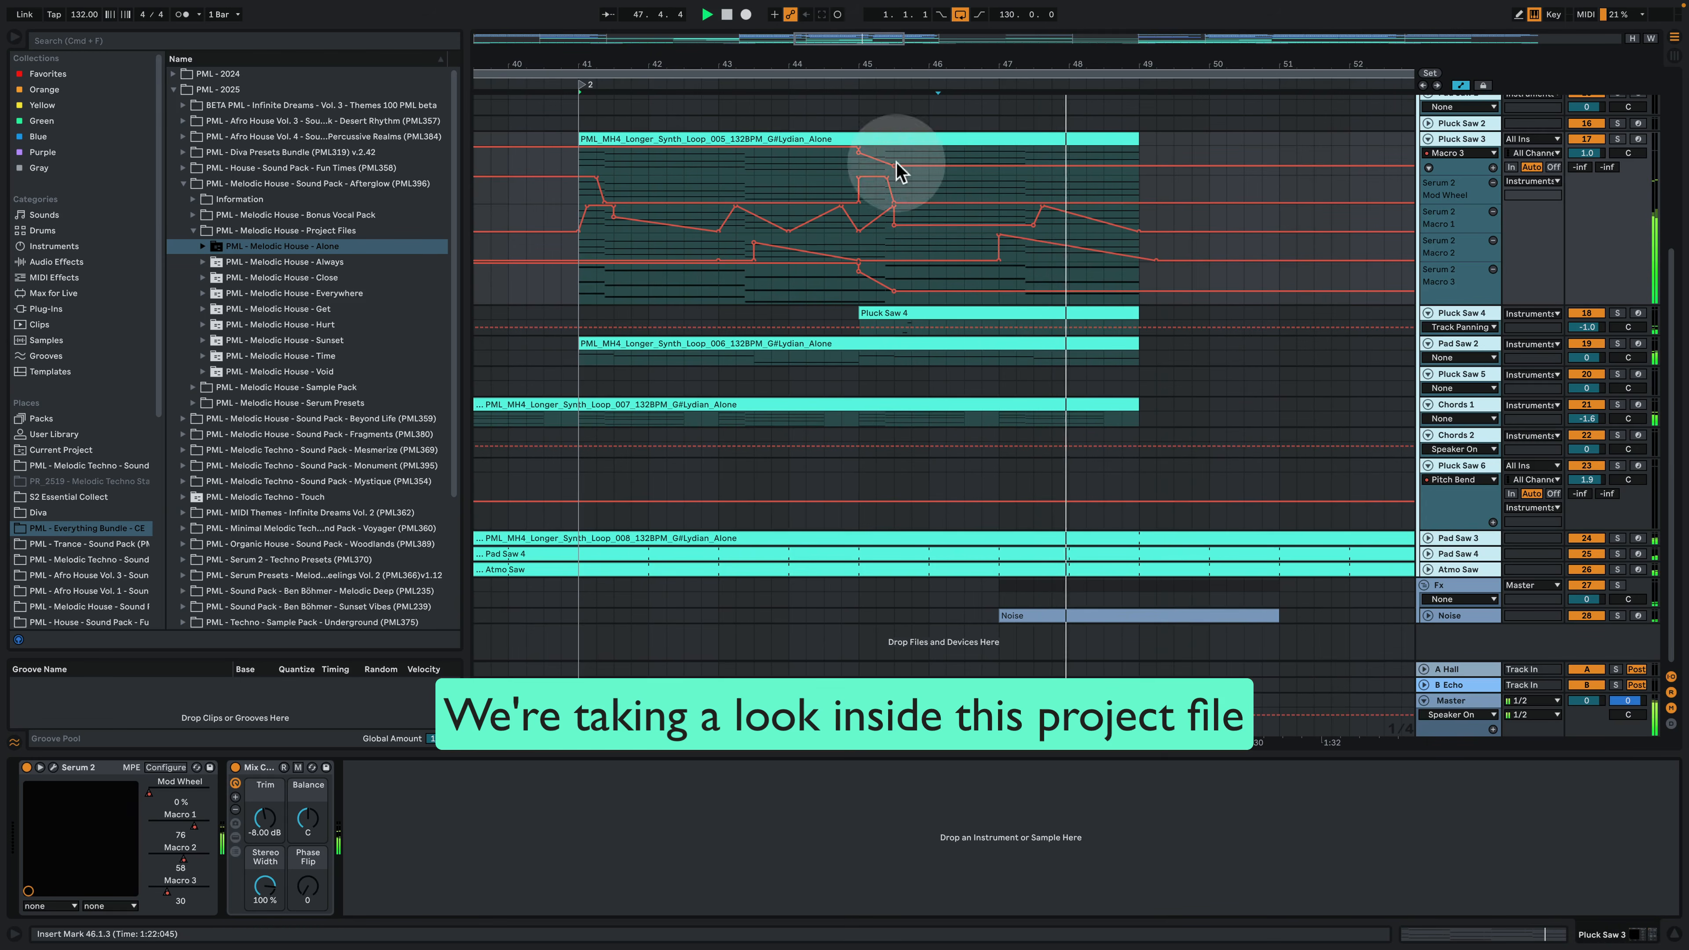
Step: Play the arrangement from bar 25, within the first break, with the whole track length in view
{"action": "left_click_drag", "start_coordinate": [889, 64], "coordinate": [688, 5]}
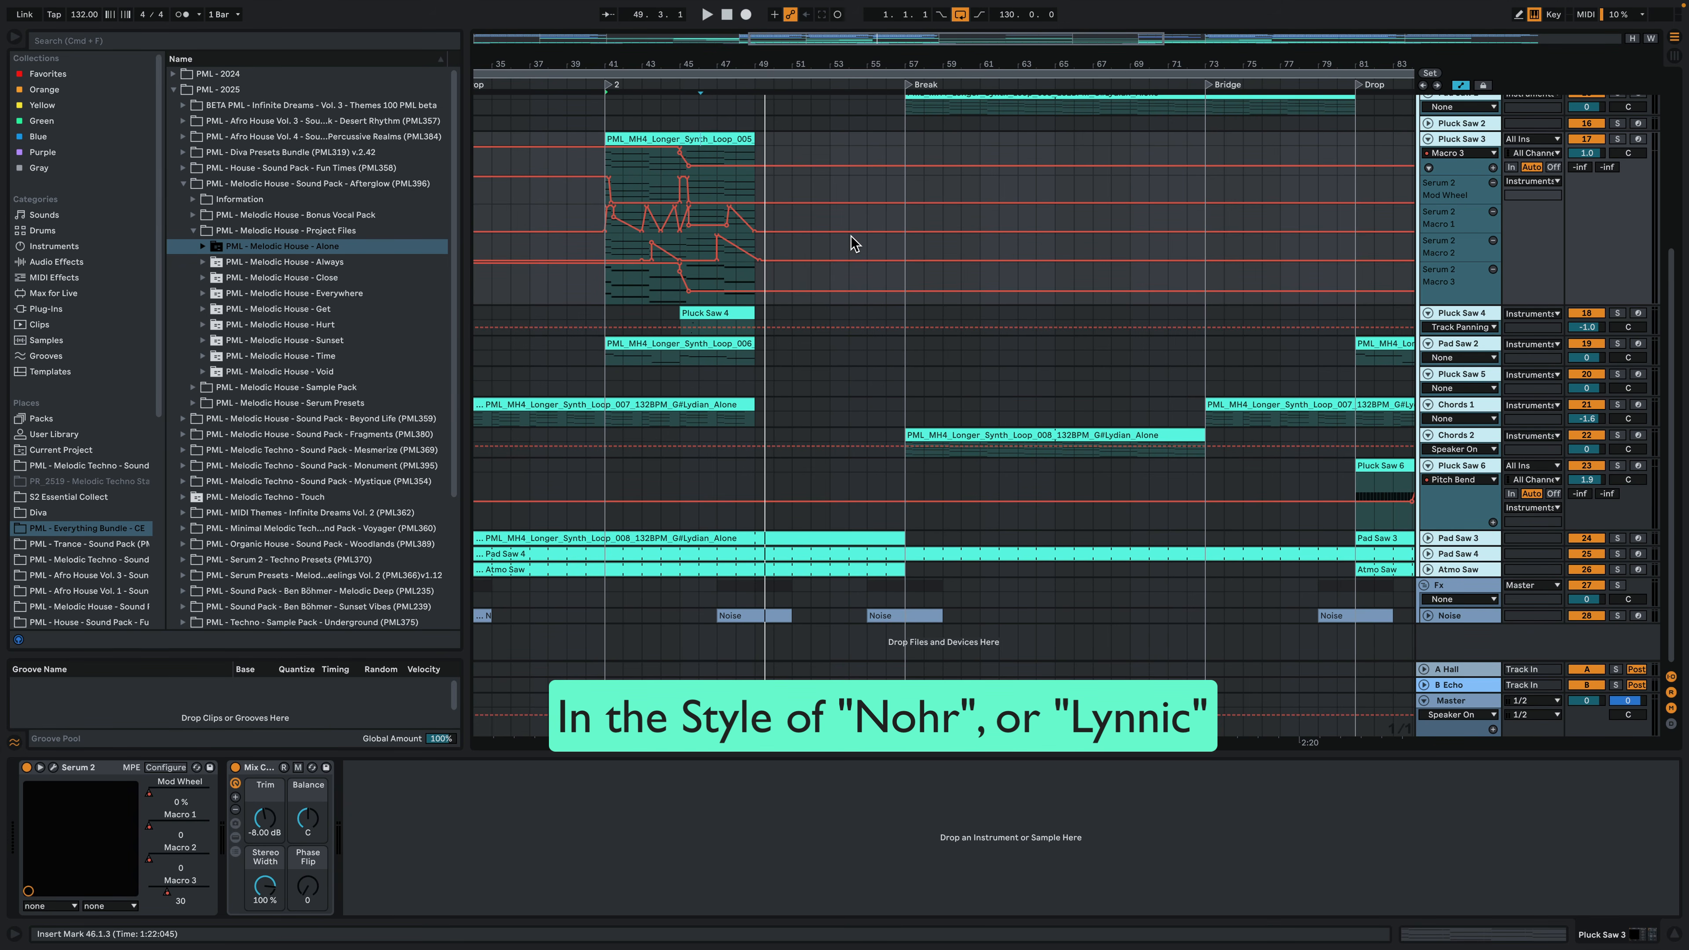
{"action": "scroll", "coordinate": [952, 103], "scroll_direction": "up", "scroll_amount": 3}
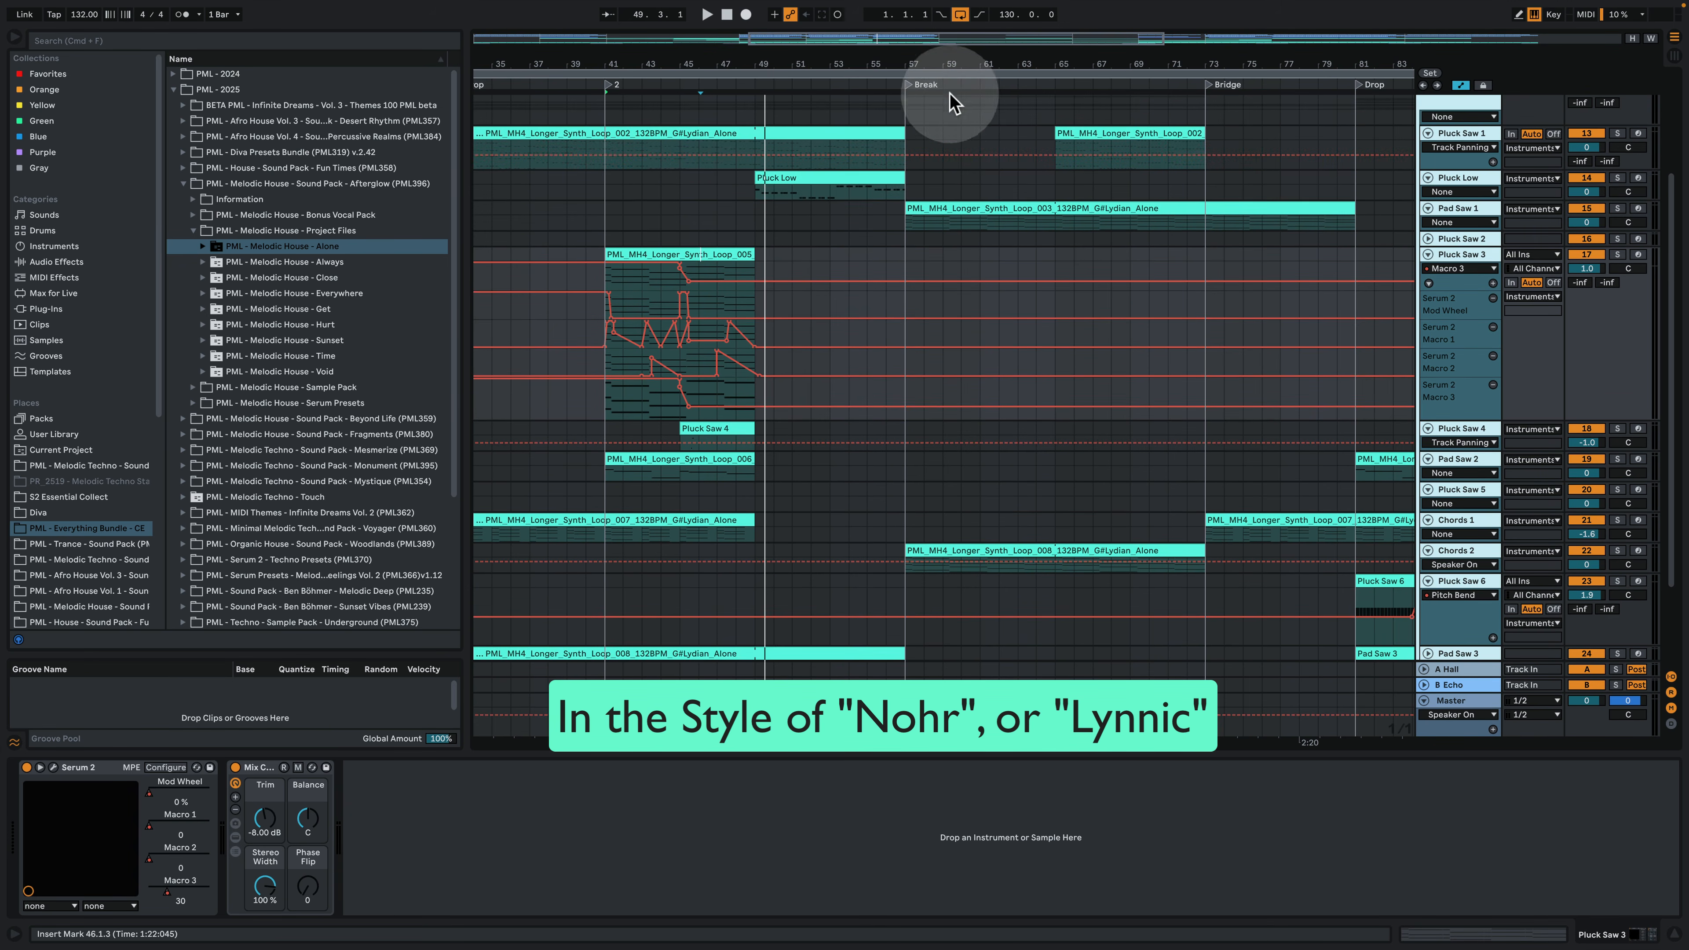
{"action": "left_click_drag", "start_coordinate": [961, 70], "coordinate": [961, 13]}
{"action": "scroll", "coordinate": [792, 436], "scroll_direction": "up", "scroll_amount": 4}
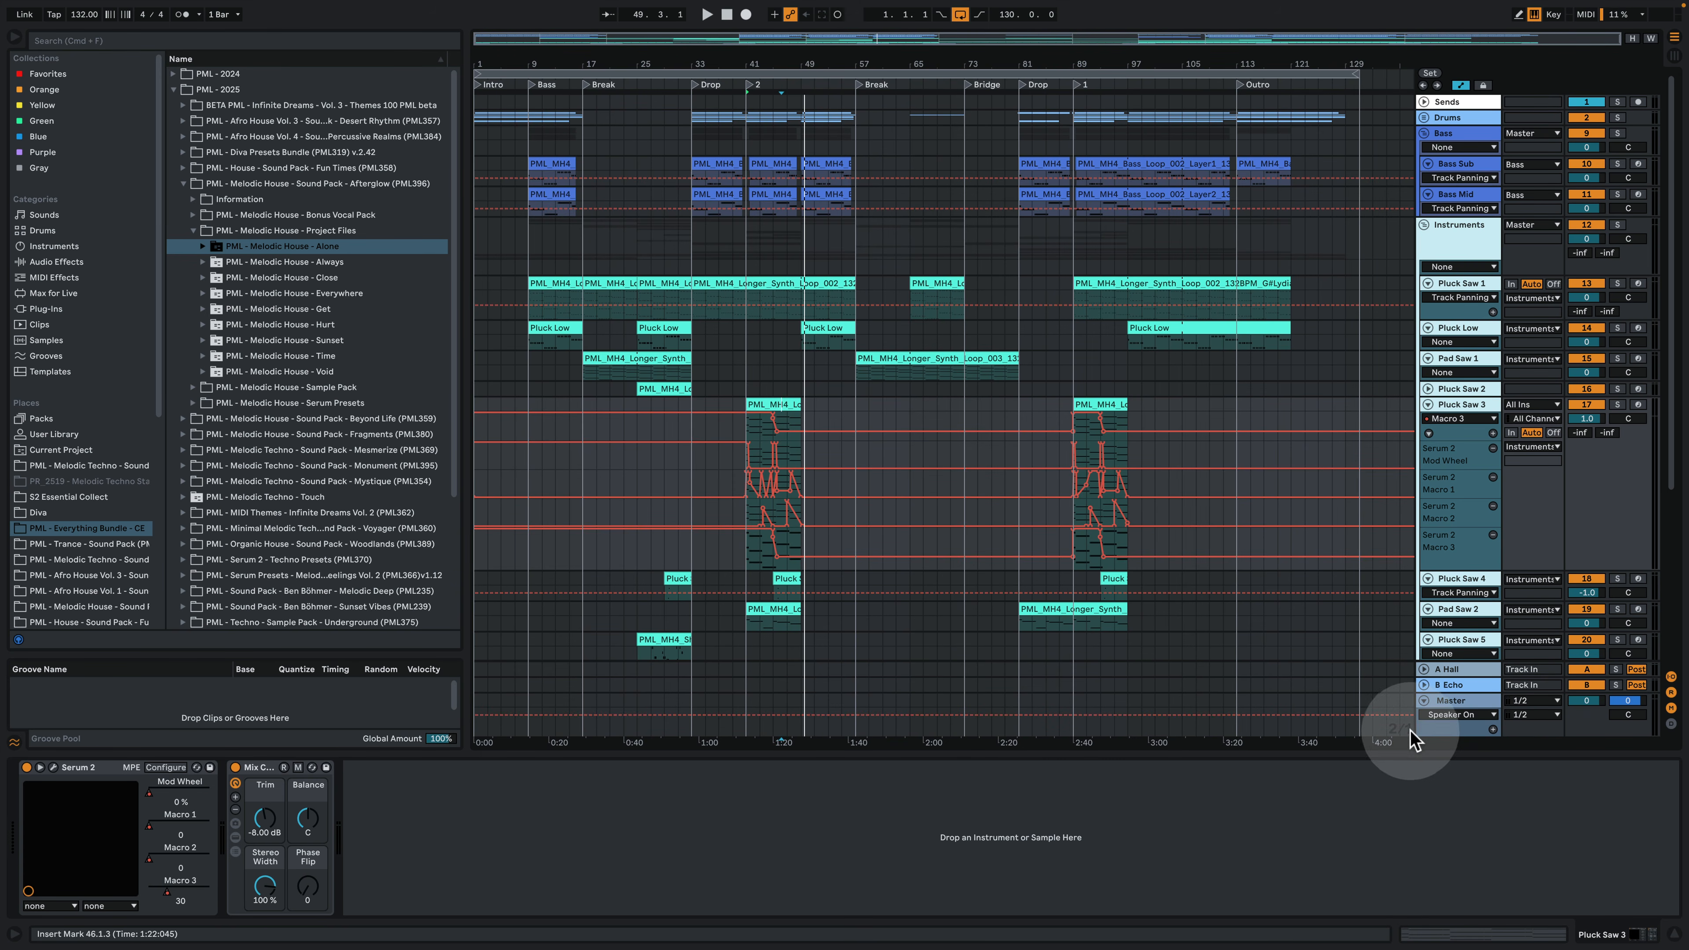
{"action": "left_click", "coordinate": [639, 118]}
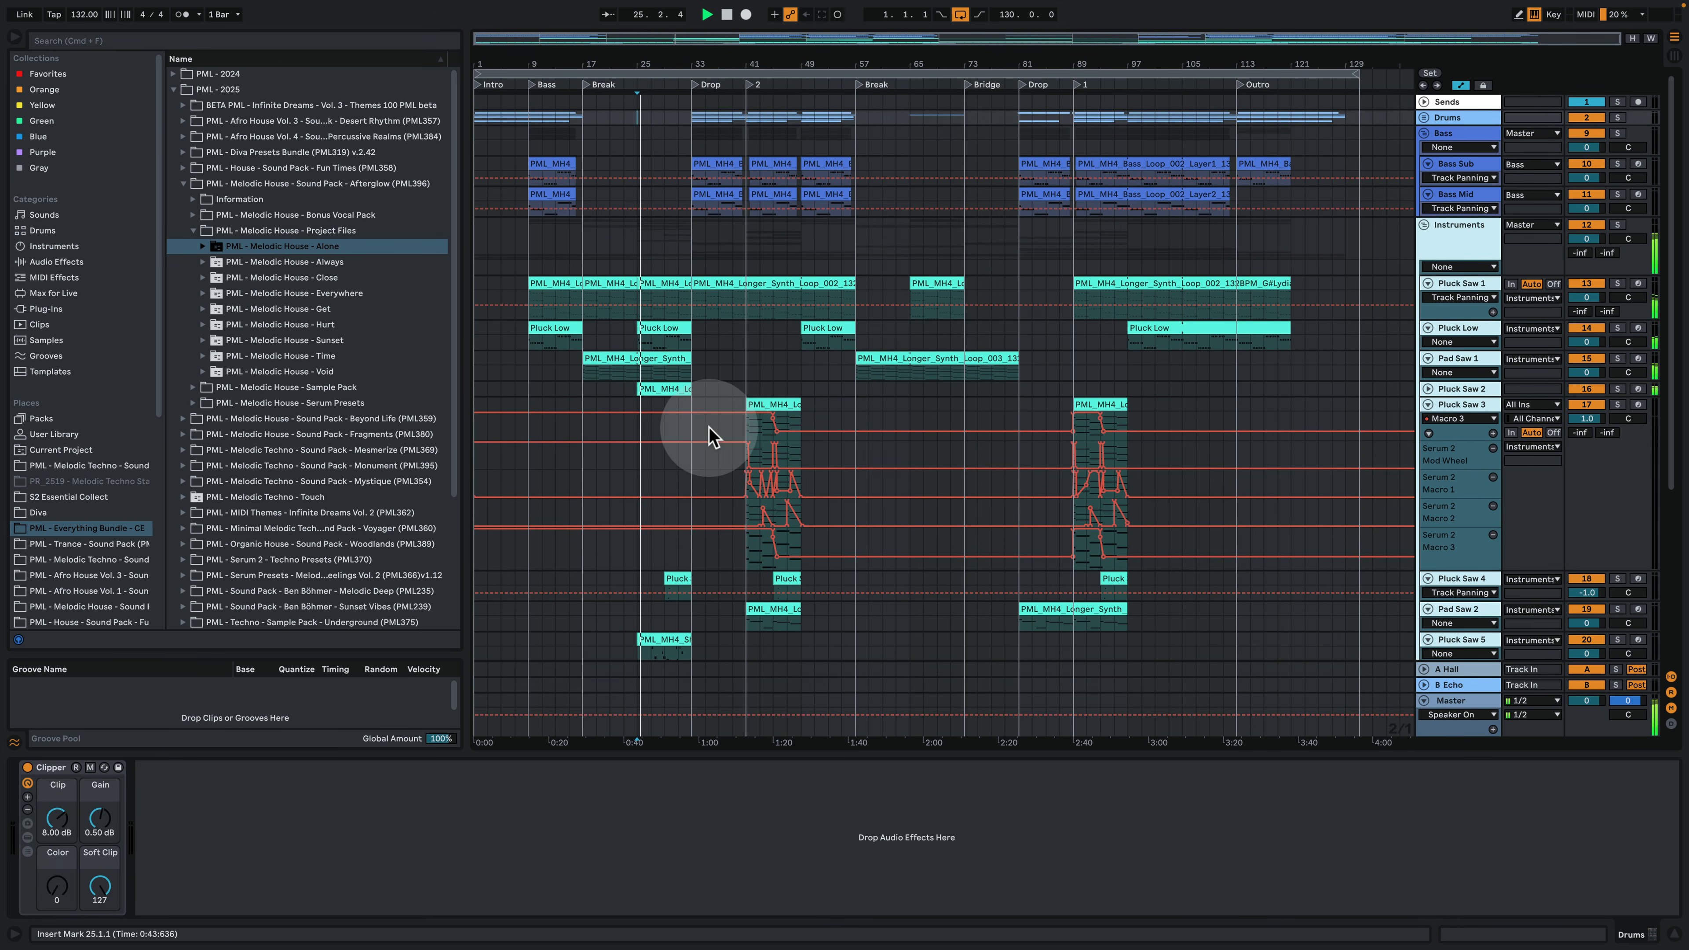
Step: Look at the notes in the first Pluck Saw 4 clip before the drop and hide the detail view again
{"action": "scroll", "coordinate": [708, 430], "scroll_direction": "down", "scroll_amount": 4}
{"action": "left_click_drag", "start_coordinate": [656, 62], "coordinate": [656, 120]}
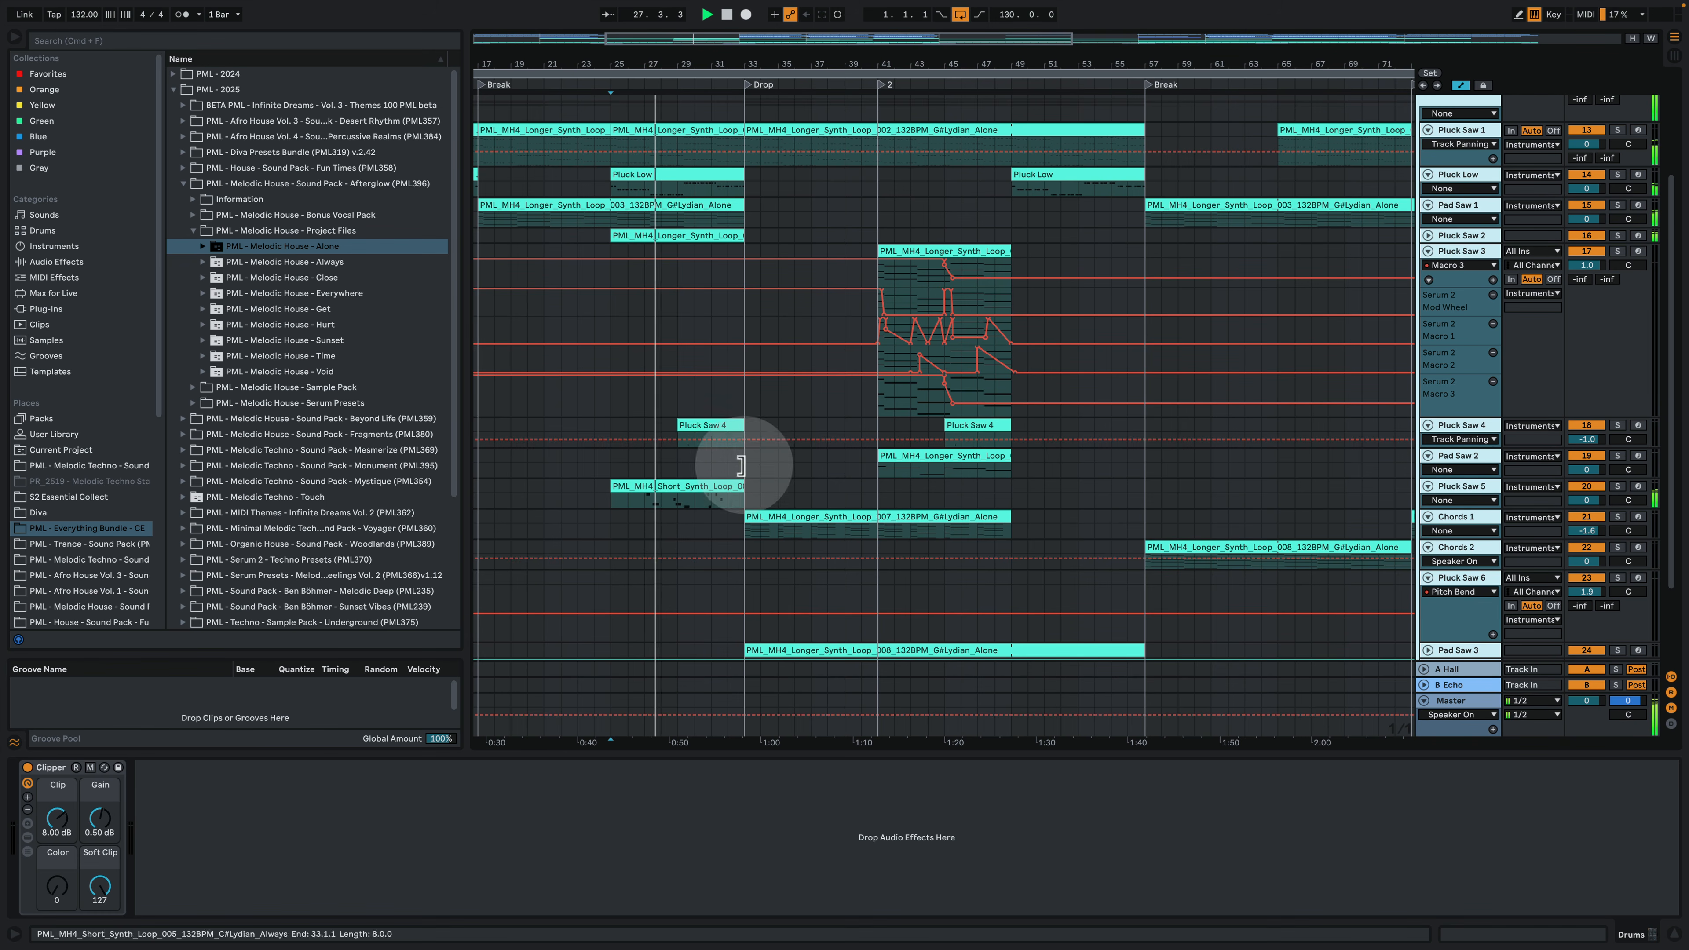
{"action": "double_click", "coordinate": [694, 425]}
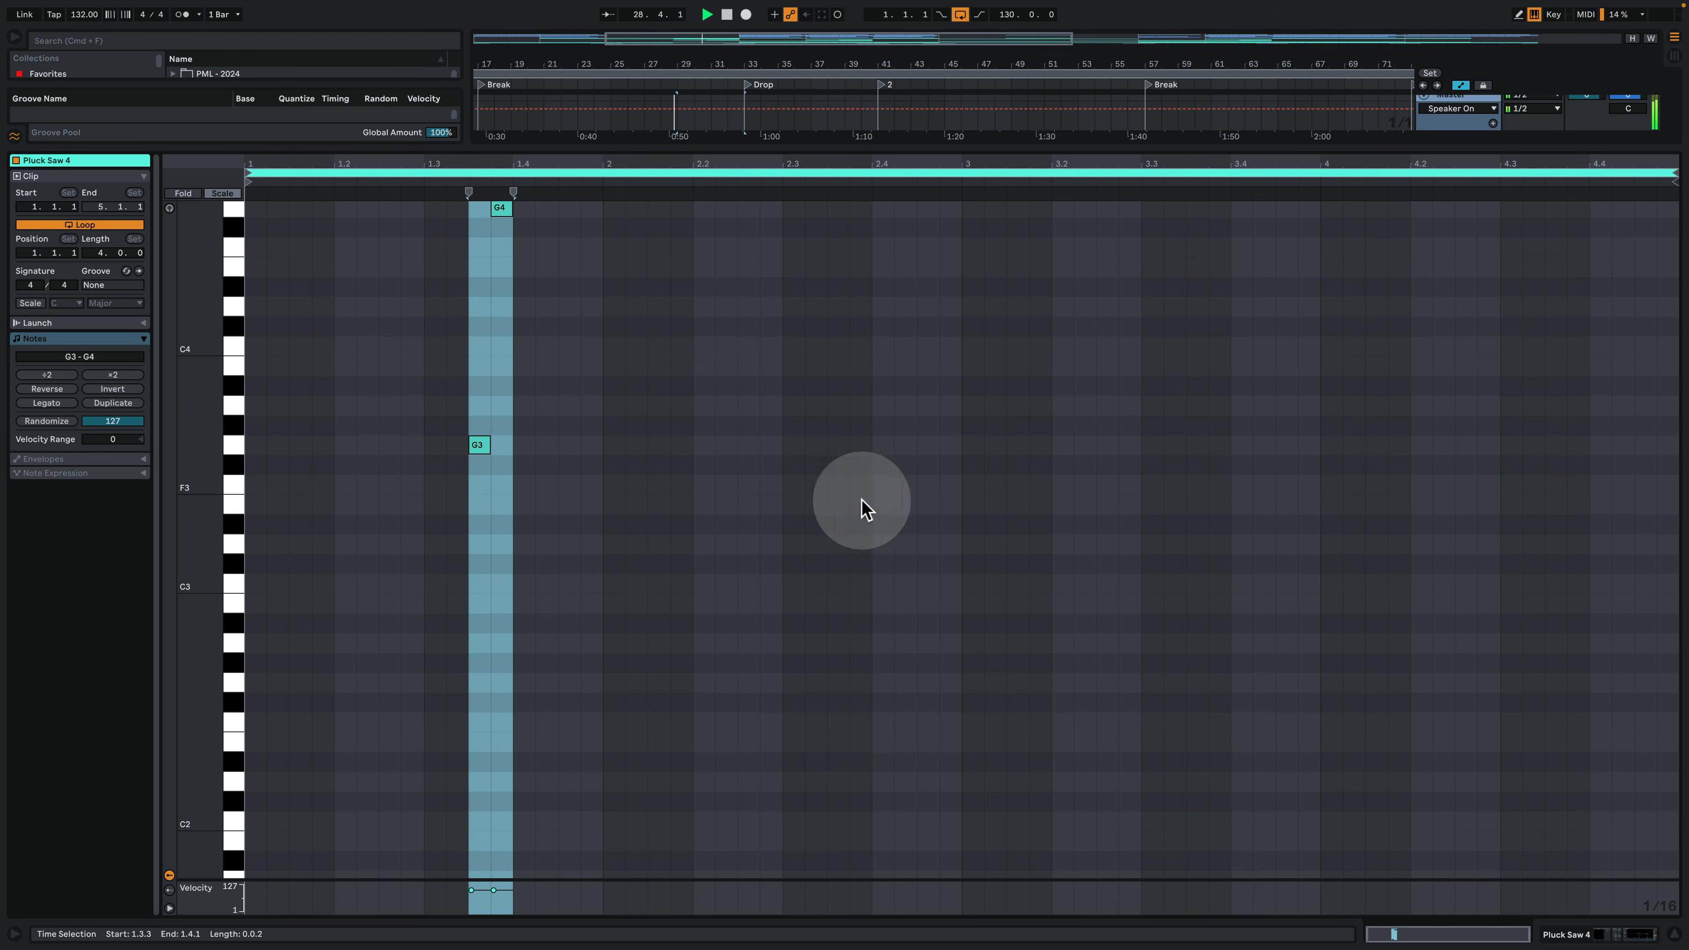
{"action": "left_click", "coordinate": [558, 425]}
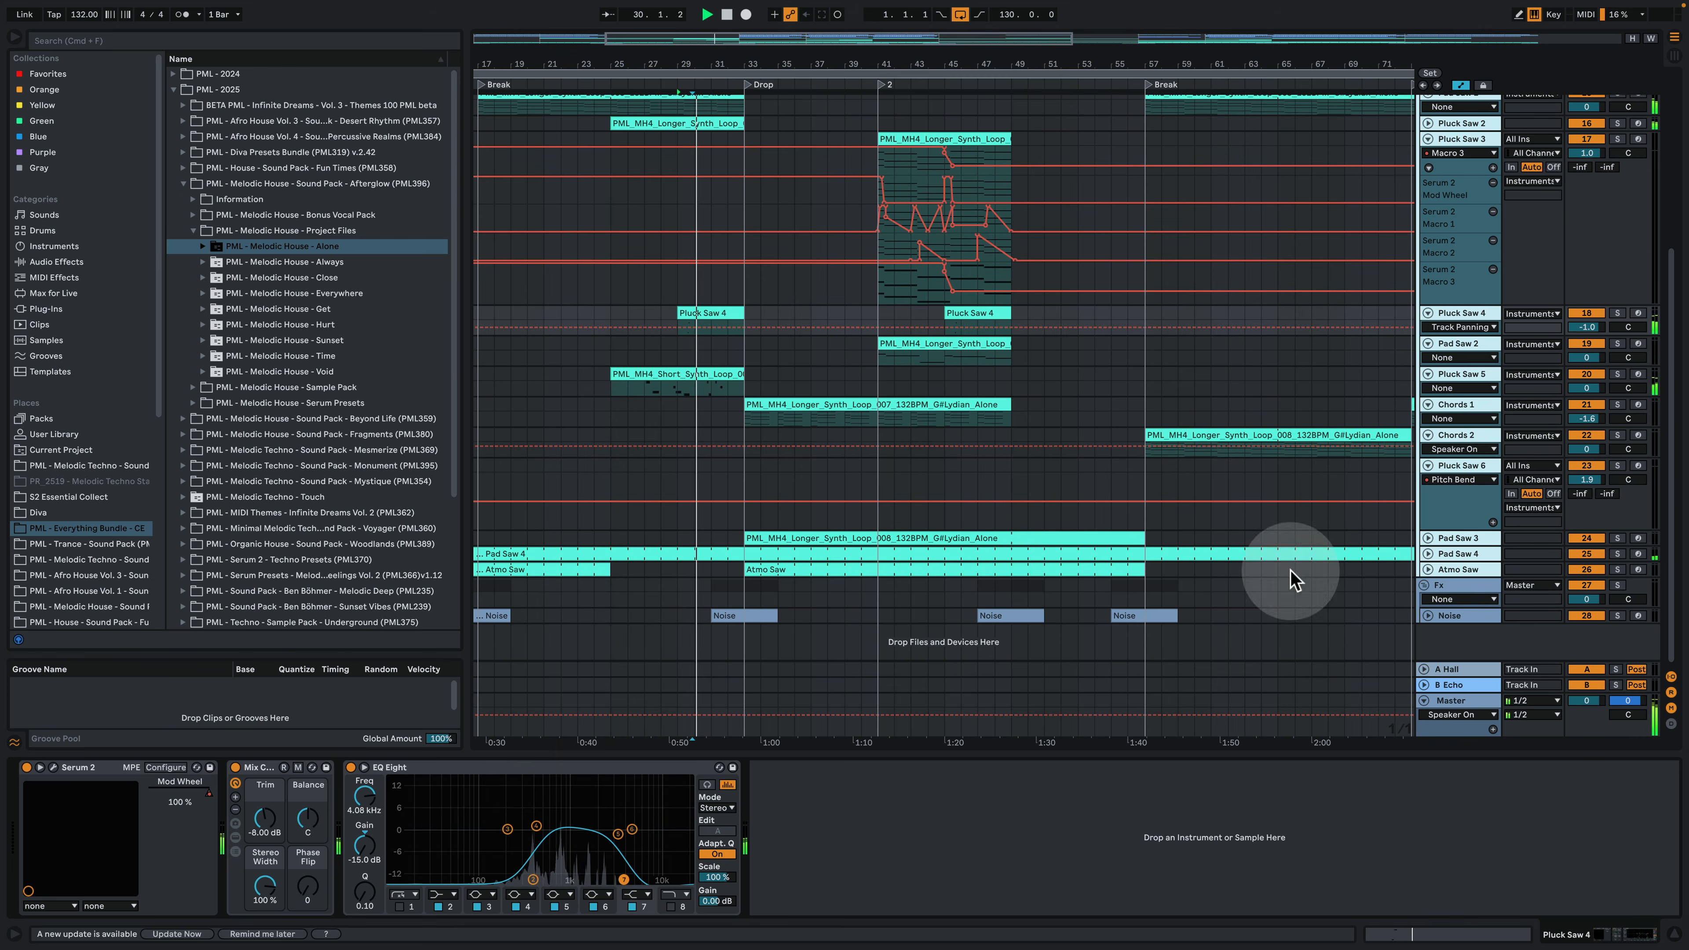
{"action": "left_click", "coordinate": [1617, 933]}
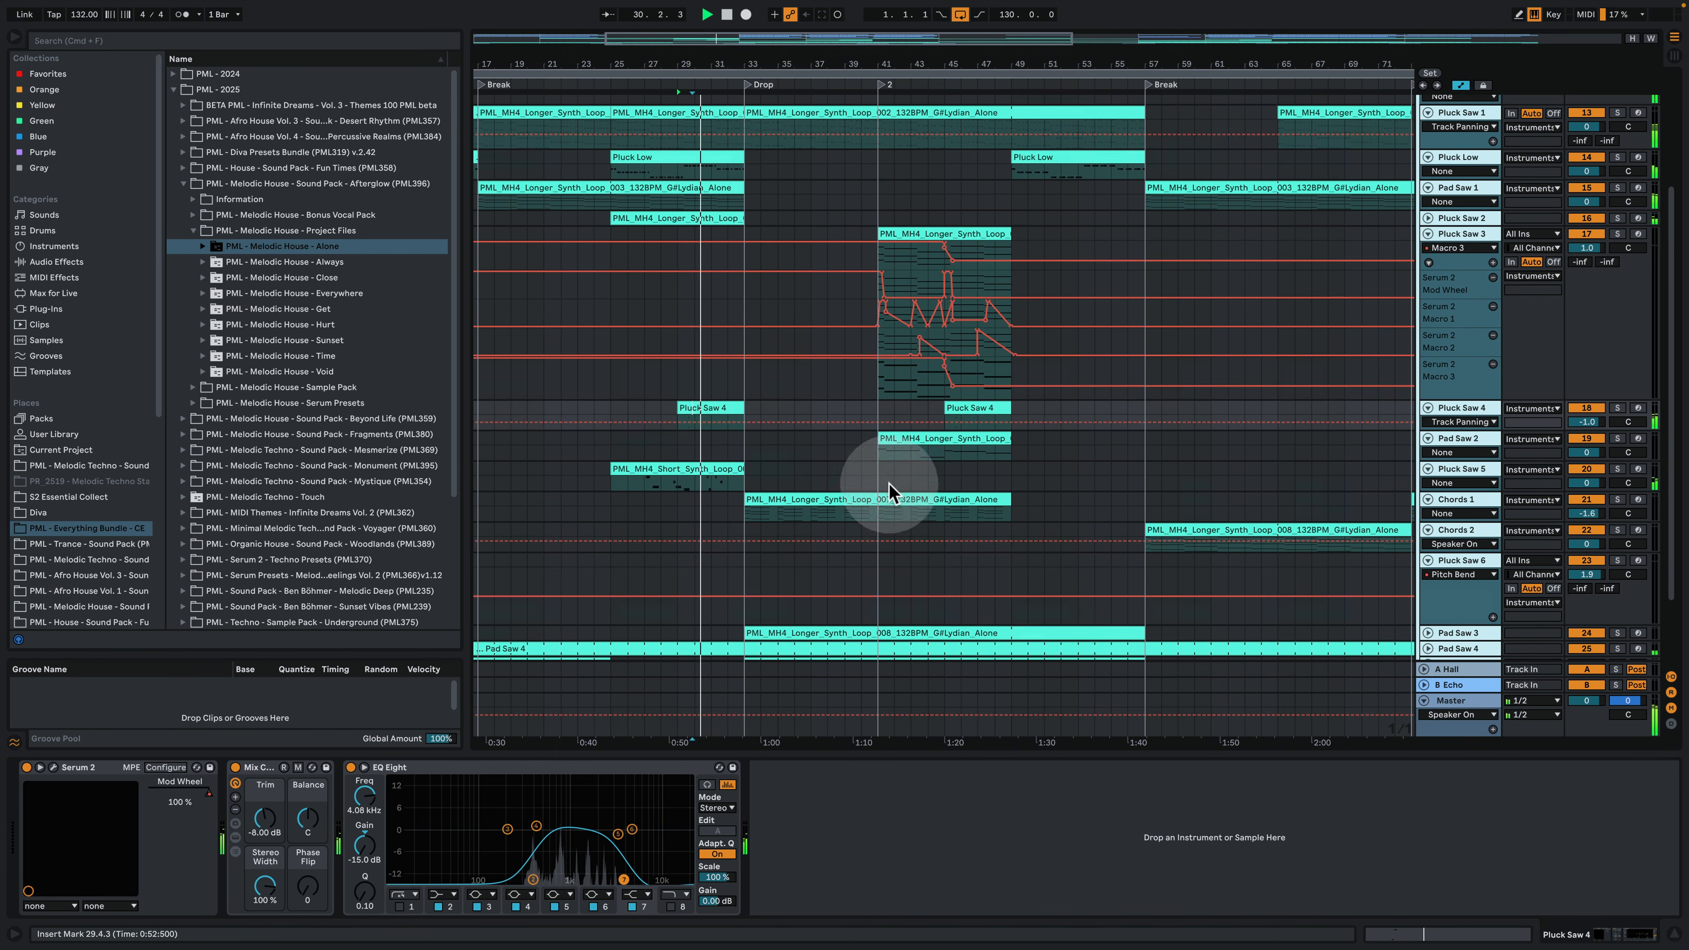
Step: Listen to the drop from bar 33 and to its second section from bar 41
{"action": "left_click", "coordinate": [748, 84]}
{"action": "left_click_drag", "start_coordinate": [842, 64], "coordinate": [842, 17]}
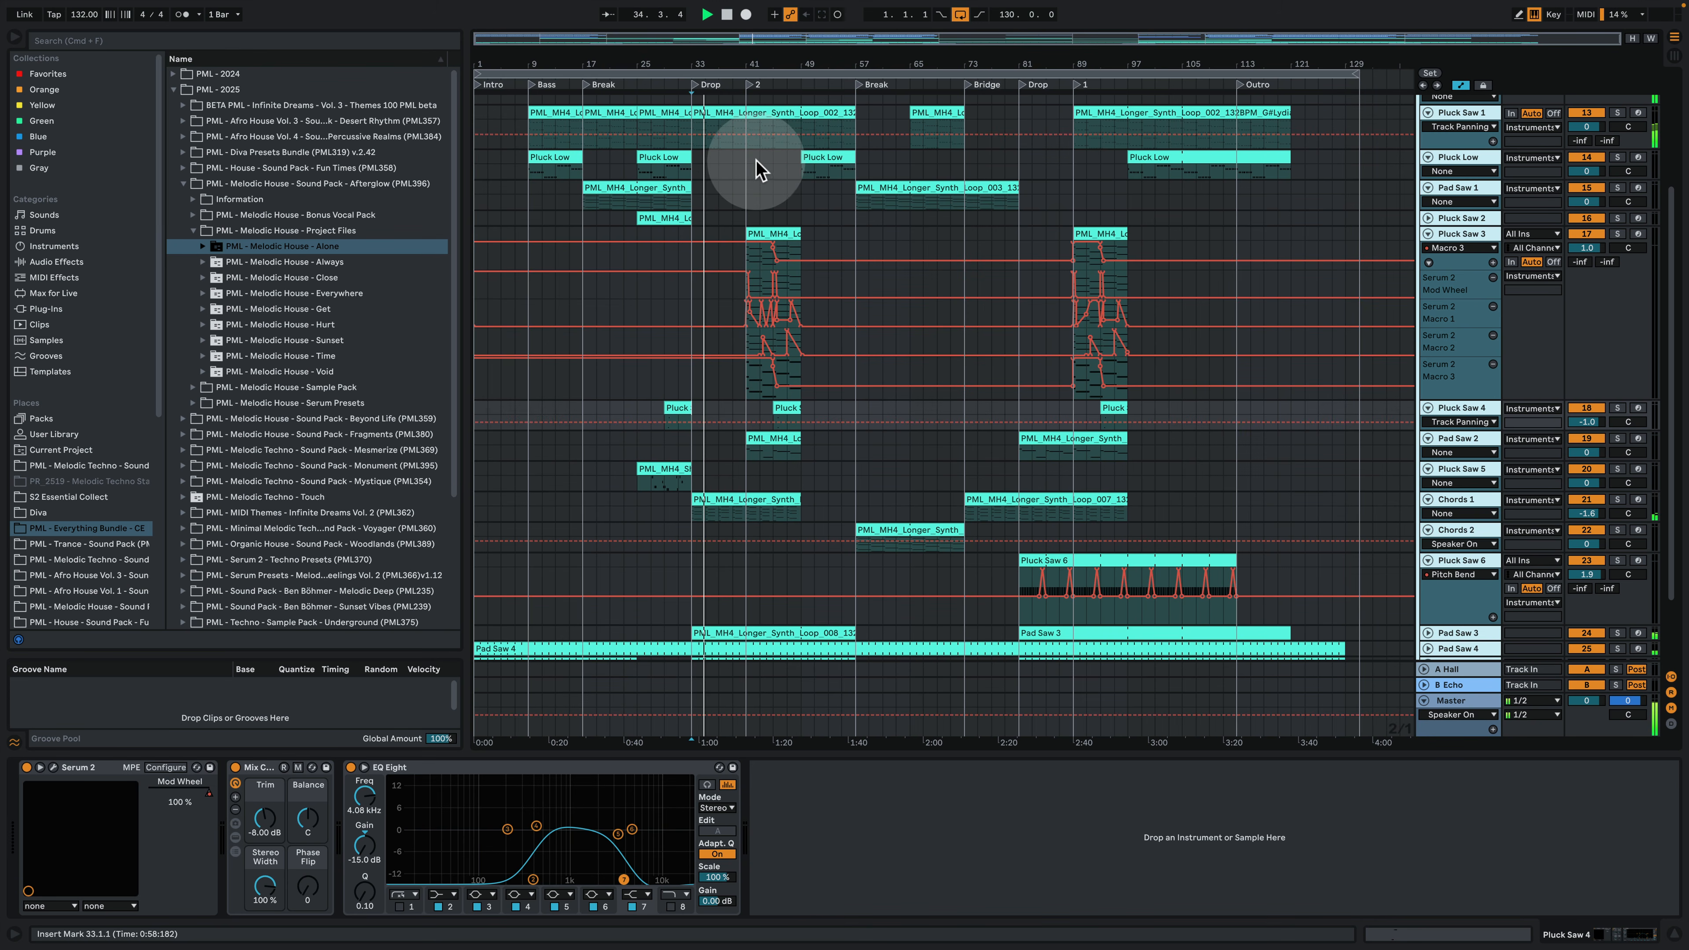
{"action": "left_click", "coordinate": [752, 203]}
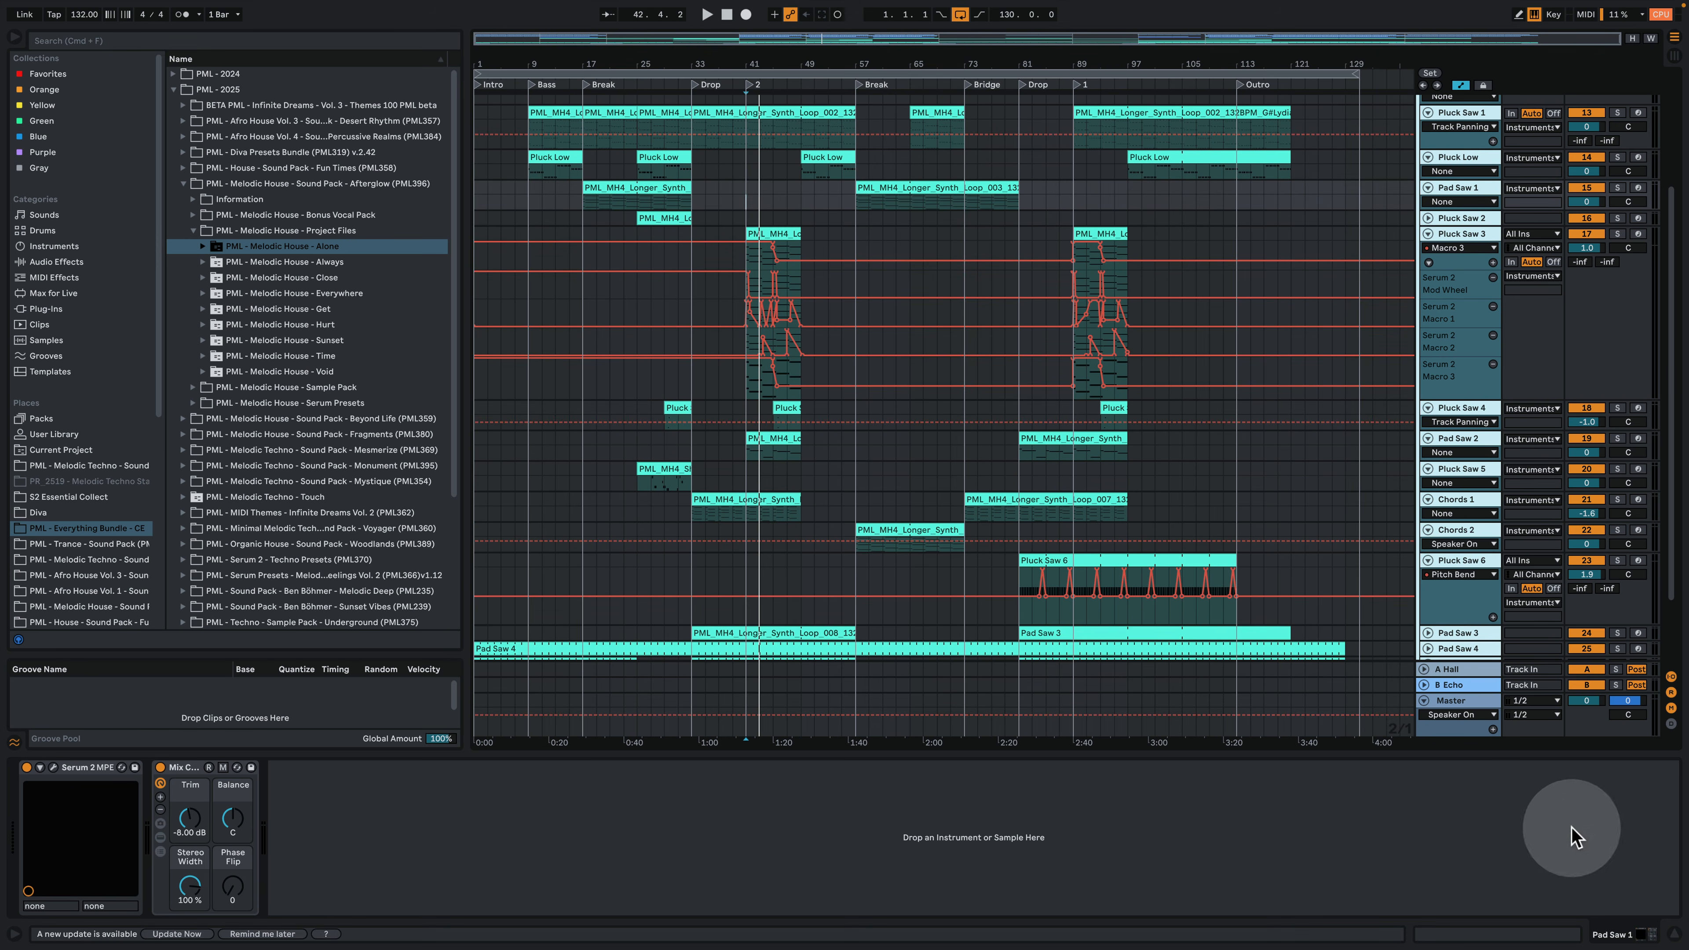
Step: Hide the device view and unfold the Drums group to show its individual tracks
{"action": "left_click", "coordinate": [1674, 934]}
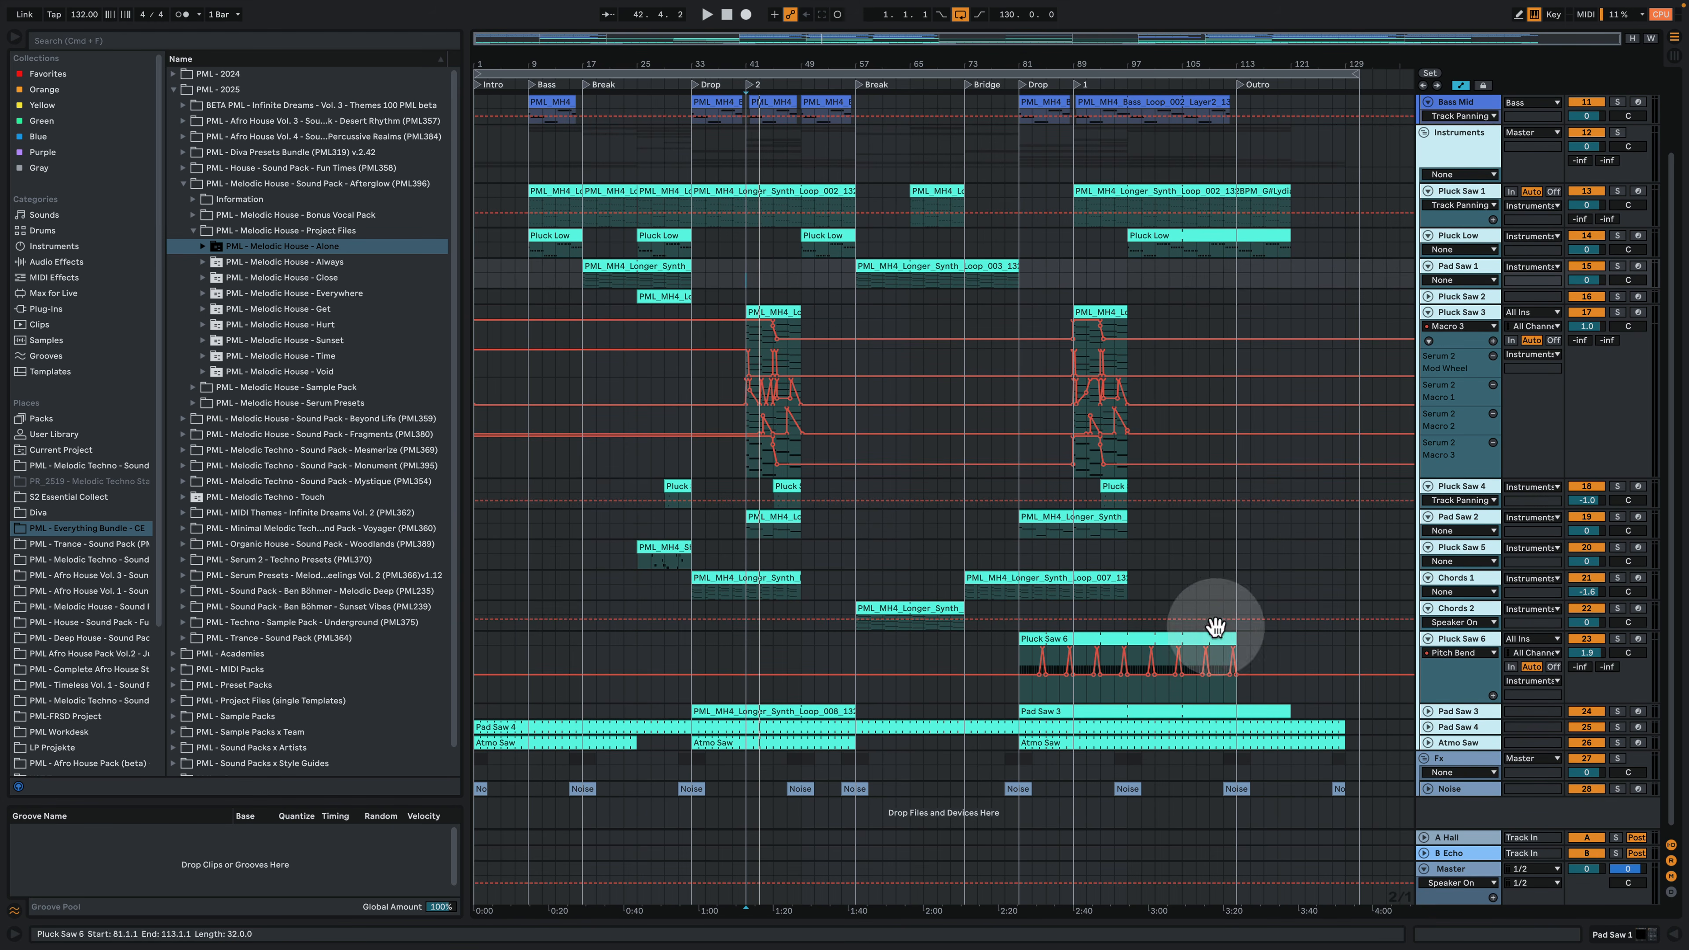
{"action": "scroll", "coordinate": [1190, 526], "scroll_direction": "up", "scroll_amount": 3}
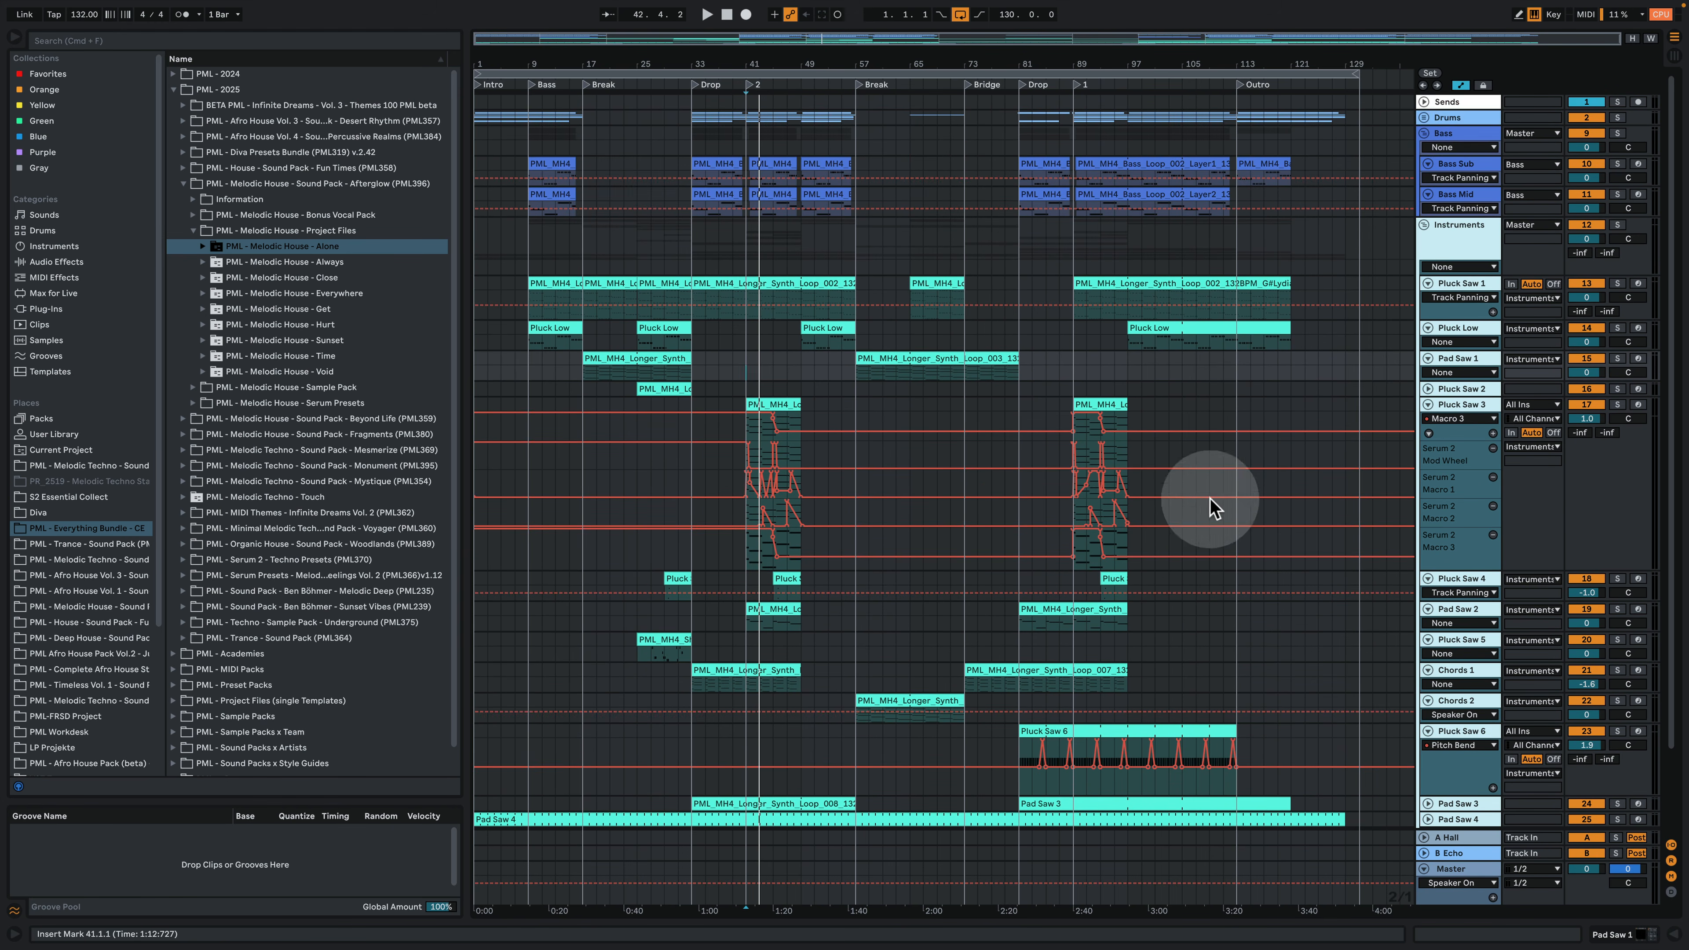
{"action": "left_click", "coordinate": [1455, 118]}
{"action": "left_click", "coordinate": [1423, 117]}
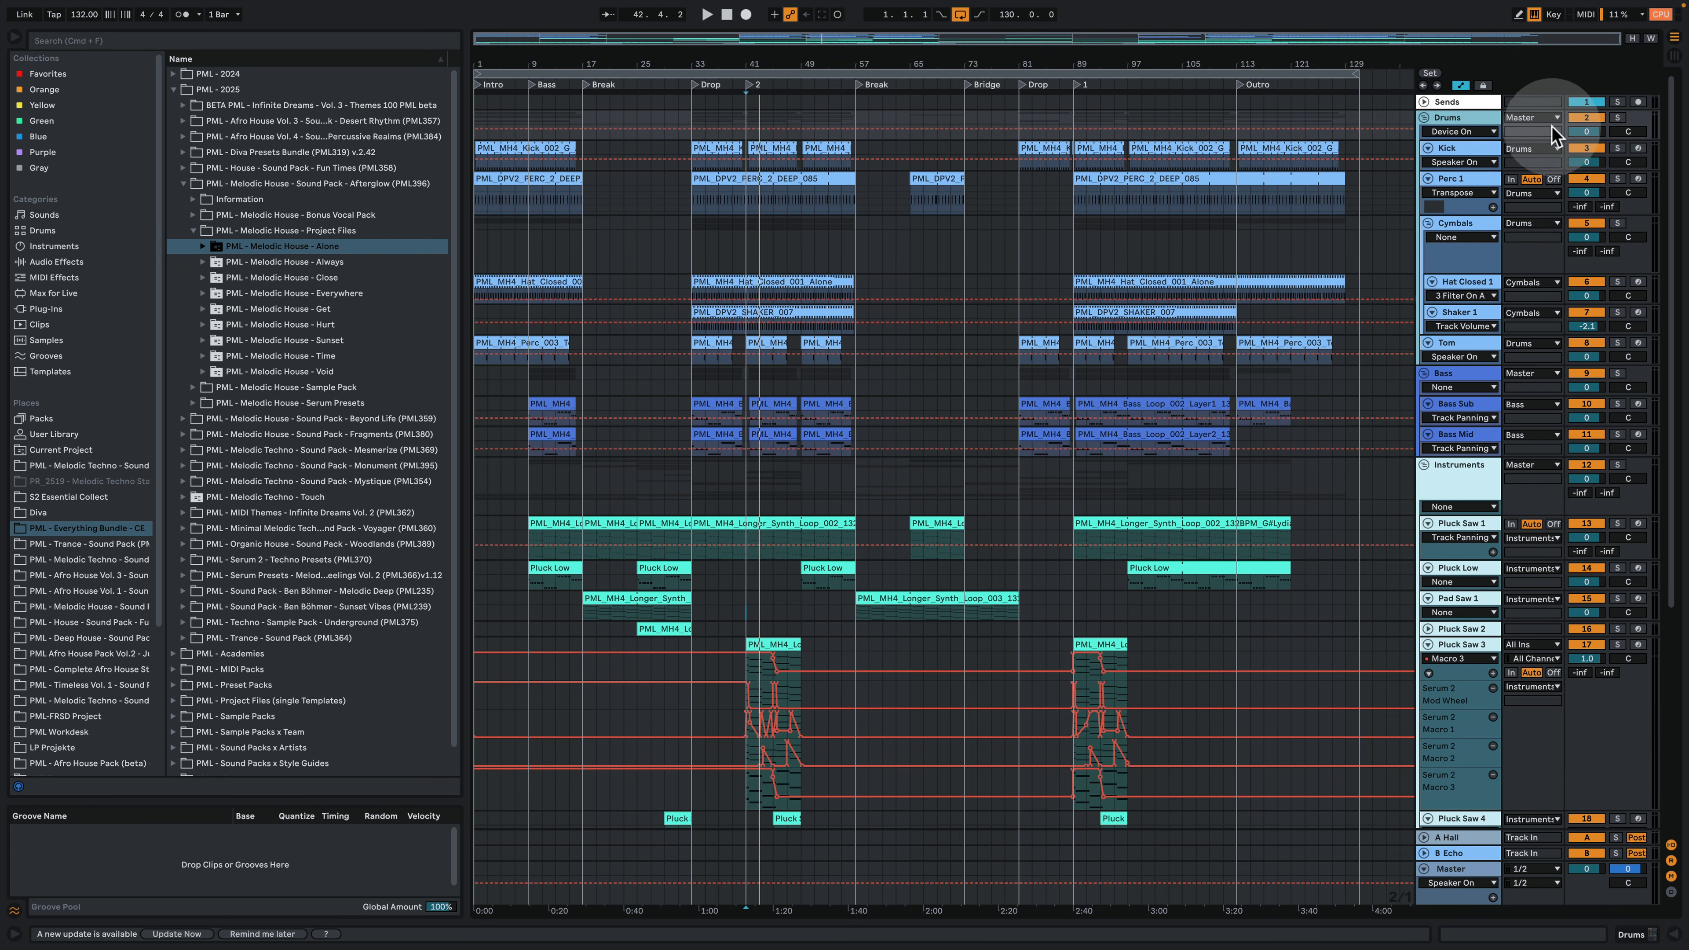
Step: Solo the Drums group and audition it from bar 41
{"action": "left_click", "coordinate": [1618, 118]}
{"action": "left_click", "coordinate": [767, 123]}
{"action": "key", "text": "space"}
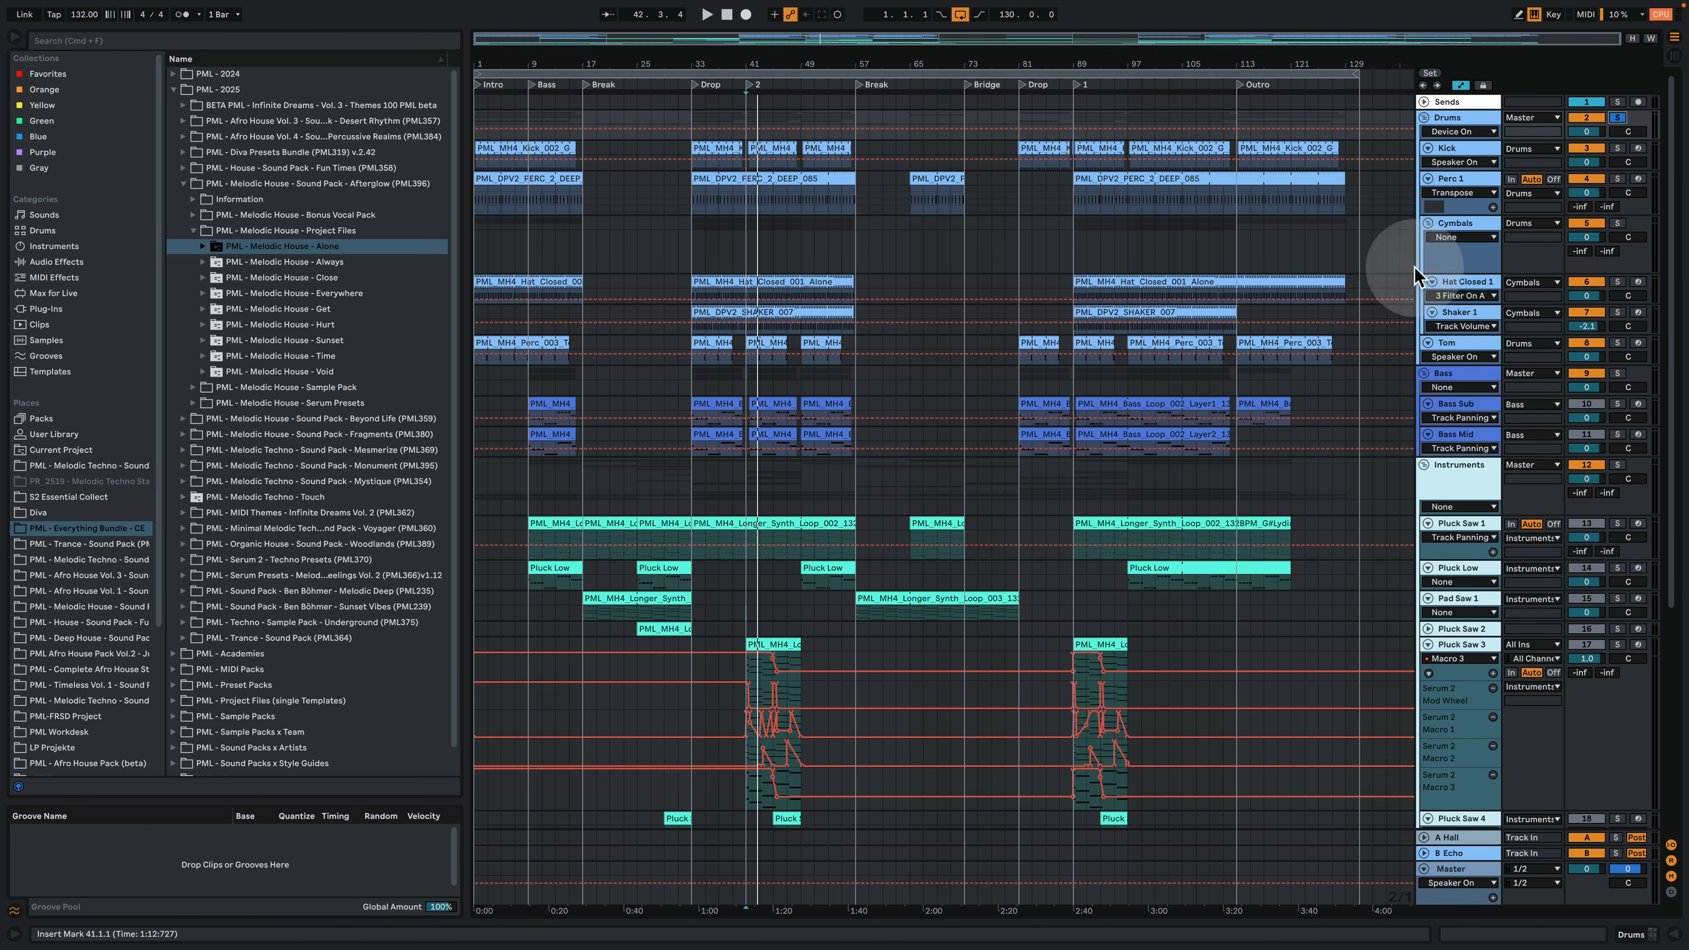
Step: Solo the Bass group instead and audition it from bar 41
{"action": "left_click", "coordinate": [1618, 374]}
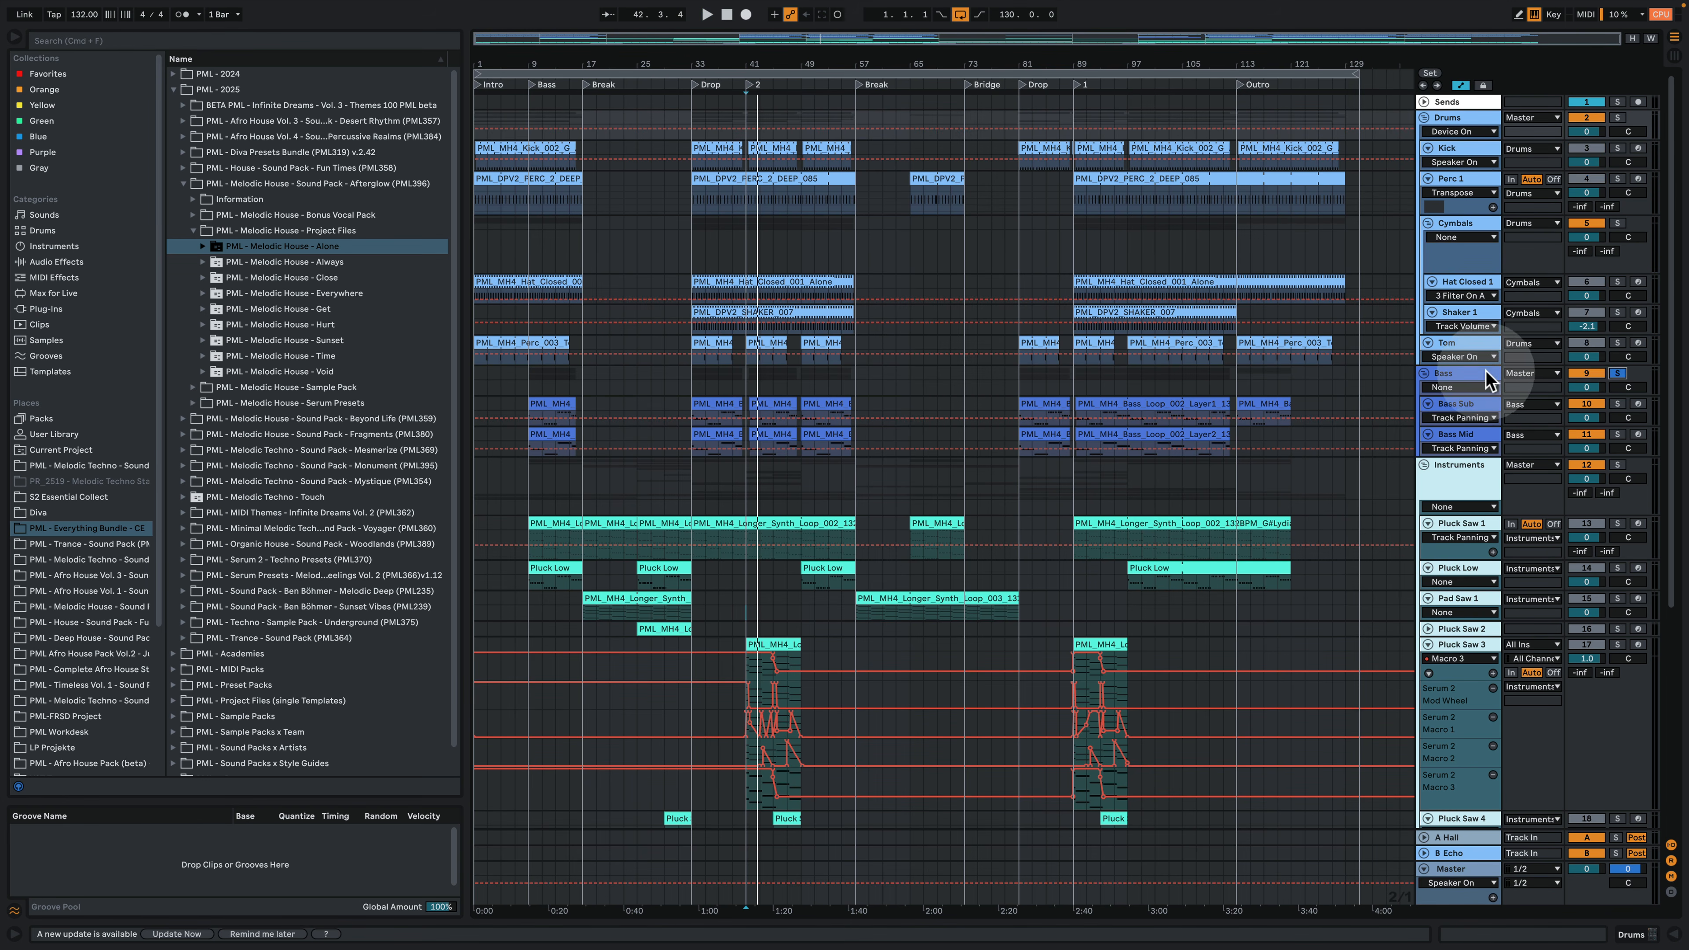
{"action": "left_click", "coordinate": [1489, 381]}
{"action": "key", "text": "space"}
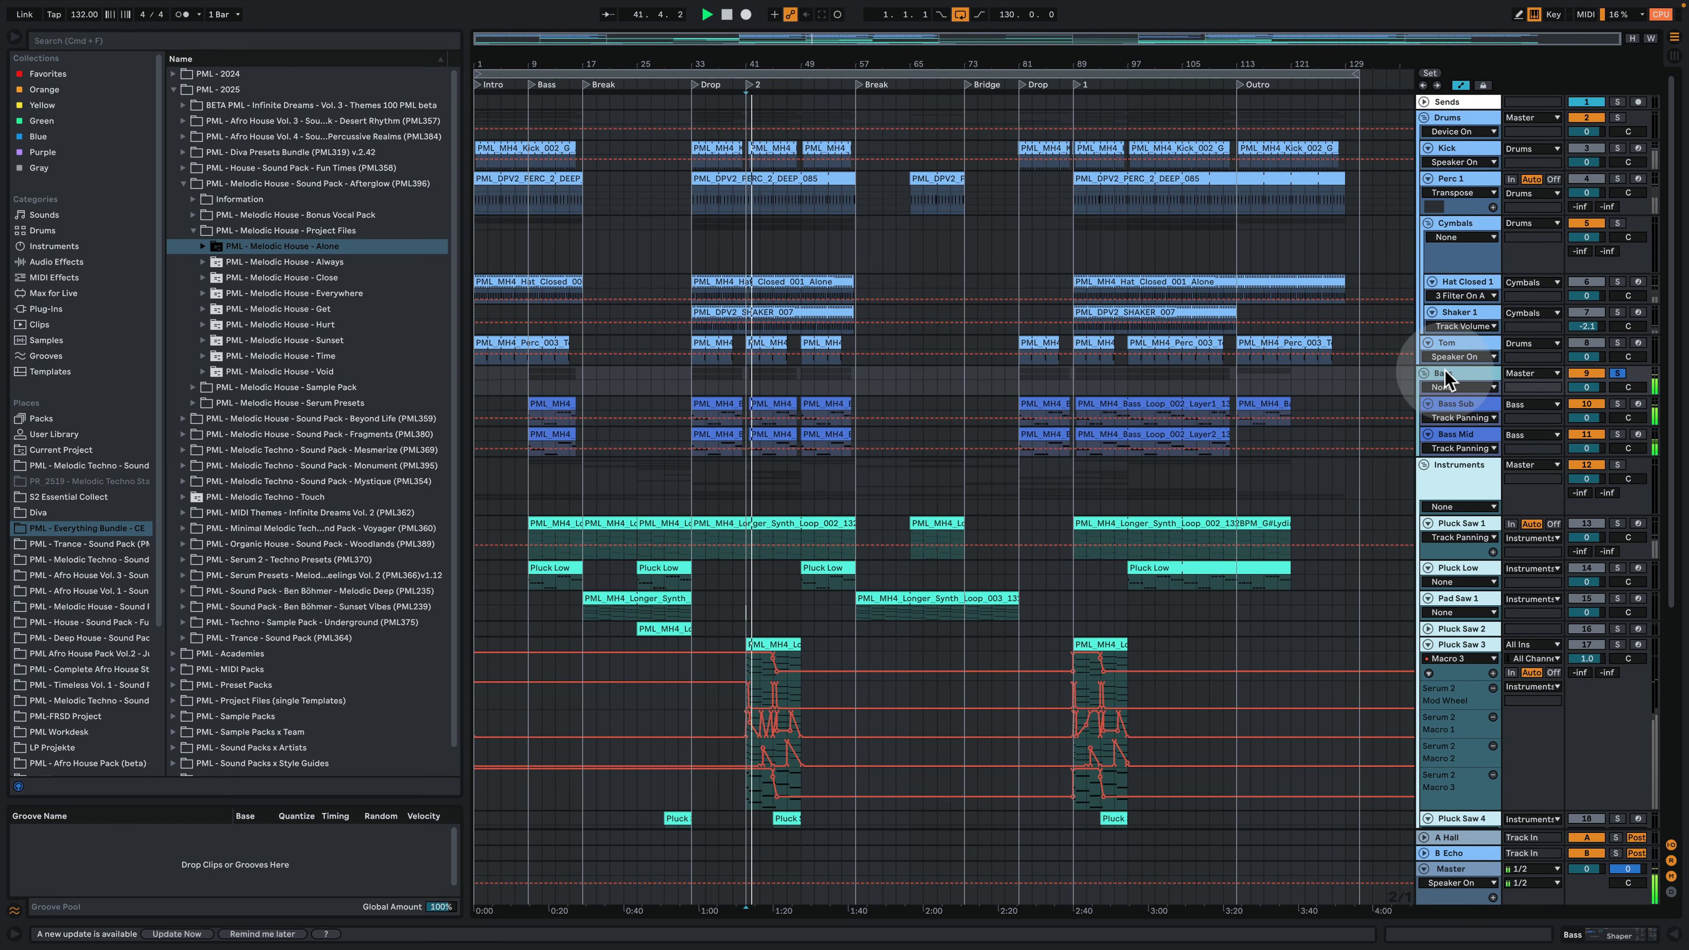
{"action": "left_click_drag", "start_coordinate": [750, 60], "coordinate": [742, 156]}
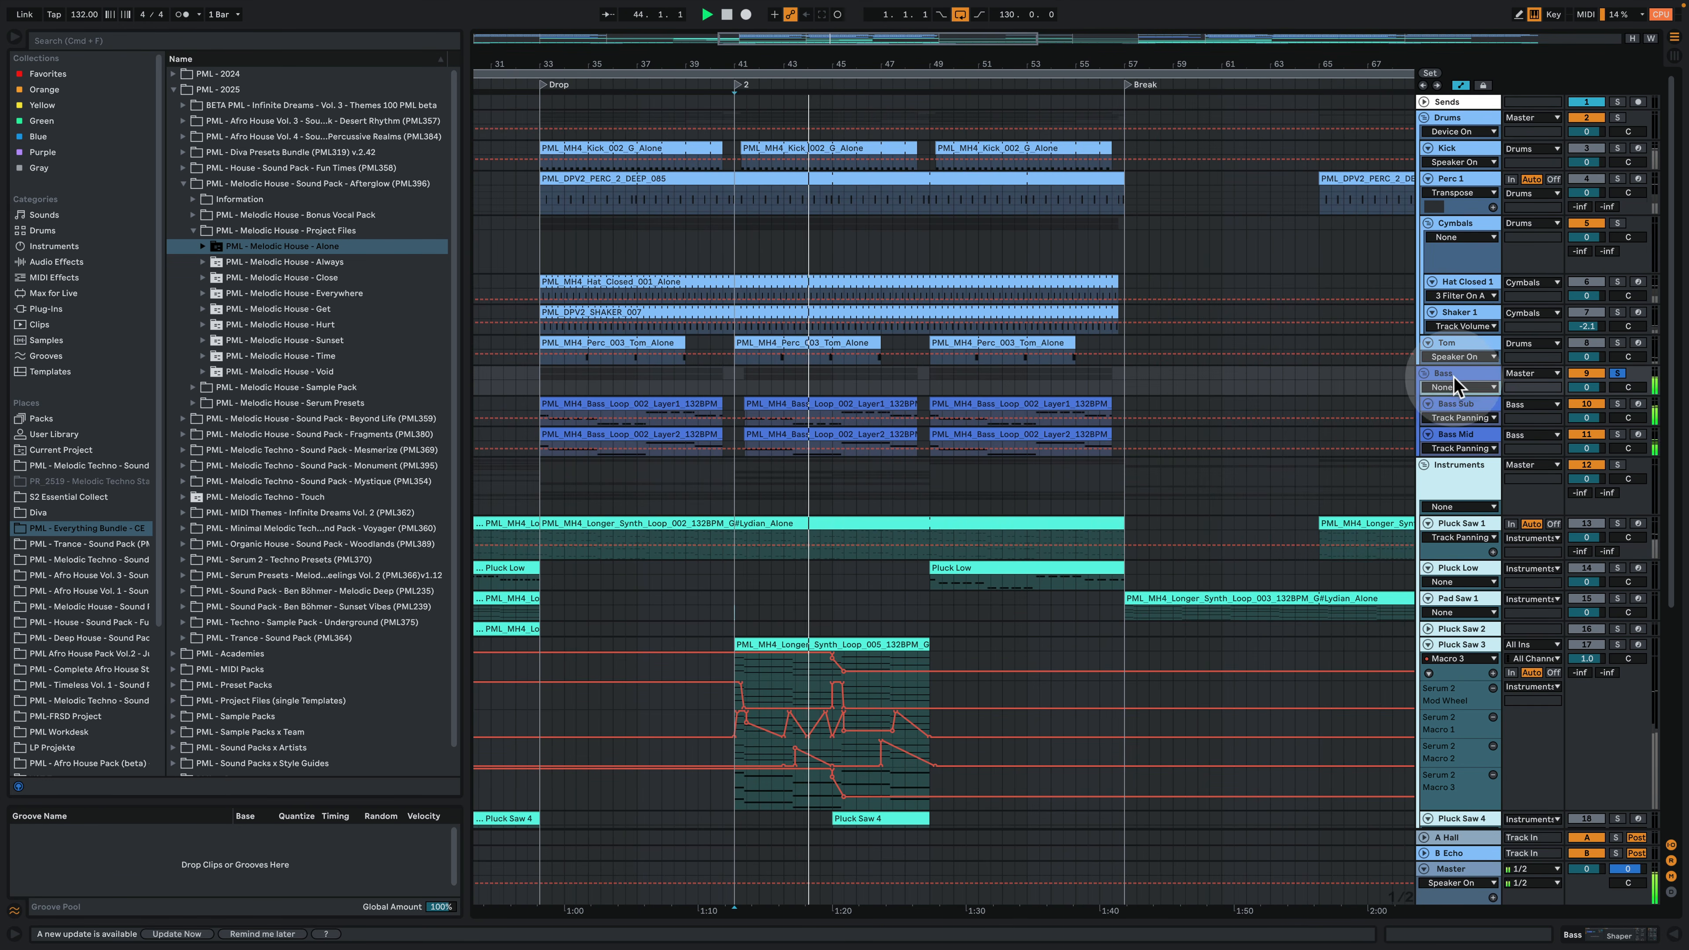
Step: Switch the solo to the Instruments group and audition it from bar 41
{"action": "left_click", "coordinate": [1464, 472]}
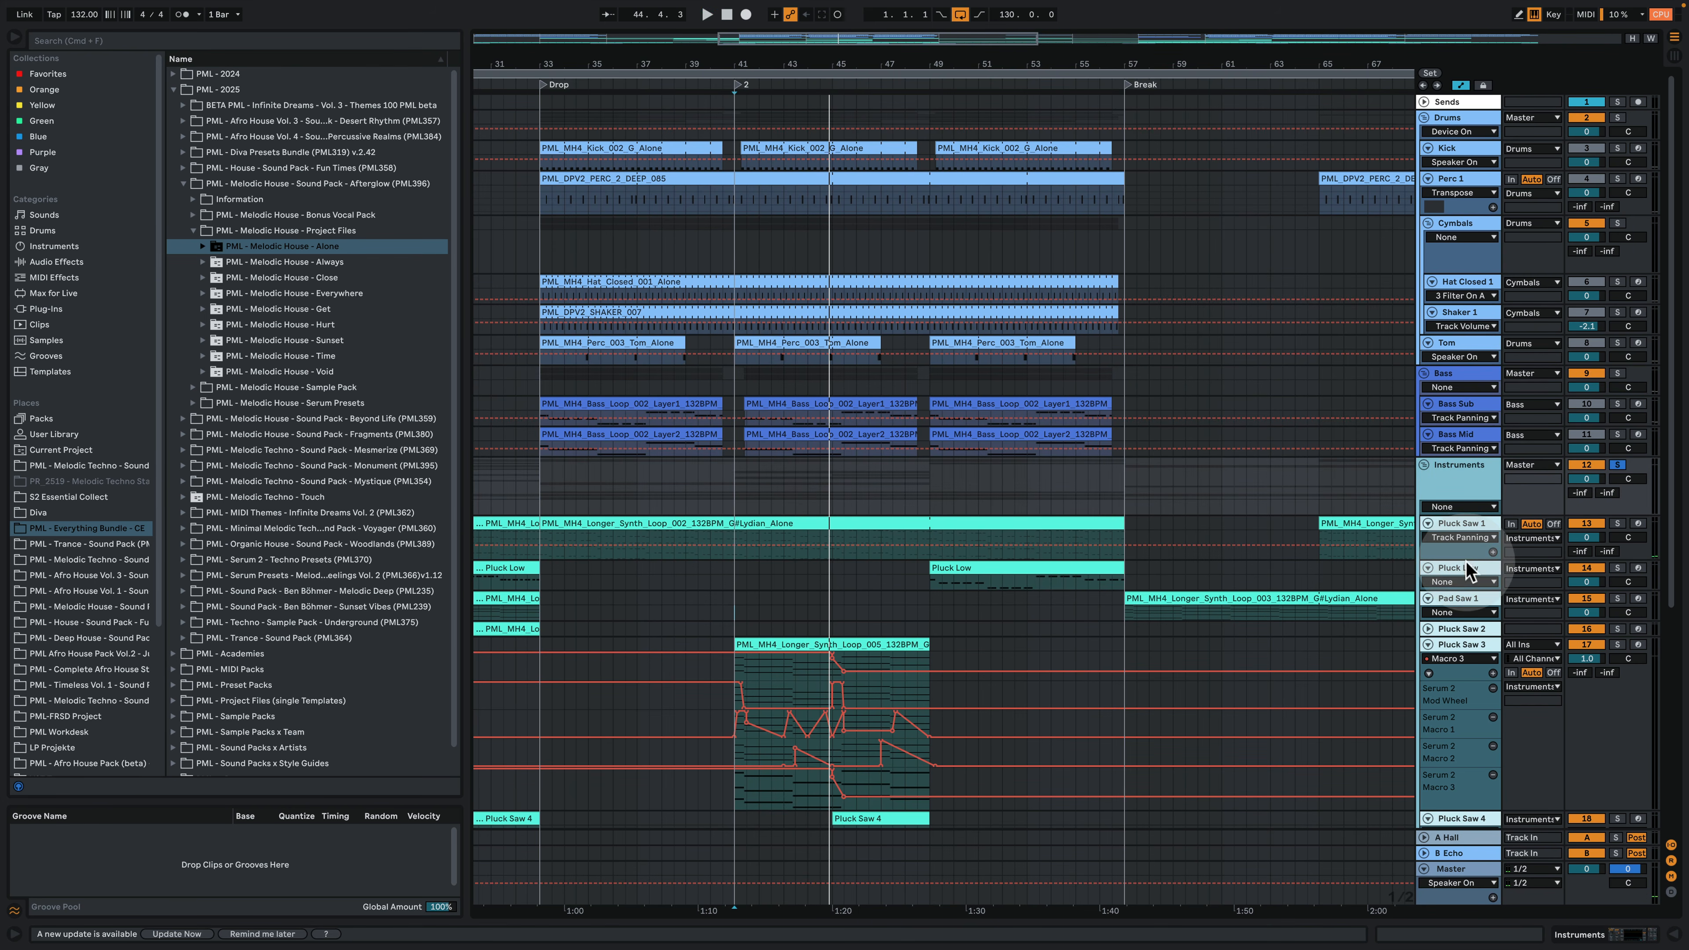
{"action": "scroll", "coordinate": [1203, 485], "scroll_direction": "down", "scroll_amount": 3}
{"action": "key", "text": "space"}
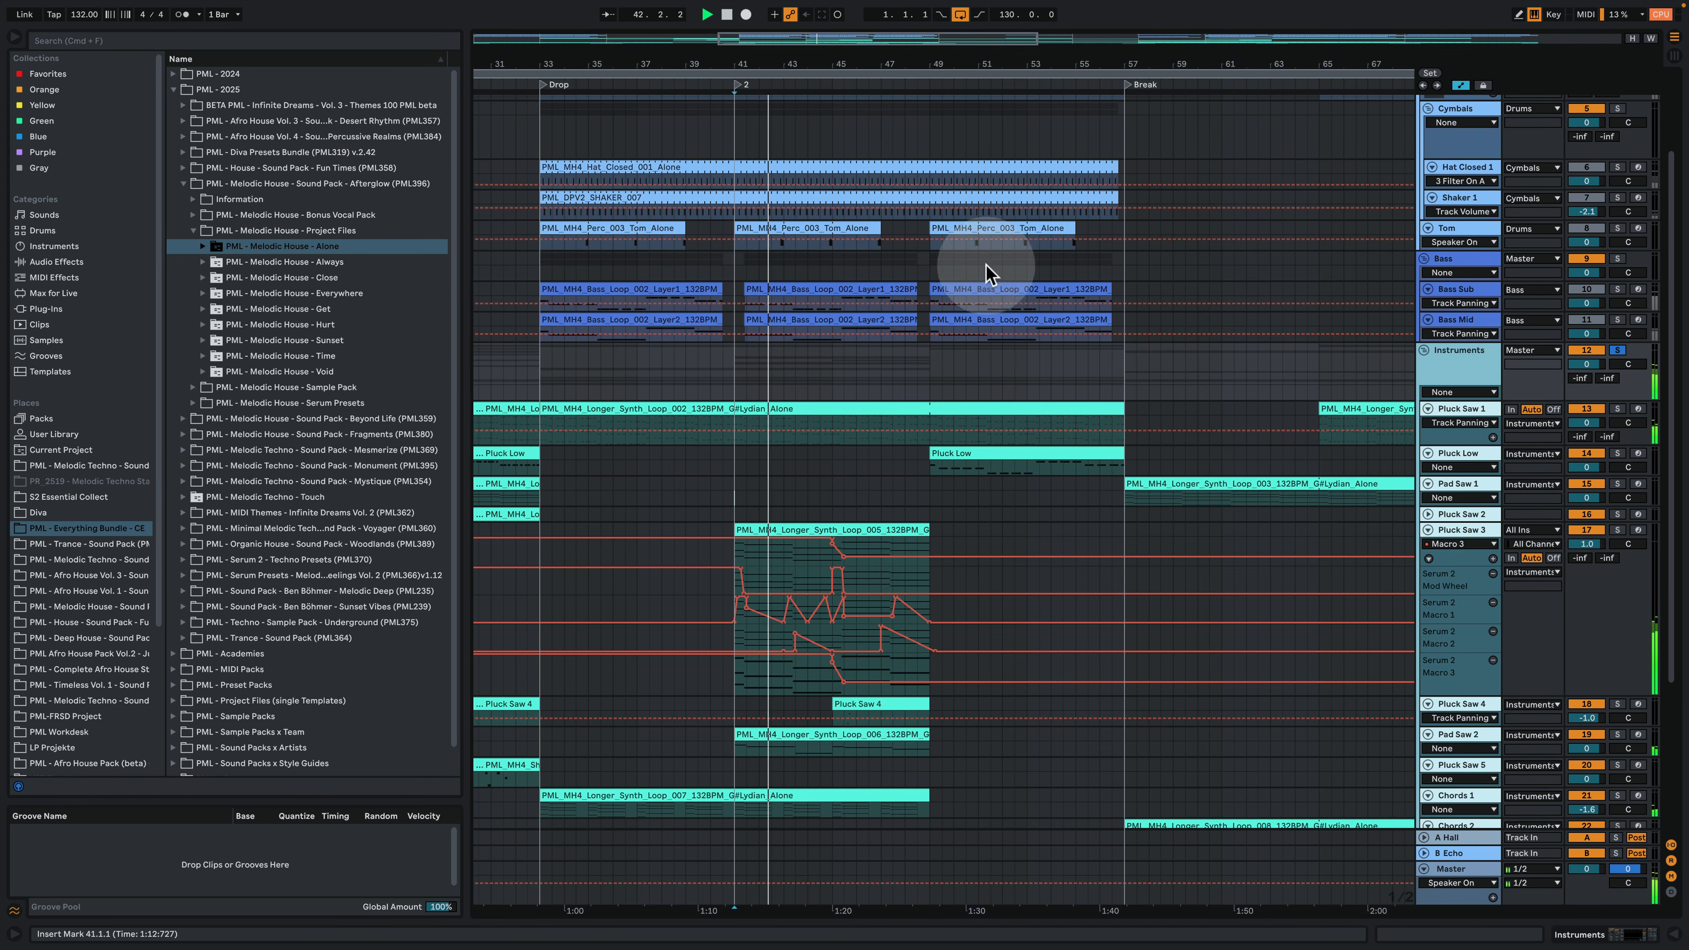
Step: Briefly show the Pluck Saw 3 device chain, hide it again and stop playback
{"action": "left_click", "coordinate": [1483, 531]}
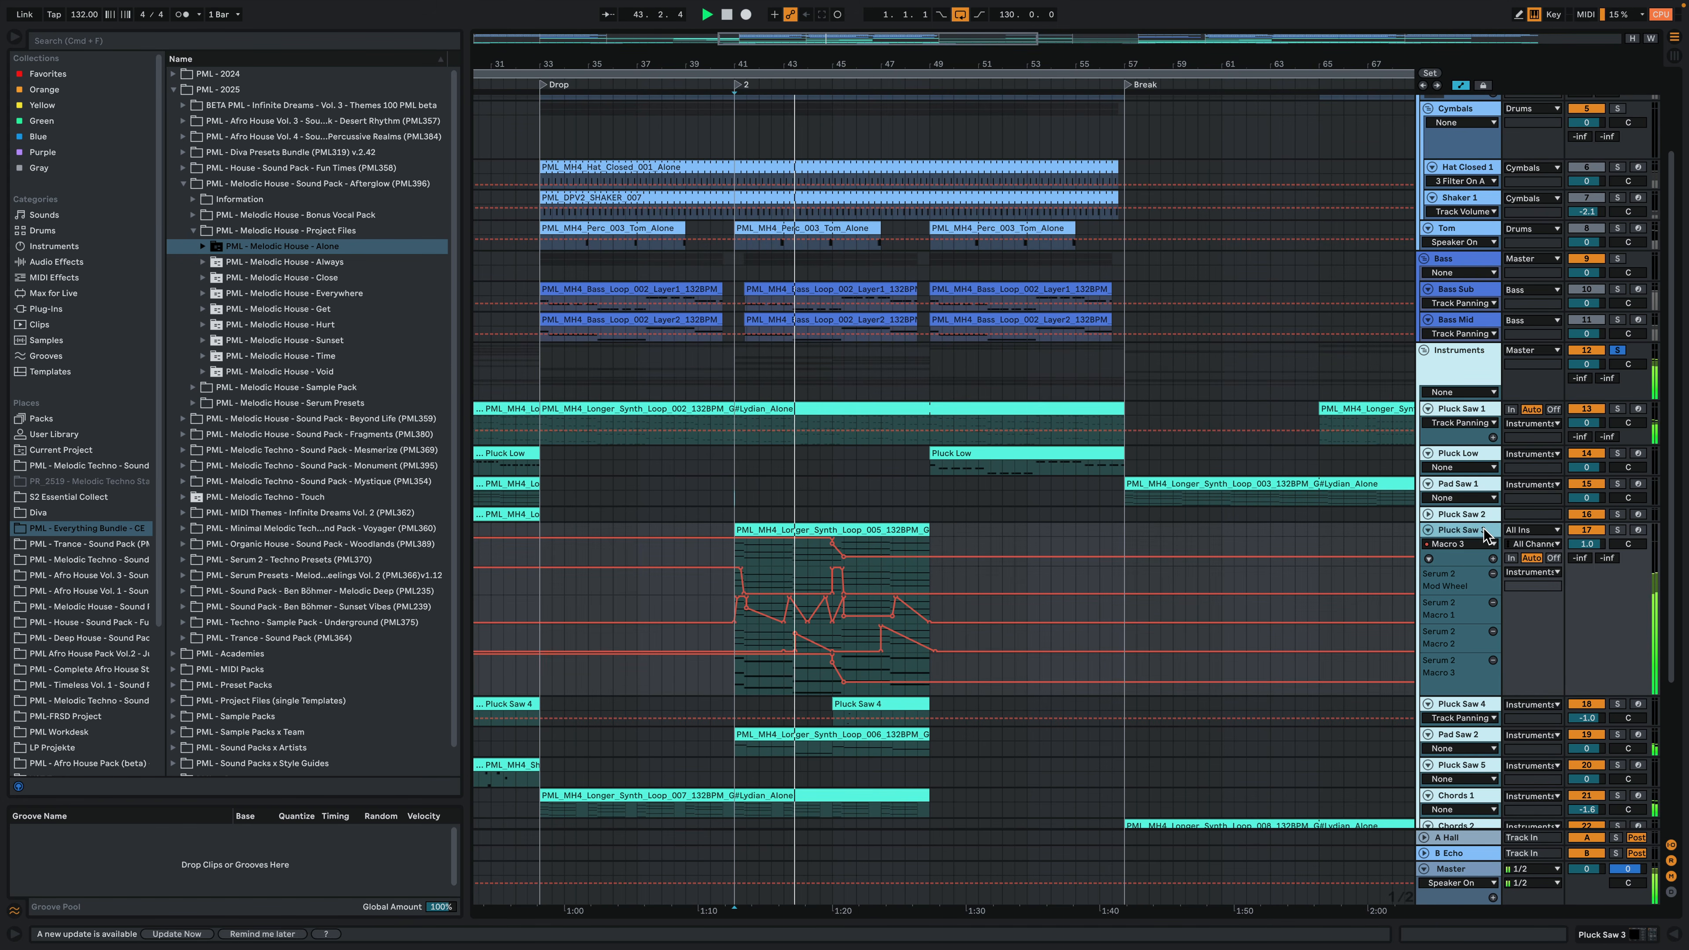
{"action": "double_click", "coordinate": [1483, 529]}
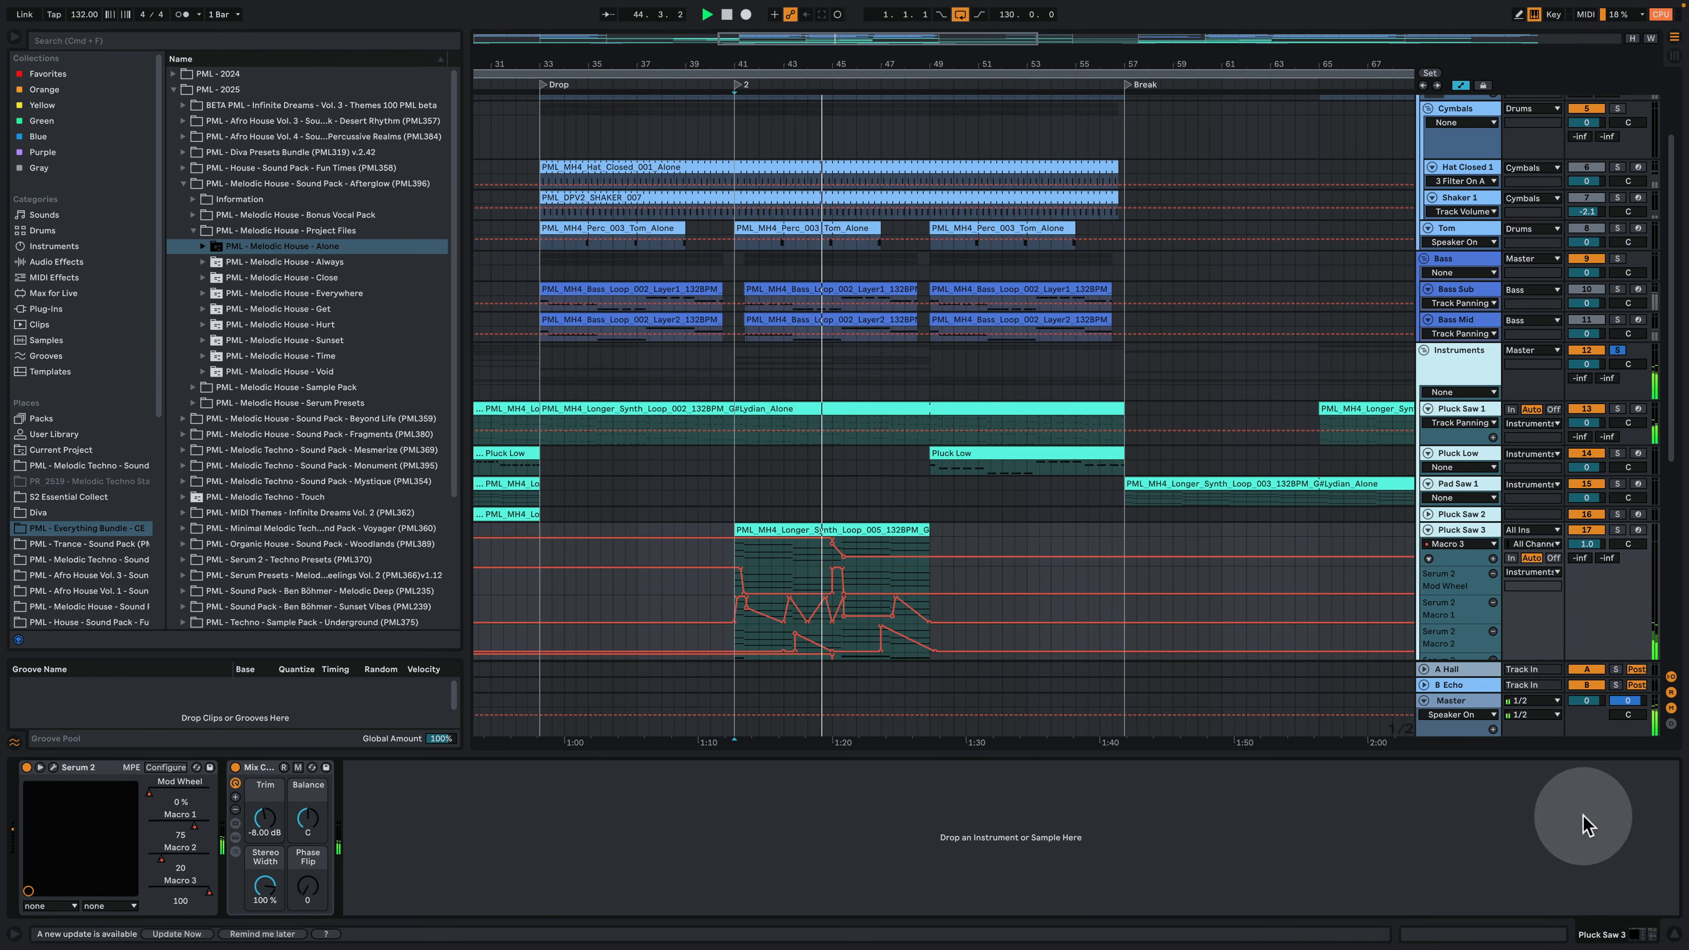
{"action": "left_click", "coordinate": [1674, 933]}
{"action": "key", "text": "space"}
{"action": "scroll", "coordinate": [1197, 599], "scroll_direction": "down", "scroll_amount": 5}
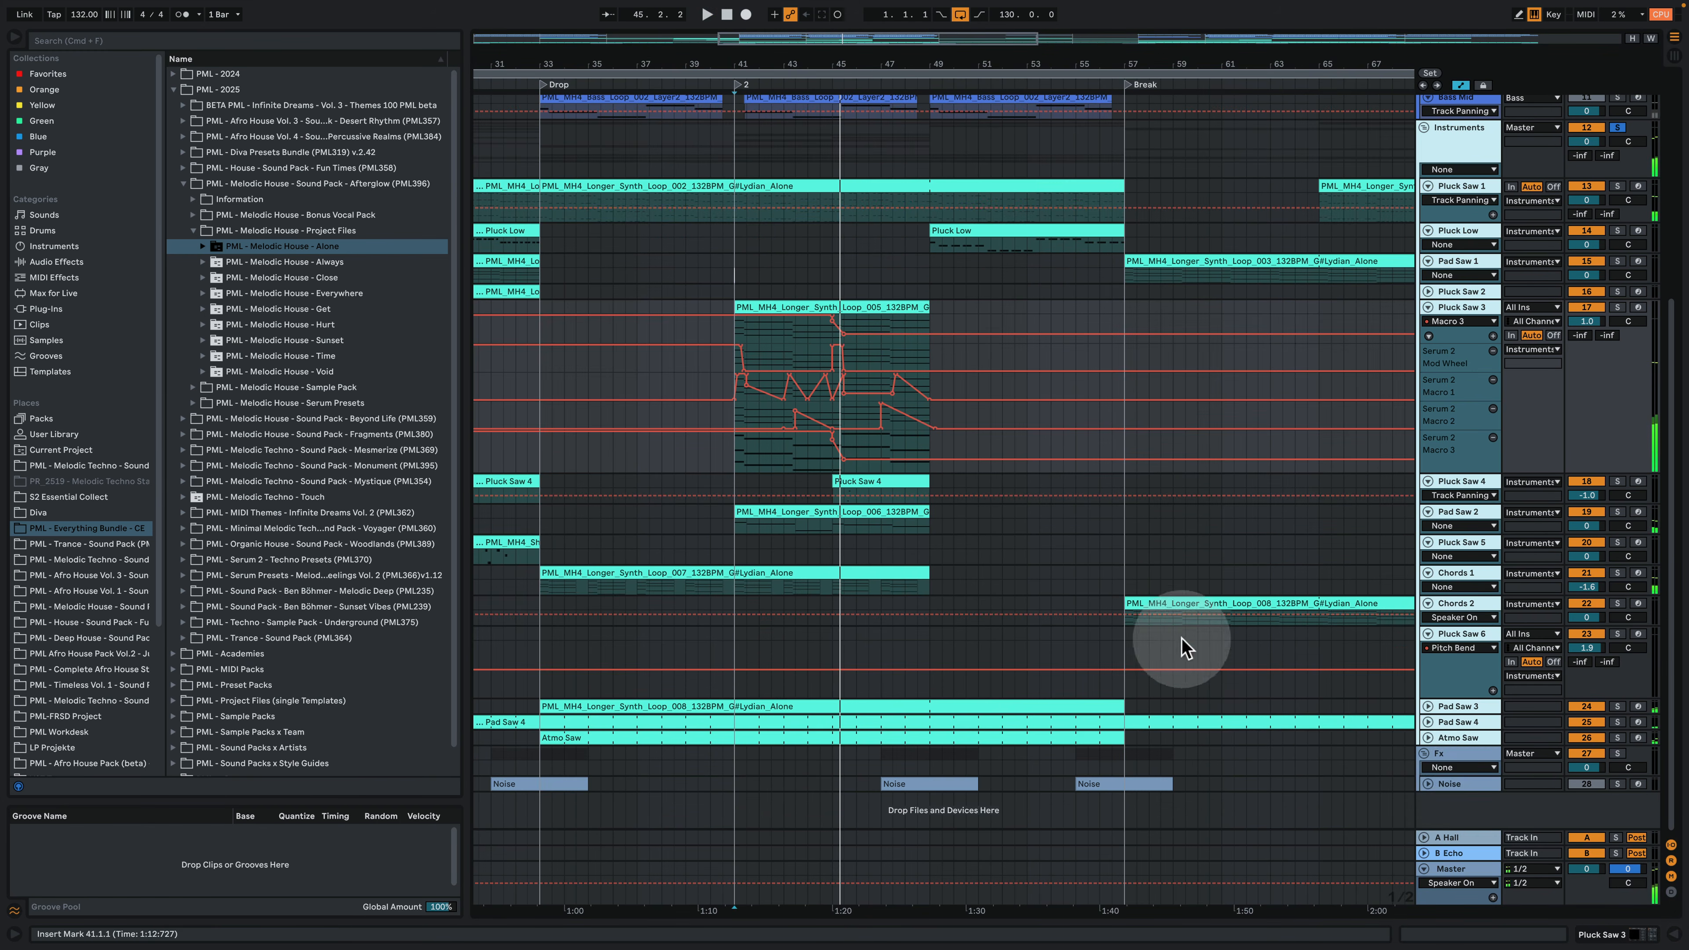
{"action": "scroll", "coordinate": [1247, 835], "scroll_direction": "up", "scroll_amount": 5}
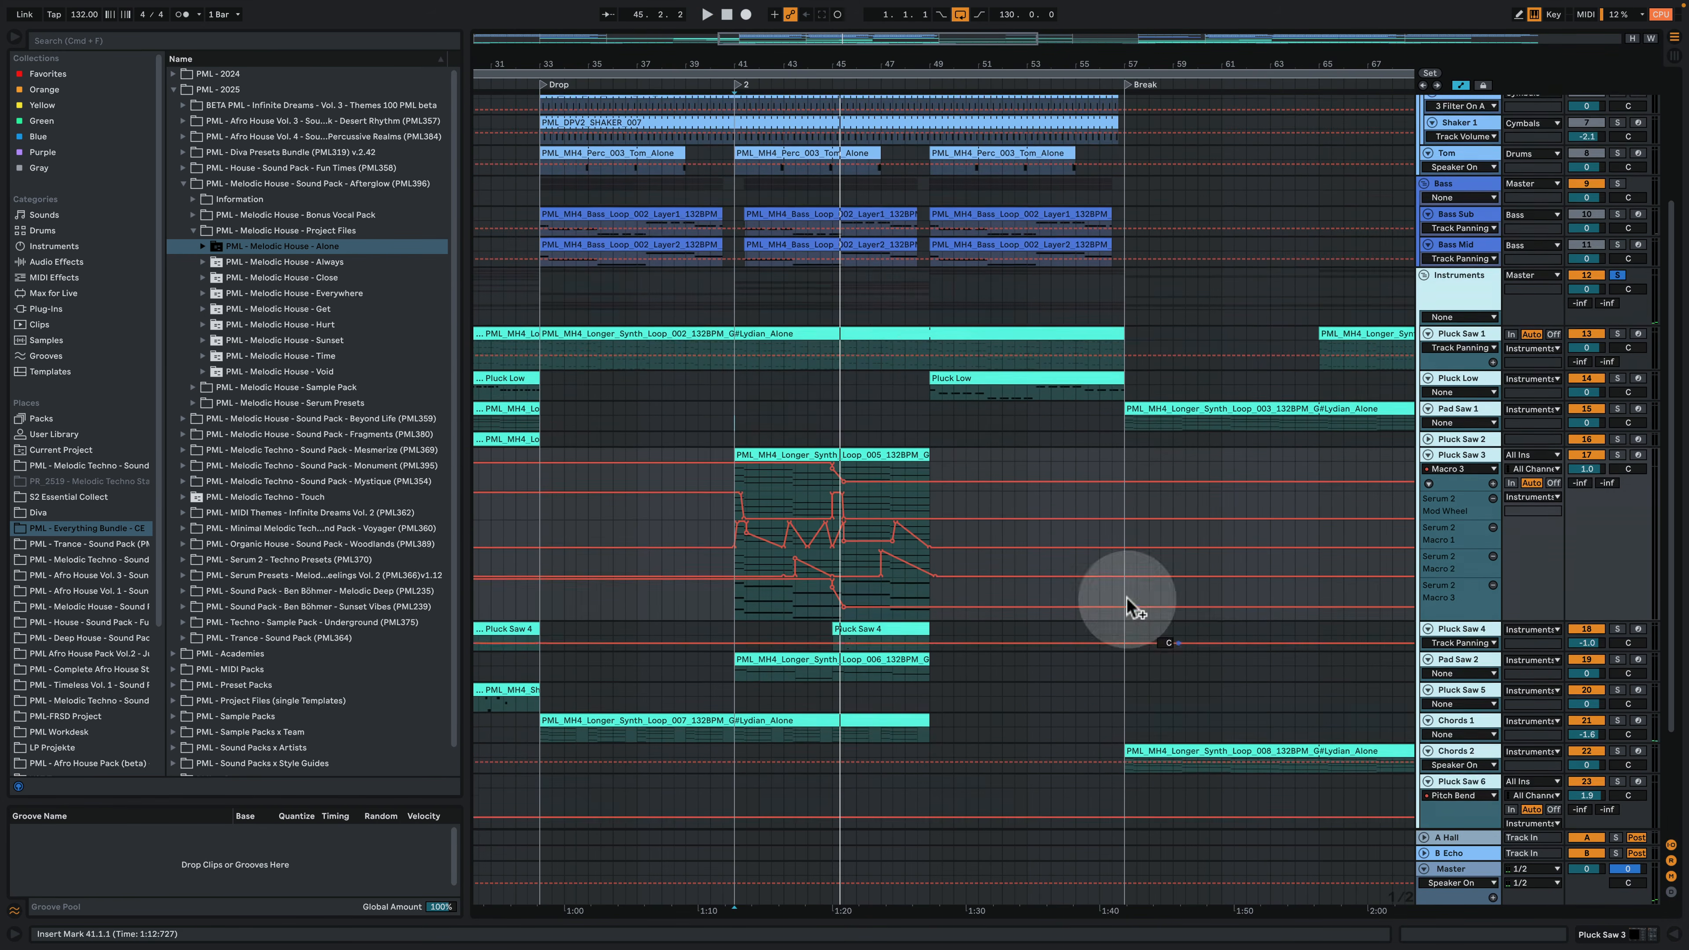
{"action": "left_click_drag", "start_coordinate": [847, 72], "coordinate": [847, 51]}
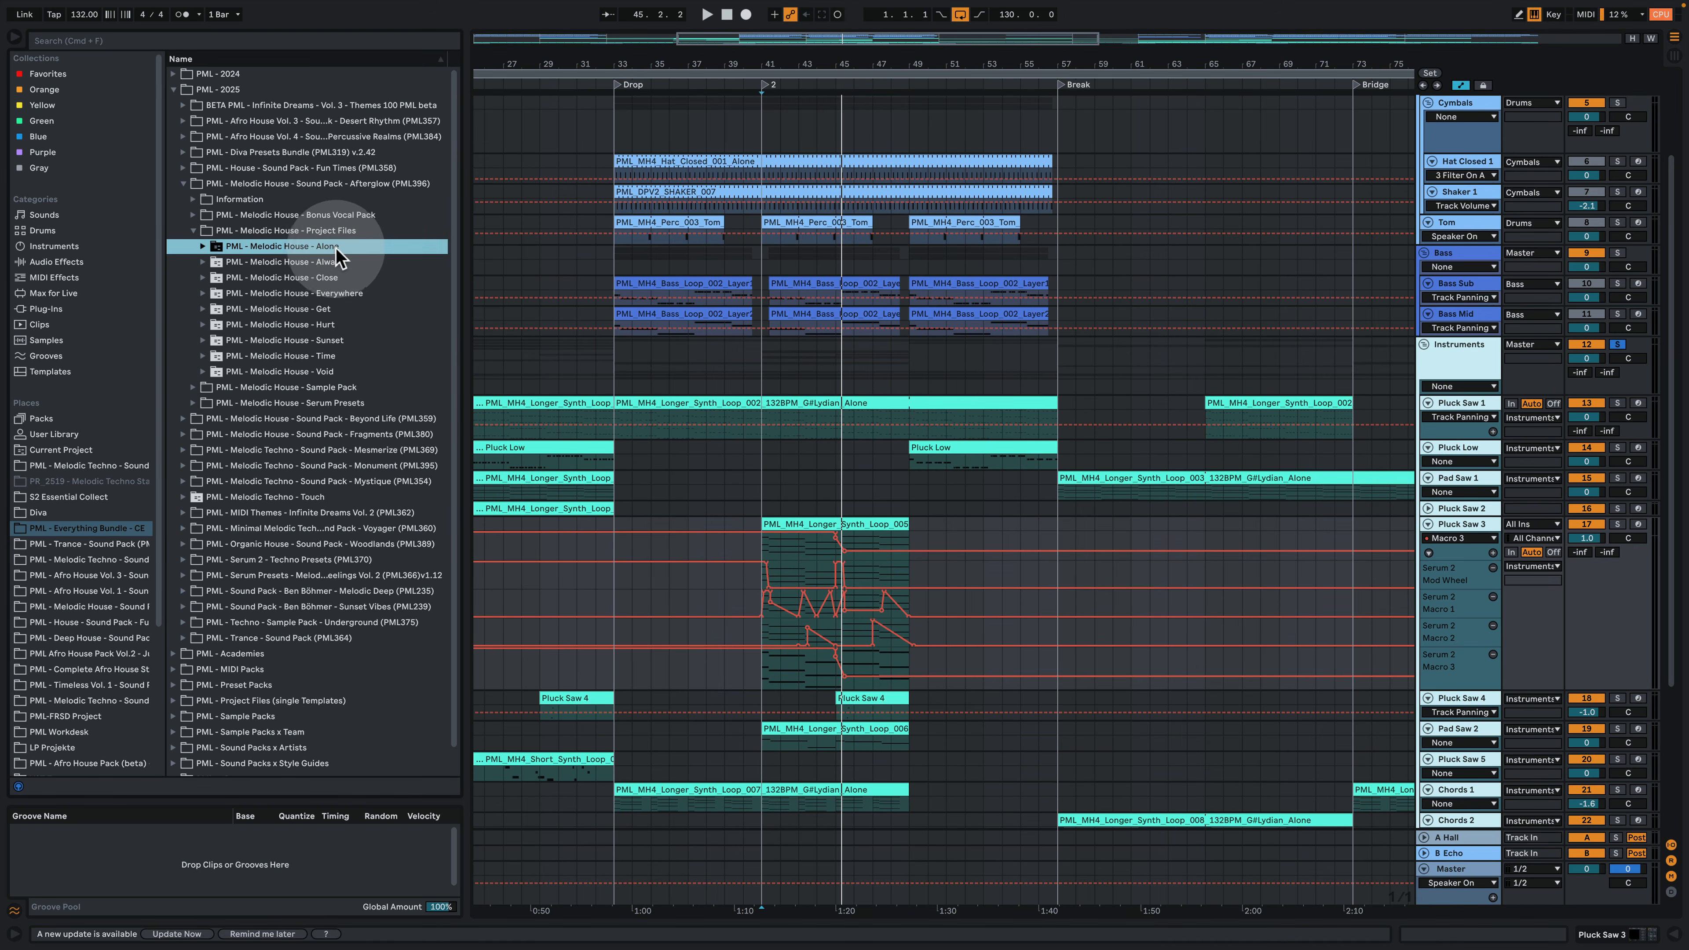
Step: Expand the "PML - Melodic House - Alone" project folder in the Afterglow sound pack and read its full file names
{"action": "left_click", "coordinate": [331, 230]}
{"action": "left_click", "coordinate": [300, 187]}
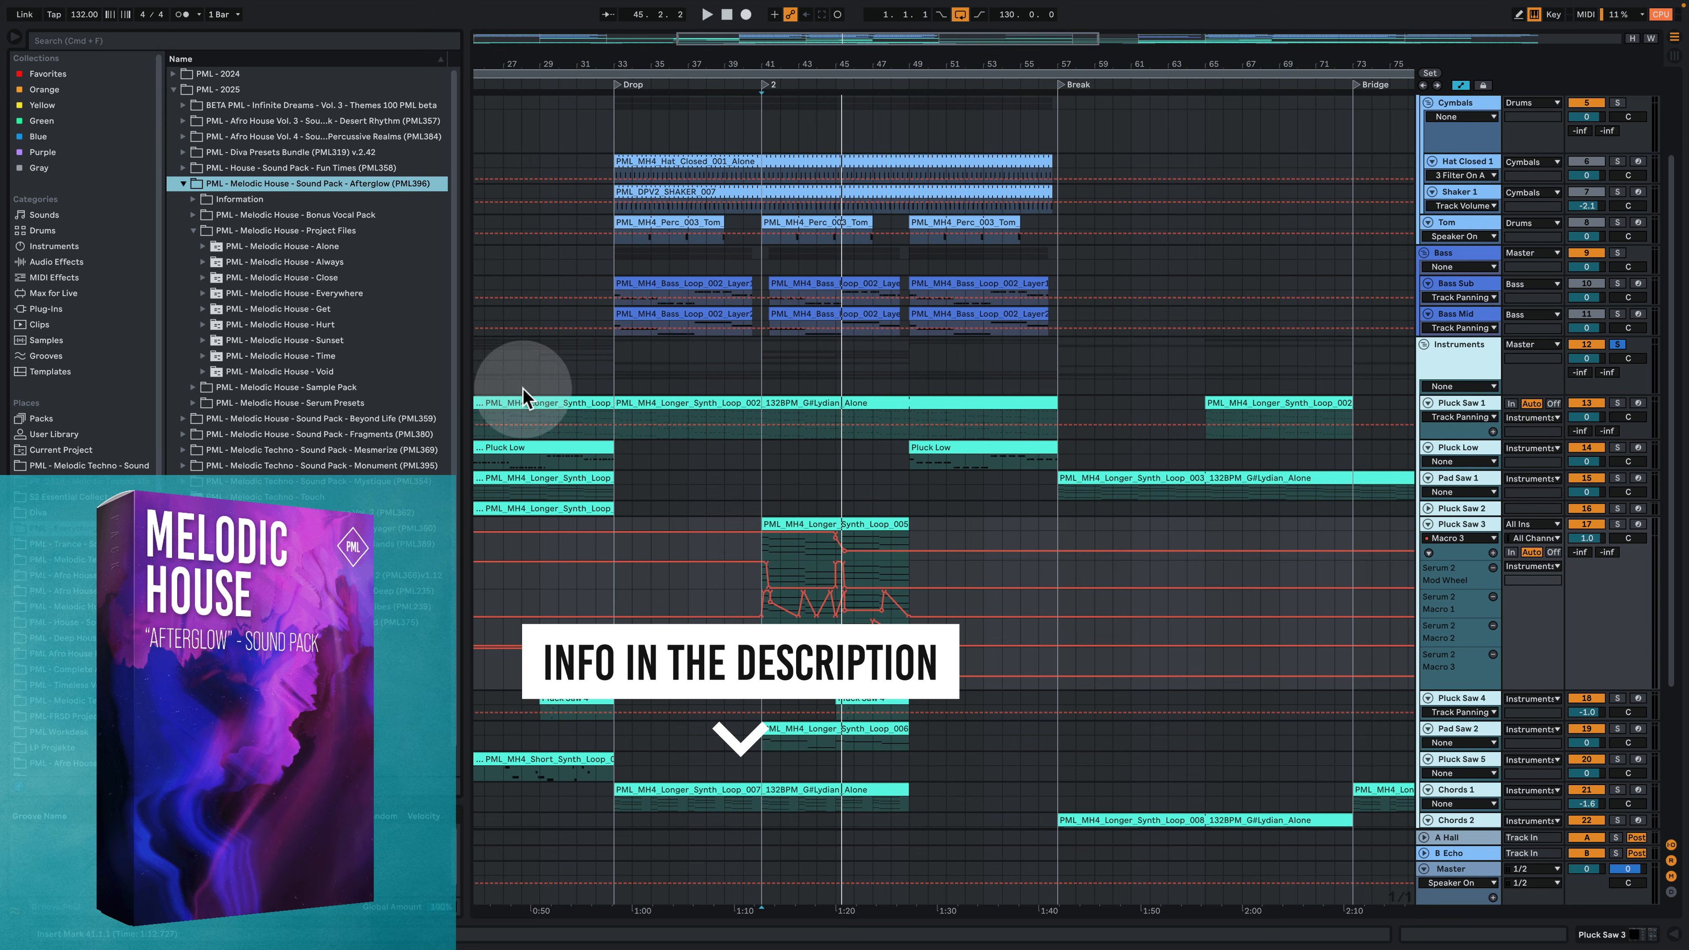
{"action": "left_click", "coordinate": [324, 245]}
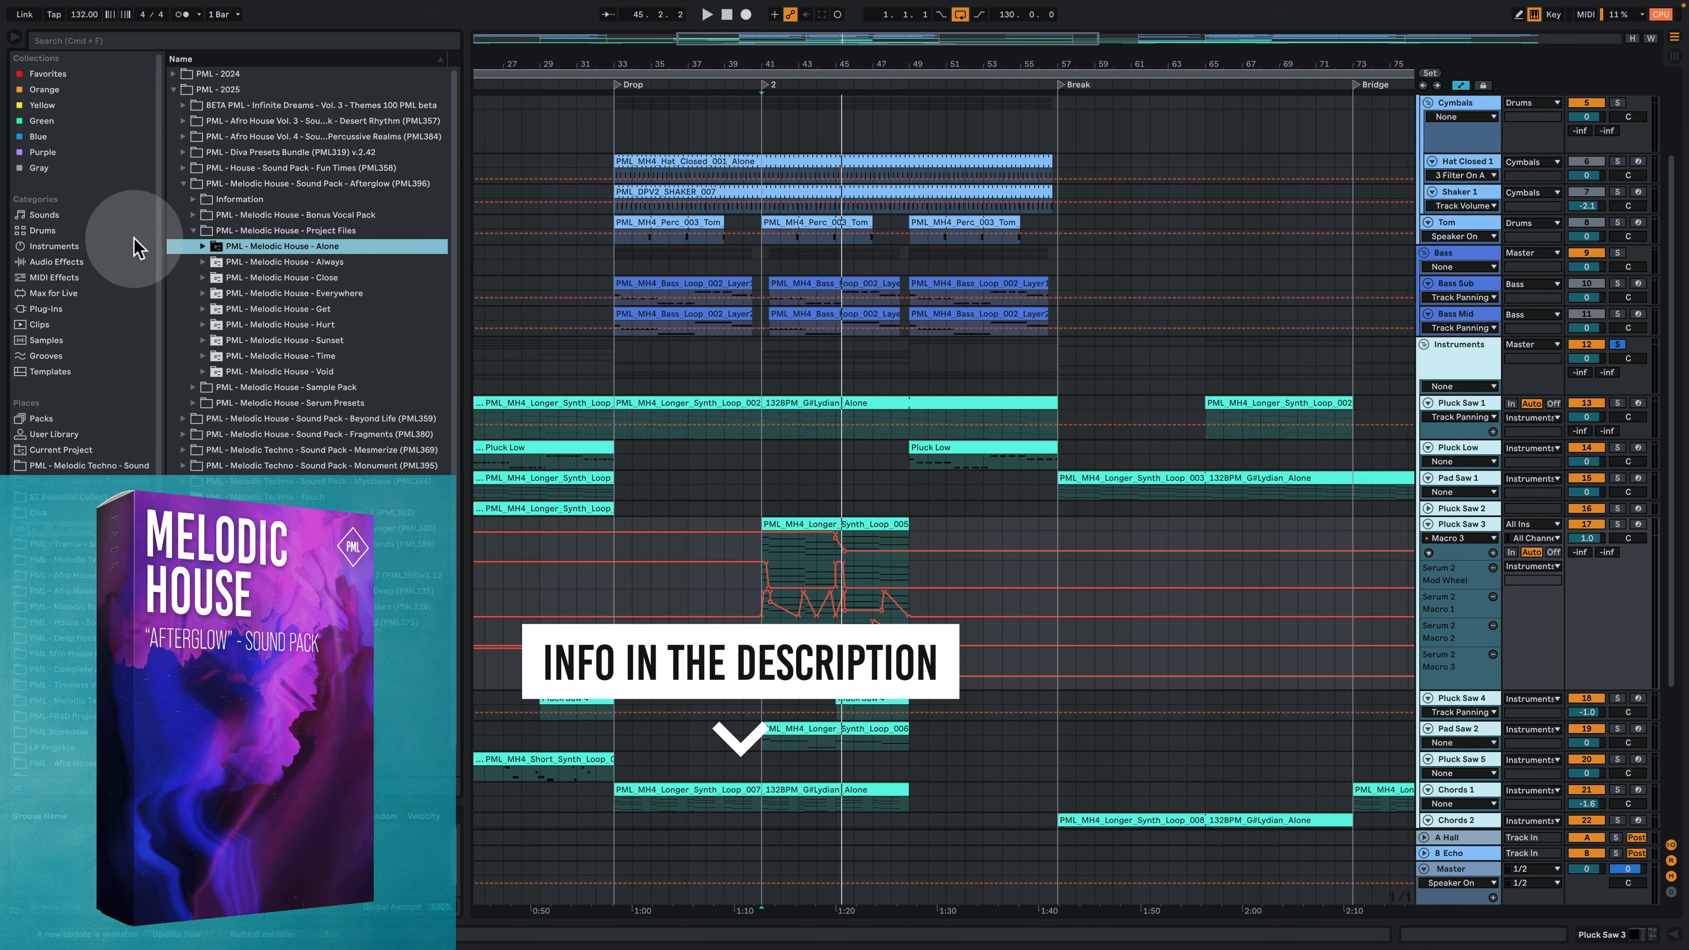
{"action": "left_click", "coordinate": [204, 247]}
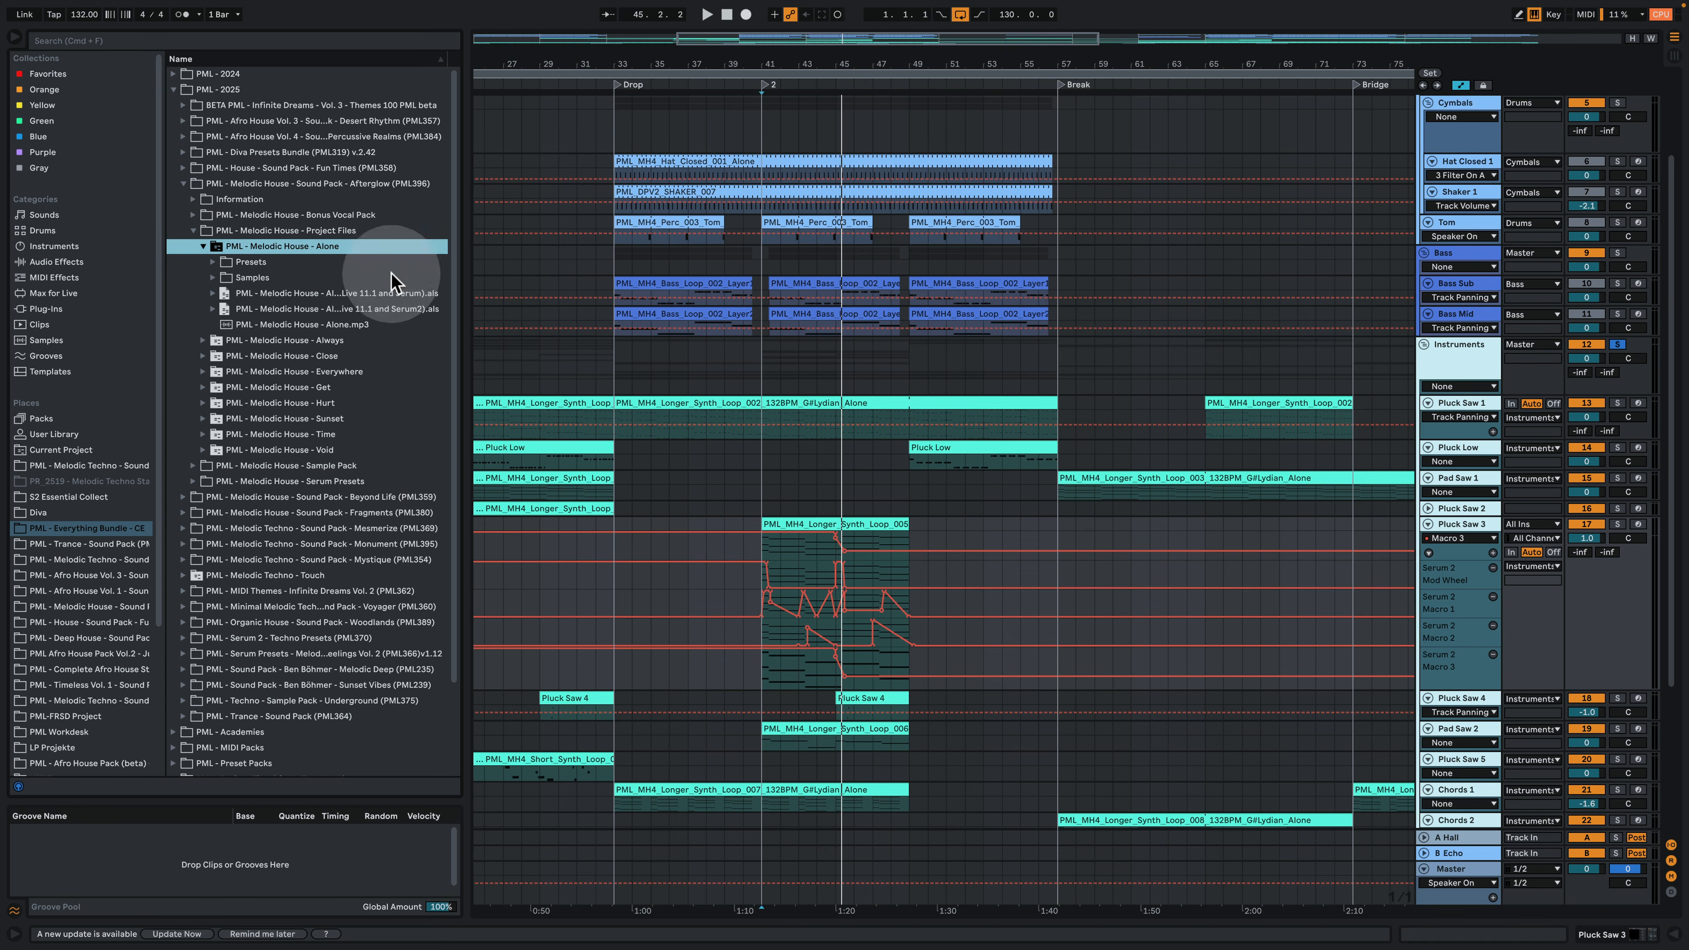
{"action": "left_click_drag", "start_coordinate": [464, 132], "coordinate": [589, 143]}
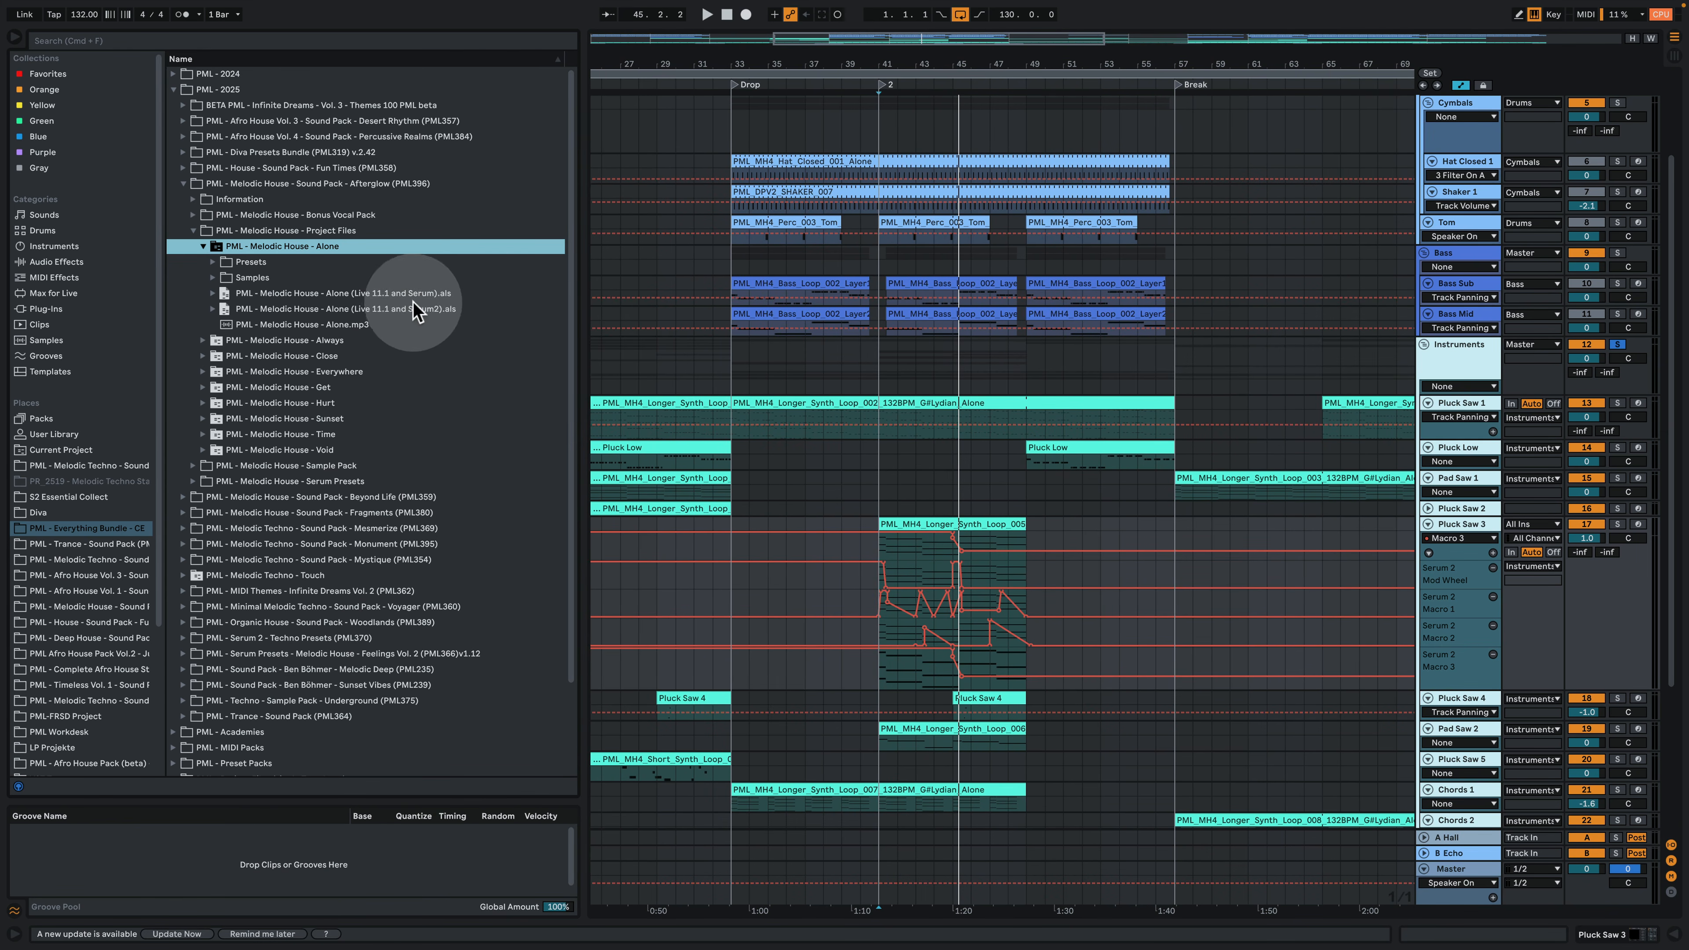
{"action": "left_click_drag", "start_coordinate": [585, 260], "coordinate": [483, 264]}
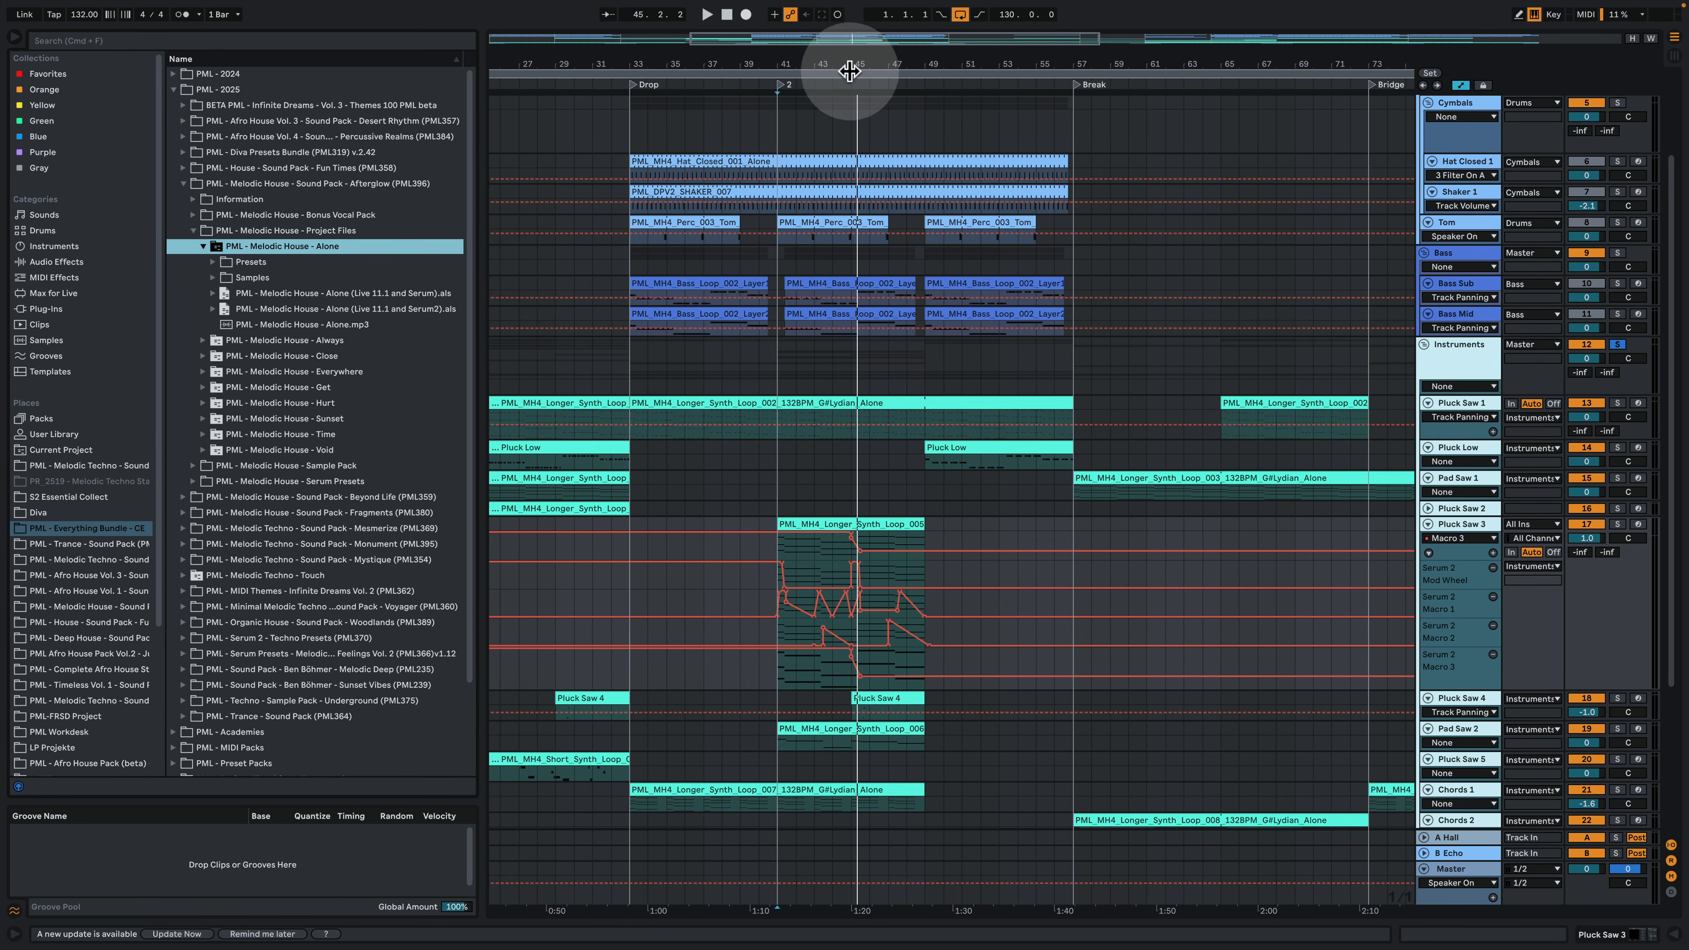
Step: Audition the Kick track in solo from the drop at bar 33 and show its device chain
{"action": "left_click_drag", "start_coordinate": [850, 64], "coordinate": [849, 6]}
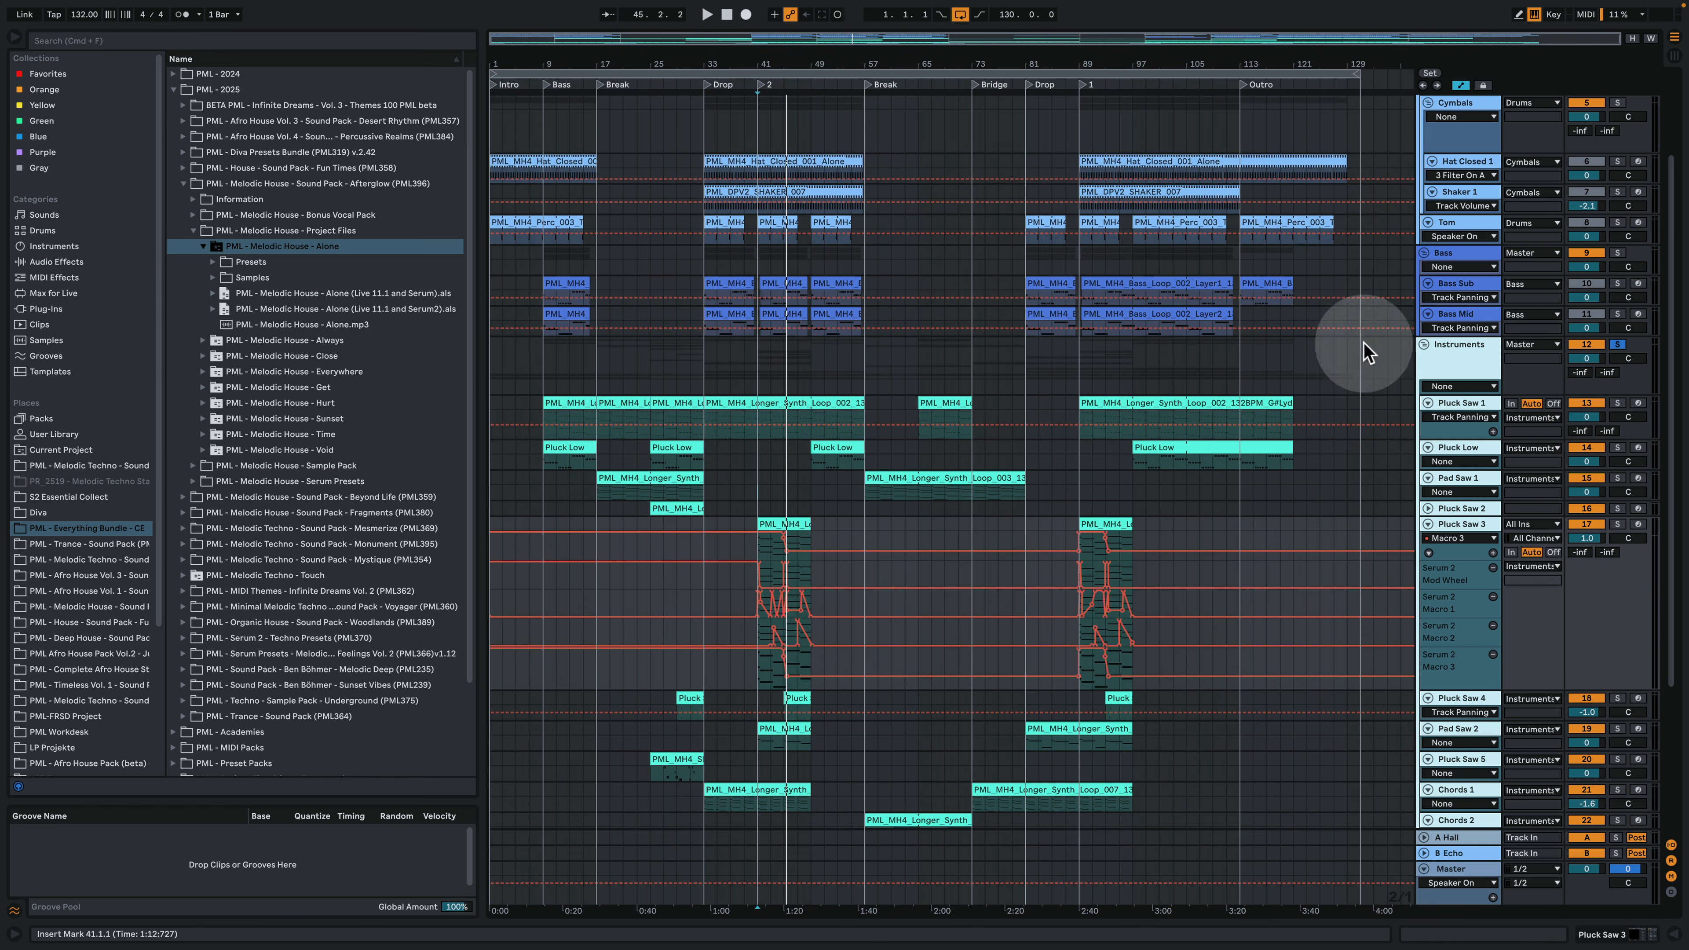
{"action": "left_click_drag", "start_coordinate": [1248, 356], "coordinate": [1187, 476]}
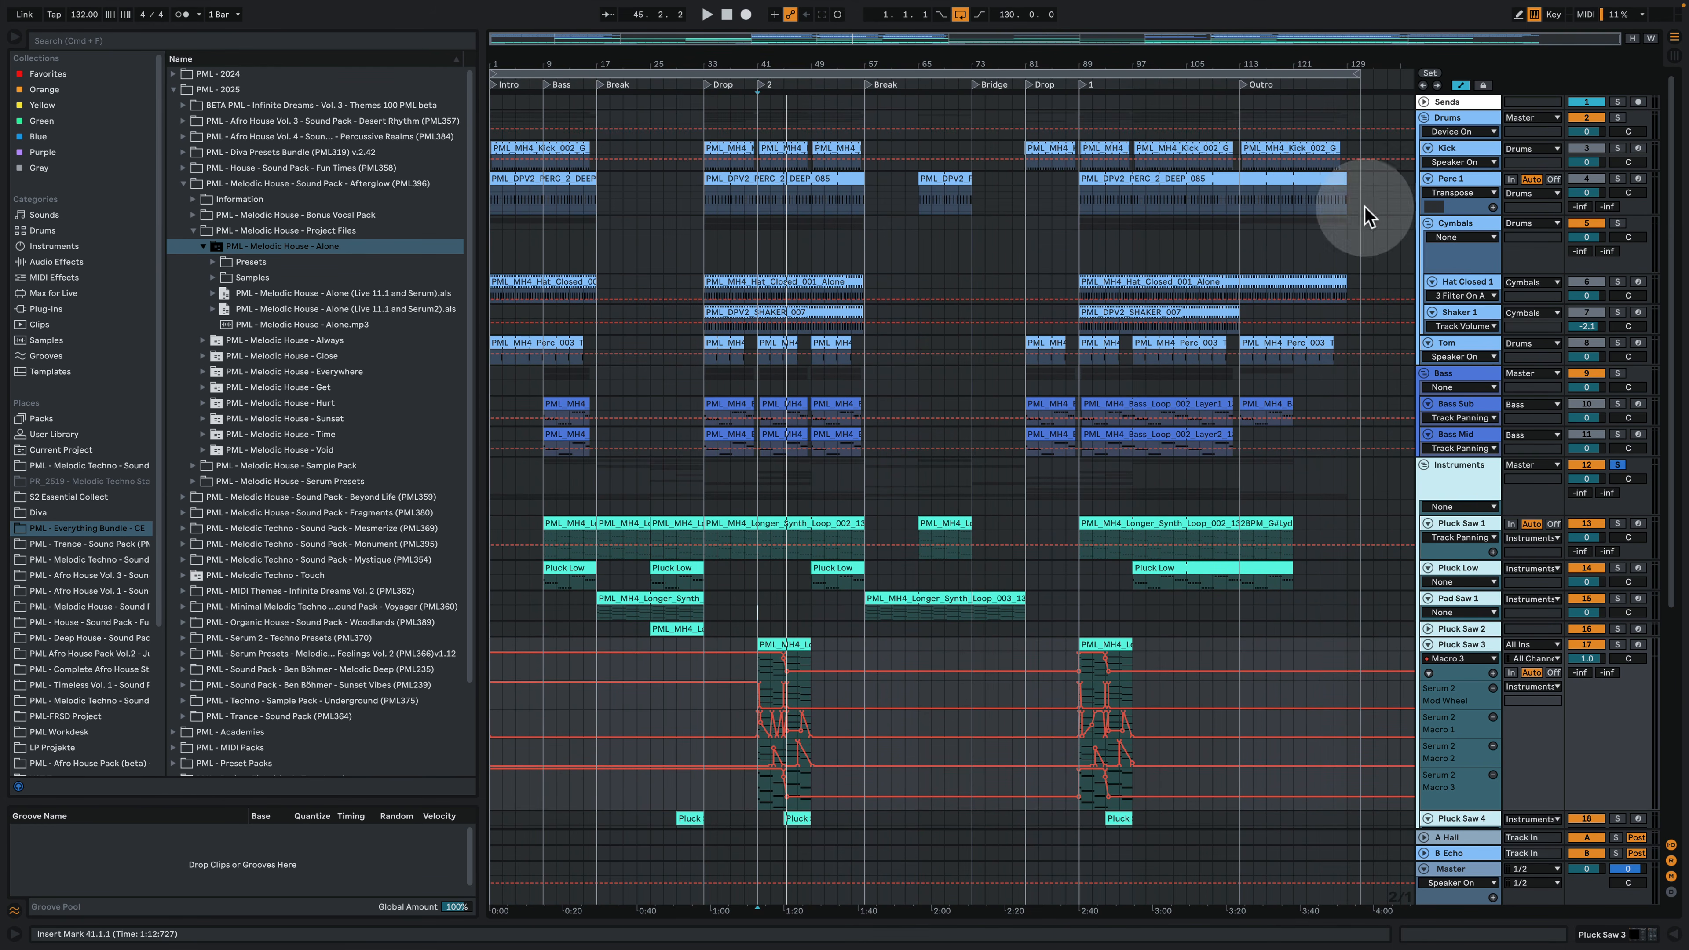
{"action": "left_click_drag", "start_coordinate": [724, 67], "coordinate": [726, 160]}
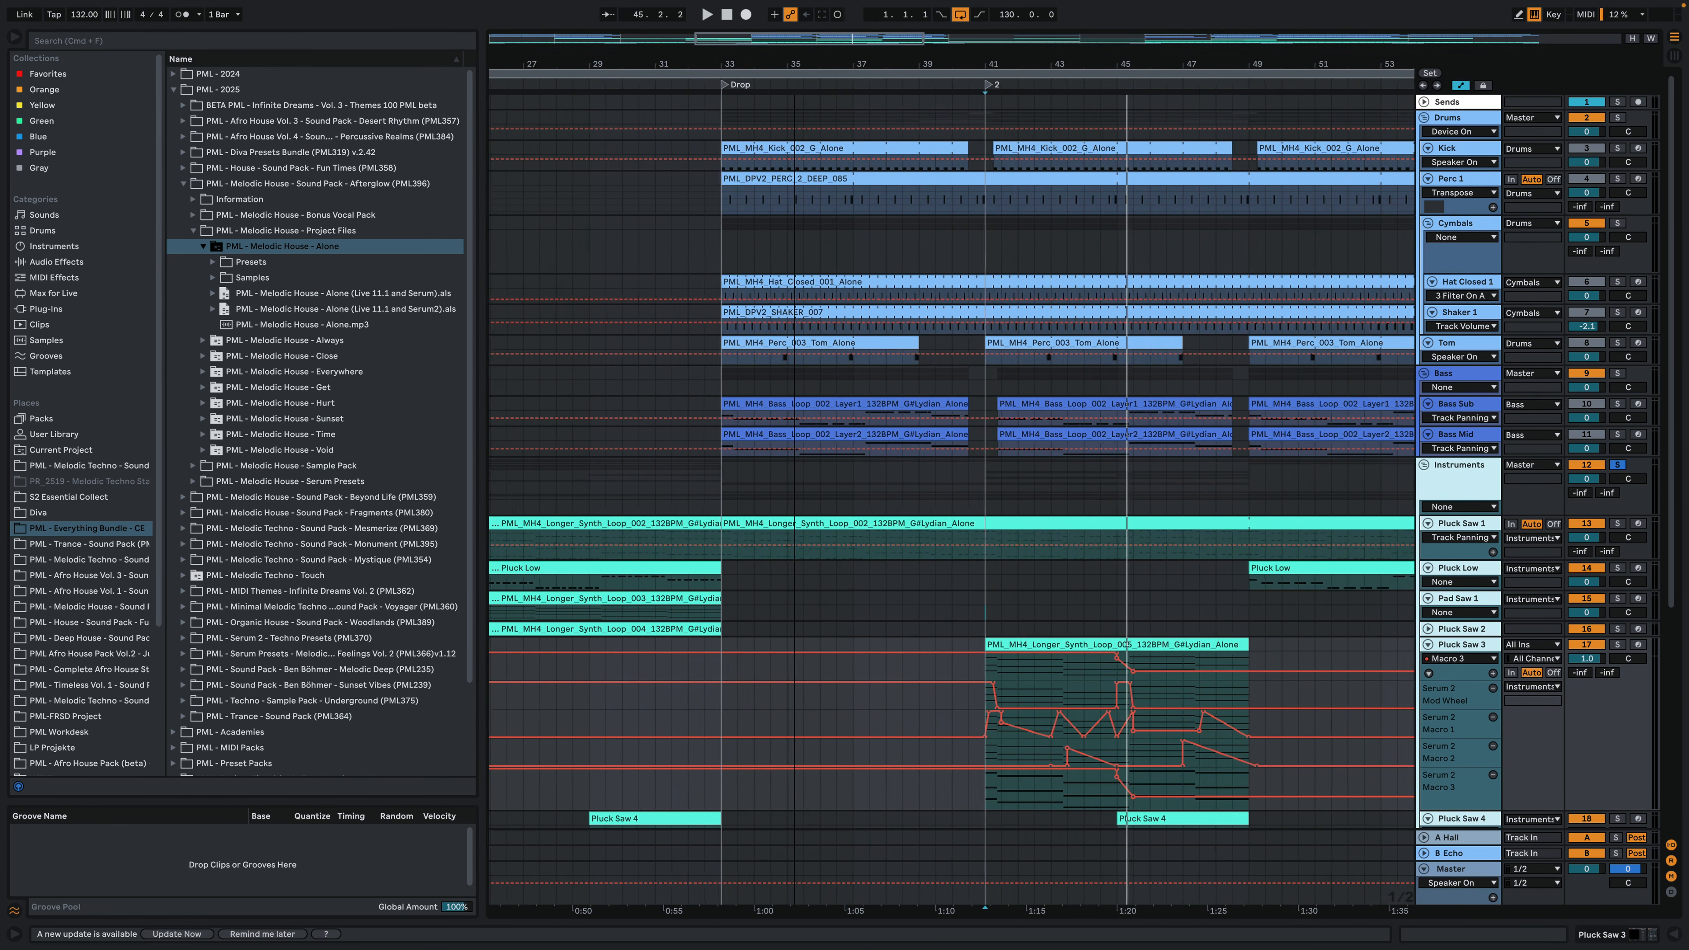
{"action": "left_click", "coordinate": [1559, 157]}
{"action": "left_click", "coordinate": [1617, 148]}
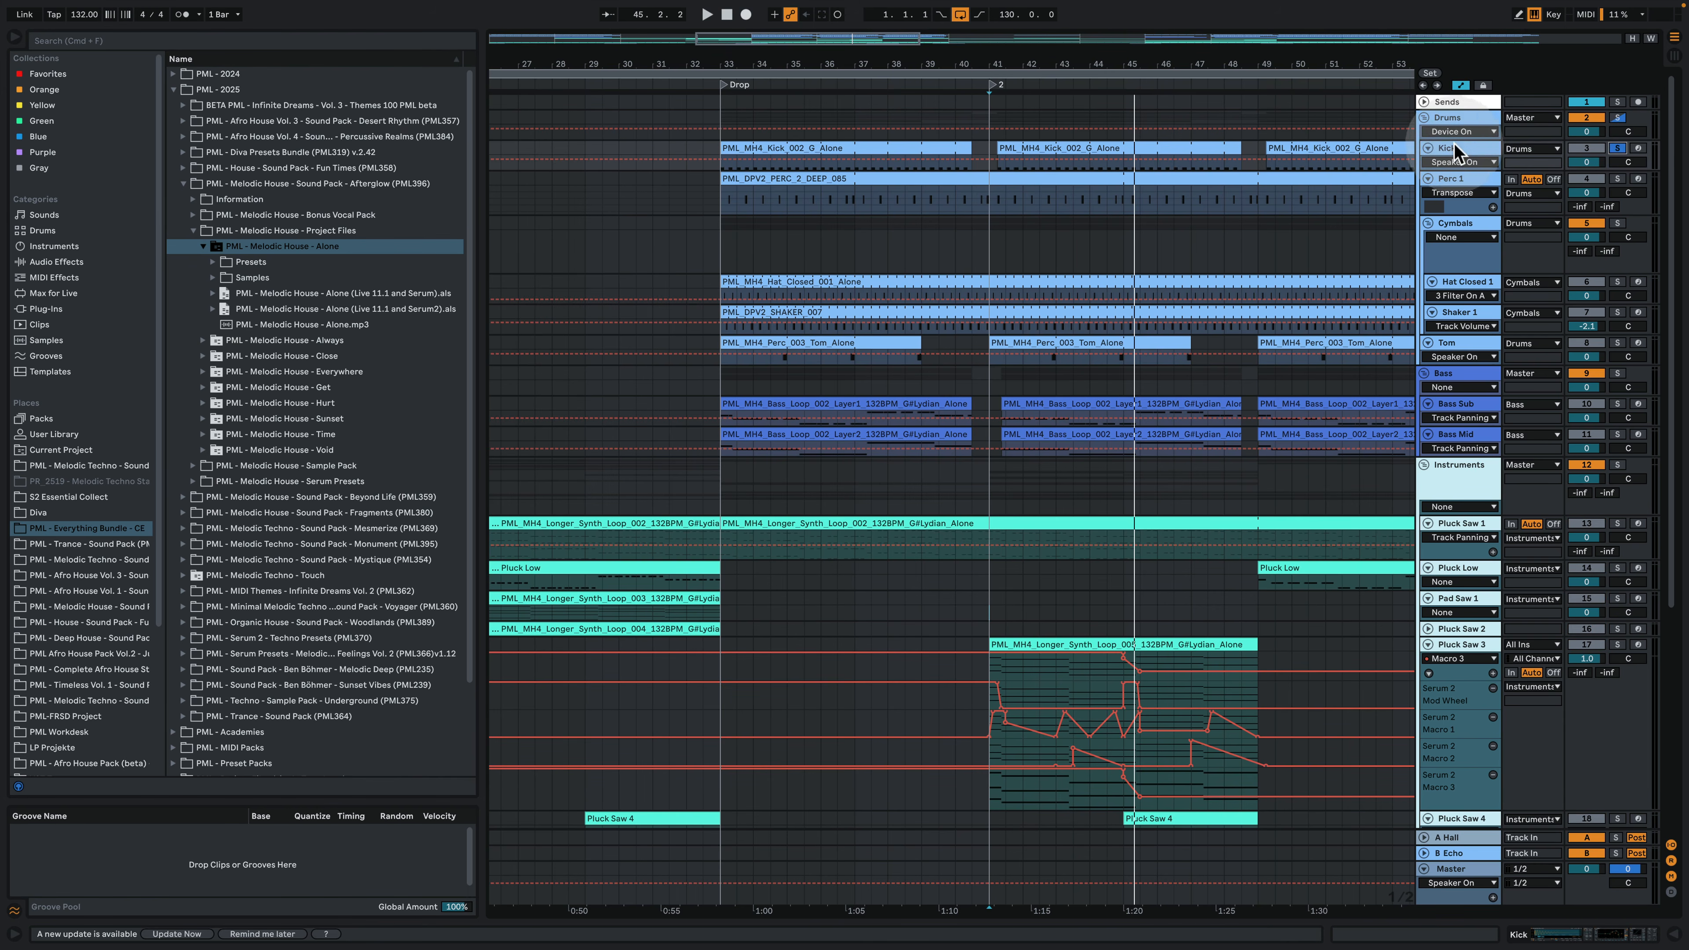
{"action": "key", "text": "space"}
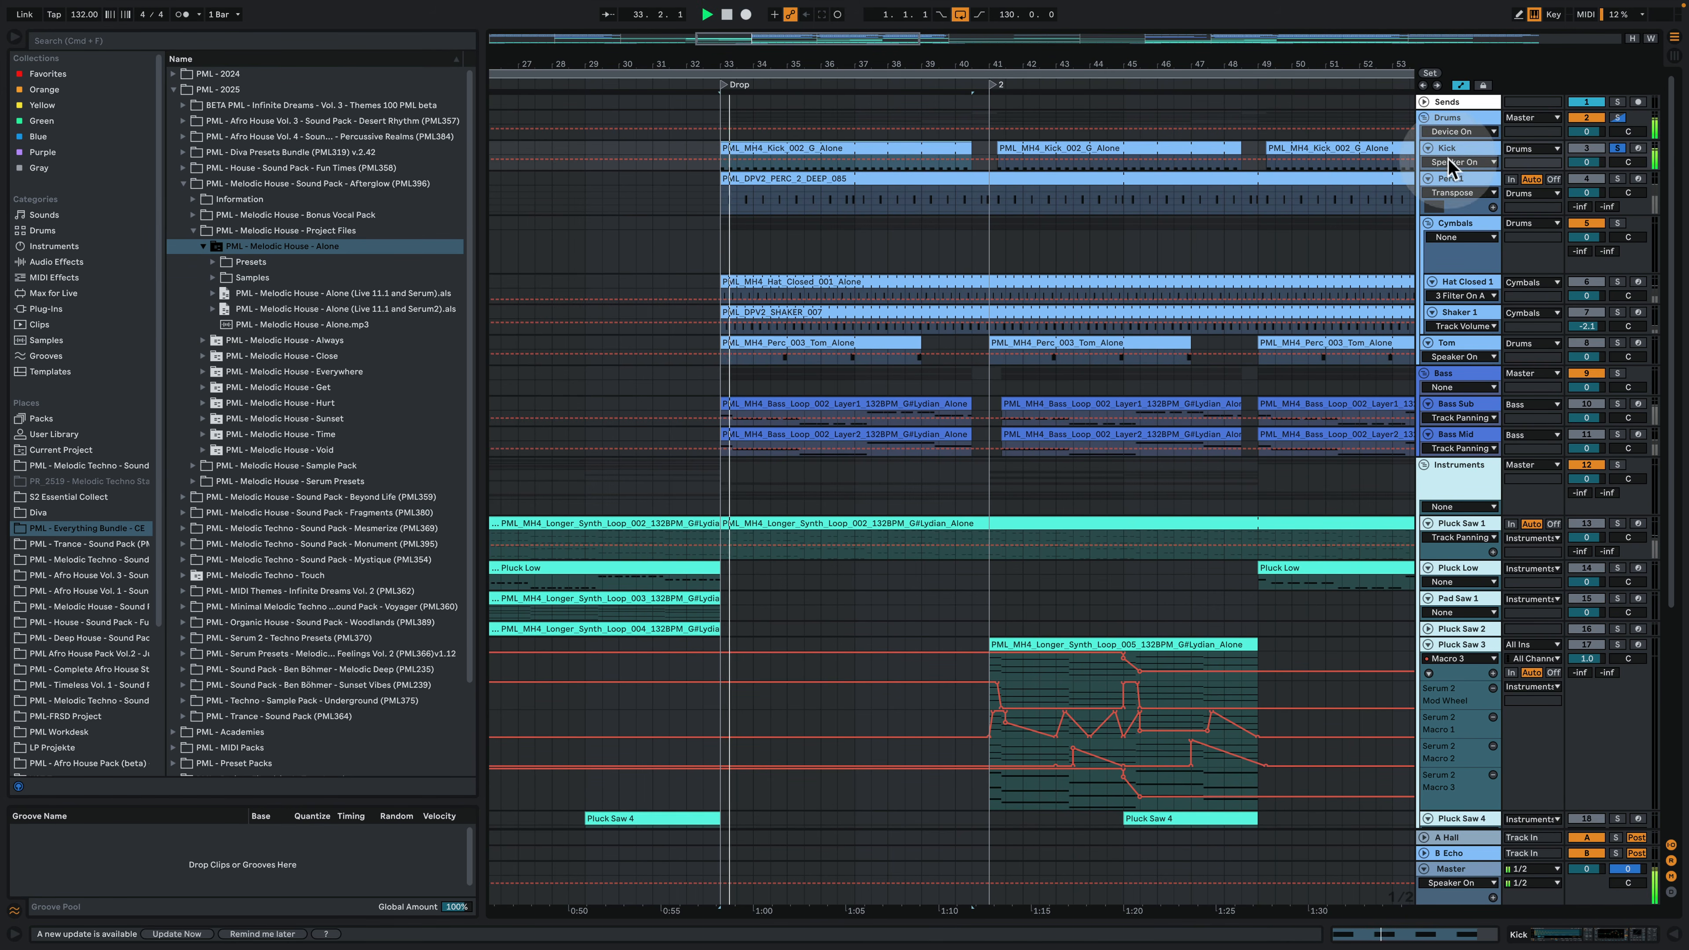
{"action": "double_click", "coordinate": [1452, 155]}
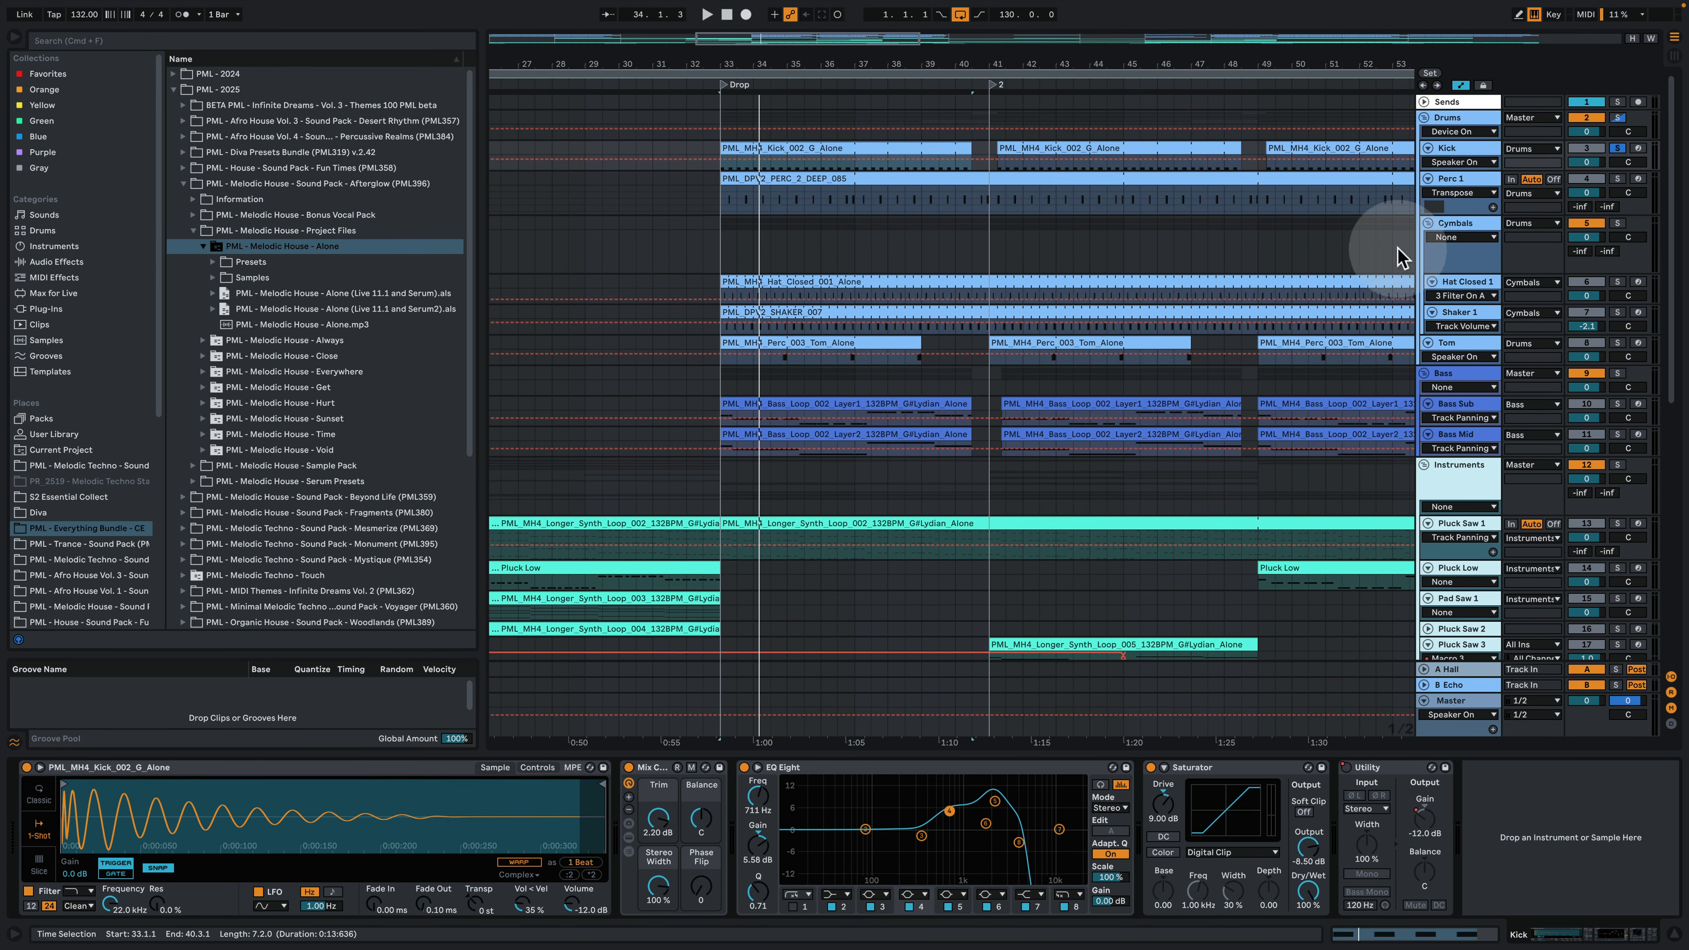
Step: Replay the soloed Kick from the drop, open its MIDI clip to inspect the note pattern, and return to its device chain
{"action": "key", "text": "space"}
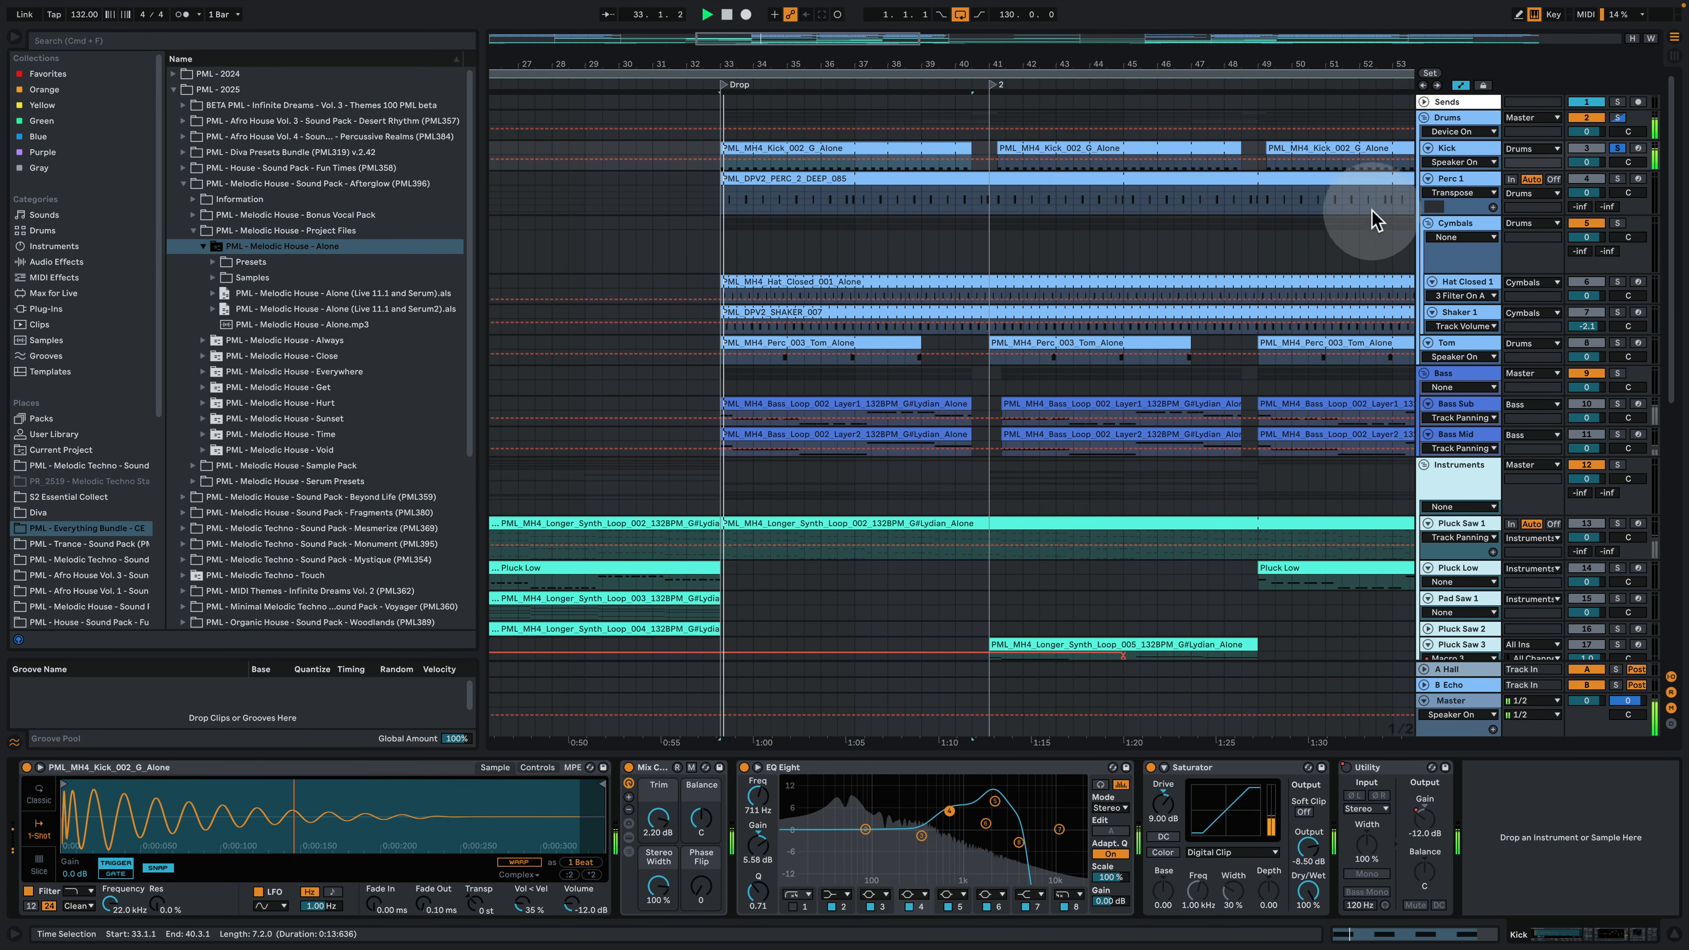
{"action": "double_click", "coordinate": [852, 143]}
{"action": "left_click", "coordinate": [778, 479]}
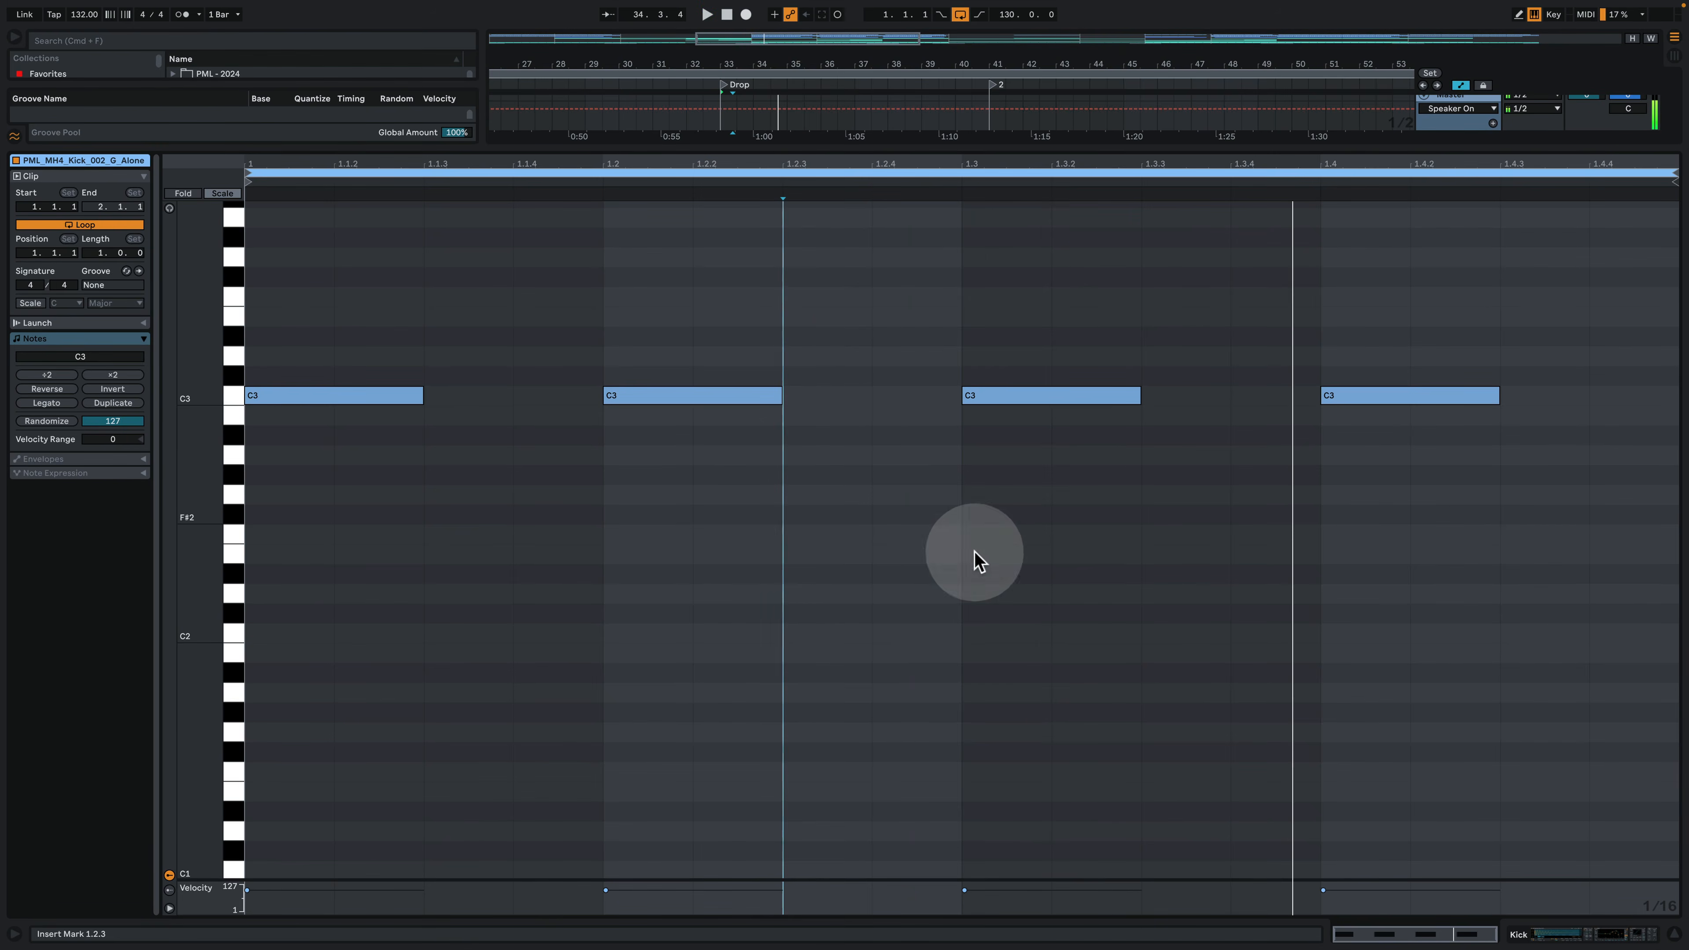
{"action": "left_click", "coordinate": [1565, 932]}
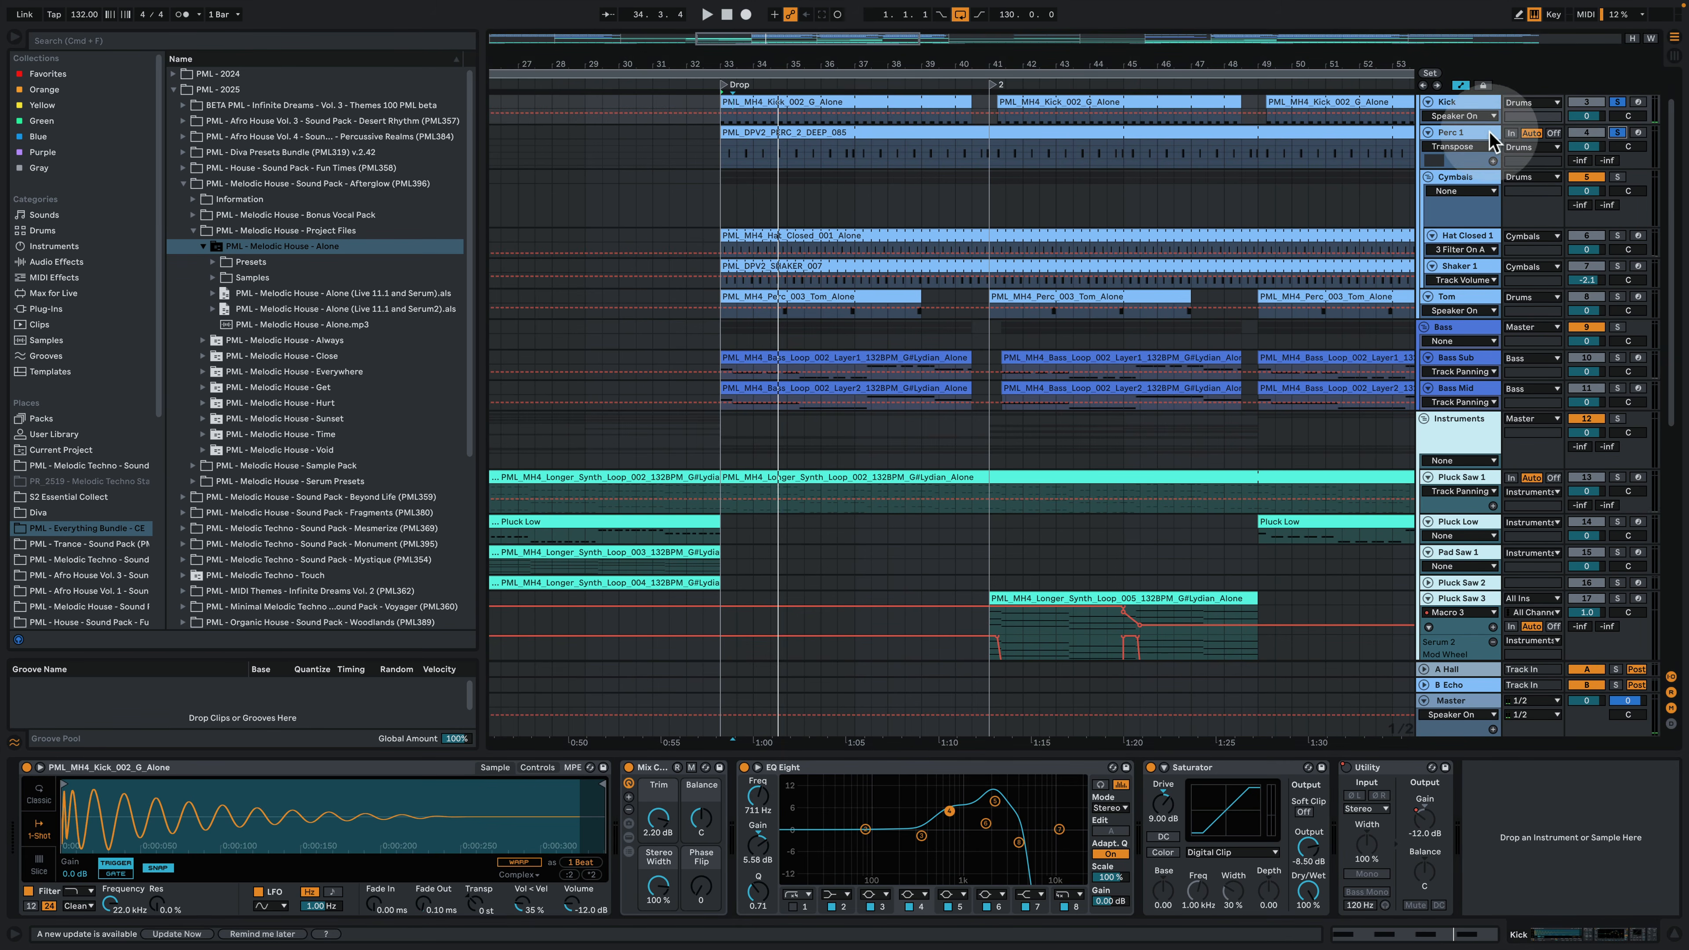
Step: Show the Perc 1 device chain and audition the track together with the Kick from the drop at bar 33
{"action": "left_click", "coordinate": [1467, 133]}
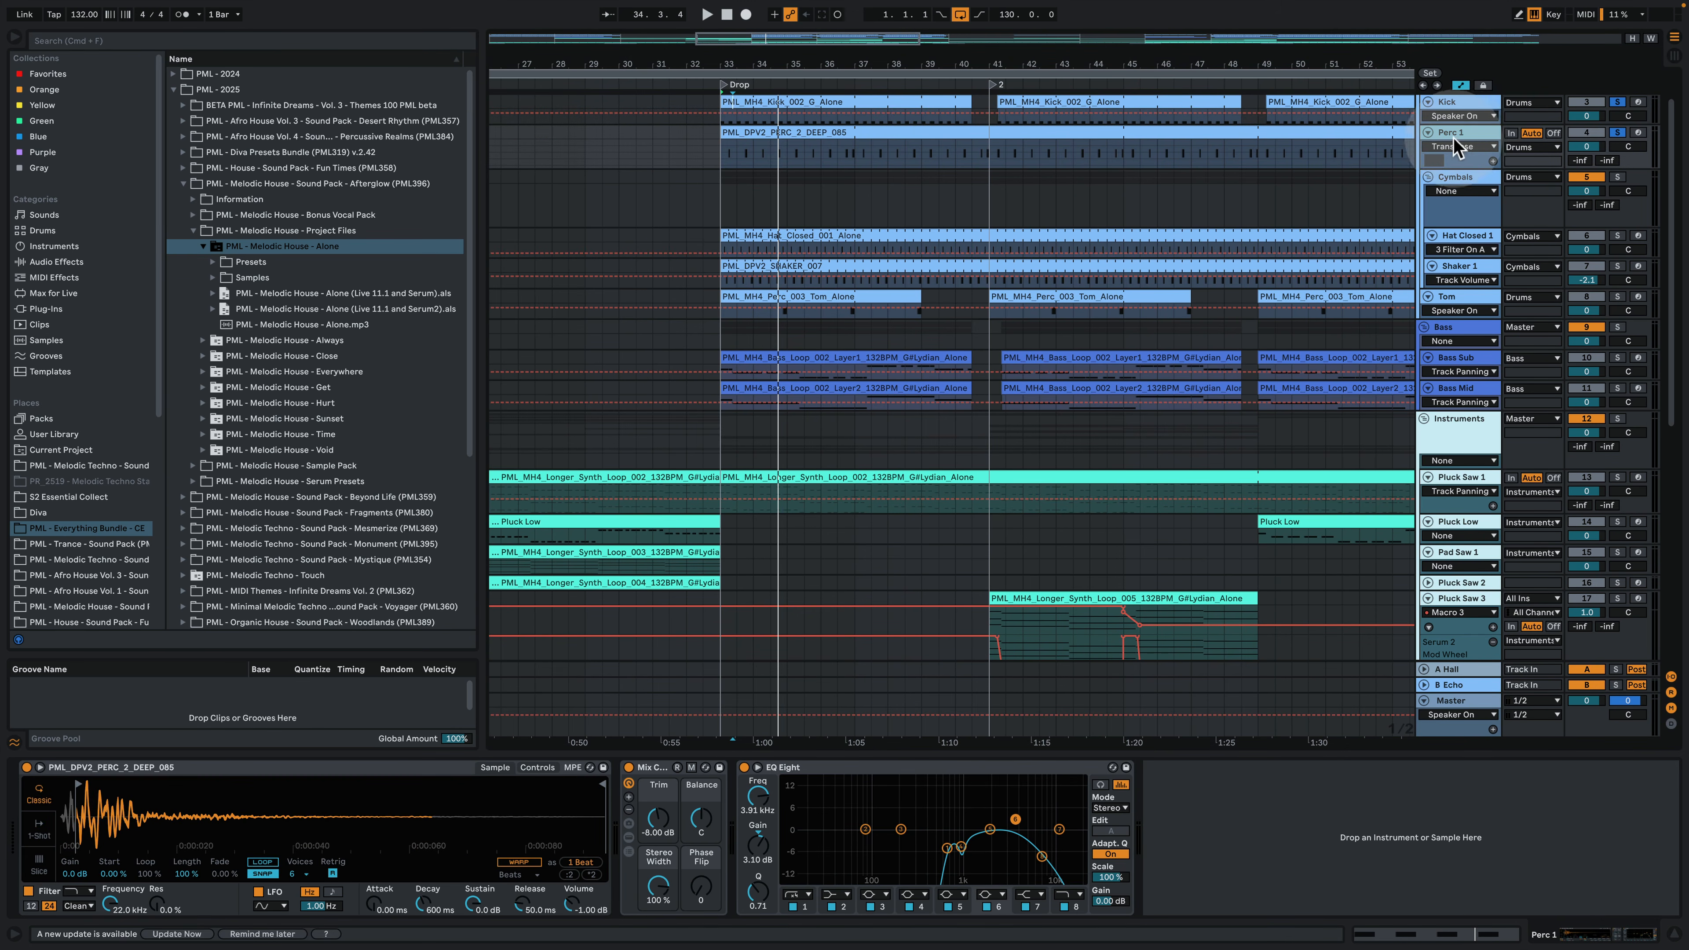
{"action": "left_click", "coordinate": [810, 136]}
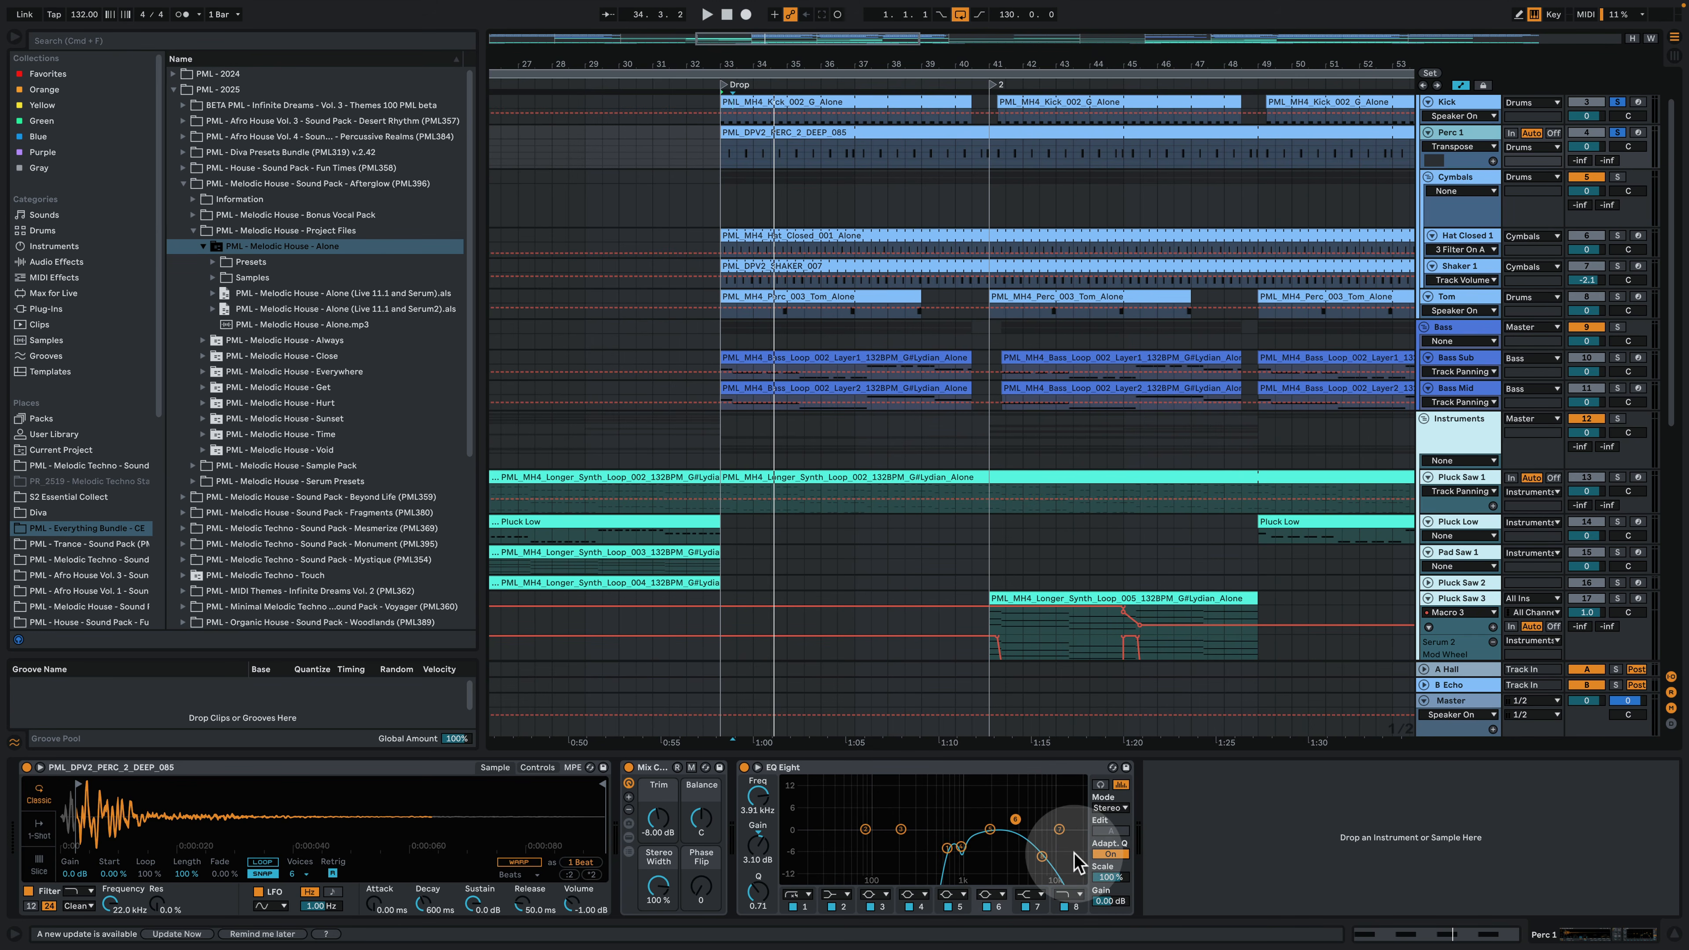
{"action": "key", "text": "space"}
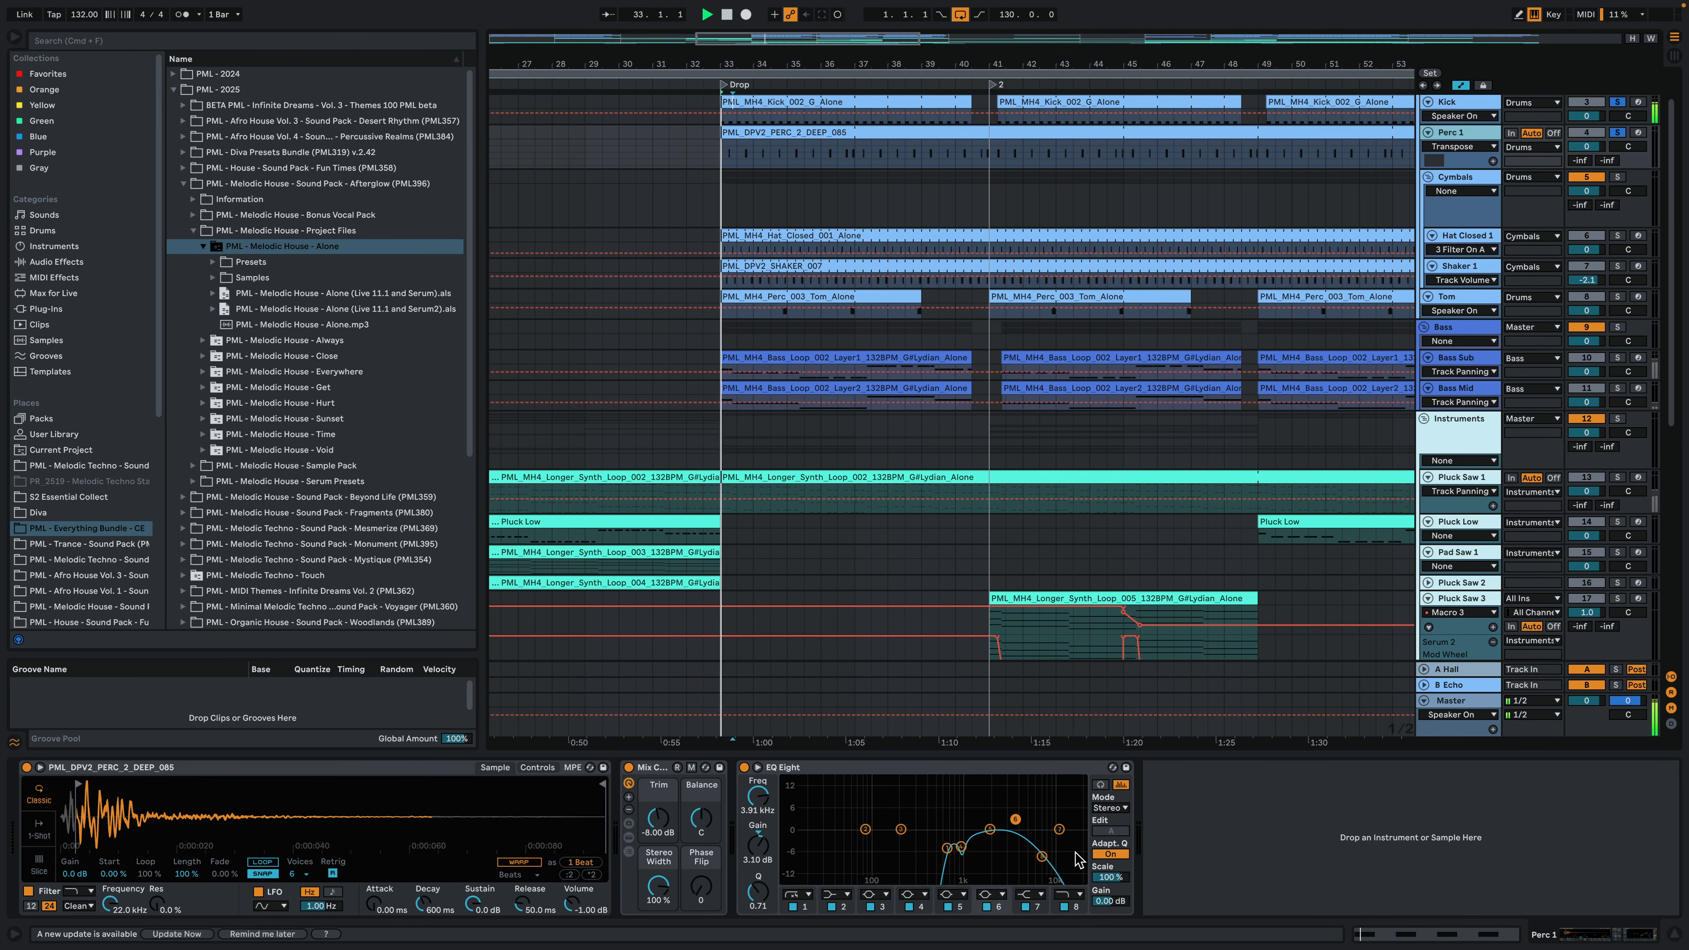
Step: Audition the Kick and Perc 1 from bar 36.3 while examining the Perc 1 note pattern up close
{"action": "left_click", "coordinate": [837, 158]}
{"action": "key", "text": "space"}
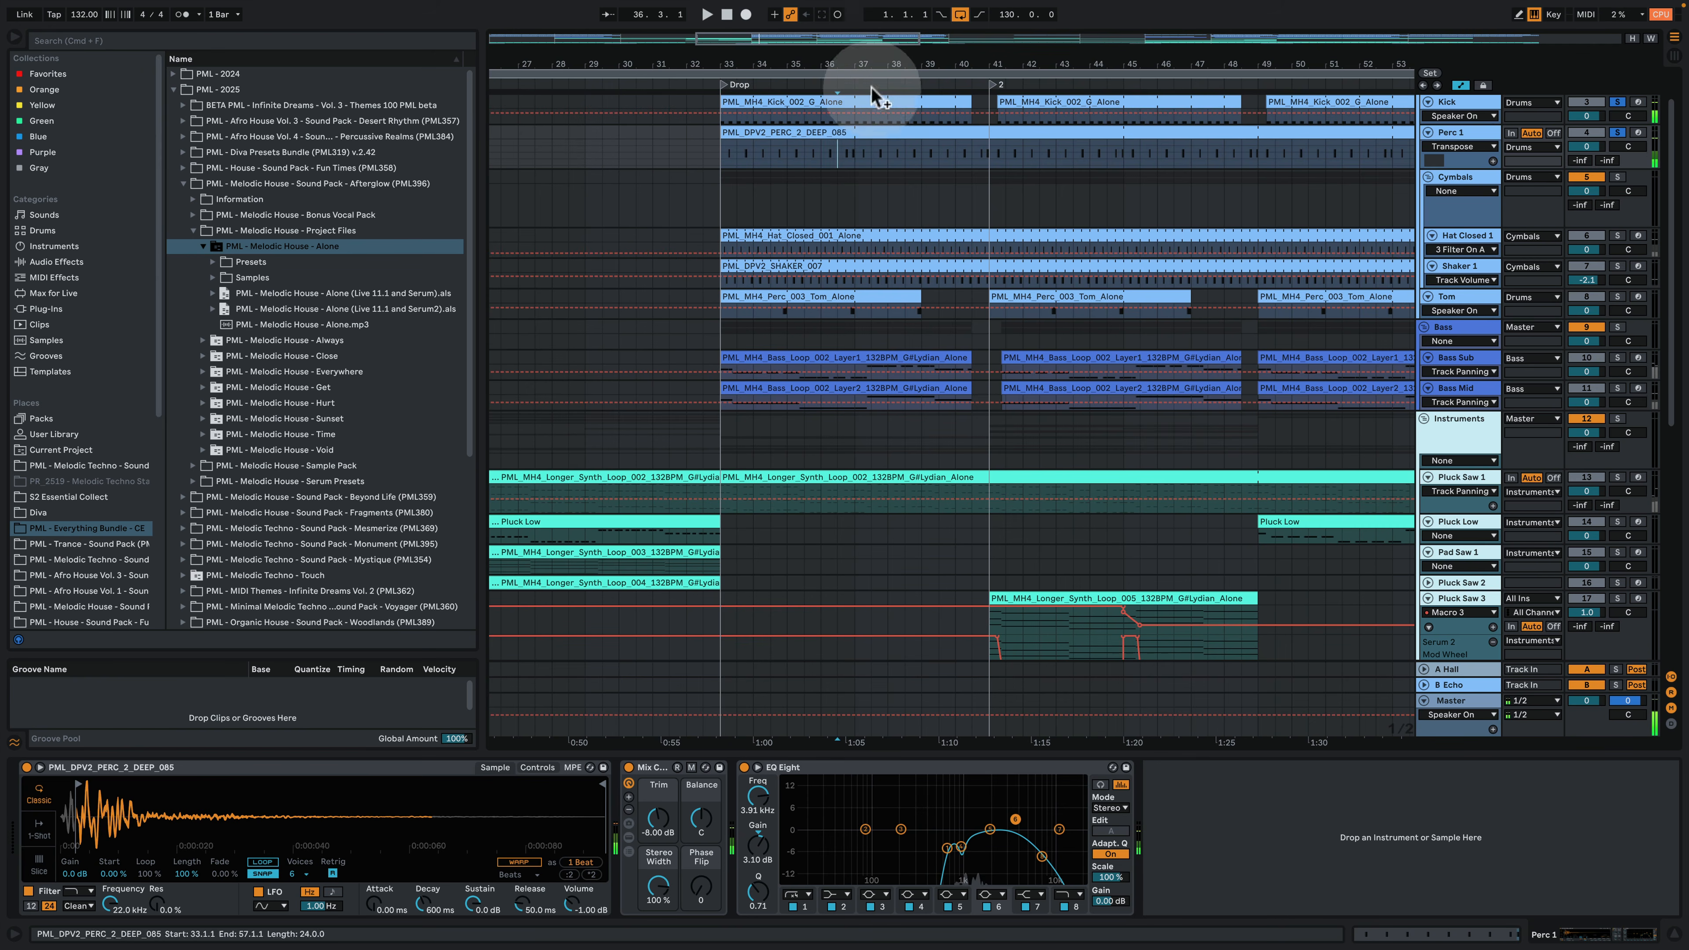
{"action": "left_click_drag", "start_coordinate": [860, 65], "coordinate": [858, 166]}
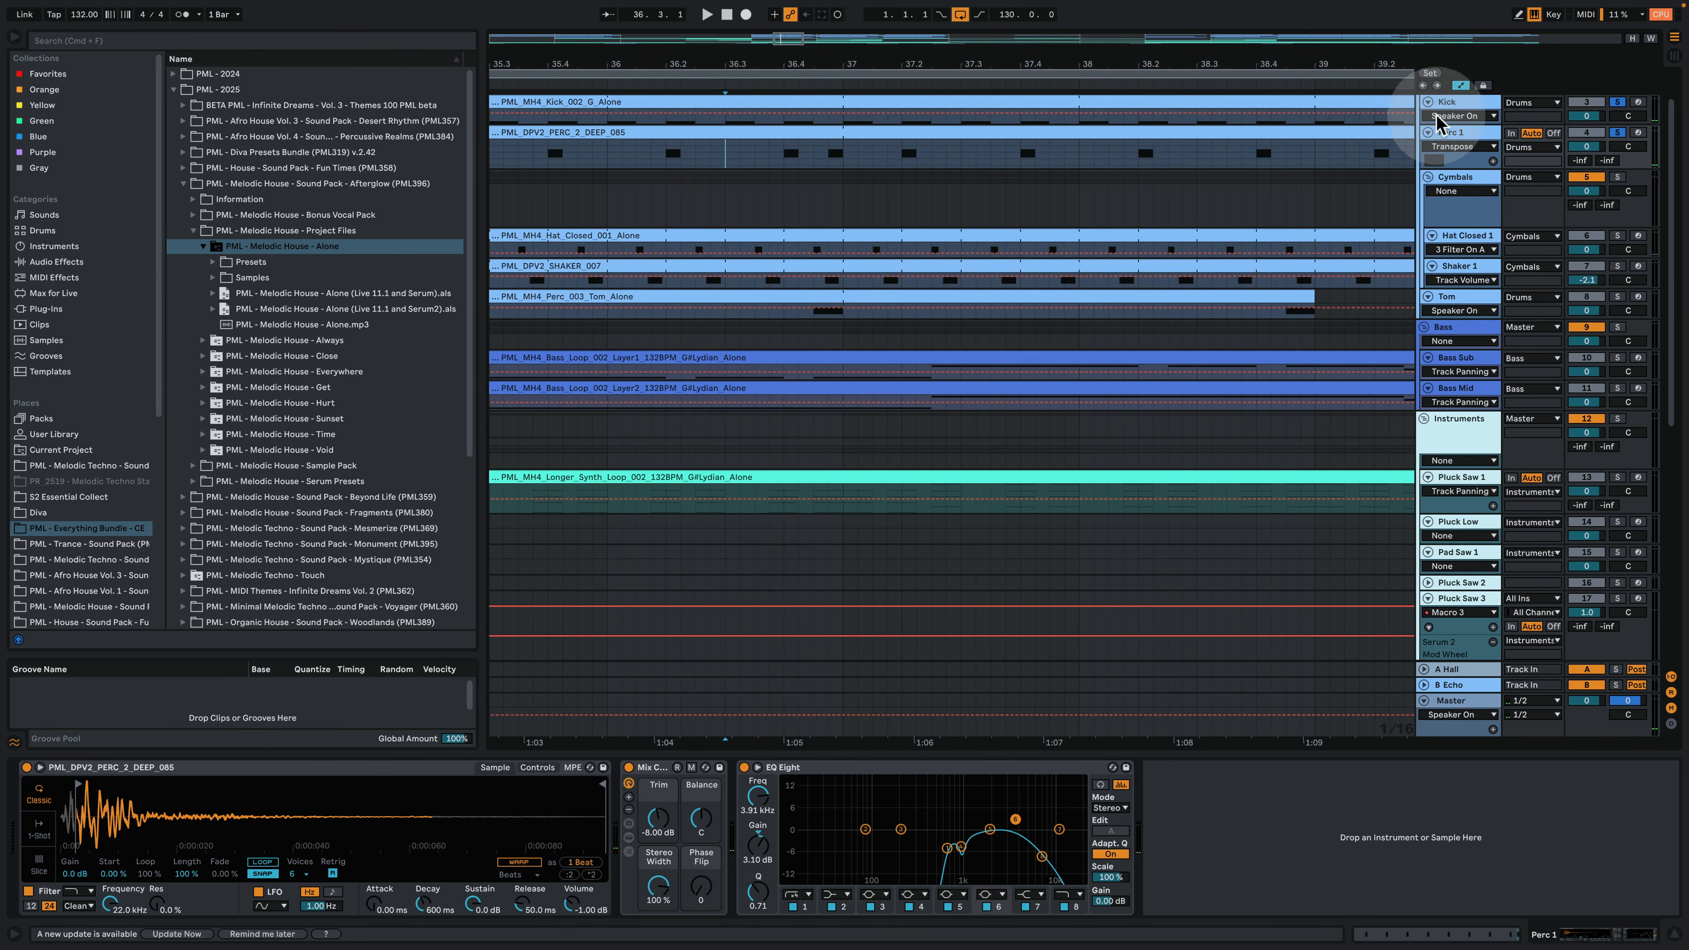
{"action": "key", "text": "space"}
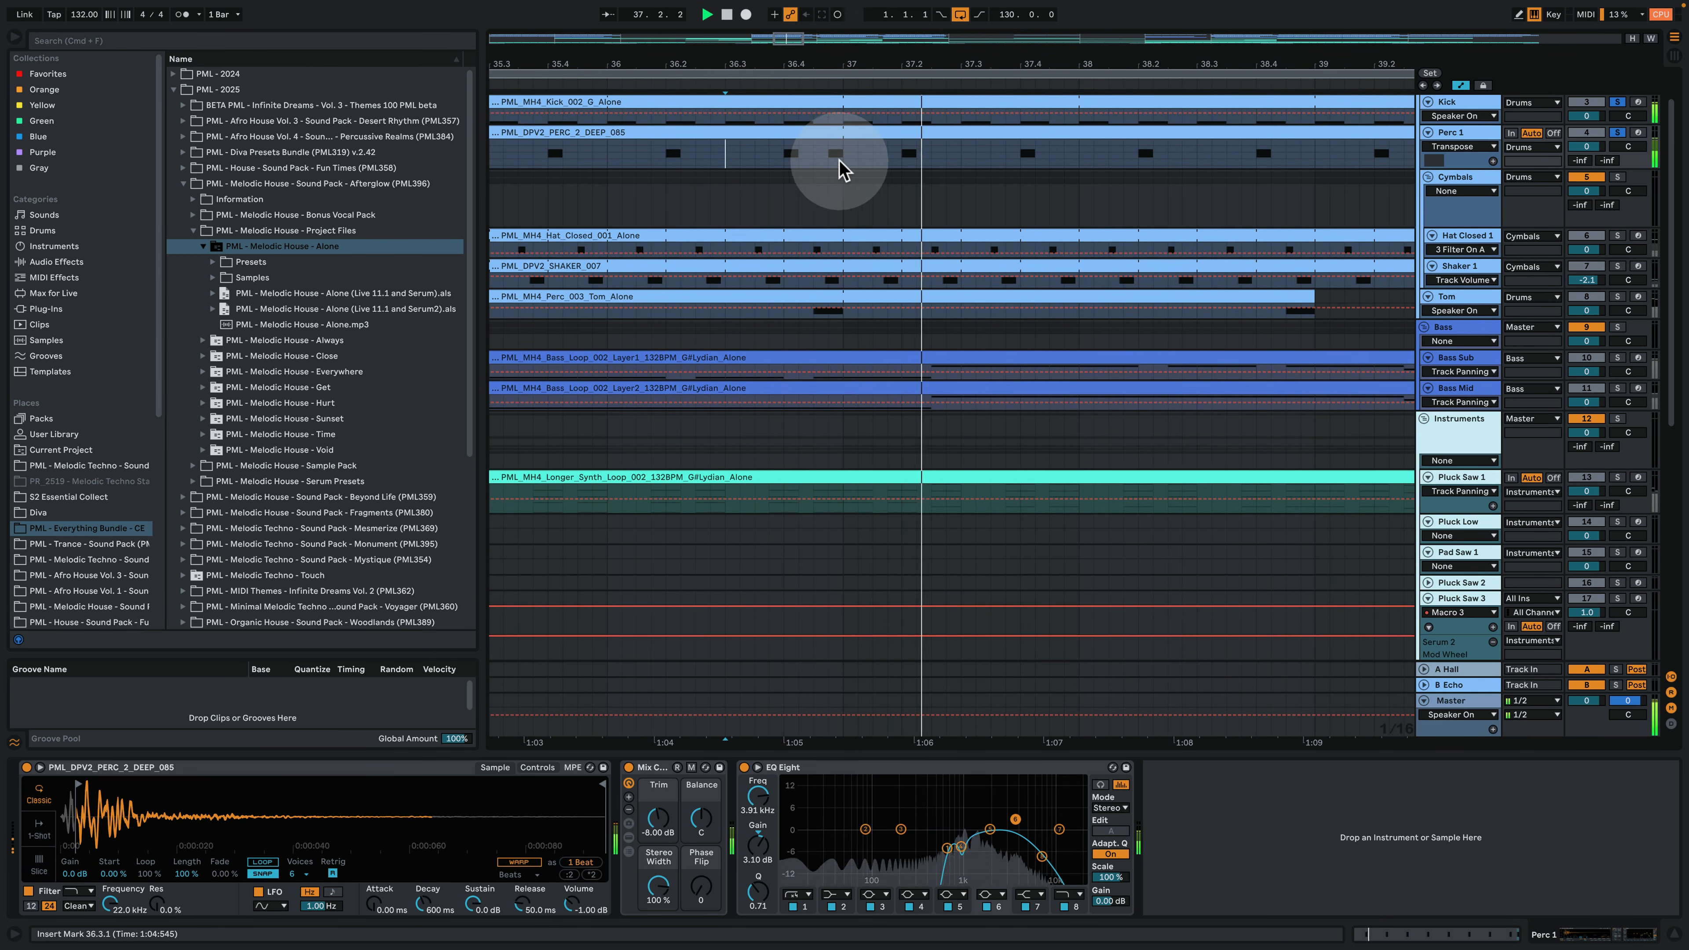
{"action": "left_click_drag", "start_coordinate": [888, 63], "coordinate": [852, 56]}
{"action": "key", "text": "space"}
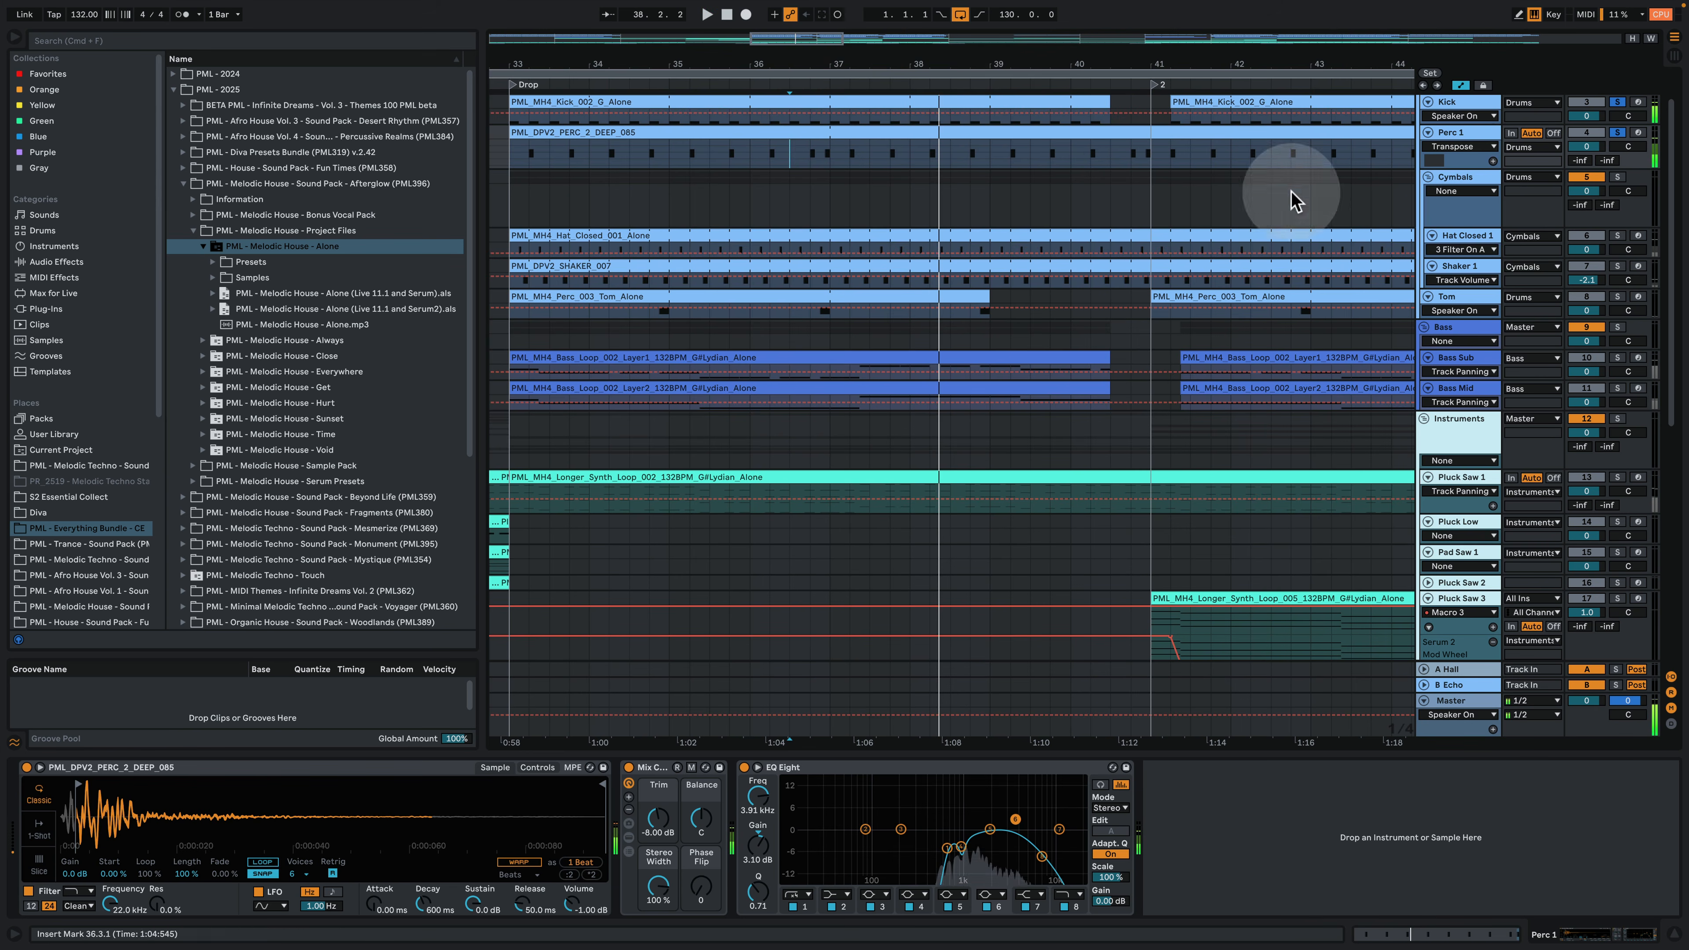
Step: Add Hat Closed 1 to the solo, show its device chain and audition it with the Kick and Perc 1 from the drop
{"action": "left_click", "coordinate": [1618, 236]}
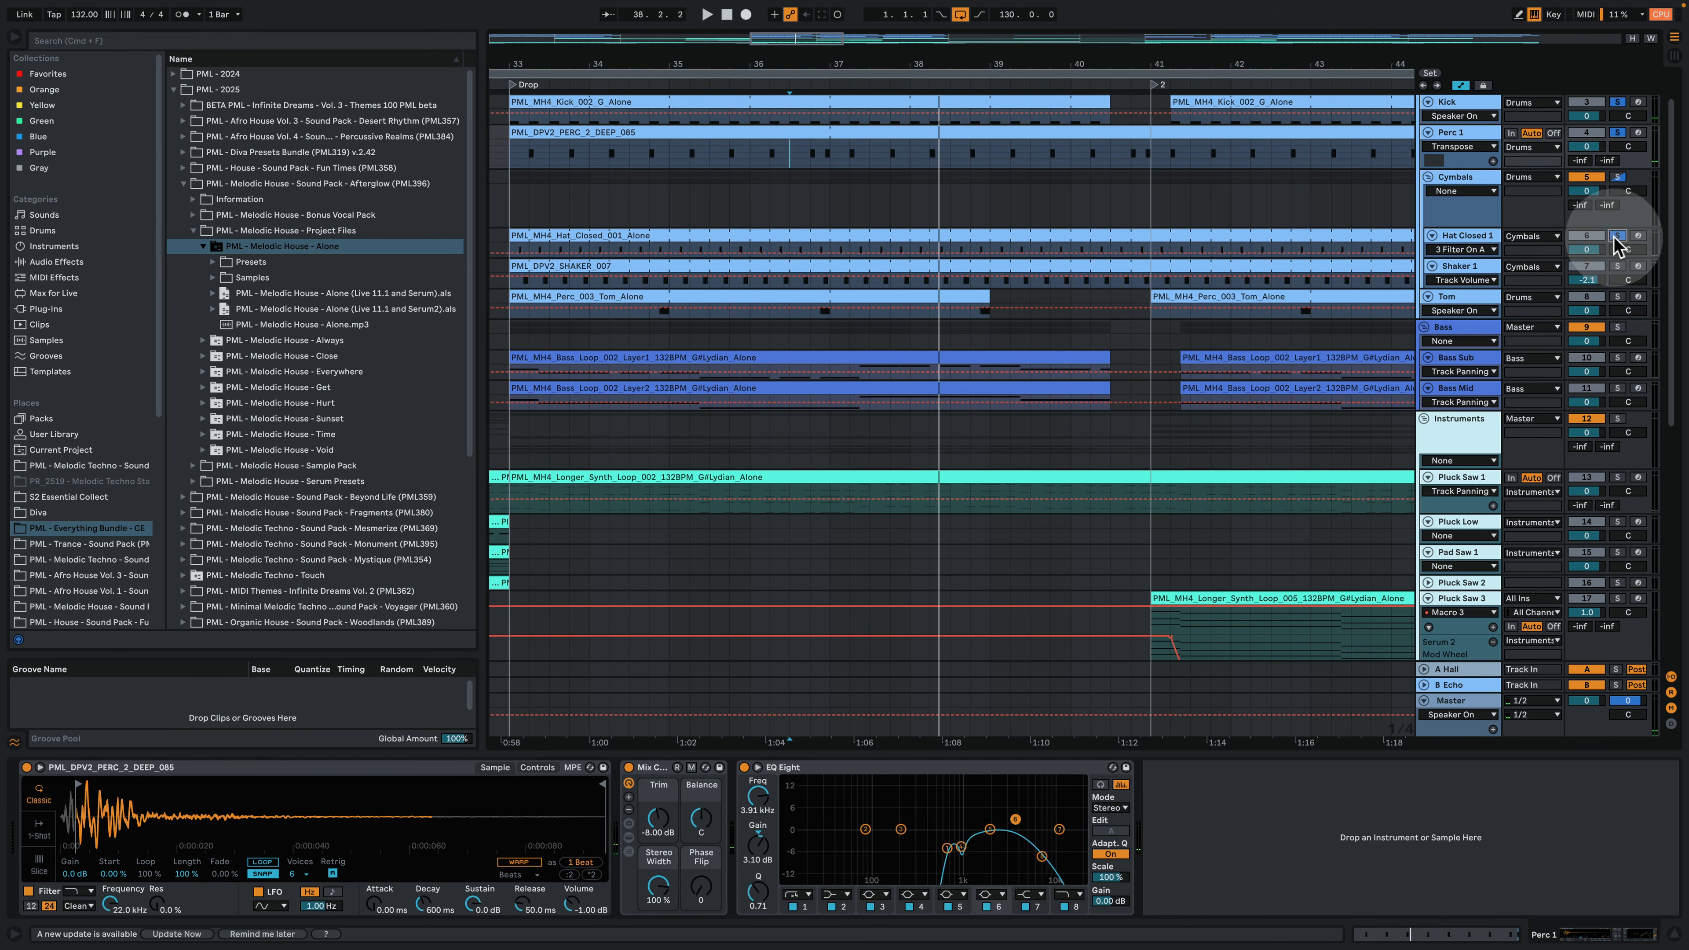
{"action": "left_click", "coordinate": [1213, 233]}
{"action": "left_click", "coordinate": [708, 230]}
{"action": "key", "text": "space"}
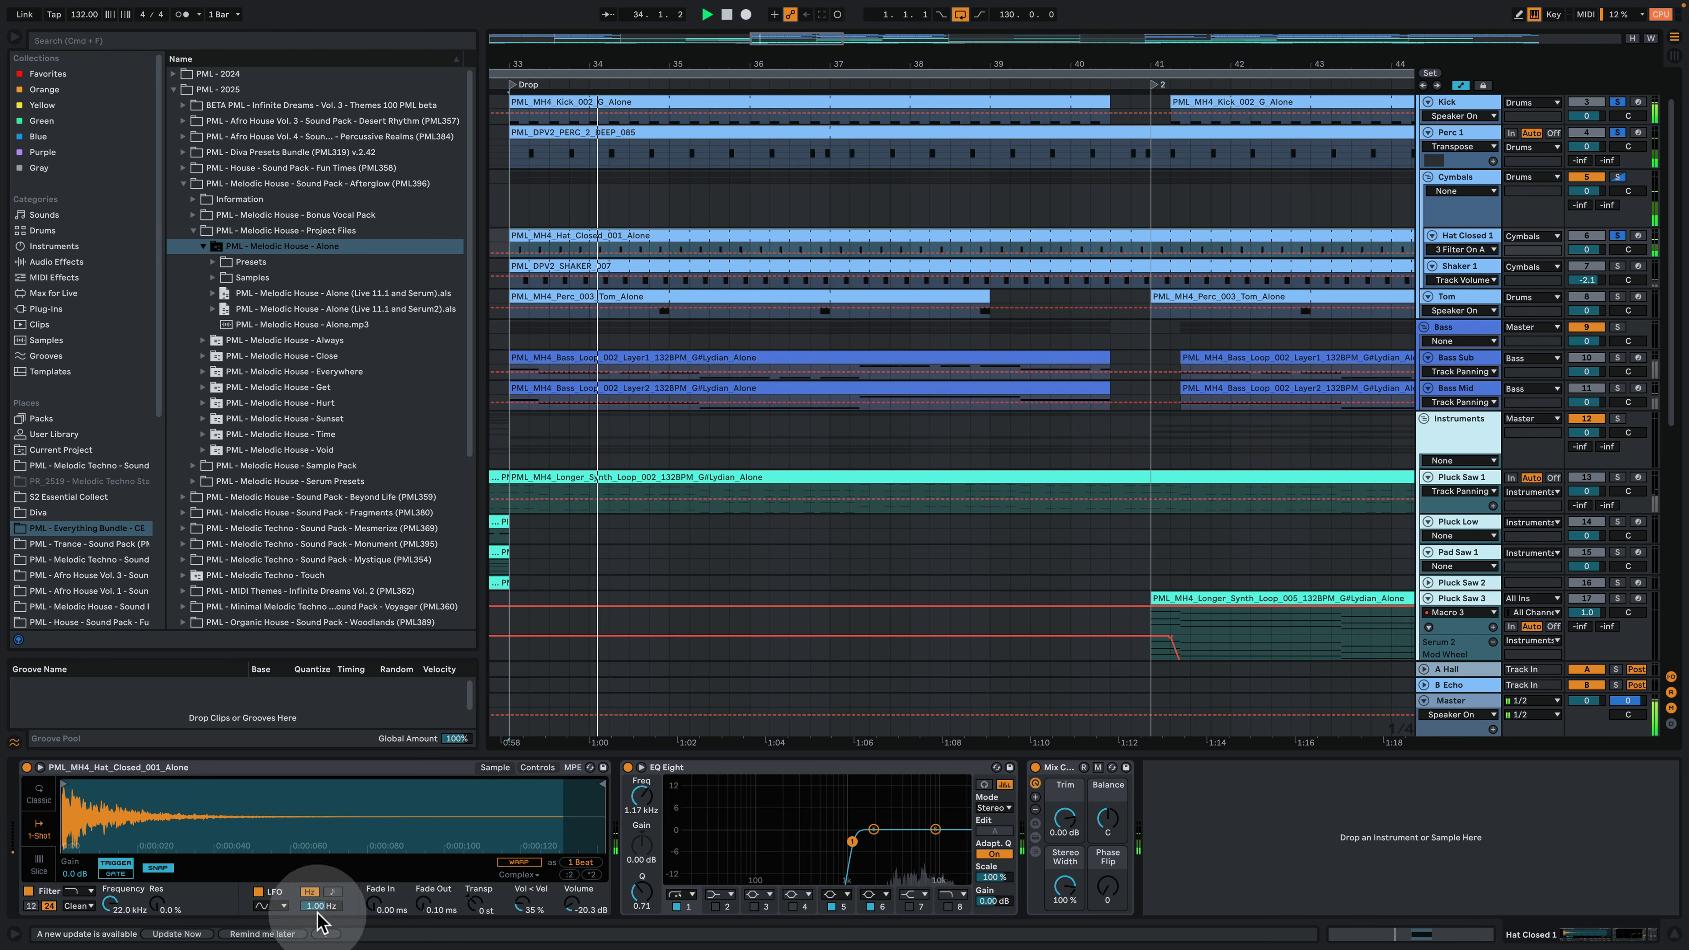
{"action": "key", "text": "space"}
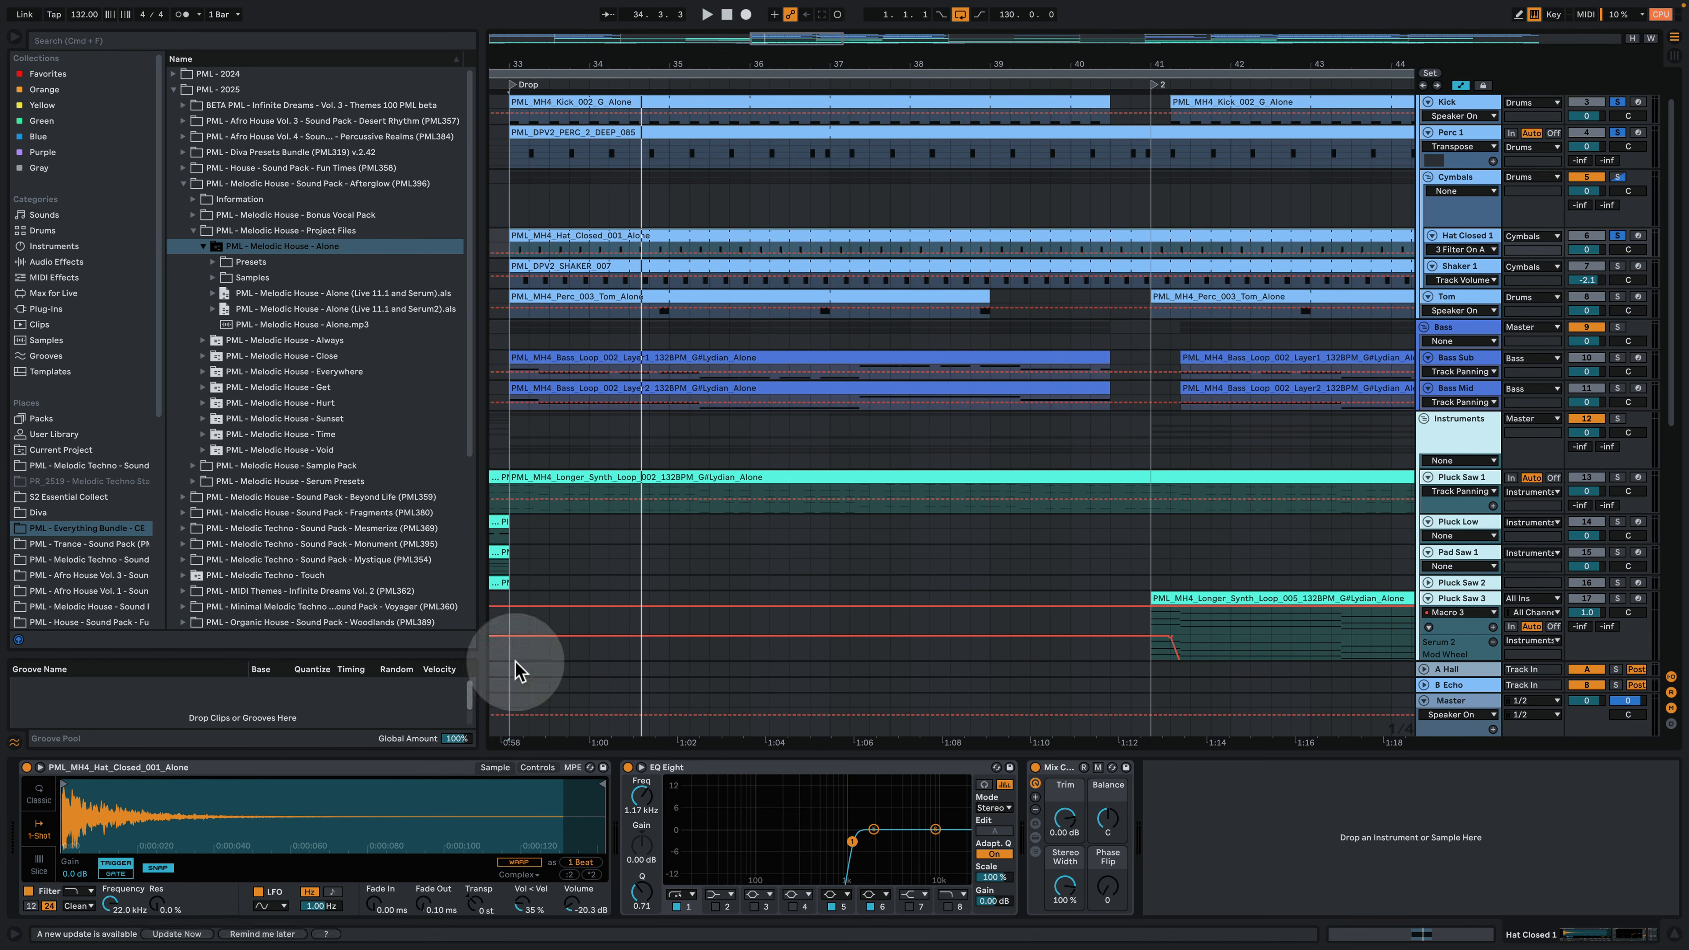
{"action": "key", "text": "space"}
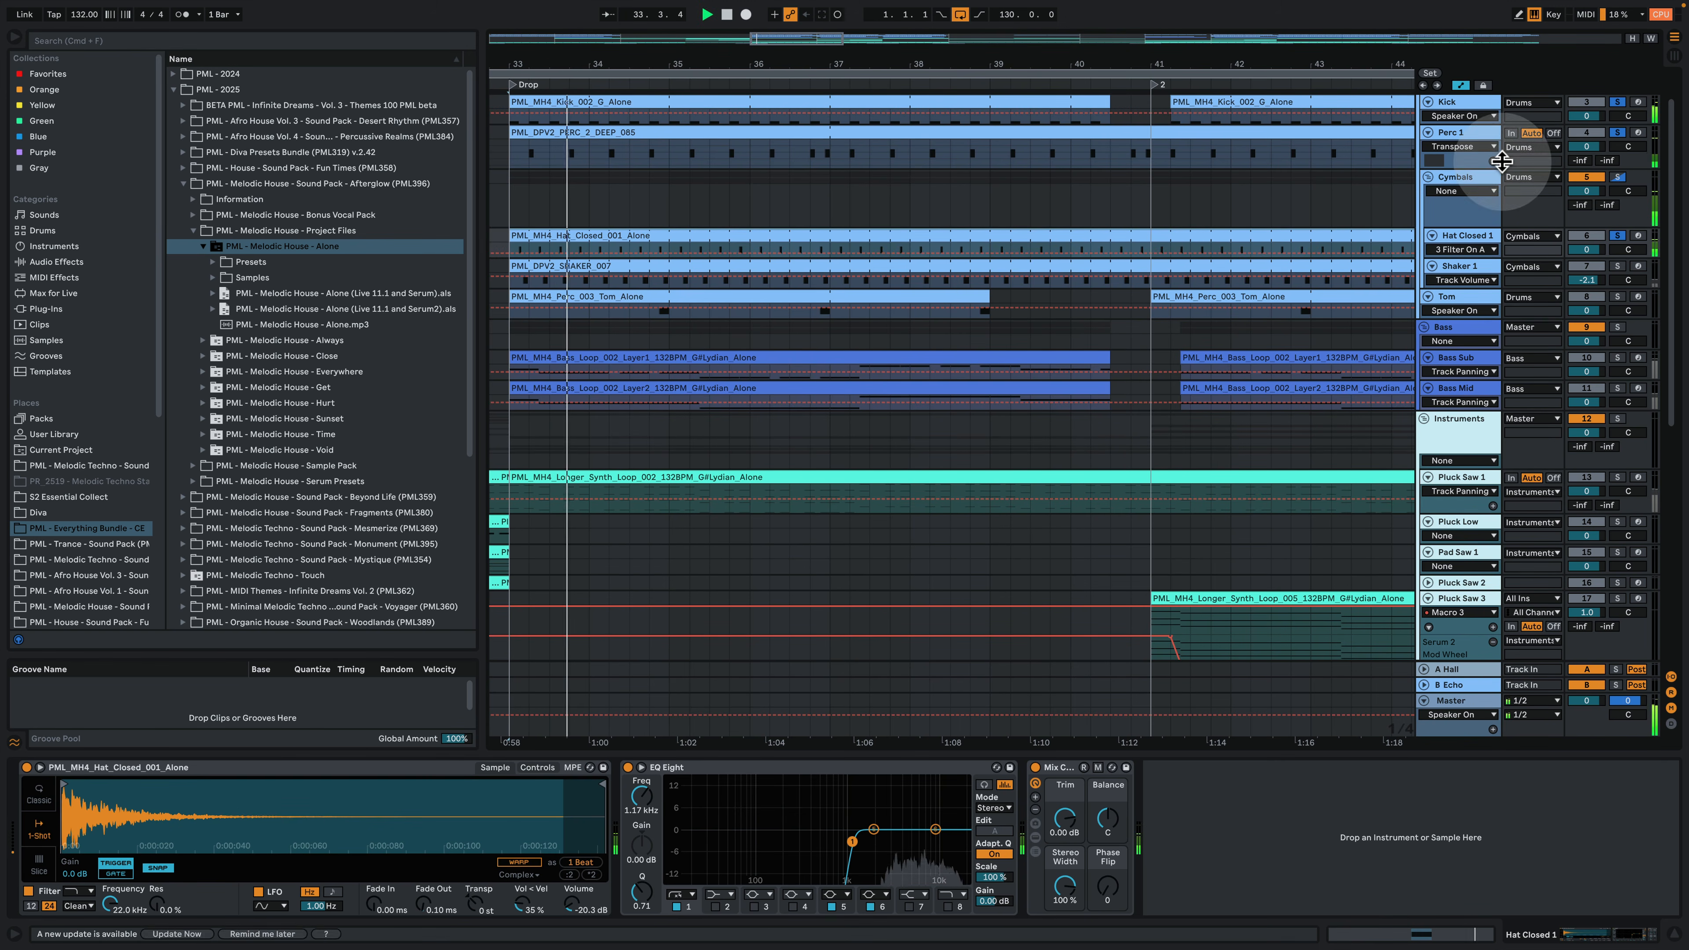
Step: Open the Hat Closed 1 clip near bar 34 to inspect its note placement, and return to the device chain
{"action": "left_click_drag", "start_coordinate": [593, 69], "coordinate": [1184, 188]}
{"action": "double_click", "coordinate": [1304, 239]}
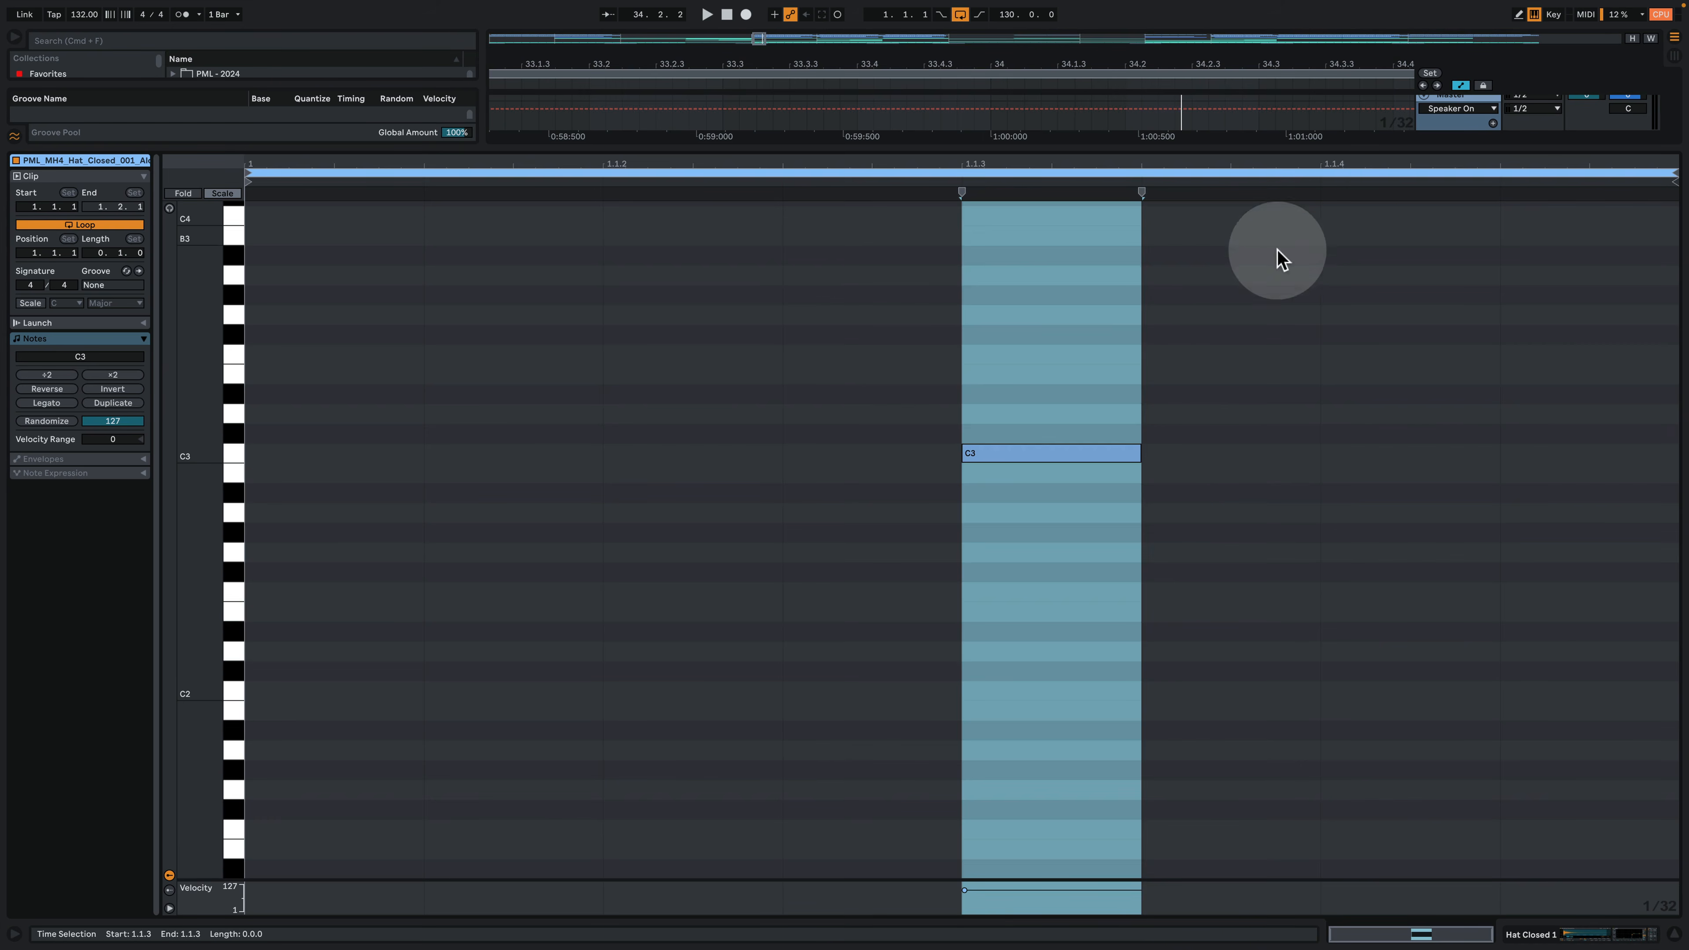
{"action": "left_click", "coordinate": [1130, 369]}
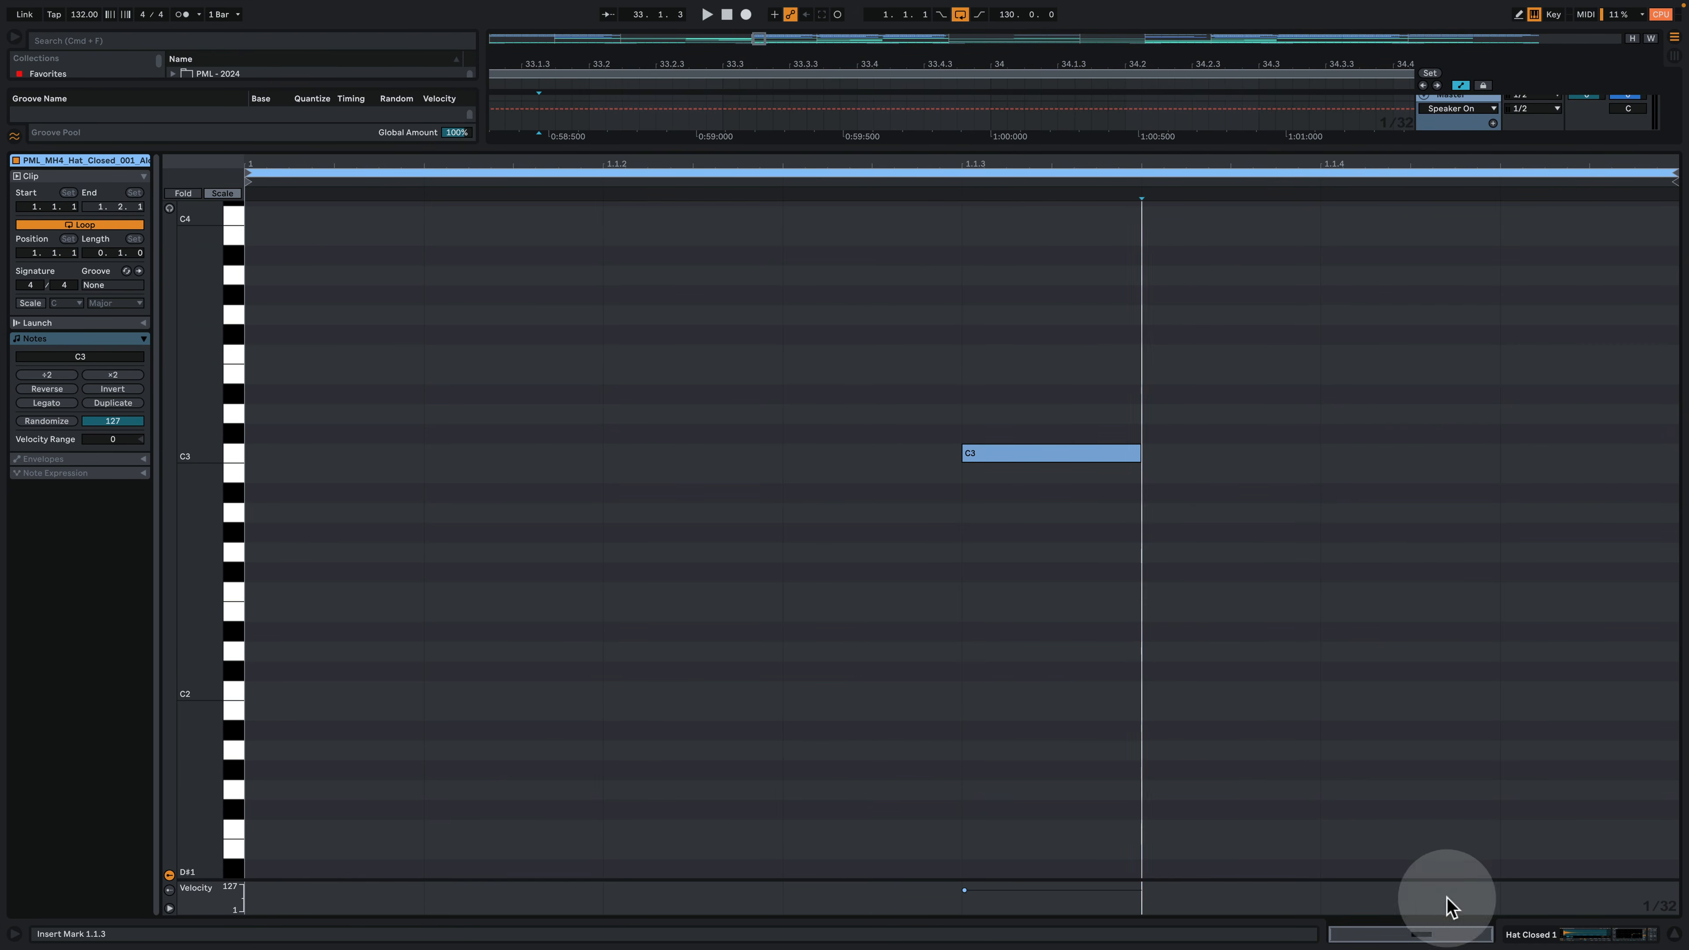
{"action": "left_click", "coordinate": [1538, 931]}
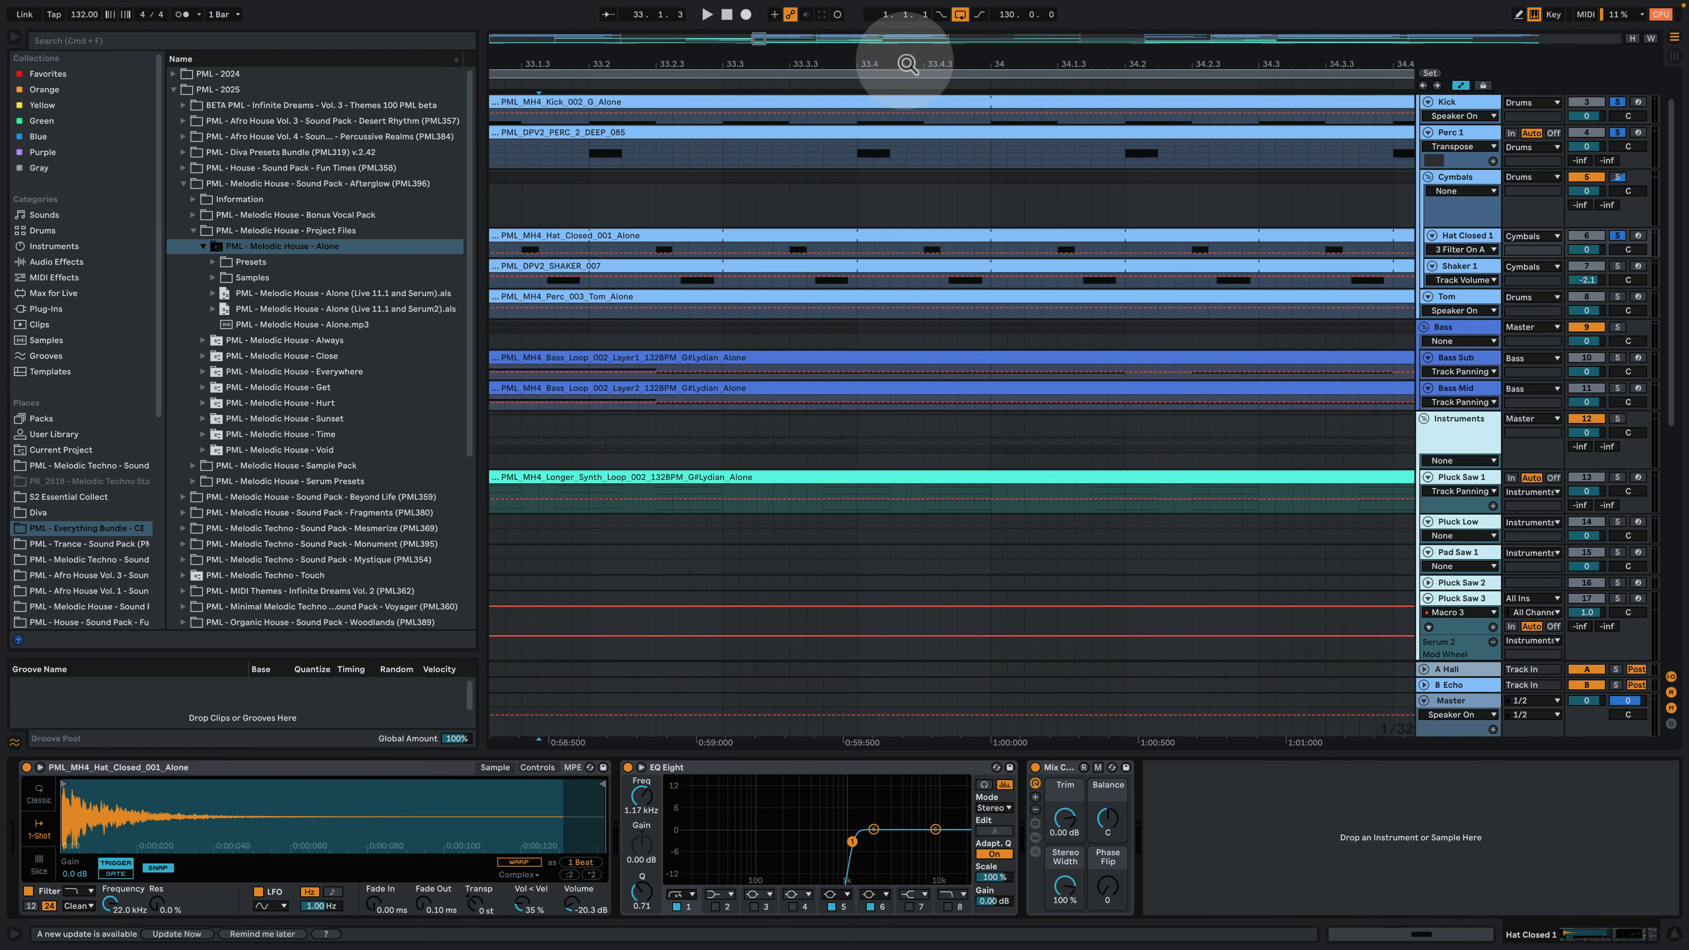
Step: Show the Shaker 1 device chain, enlarge the track, and mark the span from 33.1.4 to 33.2.1 to examine its note timing
{"action": "left_click", "coordinate": [1487, 267]}
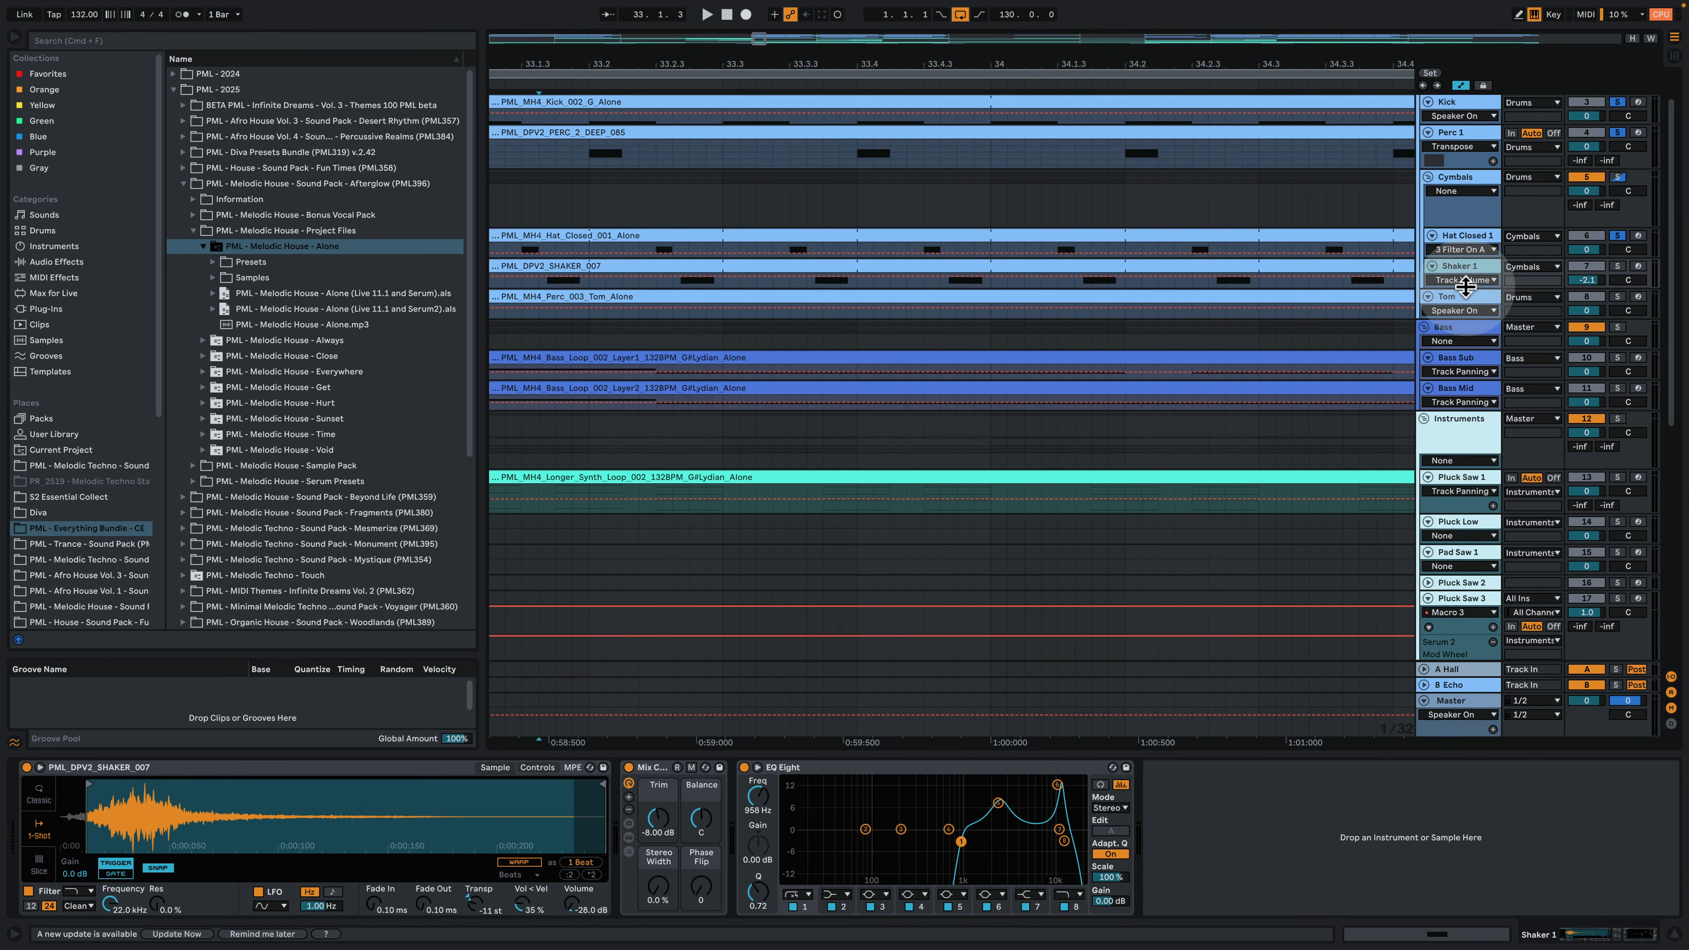
{"action": "left_click_drag", "start_coordinate": [1465, 286], "coordinate": [1466, 371]}
{"action": "left_click_drag", "start_coordinate": [736, 68], "coordinate": [1010, 65]}
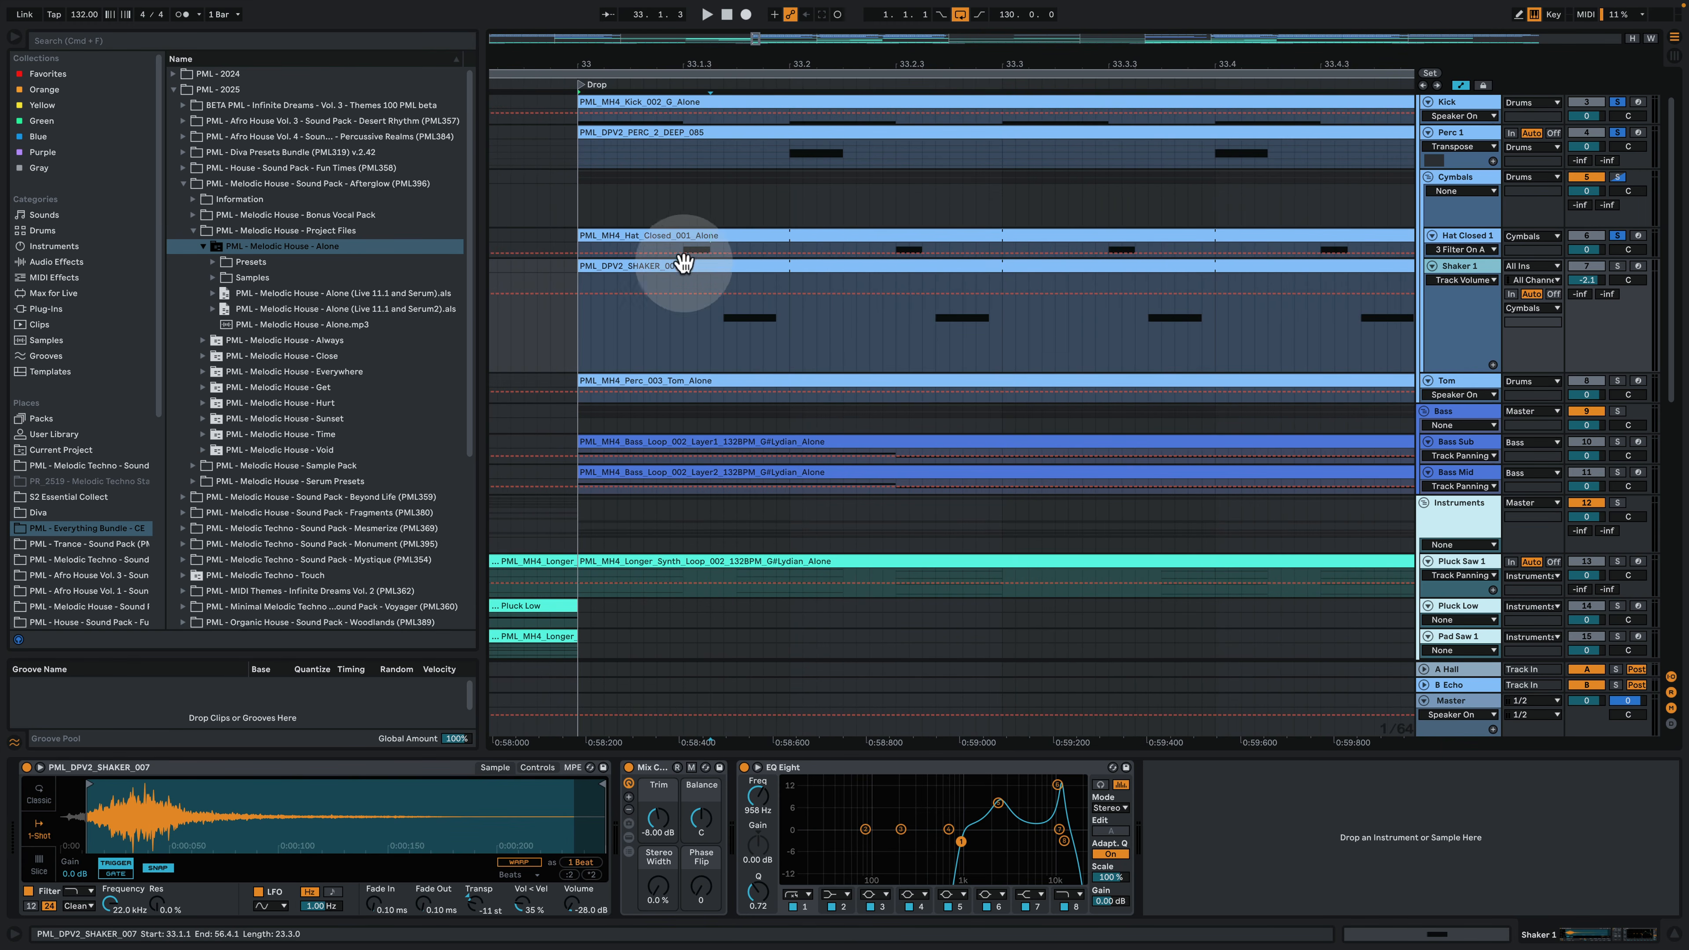
{"action": "left_click_drag", "start_coordinate": [687, 337], "coordinate": [793, 340]}
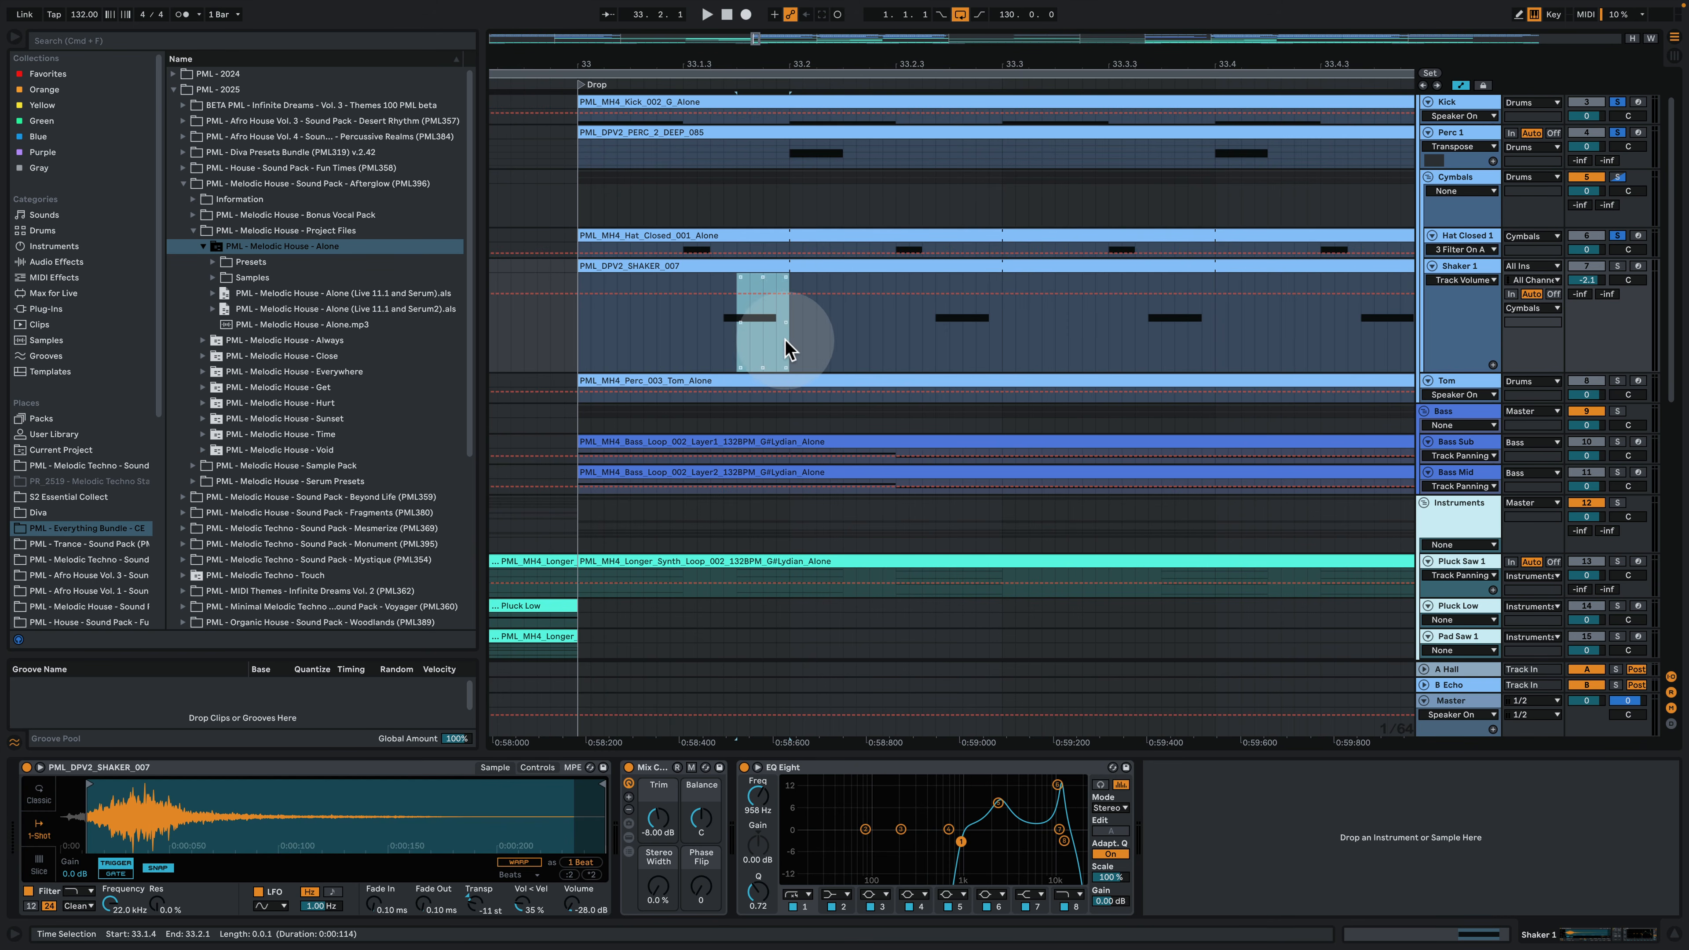
{"action": "left_click", "coordinate": [742, 286]}
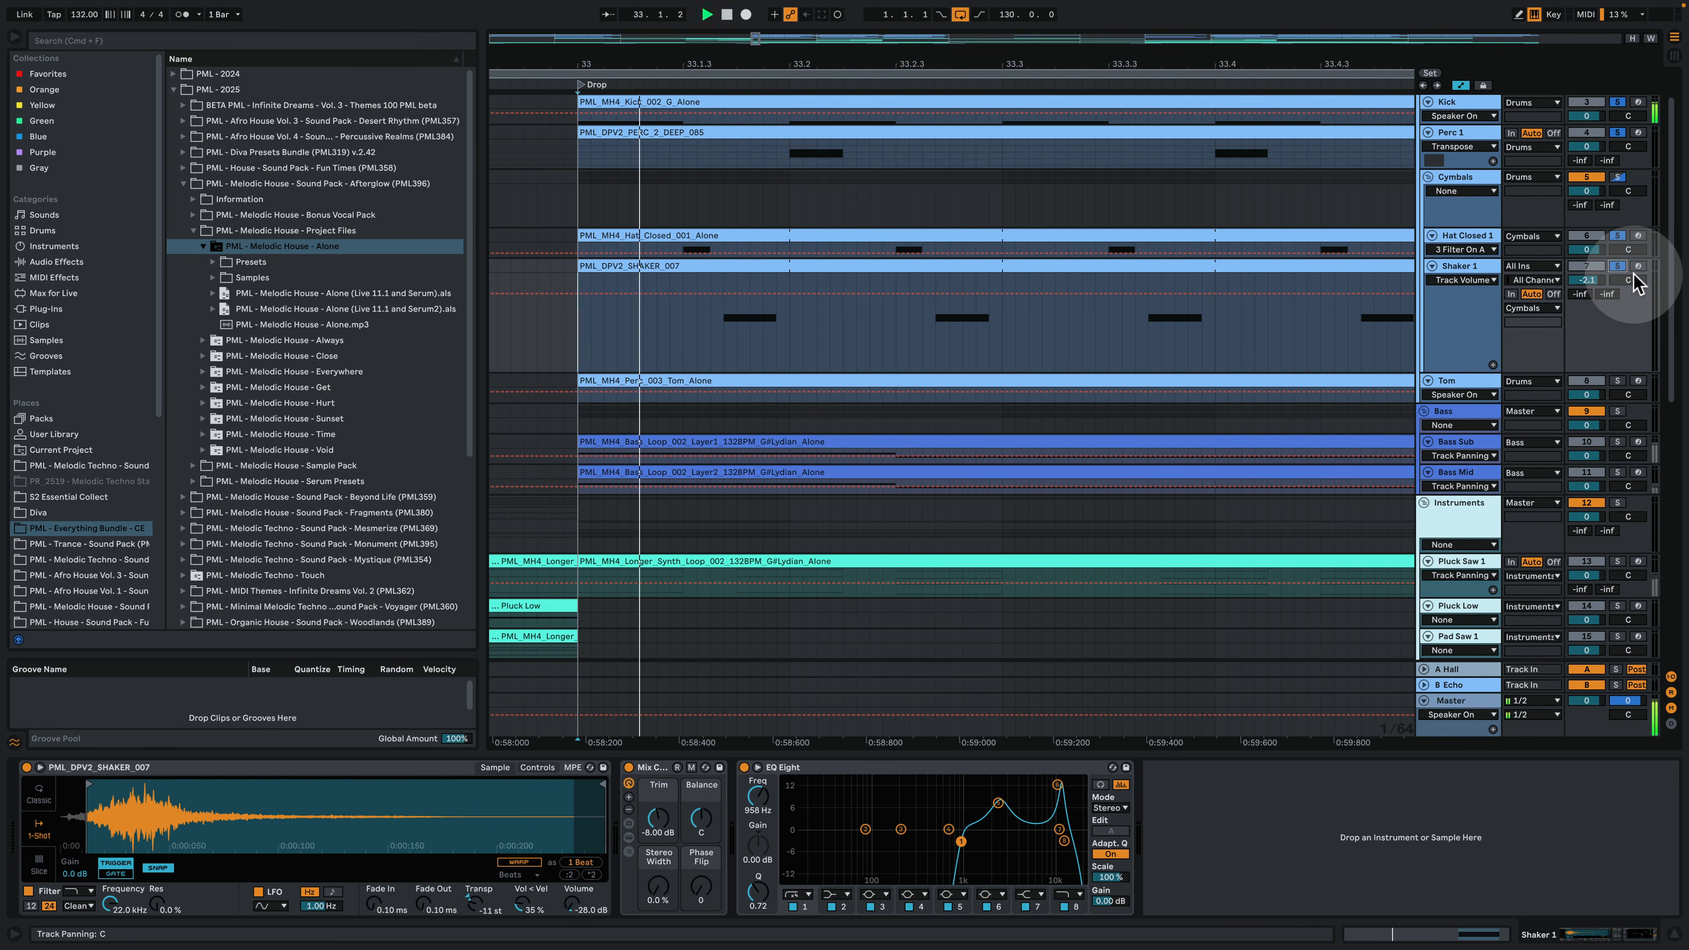
Step: Audition Shaker 1 in solo with the Kick, Perc 1 and Hat Closed 1 from the drop at bar 33
{"action": "left_click_drag", "start_coordinate": [969, 65], "coordinate": [814, 47]}
{"action": "key", "text": "space"}
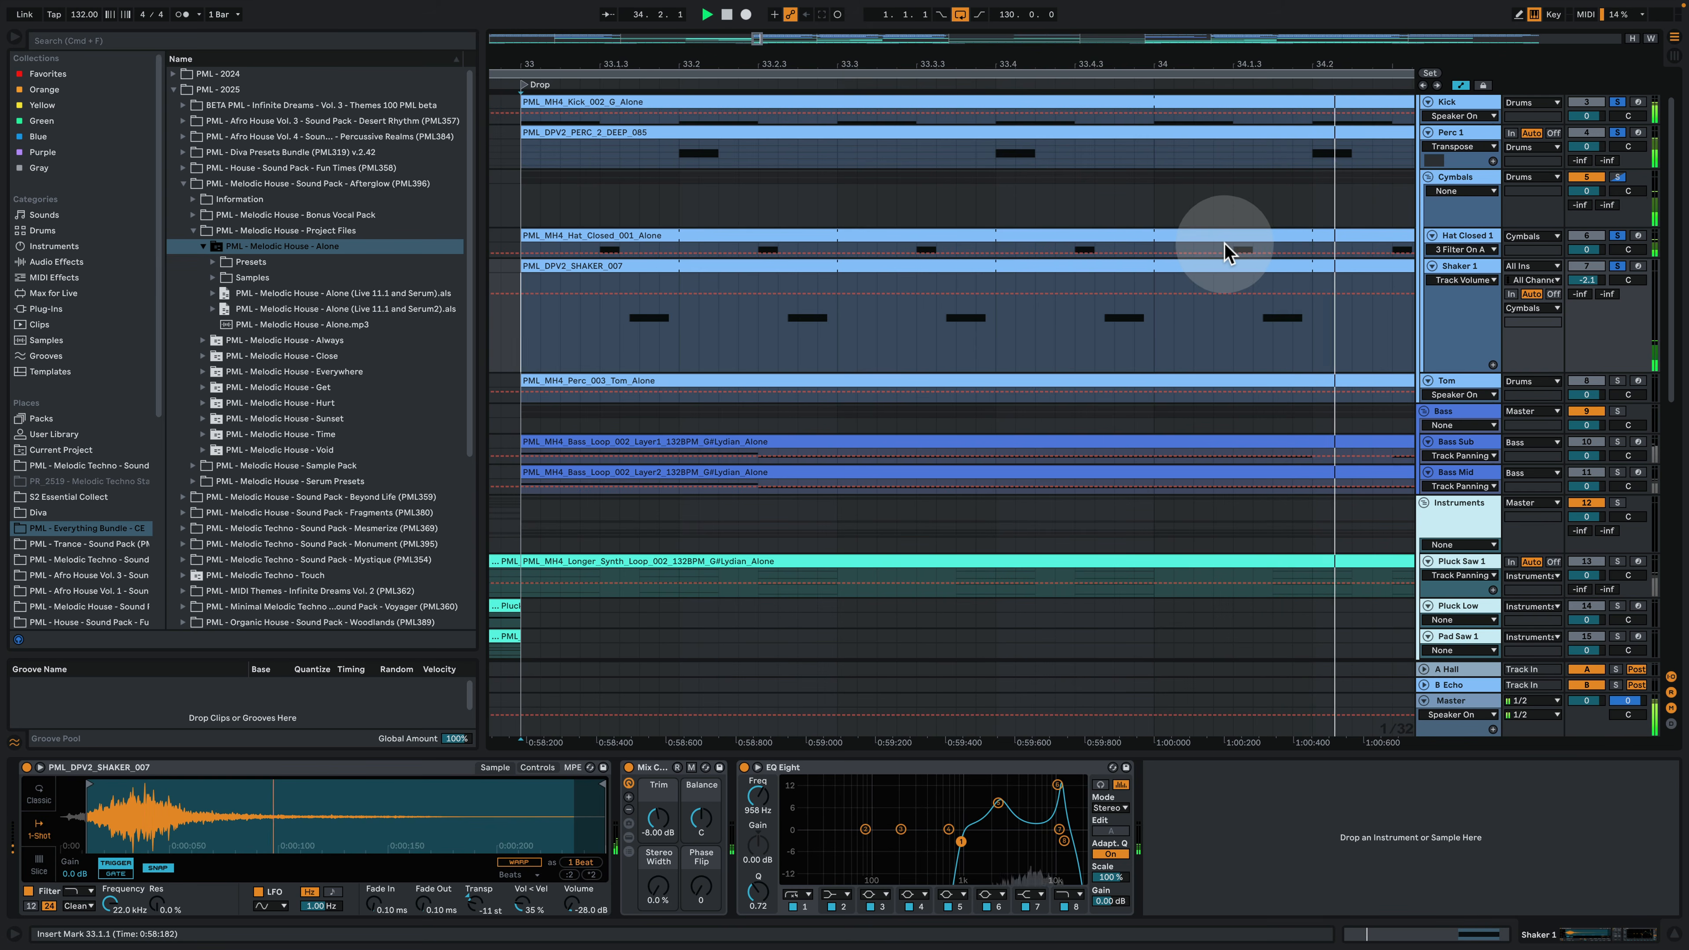
{"action": "key", "text": "space"}
{"action": "left_click_drag", "start_coordinate": [861, 65], "coordinate": [744, 41]}
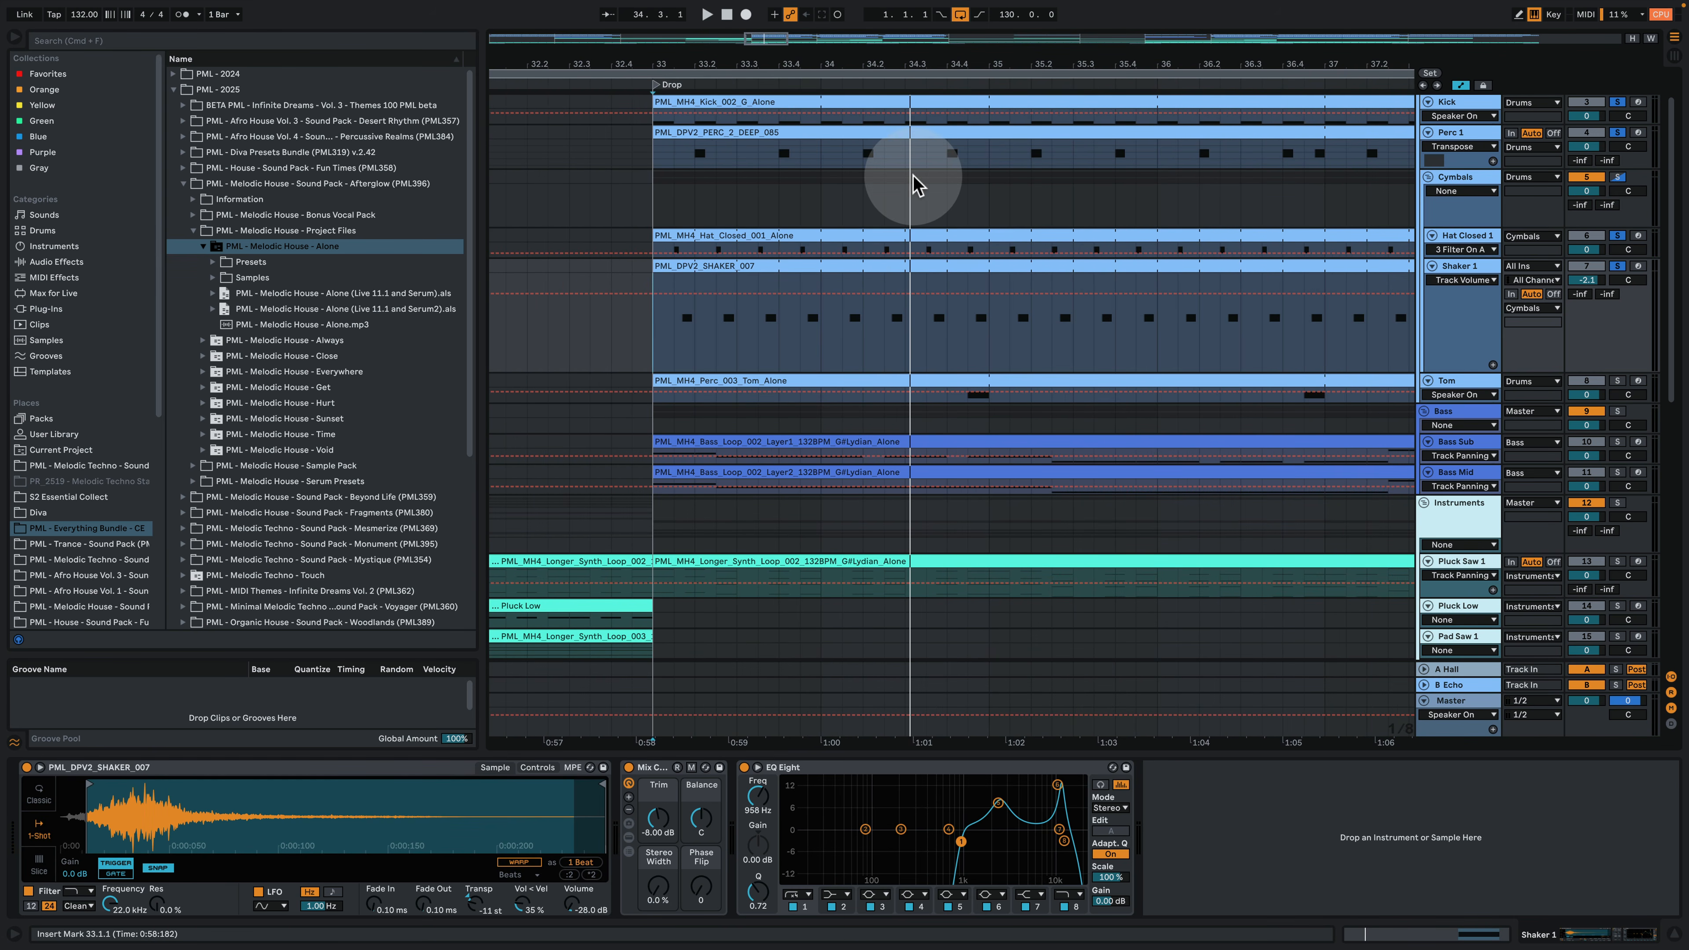
{"action": "key", "text": "space"}
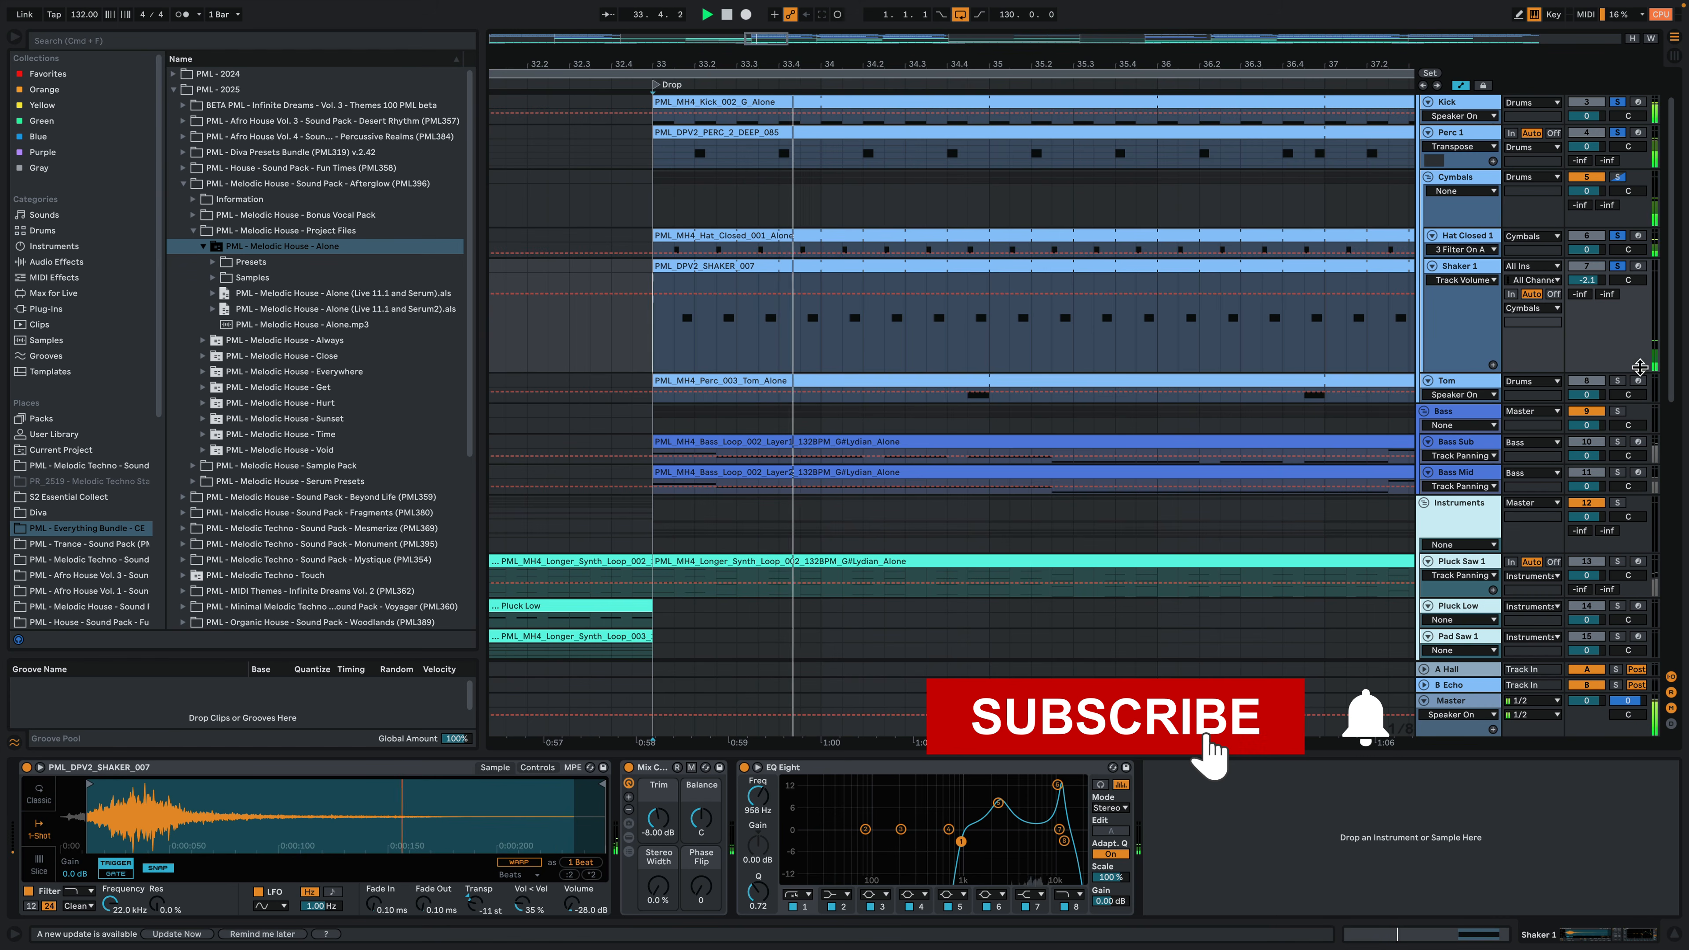
Step: Add the Tom to the solo, enlarge its track to show its devices, and audition it from just after bar 34
{"action": "left_click", "coordinate": [1618, 380]}
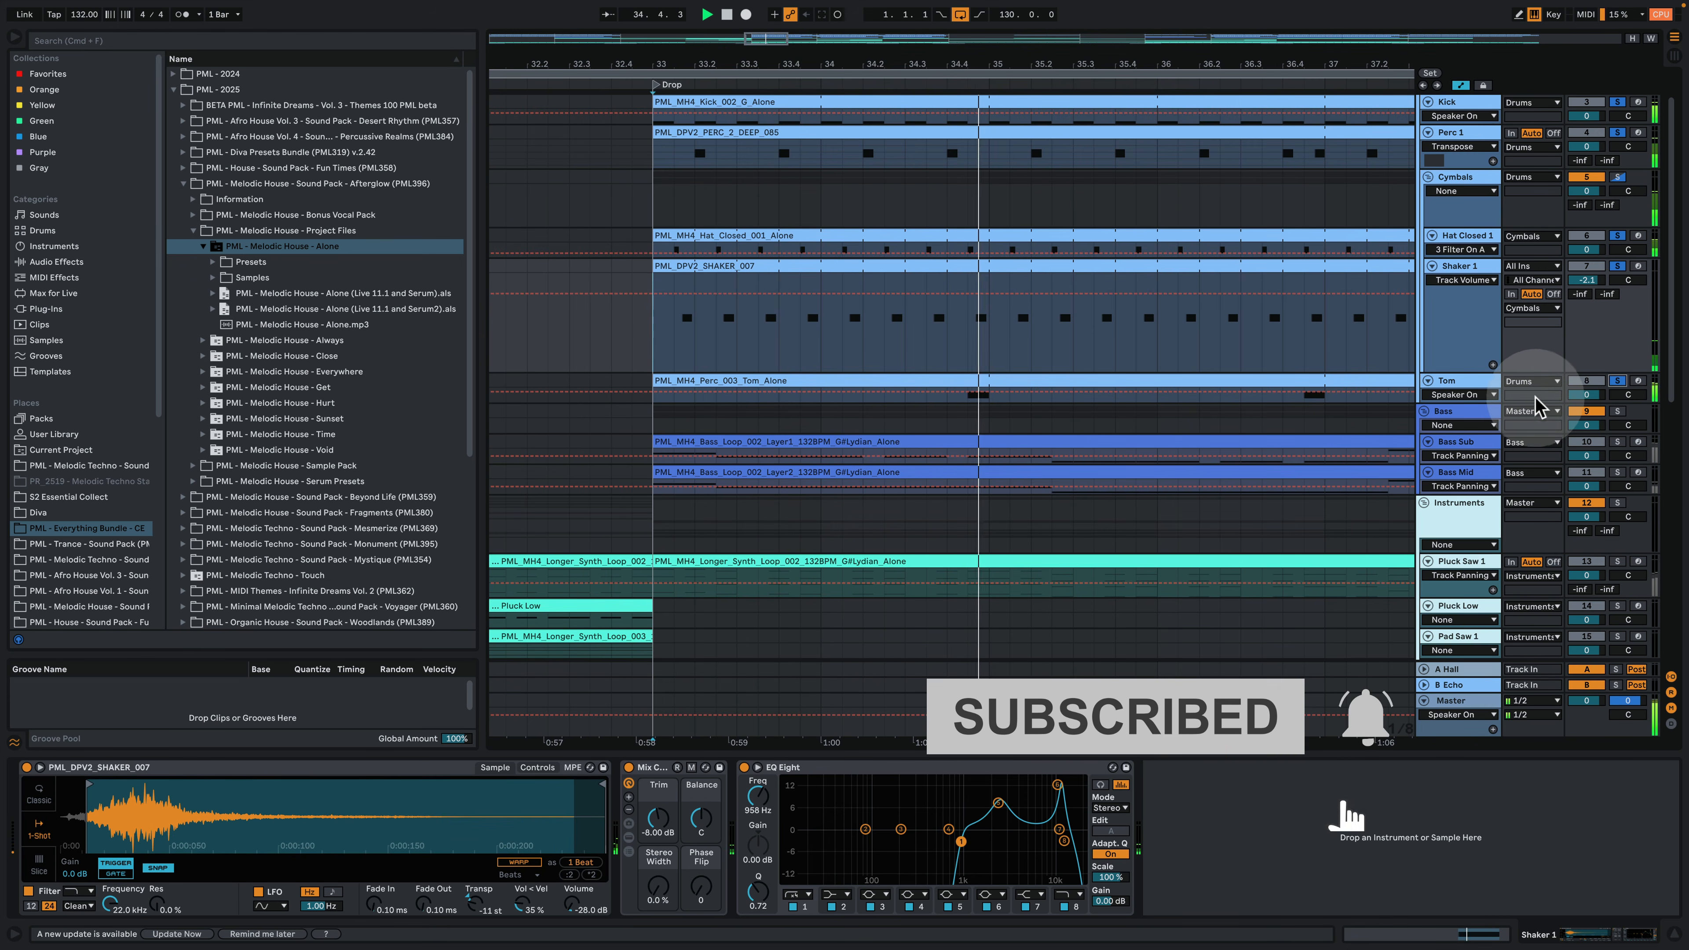
{"action": "left_click_drag", "start_coordinate": [1480, 400], "coordinate": [1481, 457]}
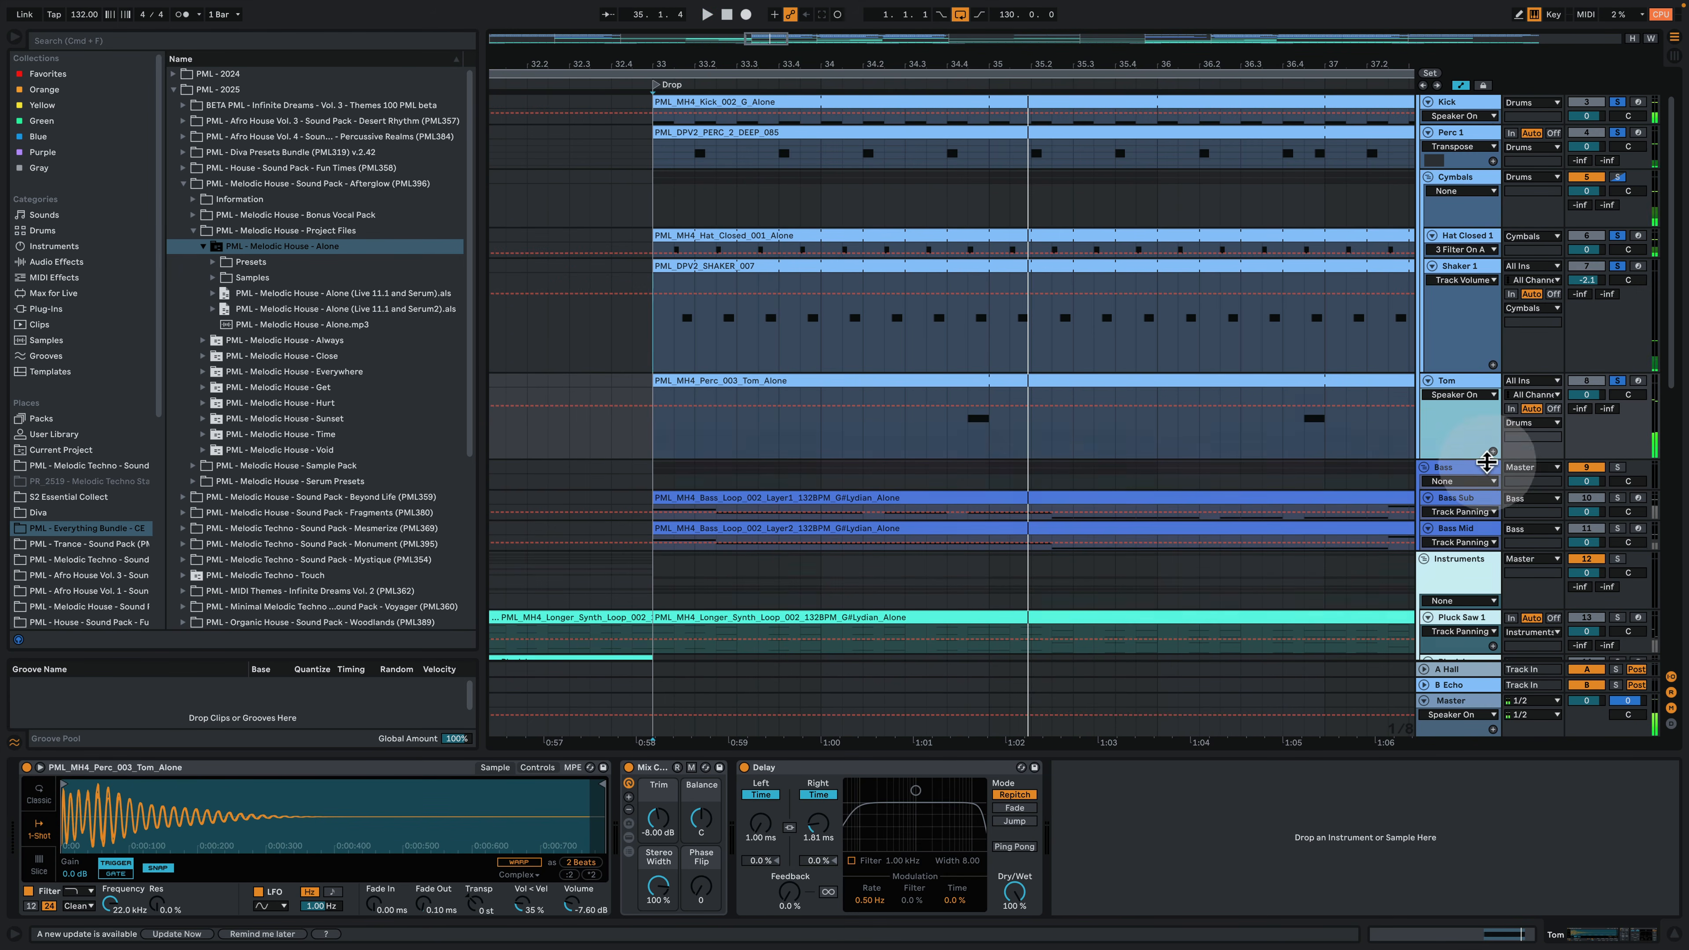
{"action": "left_click", "coordinate": [843, 430]}
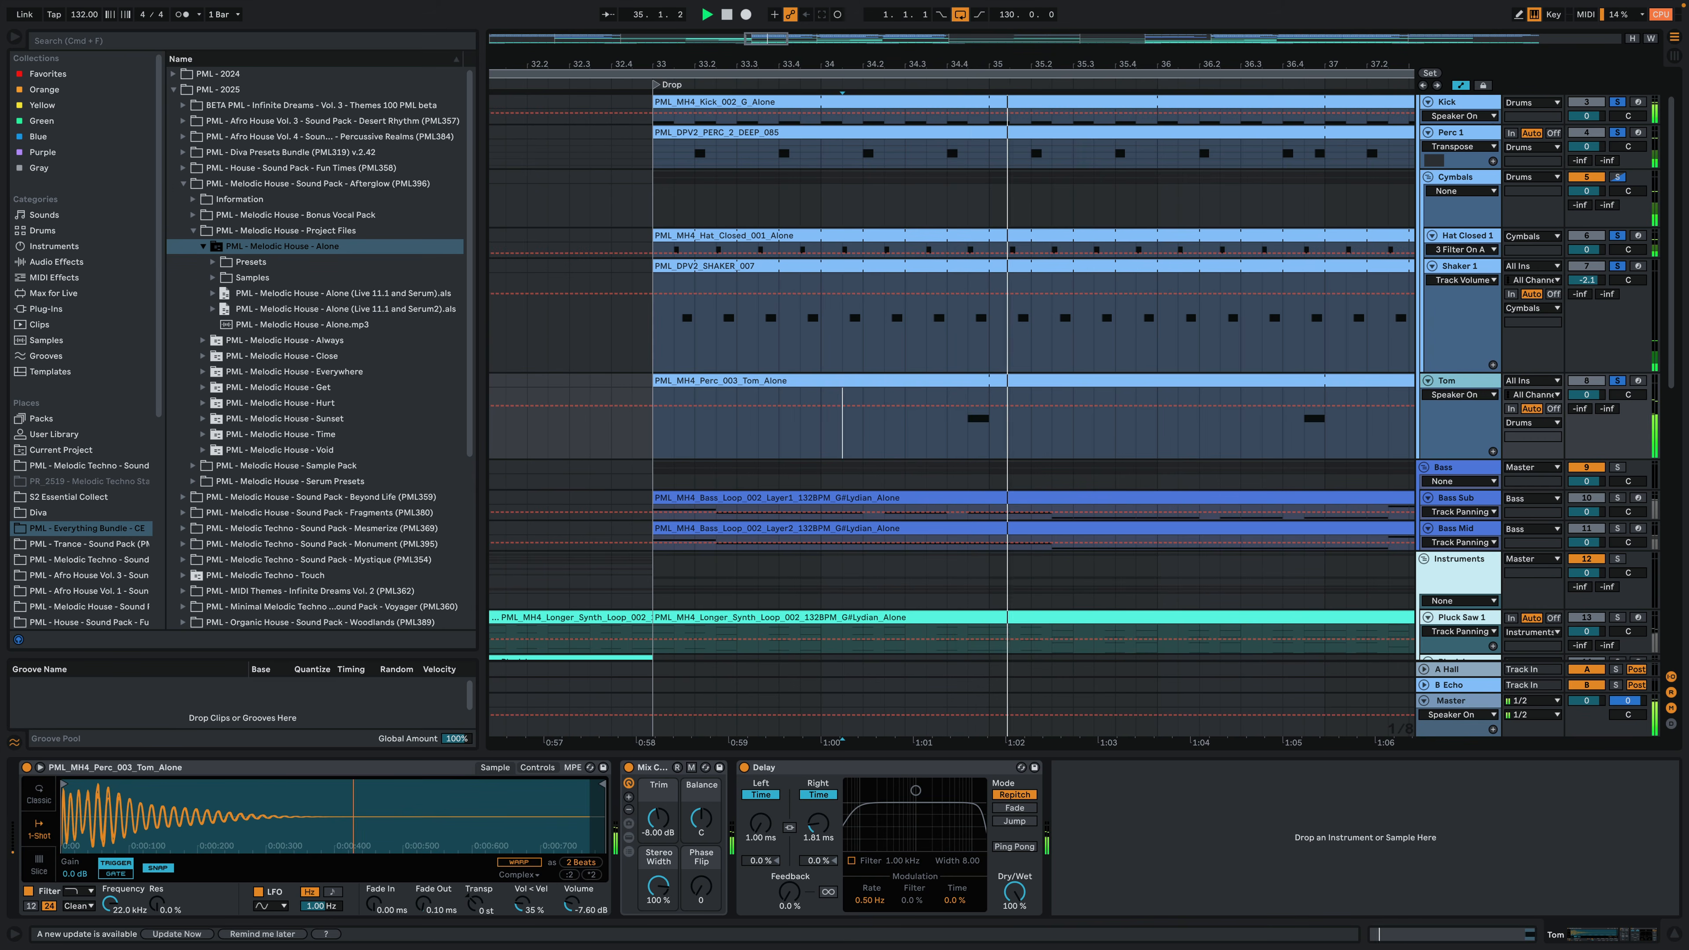
Step: Solo only the Tom track and audition it with its Delay active from position 34.4.1
{"action": "left_click", "coordinate": [1463, 384]}
{"action": "key", "text": "space"}
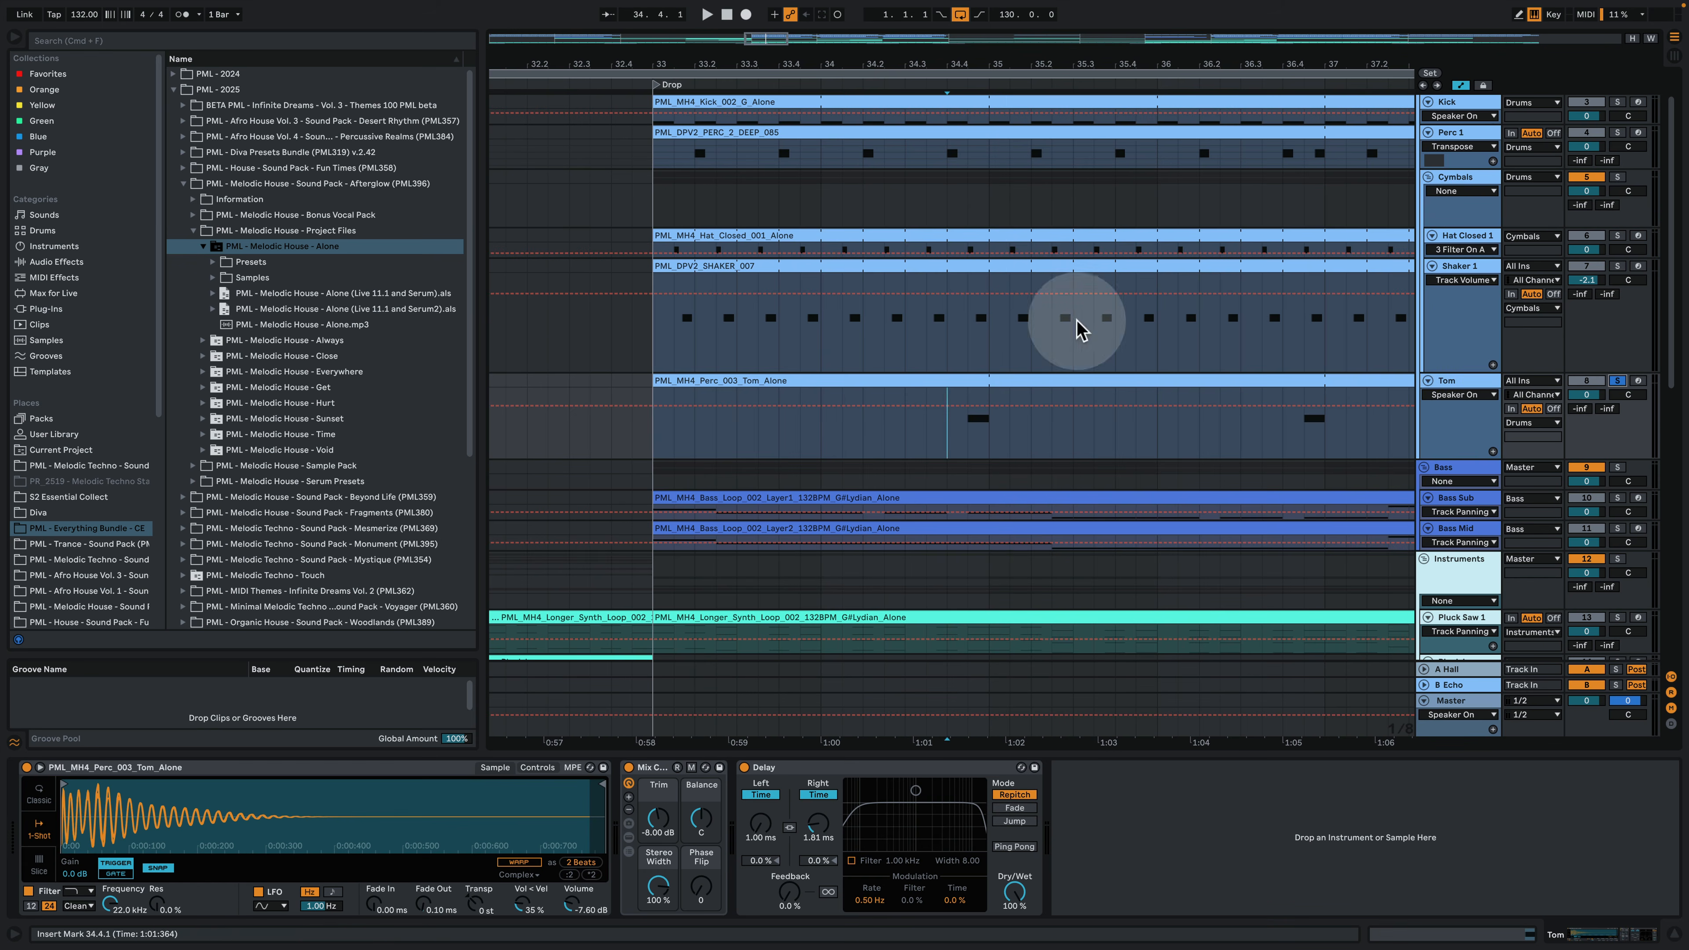
{"action": "left_click", "coordinate": [947, 426]}
{"action": "left_click", "coordinate": [759, 770]}
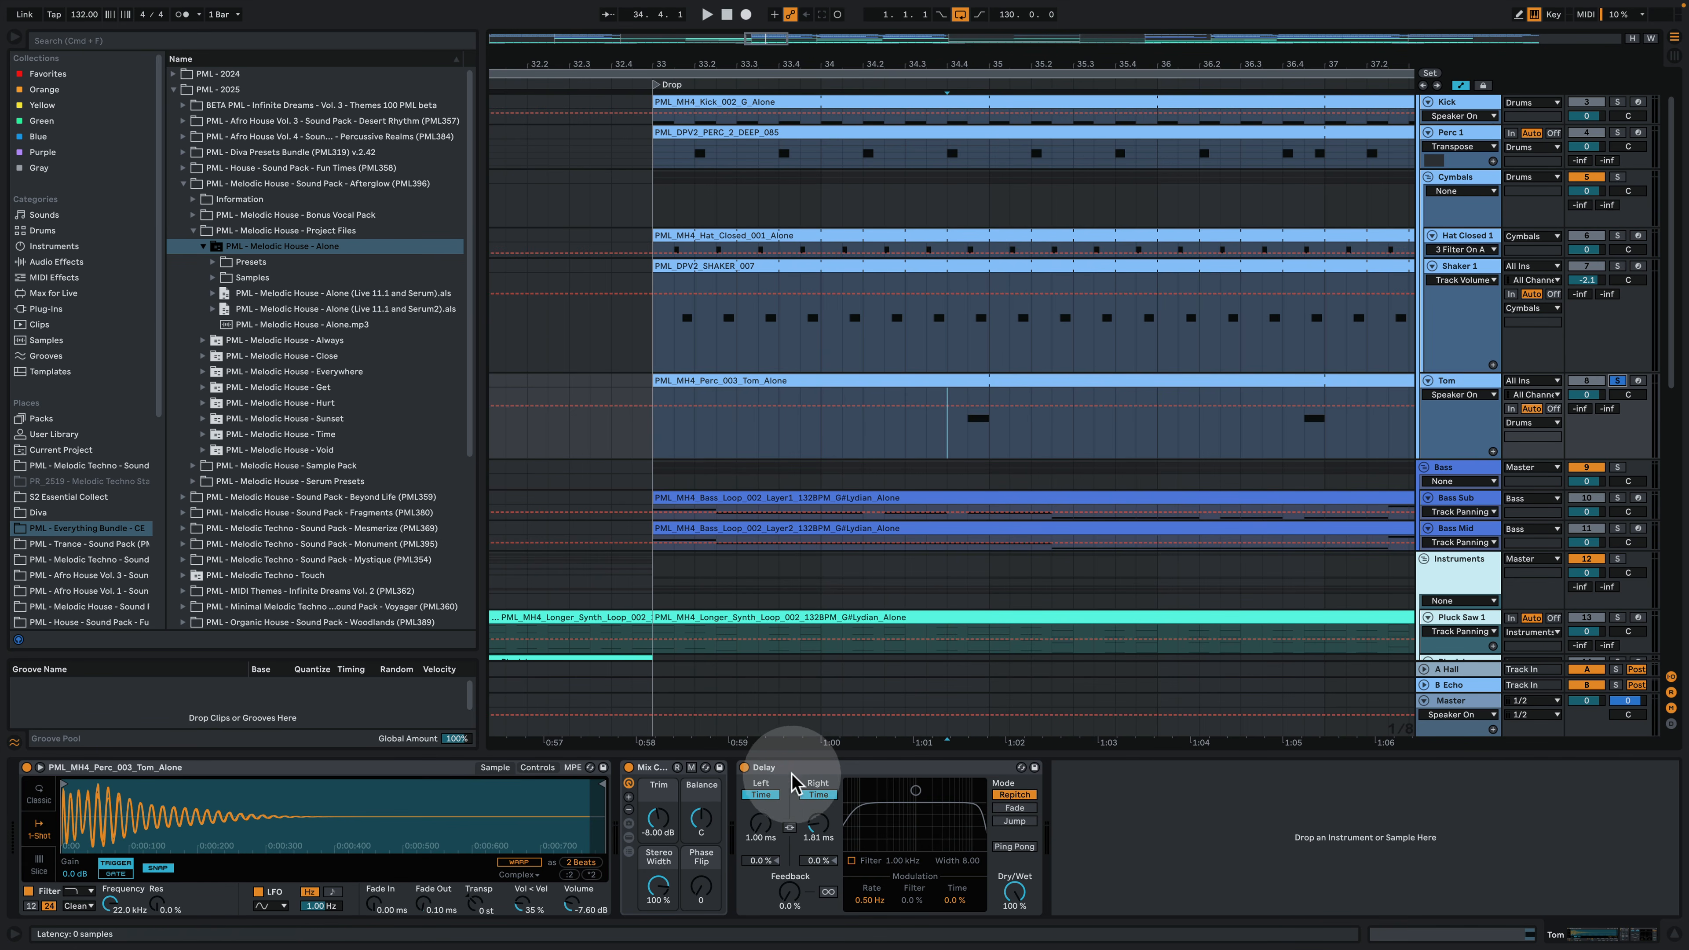
{"action": "left_click", "coordinate": [942, 494]}
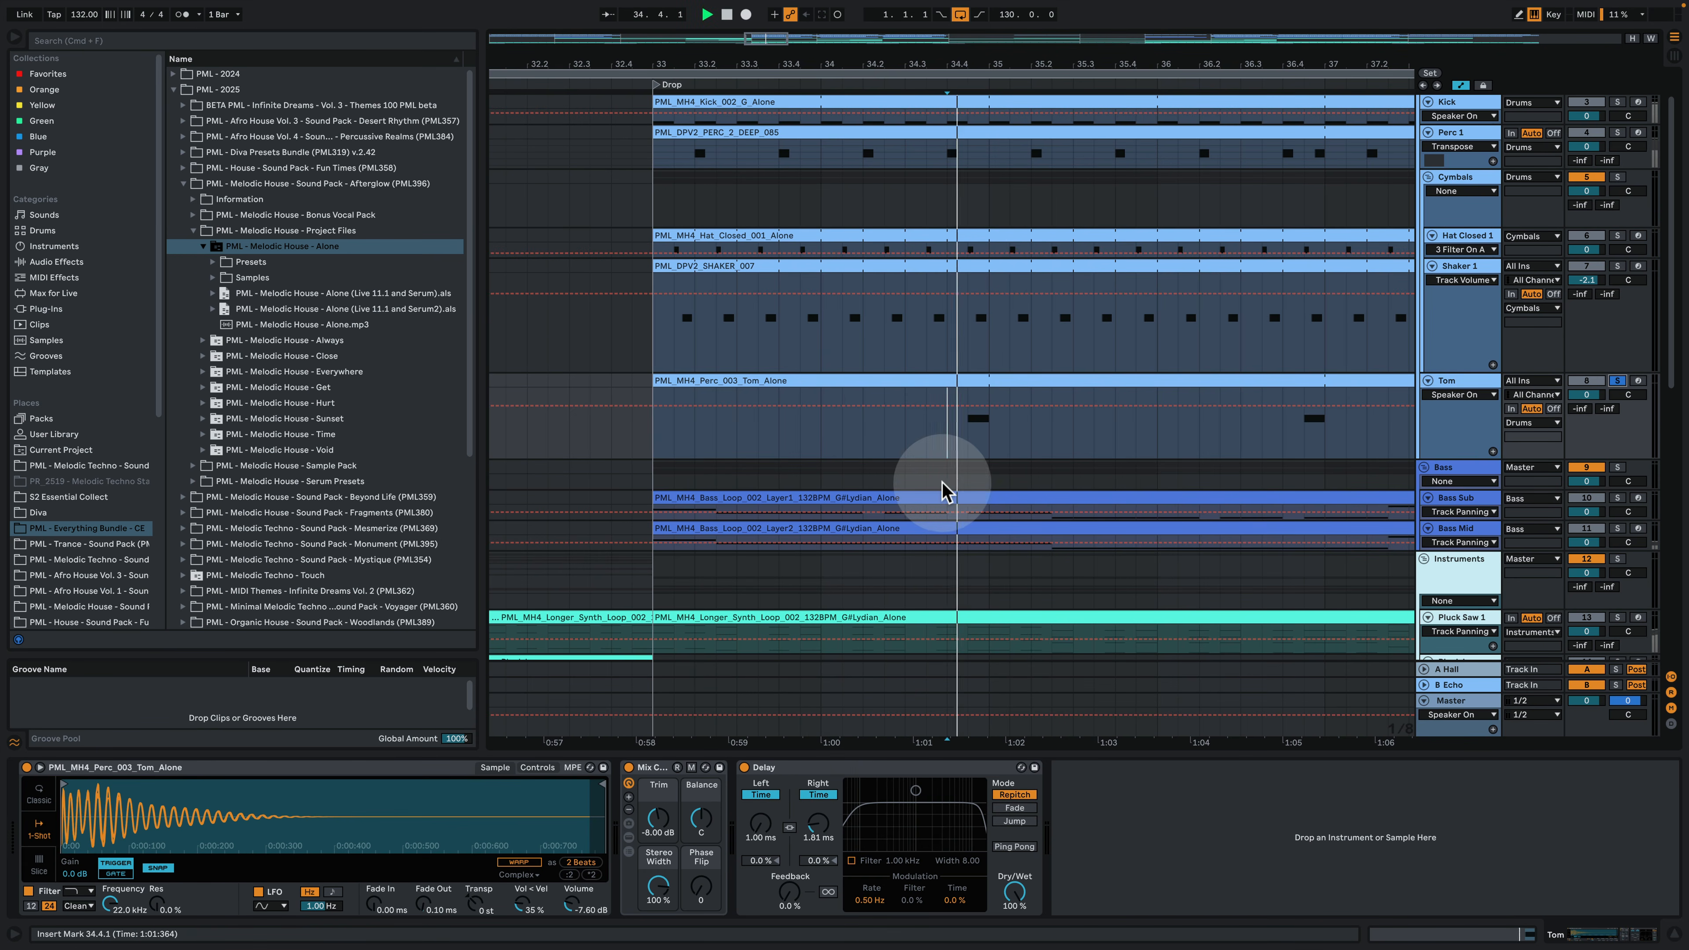
Step: Compare the soloed Tom from 34.4.1 with its Delay switched off and with it switched on again
{"action": "left_click", "coordinate": [758, 774]}
{"action": "left_click", "coordinate": [744, 768]}
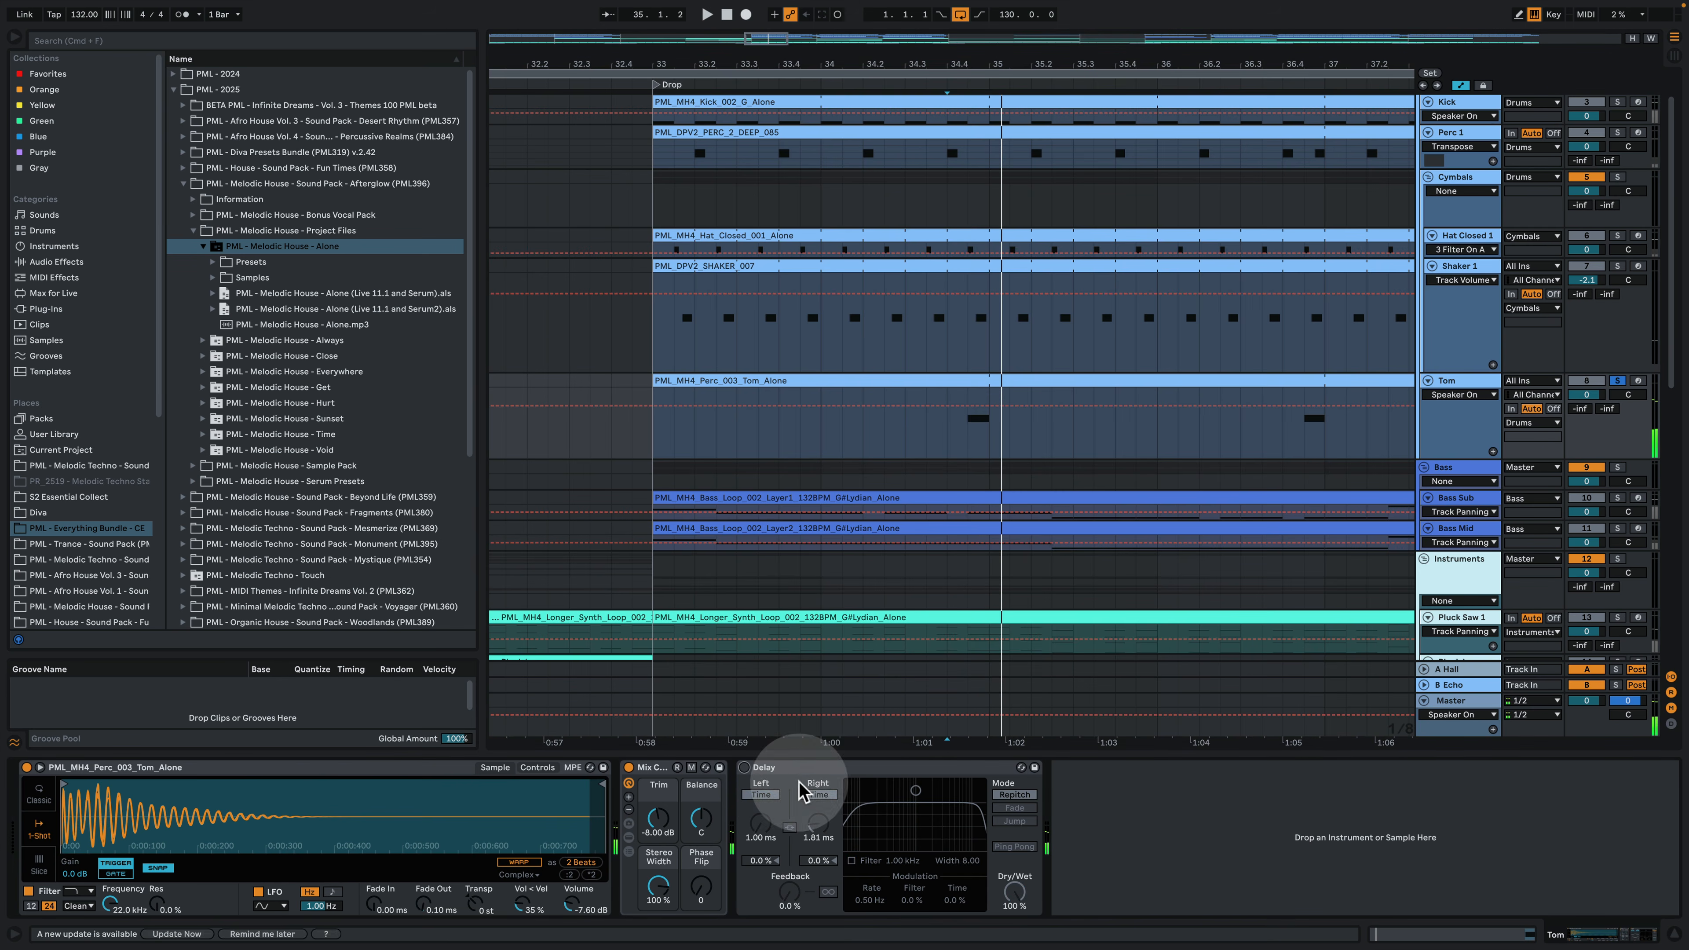
{"action": "left_click", "coordinate": [930, 488]}
{"action": "key", "text": "space"}
{"action": "key", "text": "space"}
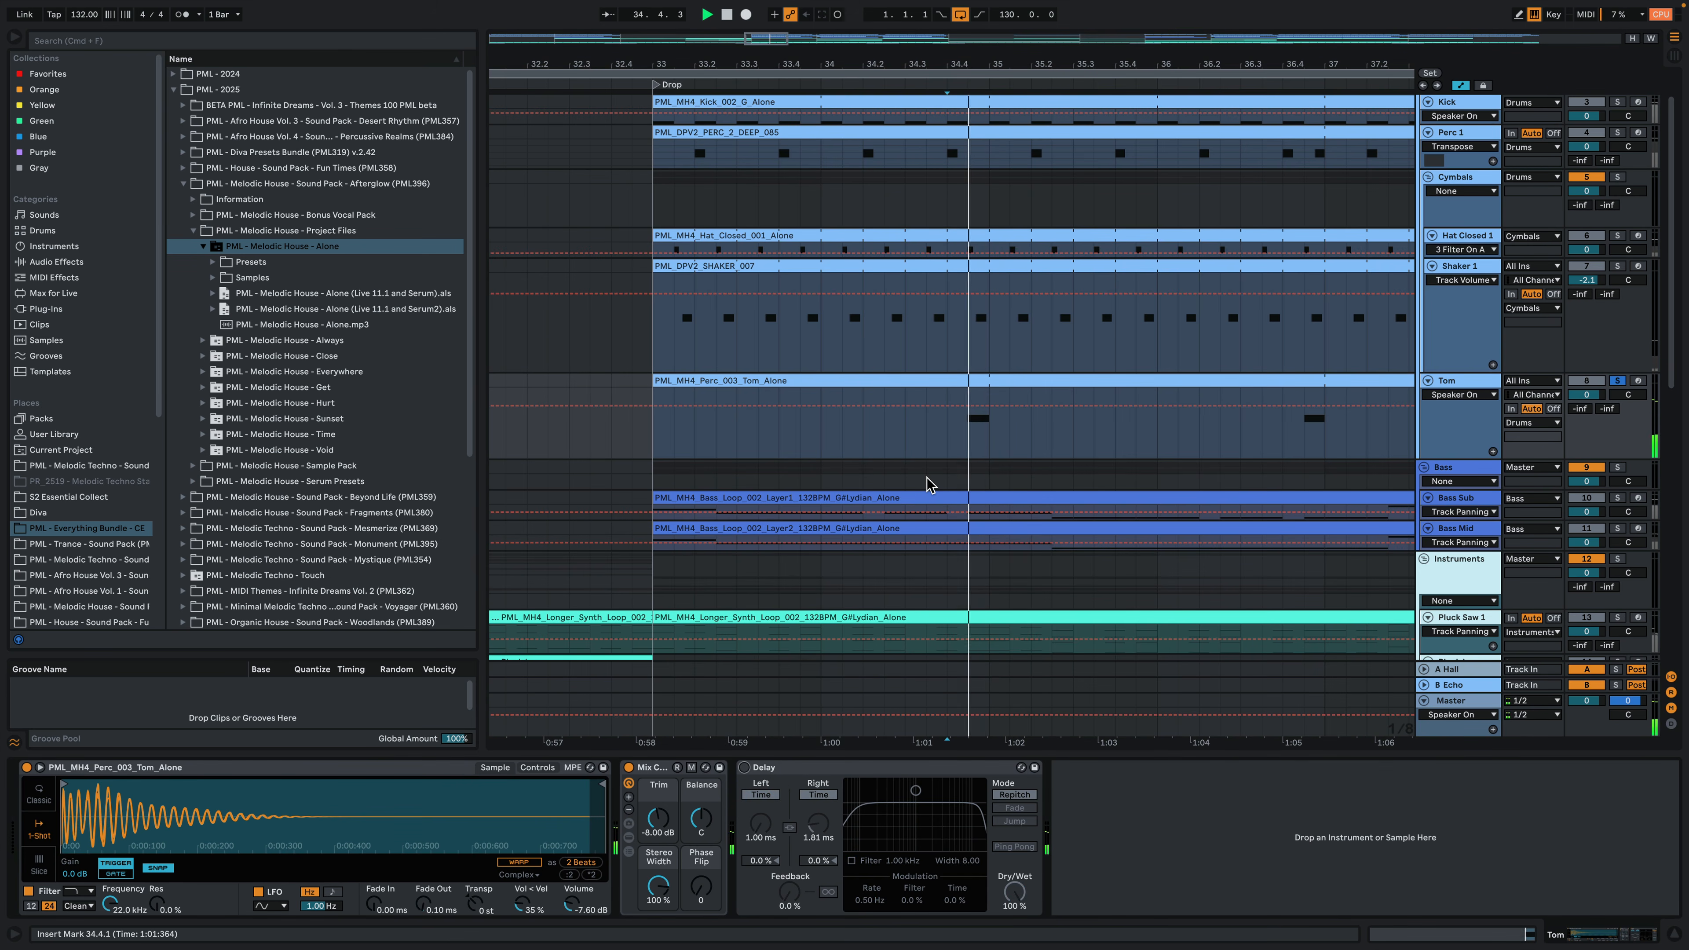
{"action": "key", "text": "space"}
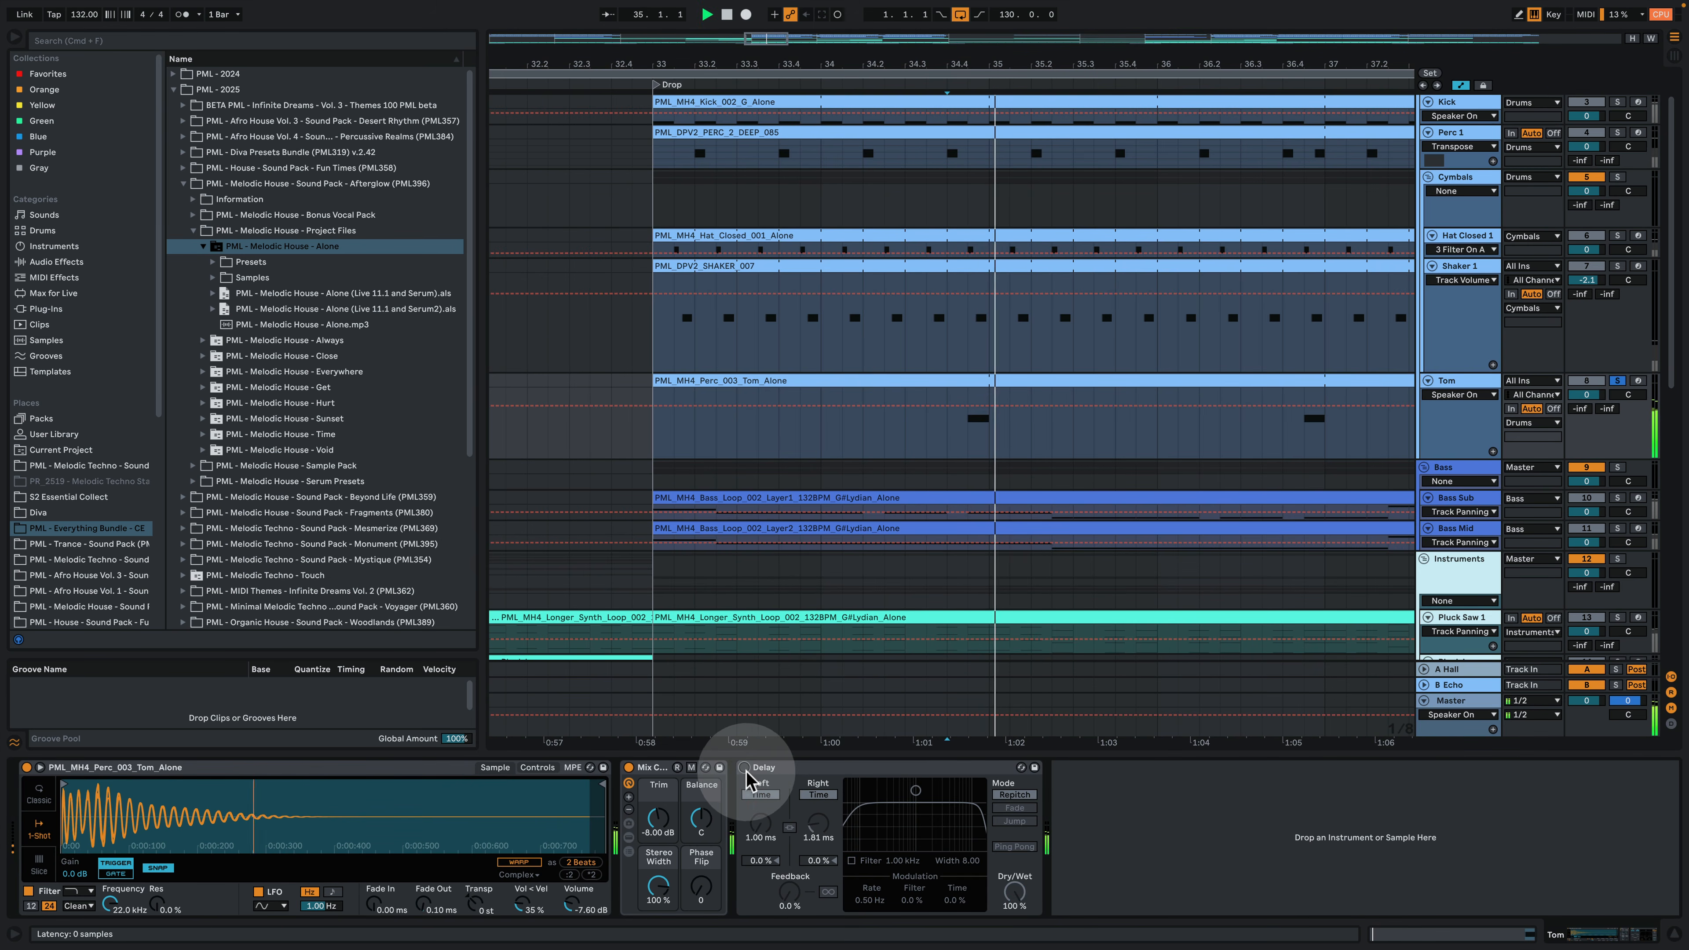
{"action": "key", "text": "space"}
{"action": "left_click", "coordinate": [745, 768]}
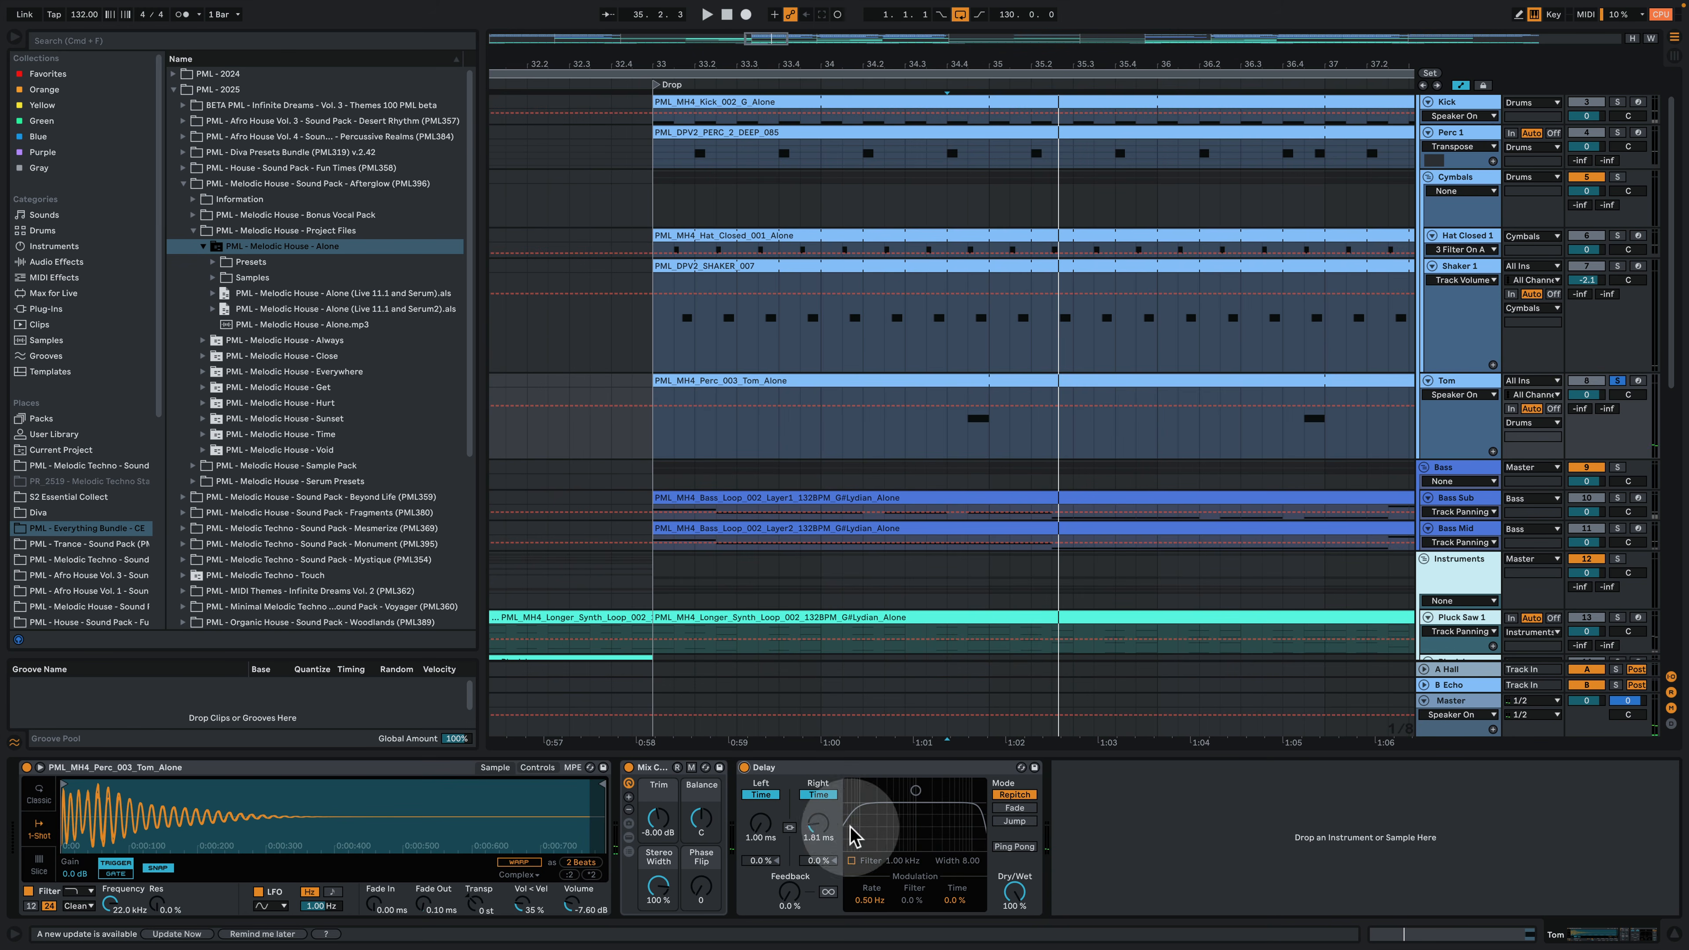
{"action": "key", "text": "space"}
{"action": "key", "text": "space"}
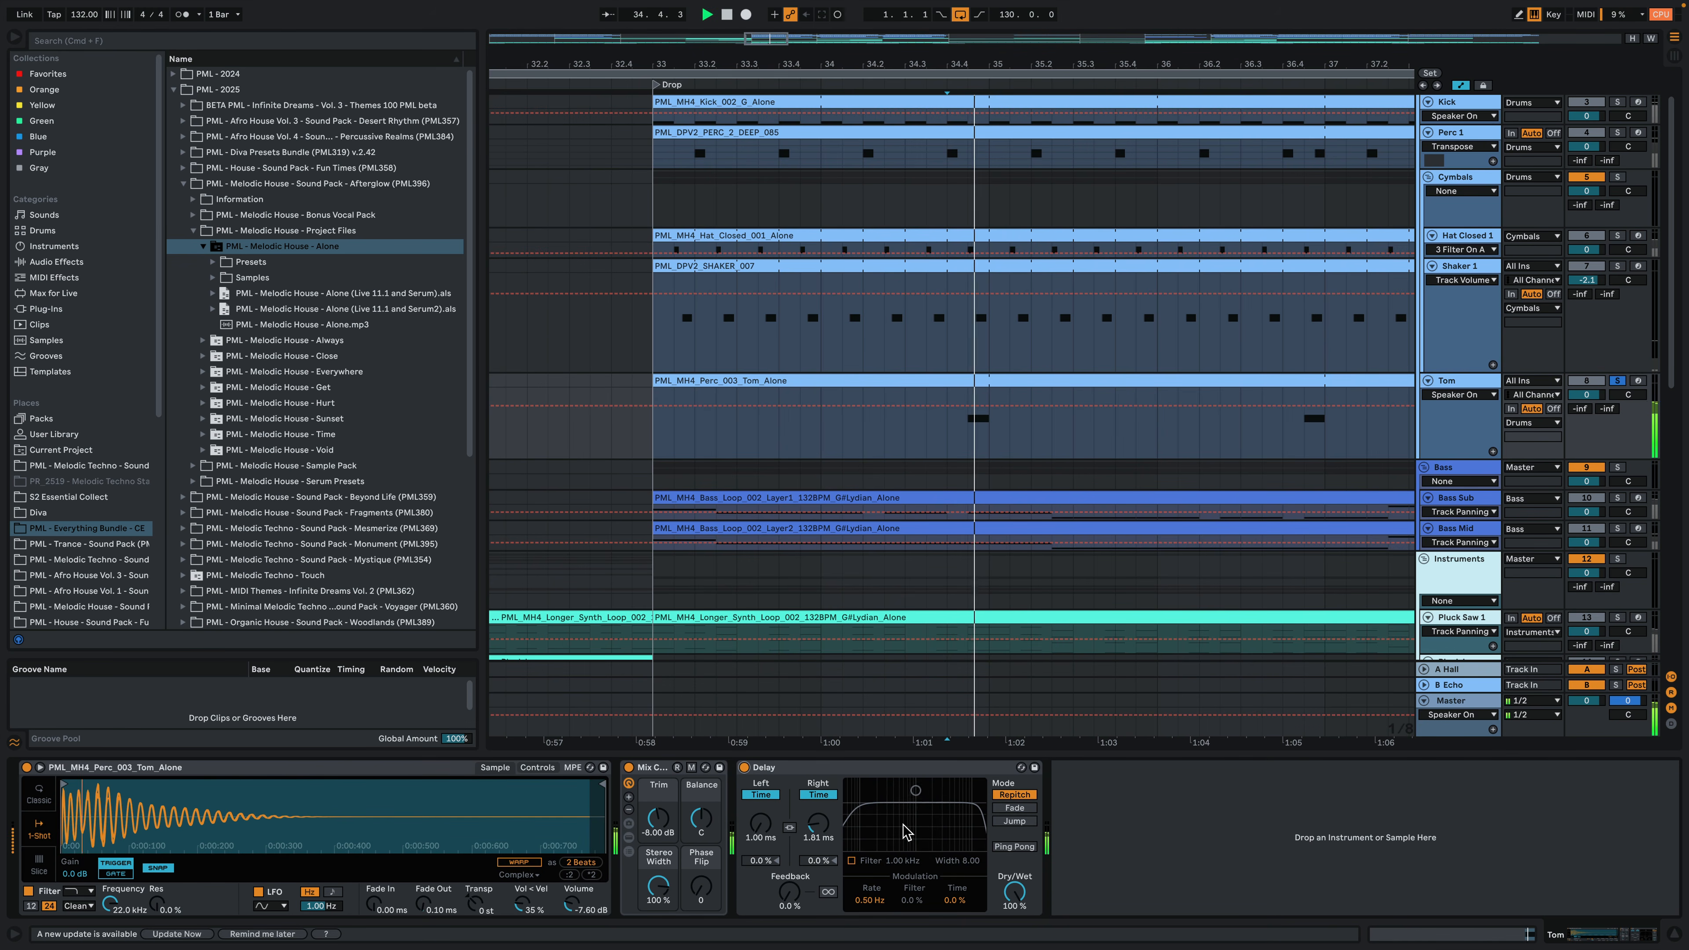
Step: Solo the whole Drums group and audition it from position 34.4.1
{"action": "key", "text": "space"}
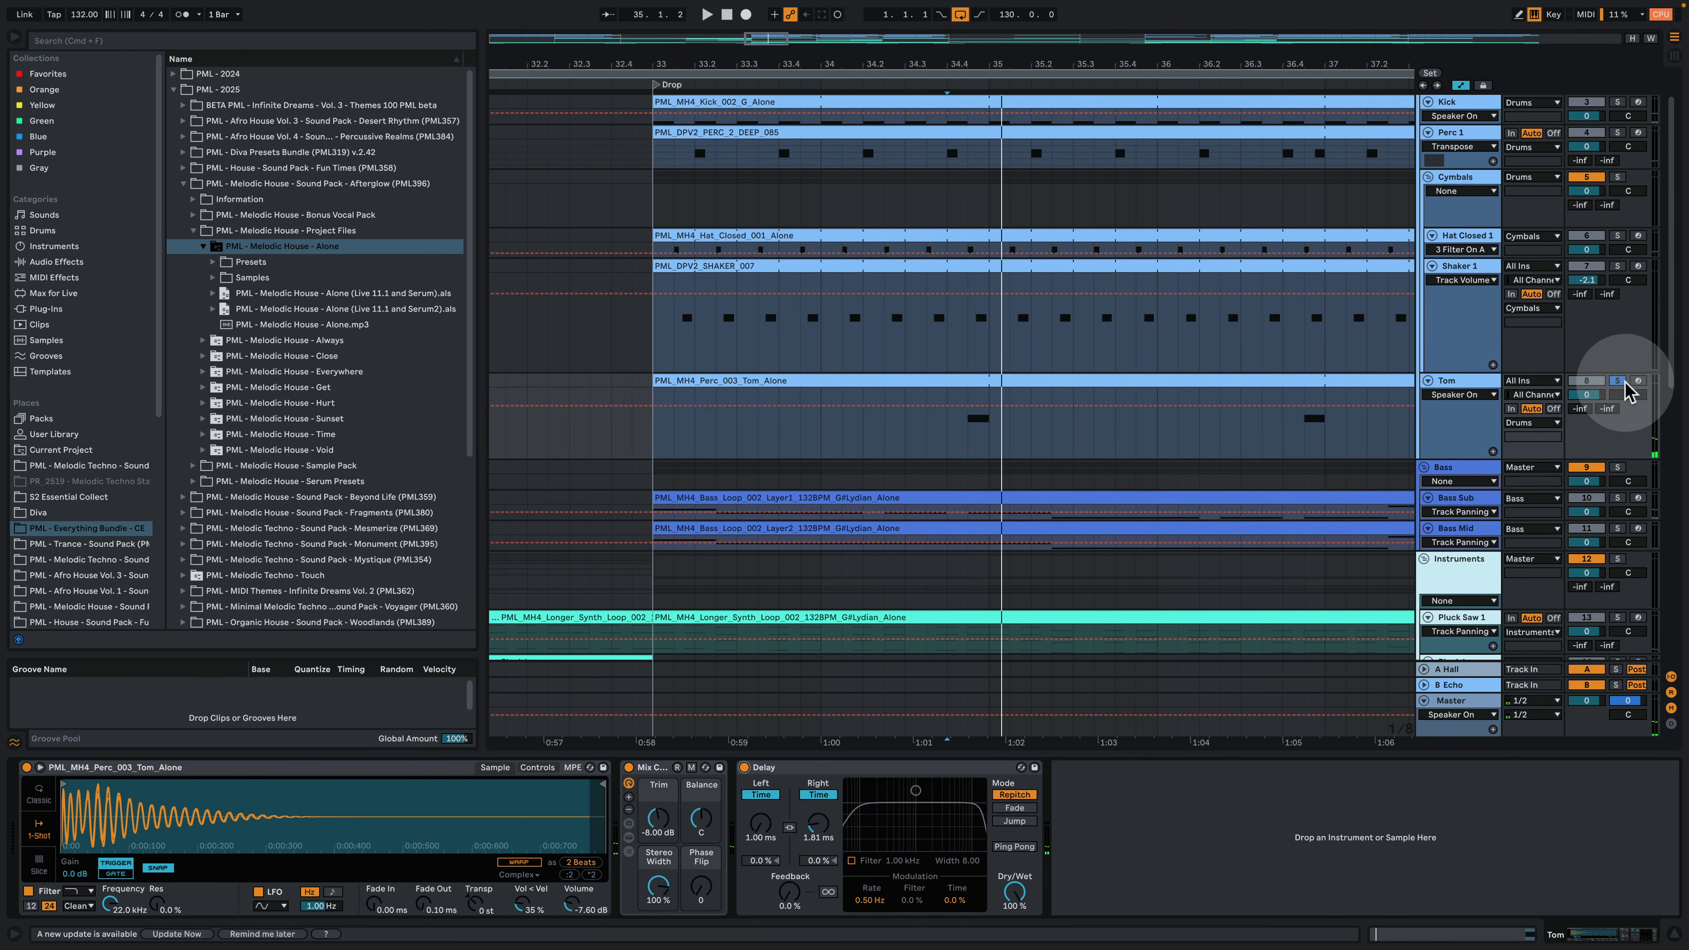
{"action": "scroll", "coordinate": [1596, 393], "scroll_direction": "up", "scroll_amount": 2}
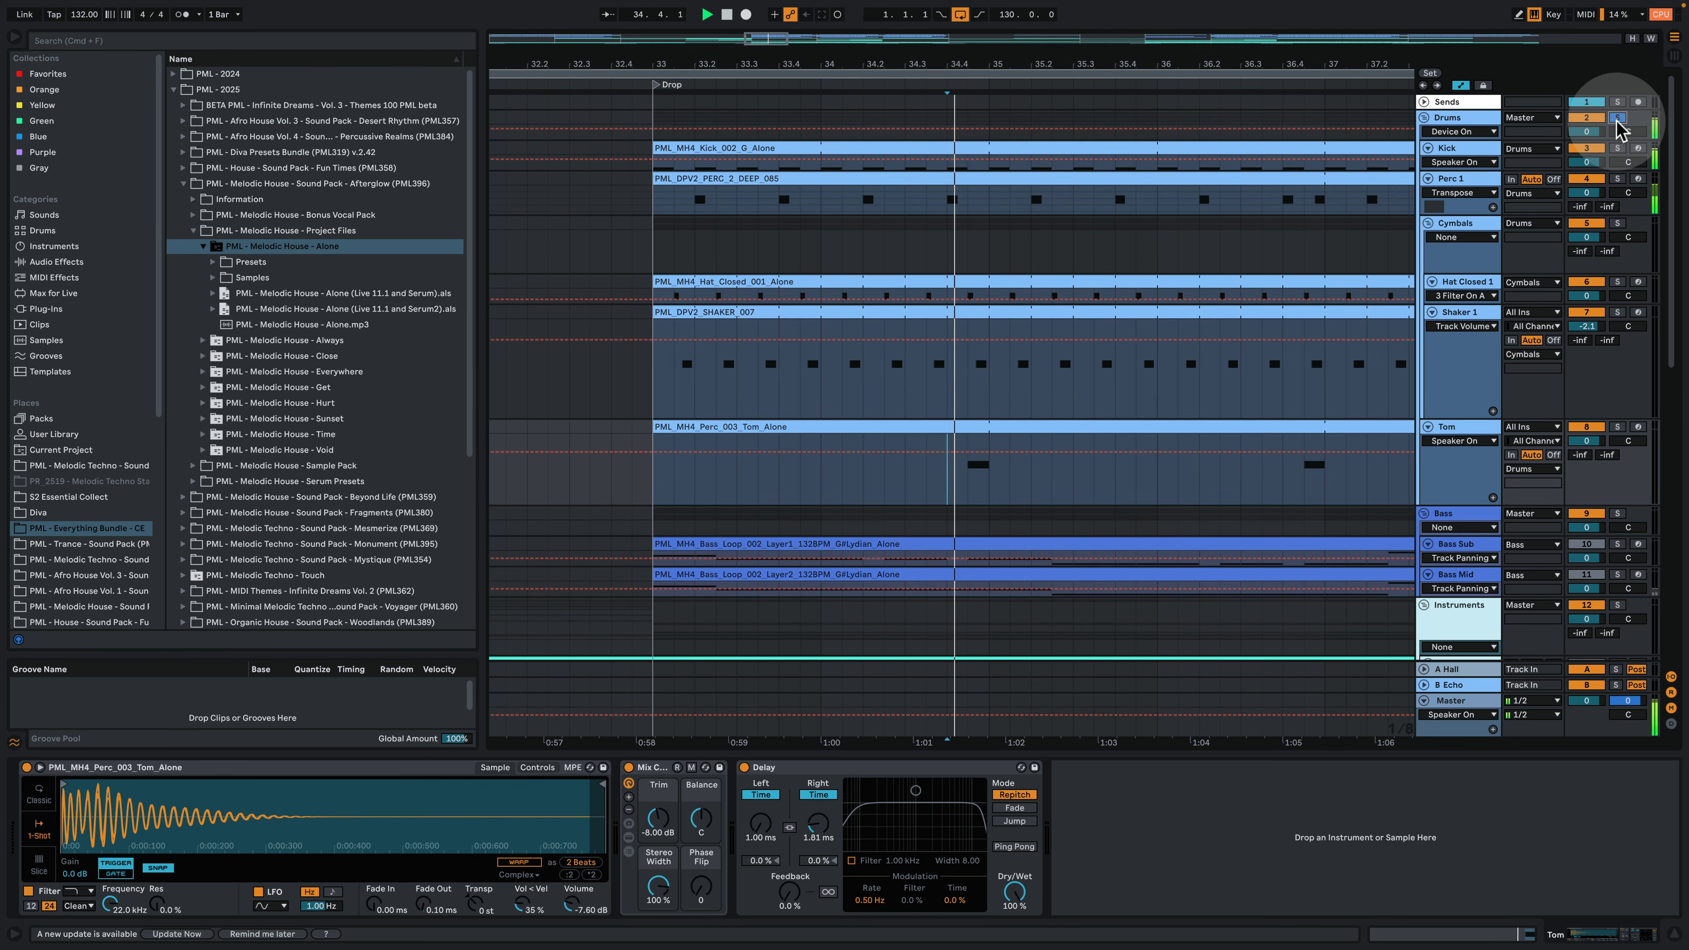
{"action": "left_click_drag", "start_coordinate": [1028, 59], "coordinate": [782, 20]}
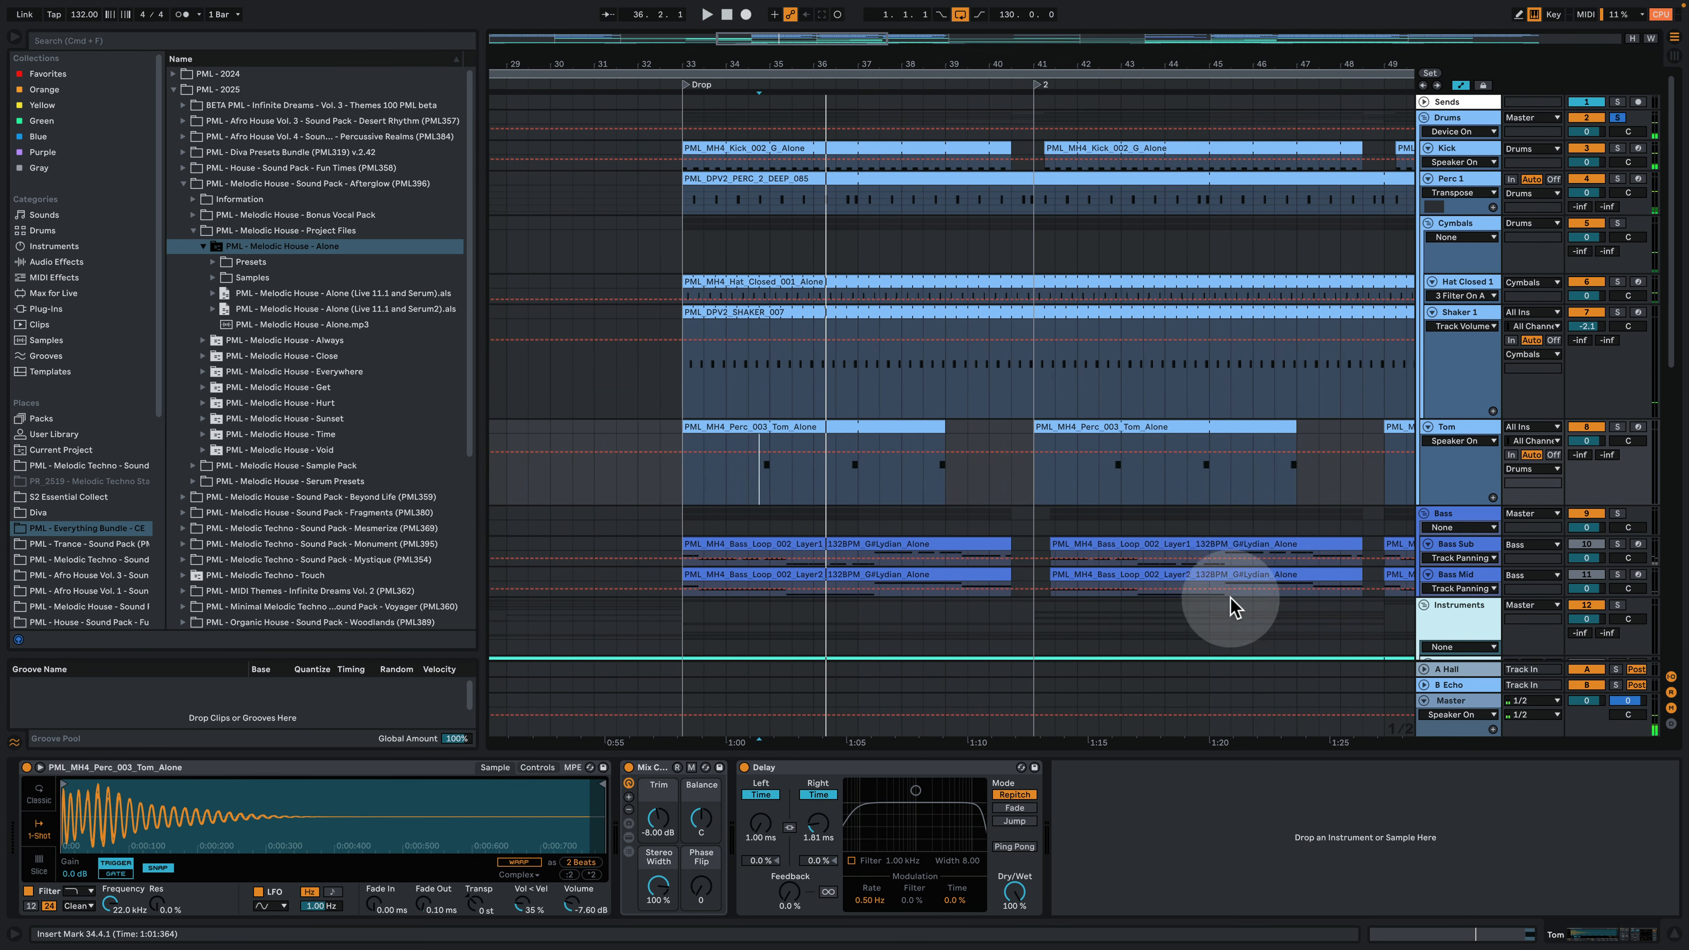
Step: Examine the Bass group's devices, solo the Bass Sub track and audition it from the drop with its MIDI clip open
{"action": "scroll", "coordinate": [1247, 597], "scroll_direction": "down", "scroll_amount": 5}
{"action": "left_click", "coordinate": [1456, 354]}
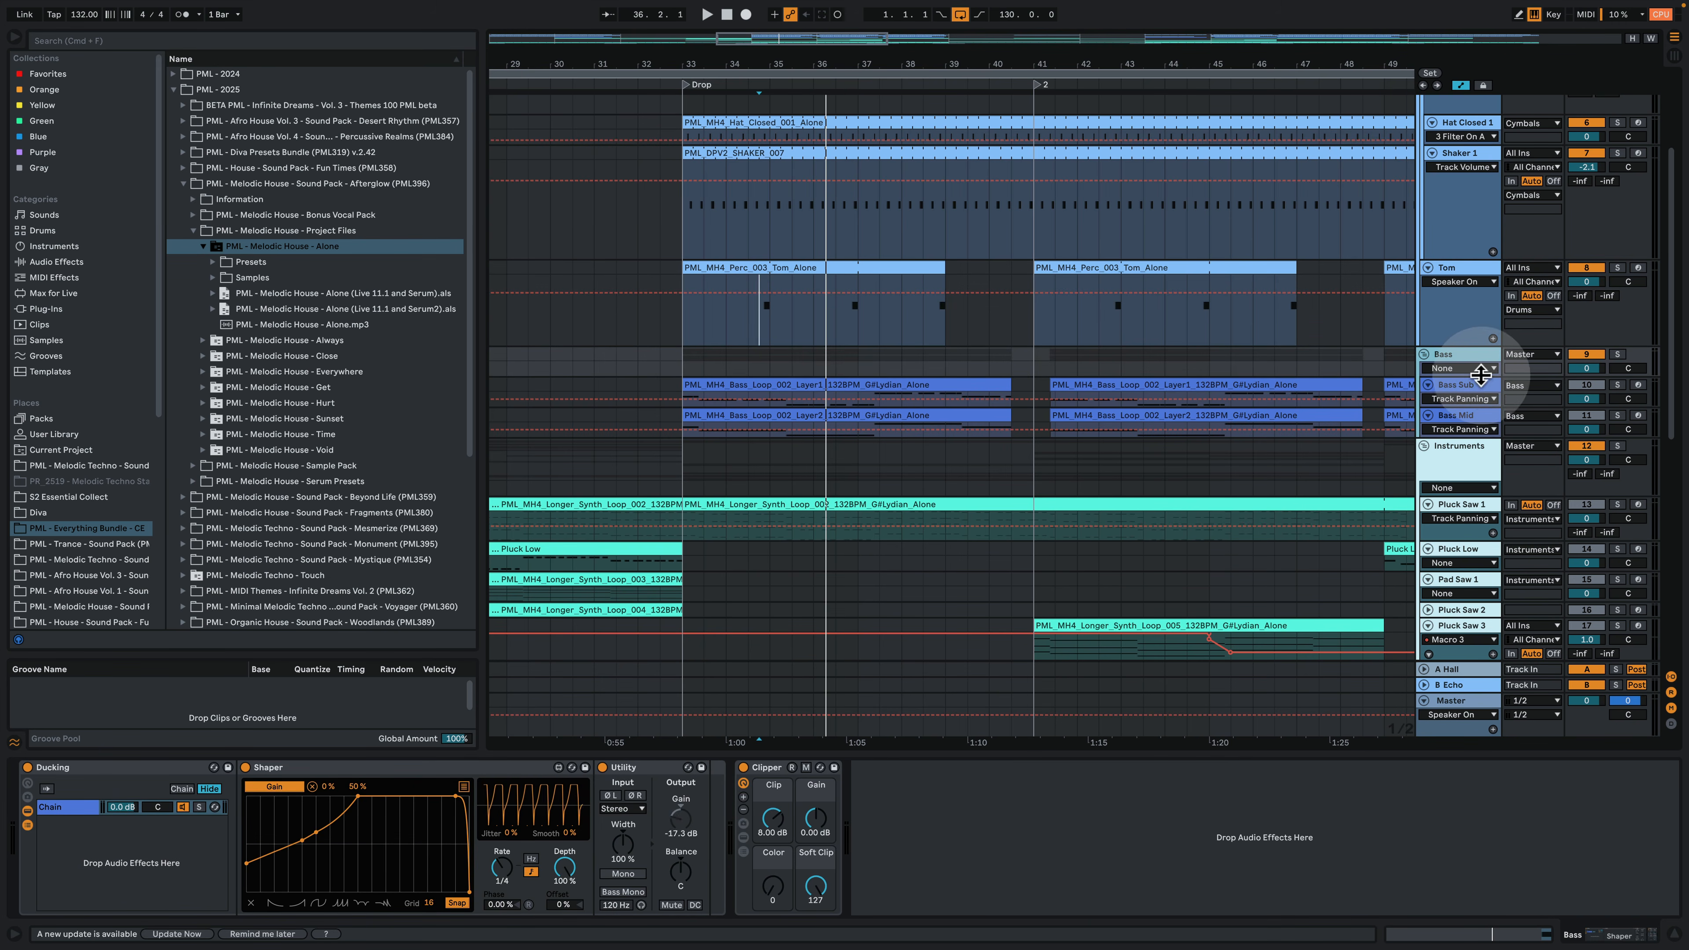
{"action": "left_click", "coordinate": [1545, 391]}
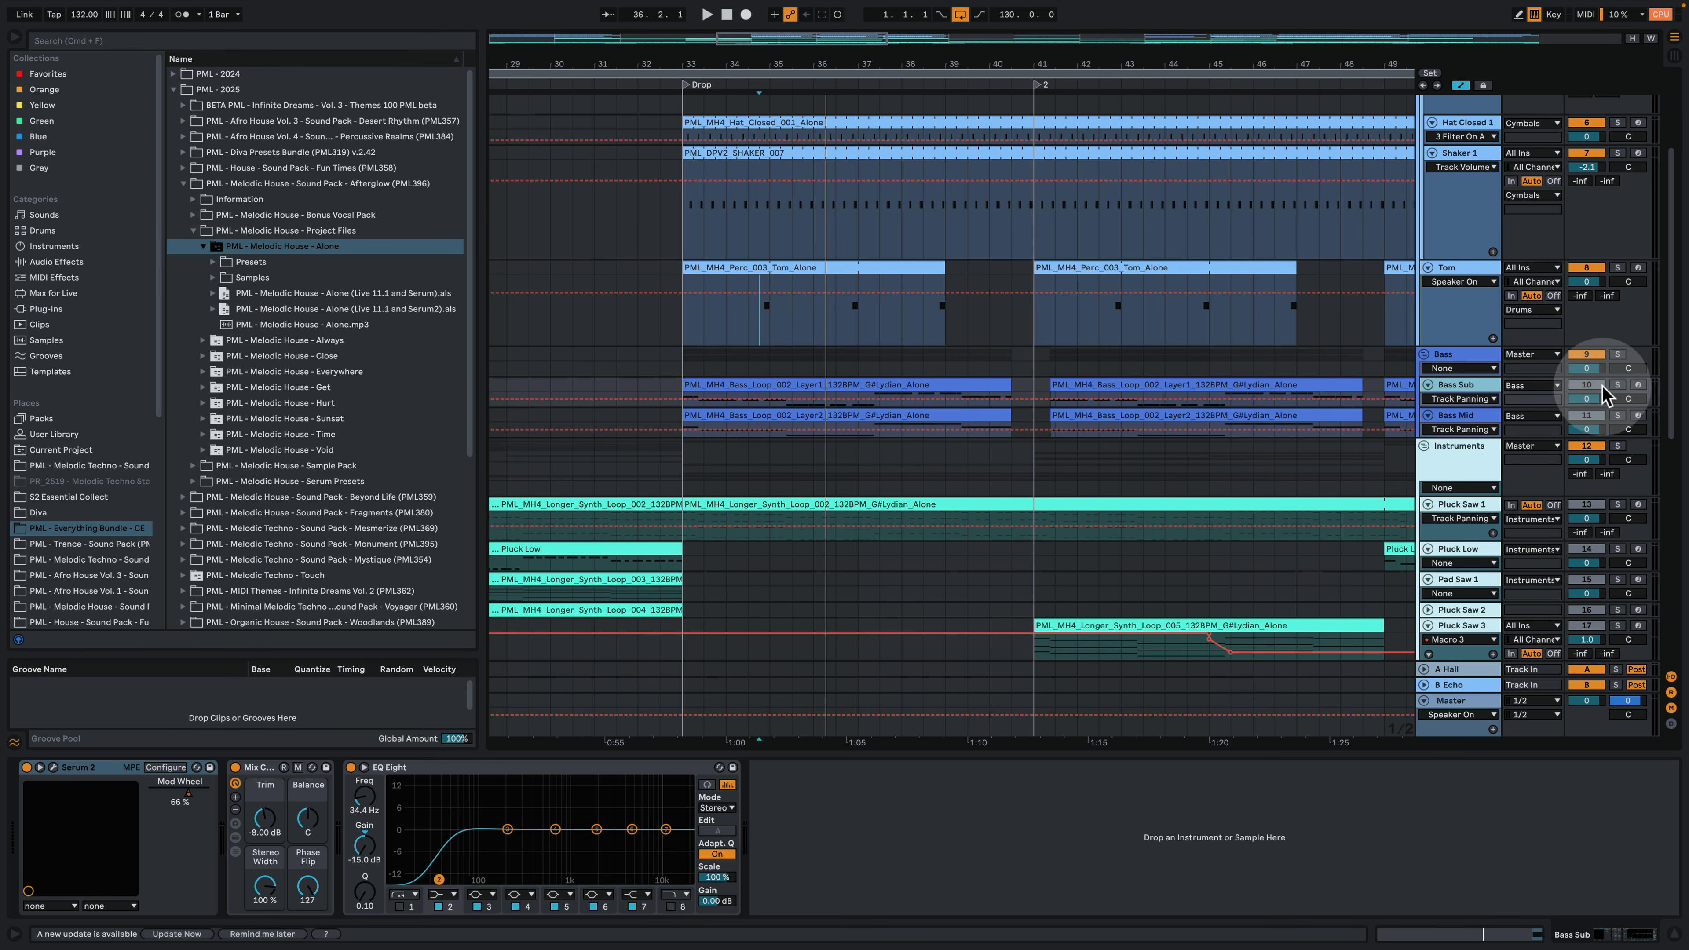
{"action": "double_click", "coordinate": [795, 384]}
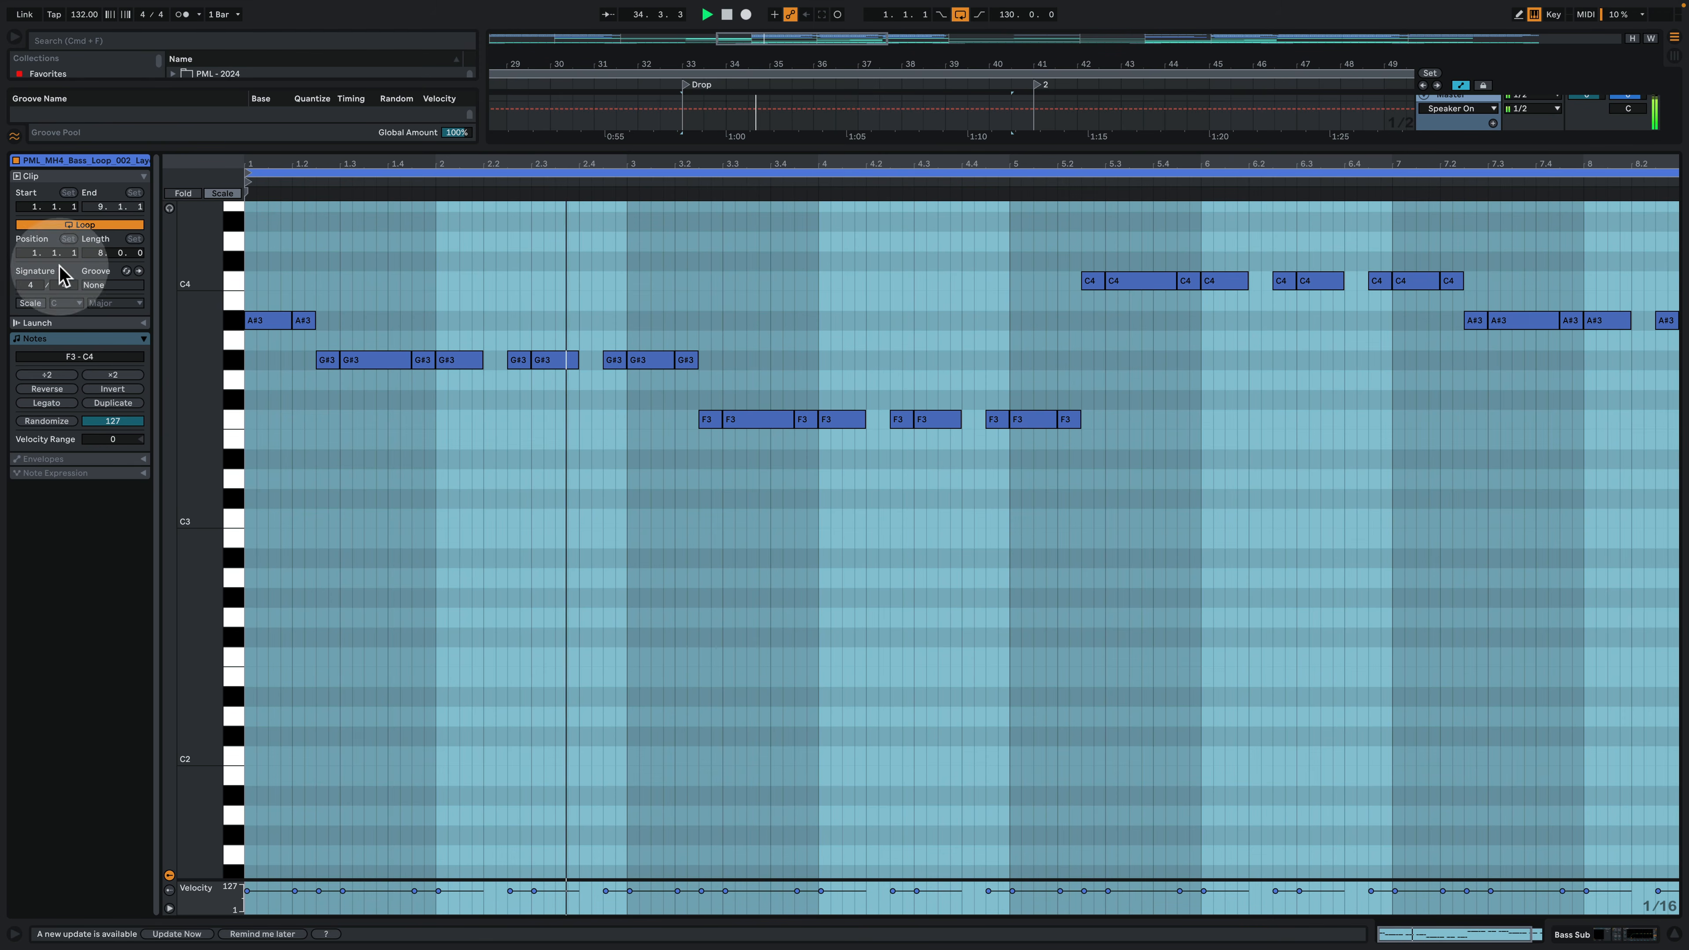
Step: Turn on the Bass Sub clip's scale, set it to C Minor, and select all its notes
{"action": "left_click", "coordinate": [30, 302]}
{"action": "left_click", "coordinate": [114, 302]}
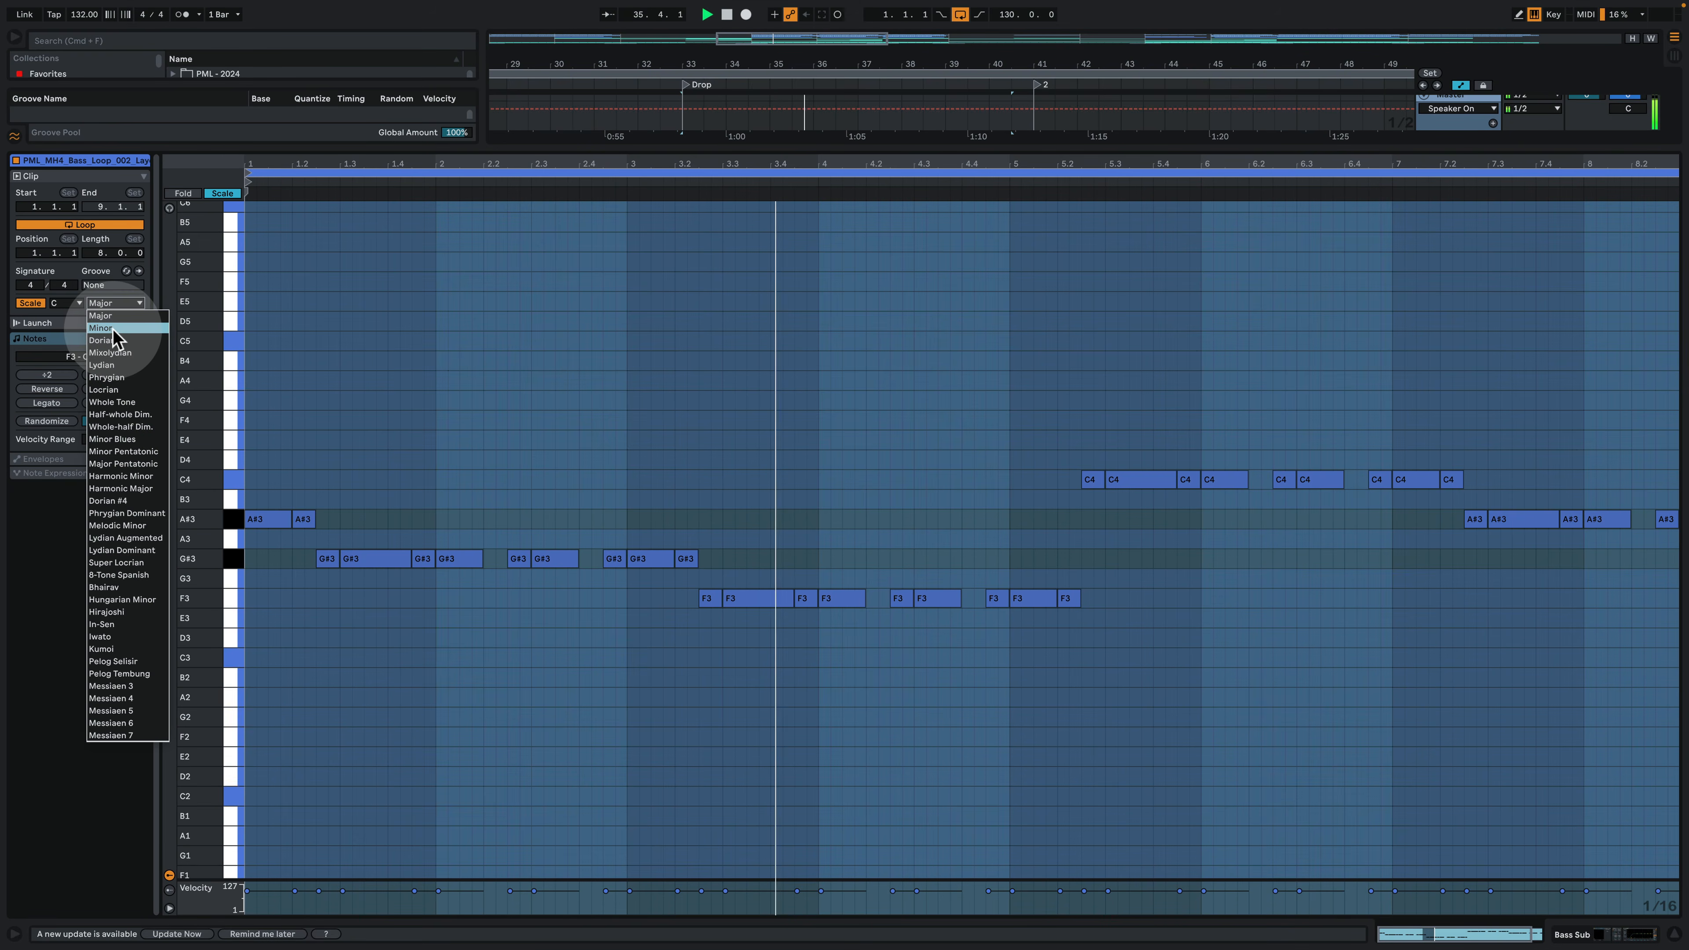
{"action": "left_click", "coordinate": [109, 318]}
{"action": "key", "text": "super+a"}
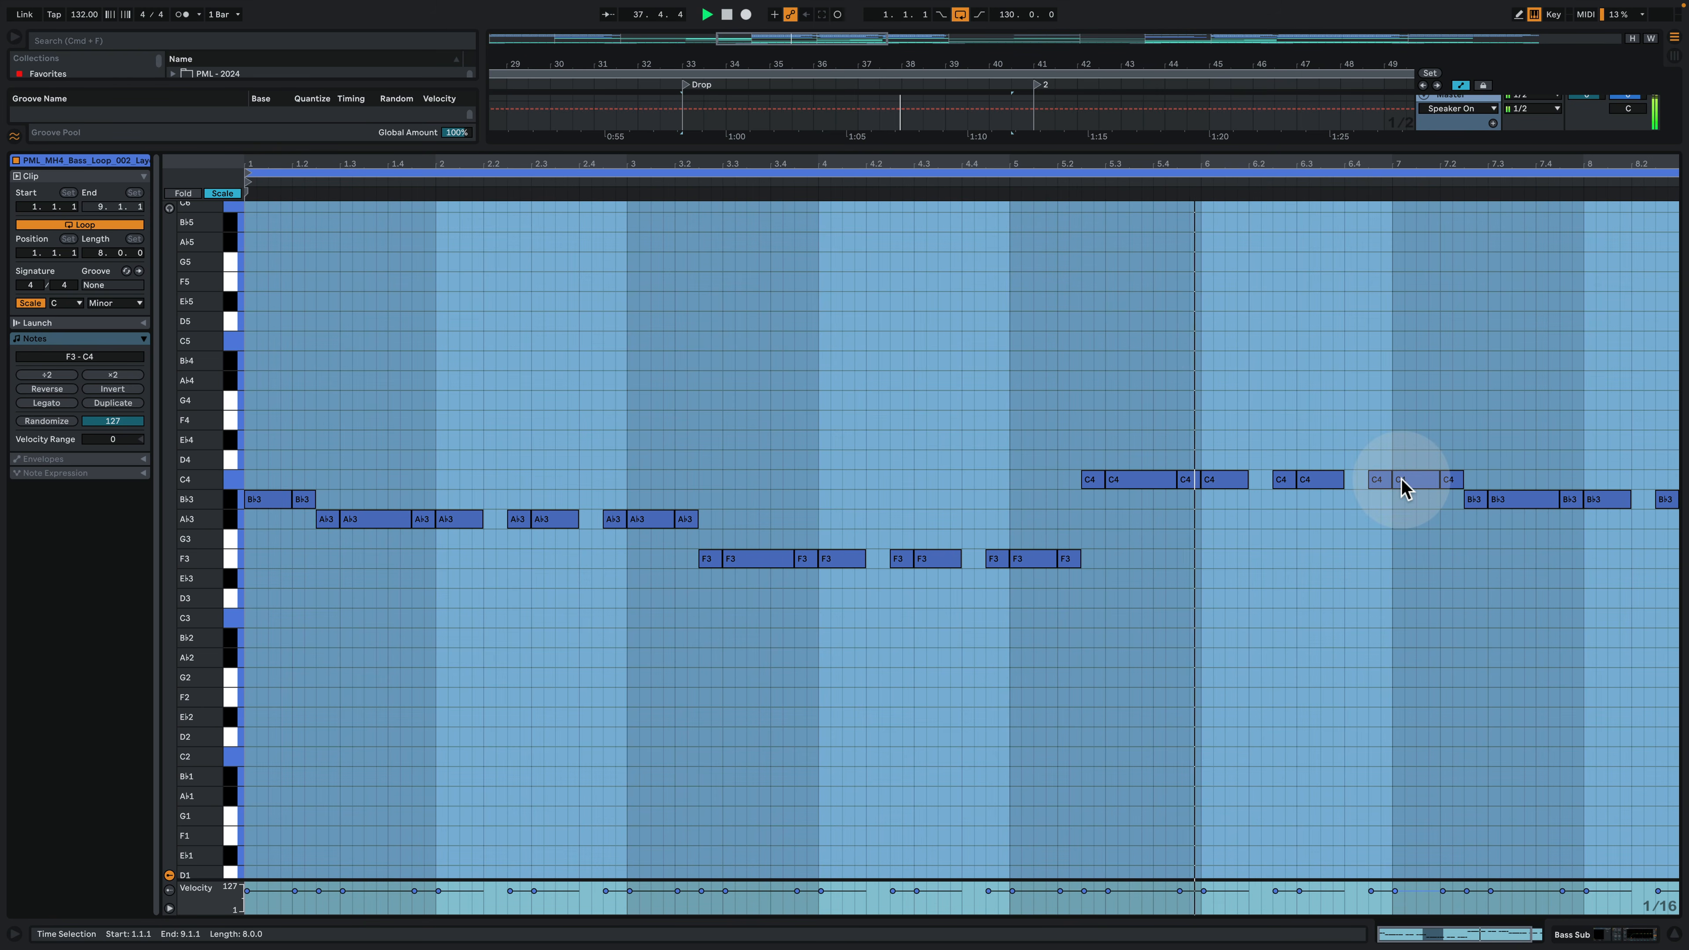
Step: Open the Bass Sub's Serum 2 instrument and audition the soloed track from the drop at bar 33
{"action": "left_click", "coordinate": [1613, 931]}
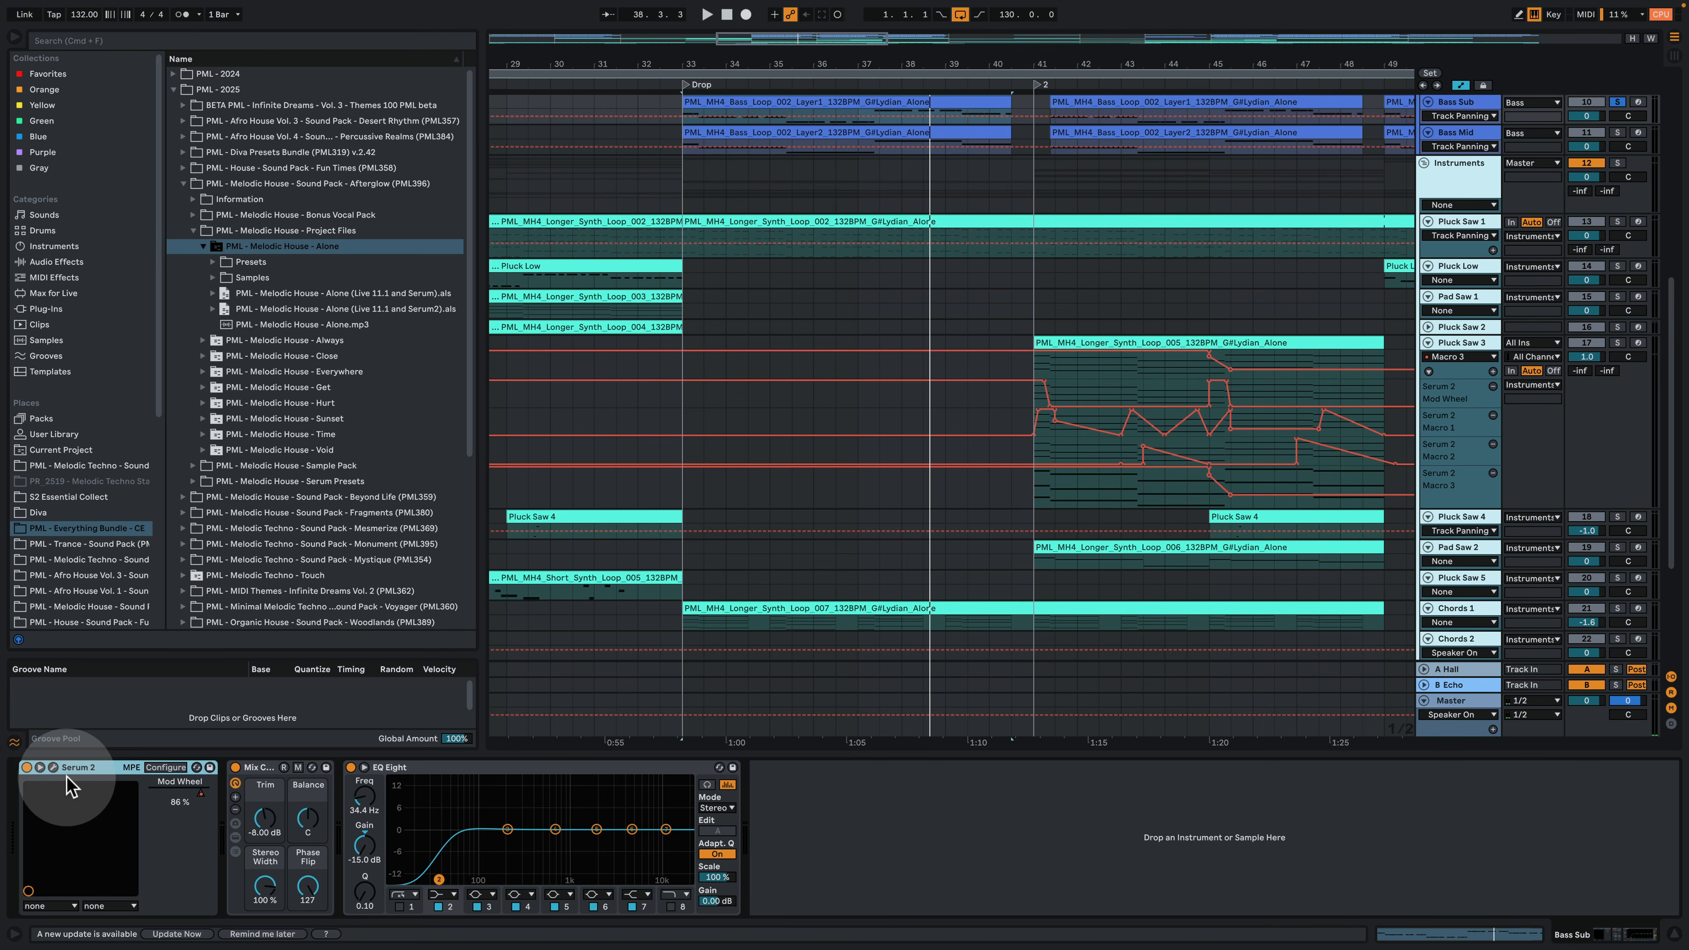
{"action": "left_click", "coordinate": [53, 769]}
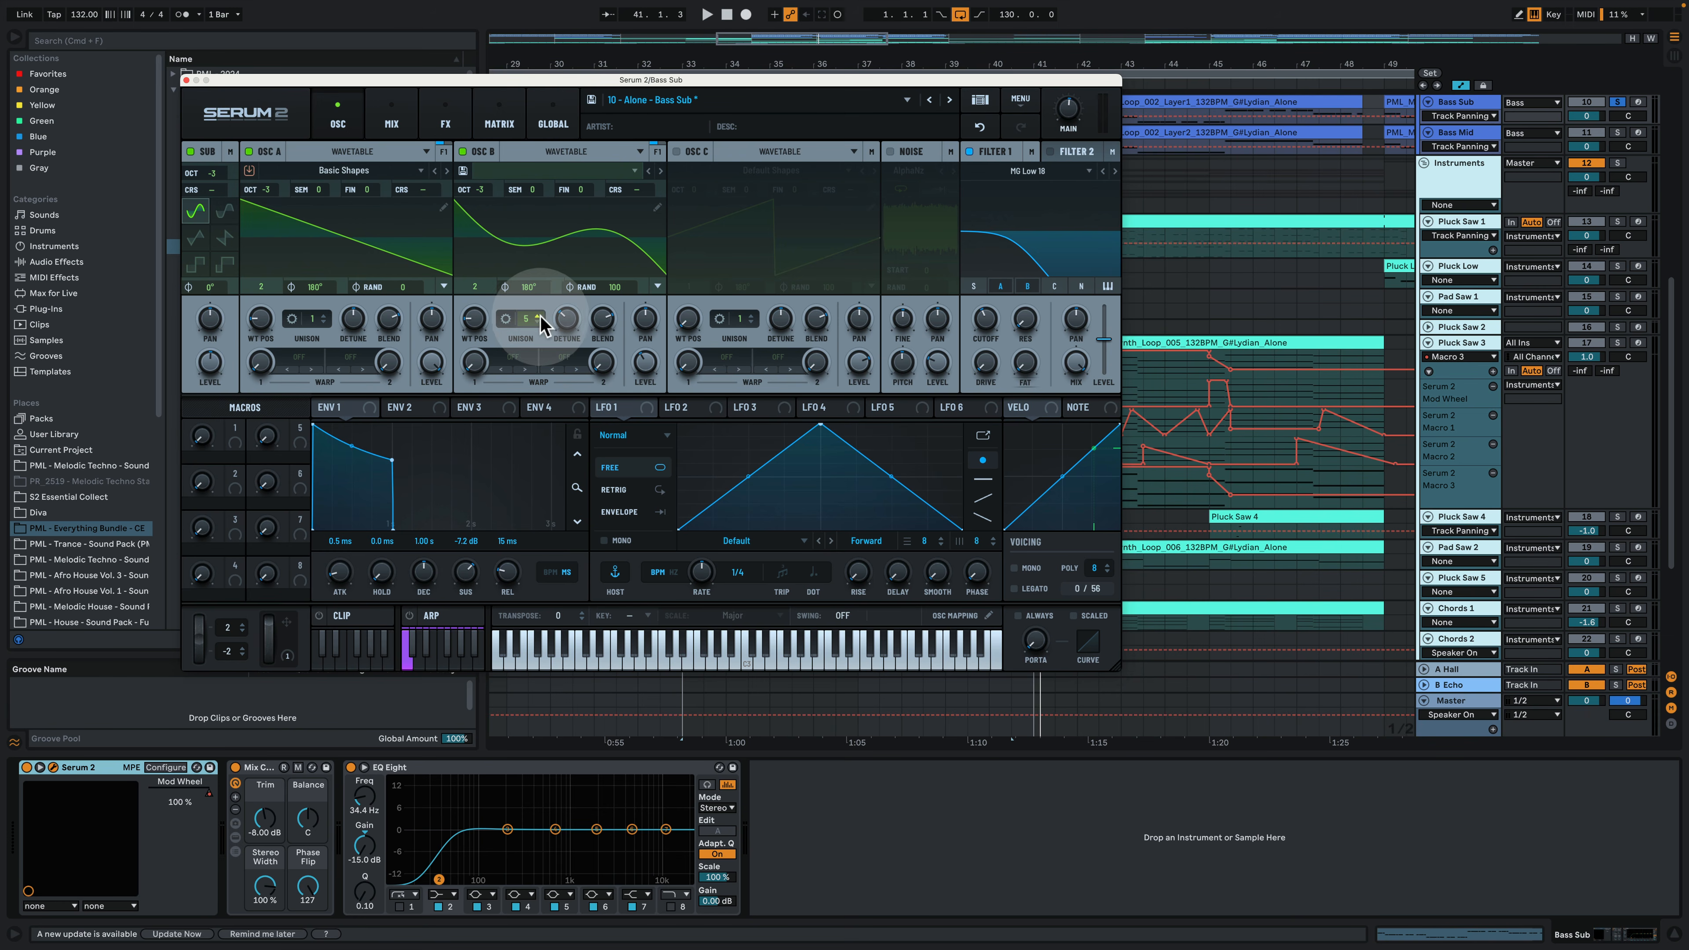
{"action": "left_click", "coordinate": [547, 78]}
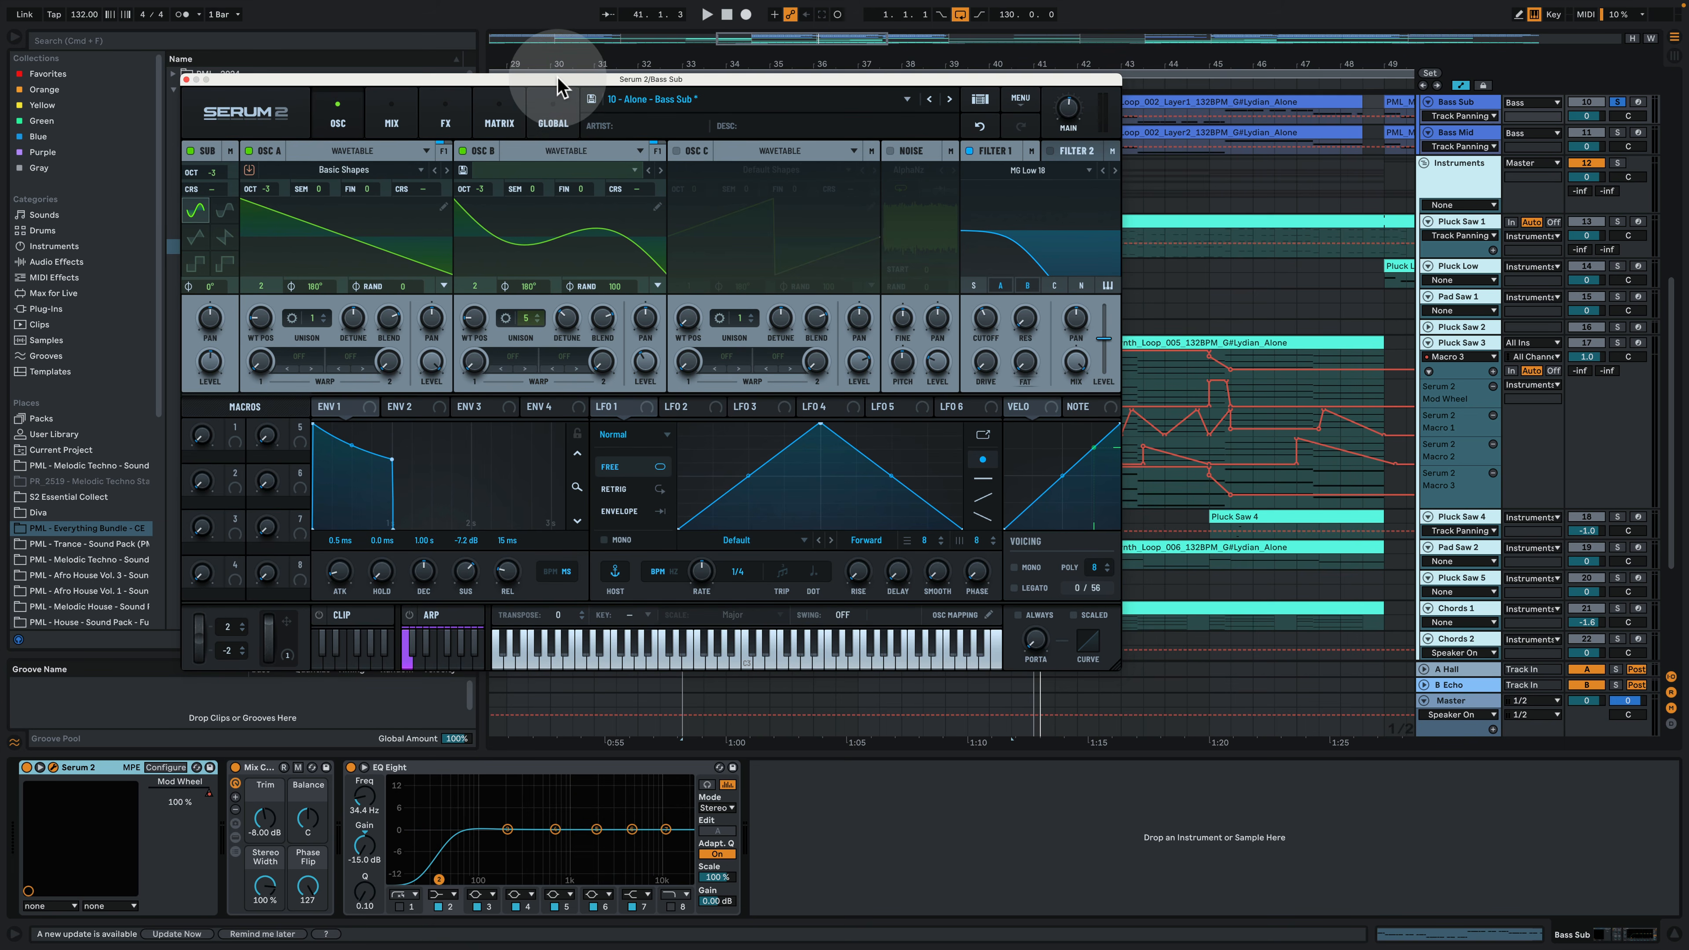
{"action": "key", "text": "space"}
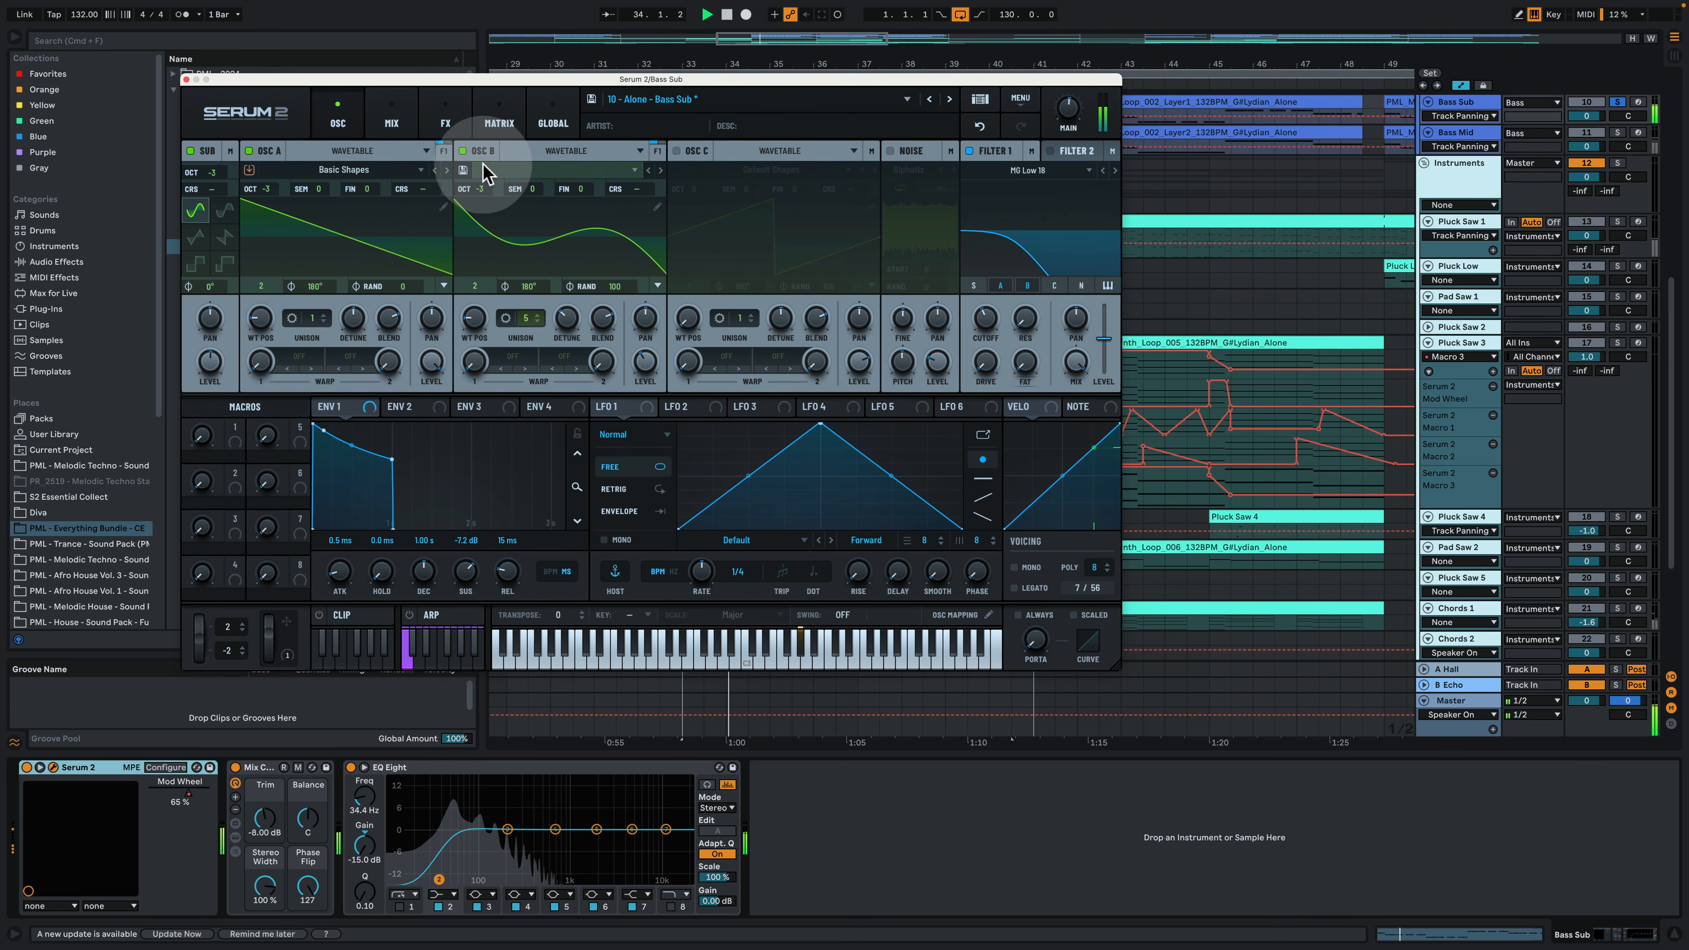
Step: Compare the Bass Sub with OSC A and the Sub oscillator off and on again, and close Serum 2
{"action": "left_click", "coordinate": [249, 150]}
{"action": "left_click", "coordinate": [191, 151]}
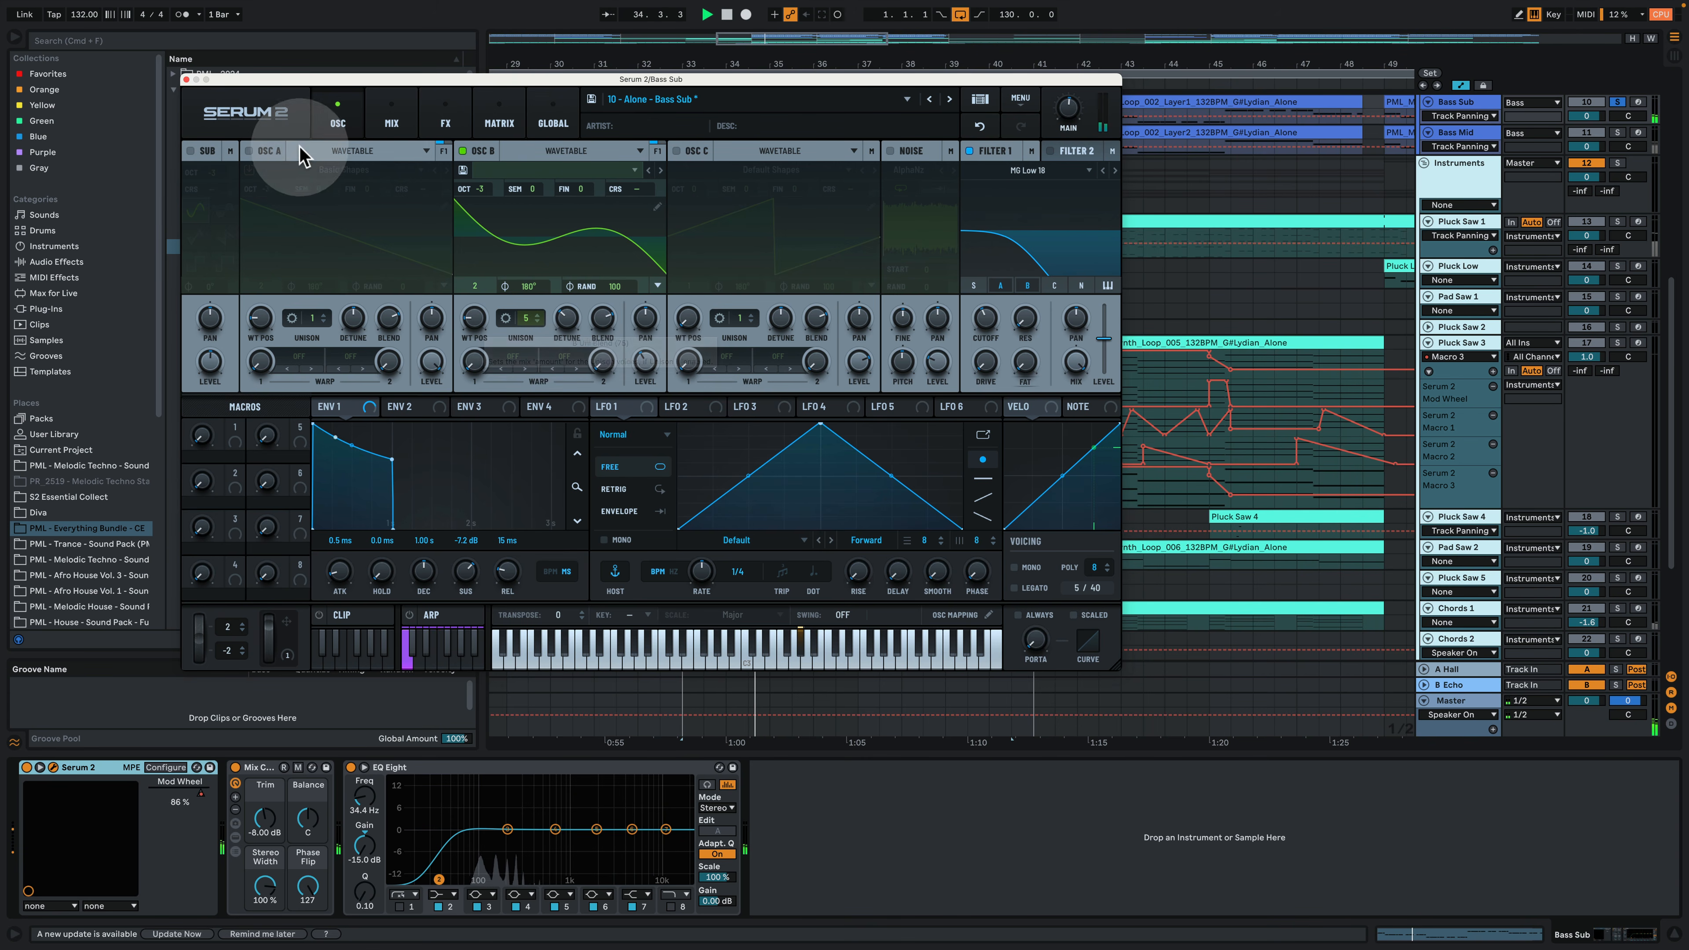
{"action": "left_click", "coordinate": [249, 150]}
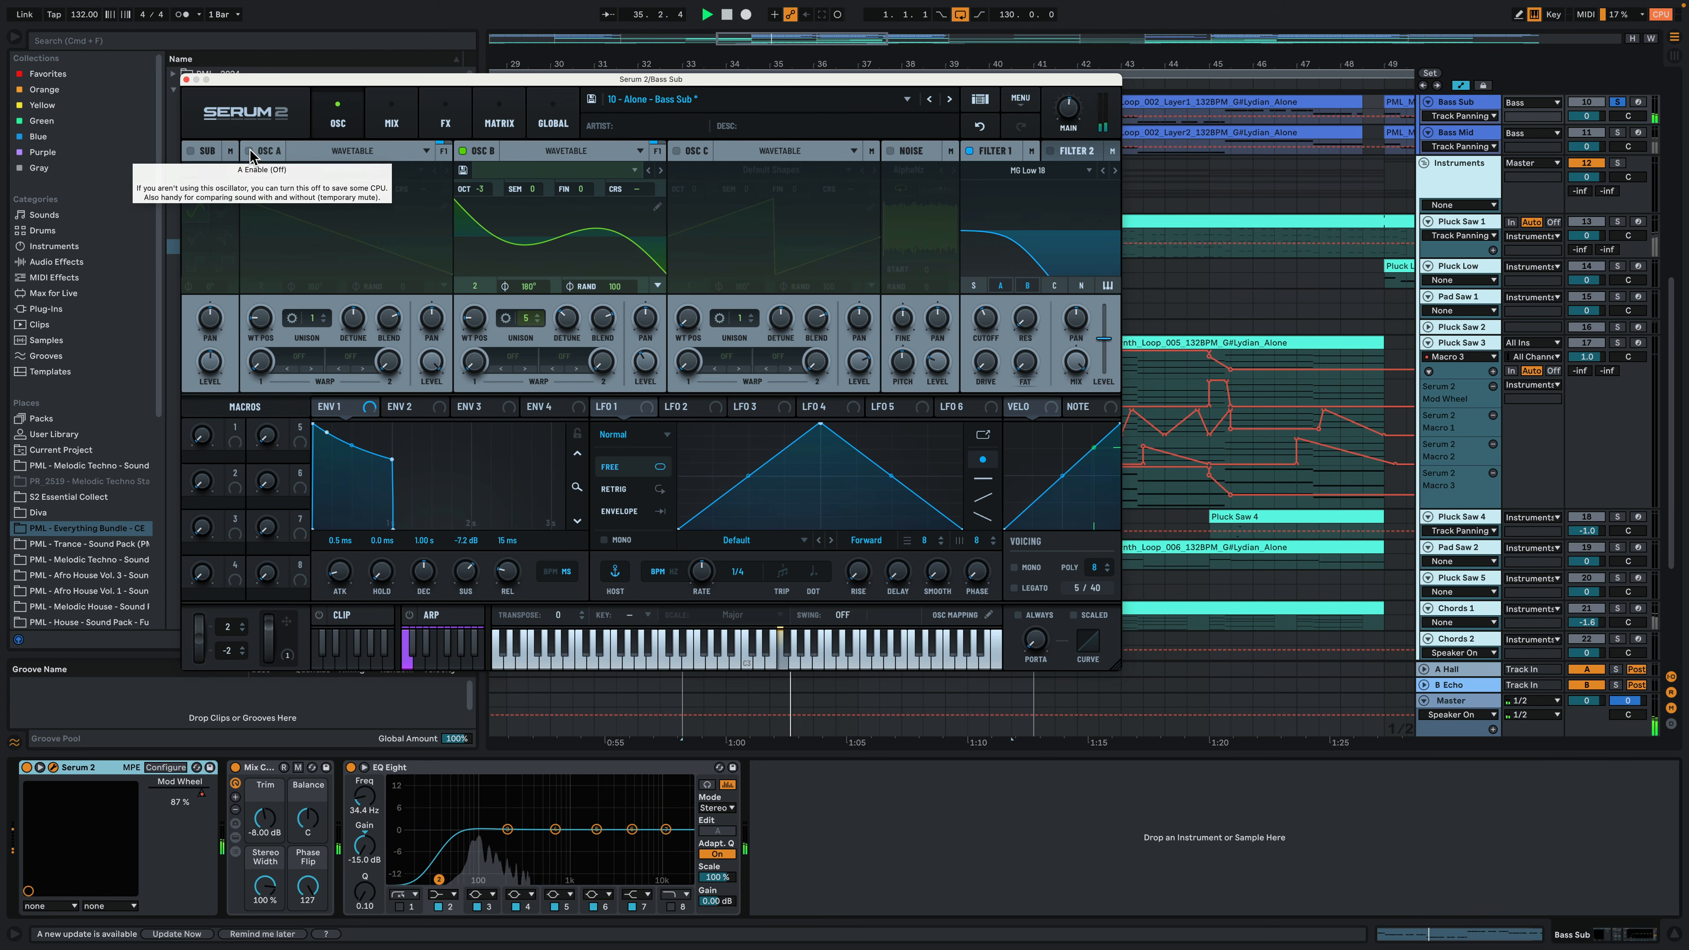
{"action": "left_click", "coordinate": [190, 151]}
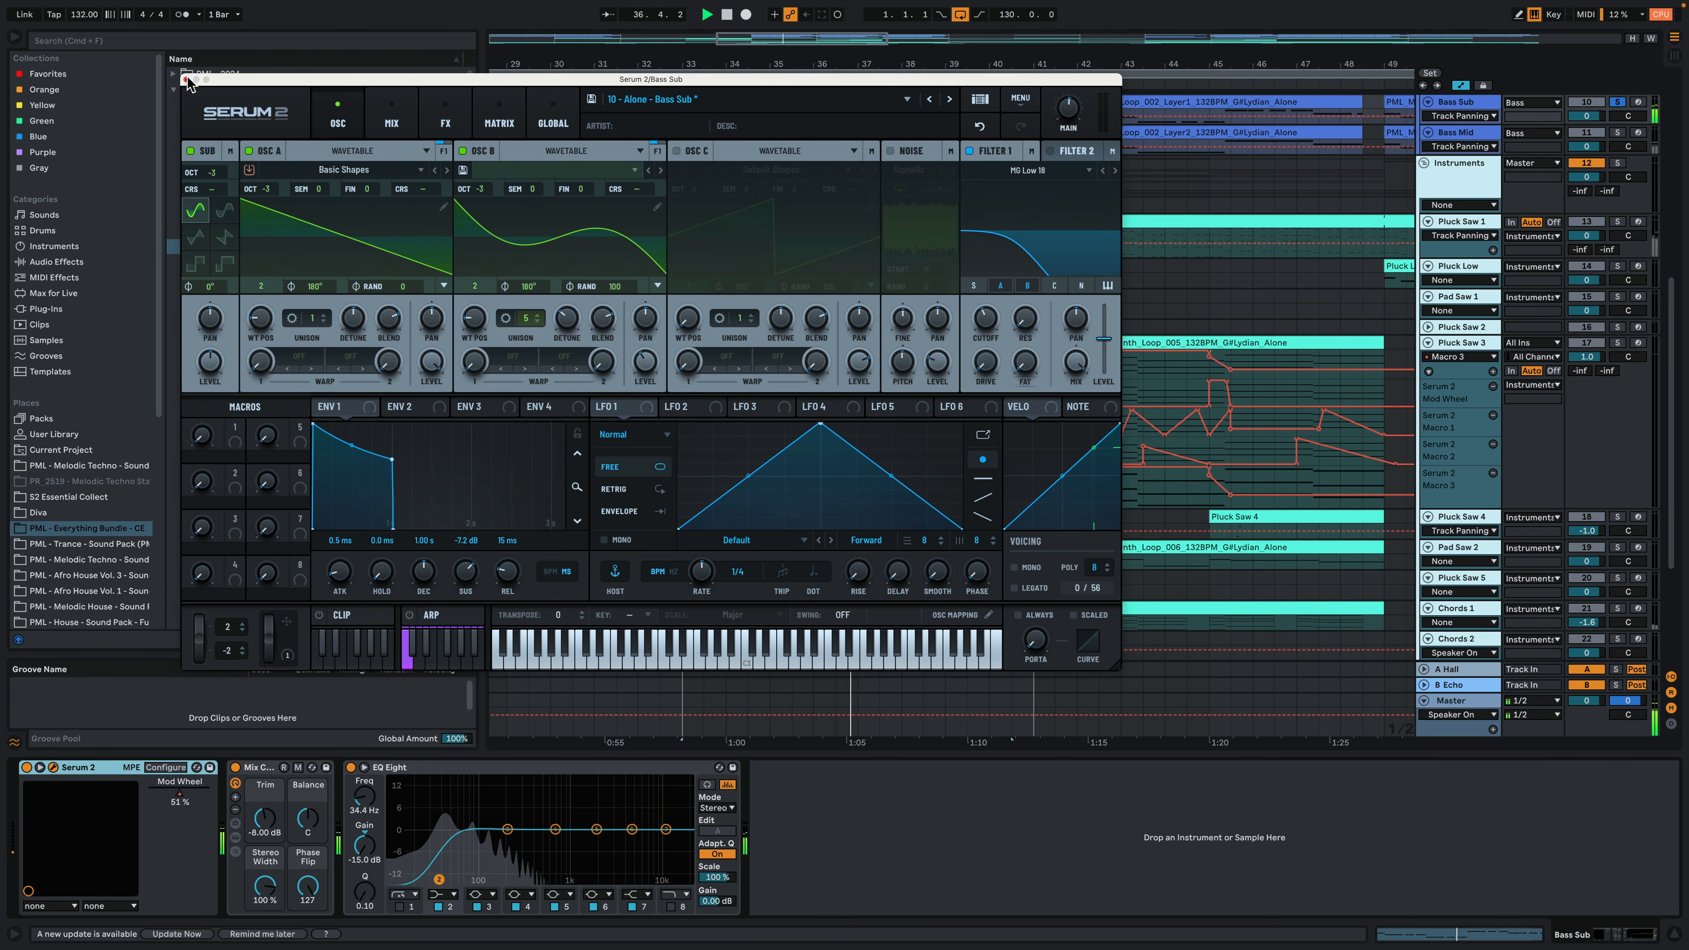
{"action": "left_click", "coordinate": [186, 80]}
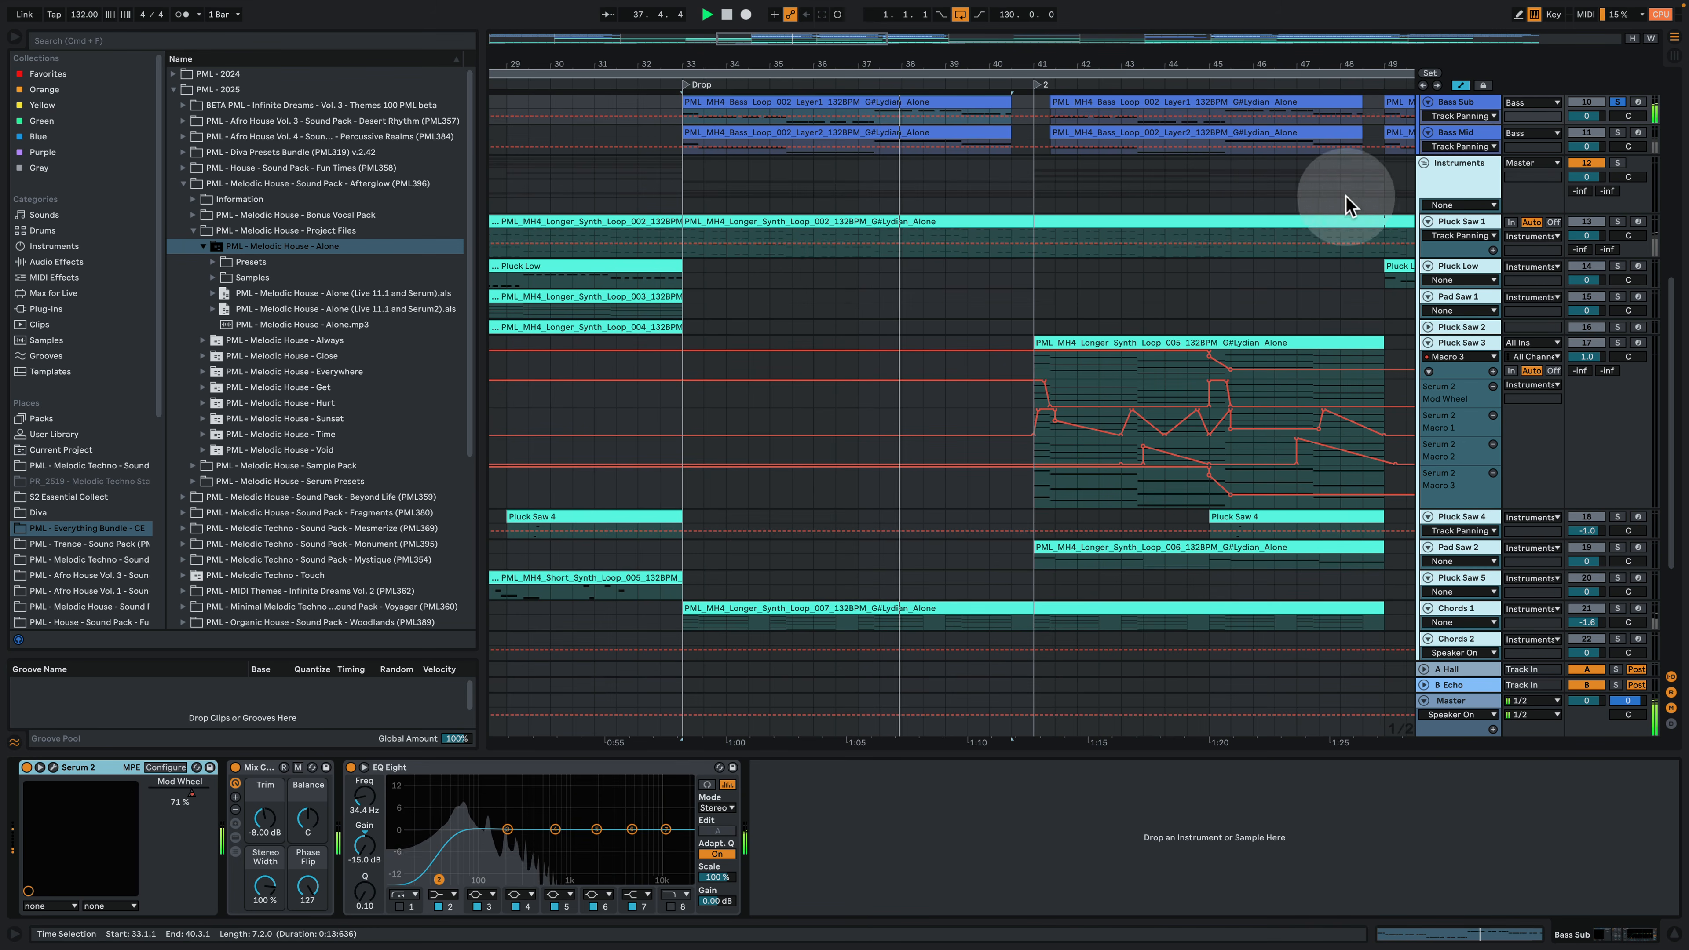
Step: Solo only the Bass Mid track, audition it from the drop, and examine the notes in its MIDI clip
{"action": "scroll", "coordinate": [1475, 173], "scroll_direction": "up", "scroll_amount": 4}
{"action": "left_click", "coordinate": [1463, 238]}
{"action": "left_click", "coordinate": [1618, 239]}
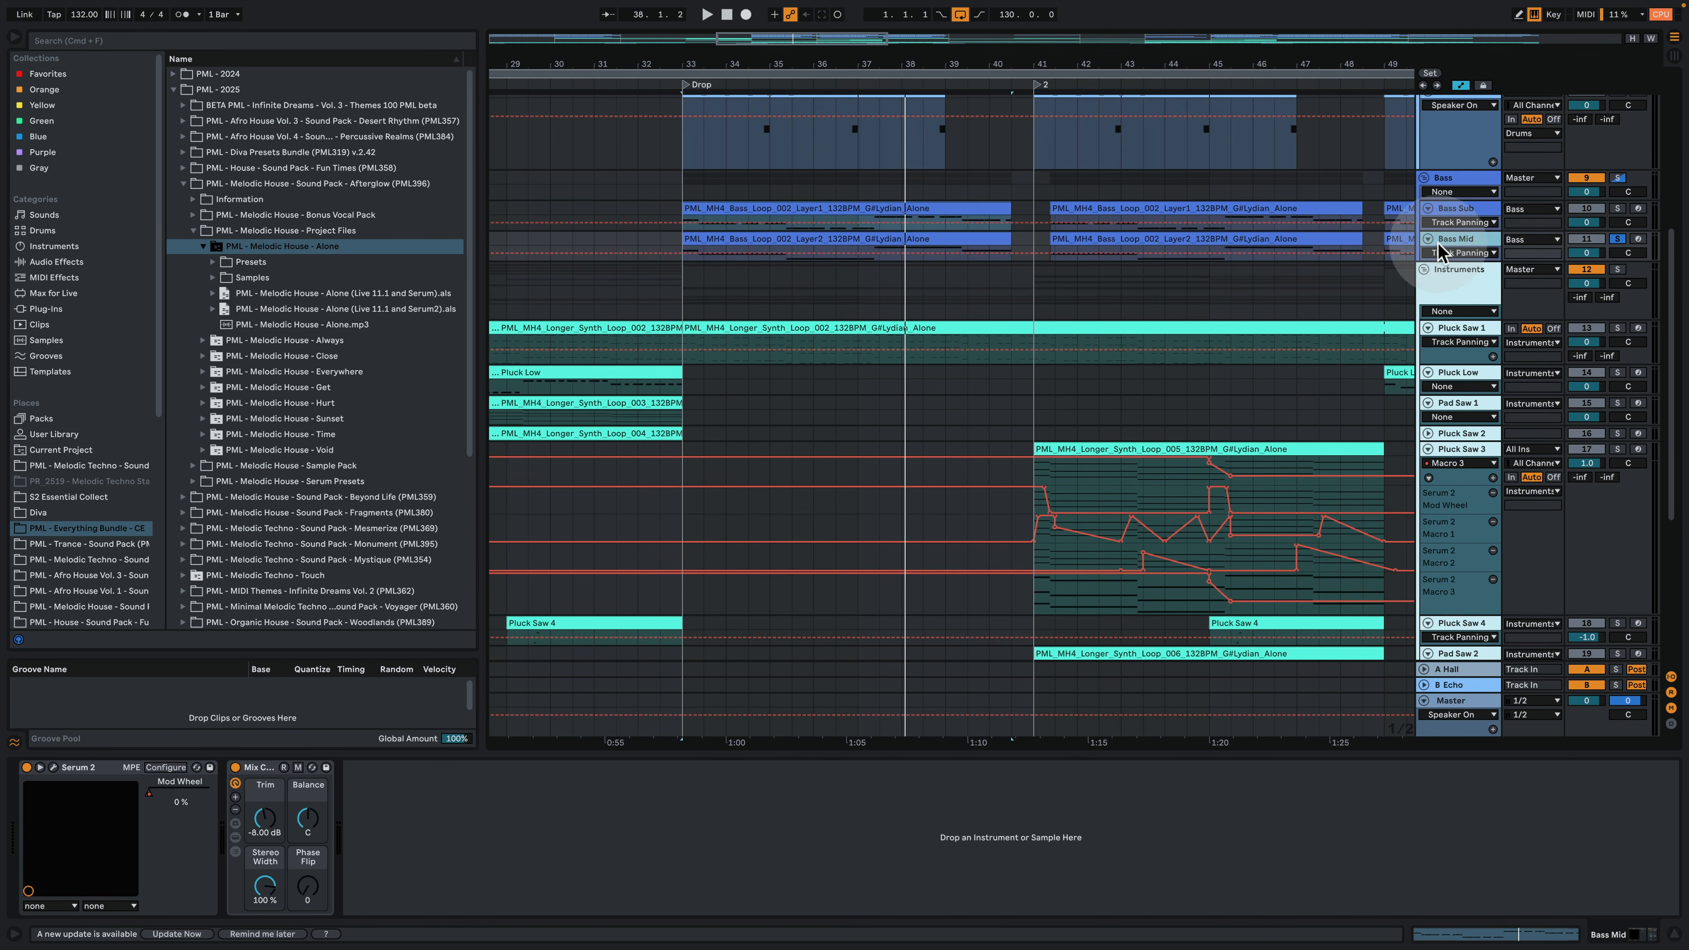
{"action": "key", "text": "space"}
{"action": "double_click", "coordinate": [834, 238]}
{"action": "left_click", "coordinate": [667, 431]}
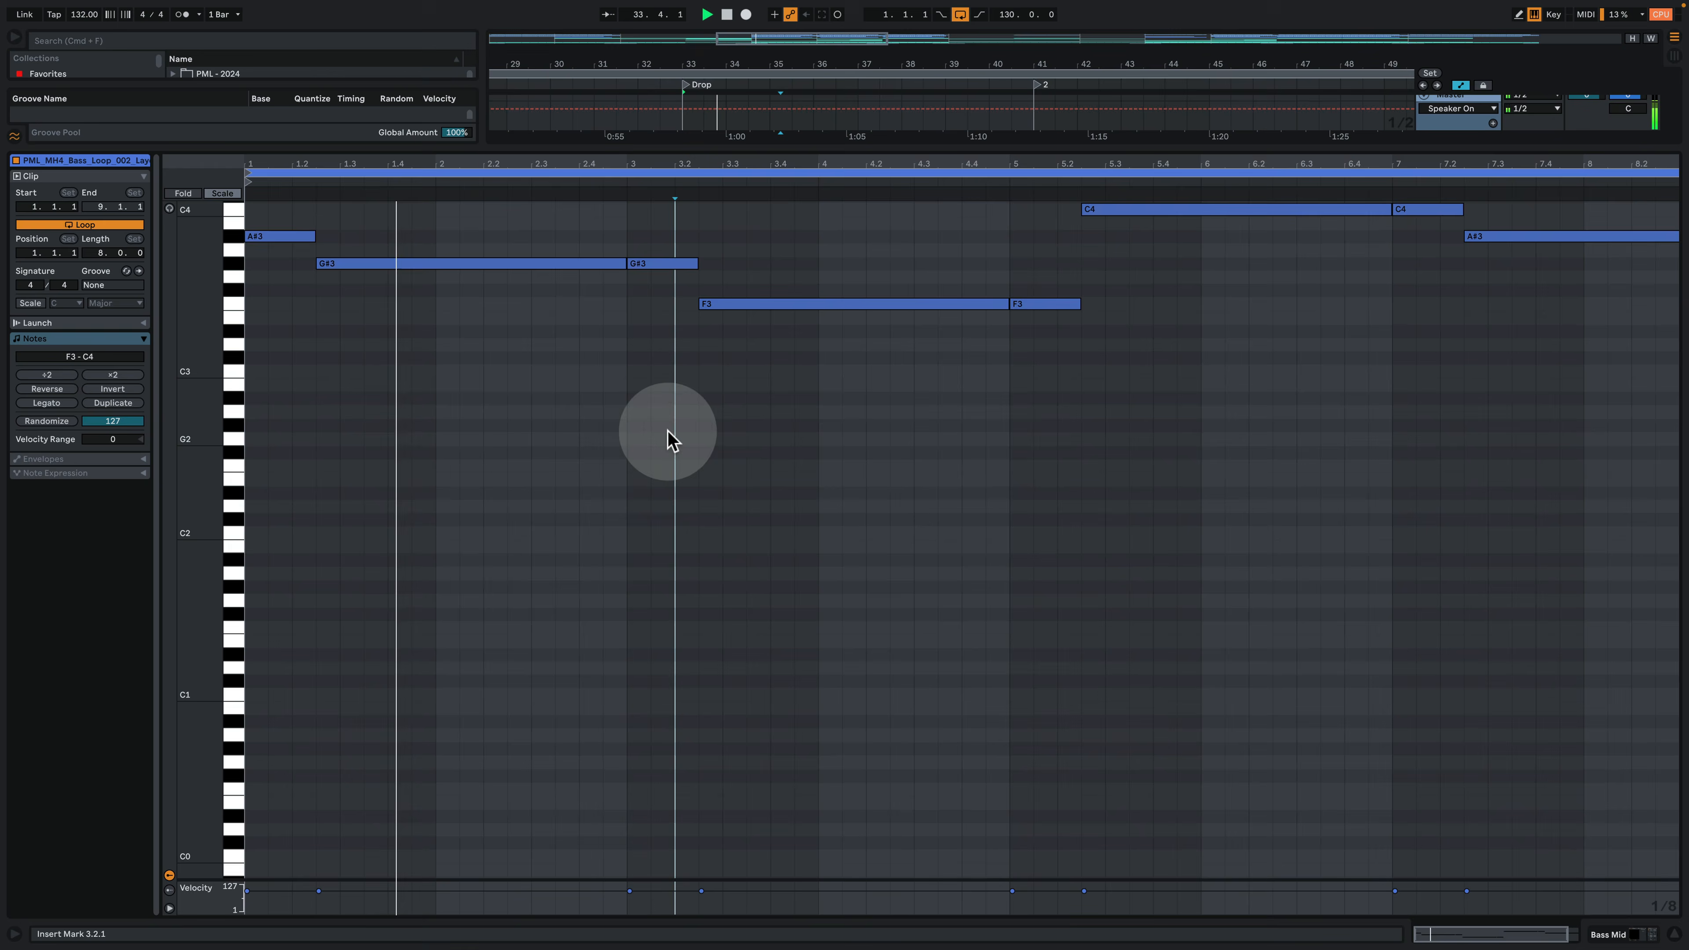
{"action": "scroll", "coordinate": [668, 439], "scroll_direction": "up", "scroll_amount": 4}
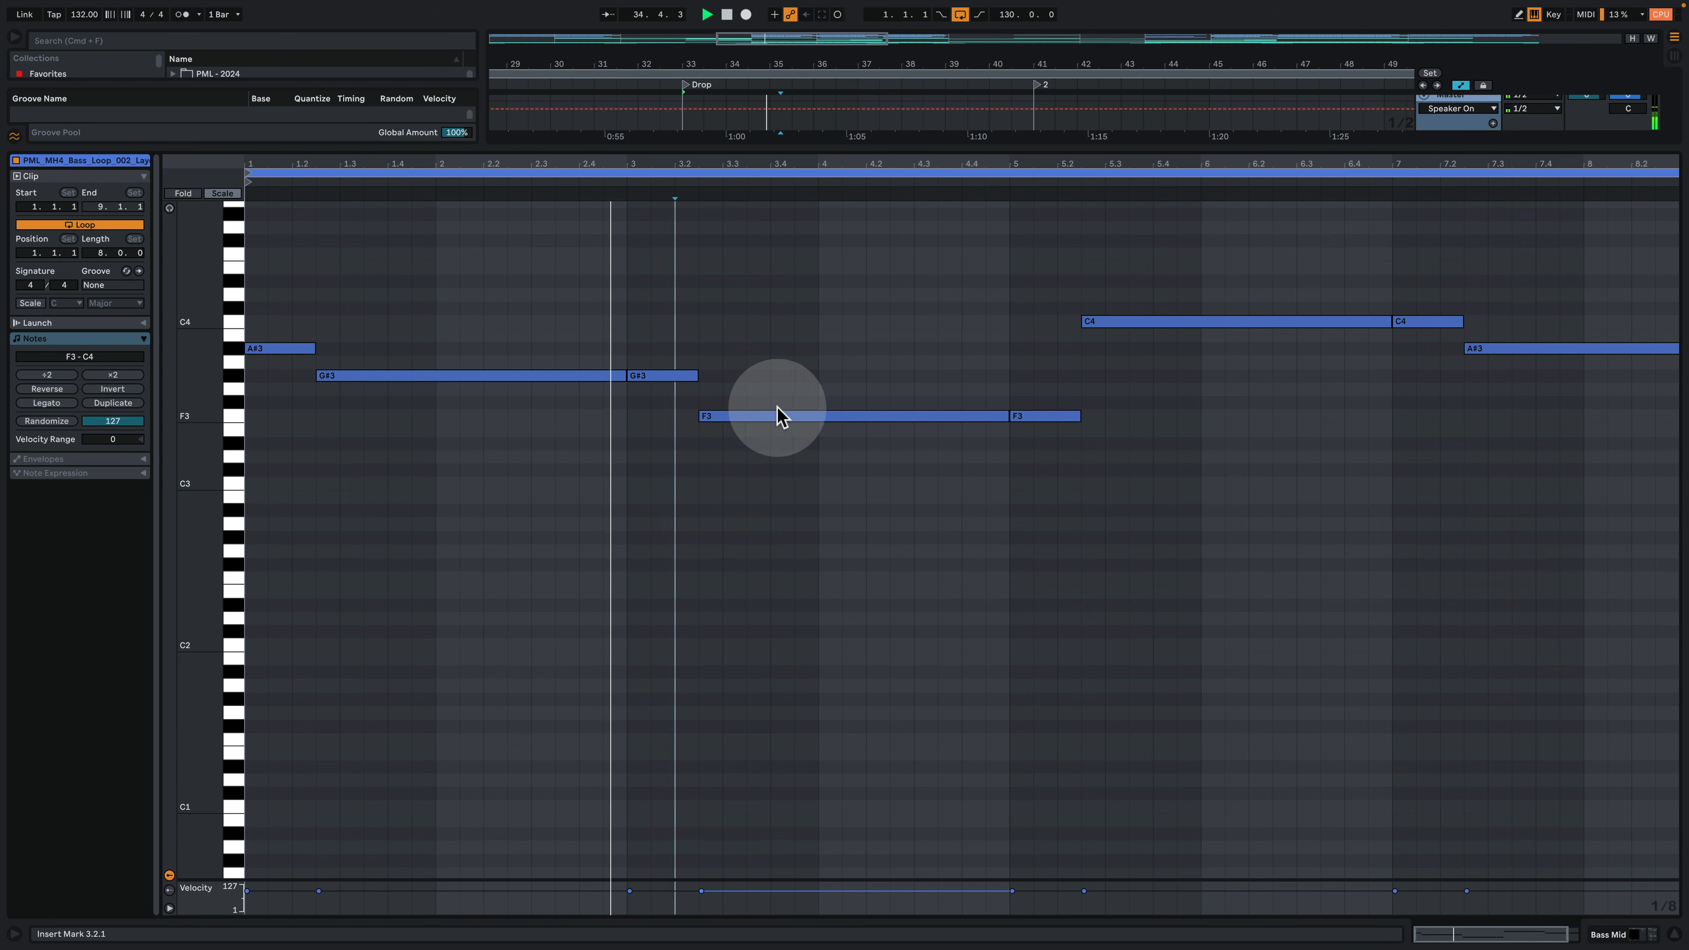
Step: Open the Bass Mid's Serum 2 instrument and examine its oscillator settings and Envelope 1 while auditioning the track
{"action": "left_click", "coordinate": [1616, 934]}
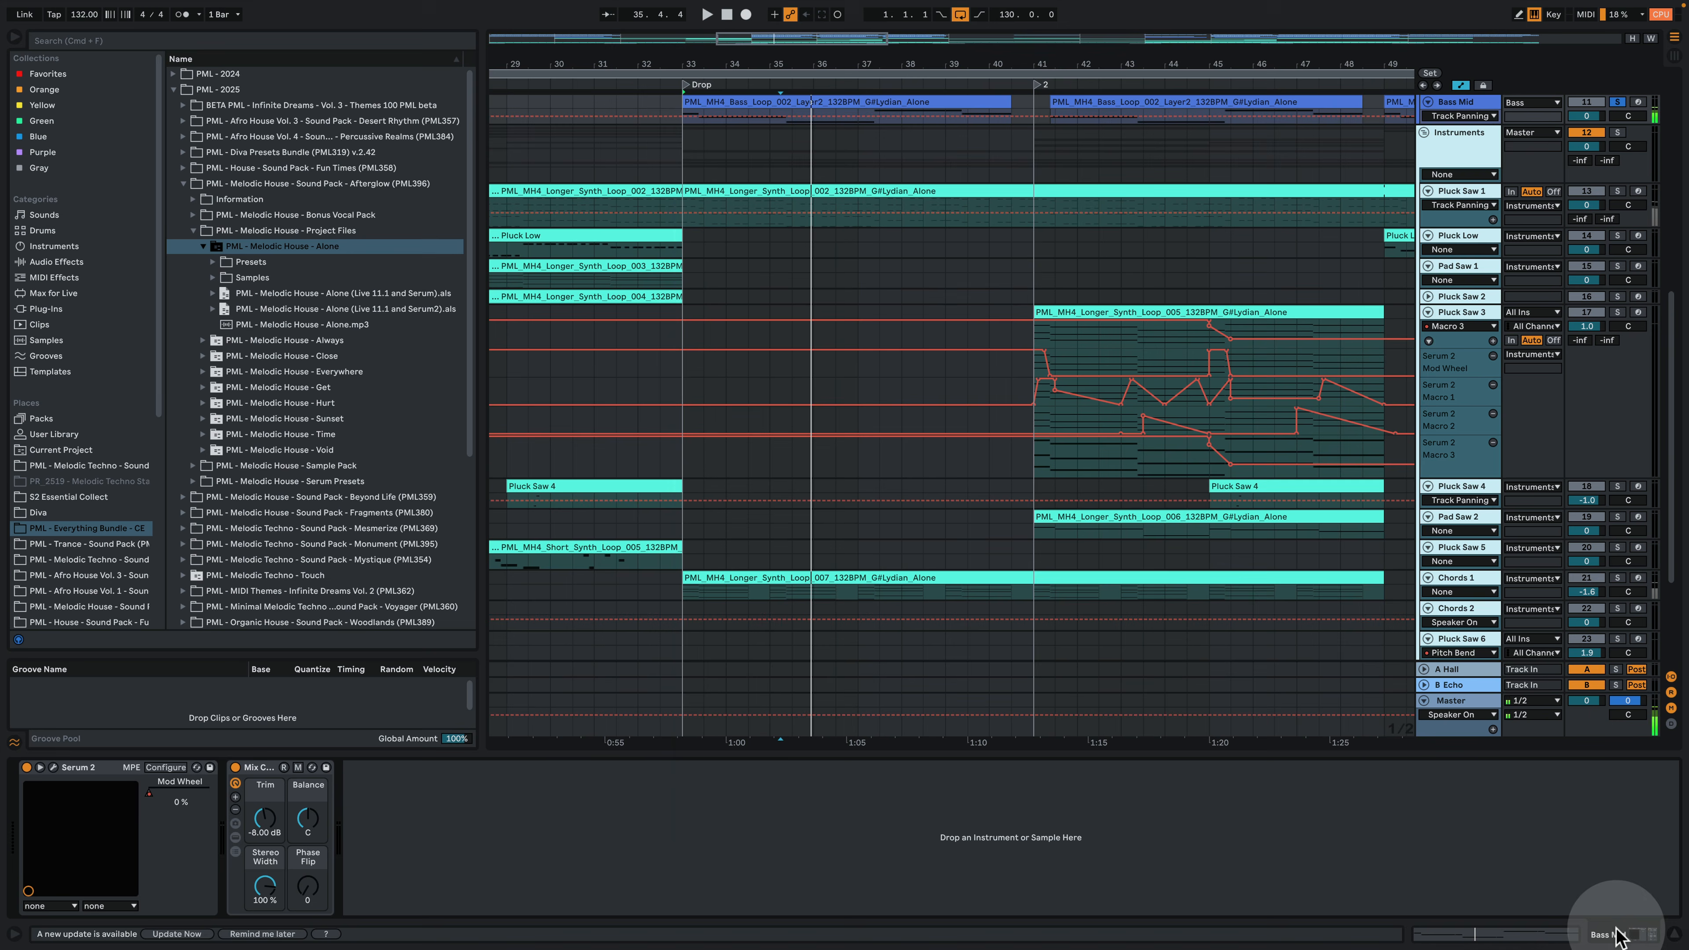
{"action": "left_click", "coordinate": [53, 767]}
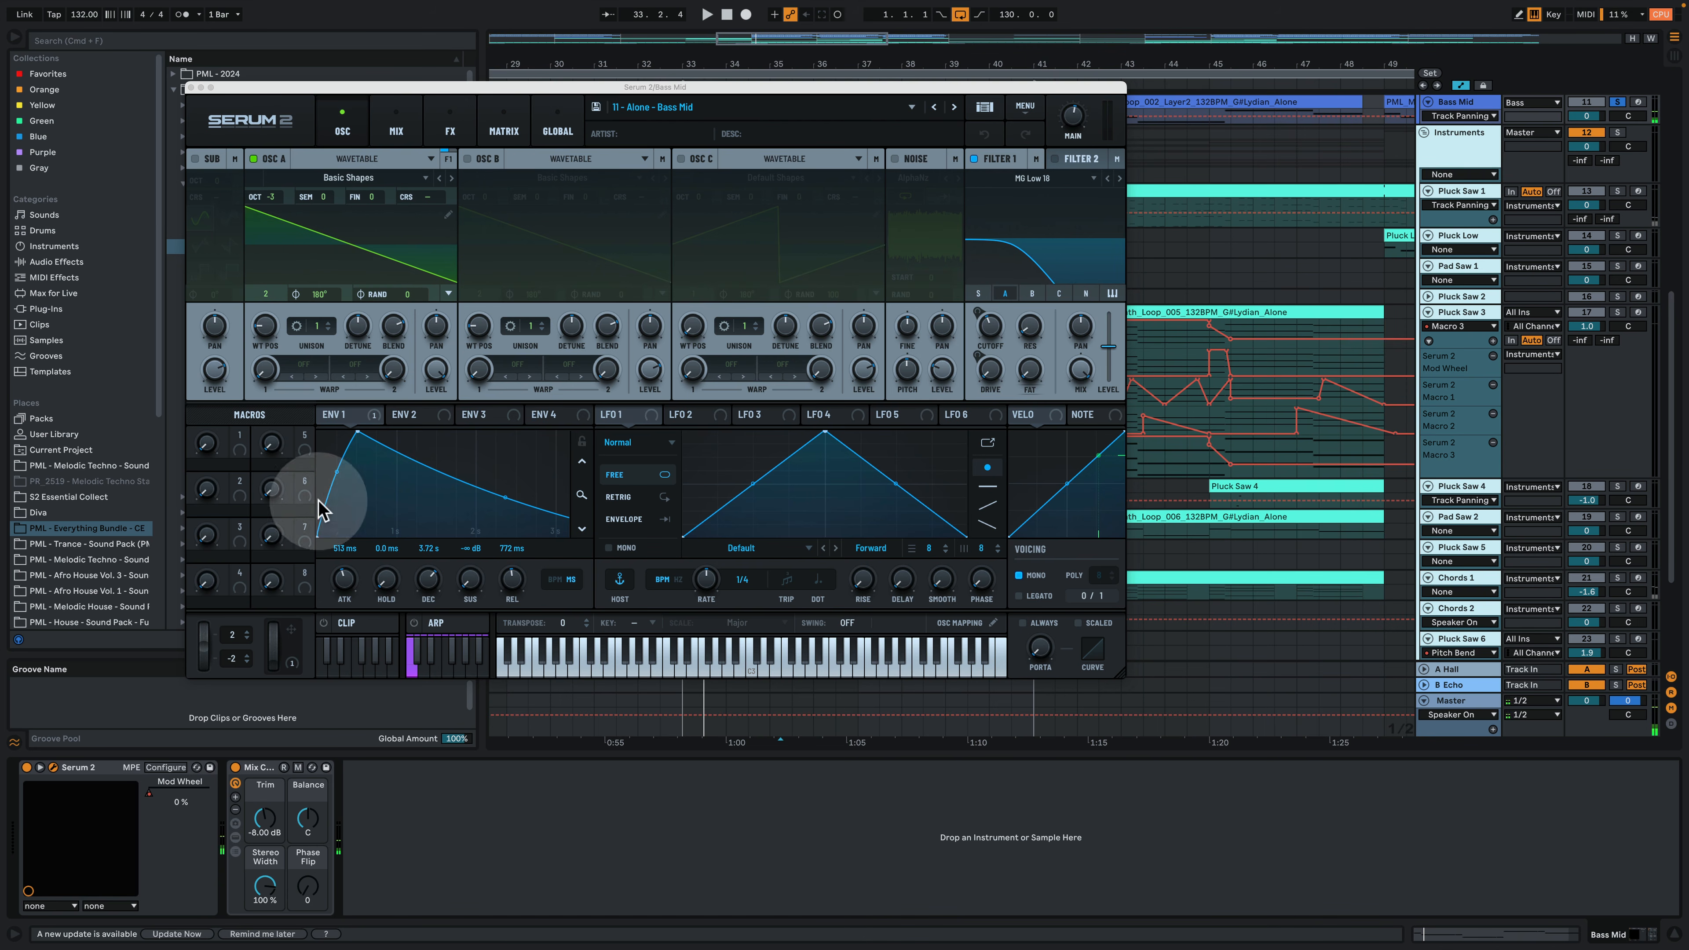
{"action": "left_click", "coordinate": [335, 423]}
{"action": "key", "text": "space"}
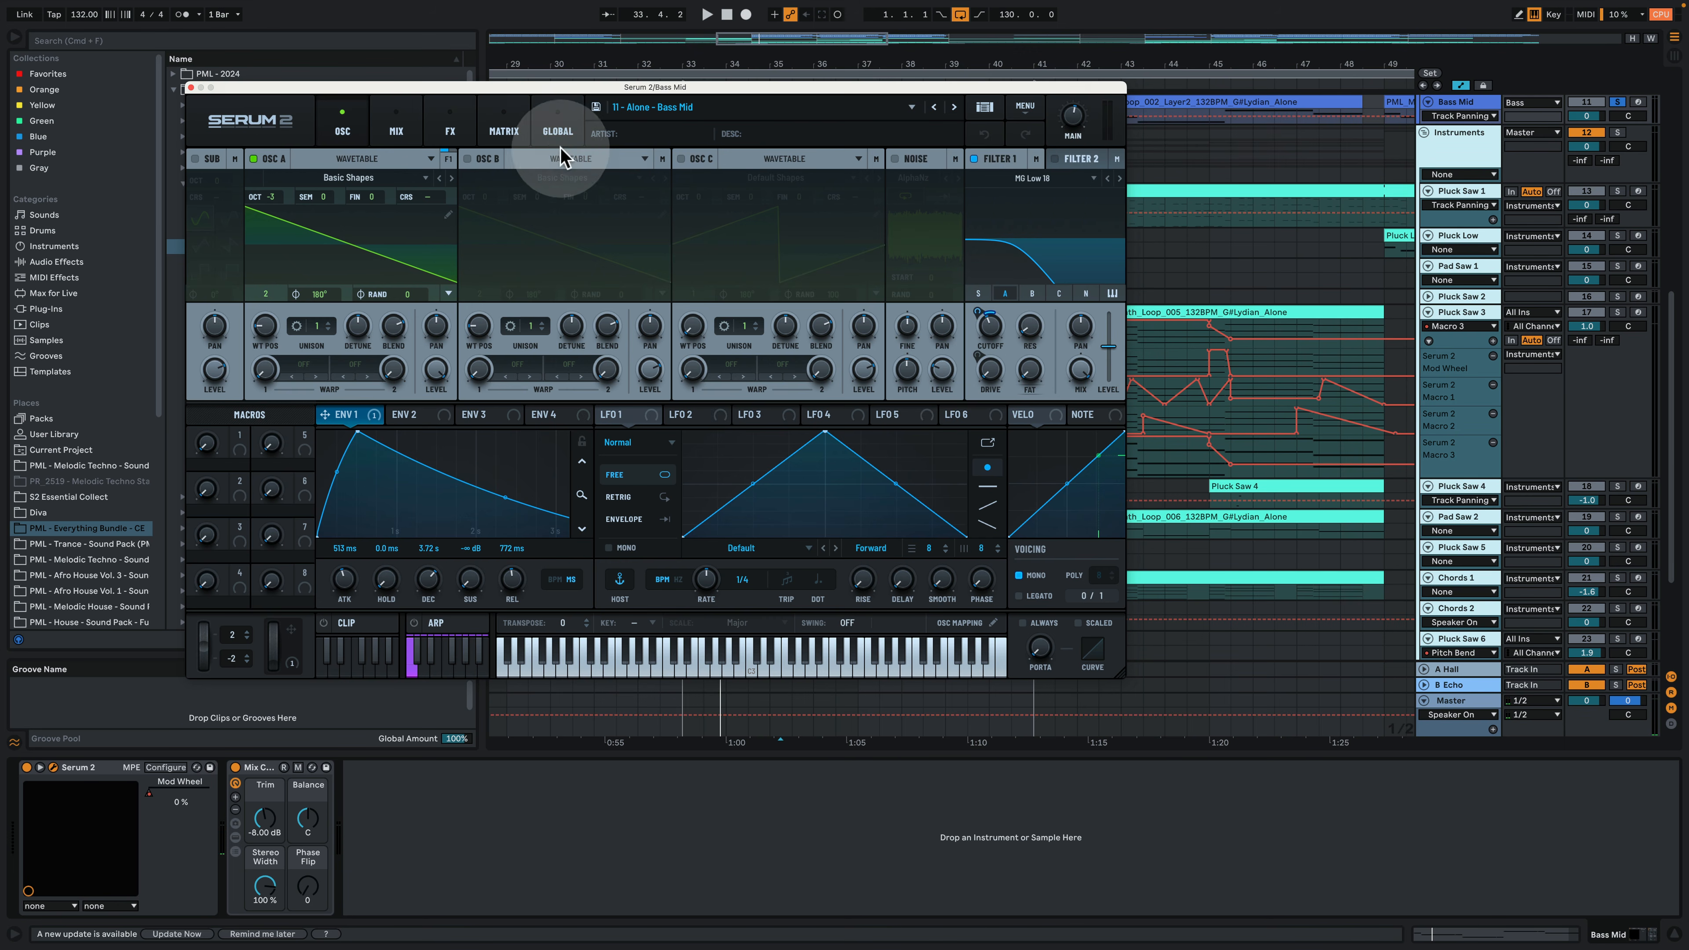
Step: Examine the Bass Mid patch's Equalizer effect and its modulation matrix
{"action": "left_click", "coordinate": [450, 129]}
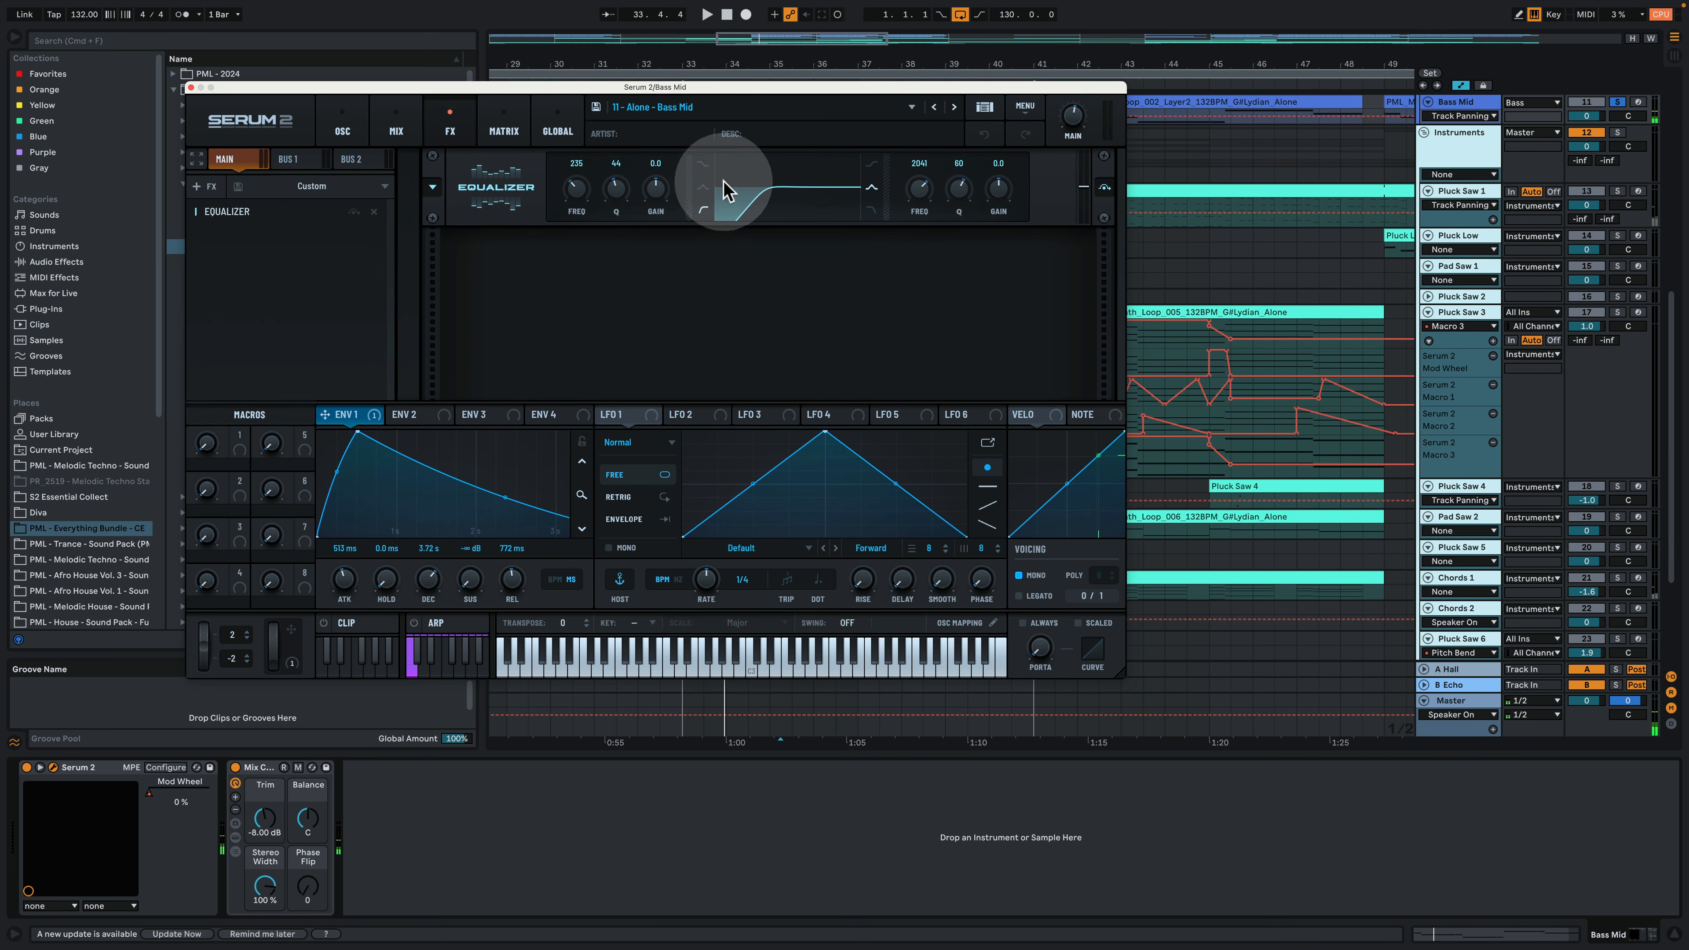
{"action": "left_click", "coordinate": [526, 133]}
{"action": "left_click", "coordinate": [452, 214]}
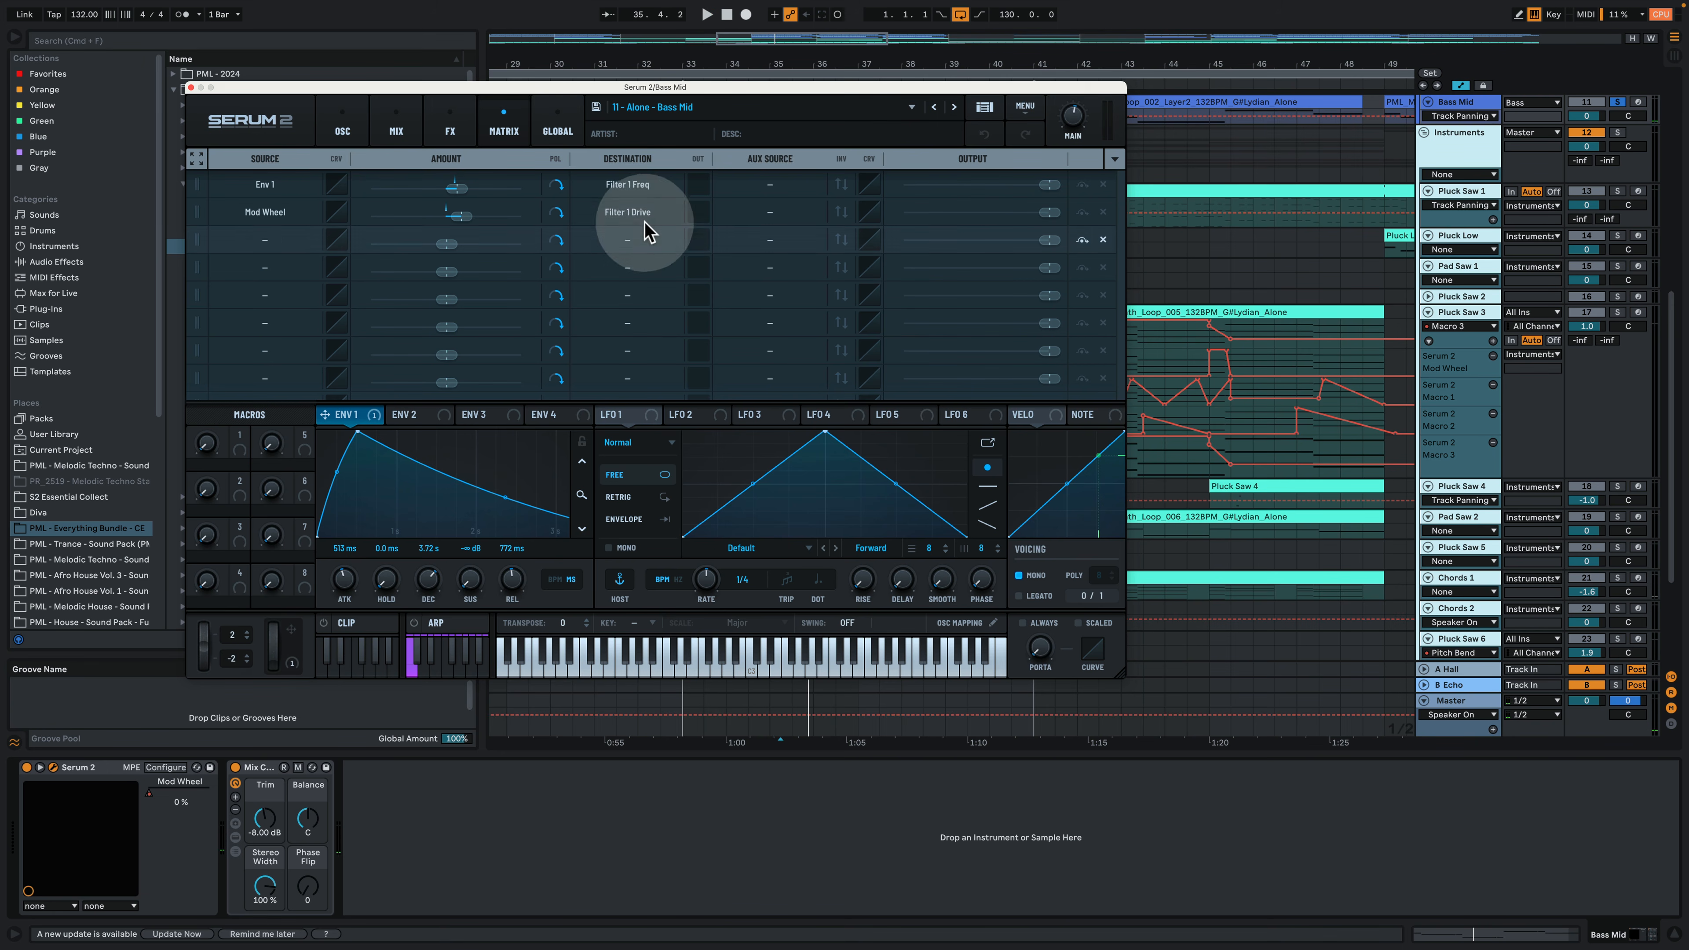
Step: Try out the mod wheel on the playing Bass Mid, review its oscillator and effects pages, and close Serum 2
{"action": "mouse_move", "coordinate": [274, 671]}
{"action": "left_mouse_down"}
{"action": "mouse_move", "coordinate": [347, 378]}
{"action": "mouse_move", "coordinate": [287, 676]}
{"action": "left_mouse_up"}
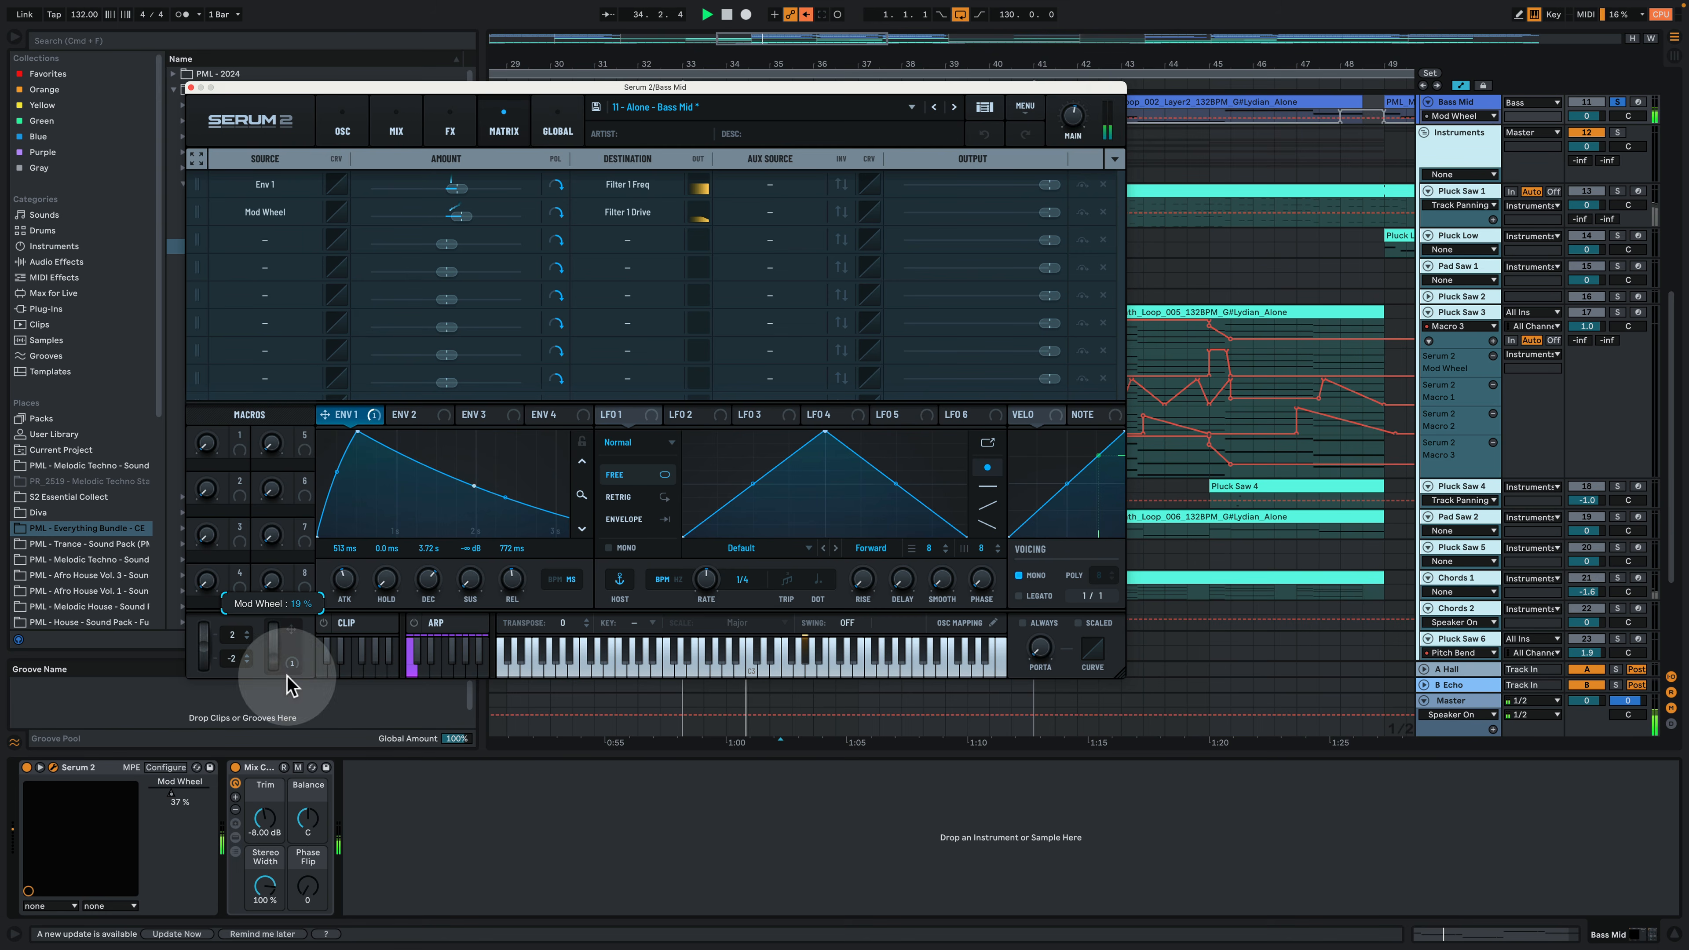
{"action": "left_click", "coordinate": [356, 124]}
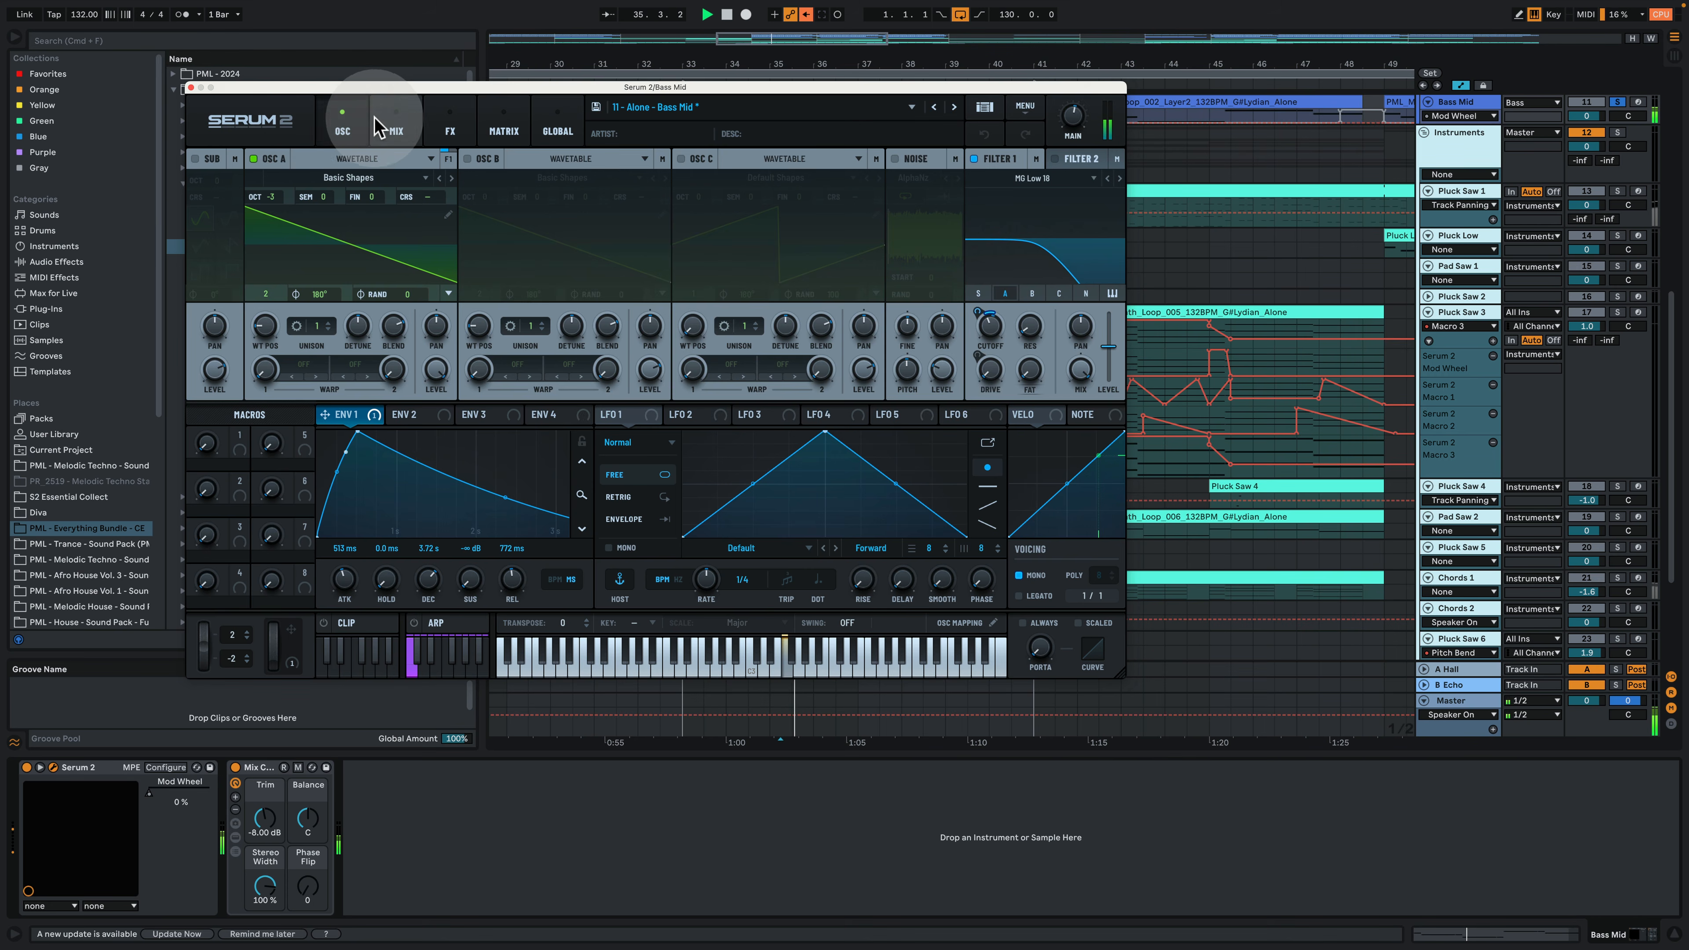
{"action": "left_click", "coordinate": [392, 128]}
{"action": "left_click", "coordinate": [453, 126]}
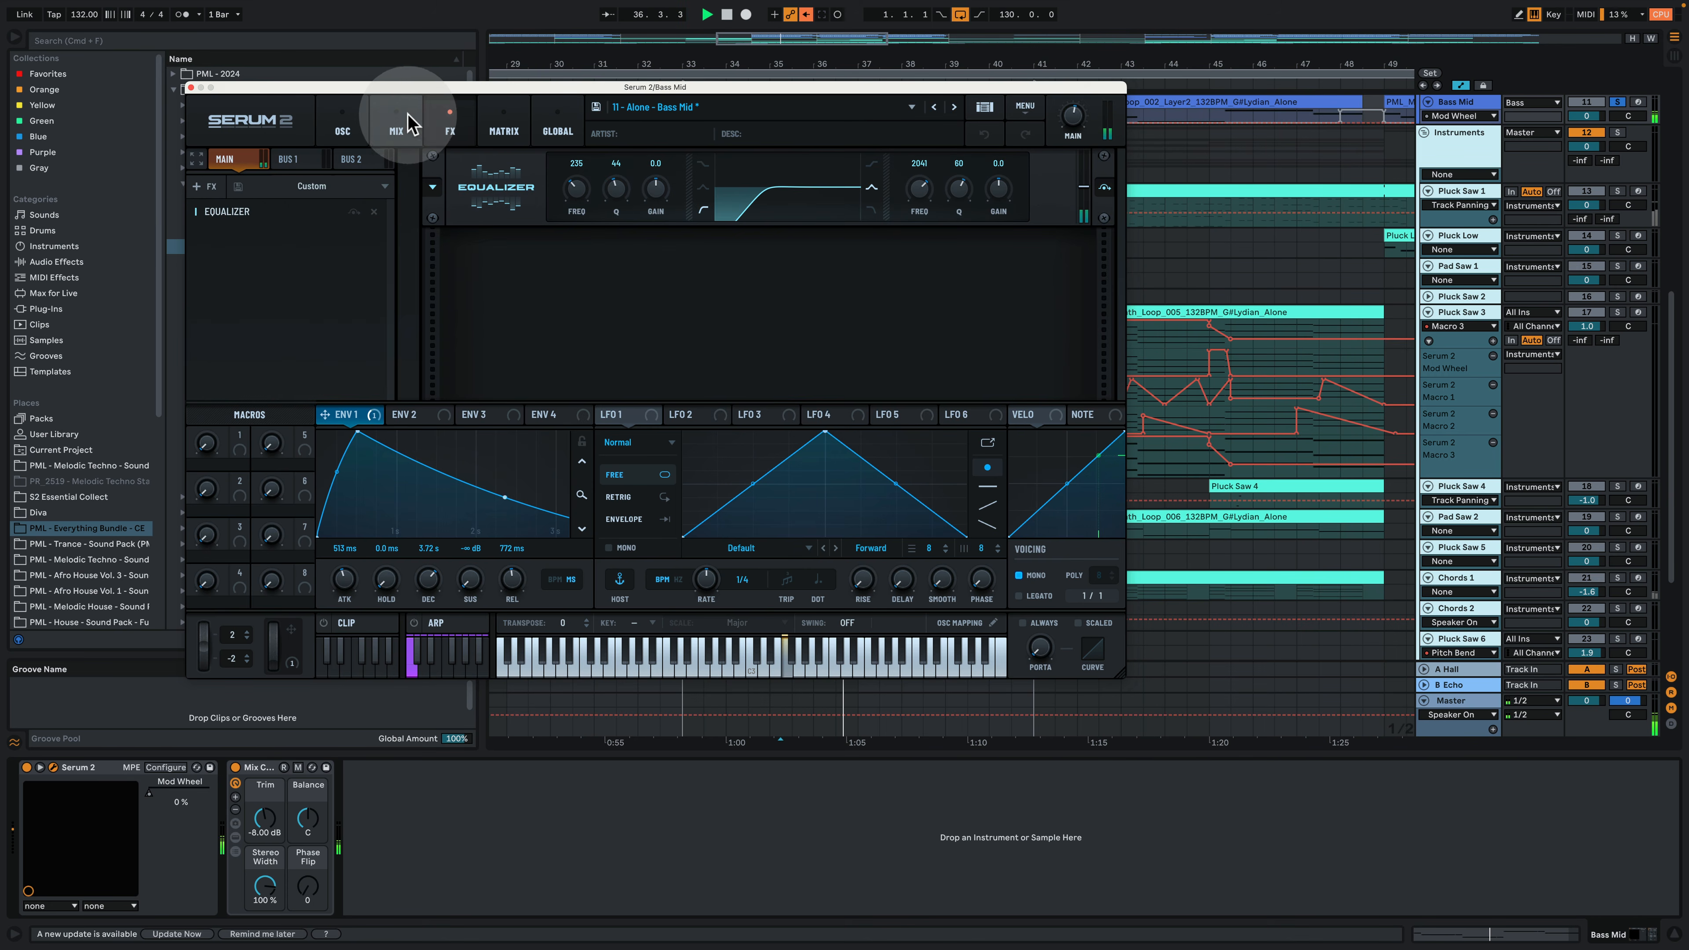
{"action": "left_click", "coordinate": [191, 88]}
Step: Add Bass Sub to the Bass Mid solo, audition both from bar 33, and re-enable the overridden automation
{"action": "scroll", "coordinate": [1596, 200], "scroll_direction": "up", "scroll_amount": 5}
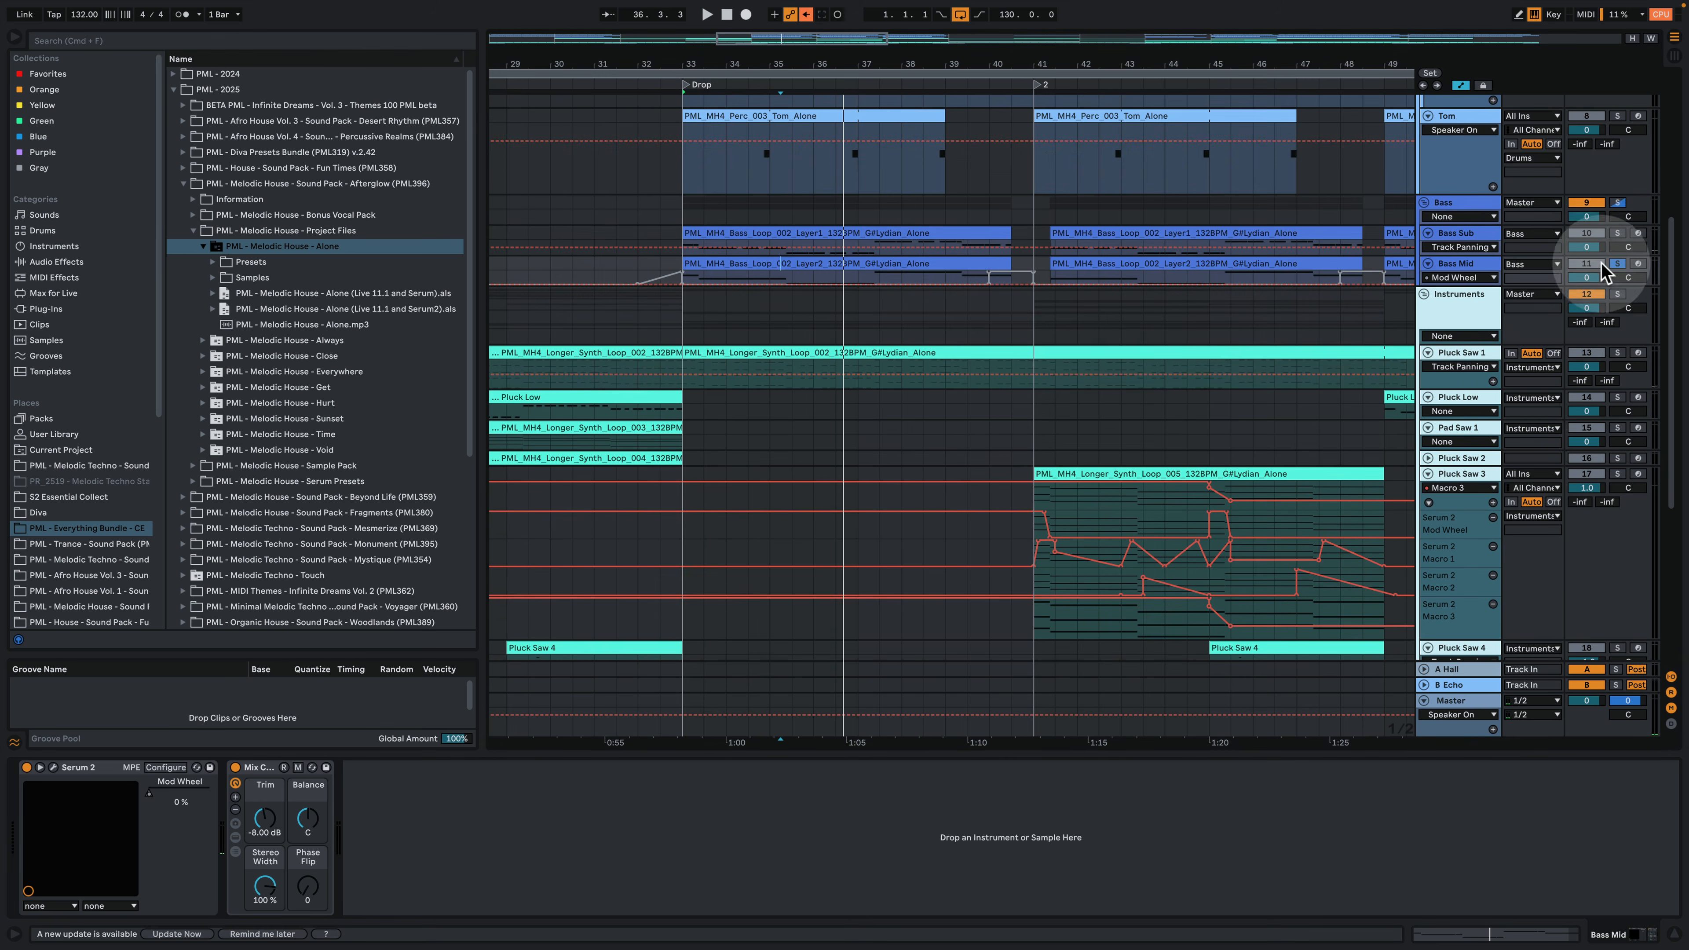
{"action": "key", "text": "space"}
{"action": "left_click", "coordinate": [1617, 233]}
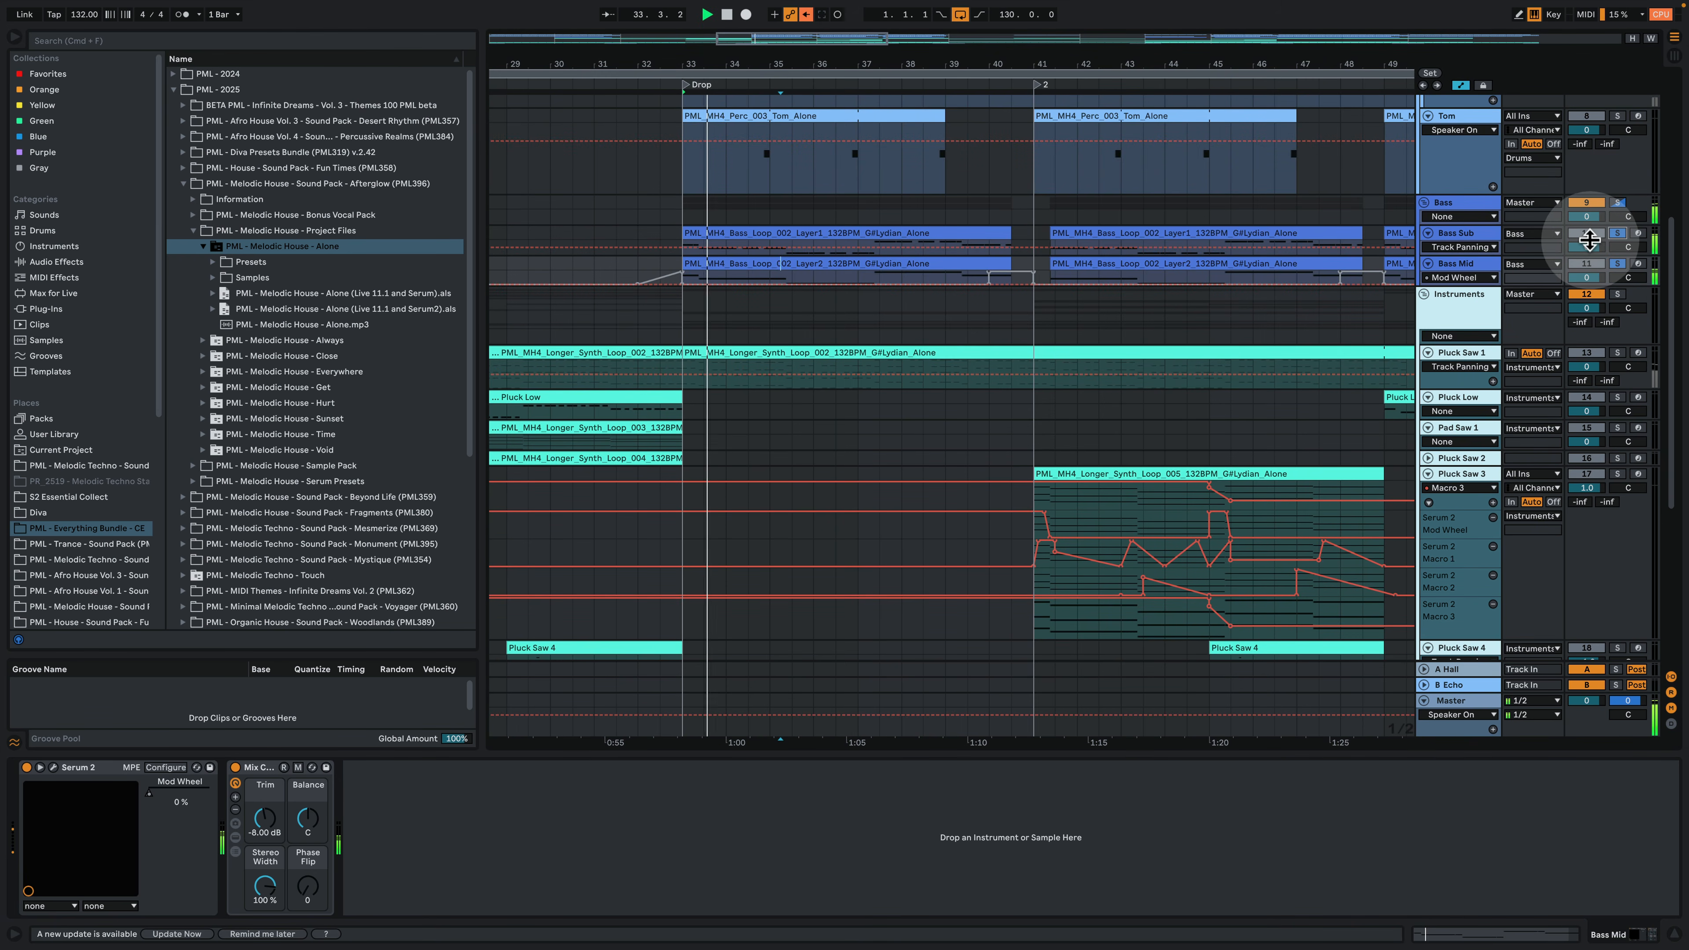
{"action": "left_click", "coordinate": [806, 14]}
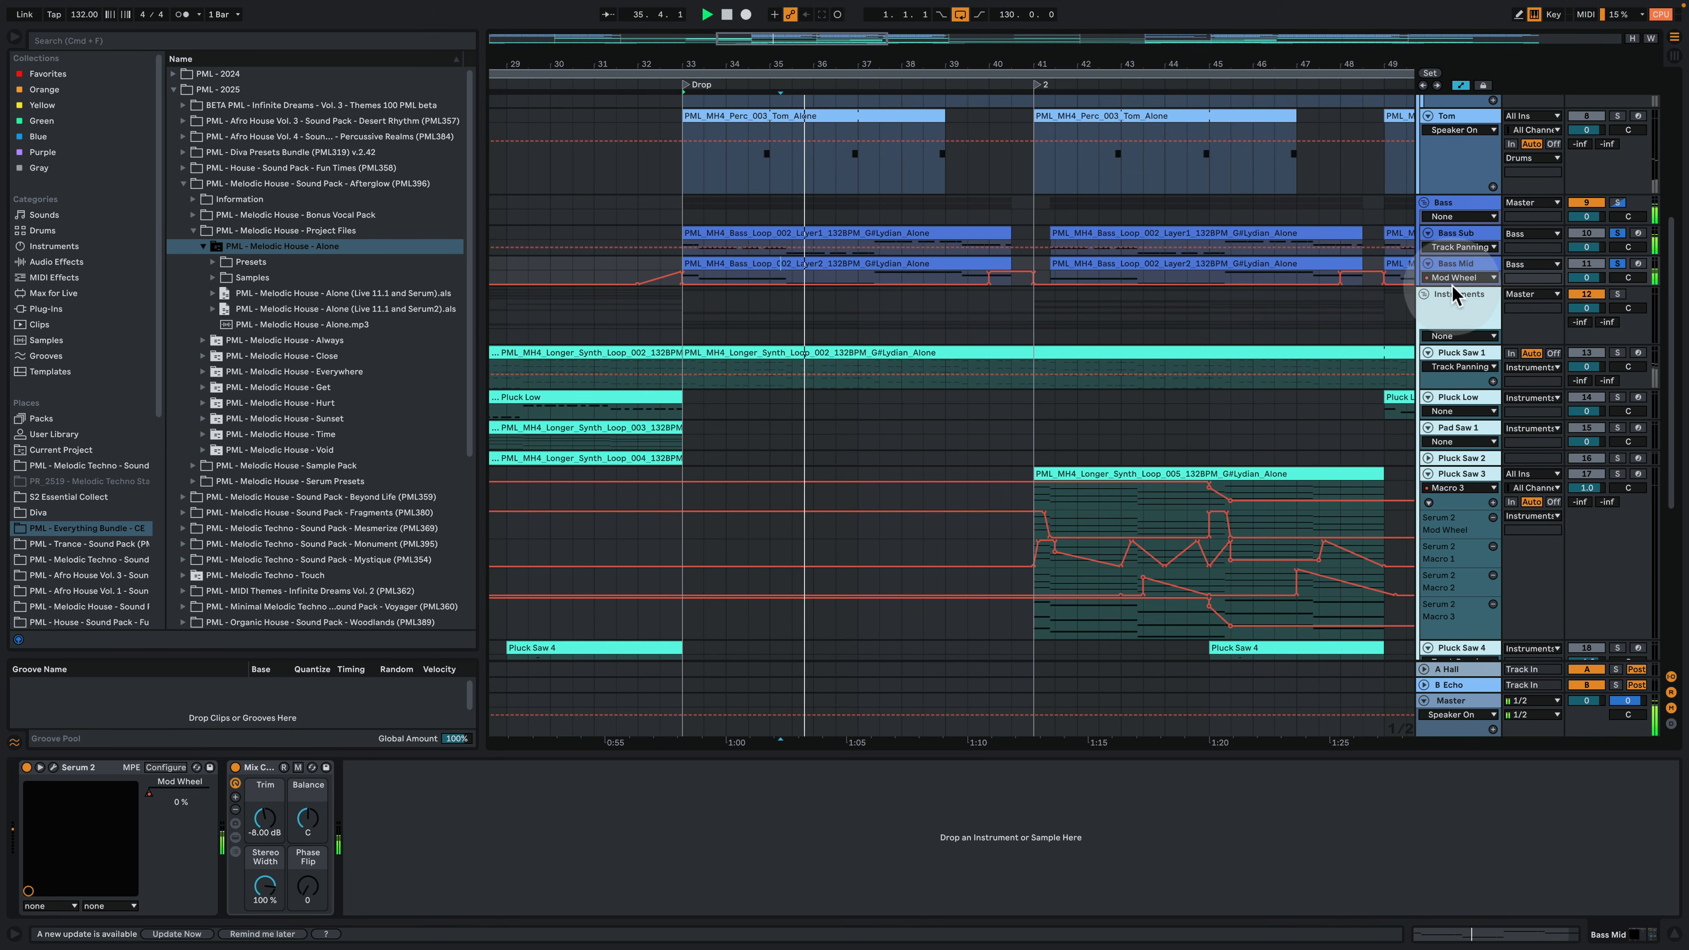
Step: Enlarge the Bass Mid track to show its Mod Wheel automation and audition both basses from 39.3.1
{"action": "left_click_drag", "start_coordinate": [1453, 292], "coordinate": [1455, 378]}
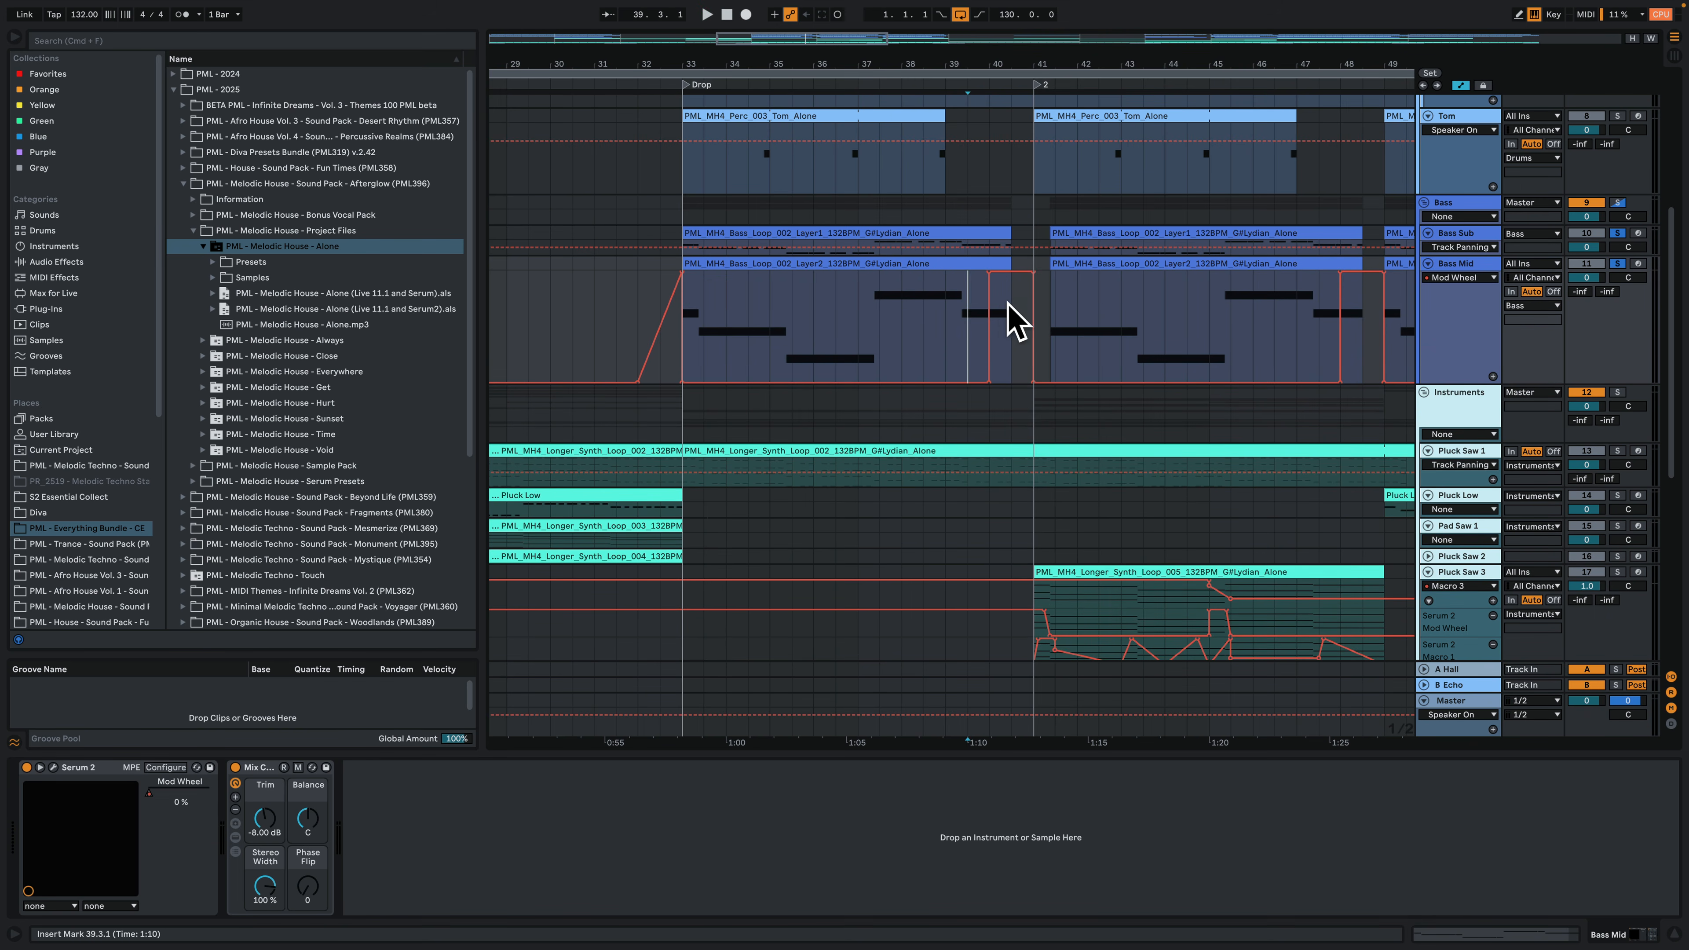
{"action": "left_click", "coordinate": [974, 316]}
{"action": "left_click", "coordinate": [1047, 293]}
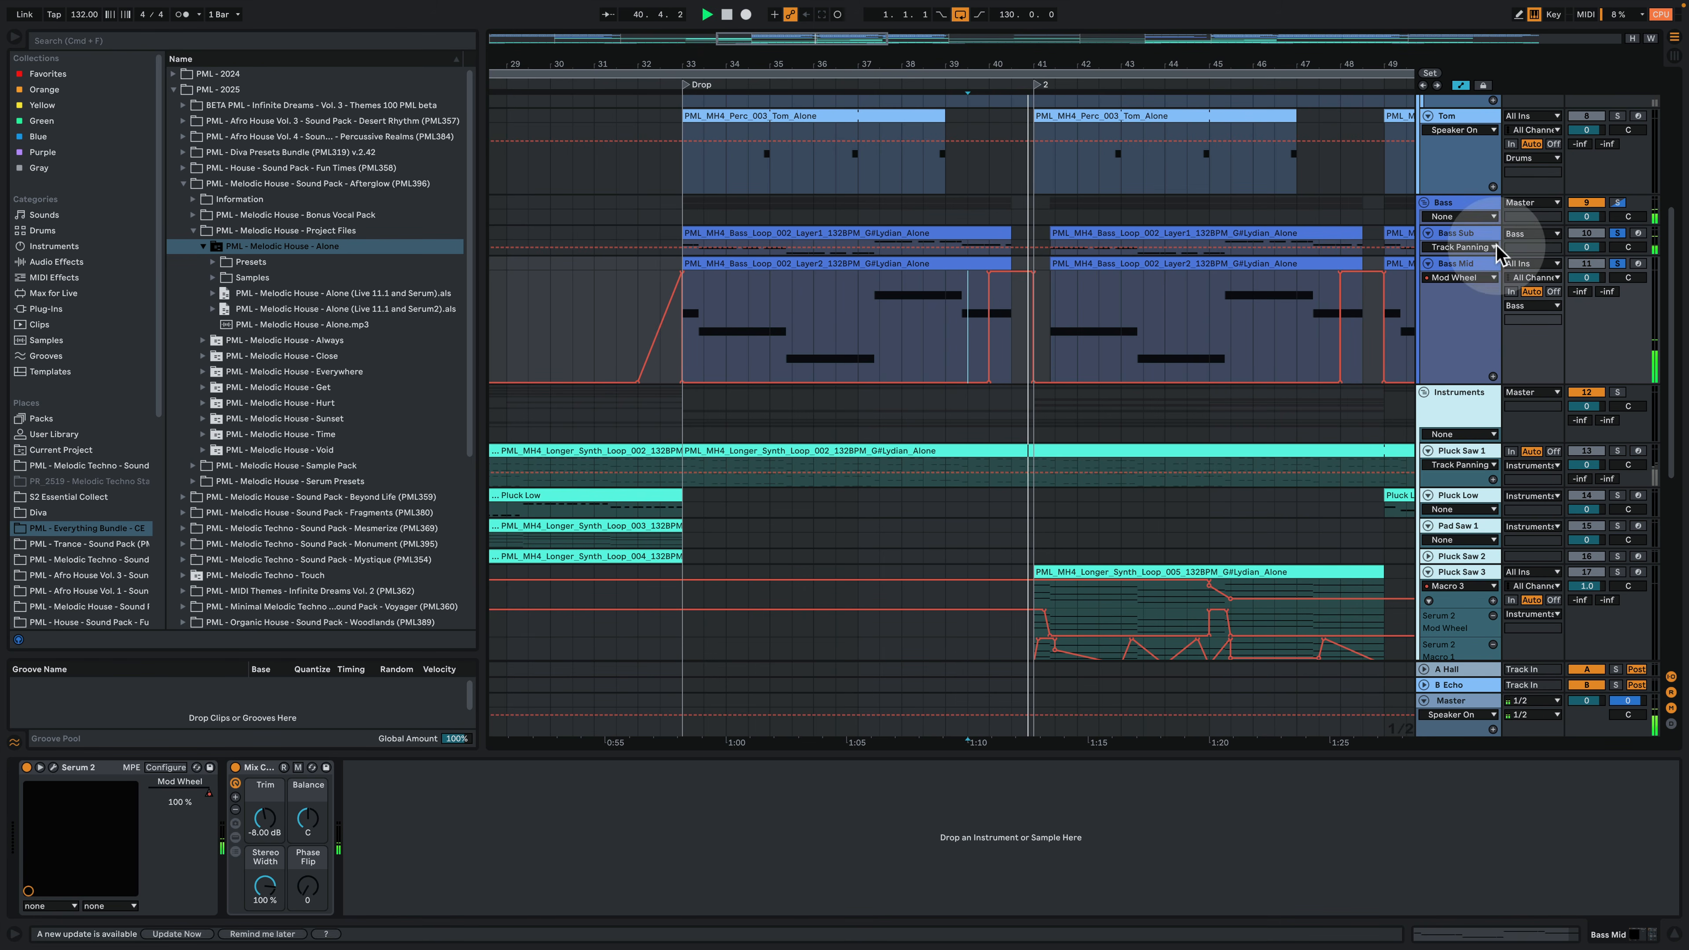
Step: Examine the Sidechain and Clipper devices on the Instruments group
{"action": "scroll", "coordinate": [1467, 305], "scroll_direction": "down", "scroll_amount": 3}
{"action": "left_click", "coordinate": [1453, 300]}
{"action": "left_click", "coordinate": [1572, 306]}
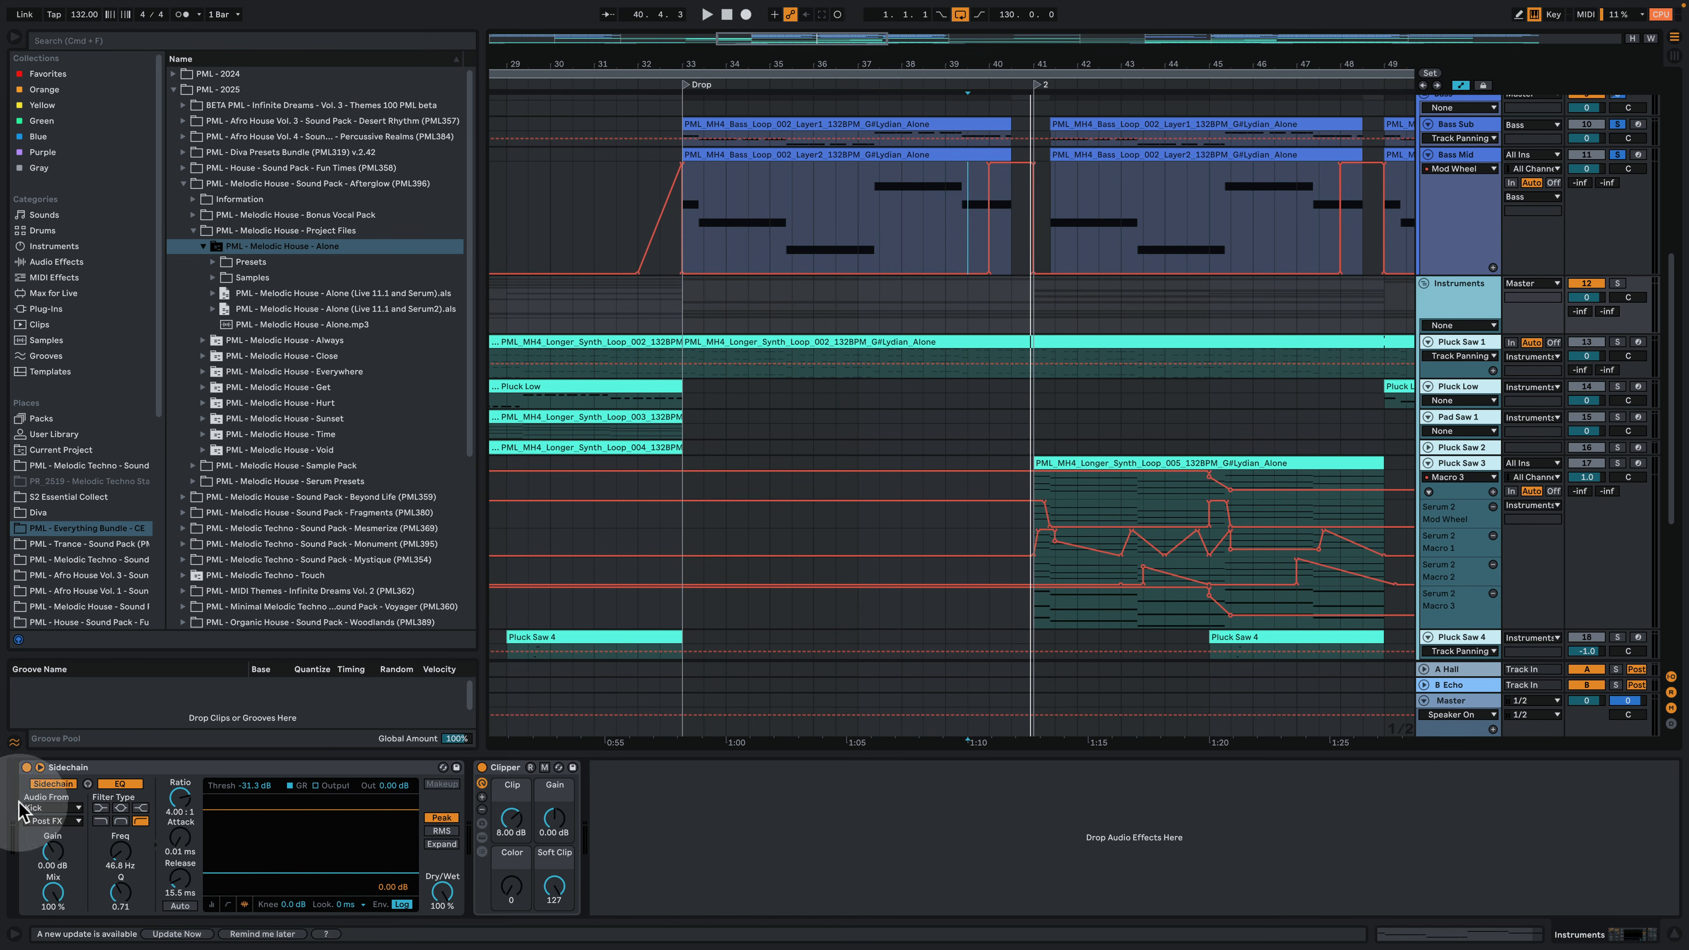
Step: Show the Pluck Saw 1 track's devices and enlarge the track to reveal its notes
{"action": "left_click", "coordinate": [1462, 344]}
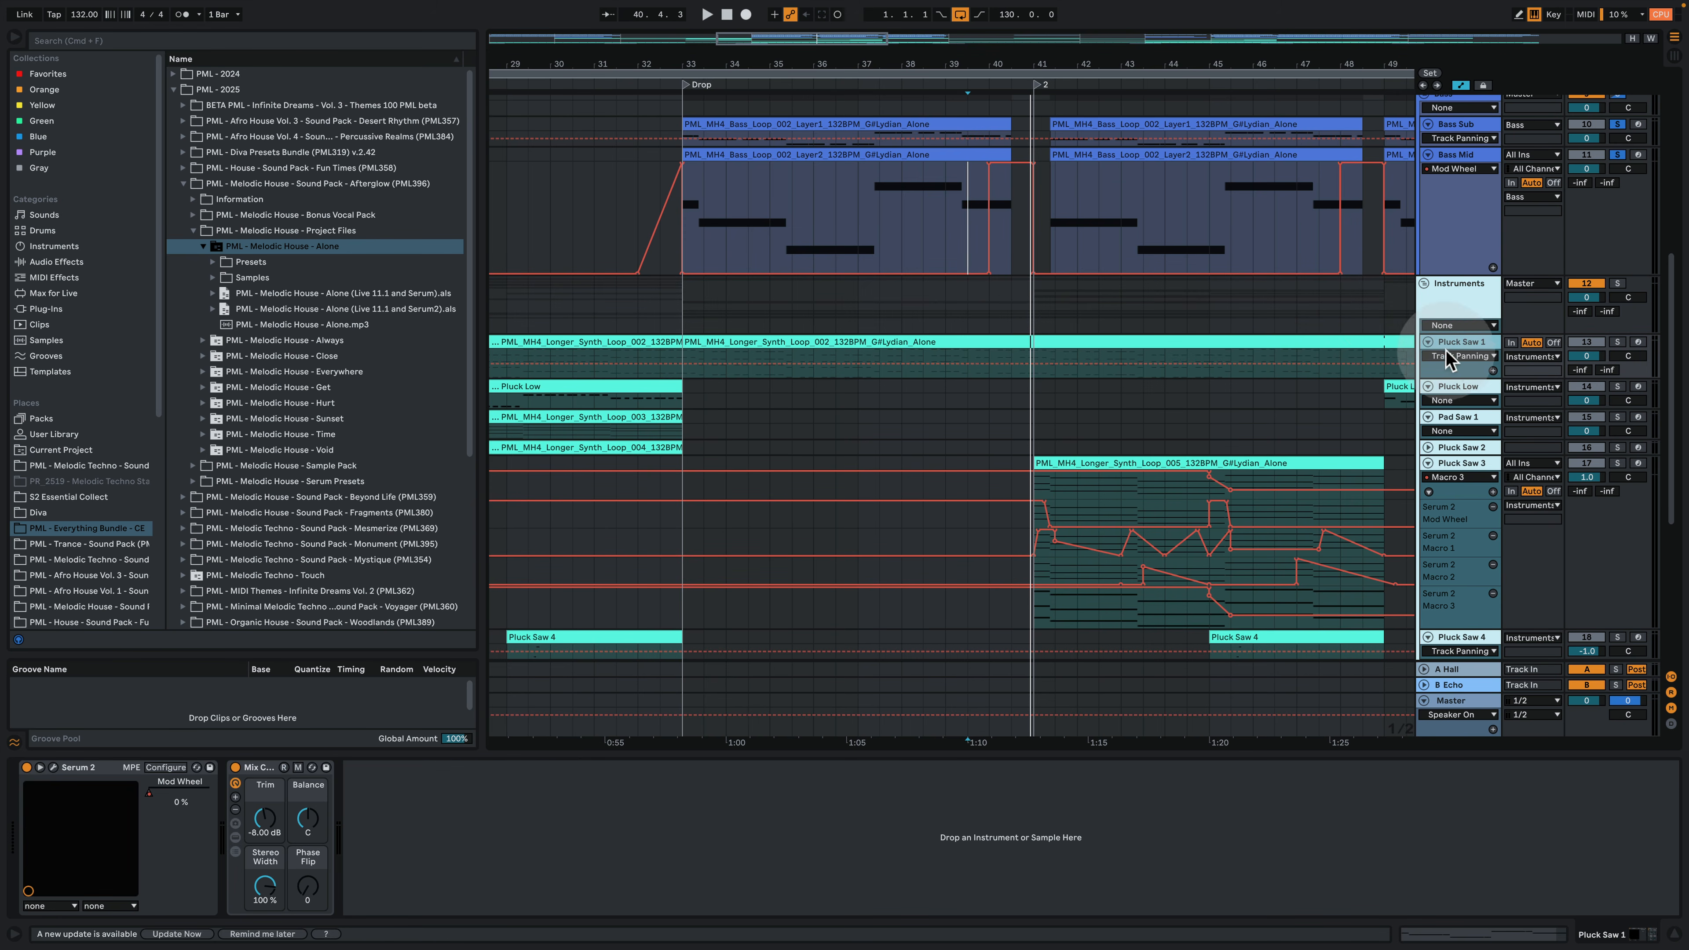
{"action": "left_click_drag", "start_coordinate": [1462, 379], "coordinate": [1463, 421]}
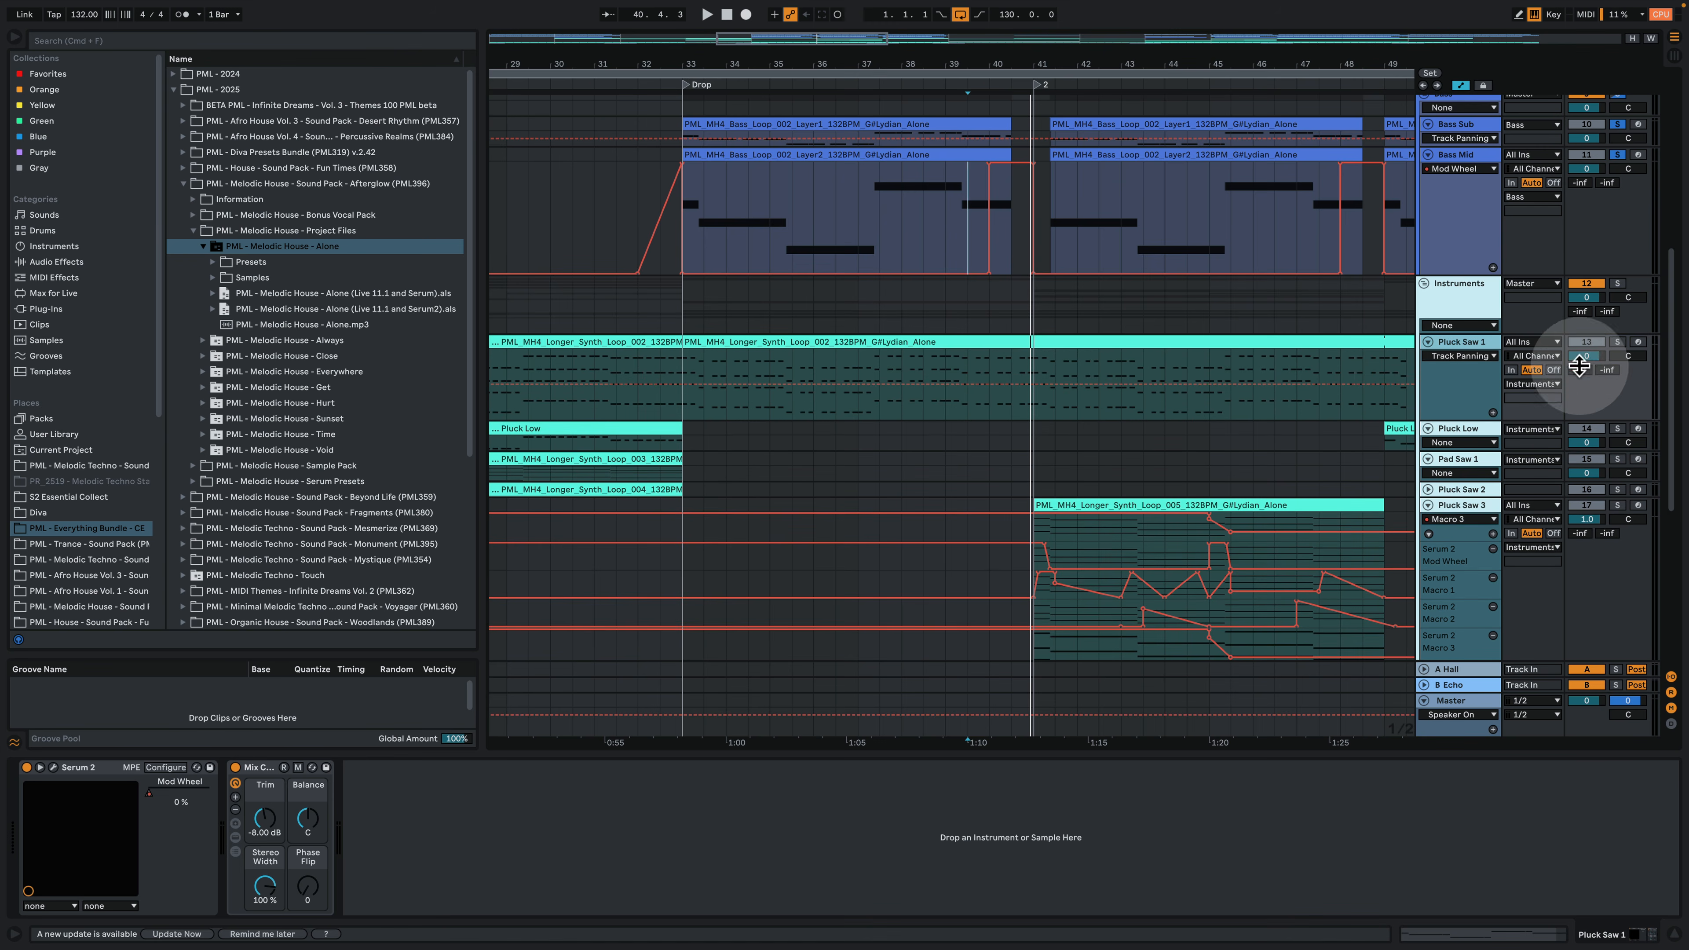
Step: Solo Pluck Saw 1, audition it from bar 33, and show the devices of the Instruments group
{"action": "left_click", "coordinate": [1621, 341]}
{"action": "left_click", "coordinate": [1477, 349]}
{"action": "left_click", "coordinate": [622, 383]}
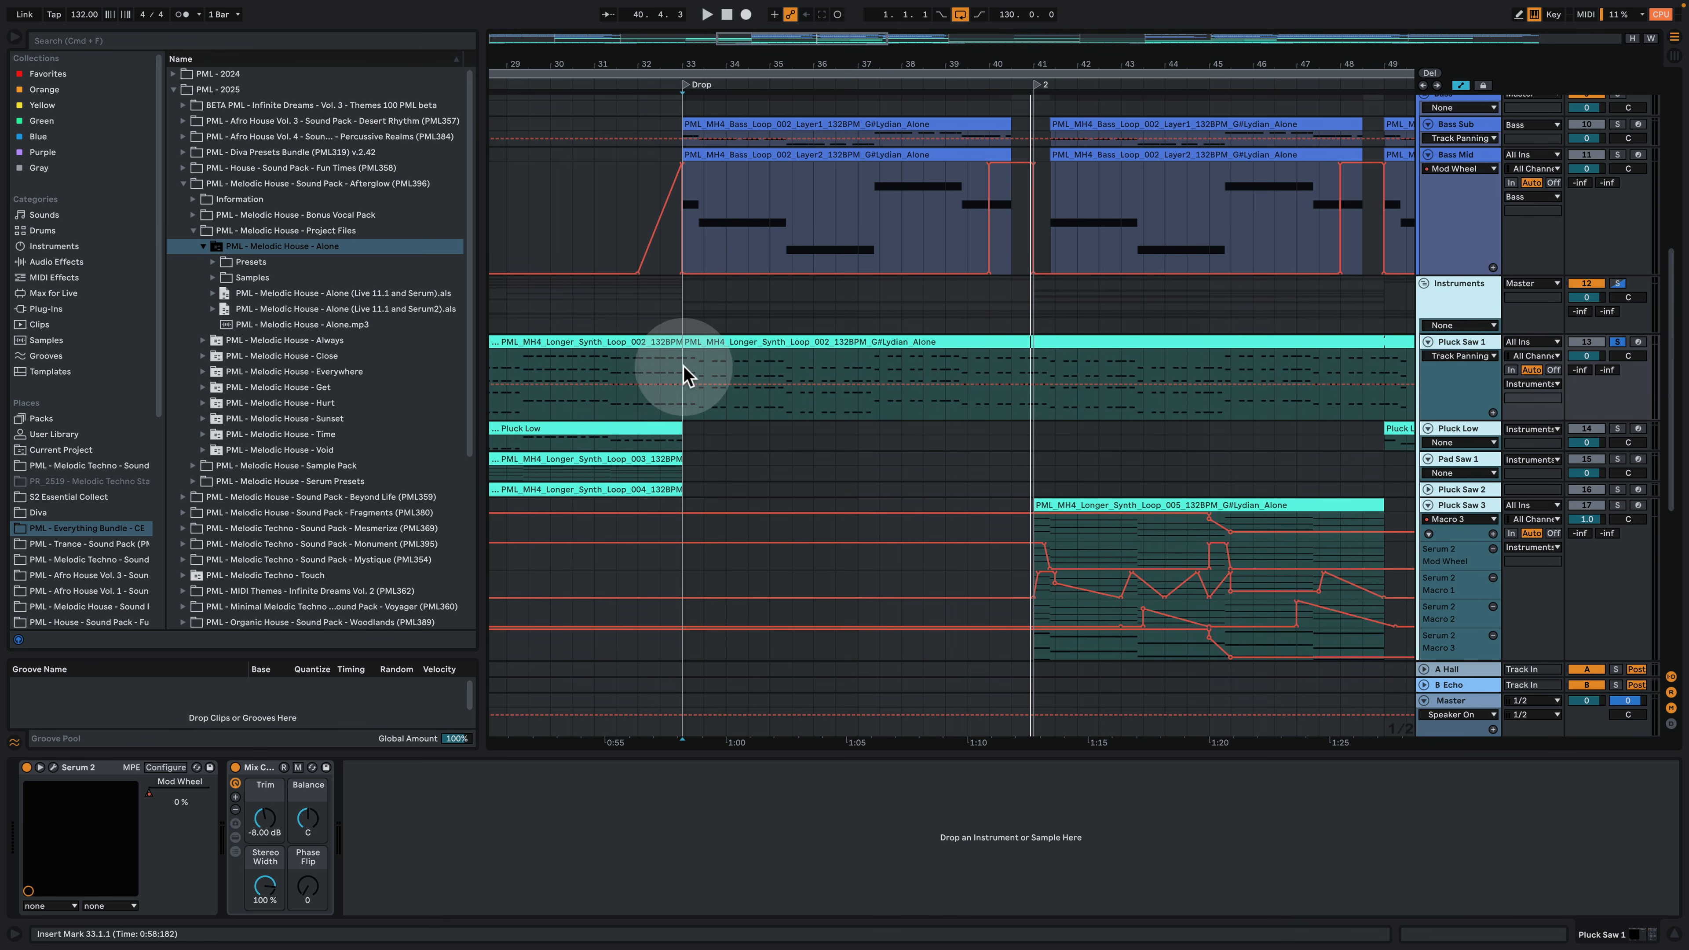
{"action": "left_click", "coordinate": [723, 342]}
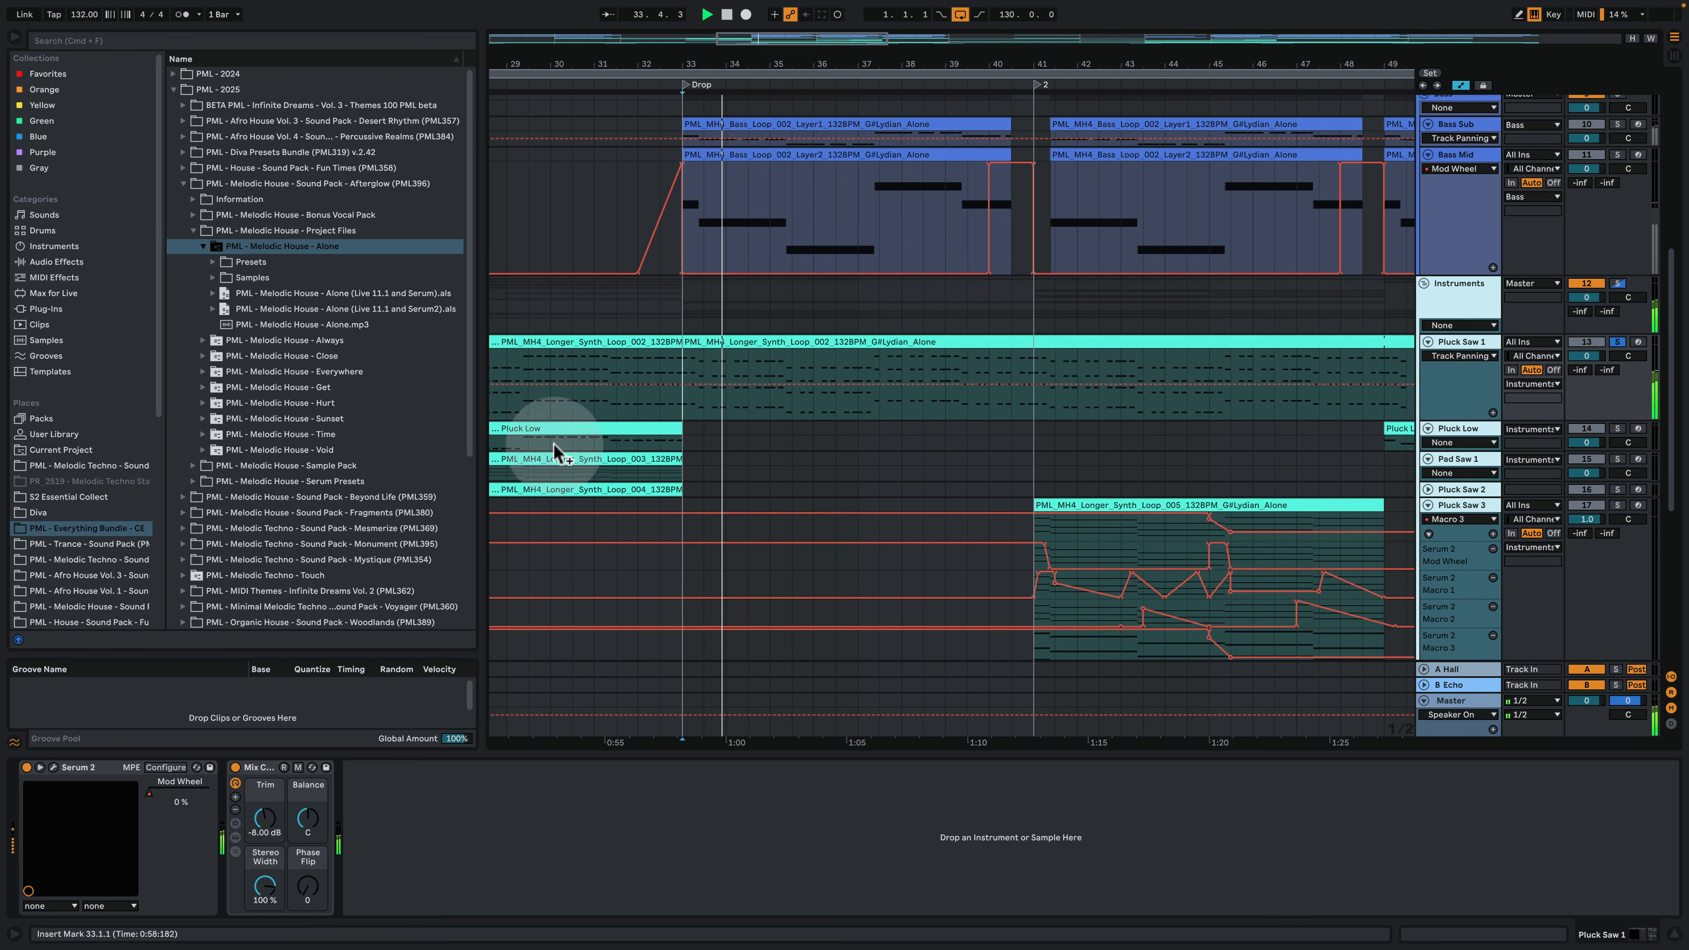
{"action": "left_click", "coordinate": [1463, 284]}
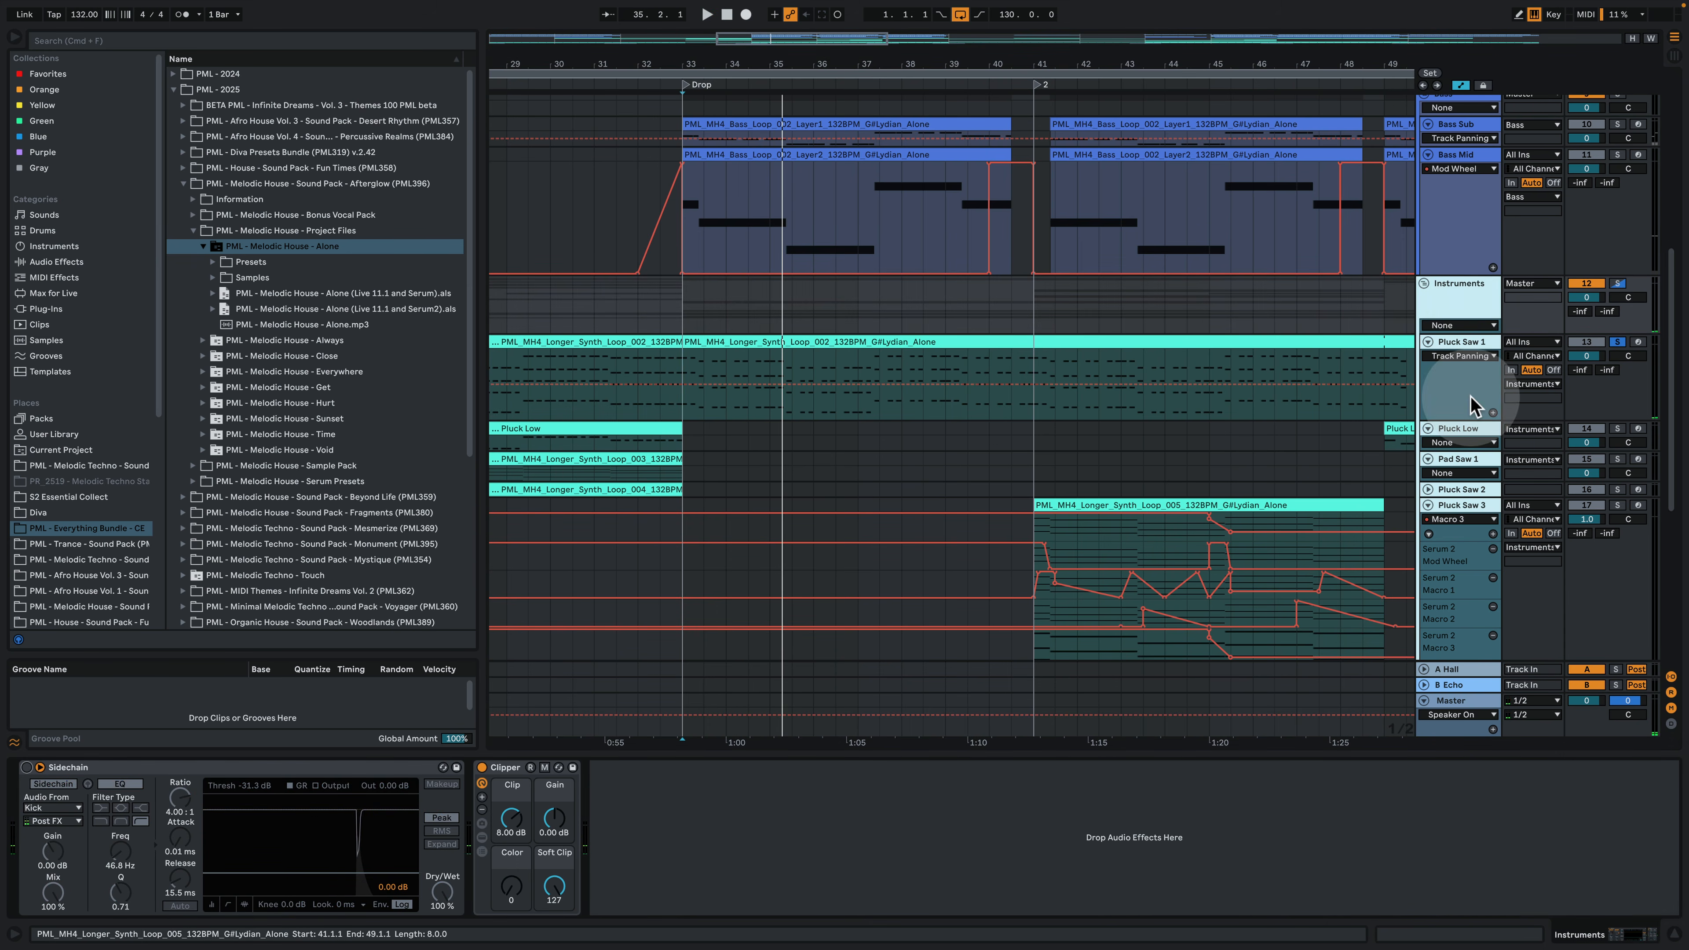
Step: Play Pluck Saw 1's drop clip with its notes open and set the clip scale to C Minor, folded to scale
{"action": "key", "text": "space"}
{"action": "left_click", "coordinate": [1490, 341]}
{"action": "double_click", "coordinate": [831, 342]}
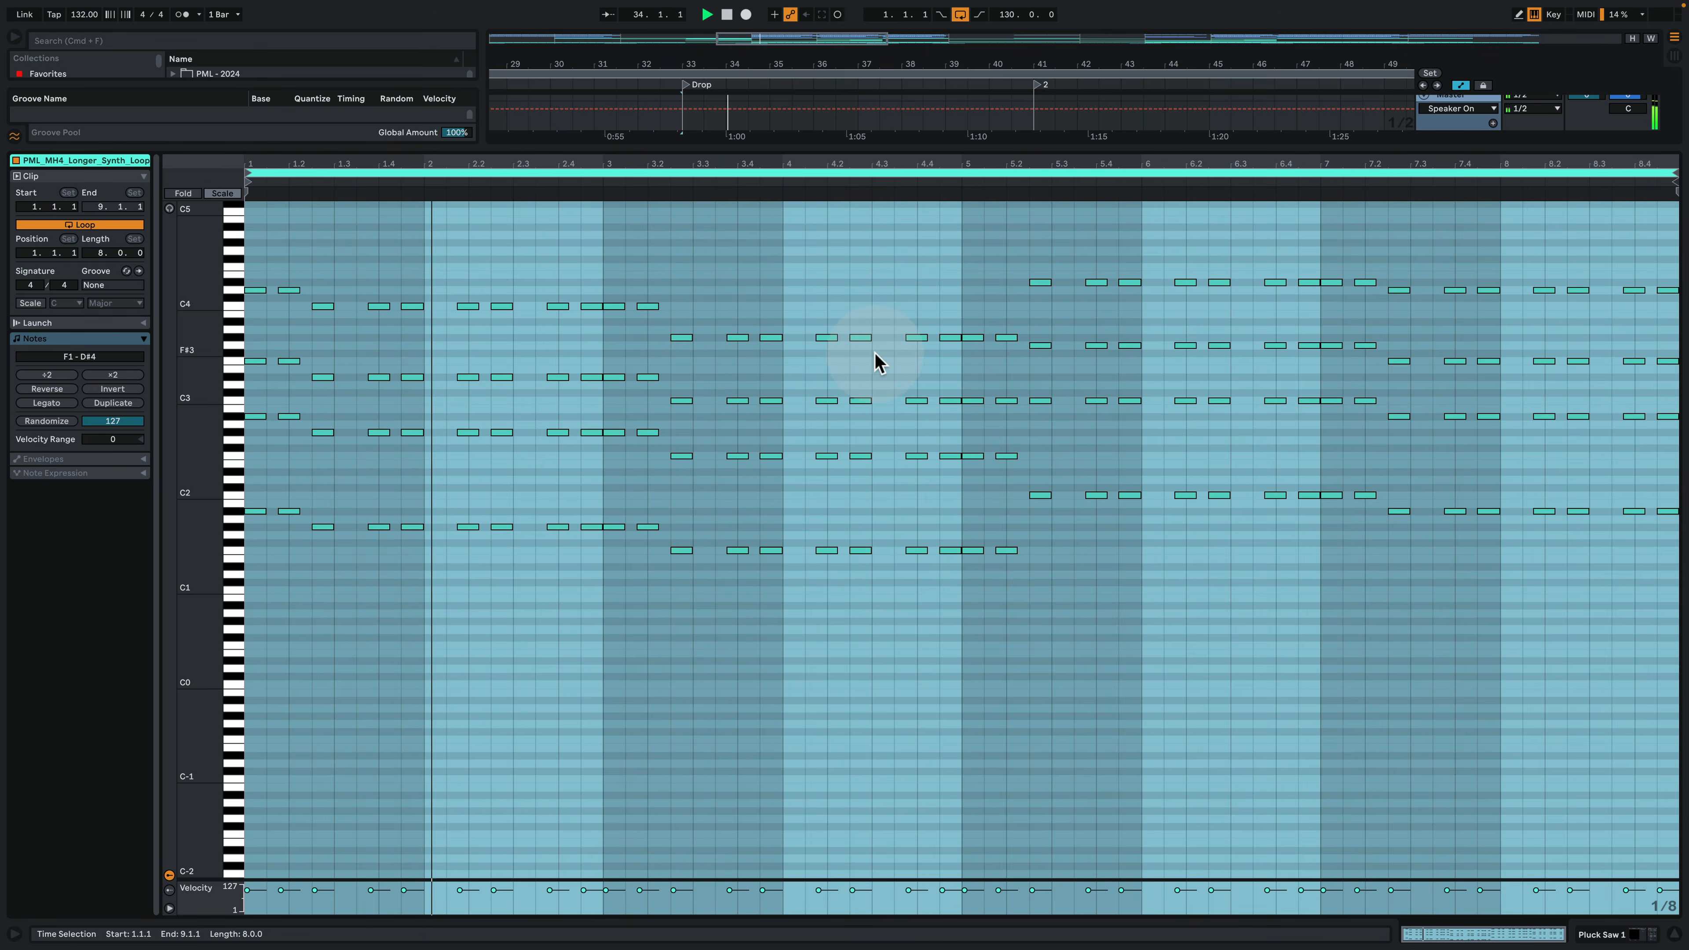
{"action": "left_click", "coordinate": [625, 281]}
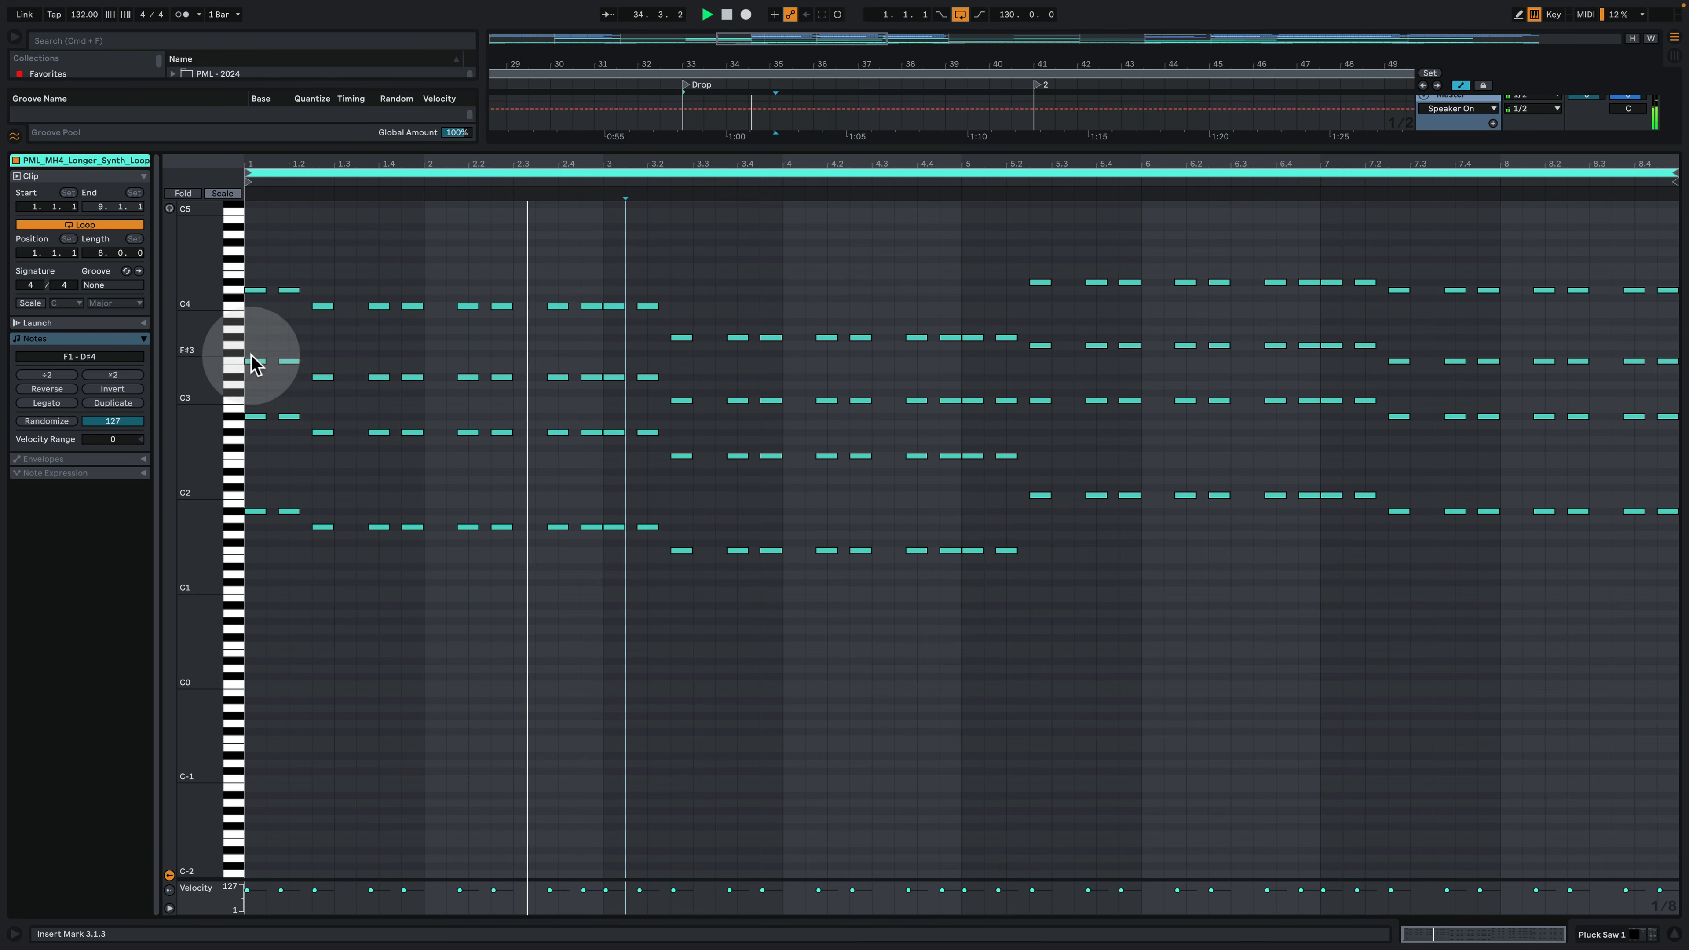
{"action": "left_click", "coordinate": [30, 302]}
{"action": "left_click", "coordinate": [114, 303]}
{"action": "left_click", "coordinate": [113, 333]}
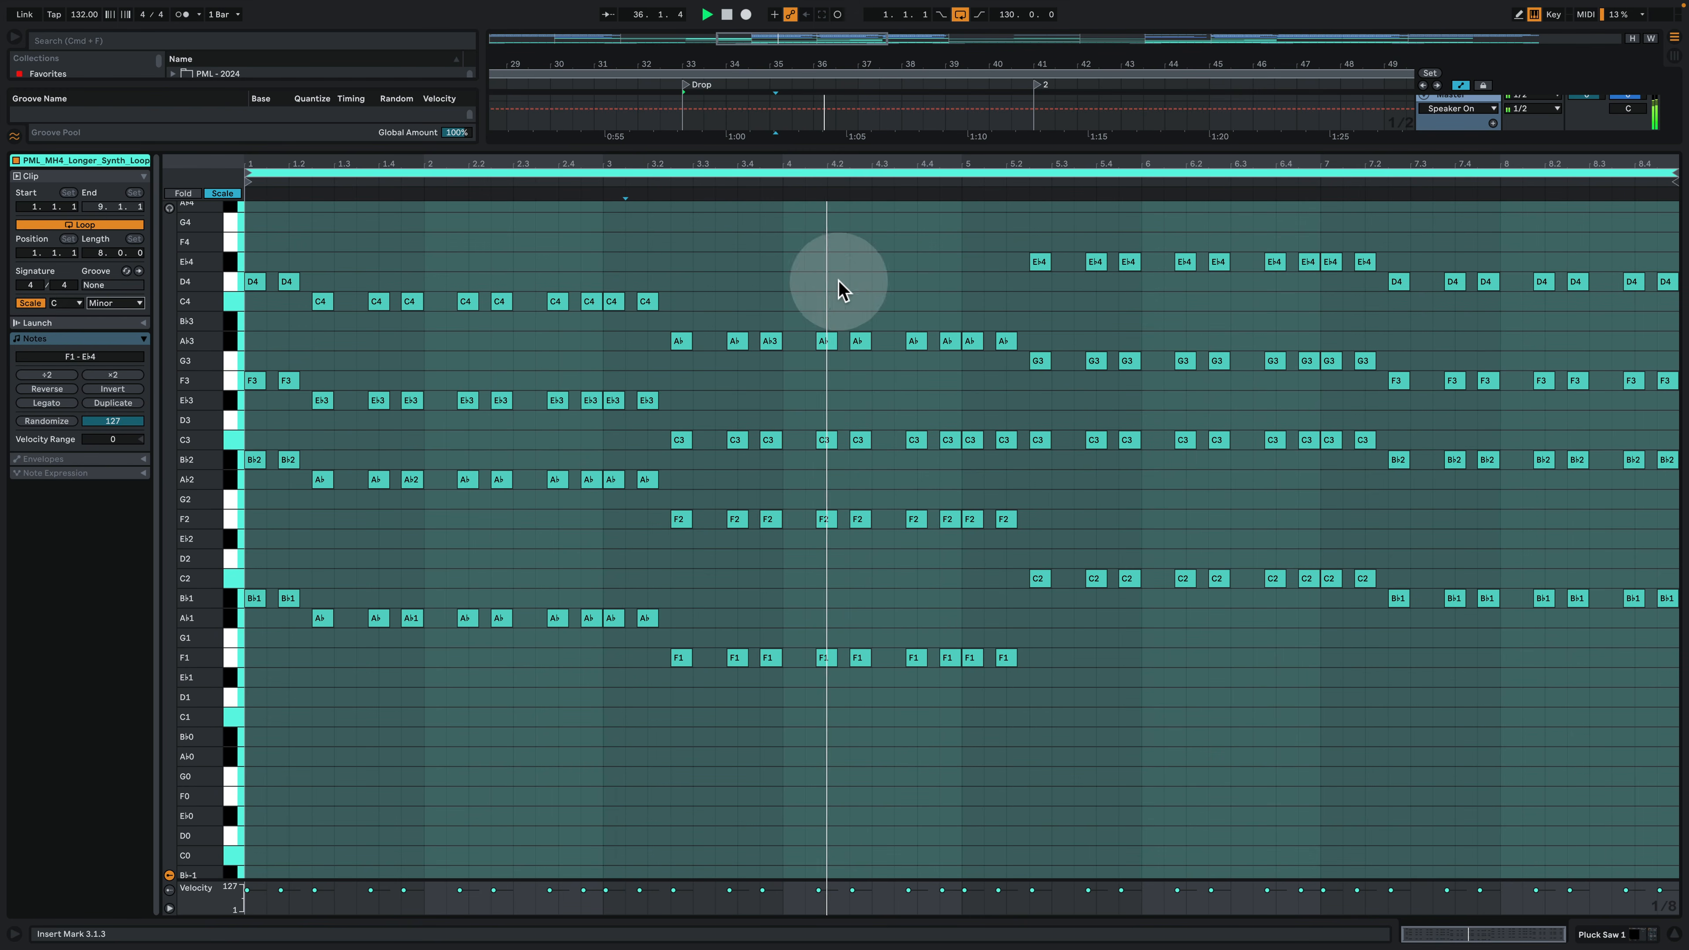
{"action": "key", "text": "space"}
Step: Audition the clip's chords in turn by selecting their notes: B♭1–D4, A♭1–C4, F1–A♭3 and C2–E♭4
{"action": "left_click_drag", "start_coordinate": [331, 159], "coordinate": [374, 193]}
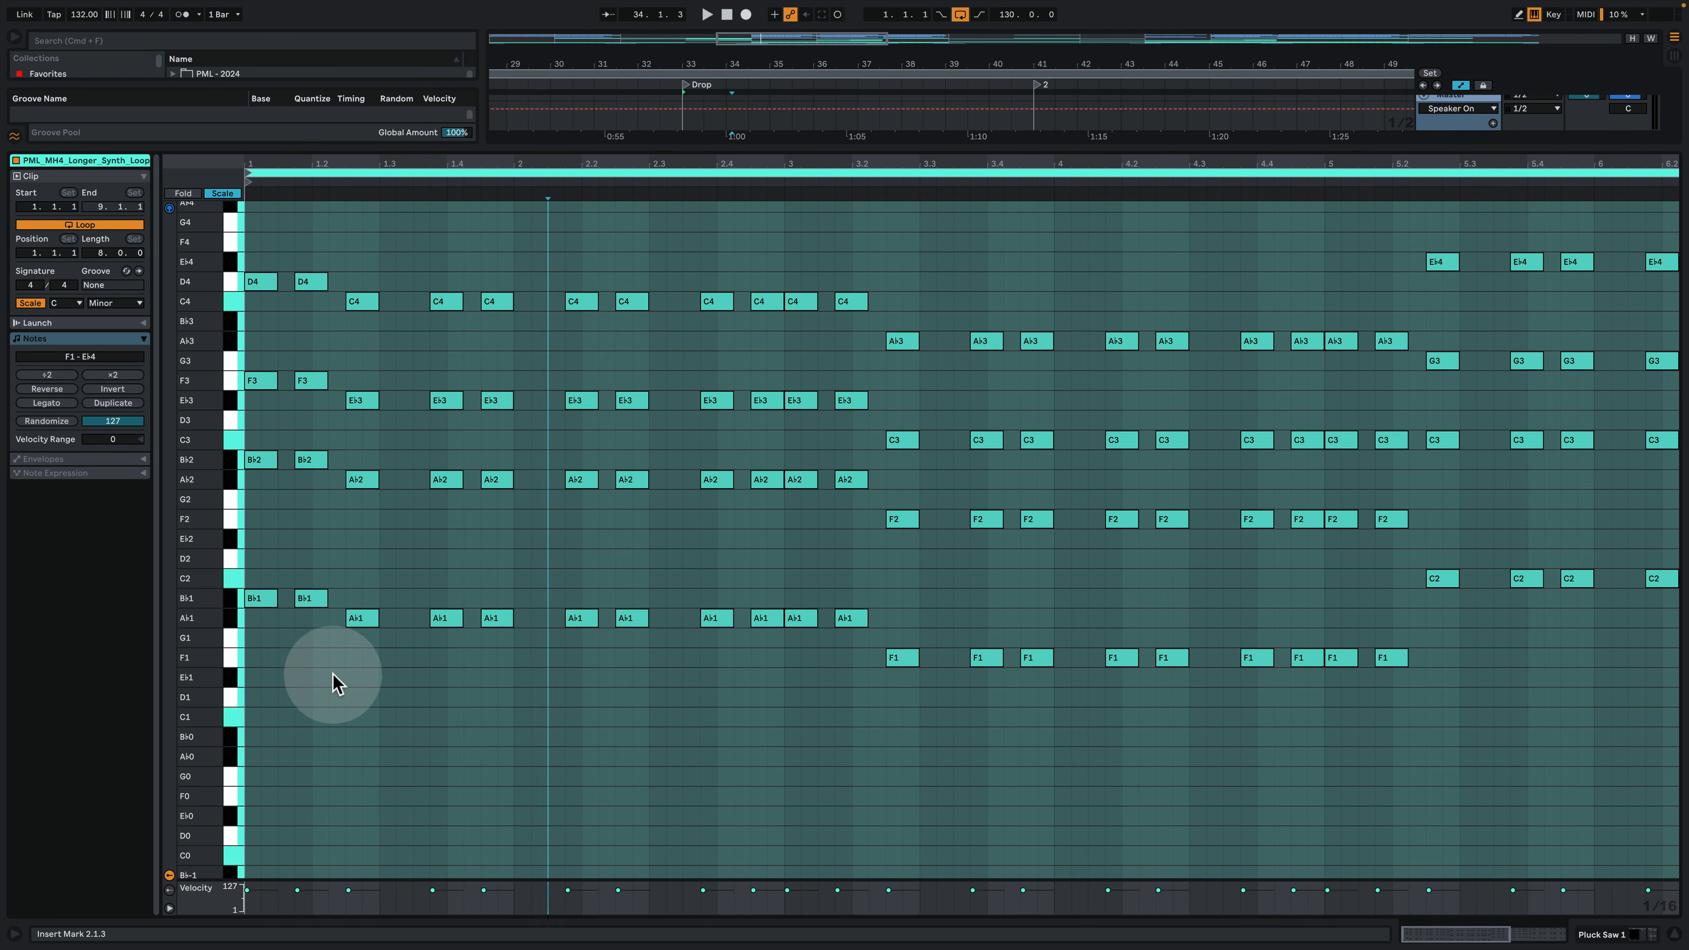
{"action": "left_click_drag", "start_coordinate": [319, 684], "coordinate": [244, 326]}
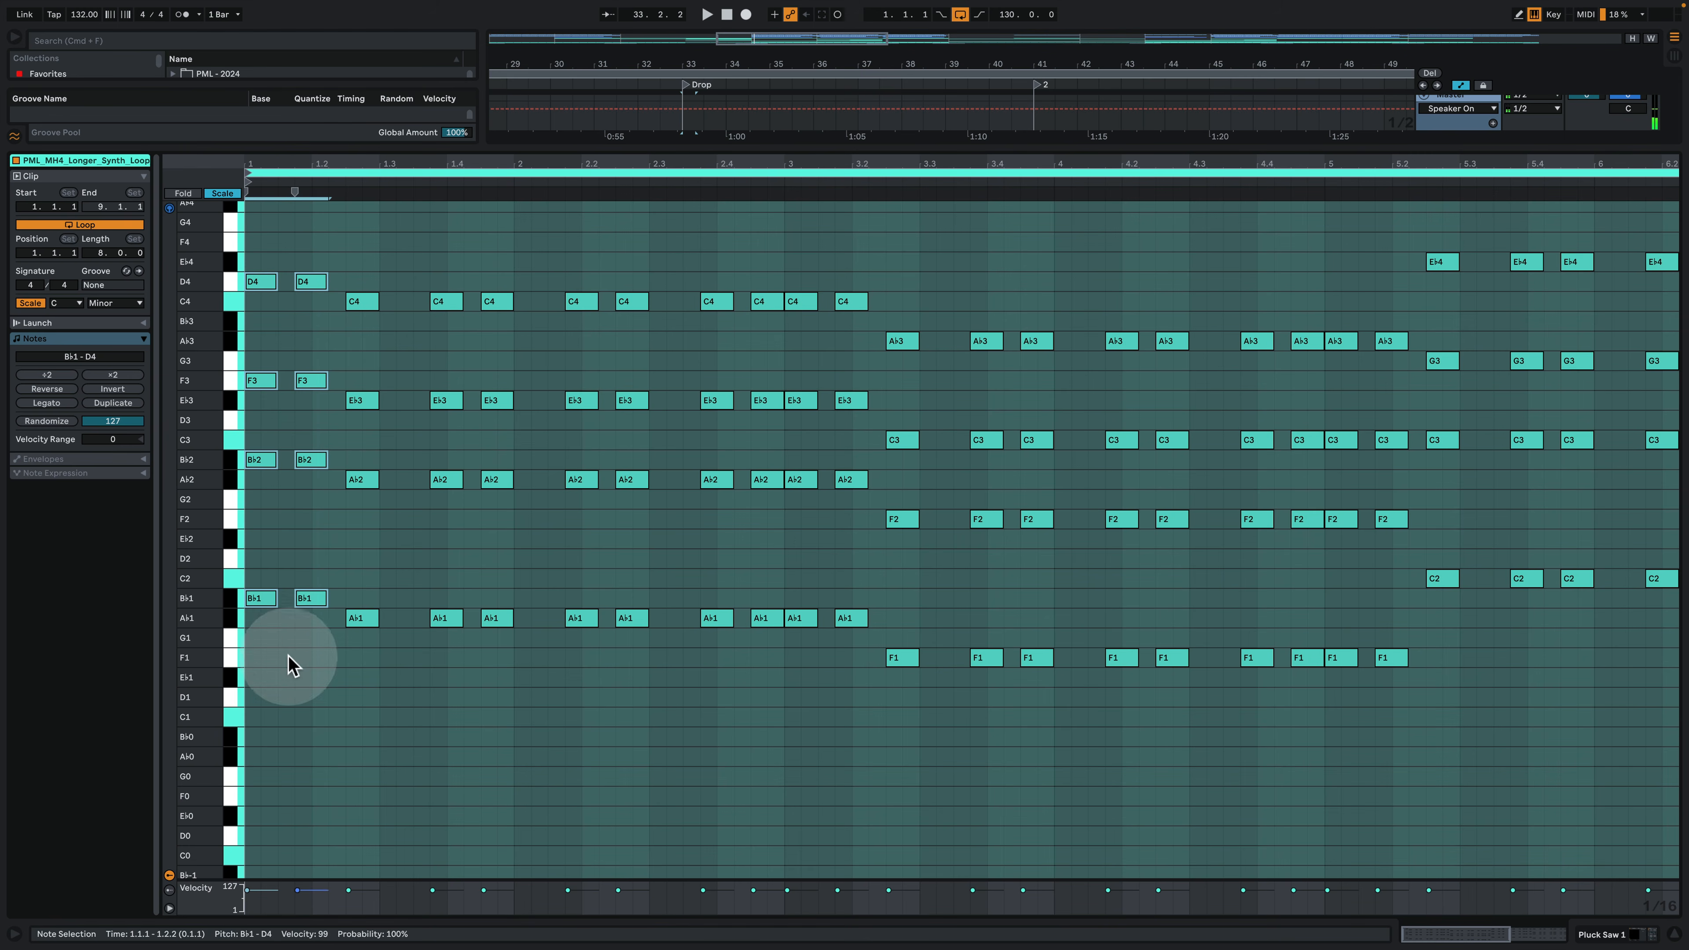
{"action": "left_click_drag", "start_coordinate": [309, 689], "coordinate": [189, 186]}
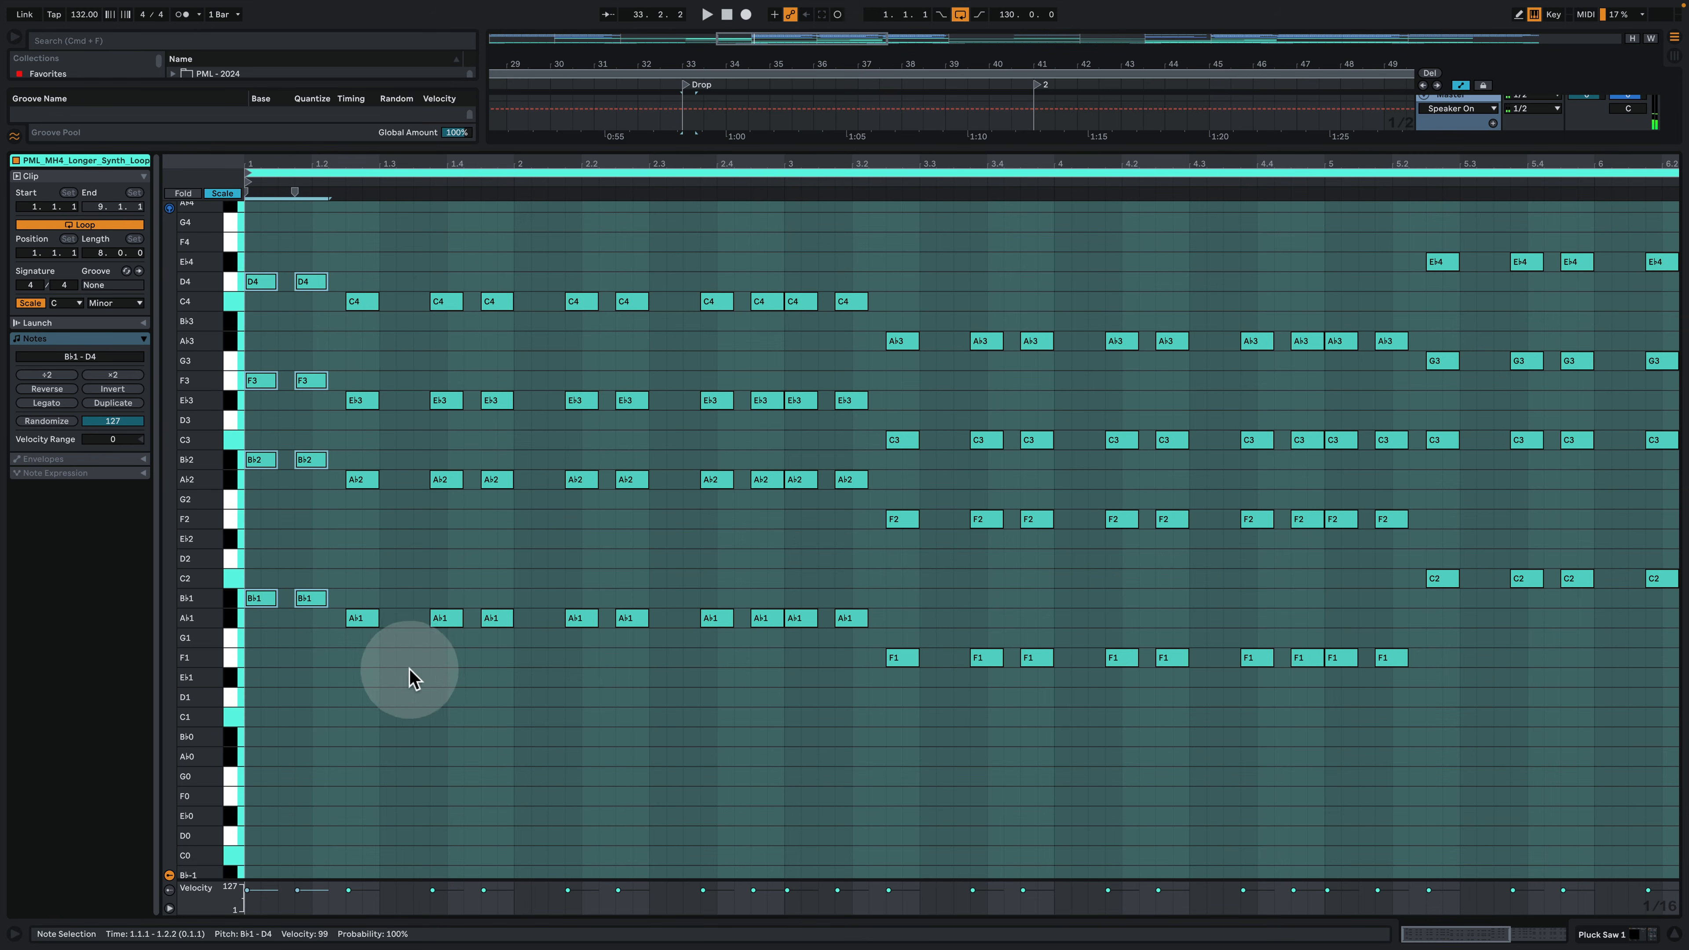
{"action": "left_click_drag", "start_coordinate": [347, 735], "coordinate": [441, 188]}
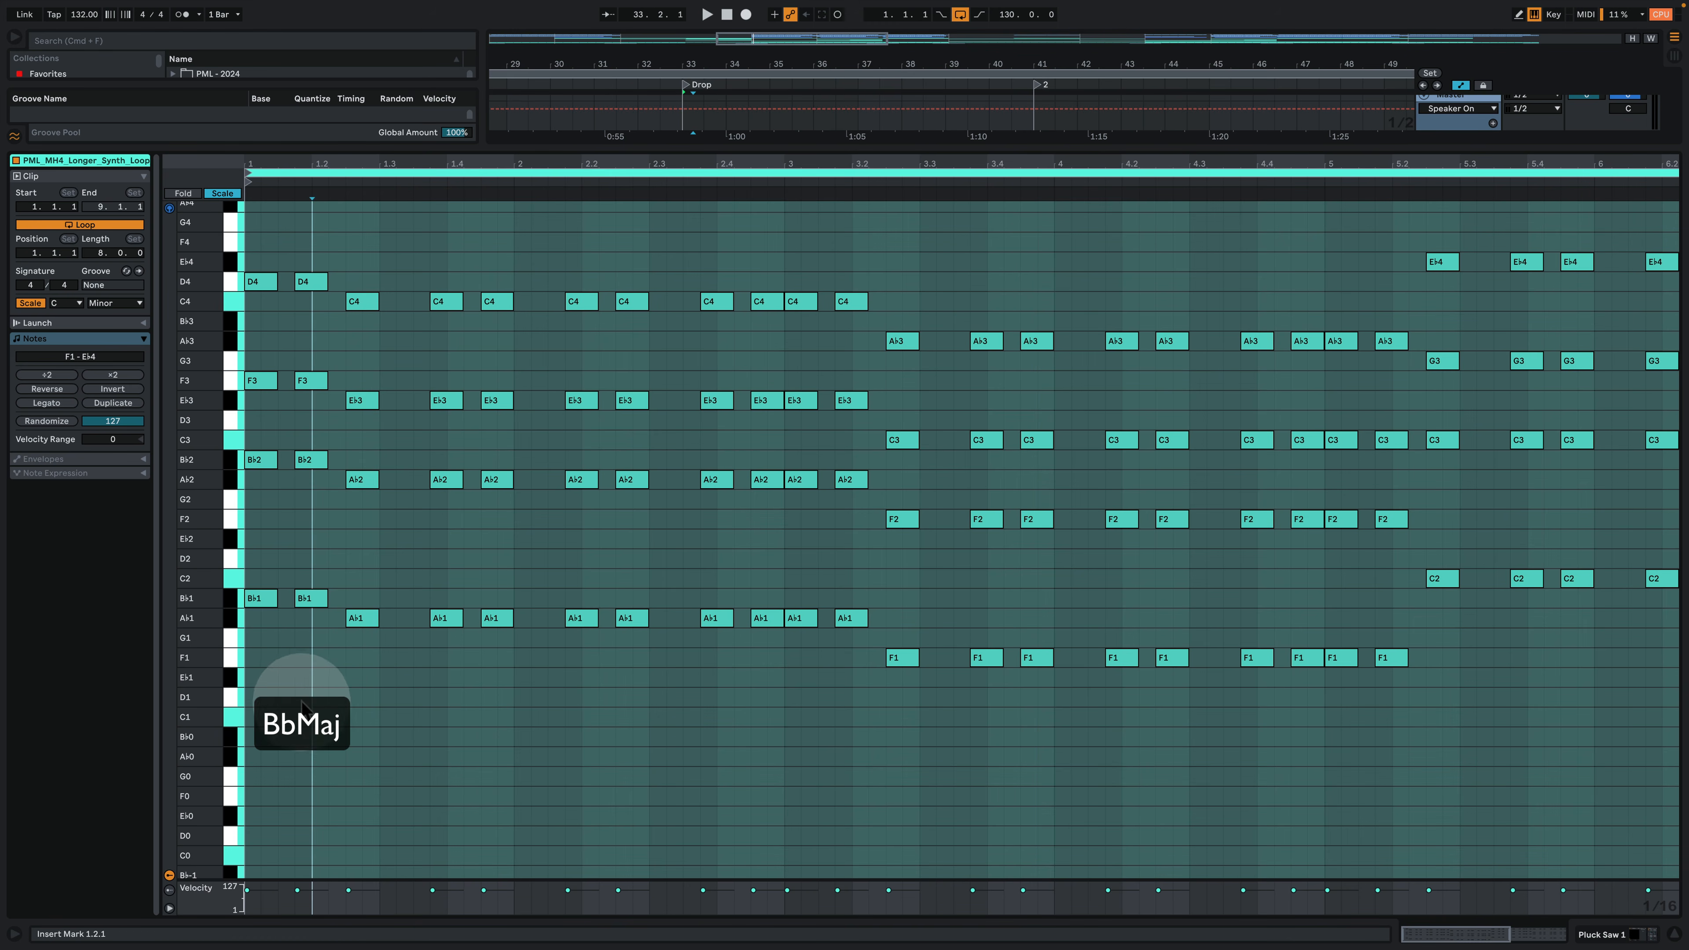
{"action": "left_click_drag", "start_coordinate": [303, 706], "coordinate": [226, 174]}
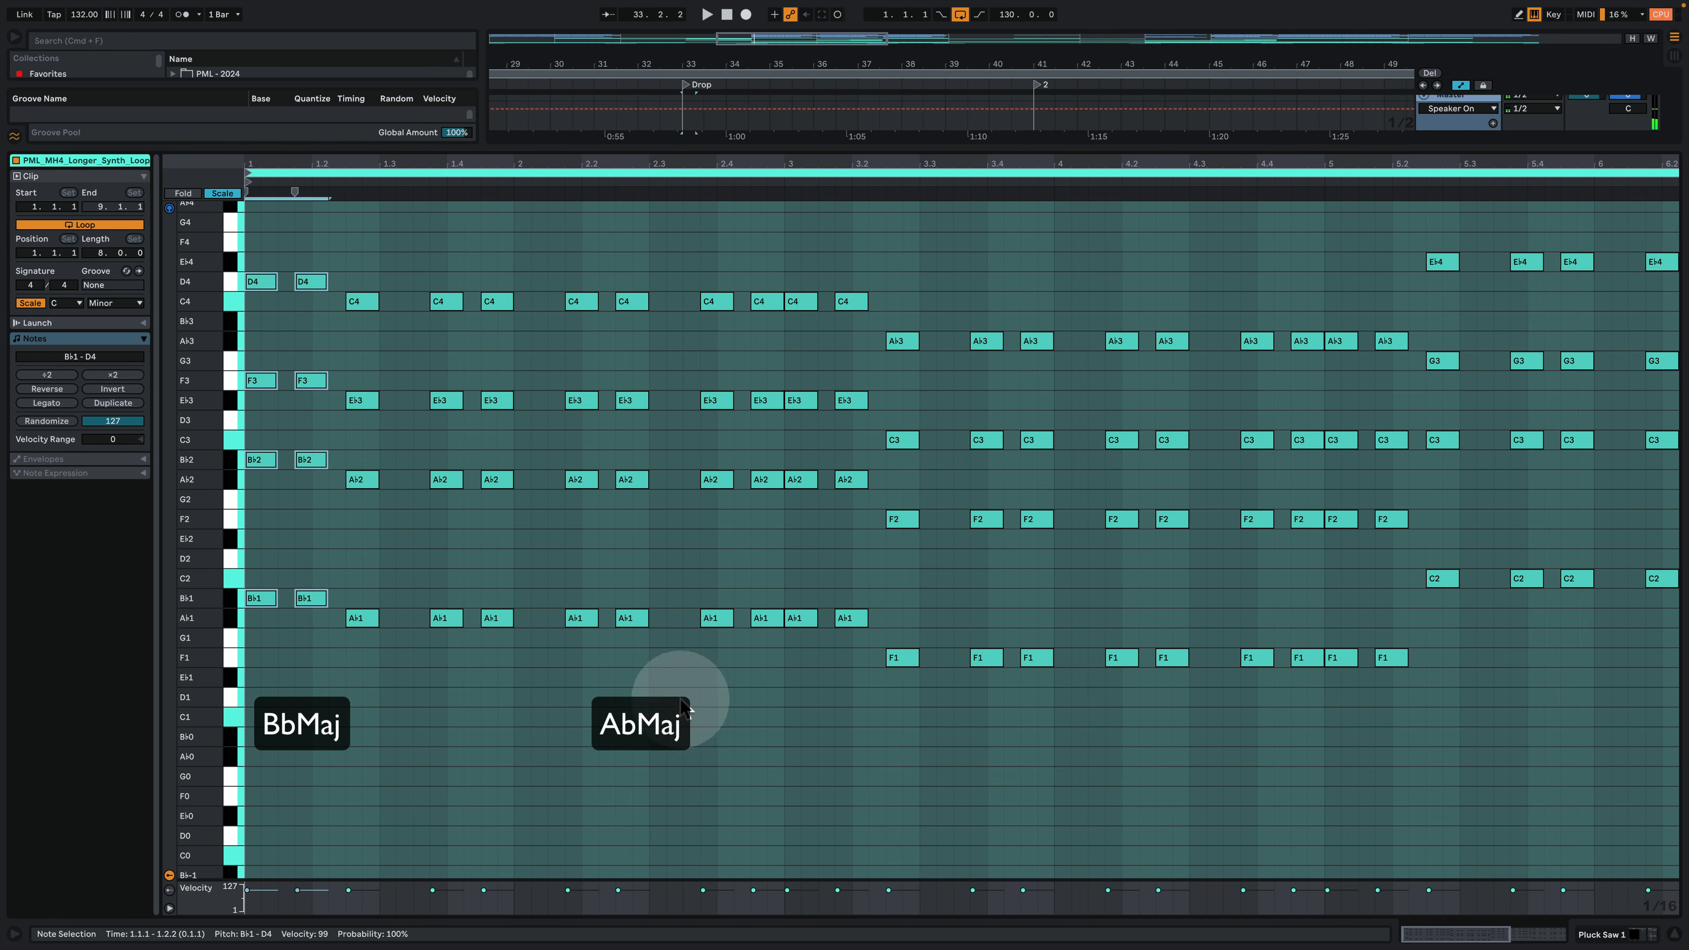
{"action": "left_click_drag", "start_coordinate": [708, 728], "coordinate": [592, 188]}
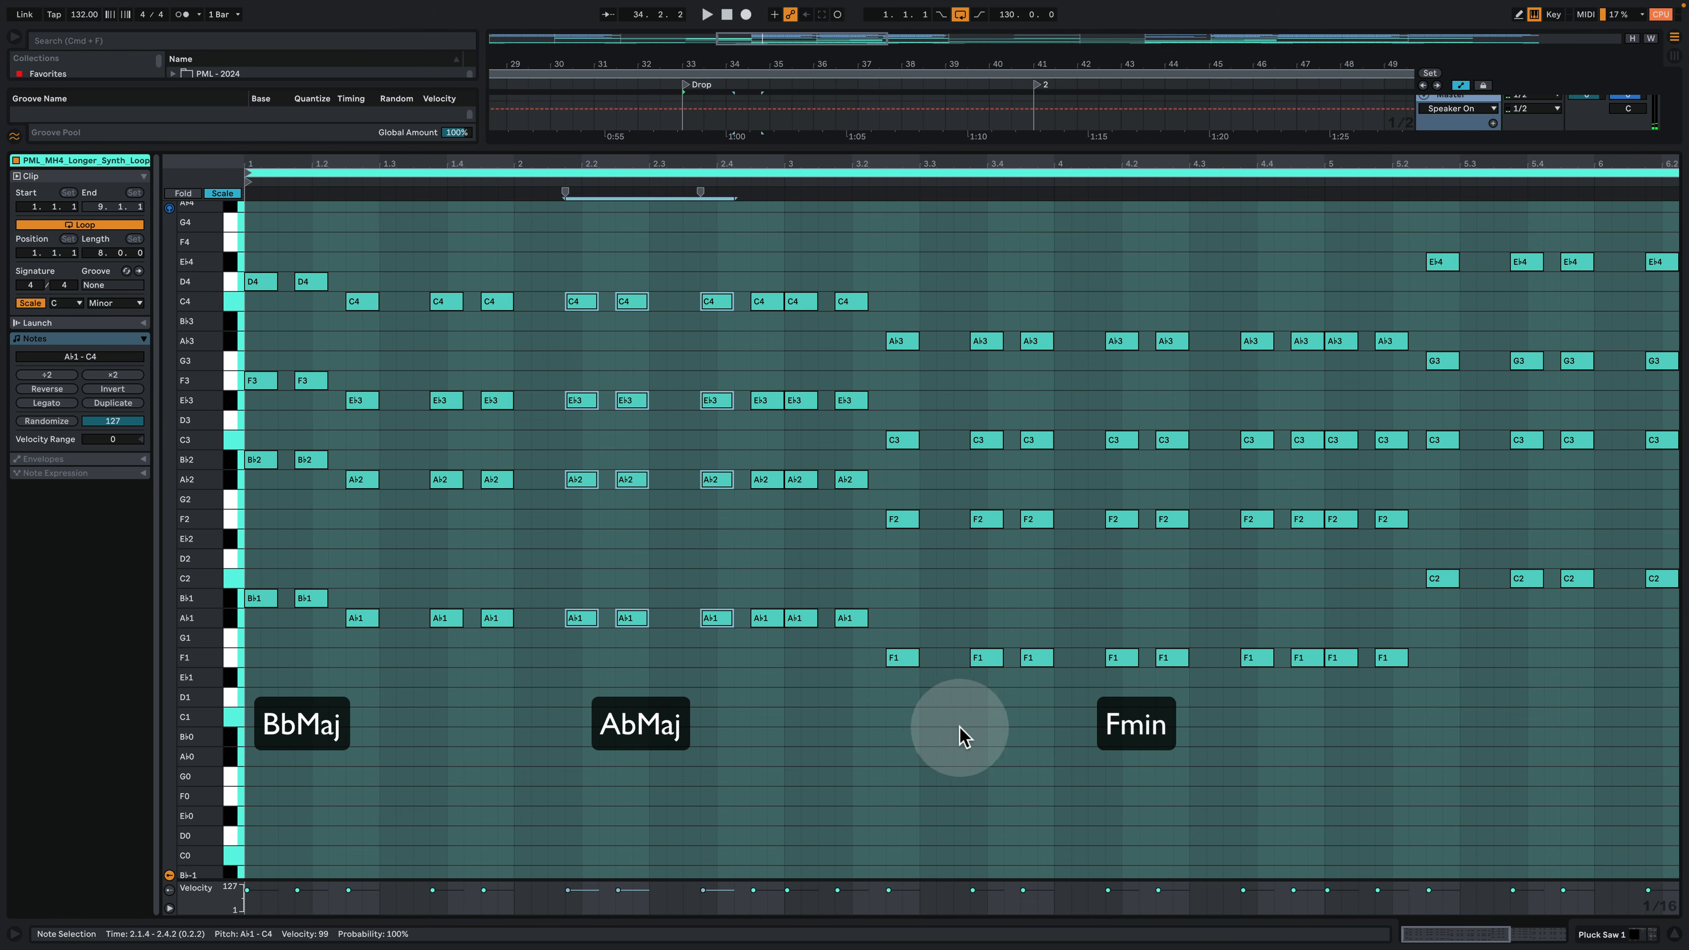
{"action": "left_click_drag", "start_coordinate": [963, 735], "coordinate": [1075, 294]}
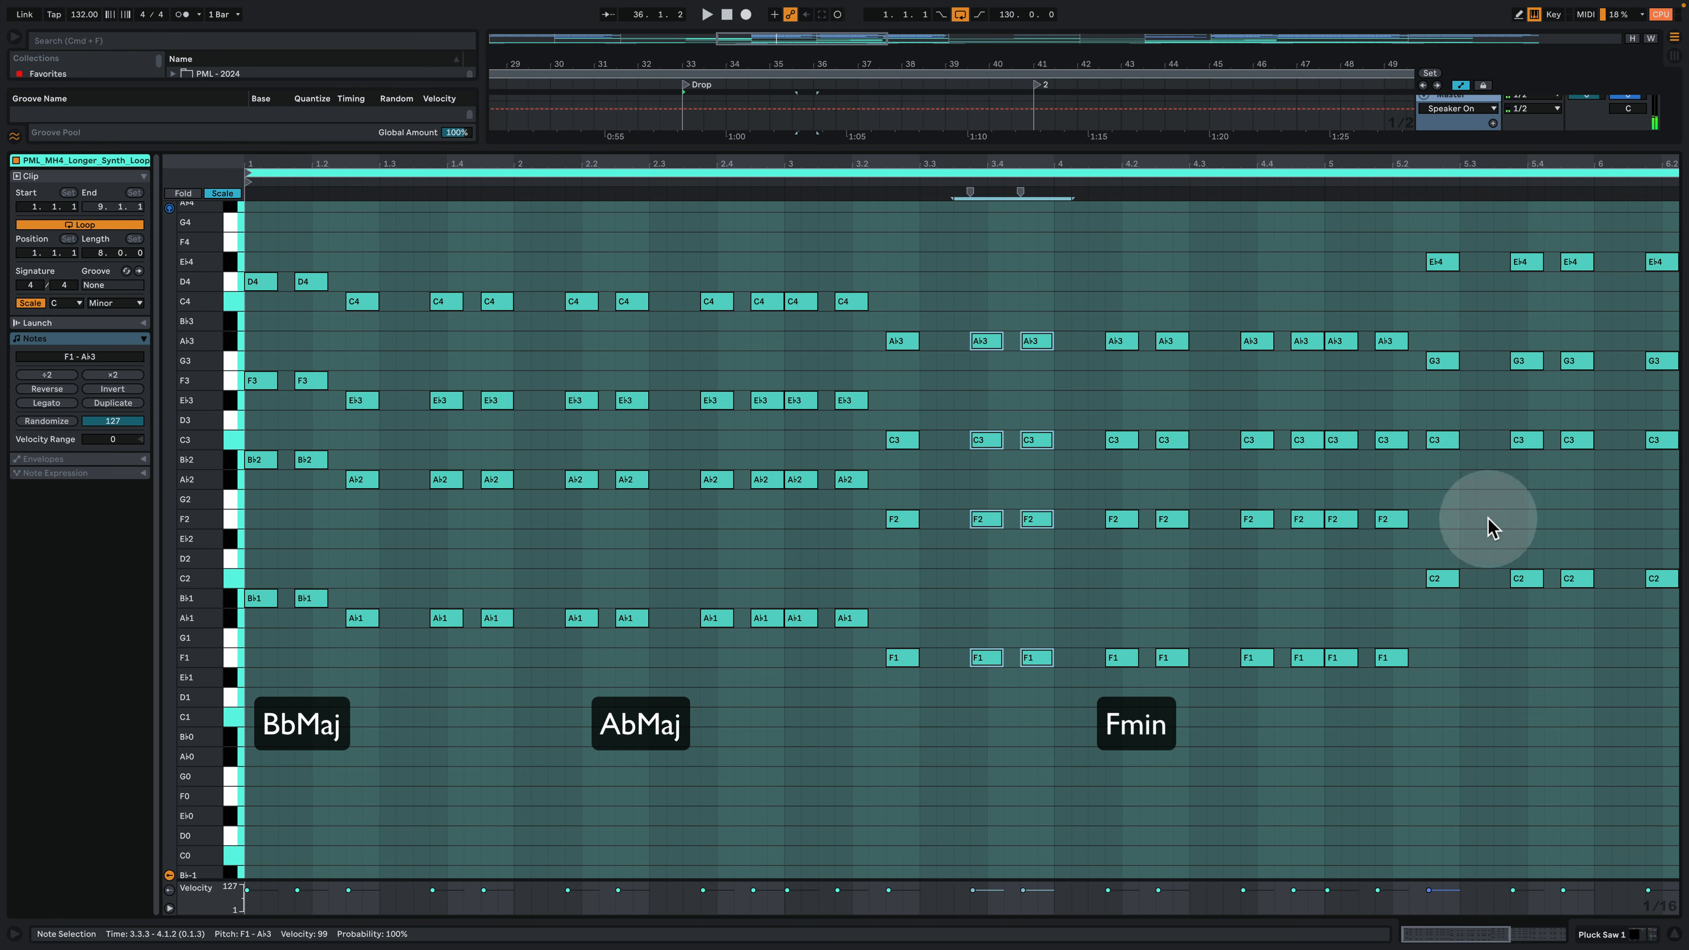
{"action": "left_click_drag", "start_coordinate": [1593, 642], "coordinate": [1488, 238]}
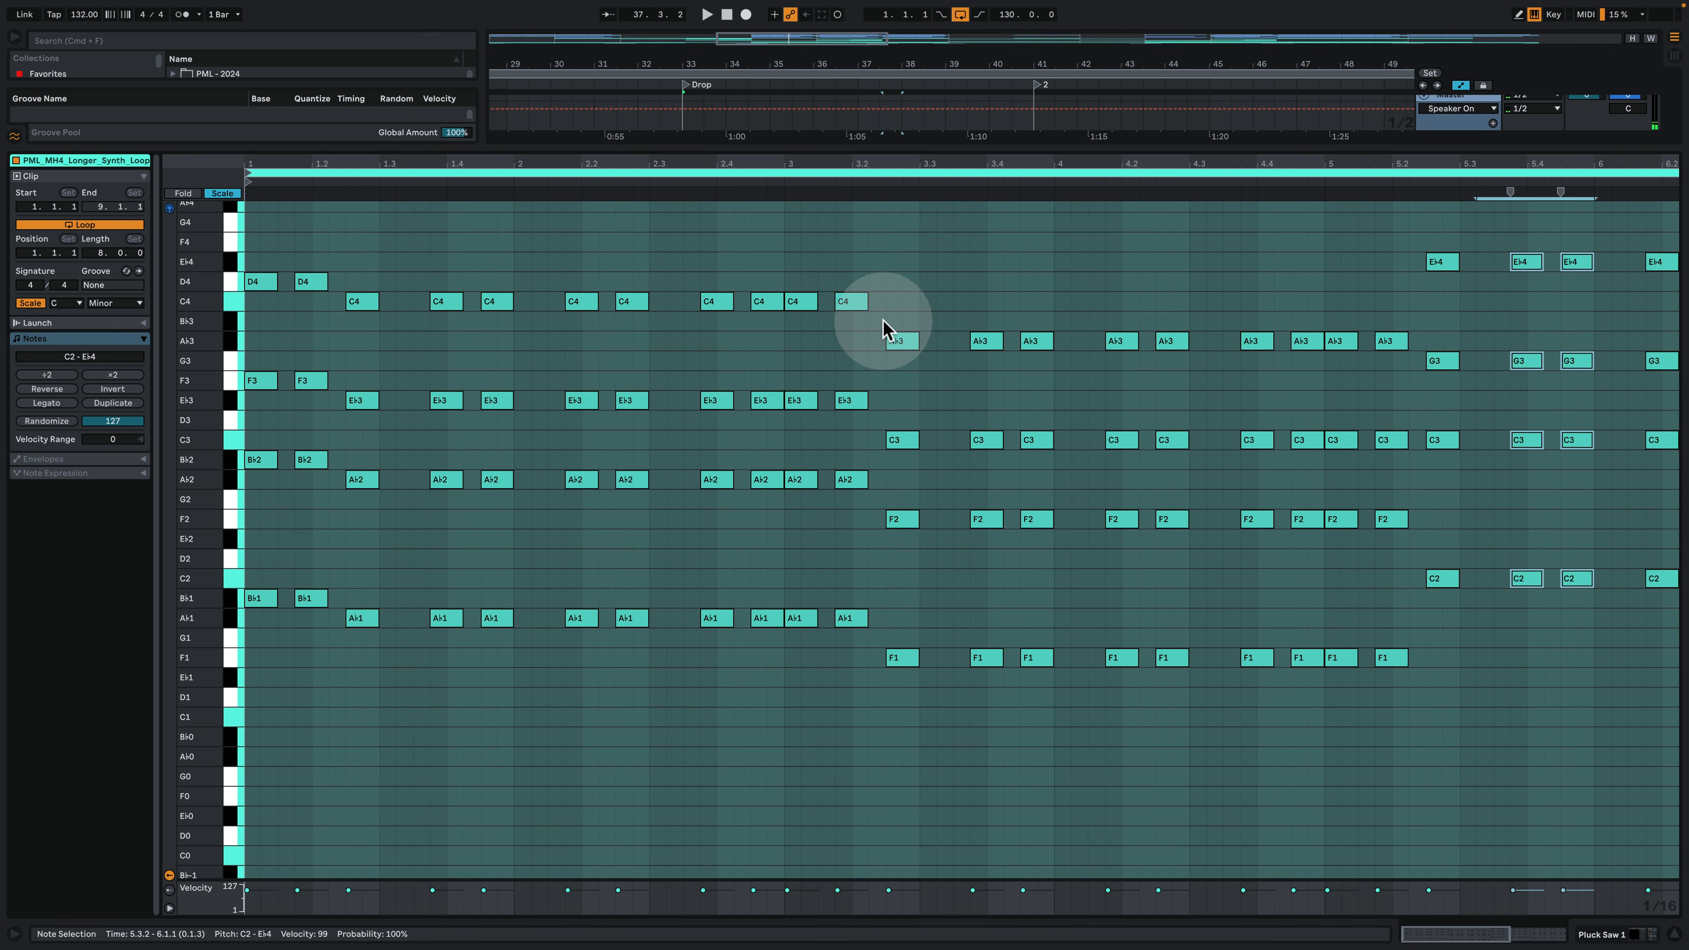
Step: Lower the third chord's A♭3 notes one octave to A♭2 and audition its first F2–C3 triad
{"action": "left_click_drag", "start_coordinate": [881, 343], "coordinate": [1416, 346]}
{"action": "key", "text": "shift+Down"}
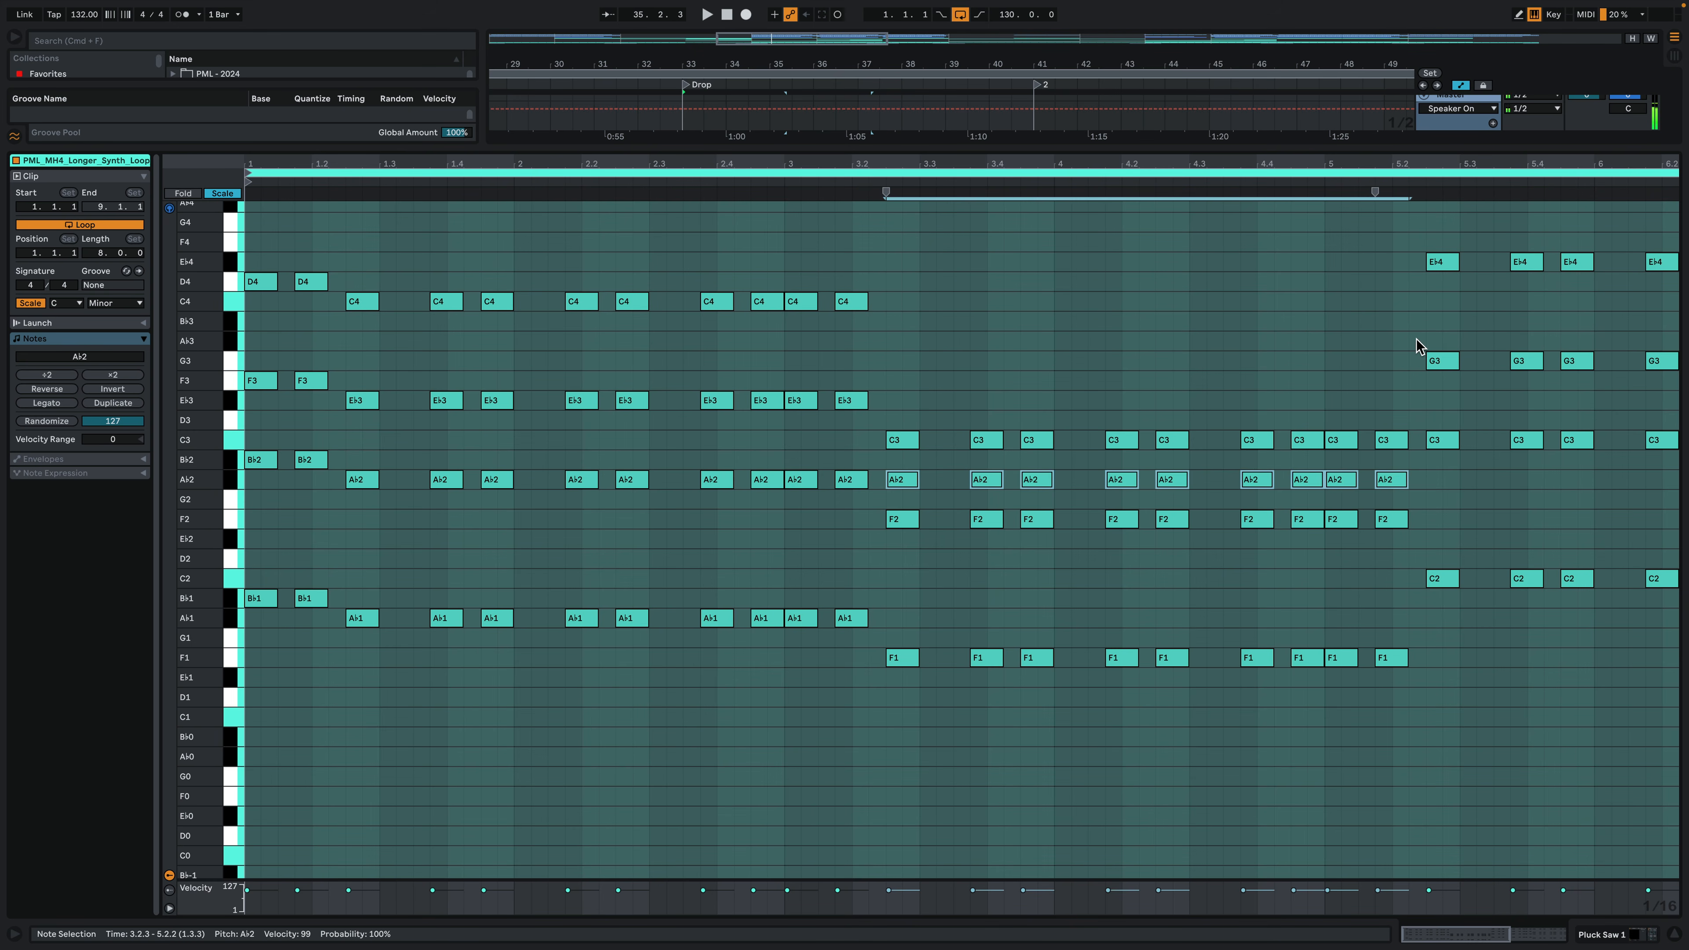
{"action": "left_click", "coordinate": [923, 556]}
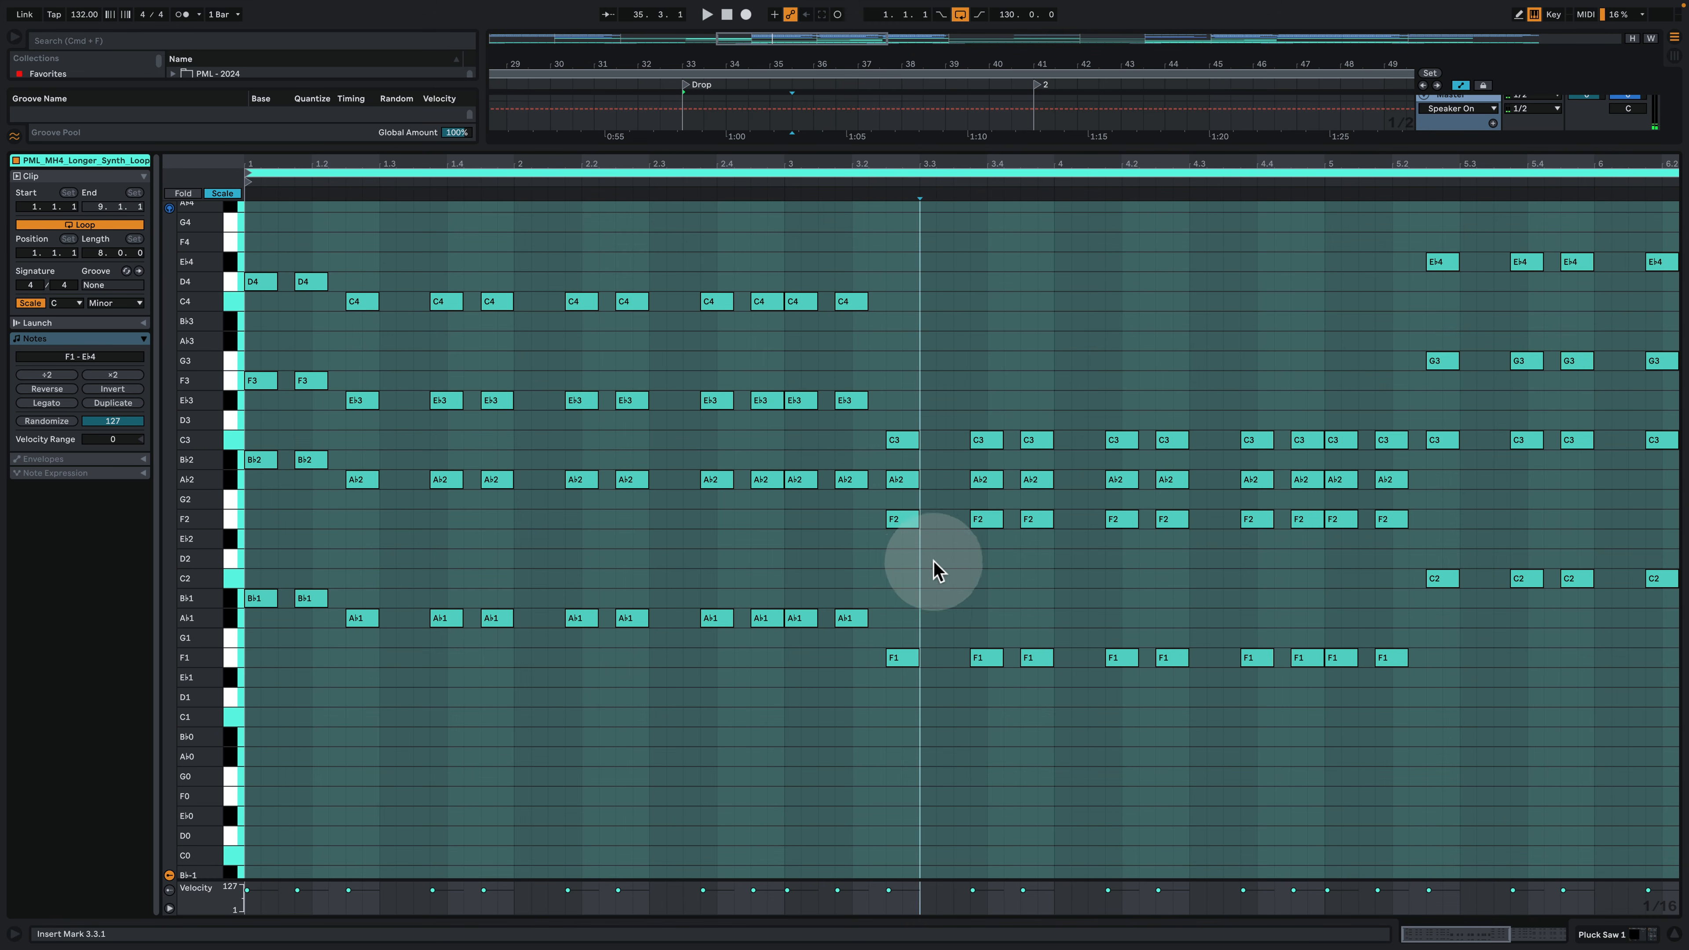
{"action": "left_click_drag", "start_coordinate": [910, 563], "coordinate": [893, 413]}
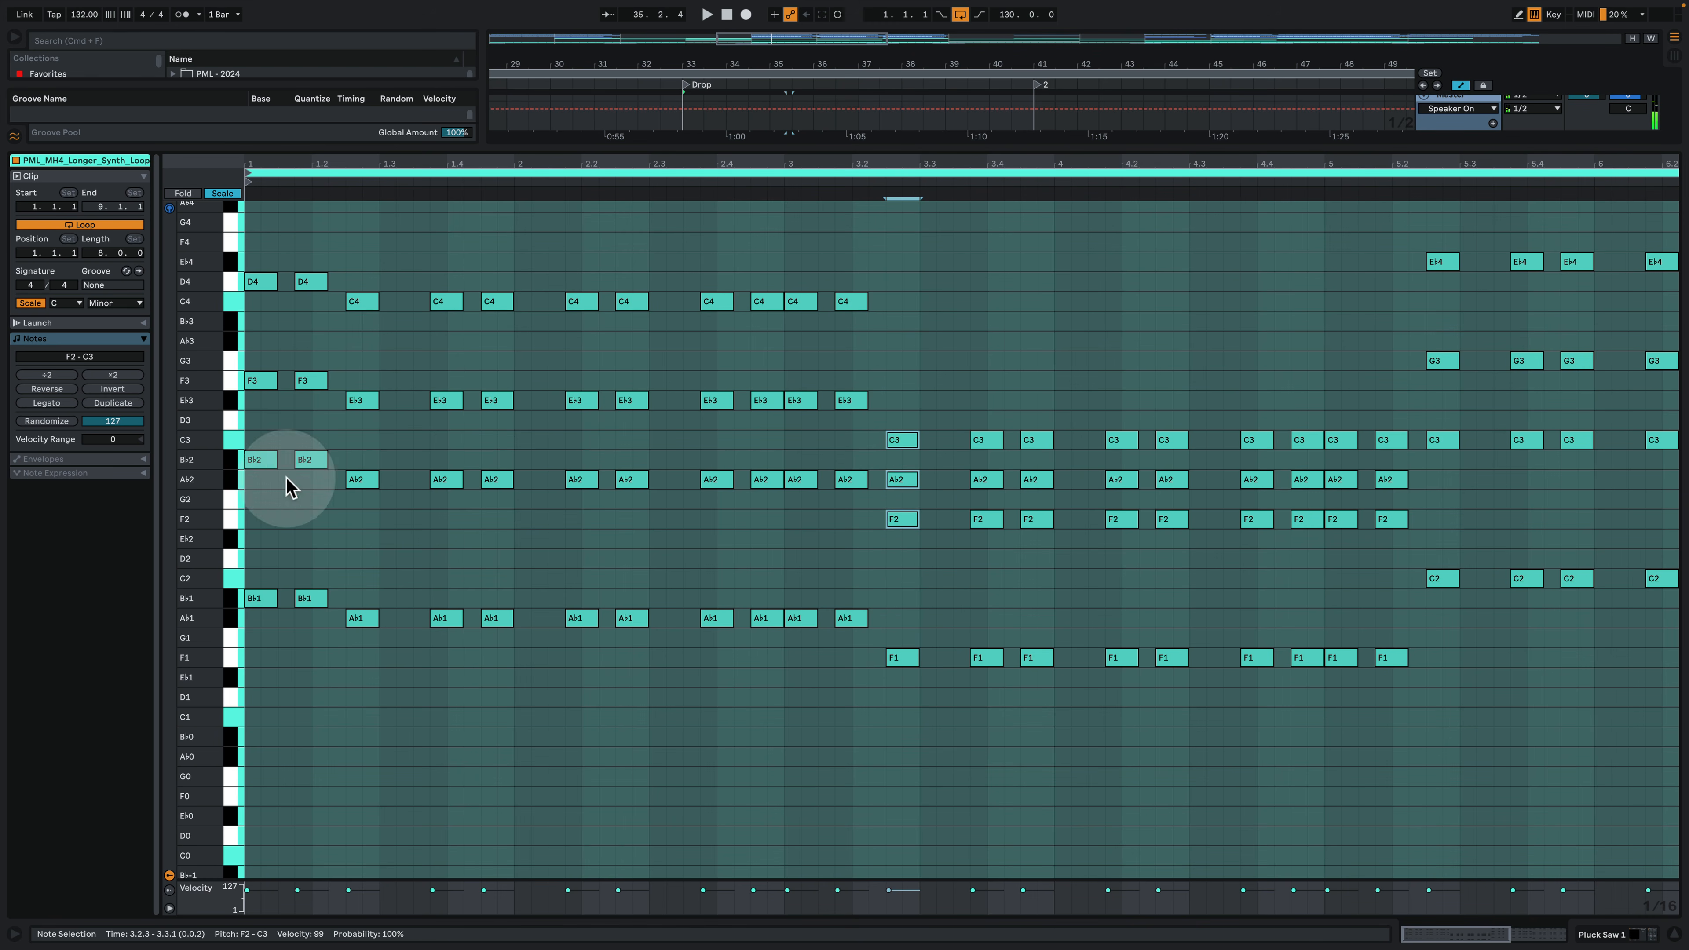
Step: Show every key instead of only scale notes and examine the F2, A♭2 and C3 notes of the third chord
{"action": "left_click", "coordinate": [235, 193]}
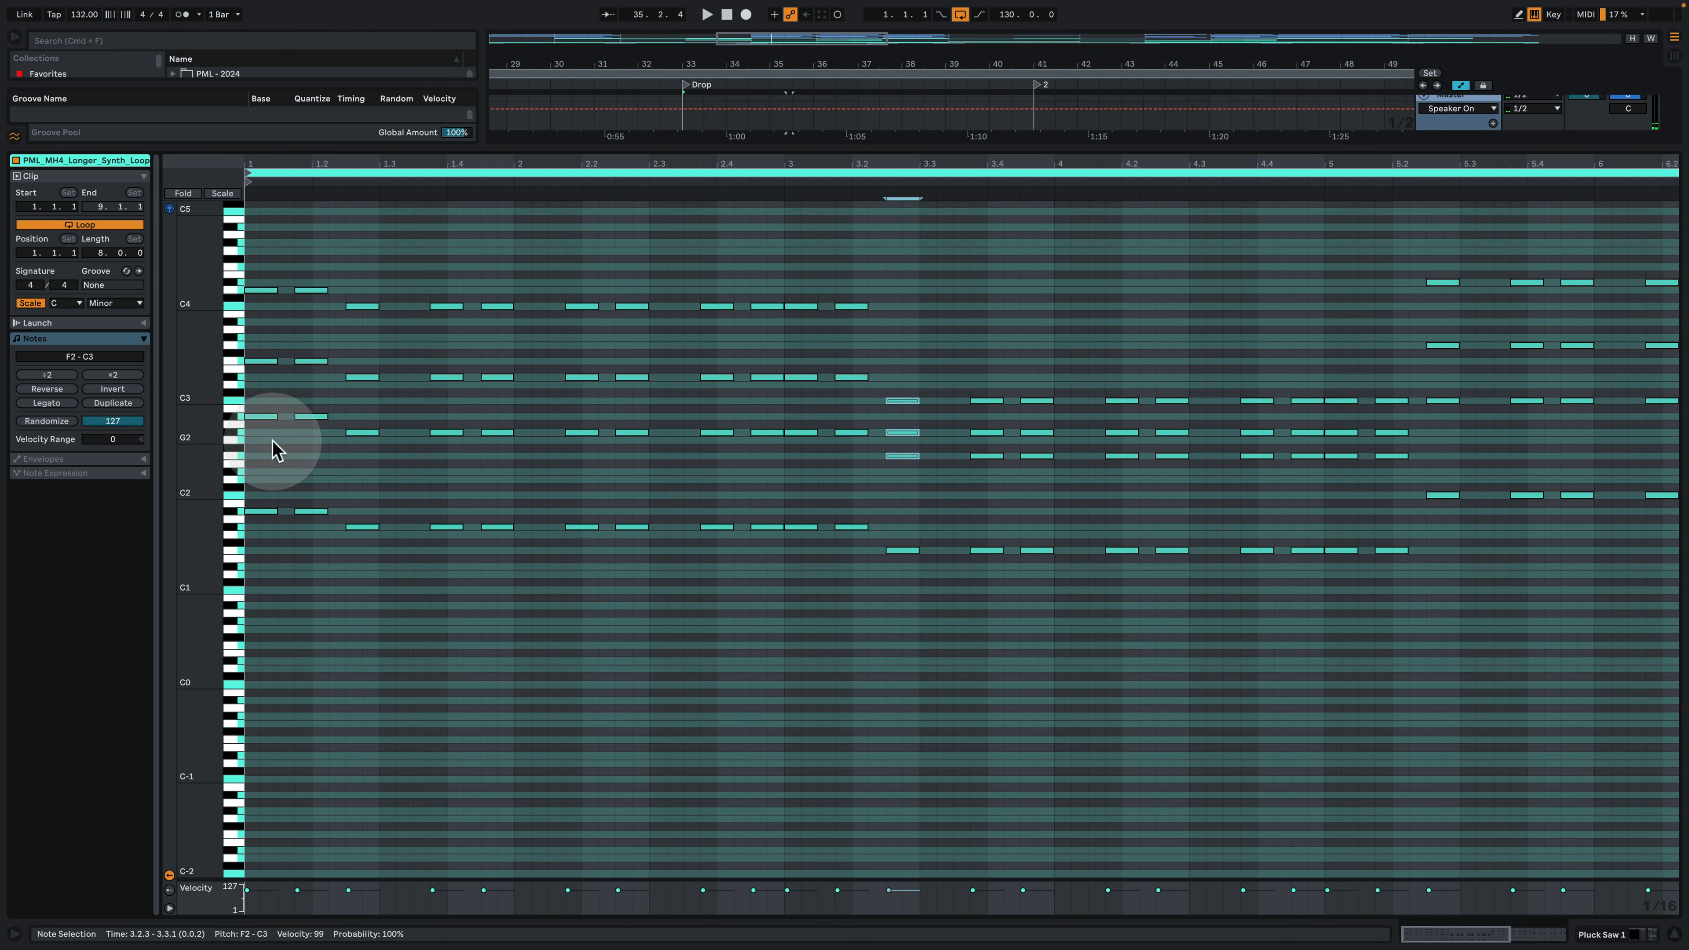
{"action": "left_click_drag", "start_coordinate": [214, 442], "coordinate": [213, 662]}
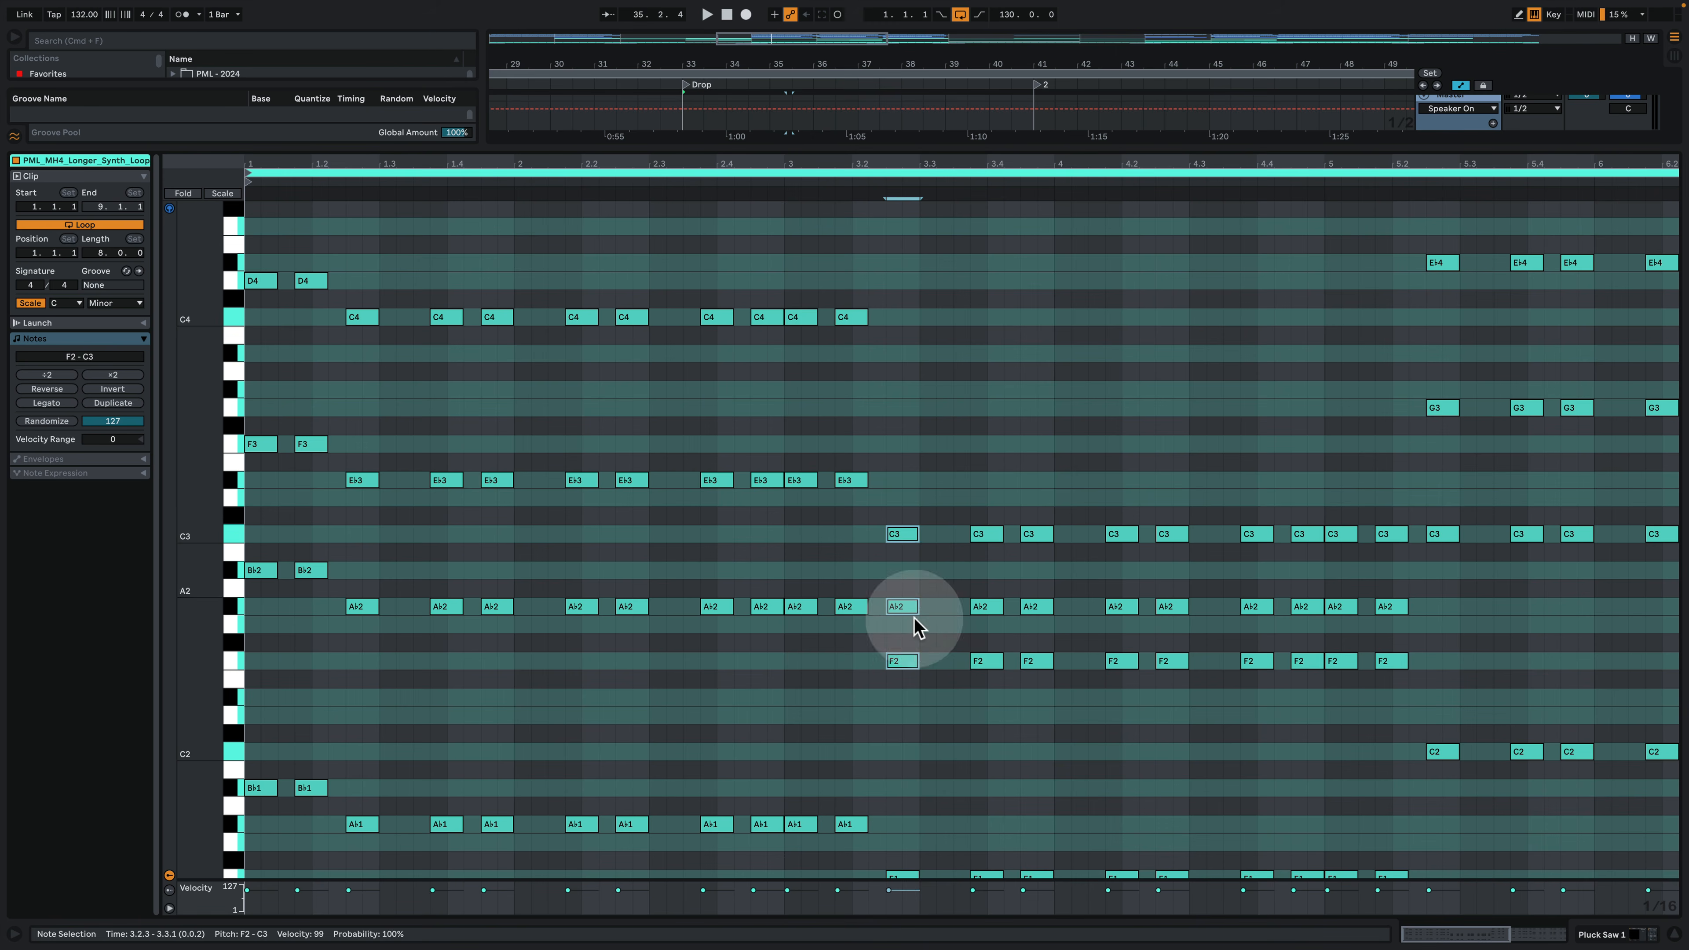
{"action": "left_click", "coordinate": [1003, 708]}
{"action": "scroll", "coordinate": [907, 680], "scroll_direction": "down", "scroll_amount": 1}
{"action": "scroll", "coordinate": [910, 689], "scroll_direction": "down", "scroll_amount": 1}
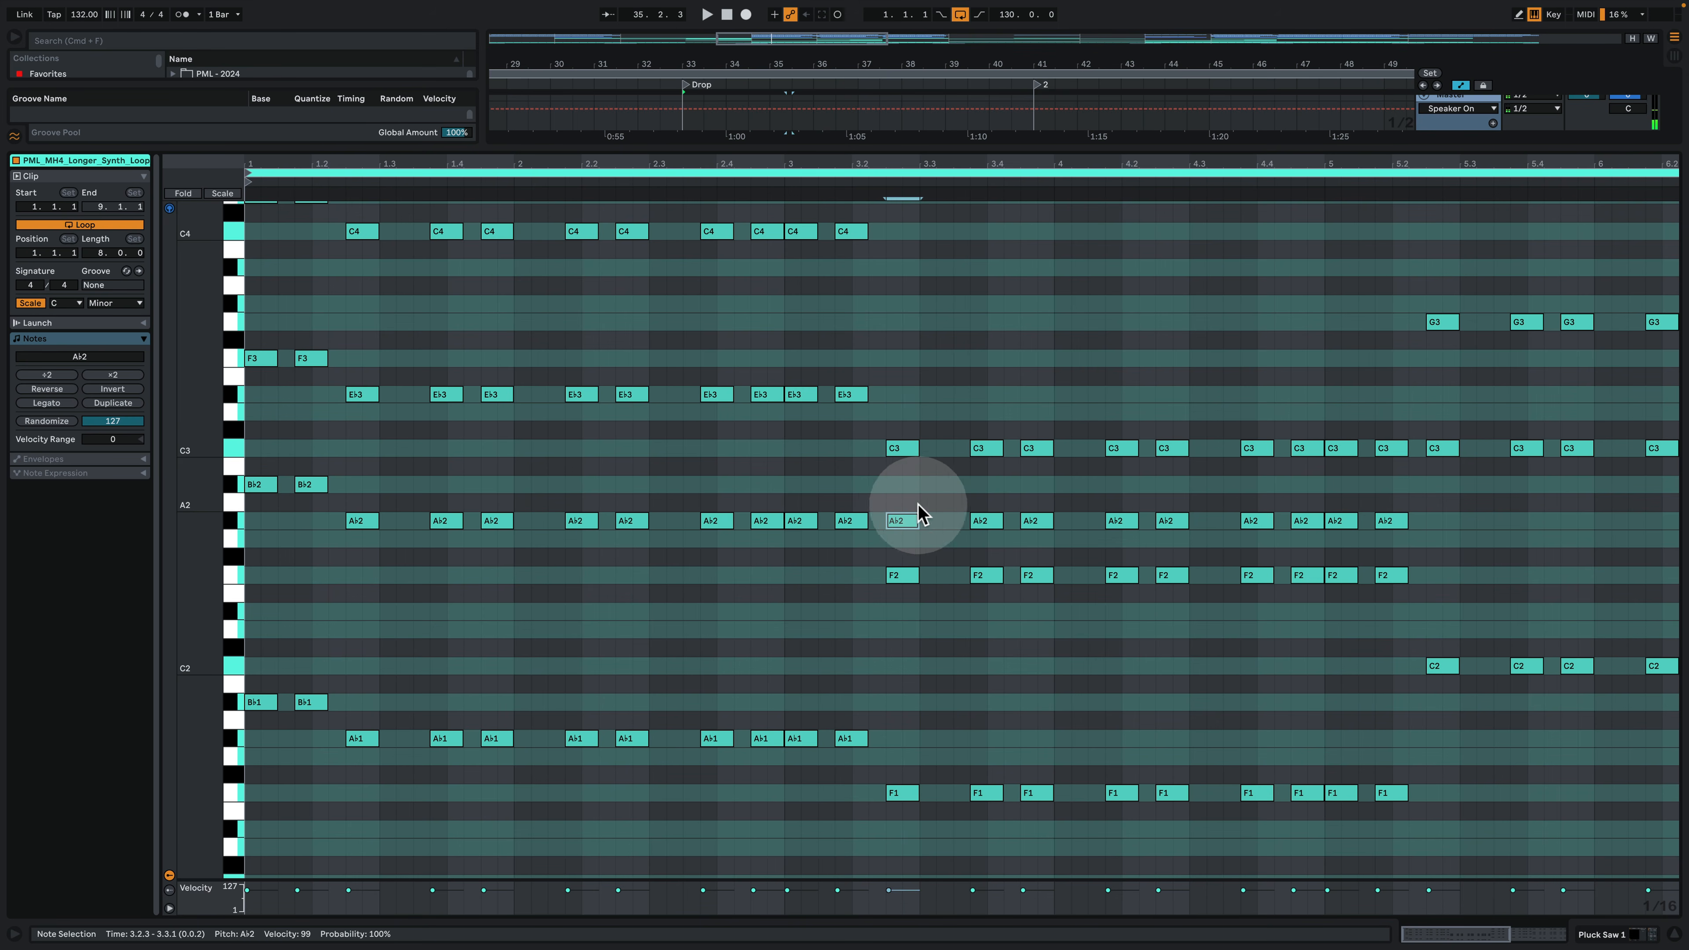
{"action": "left_click_drag", "start_coordinate": [897, 497], "coordinate": [1435, 547]}
{"action": "left_click_drag", "start_coordinate": [1008, 651], "coordinate": [978, 443]}
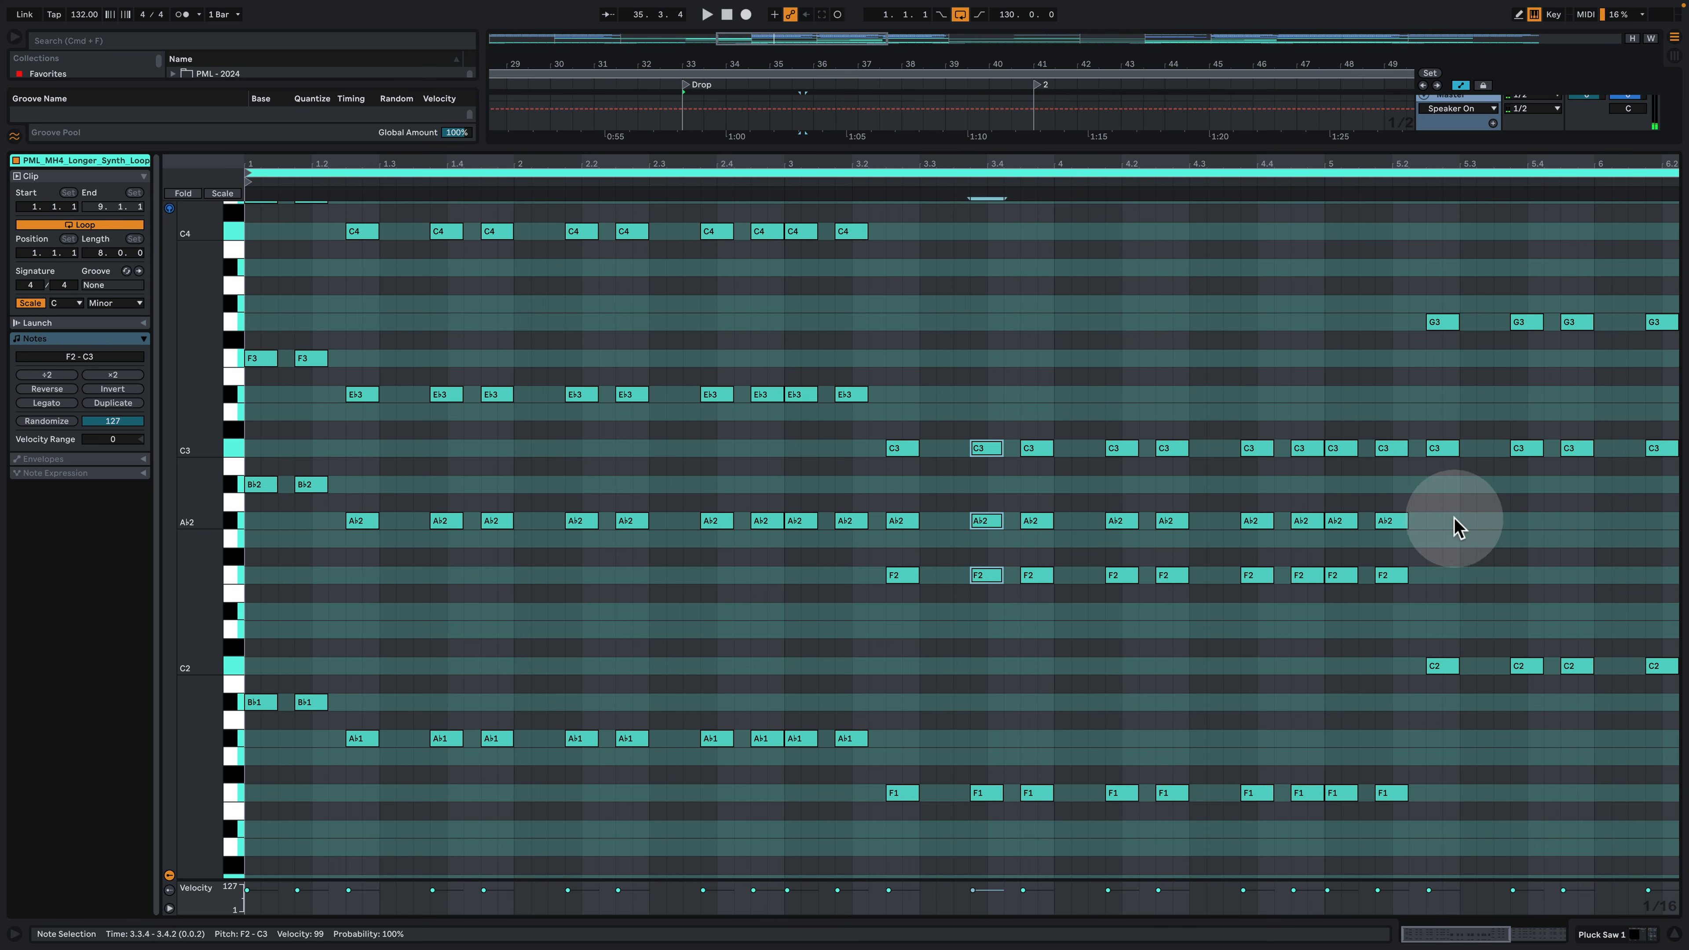
Step: Raise the third chord's A♭2 notes one octave to A♭3 and audition its open voicing at several hits
{"action": "left_click_drag", "start_coordinate": [1454, 536], "coordinate": [934, 529]}
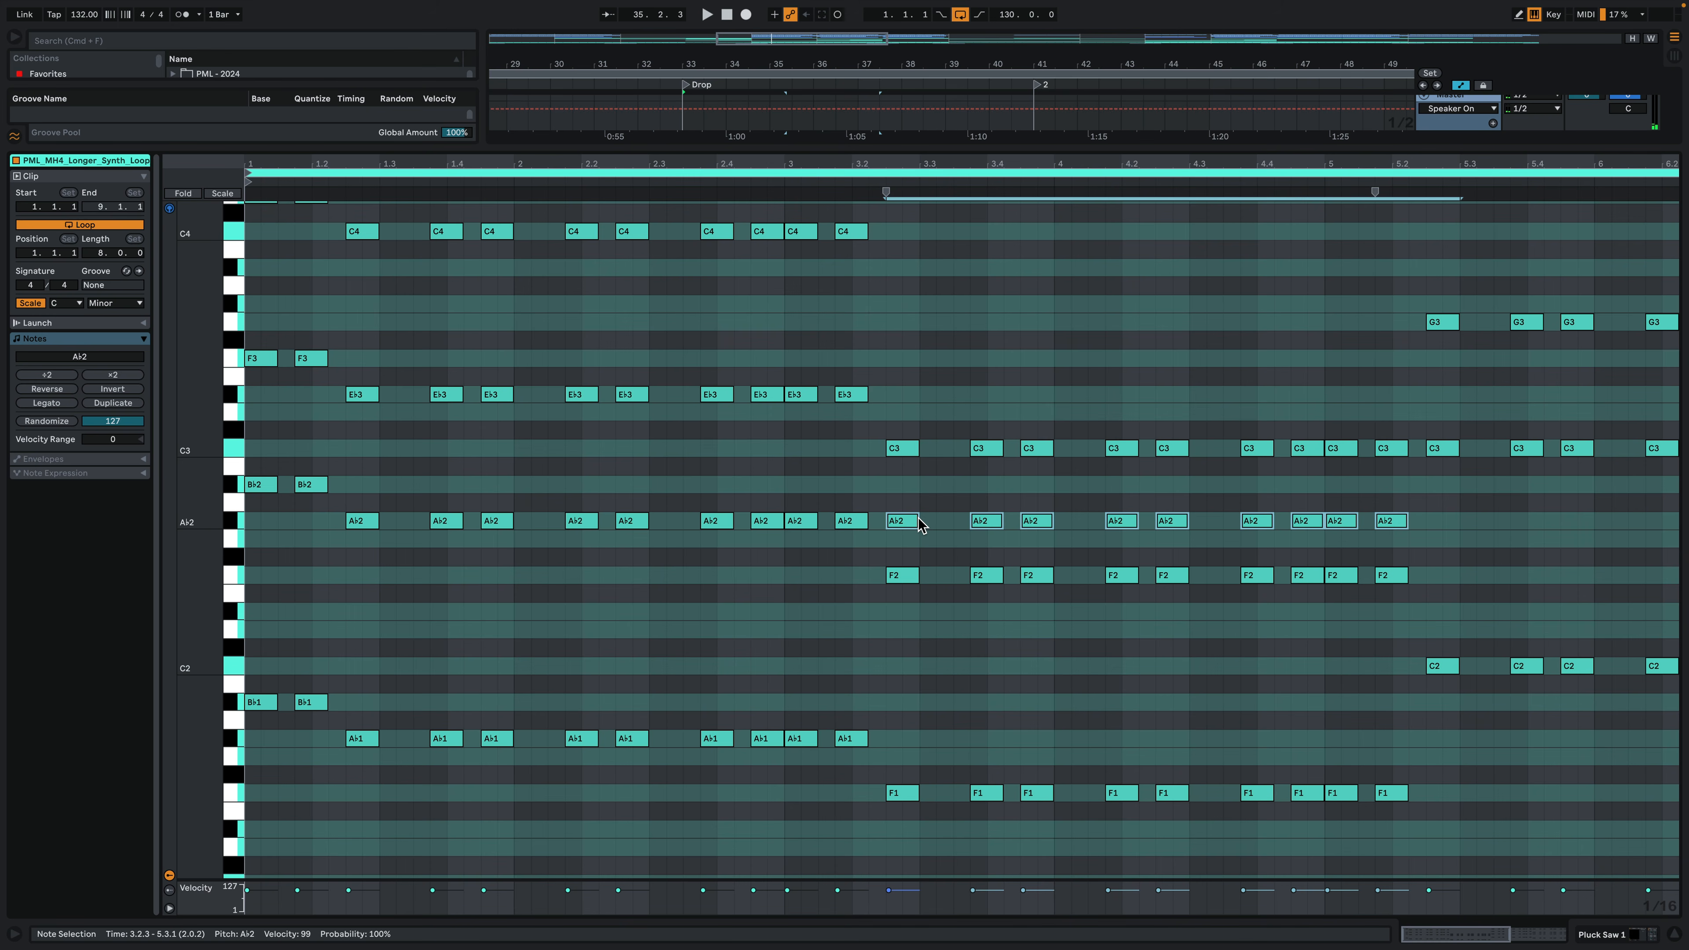
{"action": "key", "text": "shift+Up"}
{"action": "left_click_drag", "start_coordinate": [882, 667], "coordinate": [941, 253]}
{"action": "left_click_drag", "start_coordinate": [1015, 690], "coordinate": [991, 266]}
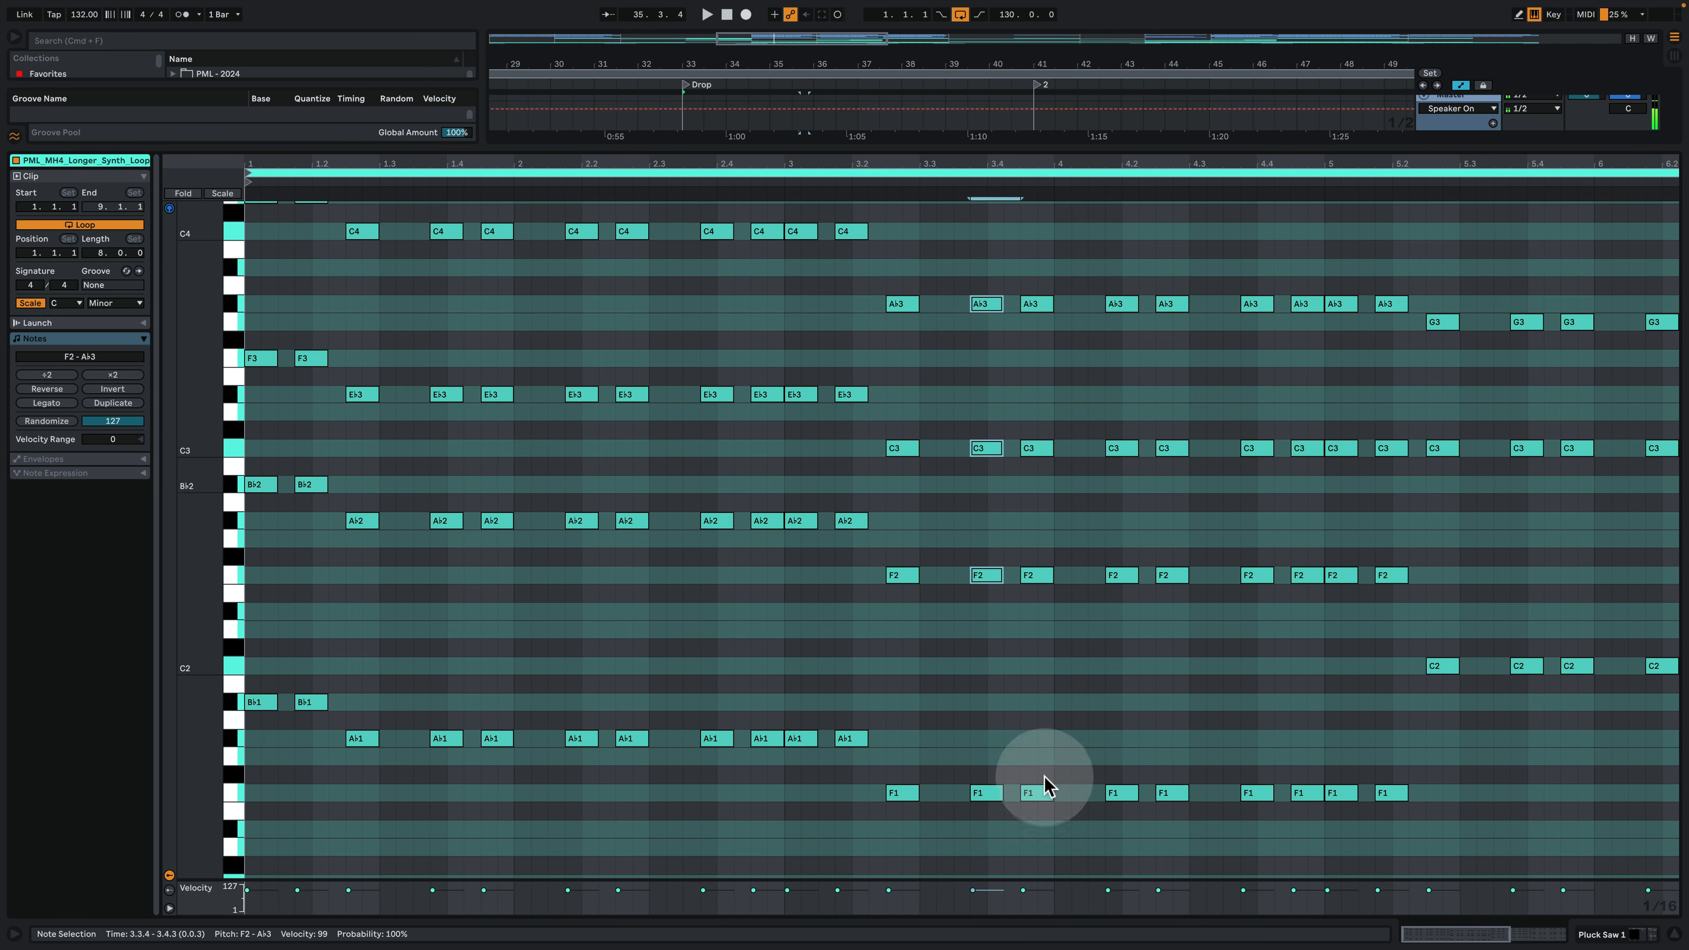
{"action": "left_click_drag", "start_coordinate": [1037, 817], "coordinate": [1035, 253]}
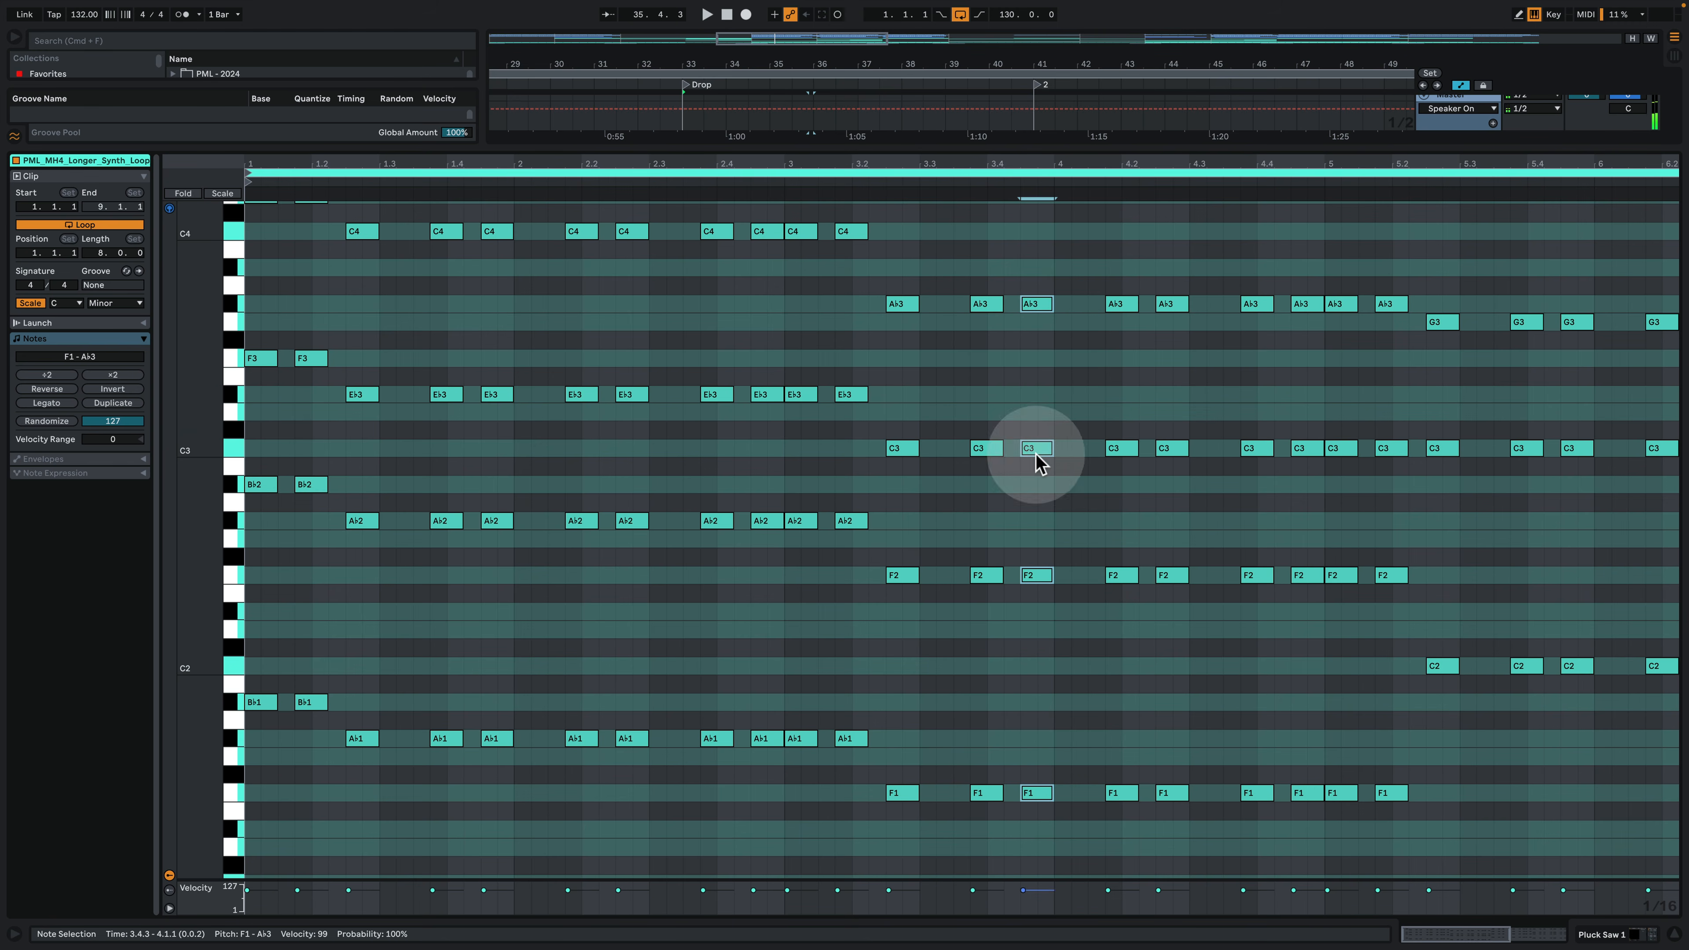
Step: Compare the voicings of the second, third and fourth chords by selecting one hit of each
{"action": "left_click_drag", "start_coordinate": [190, 365], "coordinate": [99, 393]}
{"action": "left_click_drag", "start_coordinate": [557, 795], "coordinate": [573, 226]}
{"action": "left_click_drag", "start_coordinate": [1057, 721], "coordinate": [1052, 256]}
{"action": "left_click_drag", "start_coordinate": [1565, 622], "coordinate": [1560, 178]}
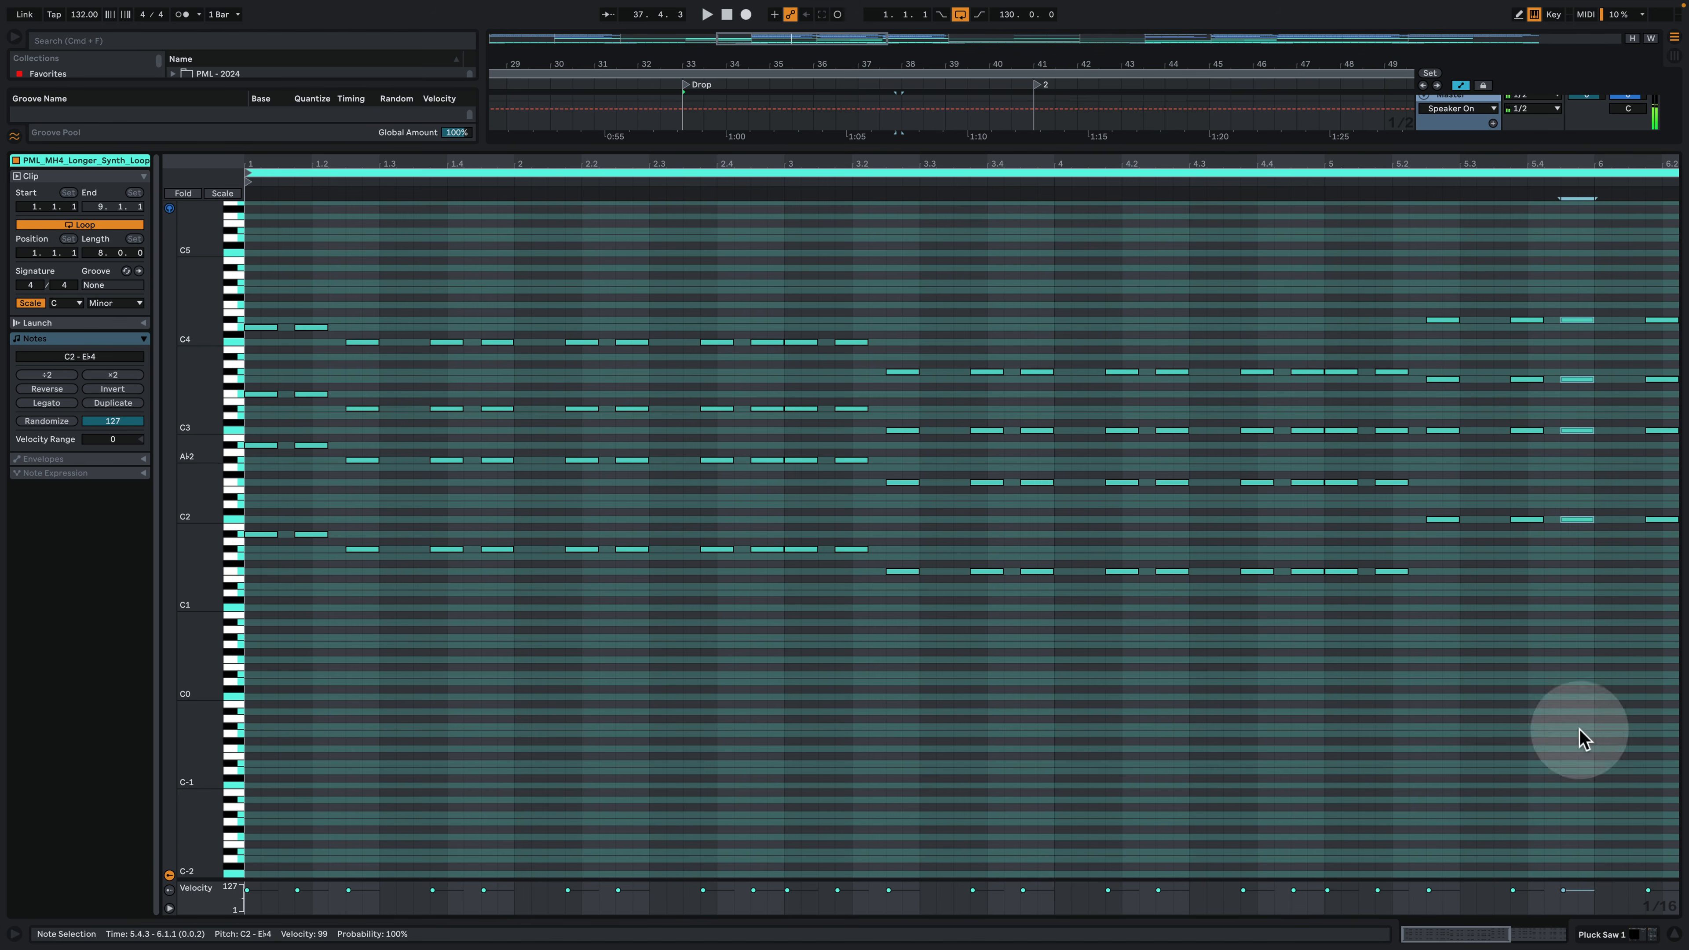
Step: Return to the arrangement and examine how the instrument clips are laid out from before the Drop to the Break
{"action": "left_click", "coordinate": [1607, 929]}
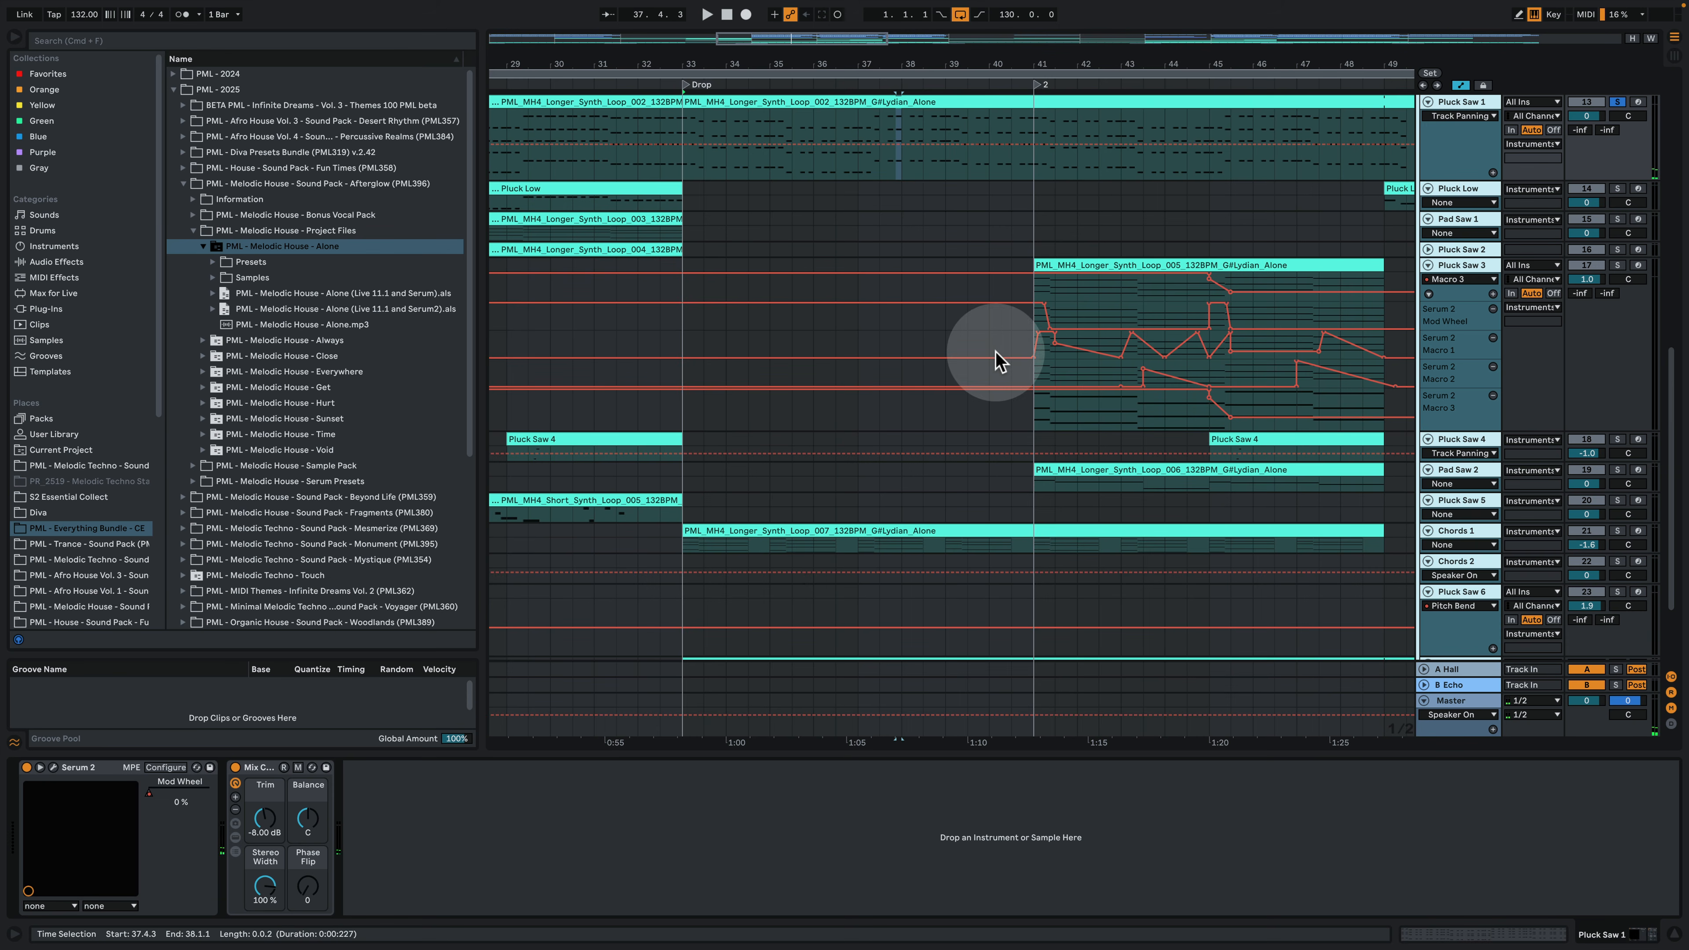
{"action": "left_click_drag", "start_coordinate": [915, 61], "coordinate": [848, 60]}
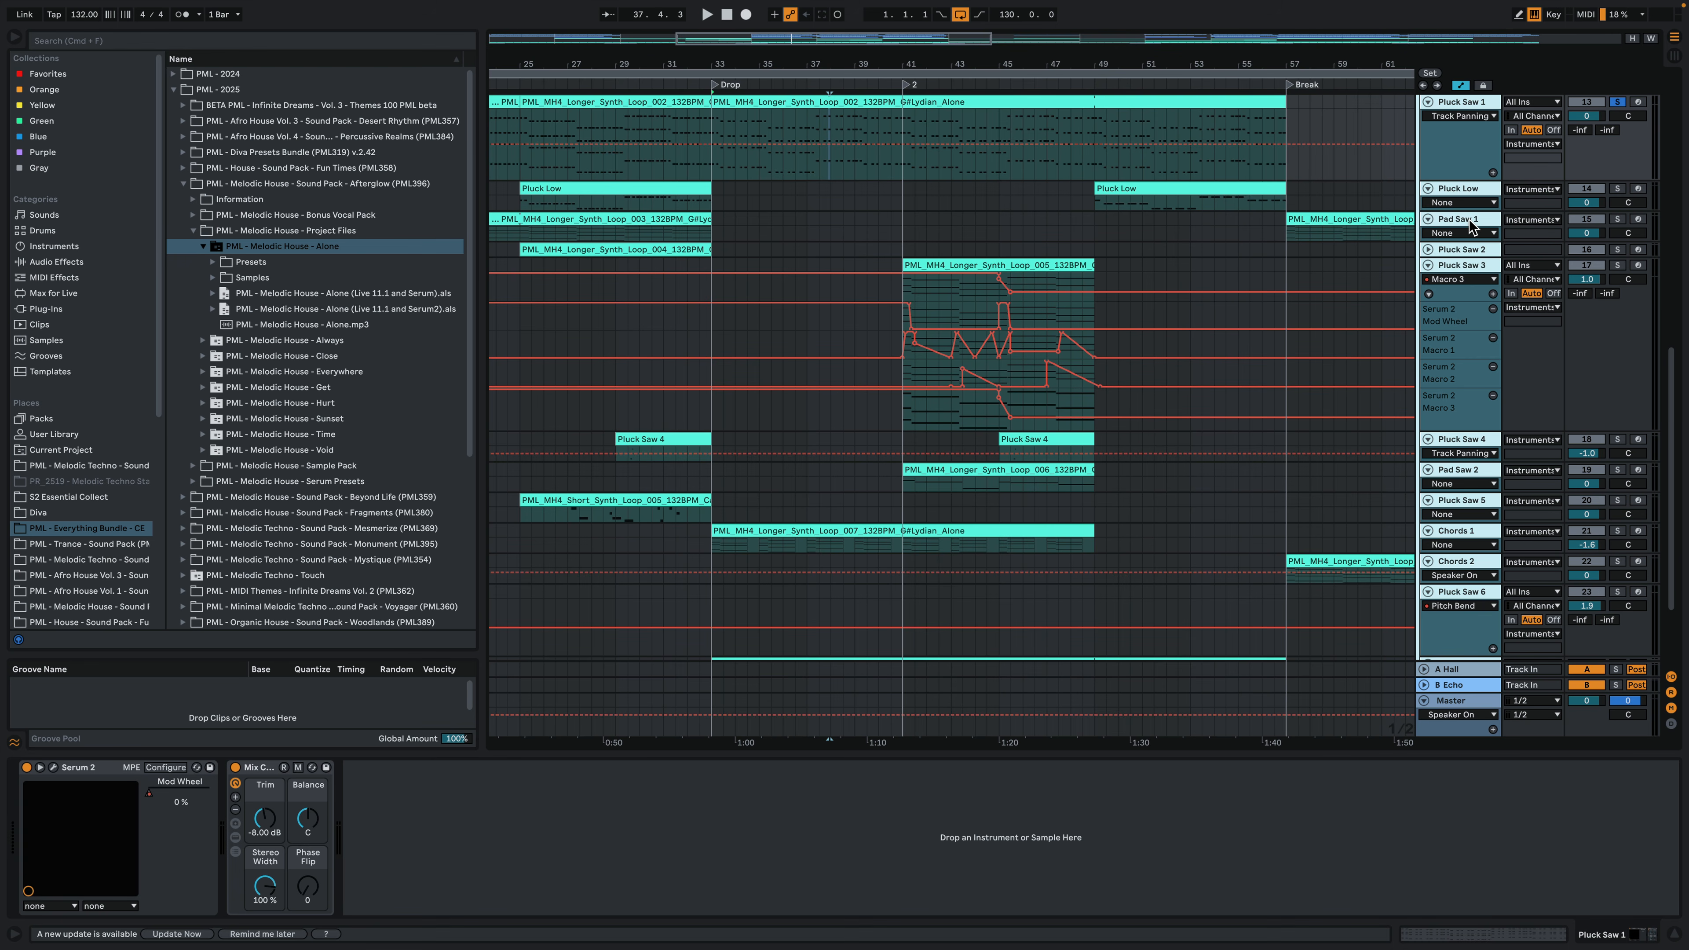
{"action": "left_click", "coordinate": [977, 137]}
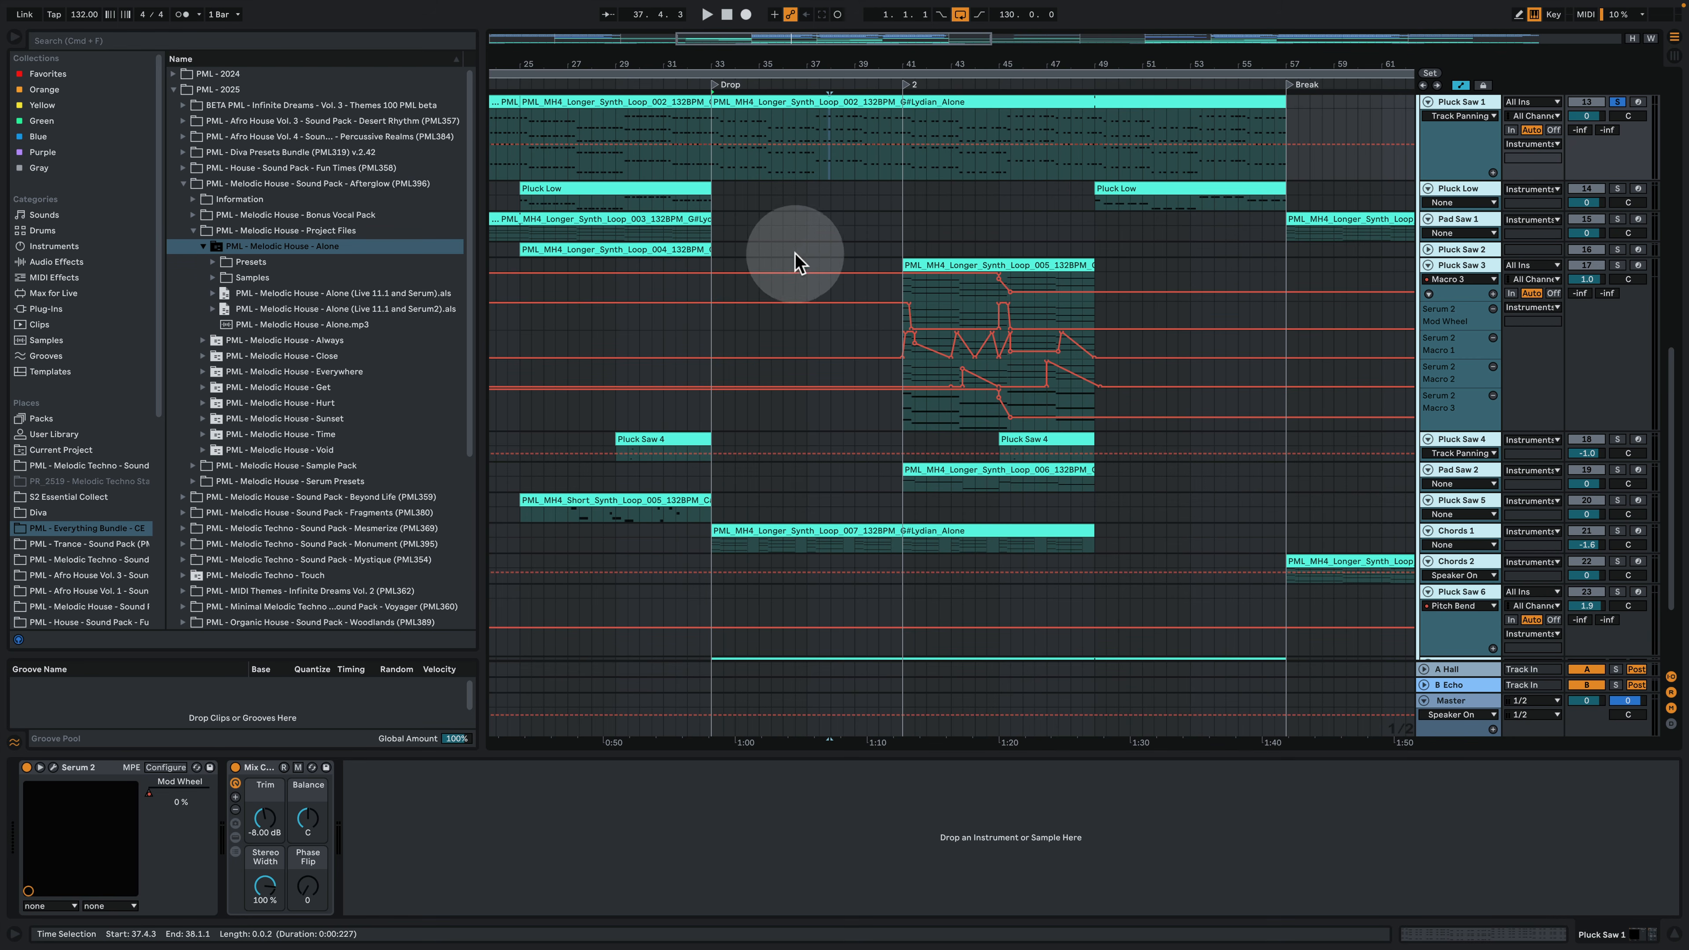
{"action": "left_click", "coordinate": [895, 139]}
{"action": "left_click", "coordinate": [894, 137]}
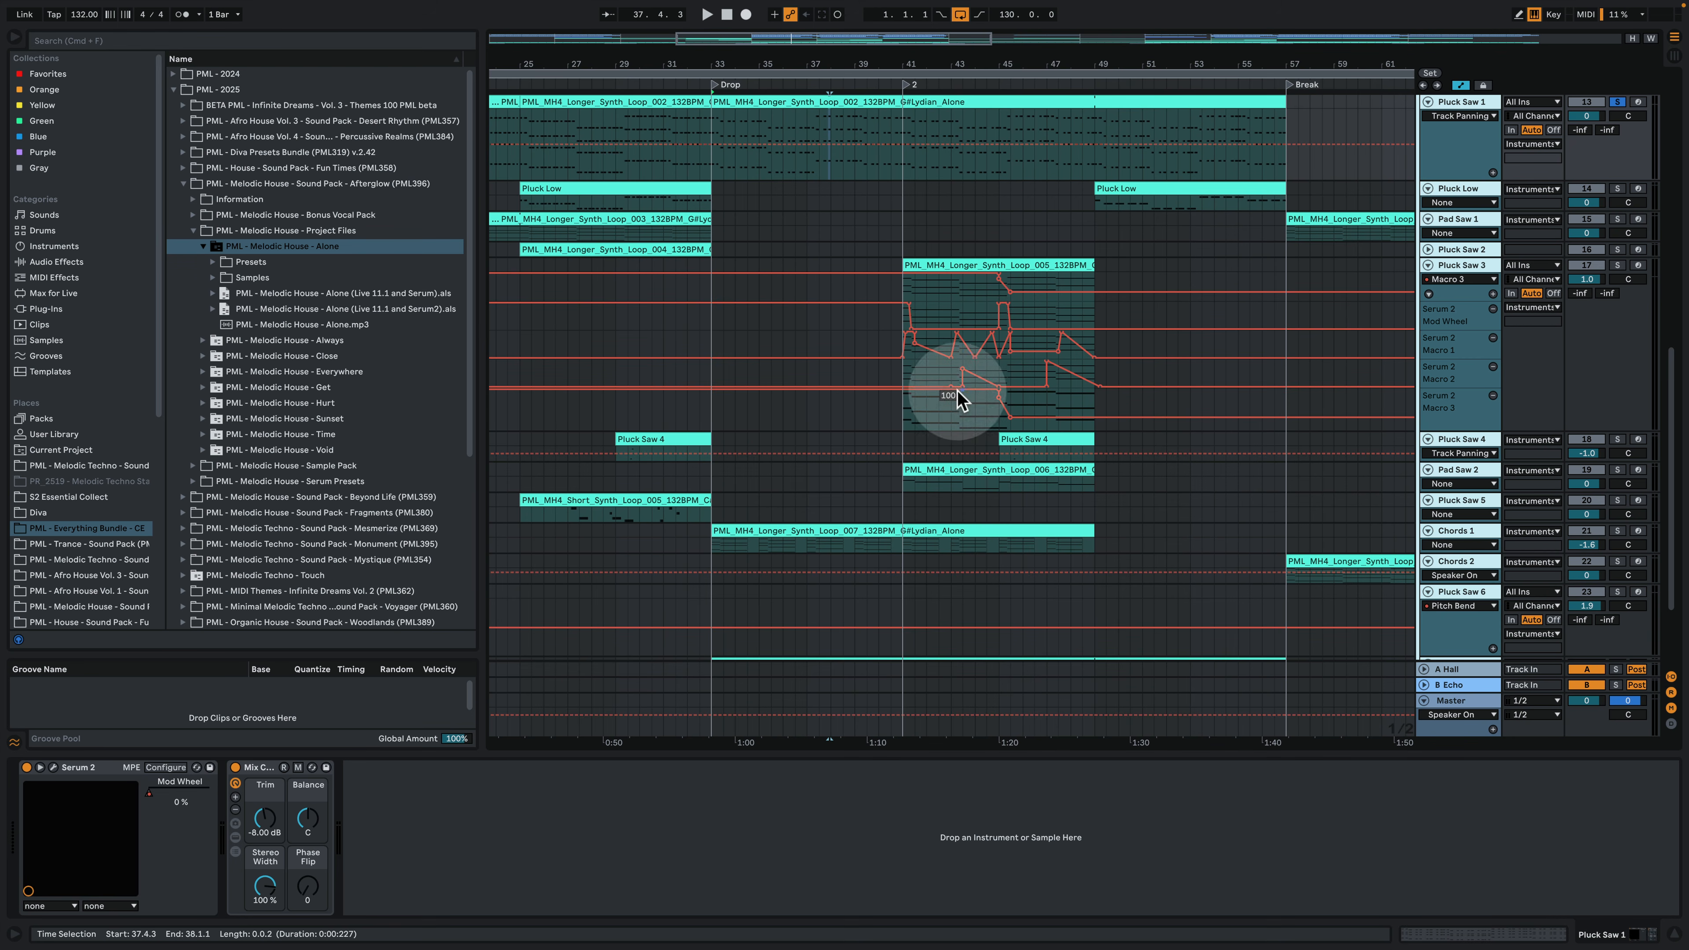
{"action": "scroll", "coordinate": [962, 389], "scroll_direction": "up", "scroll_amount": 1}
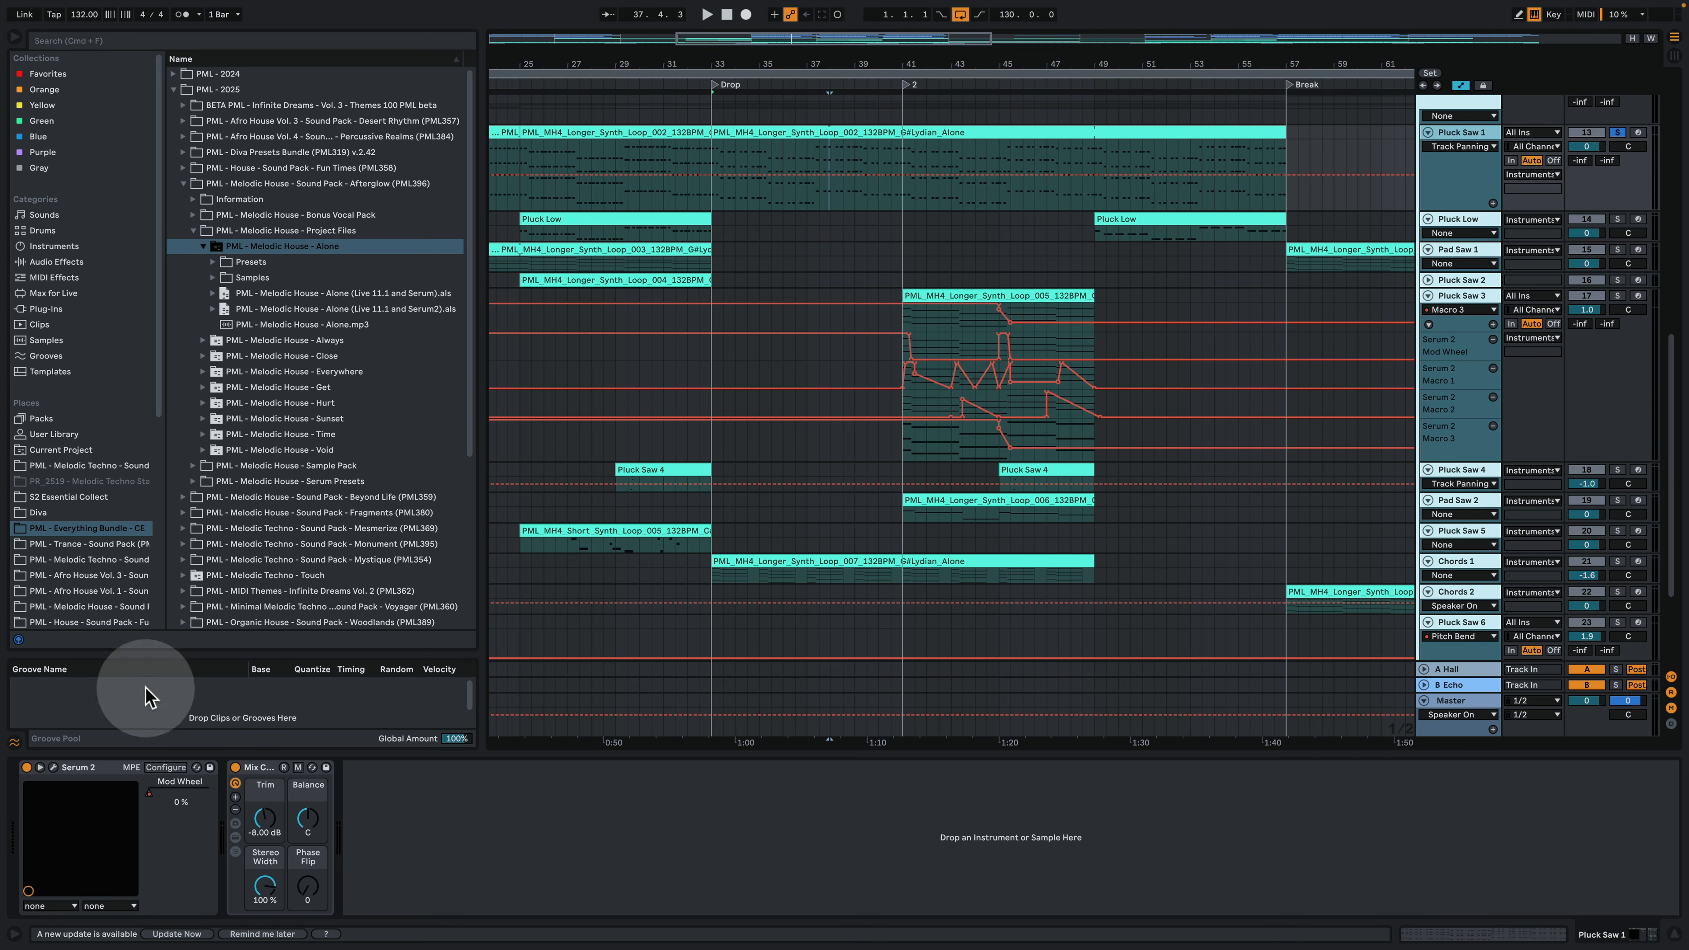
Step: Open Pluck Saw 1's Serum 2, show Env 2 and check the Filter 1 cutoff's modulators during playback
{"action": "left_click", "coordinate": [56, 767]}
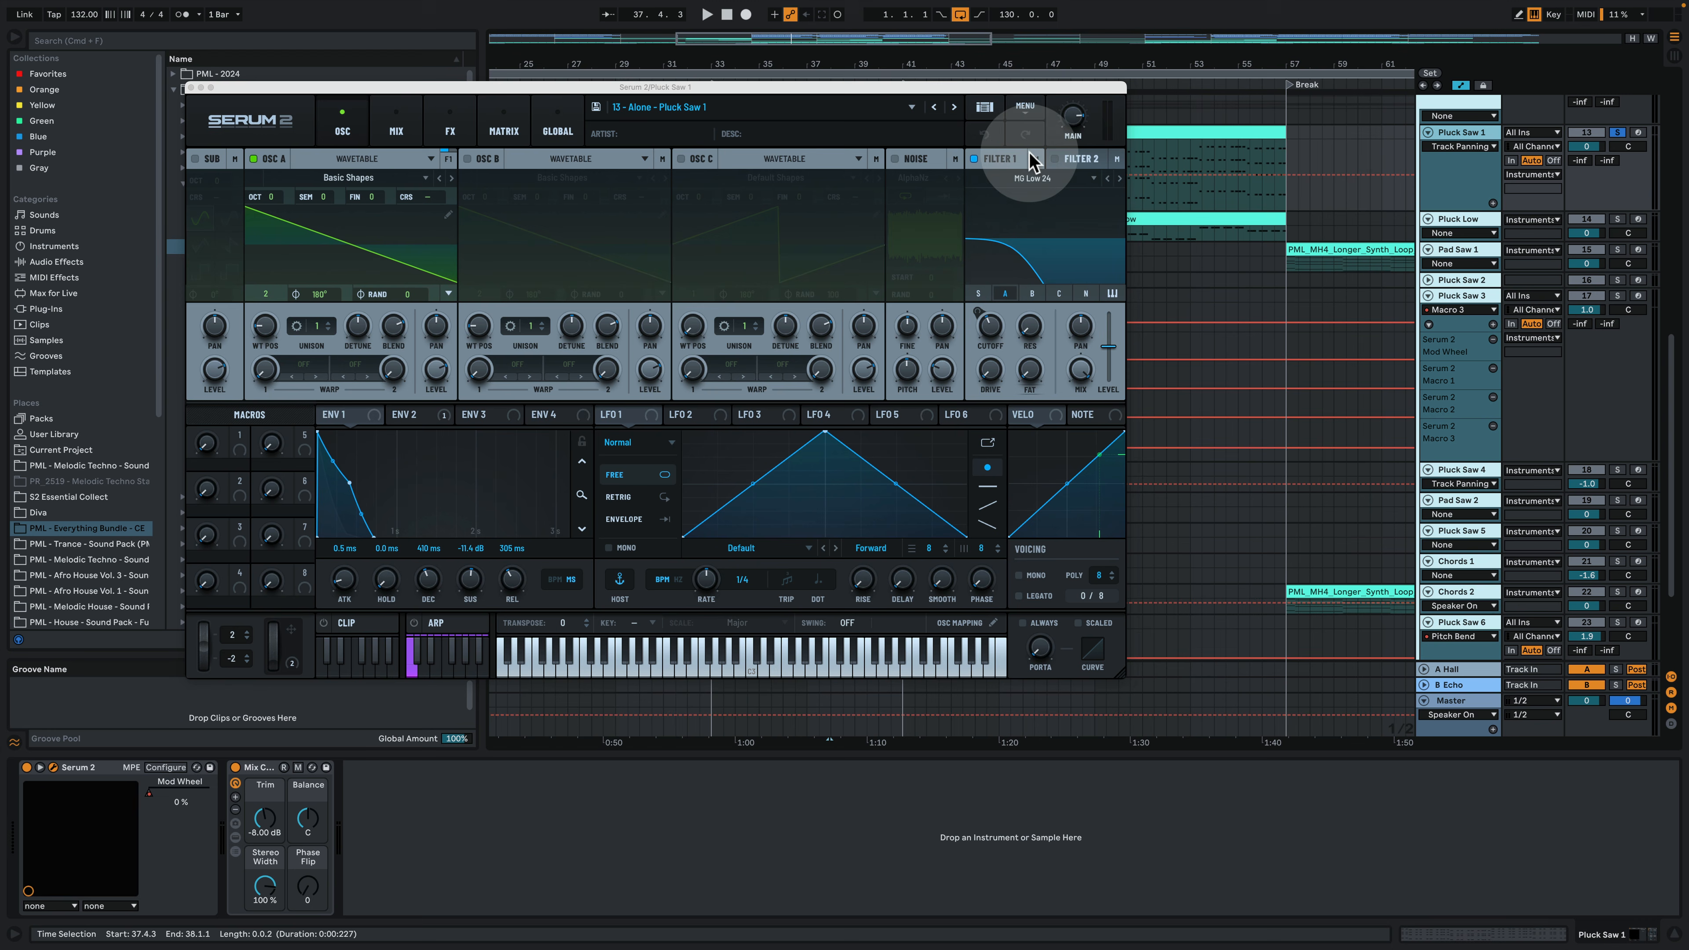
{"action": "left_click_drag", "start_coordinate": [343, 415], "coordinate": [999, 332]}
{"action": "key", "text": "space"}
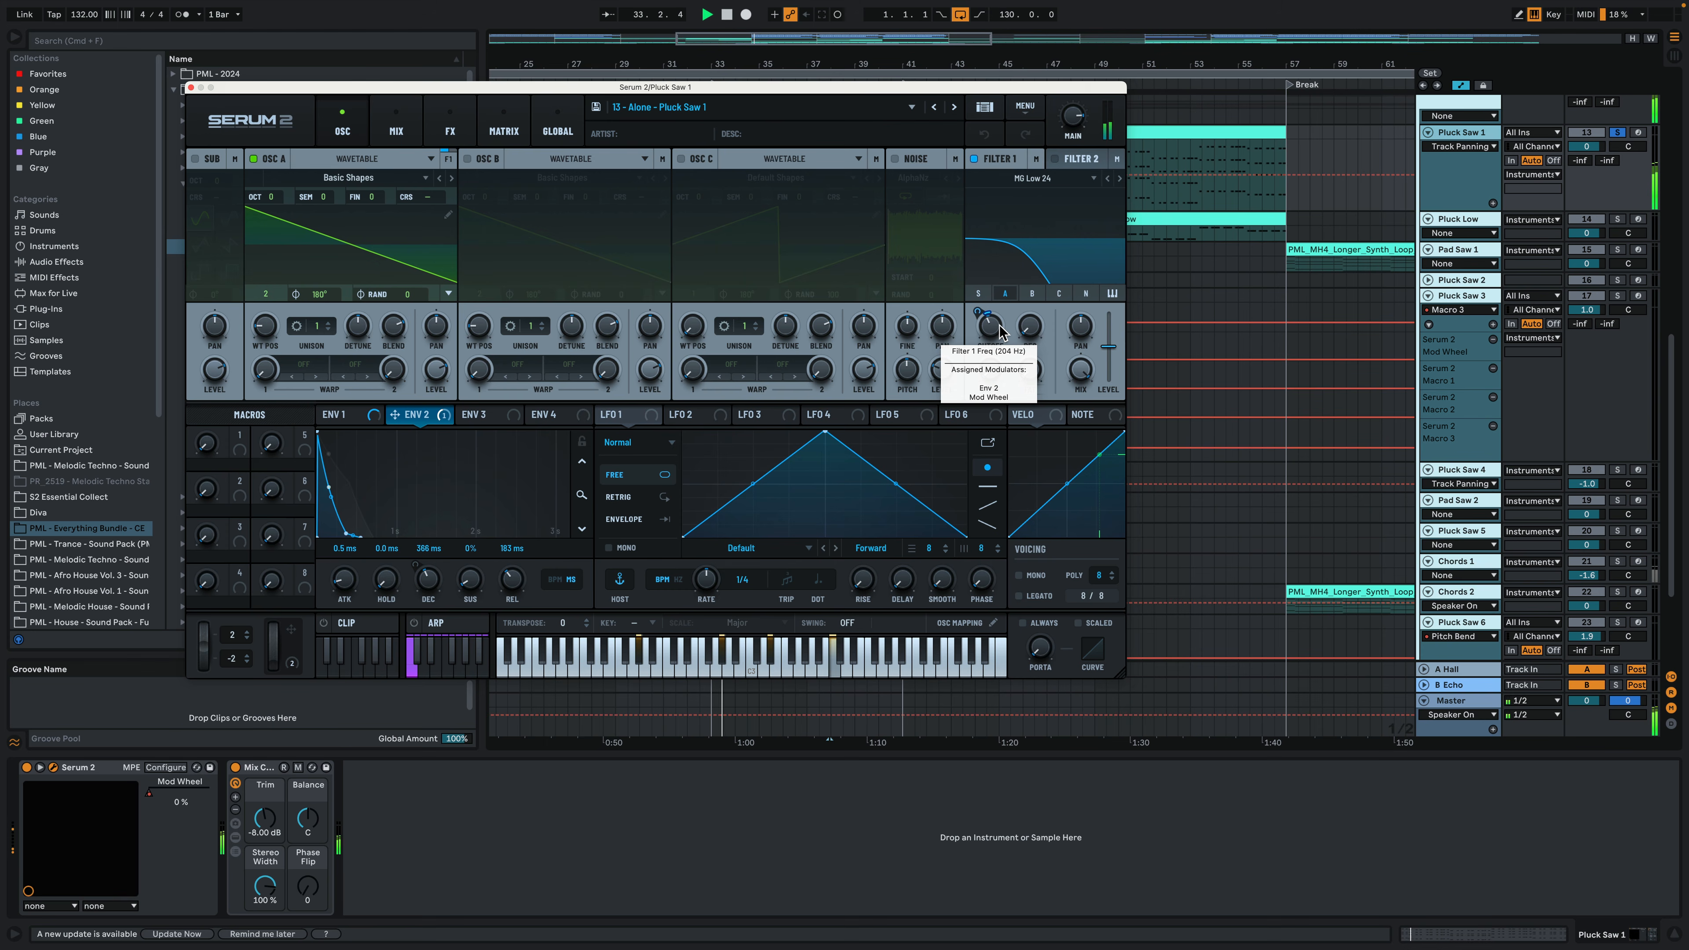
Step: Review the synth's effects and modulation matrix while the track plays, and return to its oscillator page
{"action": "left_click", "coordinate": [452, 133]}
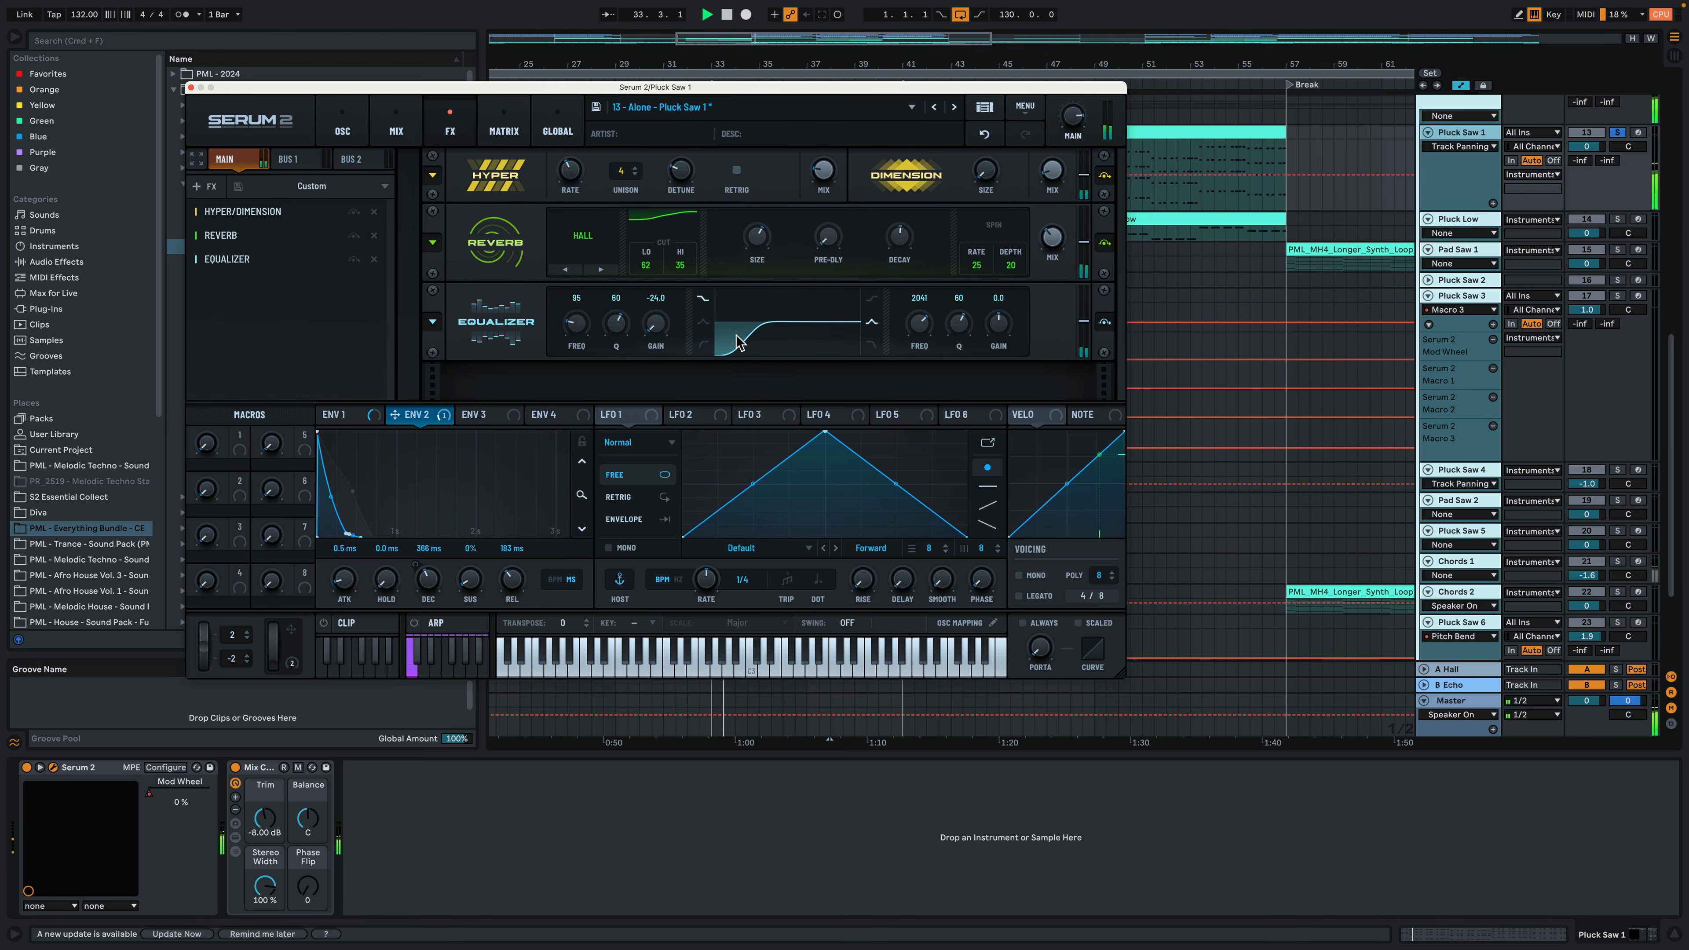
{"action": "left_click", "coordinate": [397, 123]}
{"action": "left_click", "coordinate": [500, 127]}
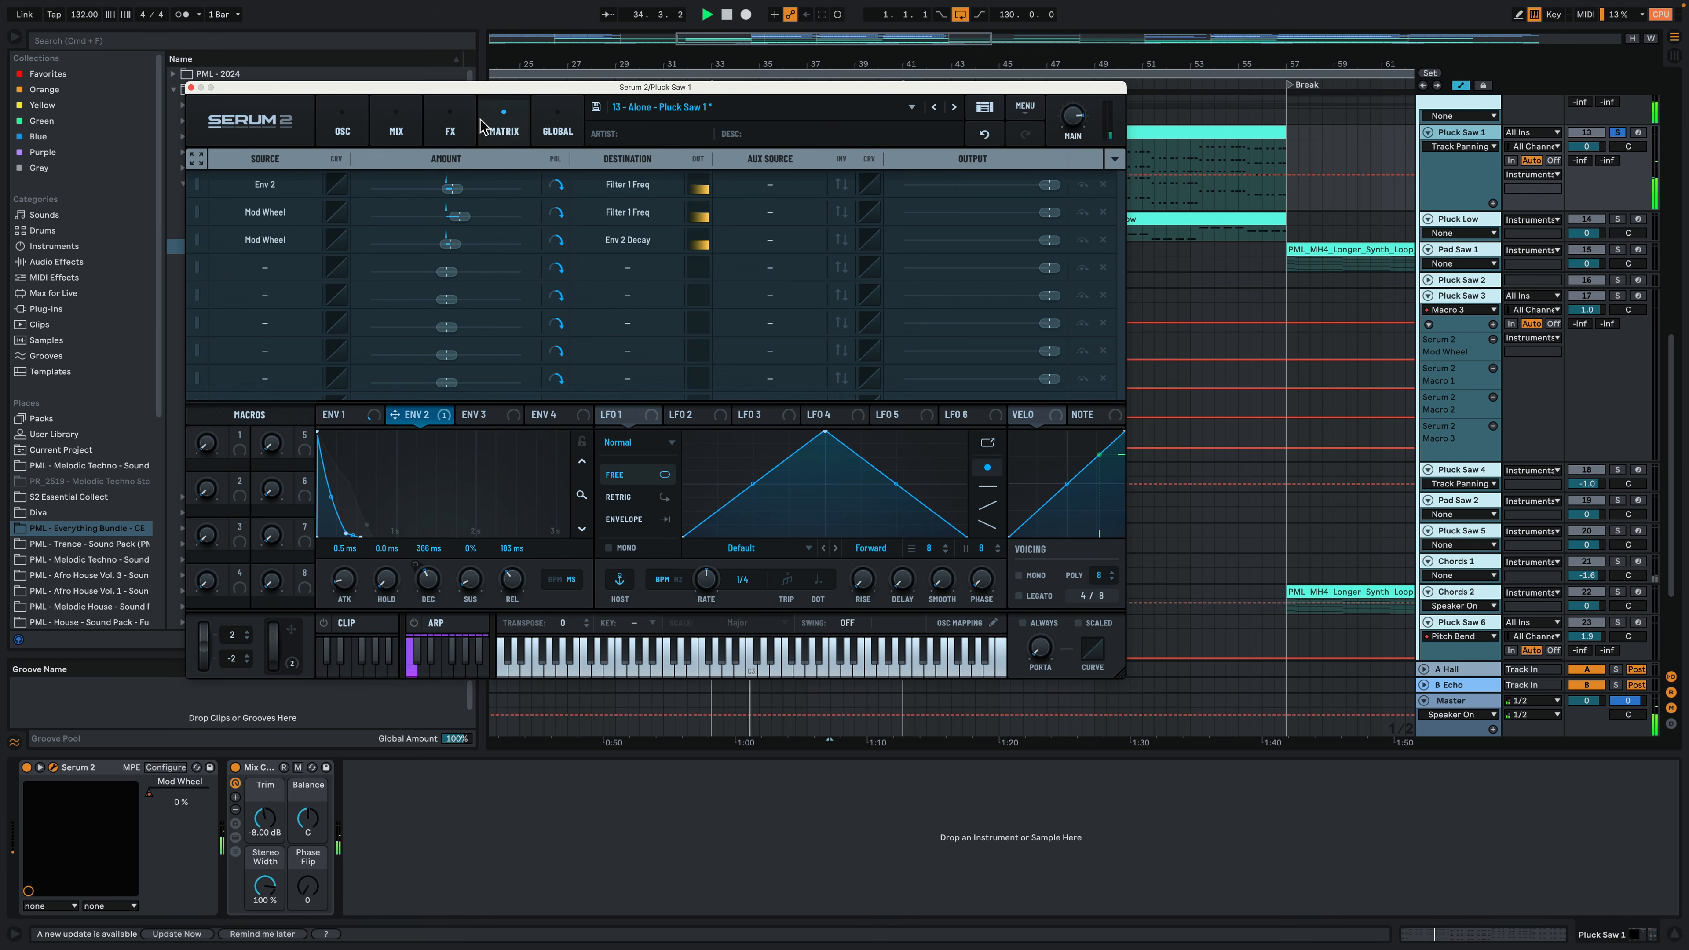
{"action": "left_click", "coordinate": [342, 123]}
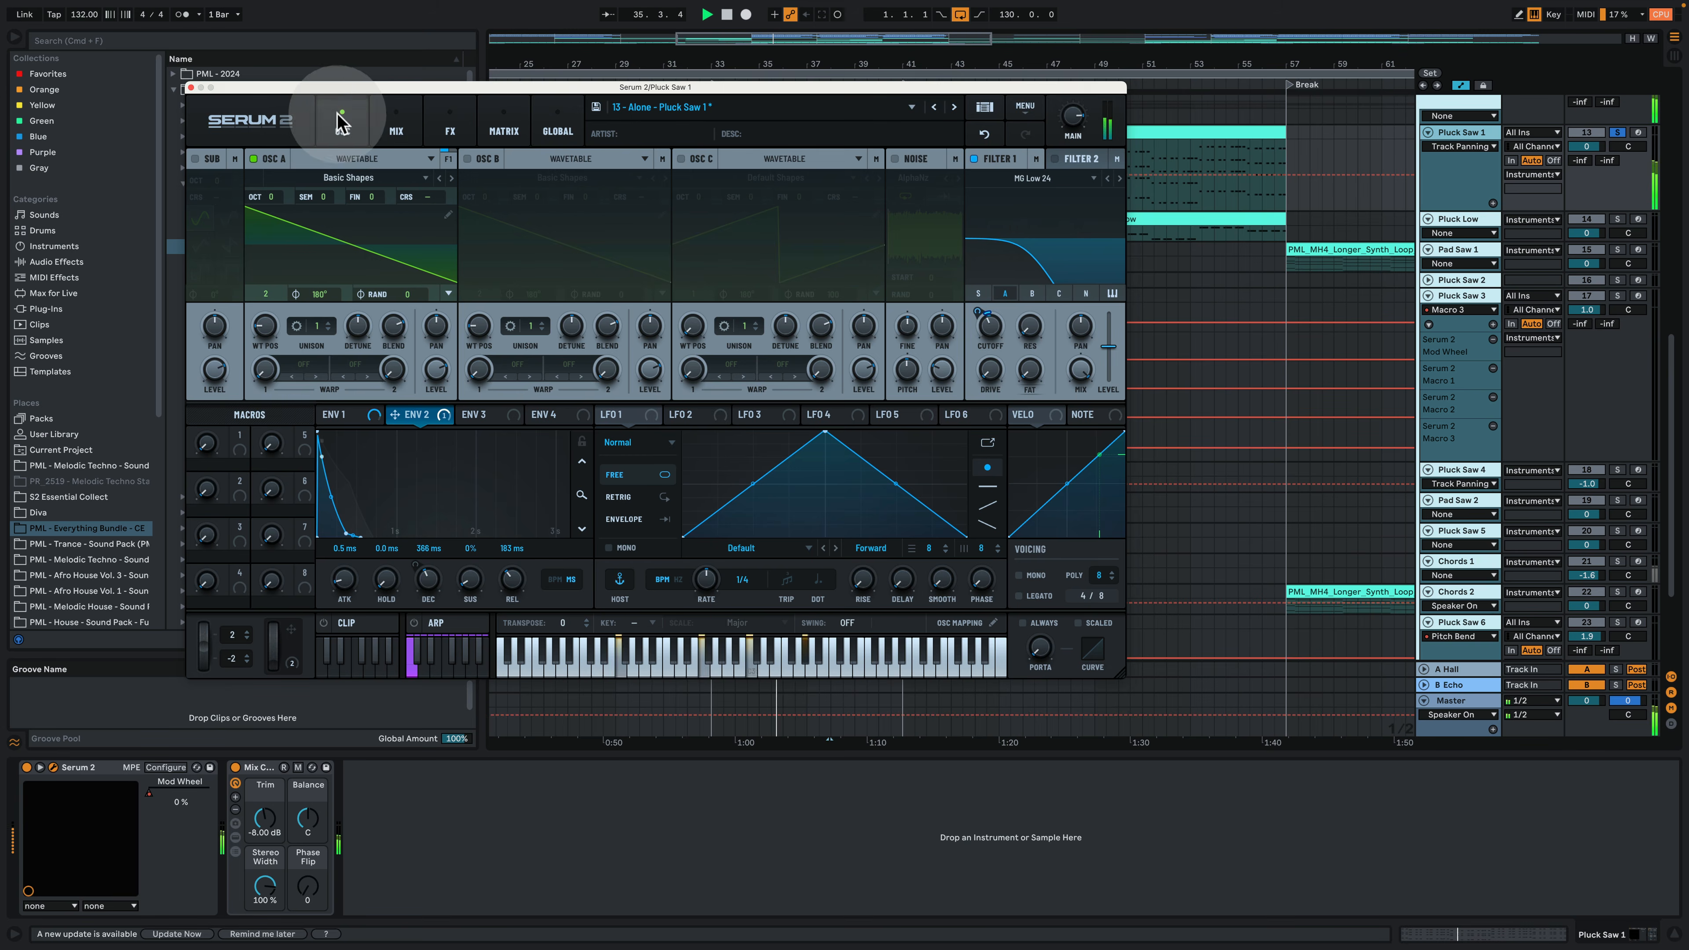
Step: Close Pluck Saw 1's synth, audition the enlarged Pluck Low track together with Pluck Saw 1 and examine its clip's notes
{"action": "left_click", "coordinate": [191, 88]}
{"action": "left_click", "coordinate": [910, 176]}
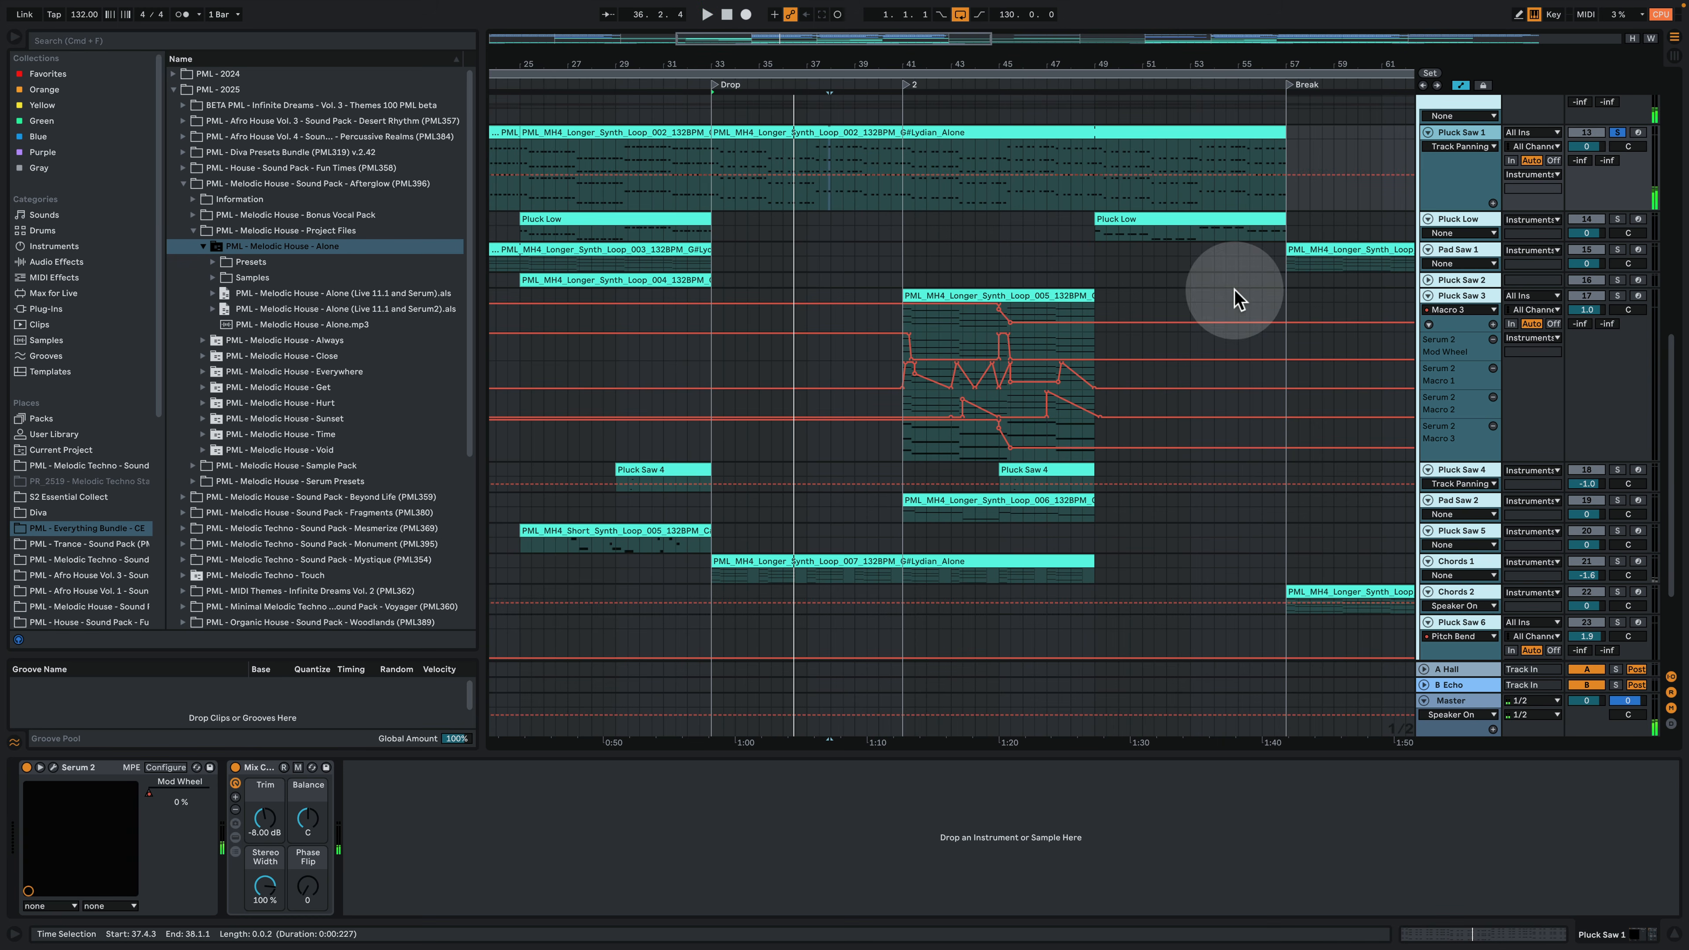
{"action": "left_click", "coordinate": [613, 215]}
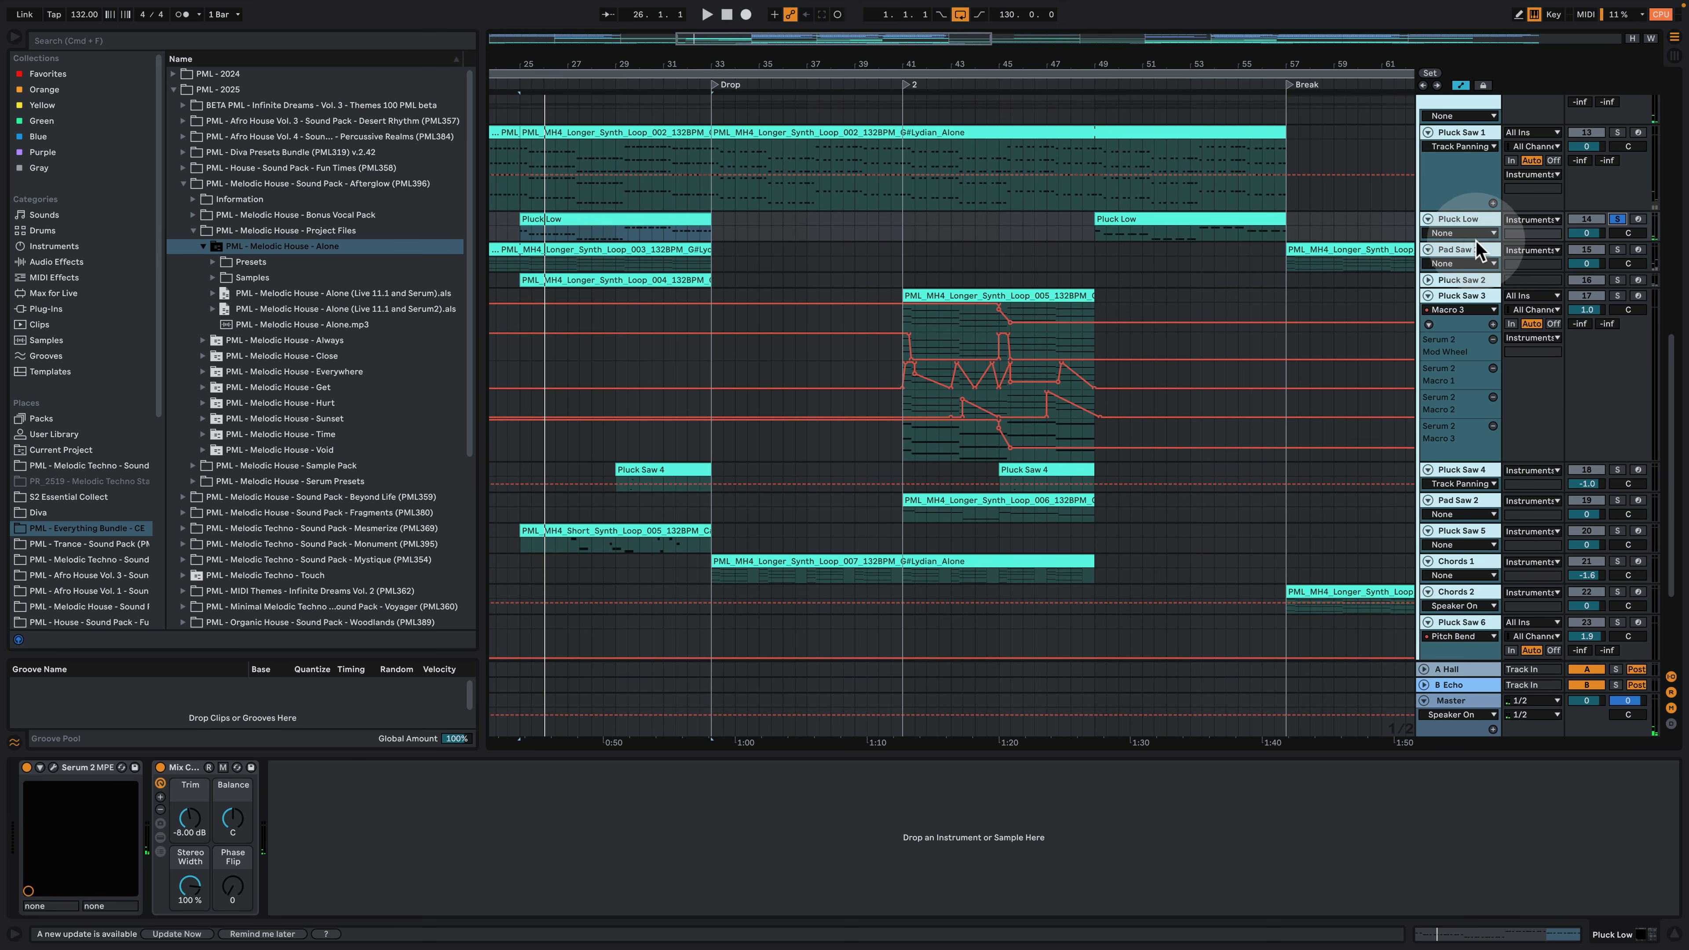
{"action": "left_click_drag", "start_coordinate": [1463, 241], "coordinate": [1463, 338]}
{"action": "left_click_drag", "start_coordinate": [592, 61], "coordinate": [886, 68]}
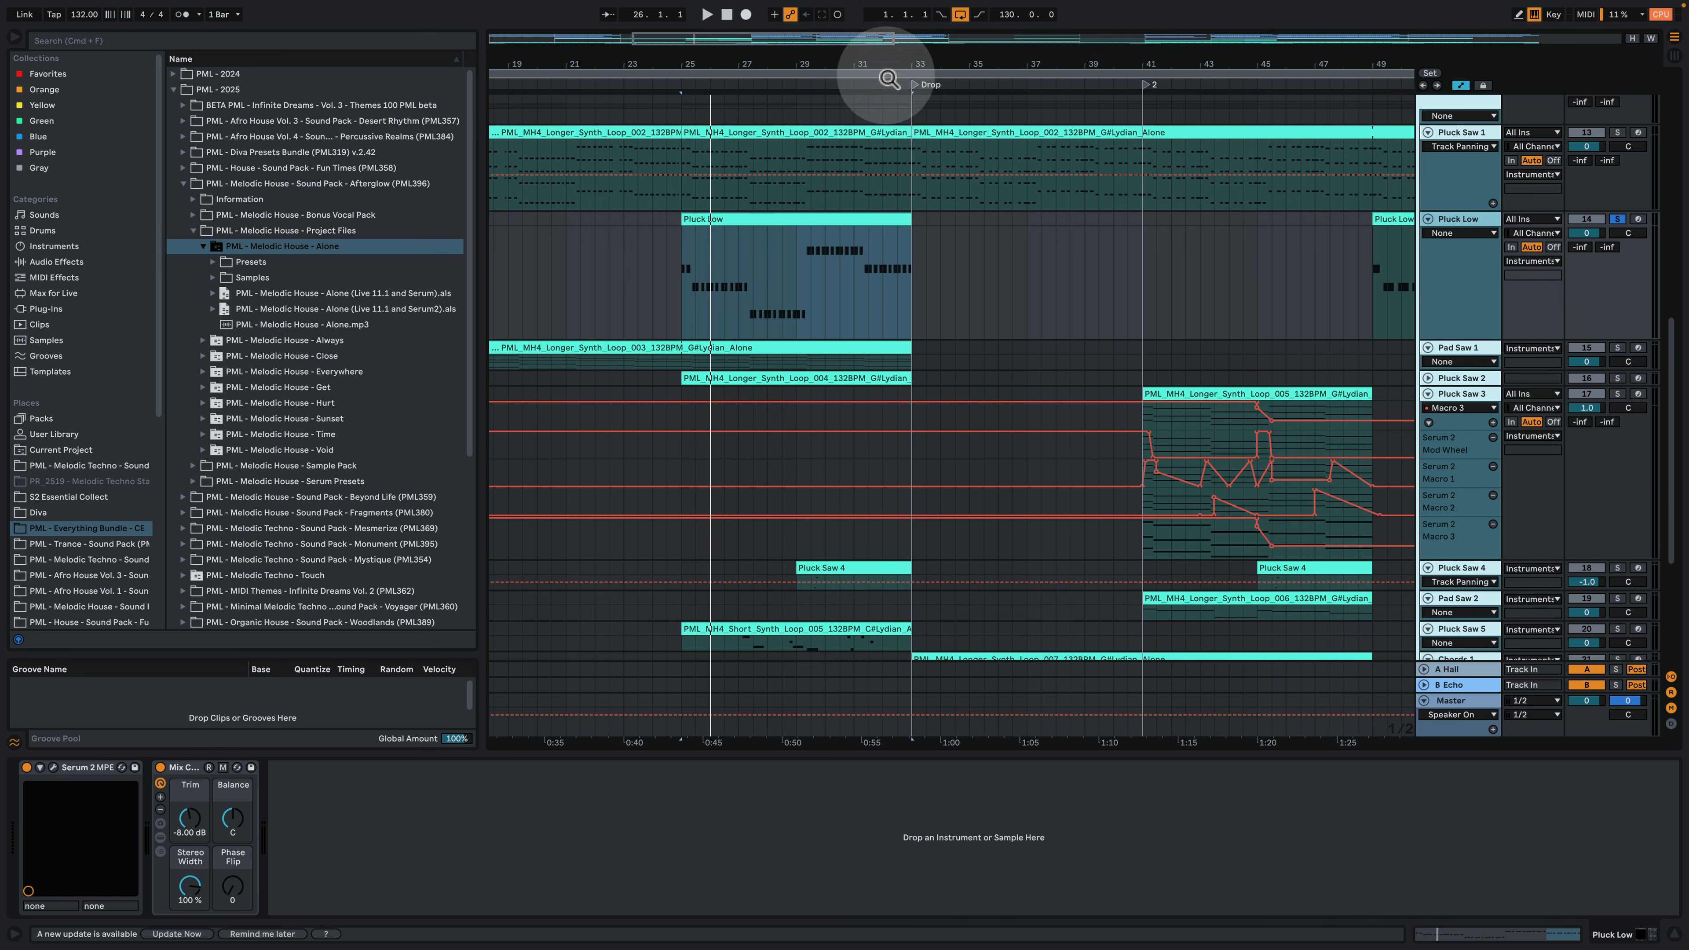
{"action": "left_click", "coordinate": [1618, 133]}
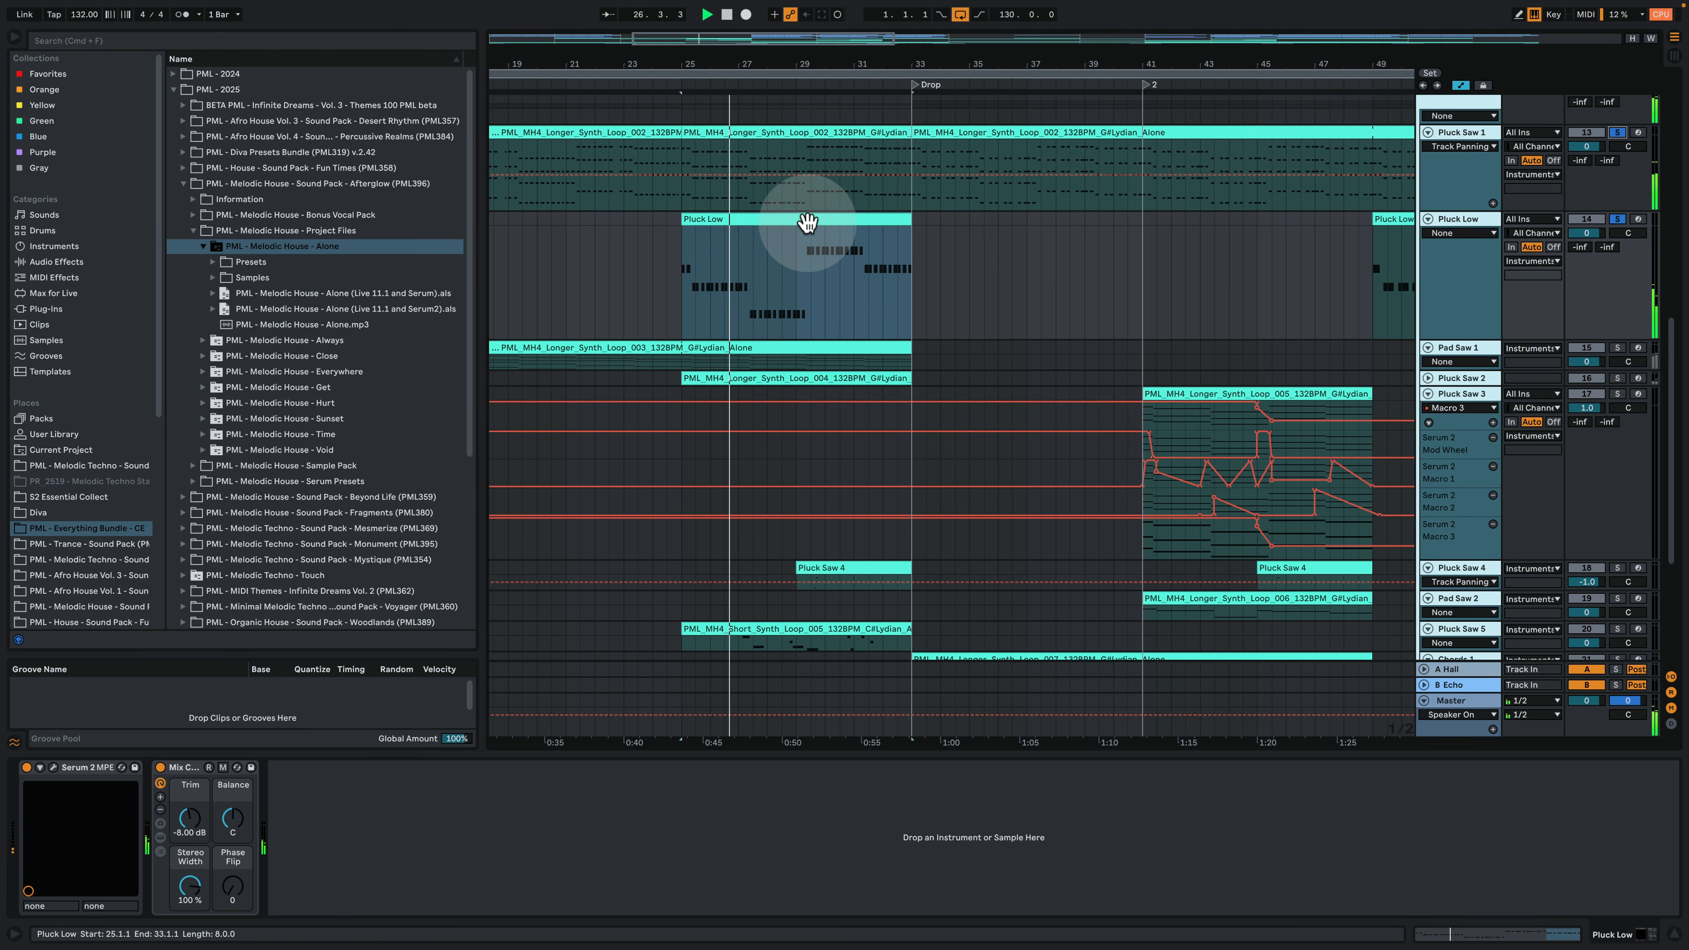
{"action": "double_click", "coordinate": [805, 226]}
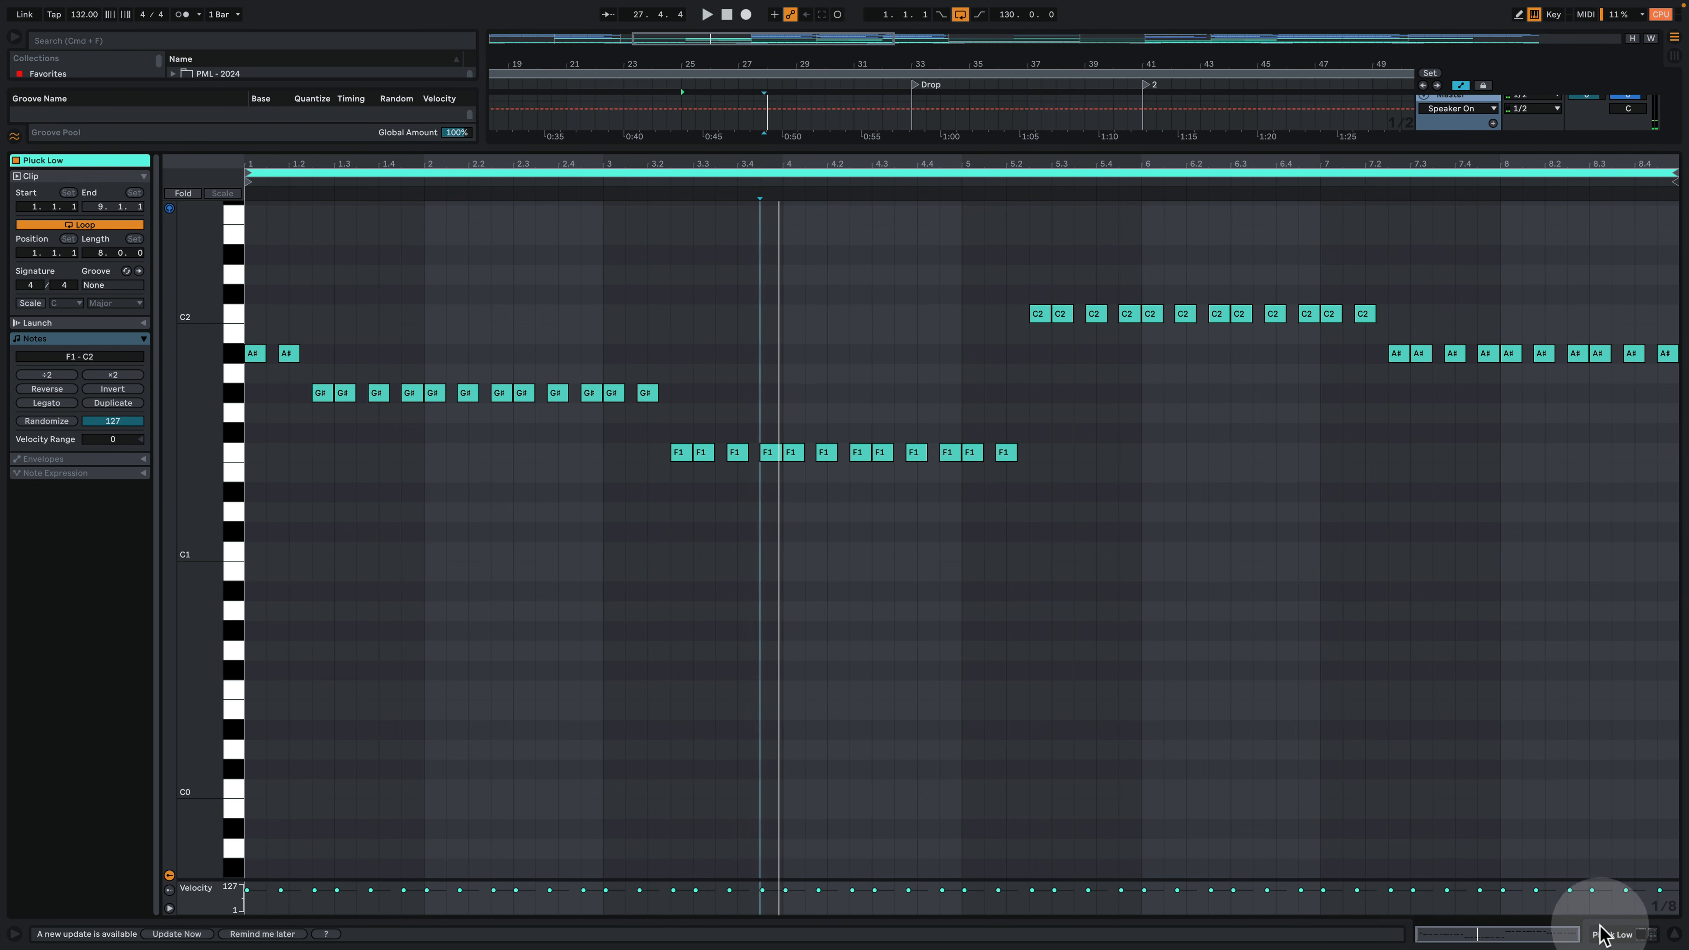
{"action": "left_click", "coordinate": [1651, 934]}
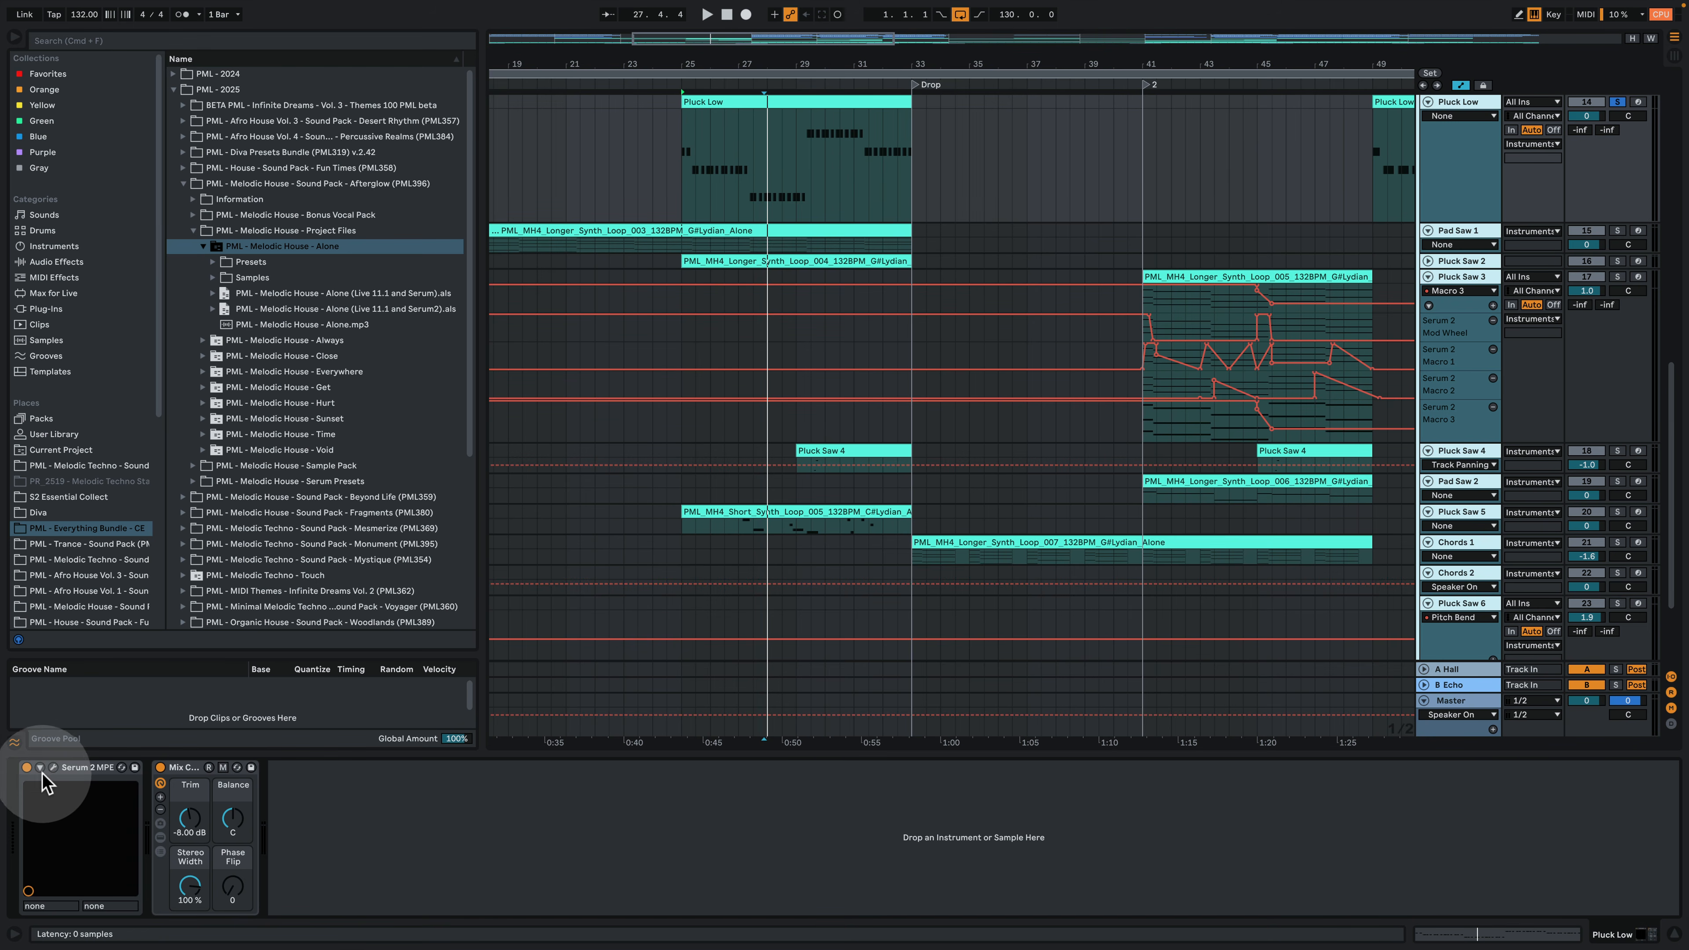
Step: Open Pluck Low's Serum 2 and review its Env 1, effects and mixer while the track plays
{"action": "left_click", "coordinate": [54, 768]}
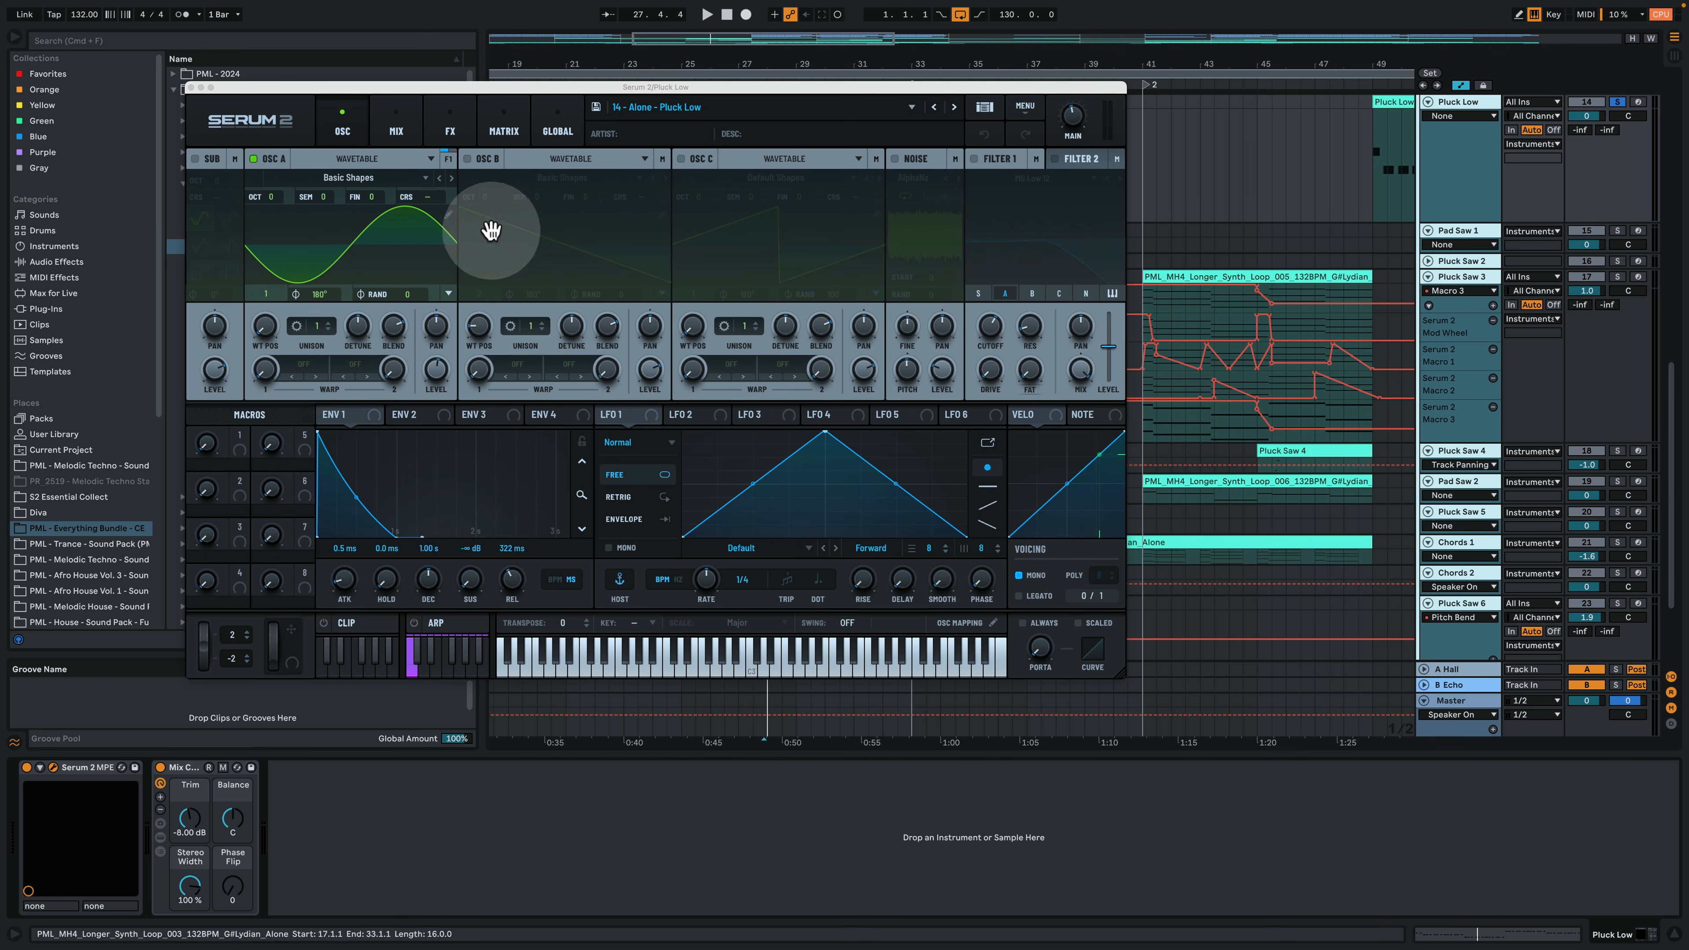
{"action": "left_click", "coordinate": [357, 419]}
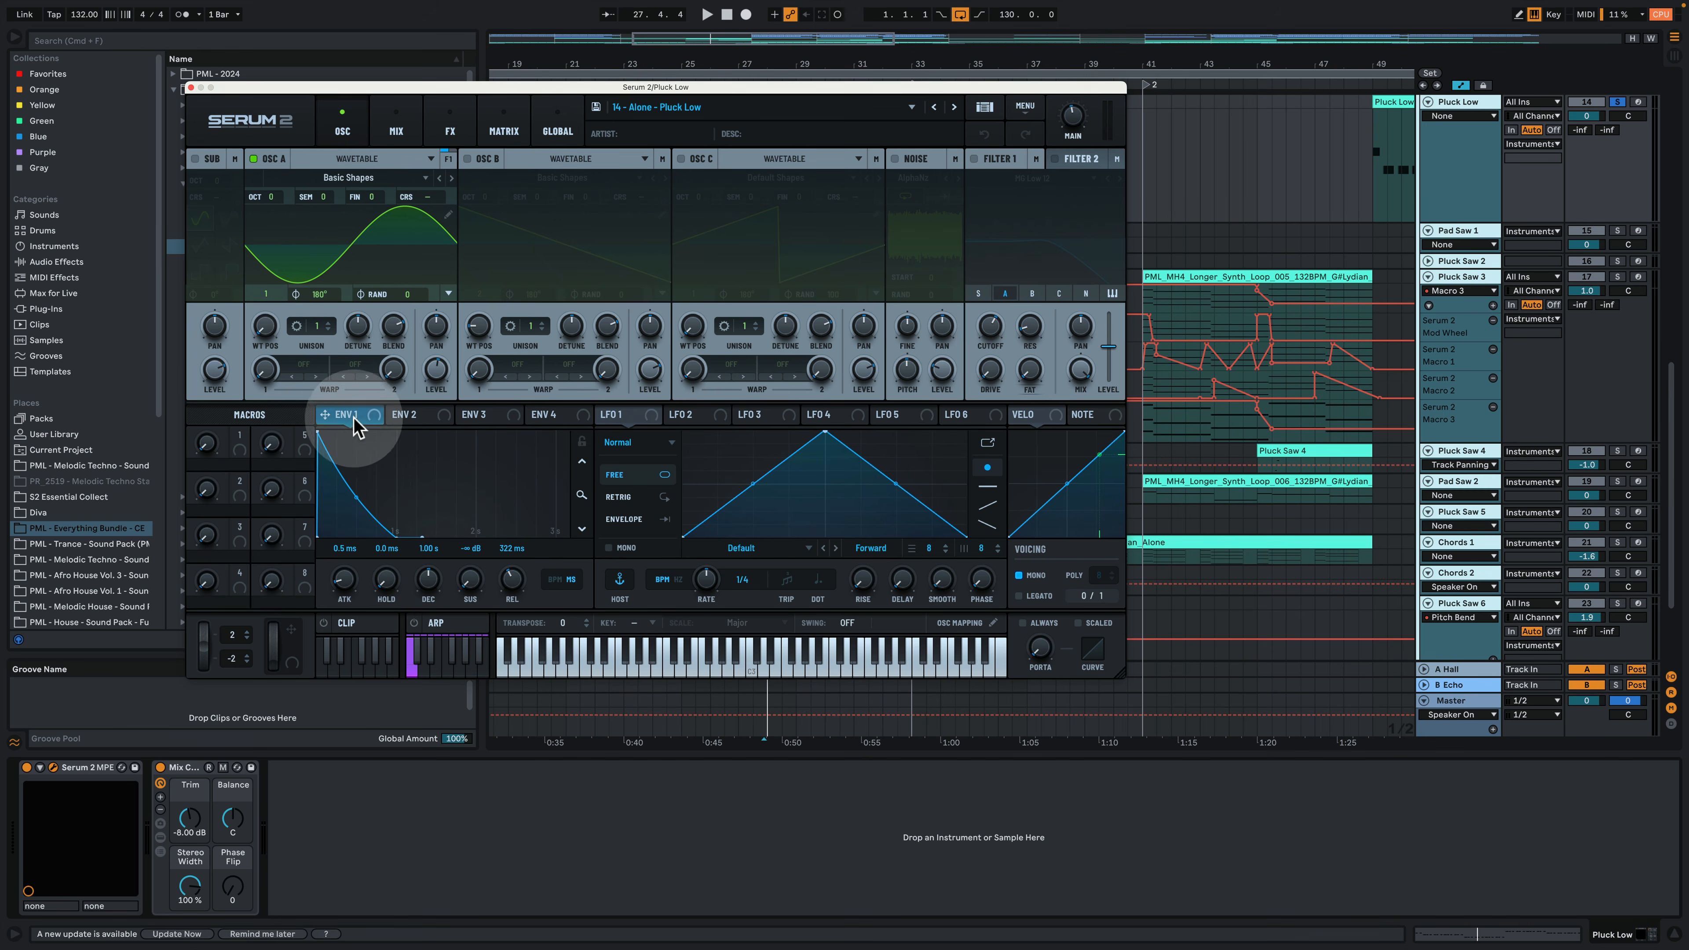
{"action": "left_click", "coordinate": [1590, 117]}
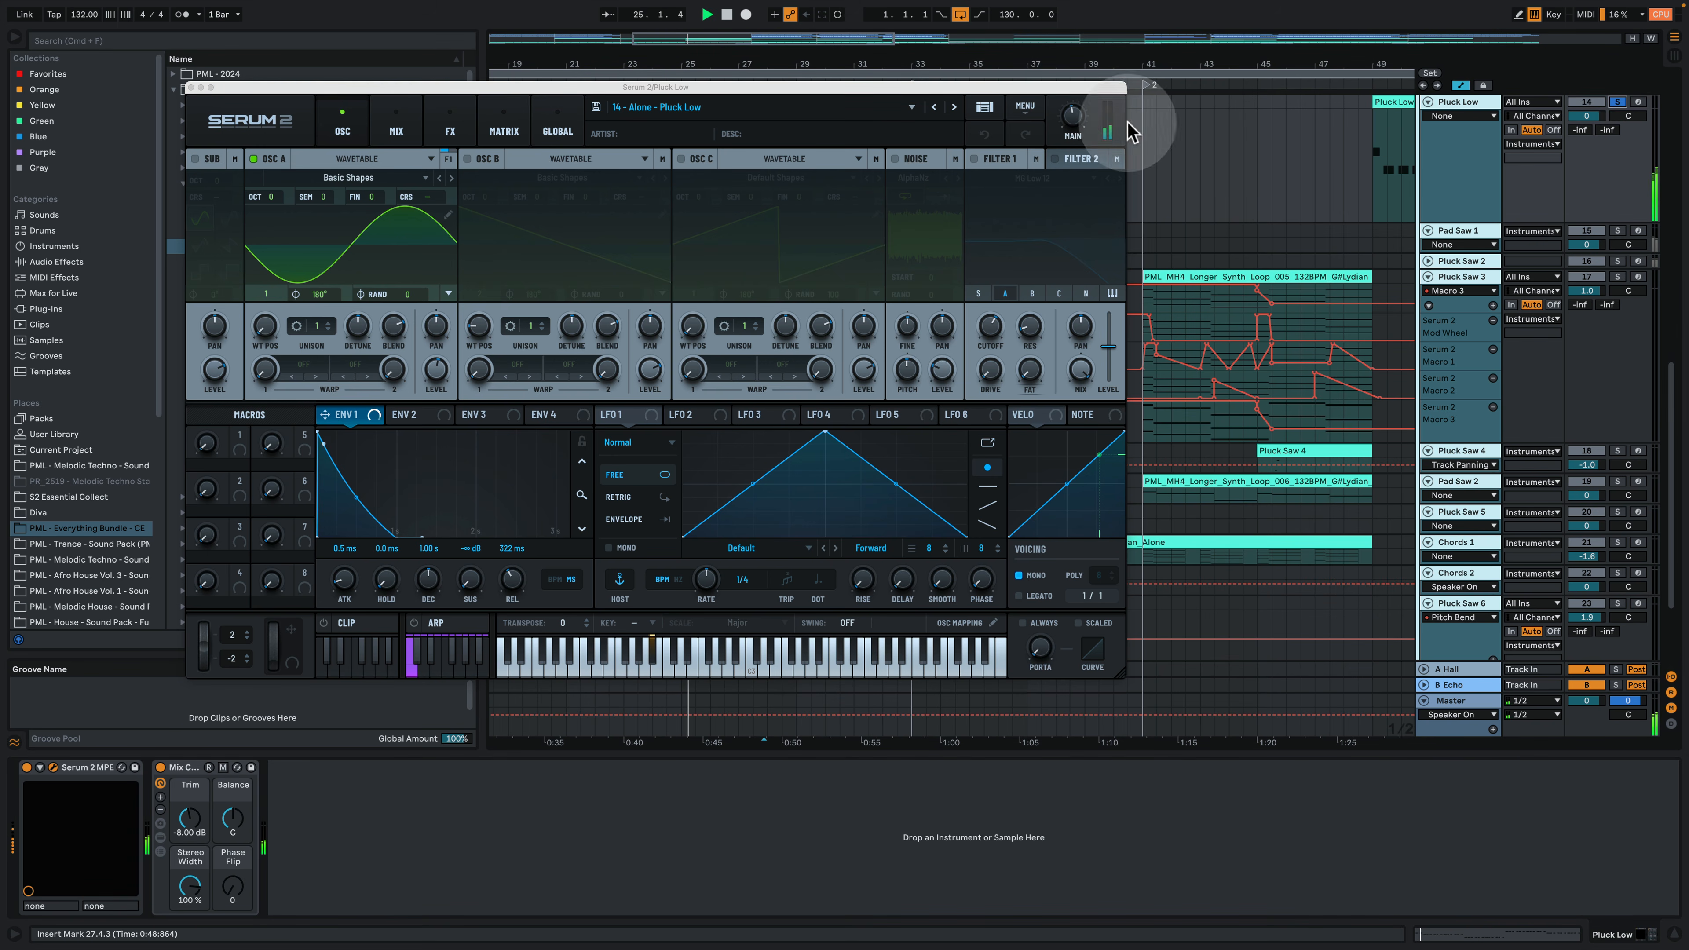
{"action": "left_click", "coordinate": [451, 126]}
{"action": "left_click", "coordinate": [399, 125]}
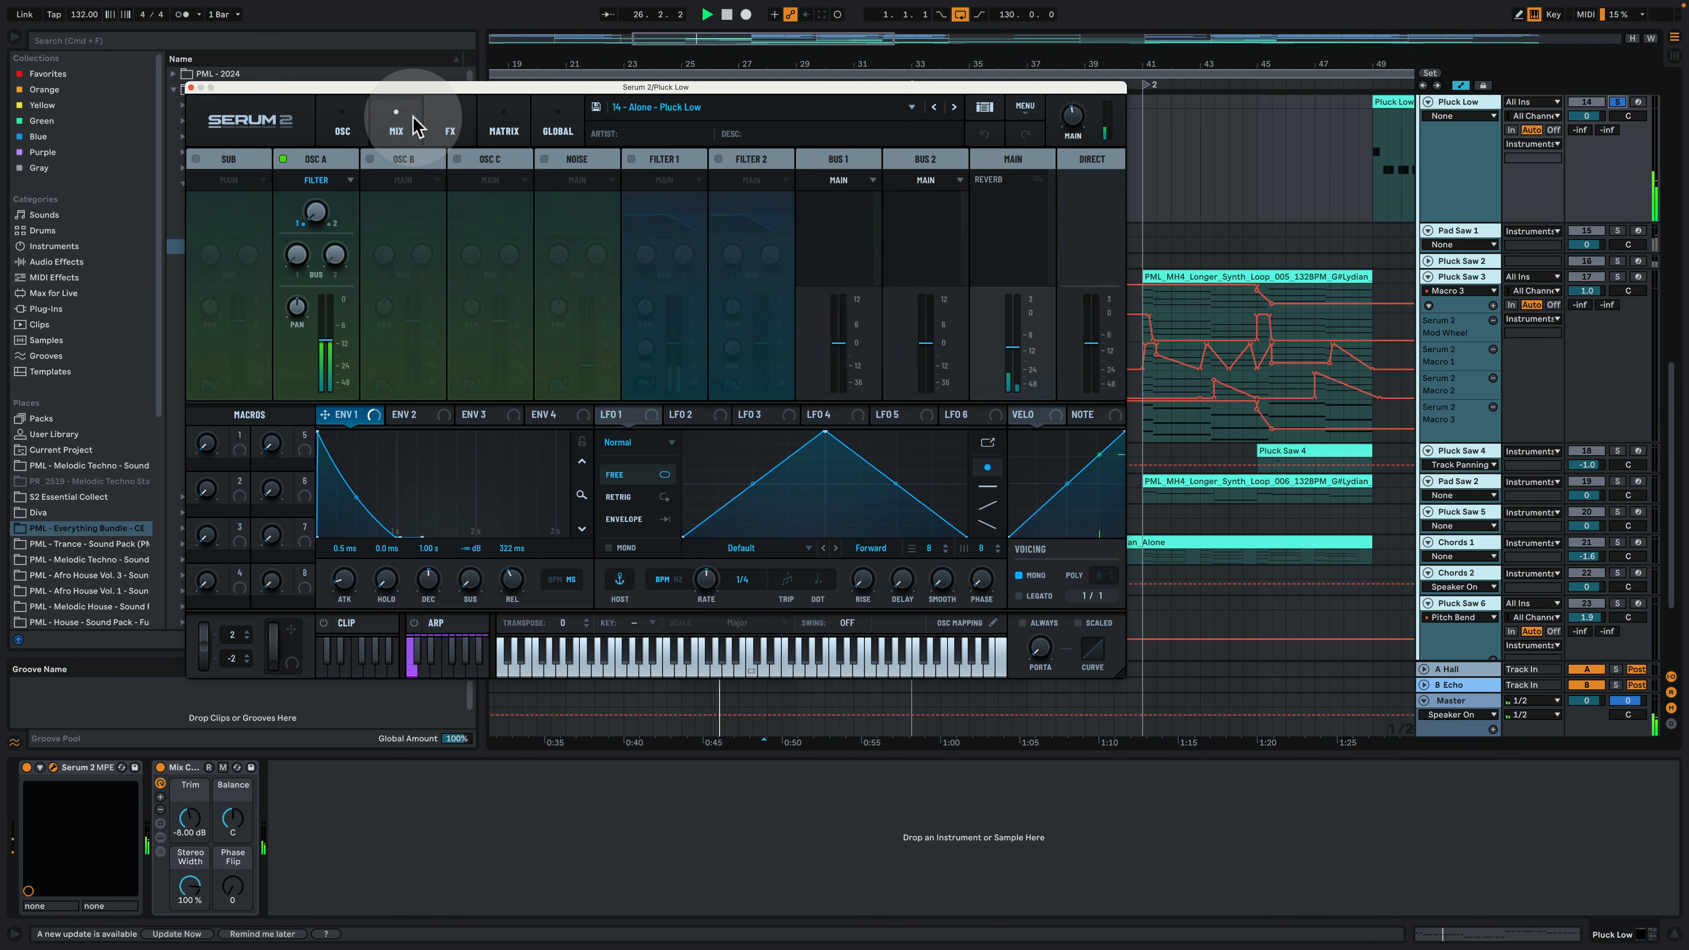
{"action": "left_click", "coordinate": [366, 123]}
{"action": "left_click", "coordinate": [191, 88]}
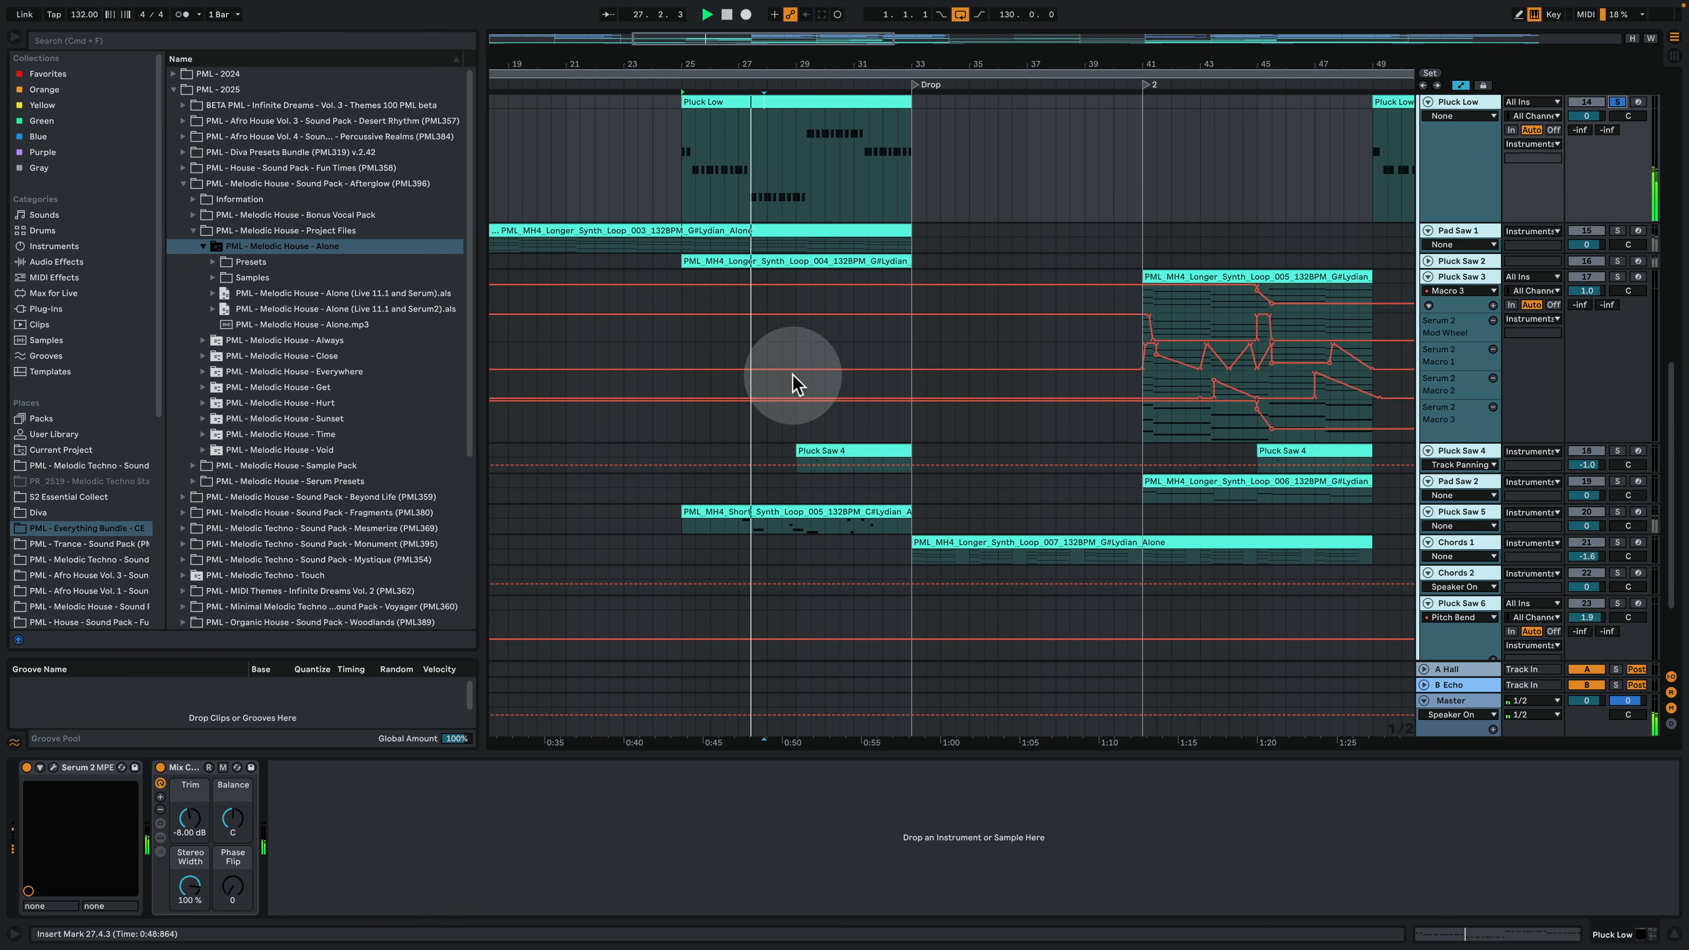
Step: Enlarge the Pad Saw 1 track, play it soloed and examine the chord notes in its clip
{"action": "left_click_drag", "start_coordinate": [1483, 257], "coordinate": [1482, 418]}
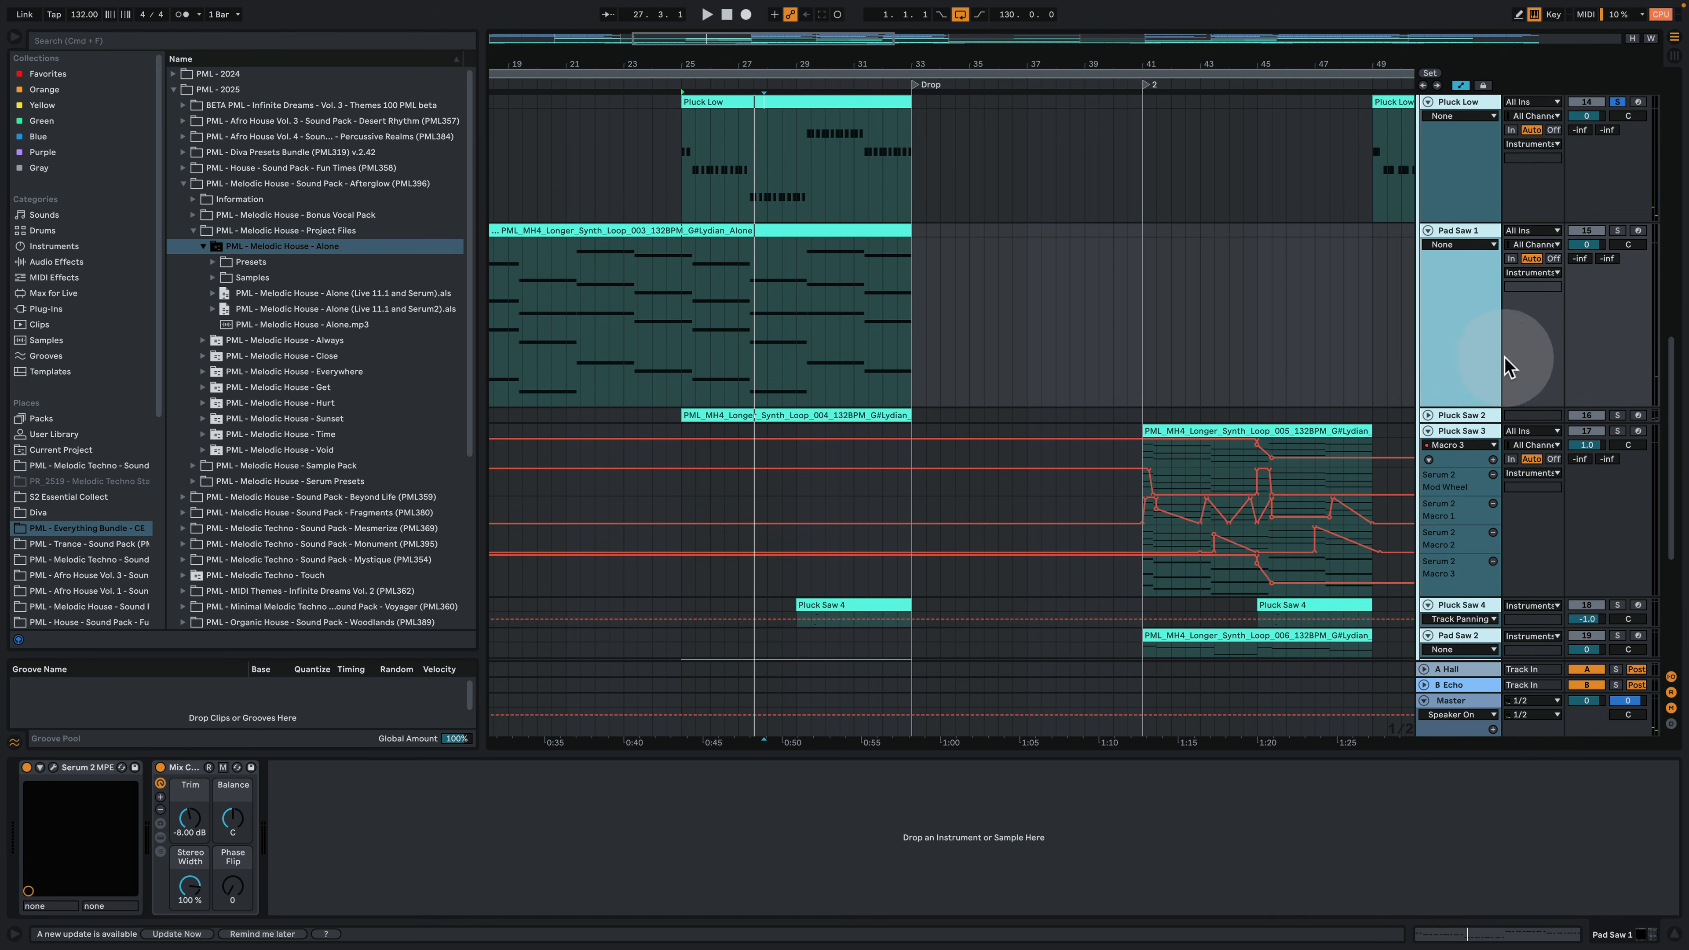
{"action": "left_click", "coordinate": [1618, 230]}
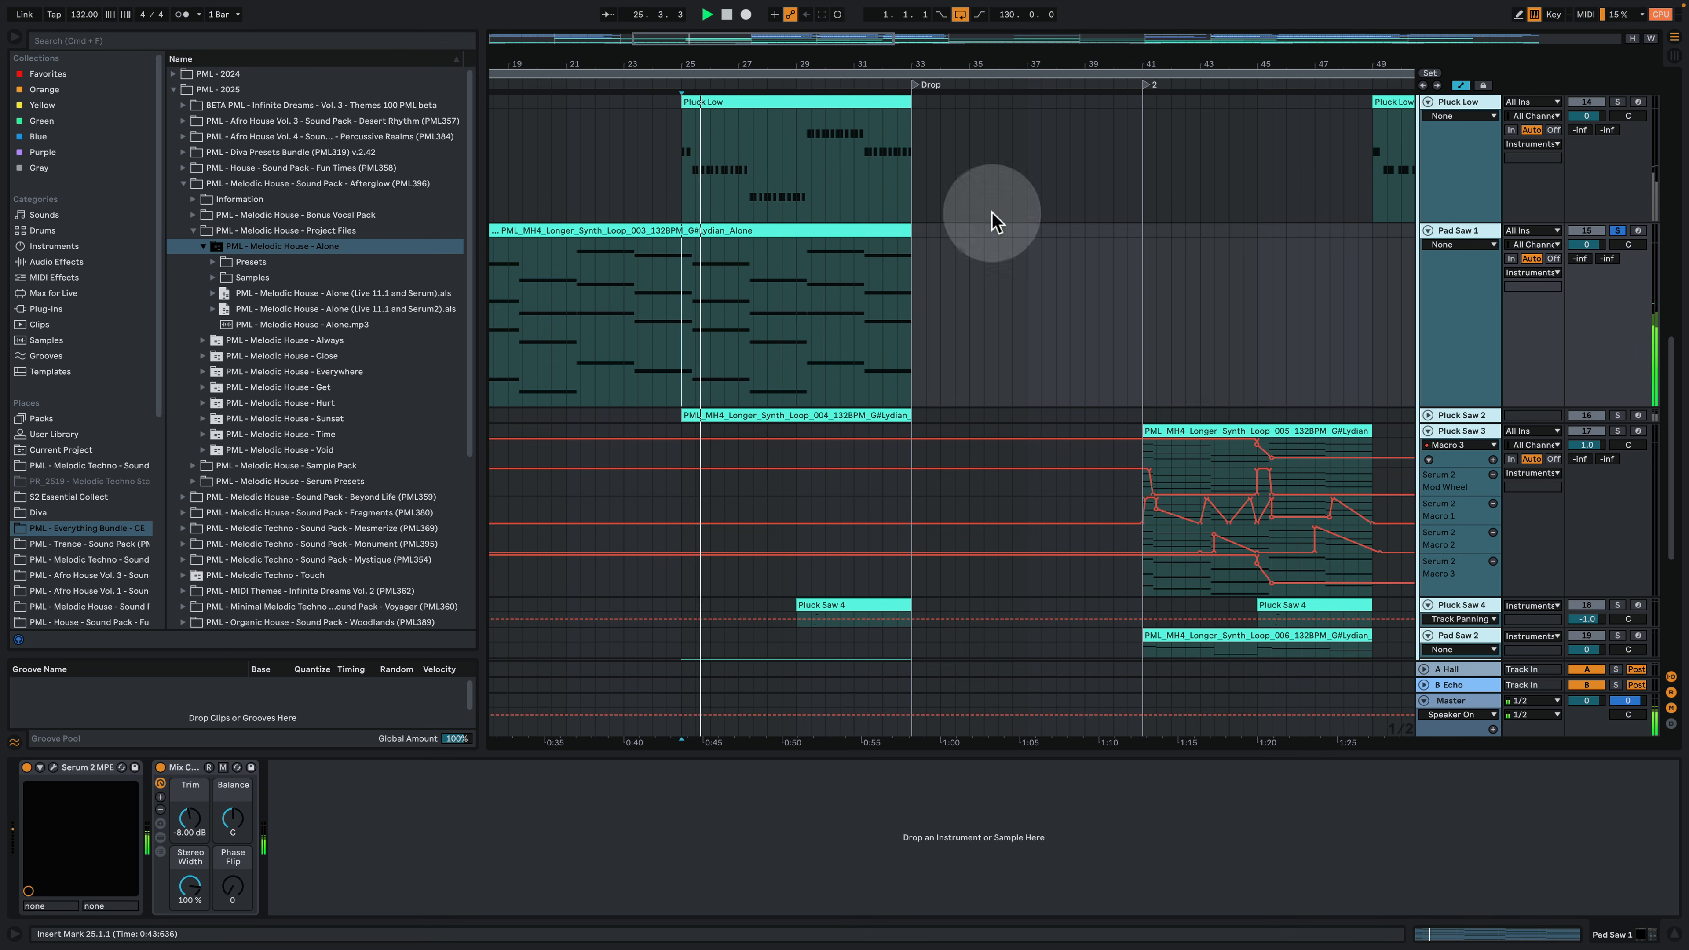
{"action": "double_click", "coordinate": [803, 230]}
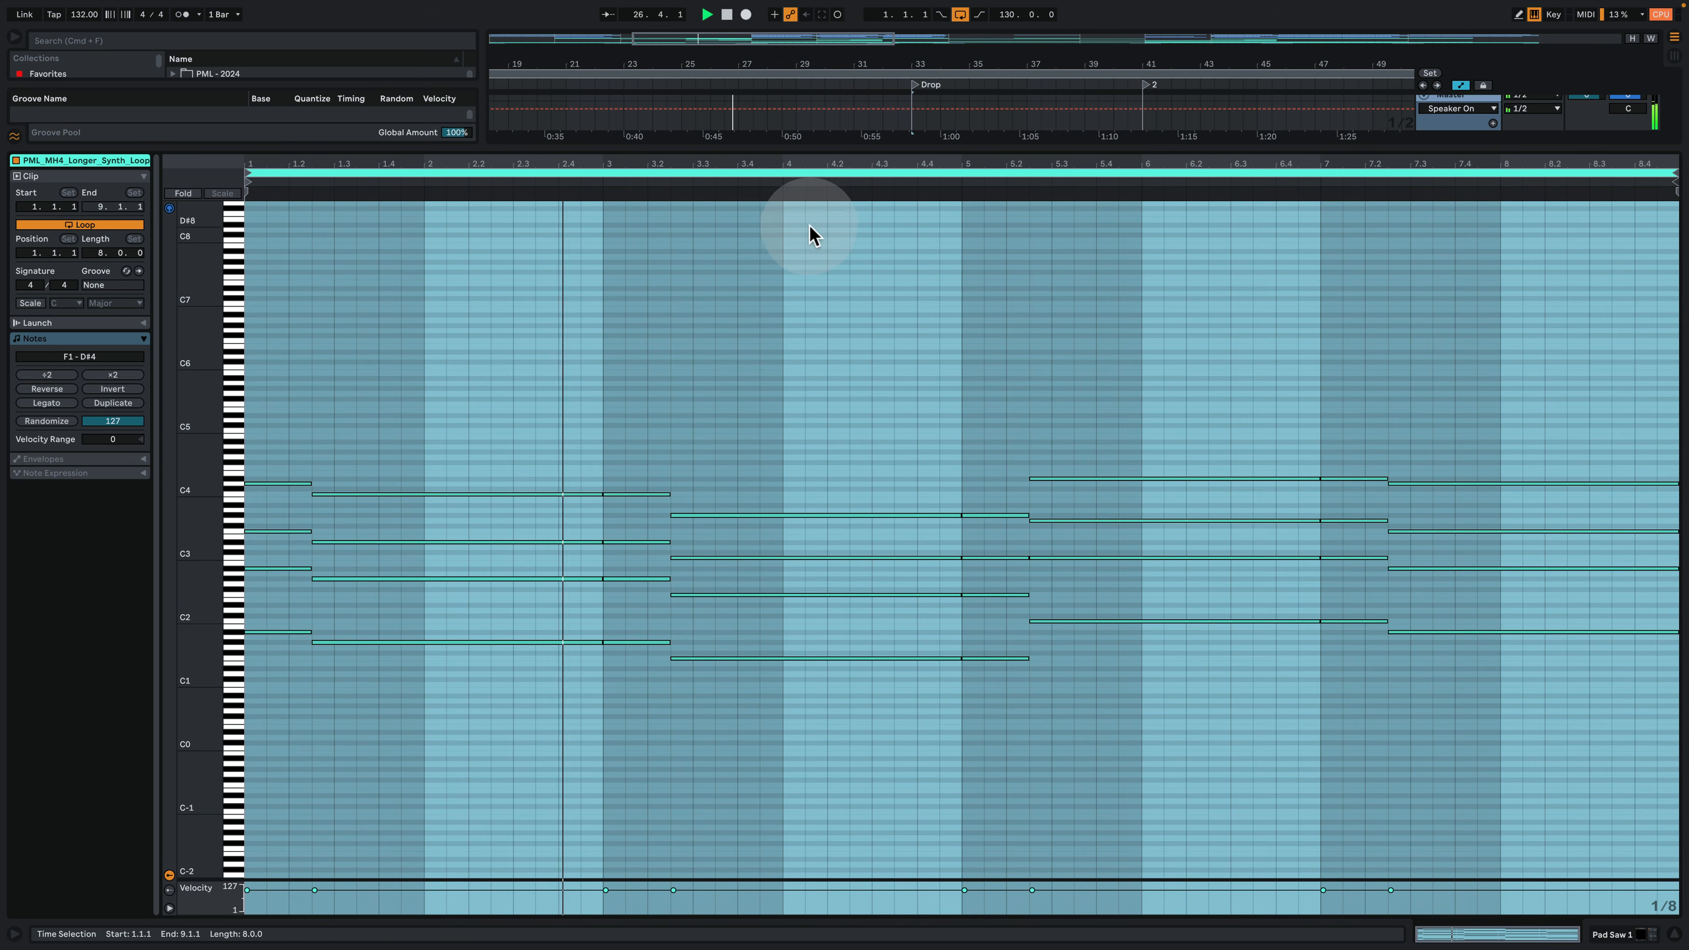
{"action": "left_click_drag", "start_coordinate": [212, 548], "coordinate": [660, 479]}
{"action": "left_click", "coordinate": [805, 326]}
{"action": "left_click_drag", "start_coordinate": [204, 489], "coordinate": [258, 489]}
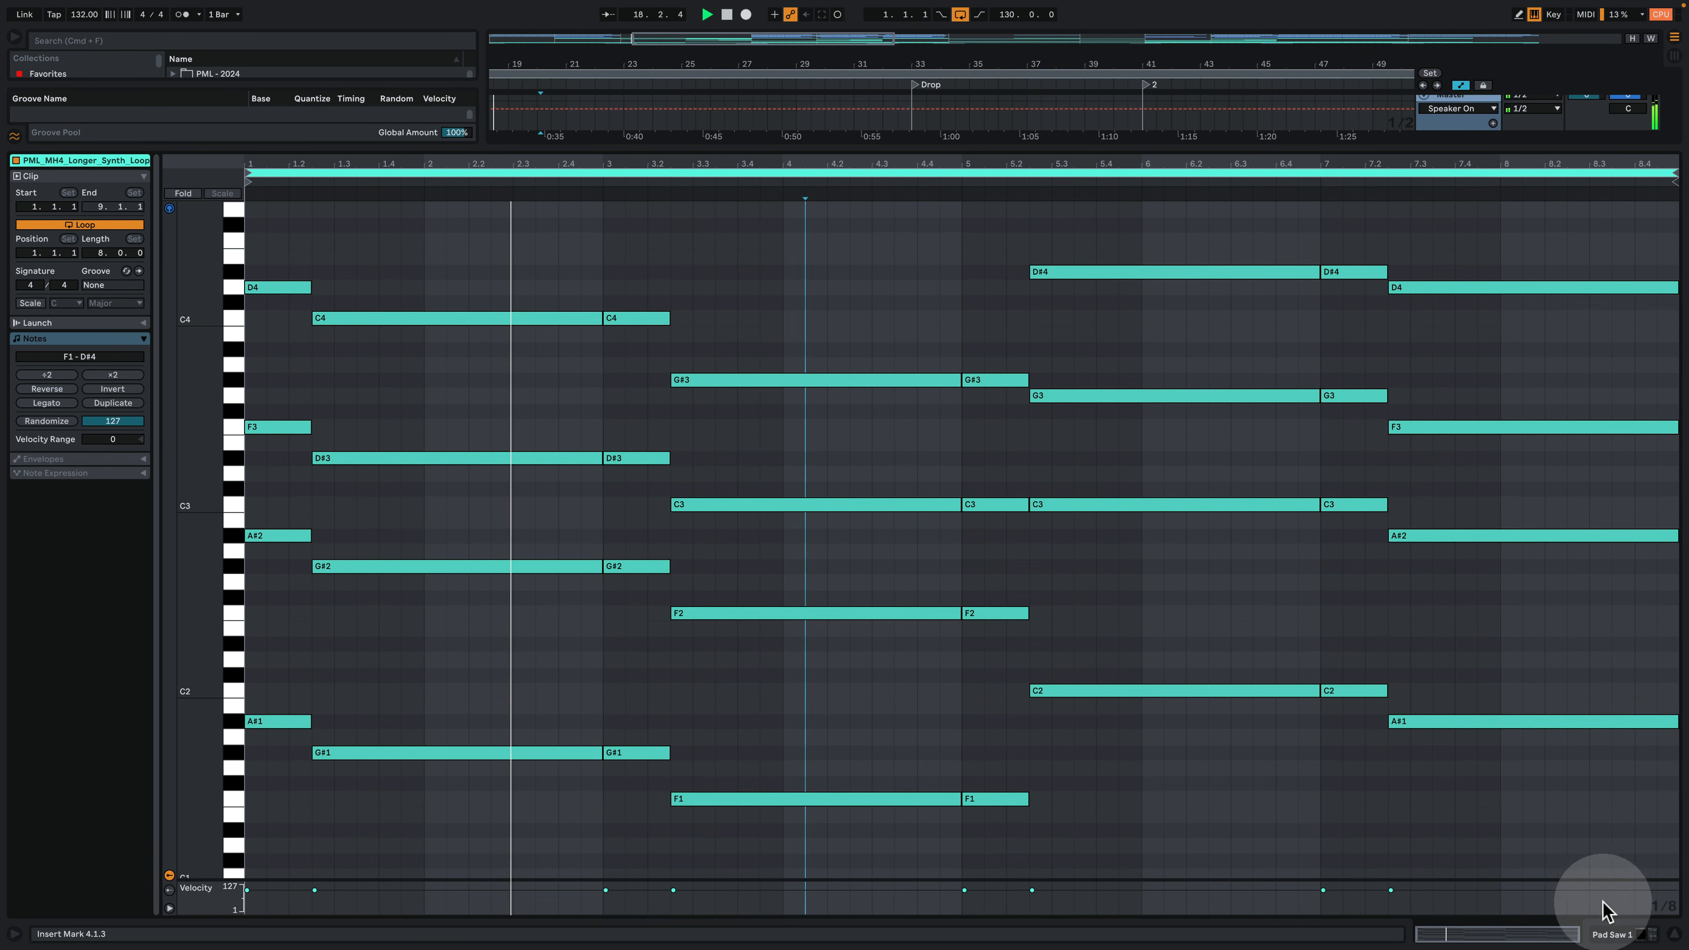
{"action": "left_click", "coordinate": [1654, 934]}
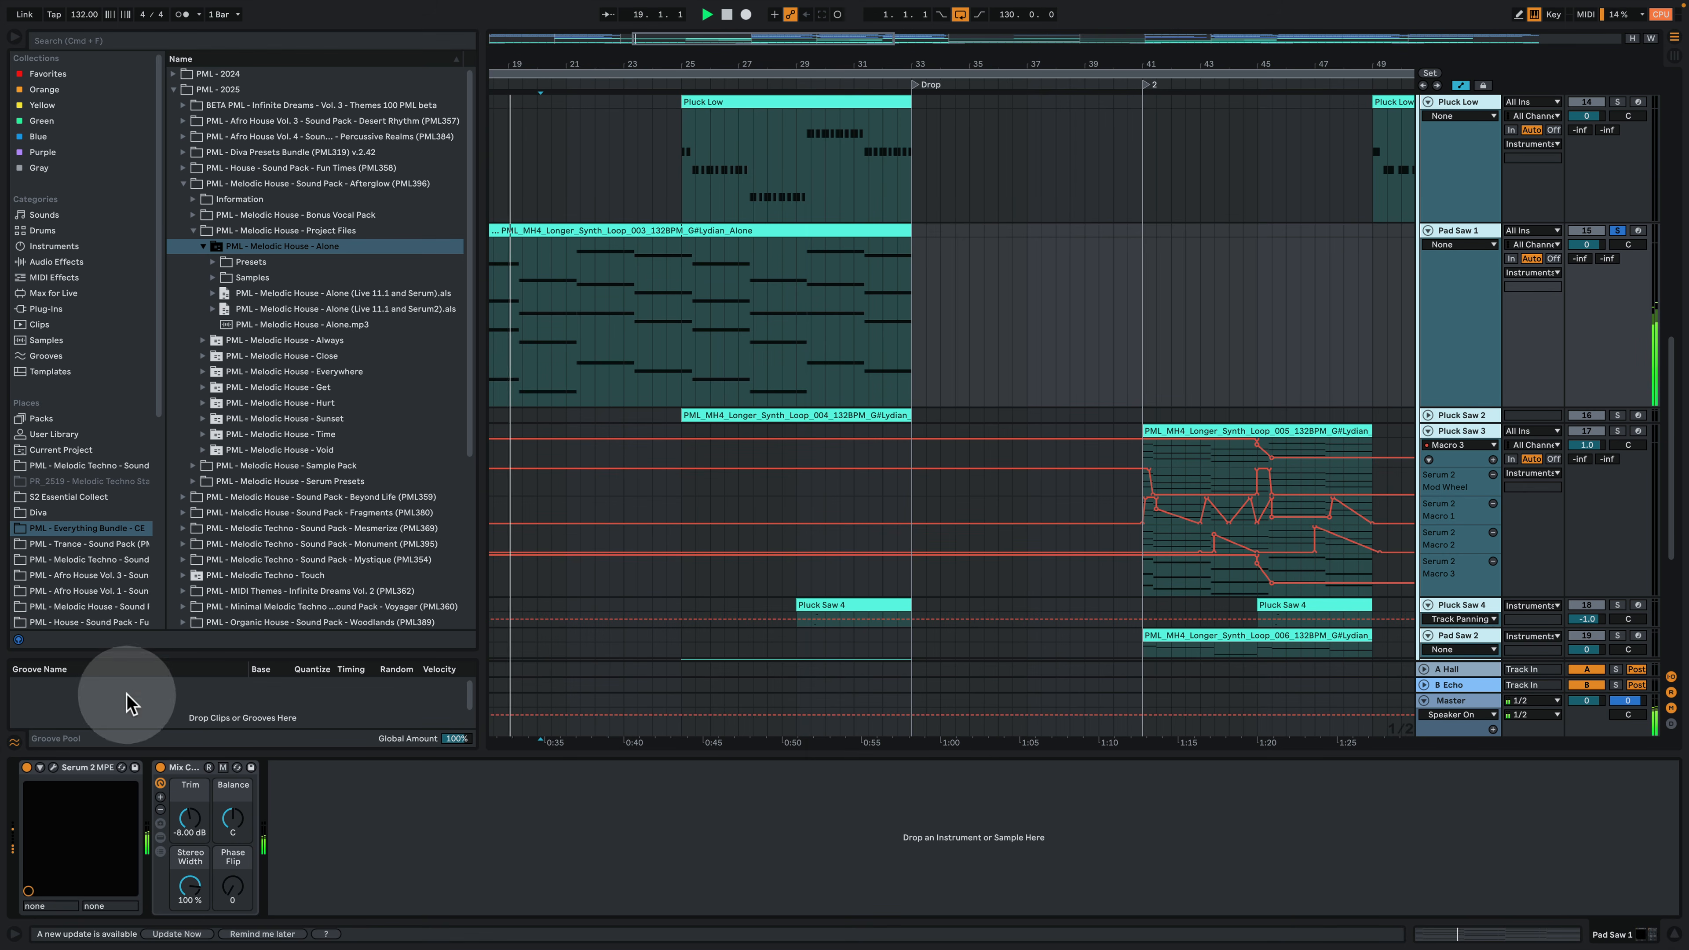
Step: Open Pad Saw 1's Serum 2, review its oscillator, filter and effects settings, and close the synth
{"action": "left_click", "coordinate": [63, 773]}
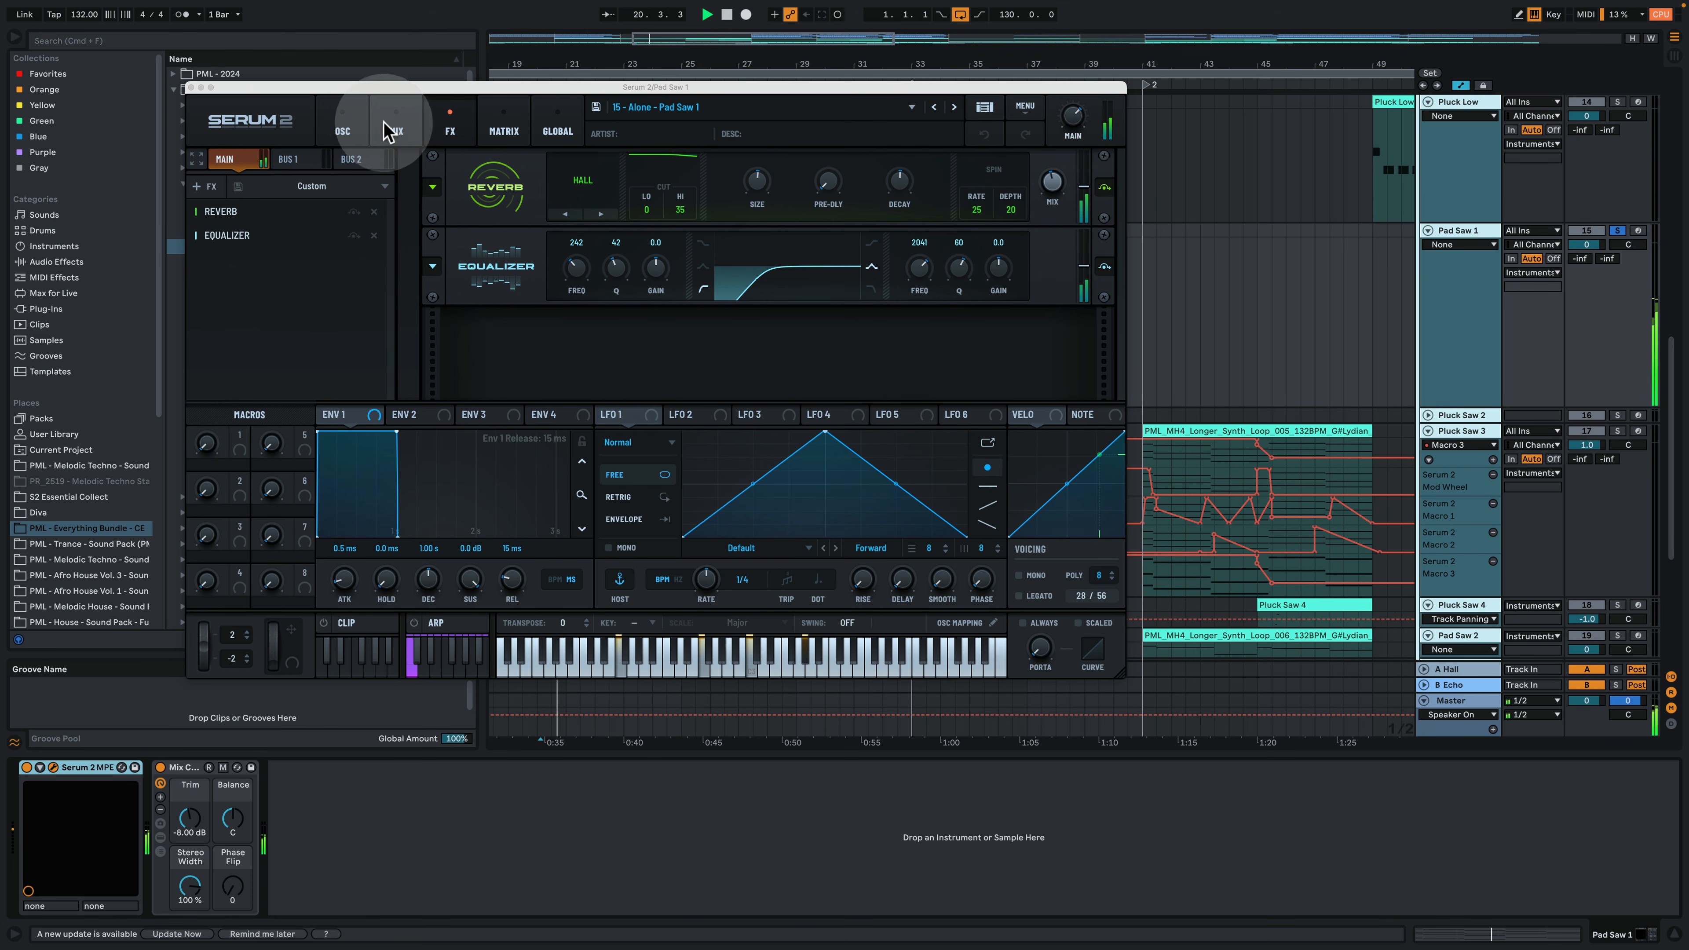
{"action": "left_click", "coordinate": [359, 123]}
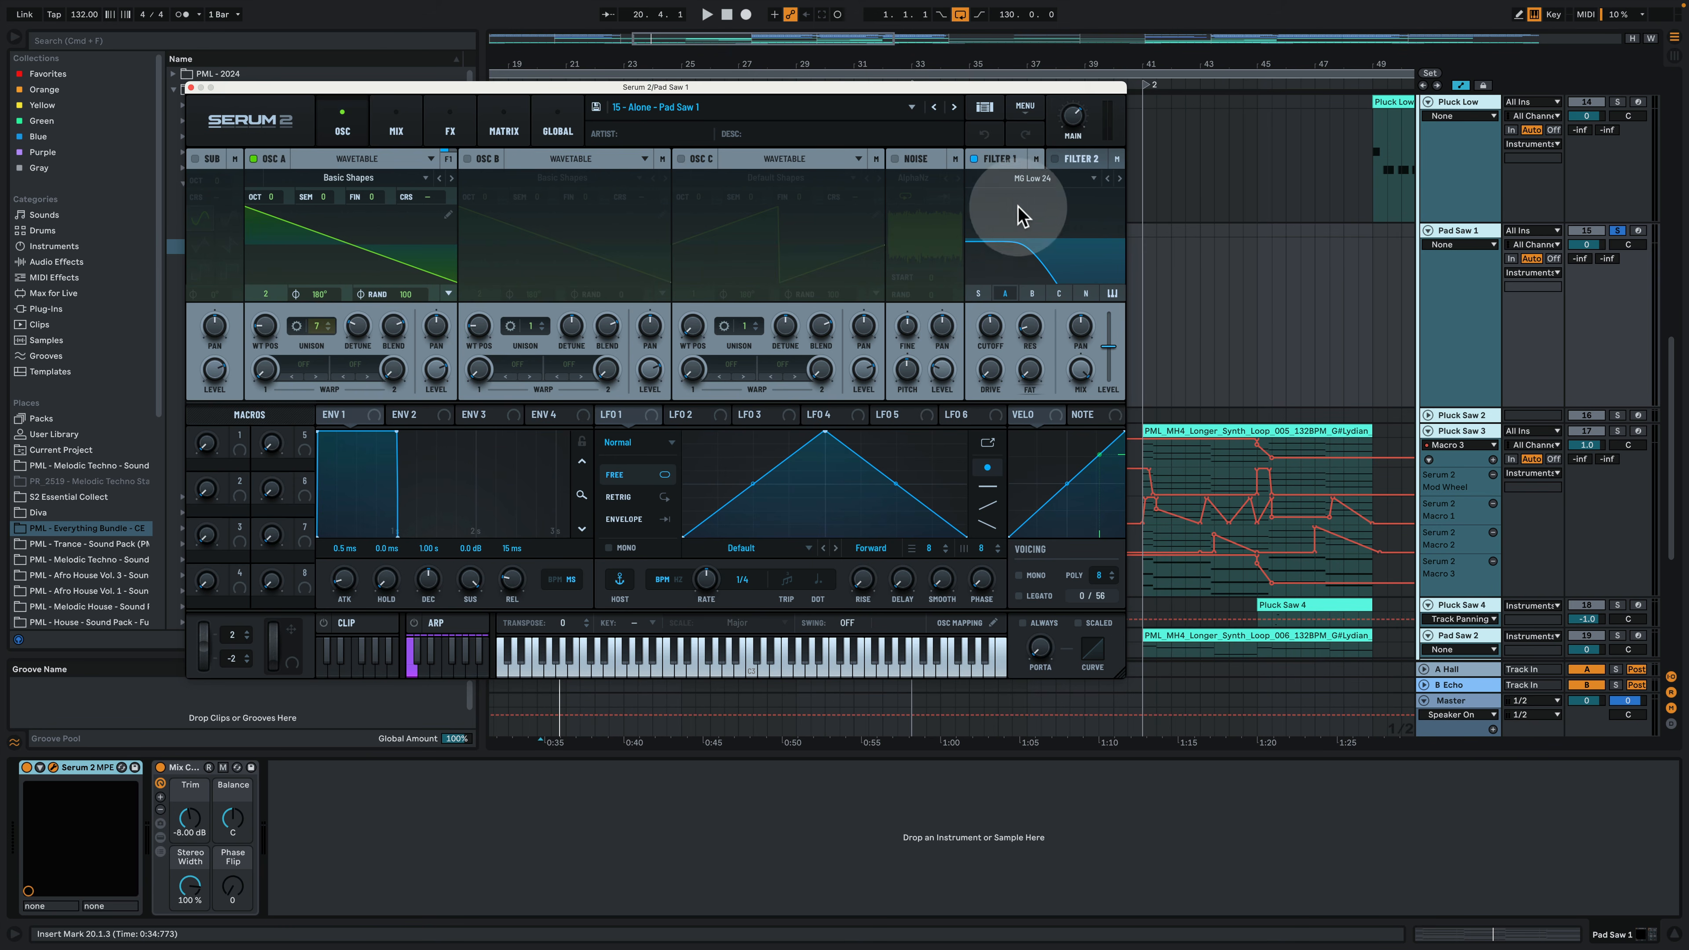
{"action": "left_click", "coordinate": [451, 124]}
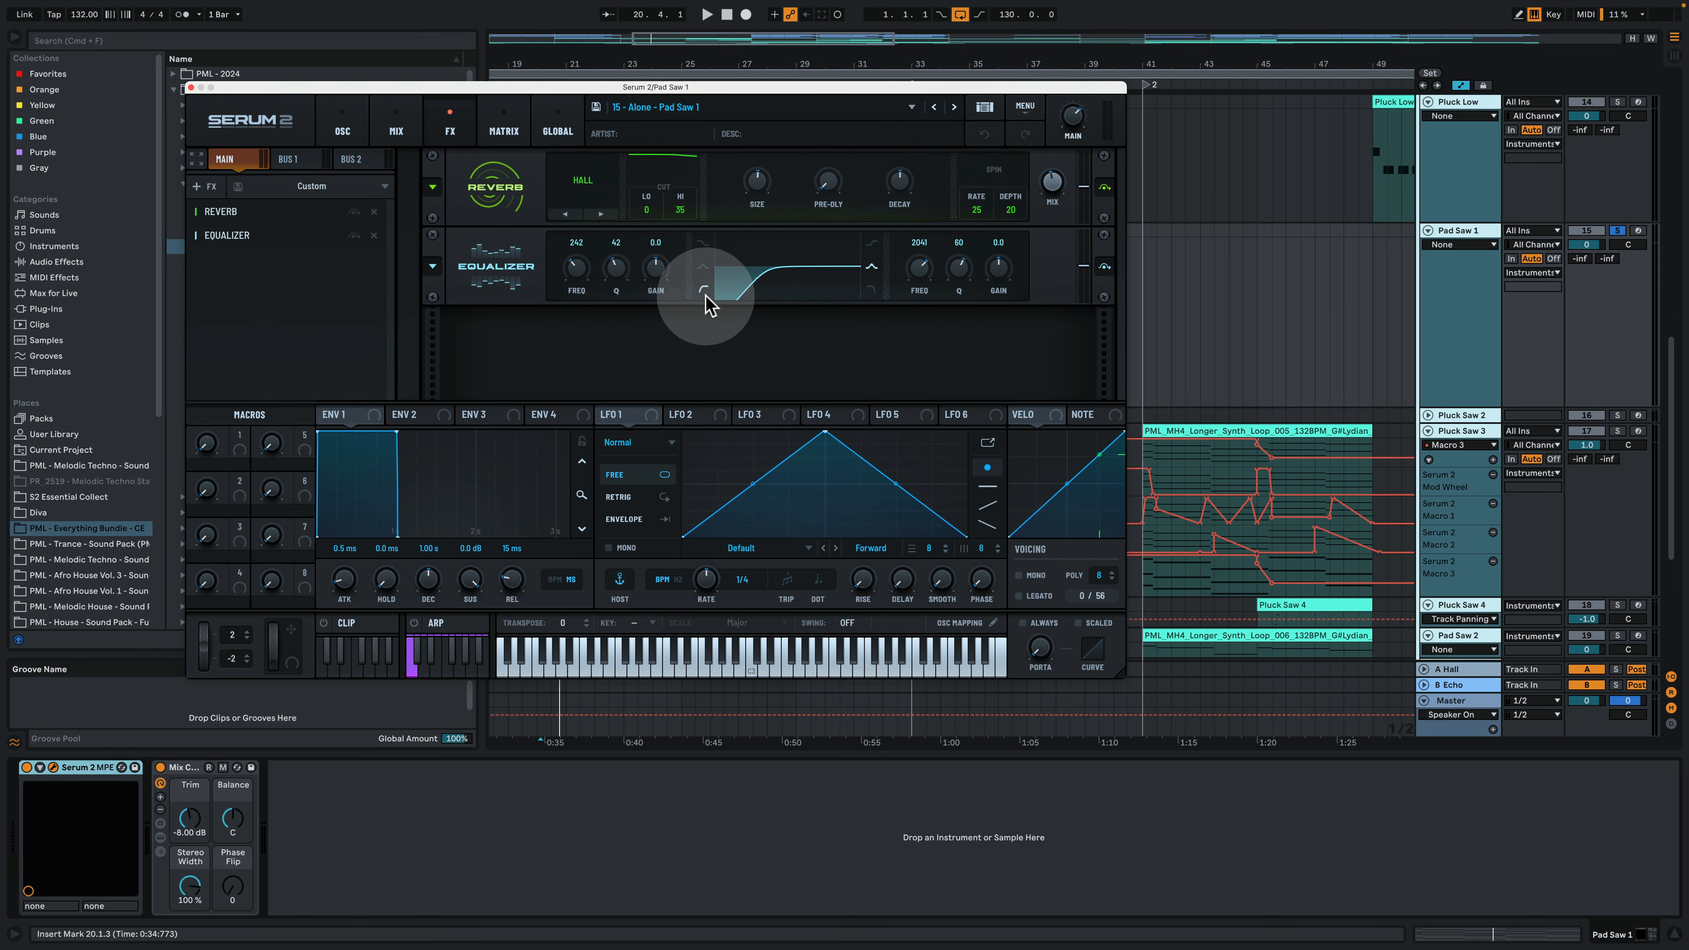
{"action": "left_click", "coordinate": [191, 88]}
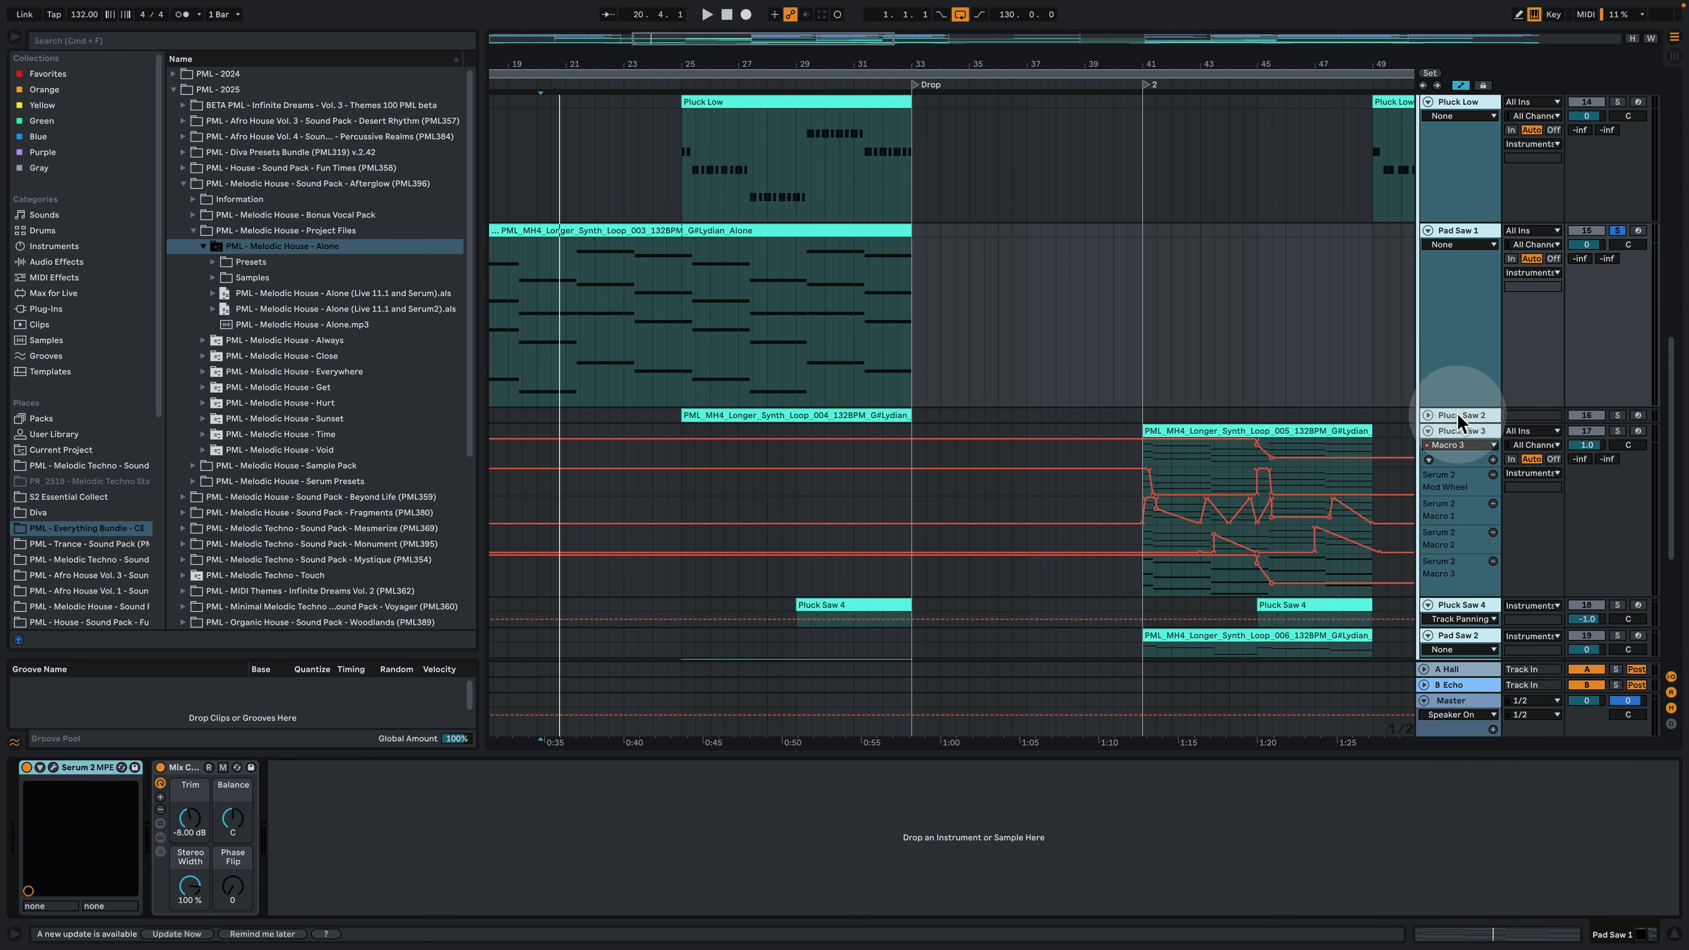
Step: Unfold the Pluck Saw 2 track, examine its macro and mod wheel automation and play its clip soloed from bar 25
{"action": "left_click", "coordinate": [1428, 416]}
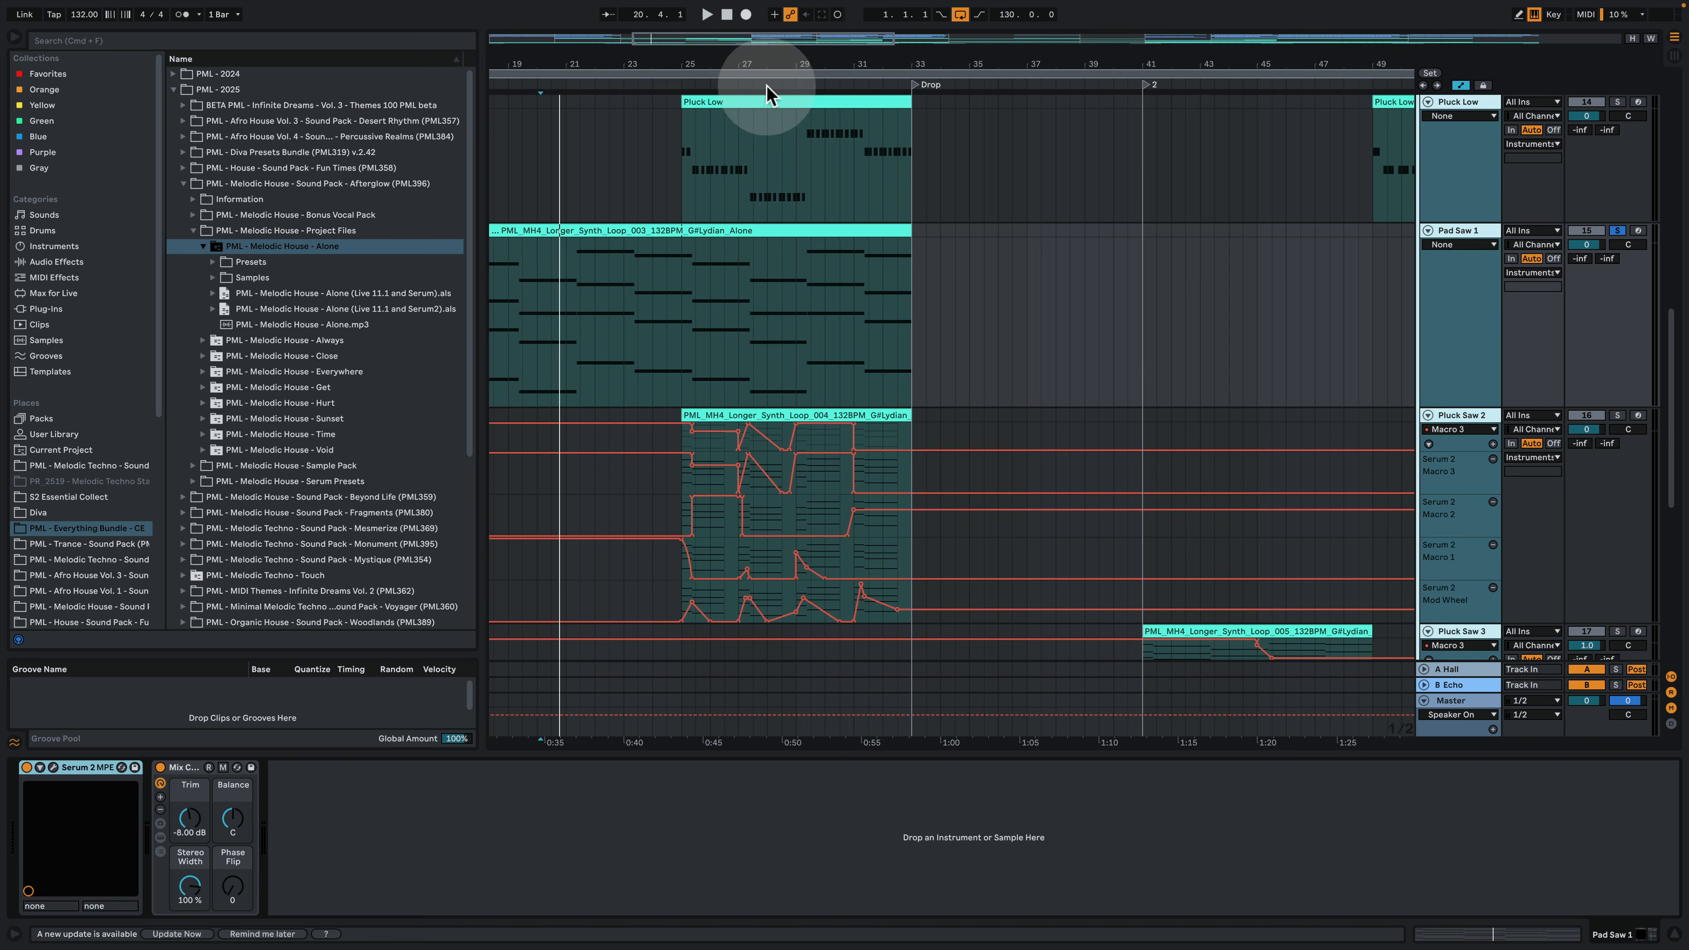
{"action": "left_click_drag", "start_coordinate": [768, 38], "coordinate": [776, 26]}
{"action": "scroll", "coordinate": [920, 389], "scroll_direction": "down", "scroll_amount": 3}
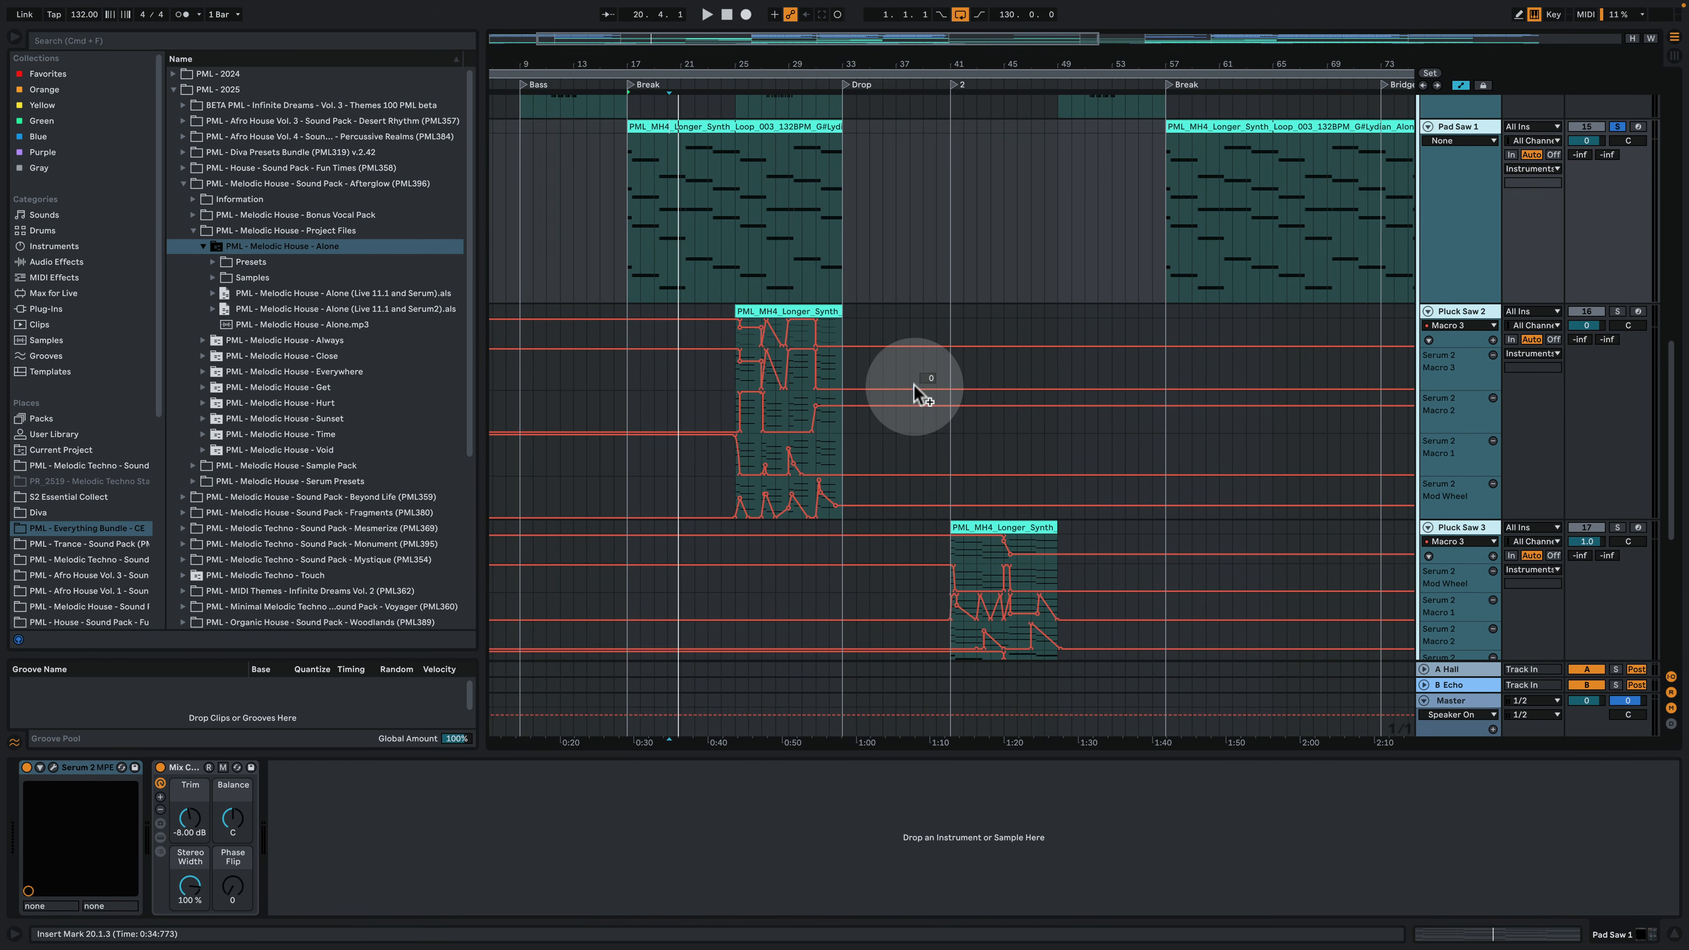
{"action": "left_click_drag", "start_coordinate": [761, 65], "coordinate": [761, 133]}
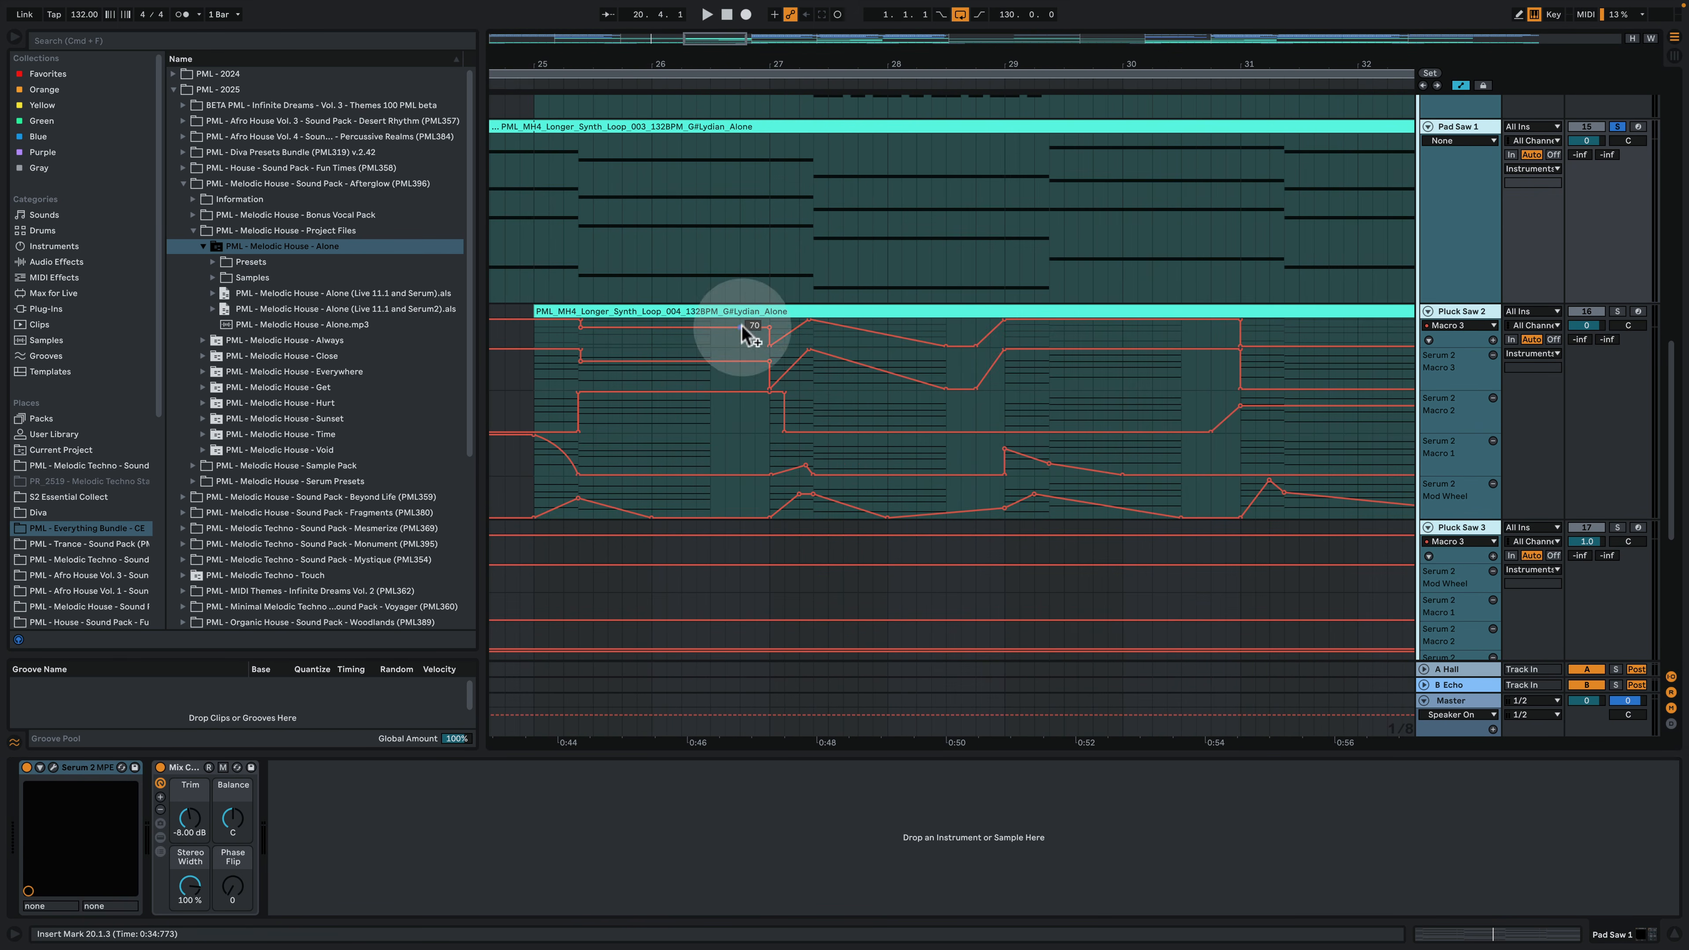
{"action": "left_click", "coordinate": [738, 312]}
{"action": "left_click", "coordinate": [1620, 313]}
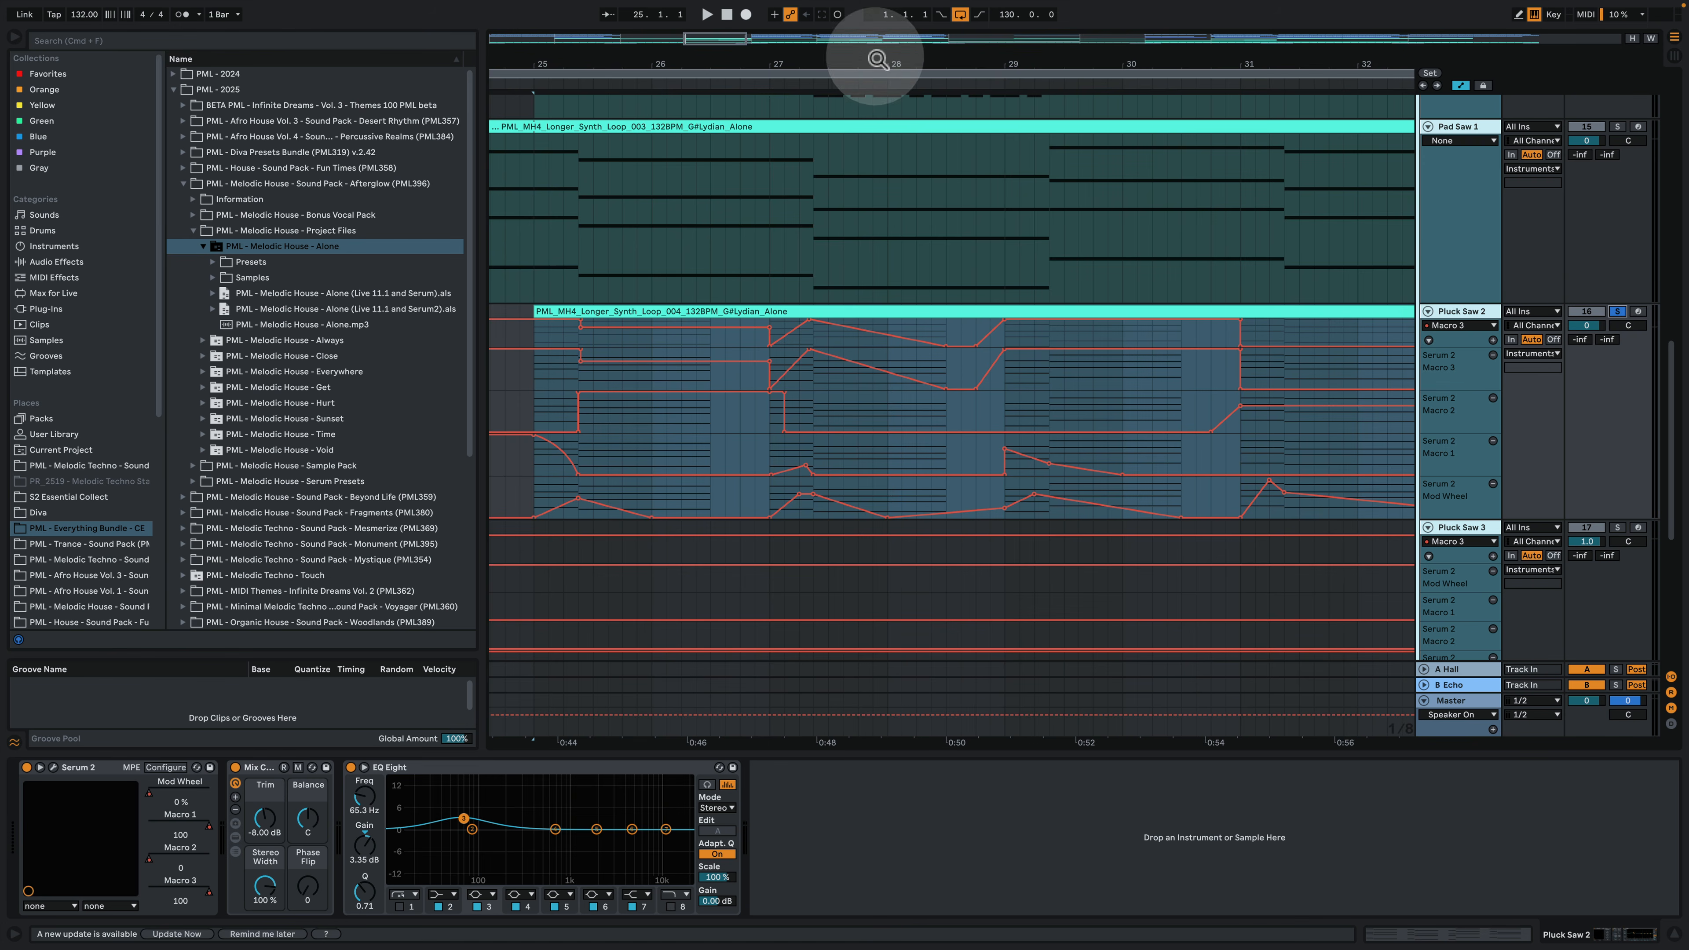
{"action": "left_click_drag", "start_coordinate": [857, 59], "coordinate": [755, 20]}
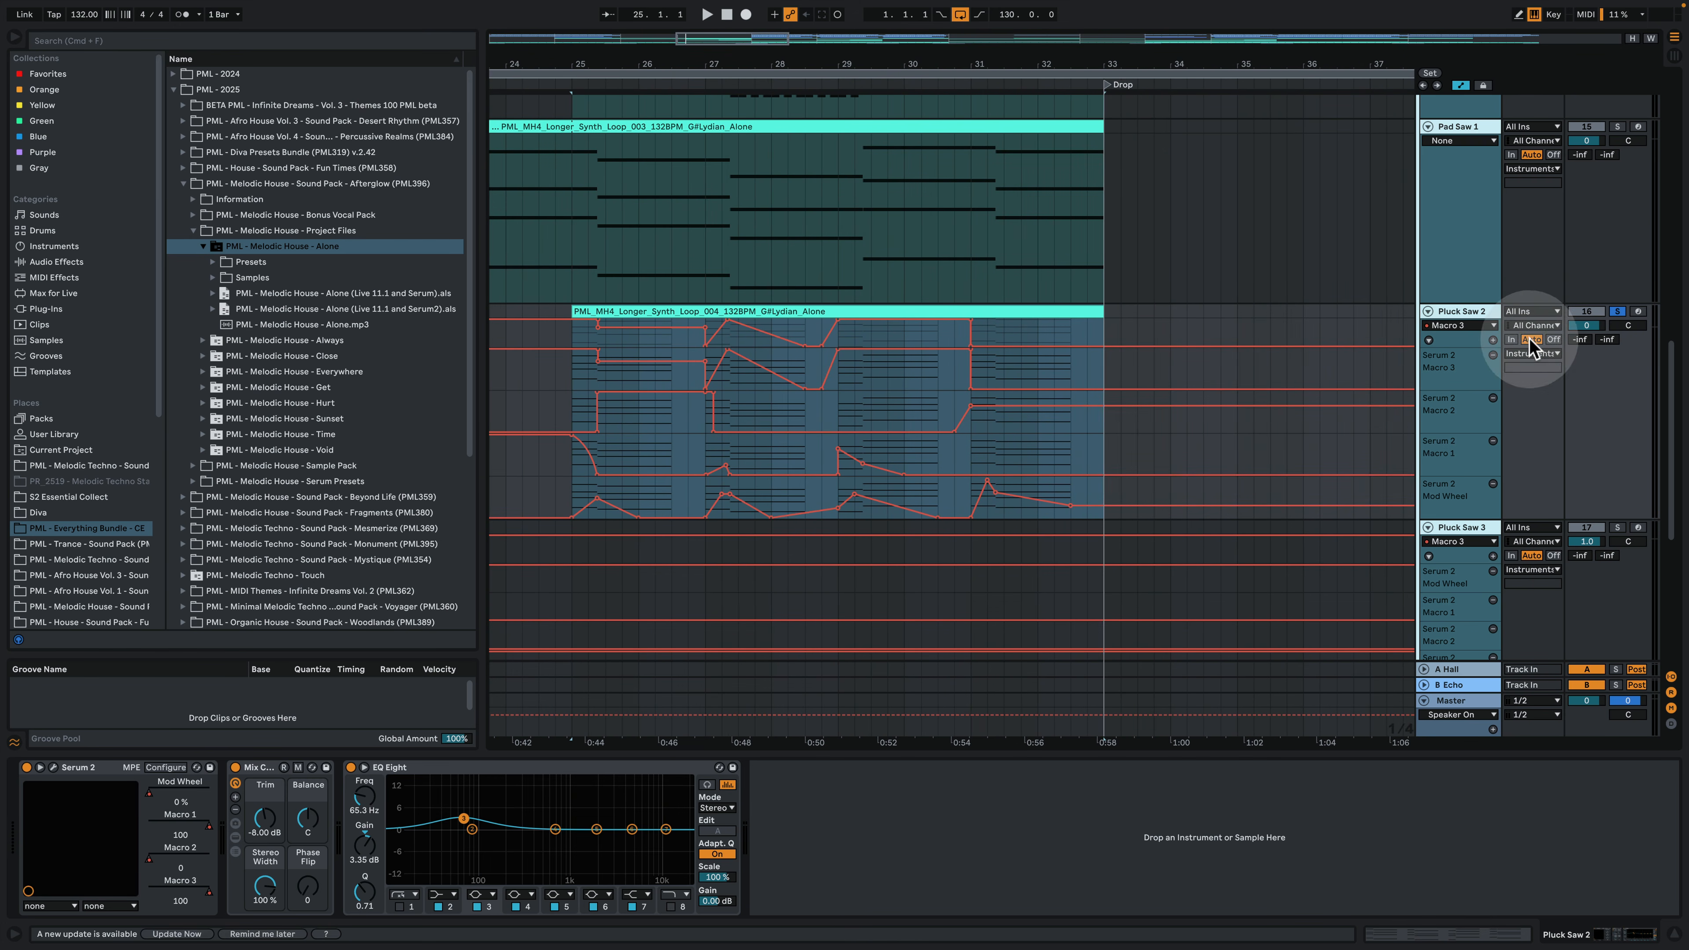
{"action": "key", "text": "space"}
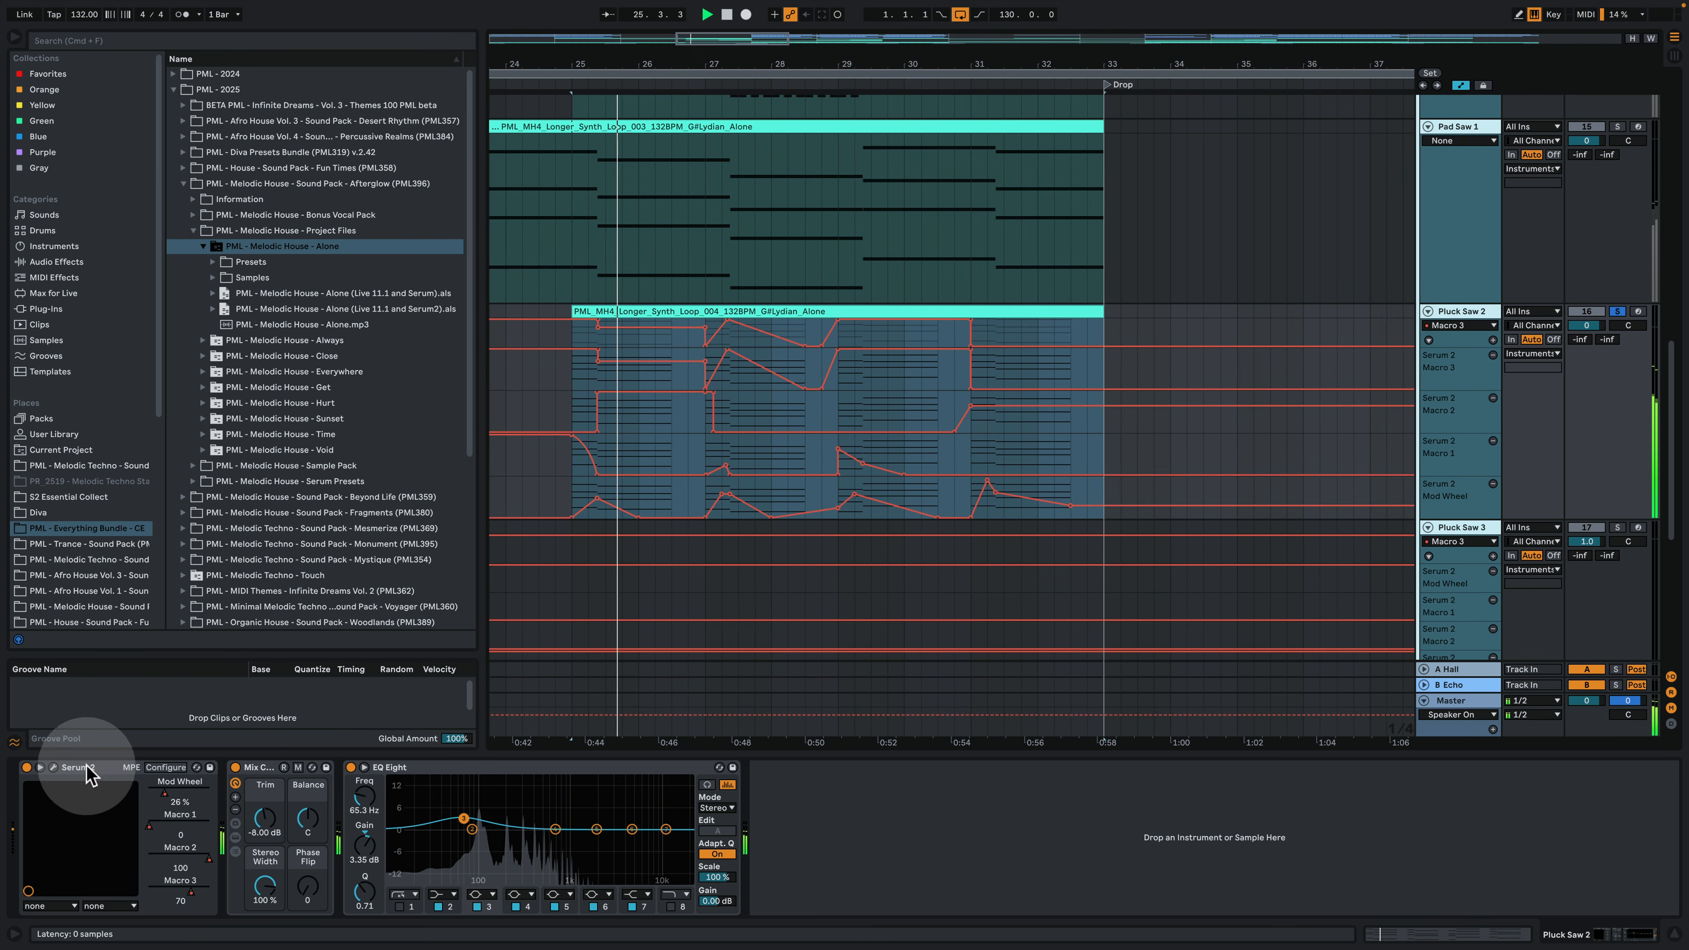
Step: Open Pluck Saw 2's Serum 2 and check LFO 1's settings and modulation destinations, with playback
{"action": "left_click", "coordinate": [54, 767]}
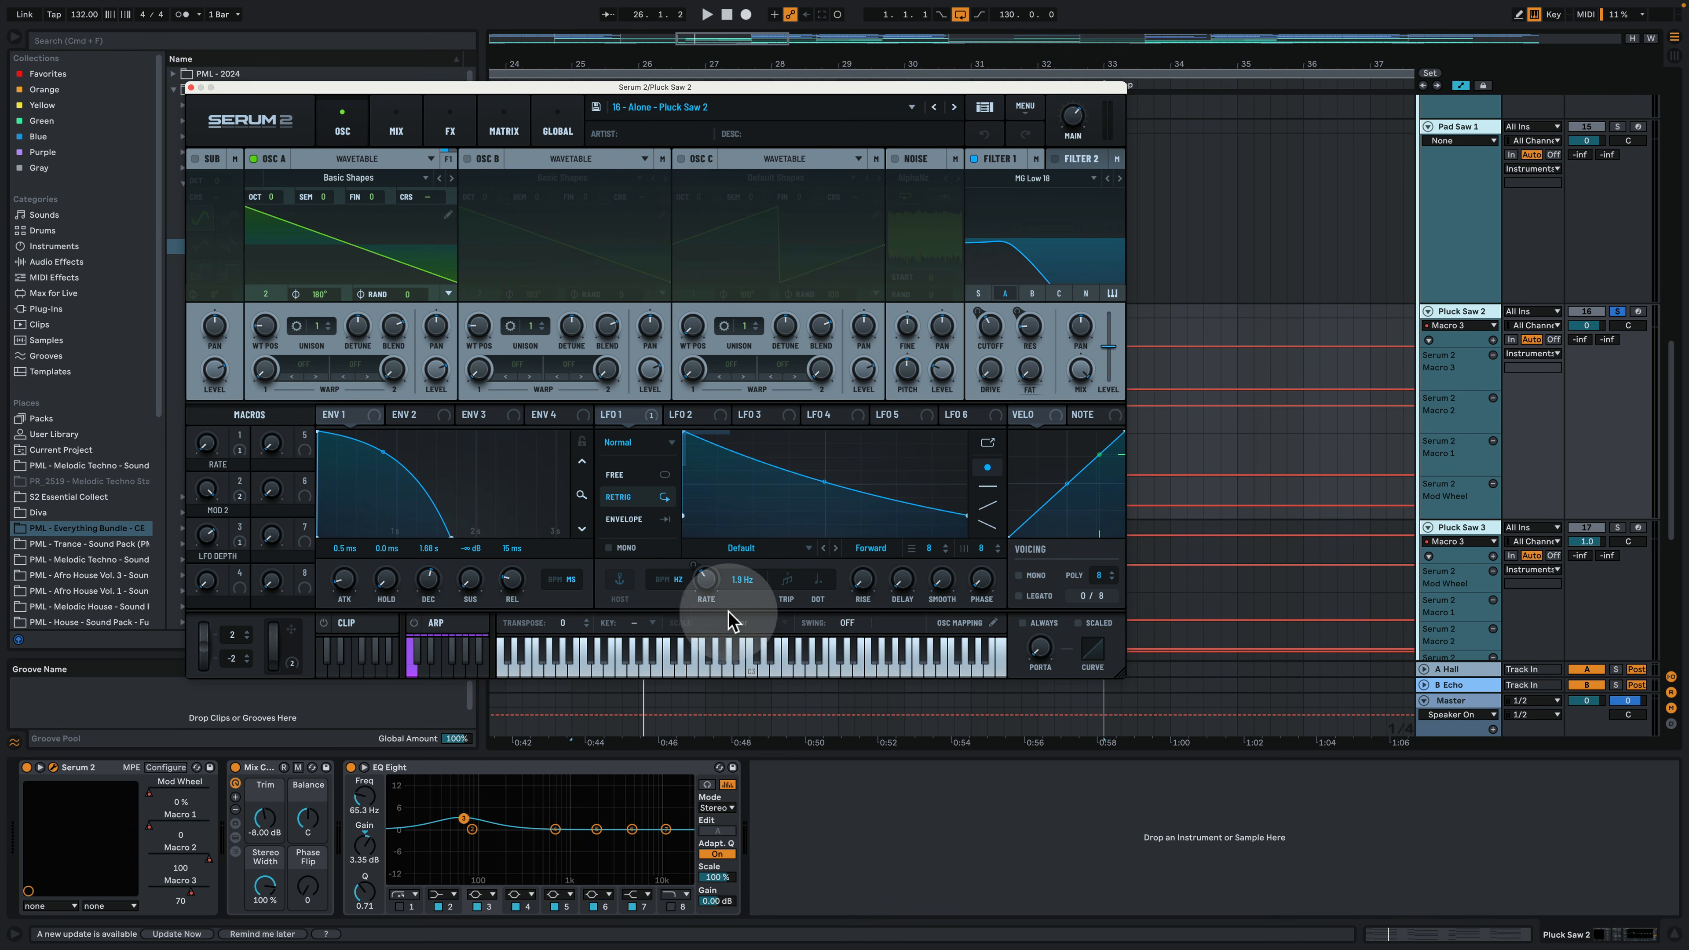
{"action": "left_click", "coordinate": [640, 419]}
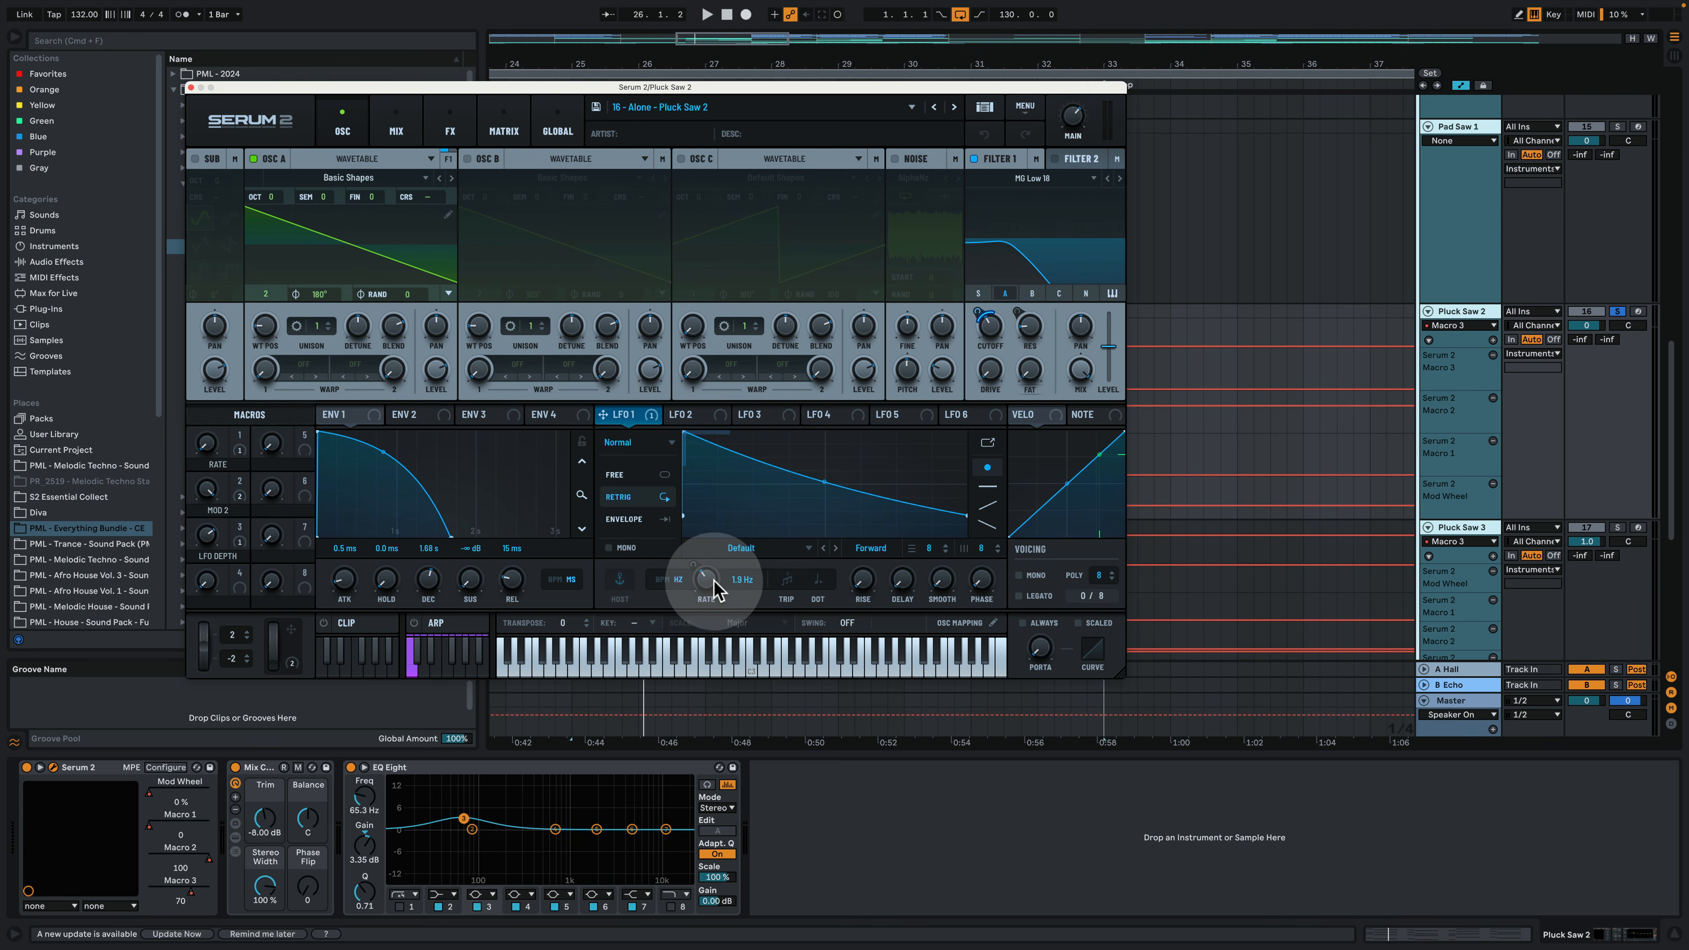
{"action": "key", "text": "space"}
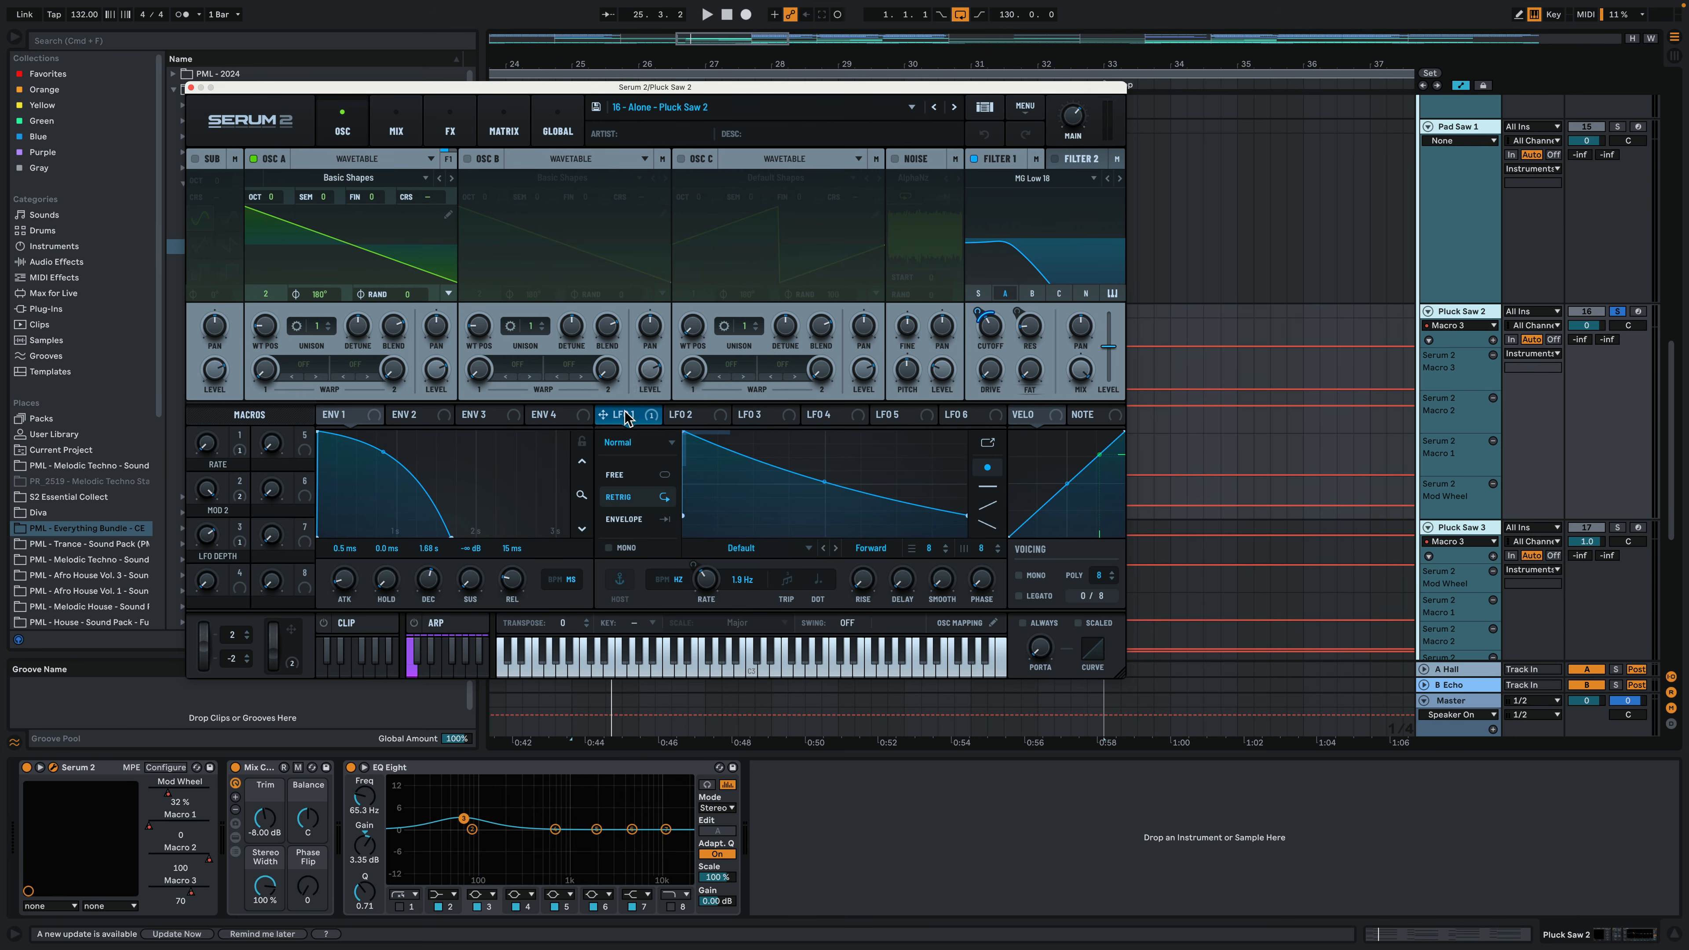
{"action": "right_click", "coordinate": [647, 415]}
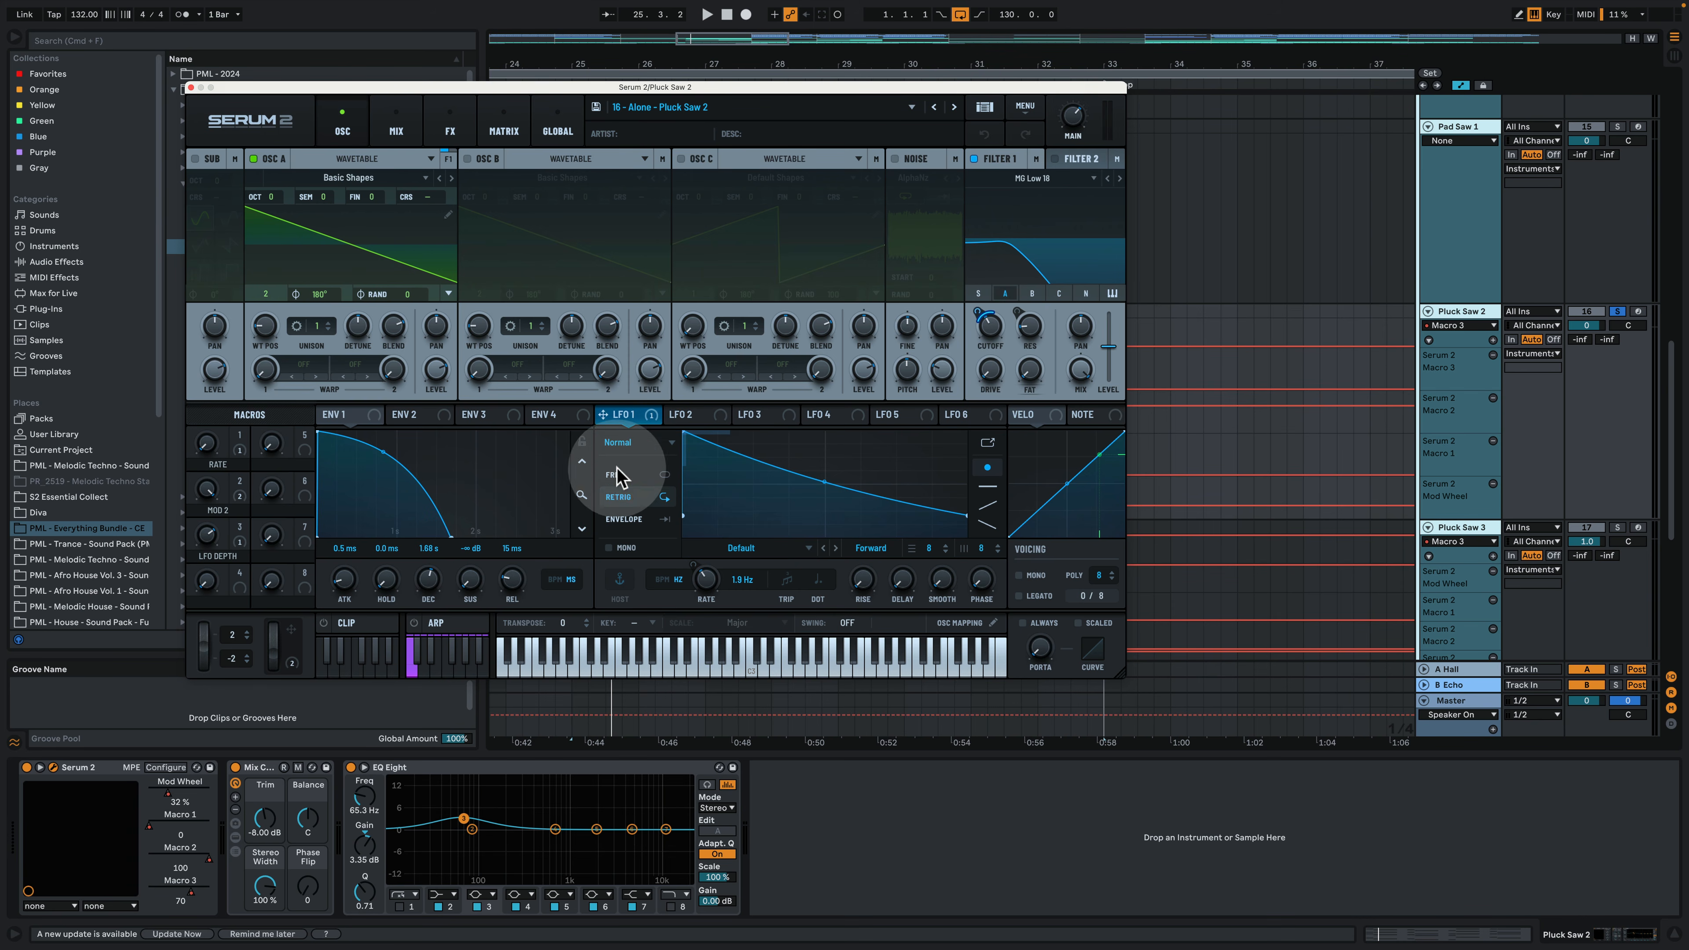
{"action": "key", "text": "space"}
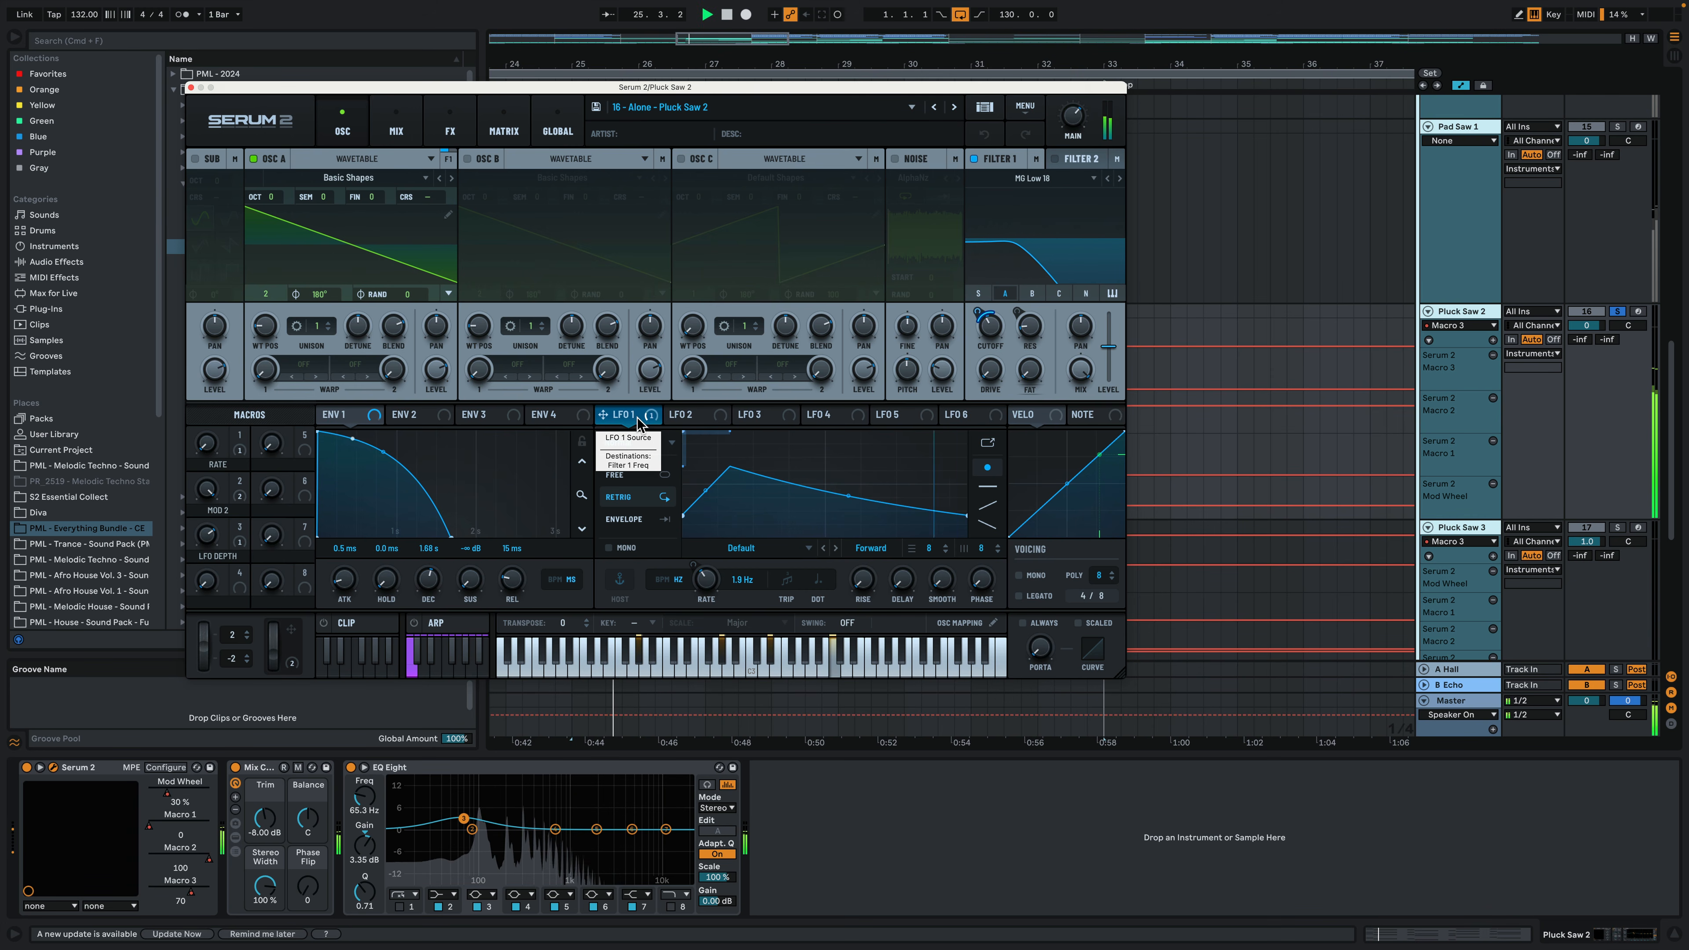
Step: Check the modulation destinations of the Mod 2 macro and compare them with the LFO 1 shape
{"action": "left_click_drag", "start_coordinate": [637, 424], "coordinate": [226, 492]}
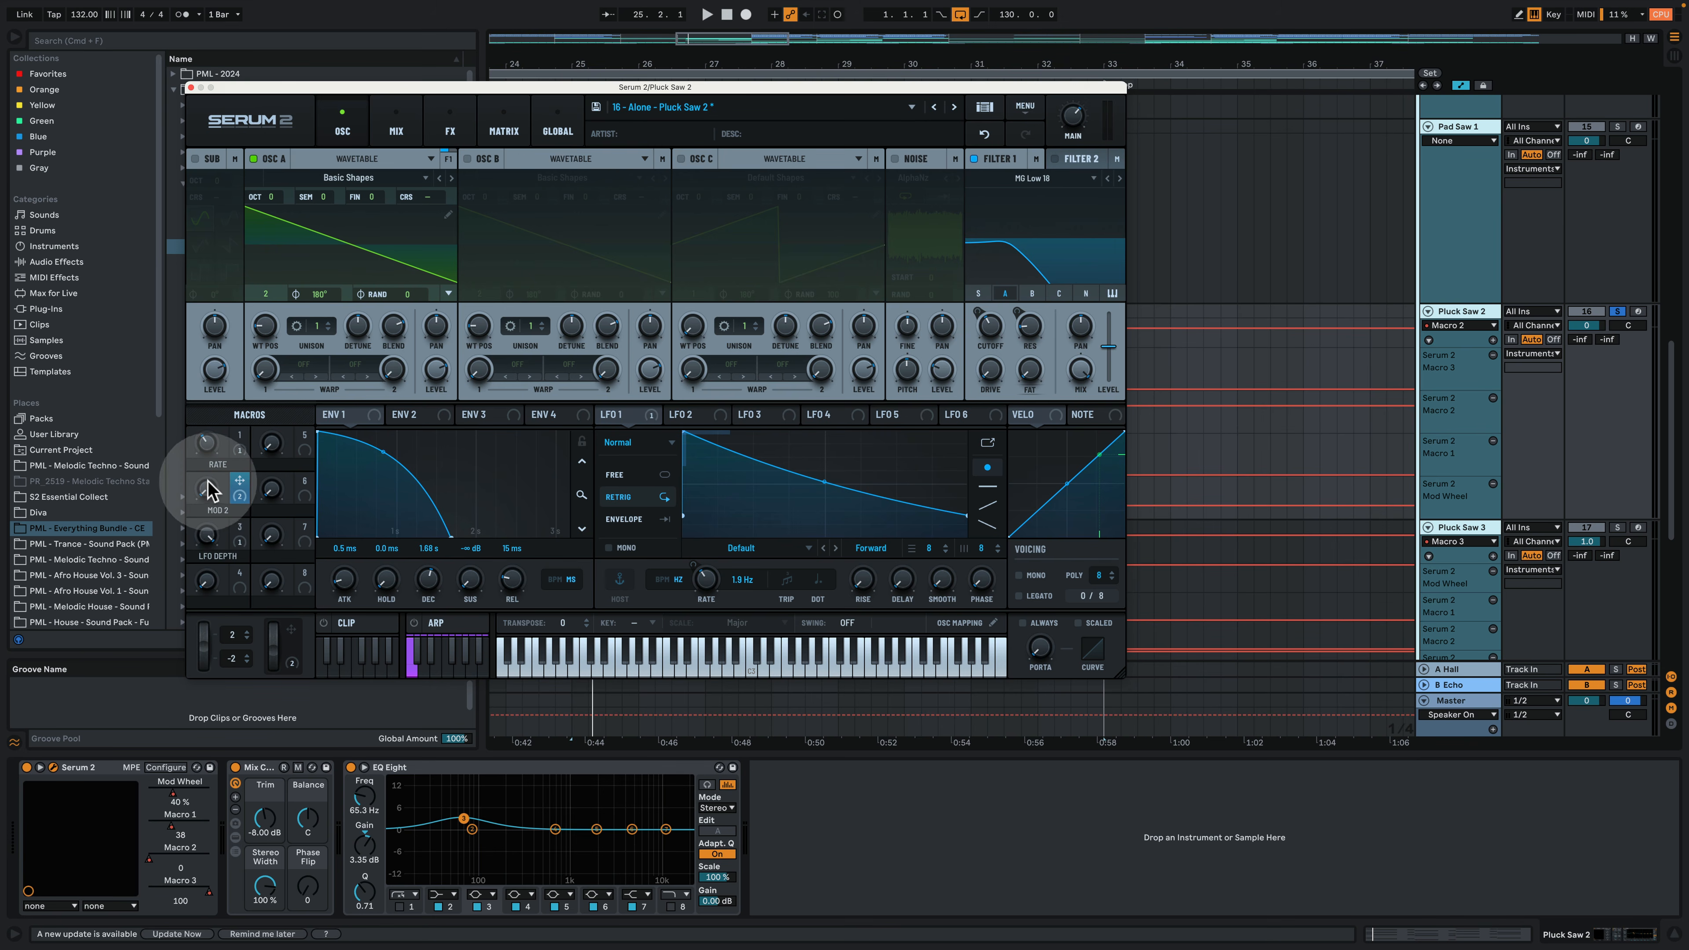
{"action": "right_click", "coordinate": [235, 490]}
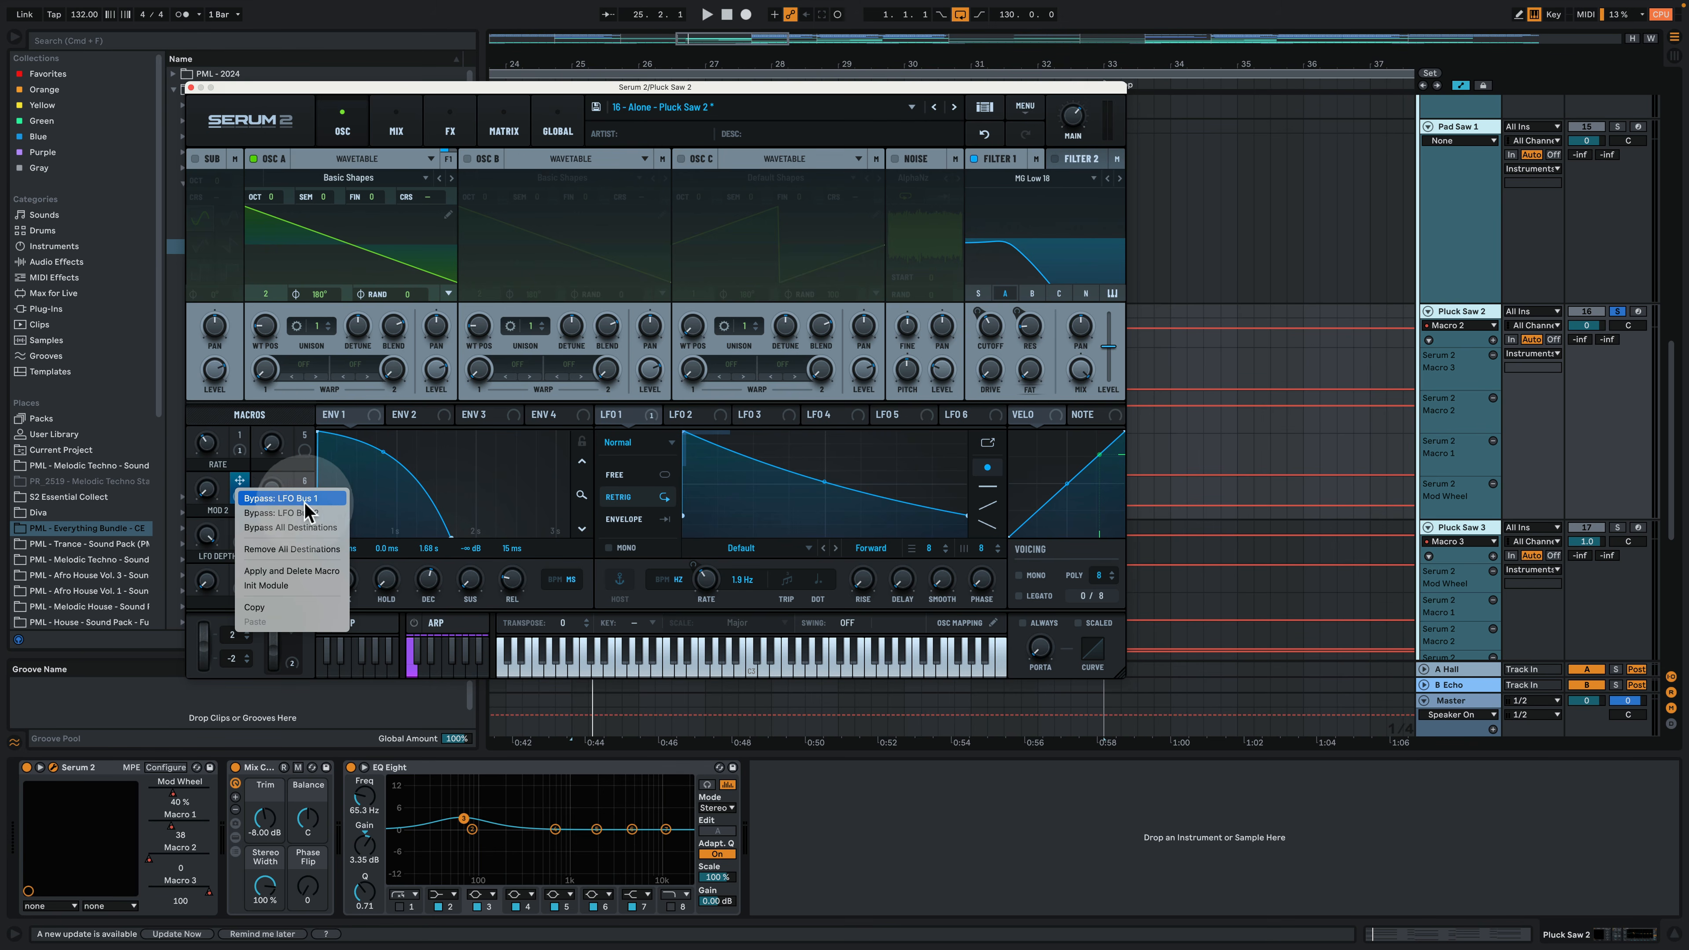
{"action": "left_click", "coordinate": [226, 475]}
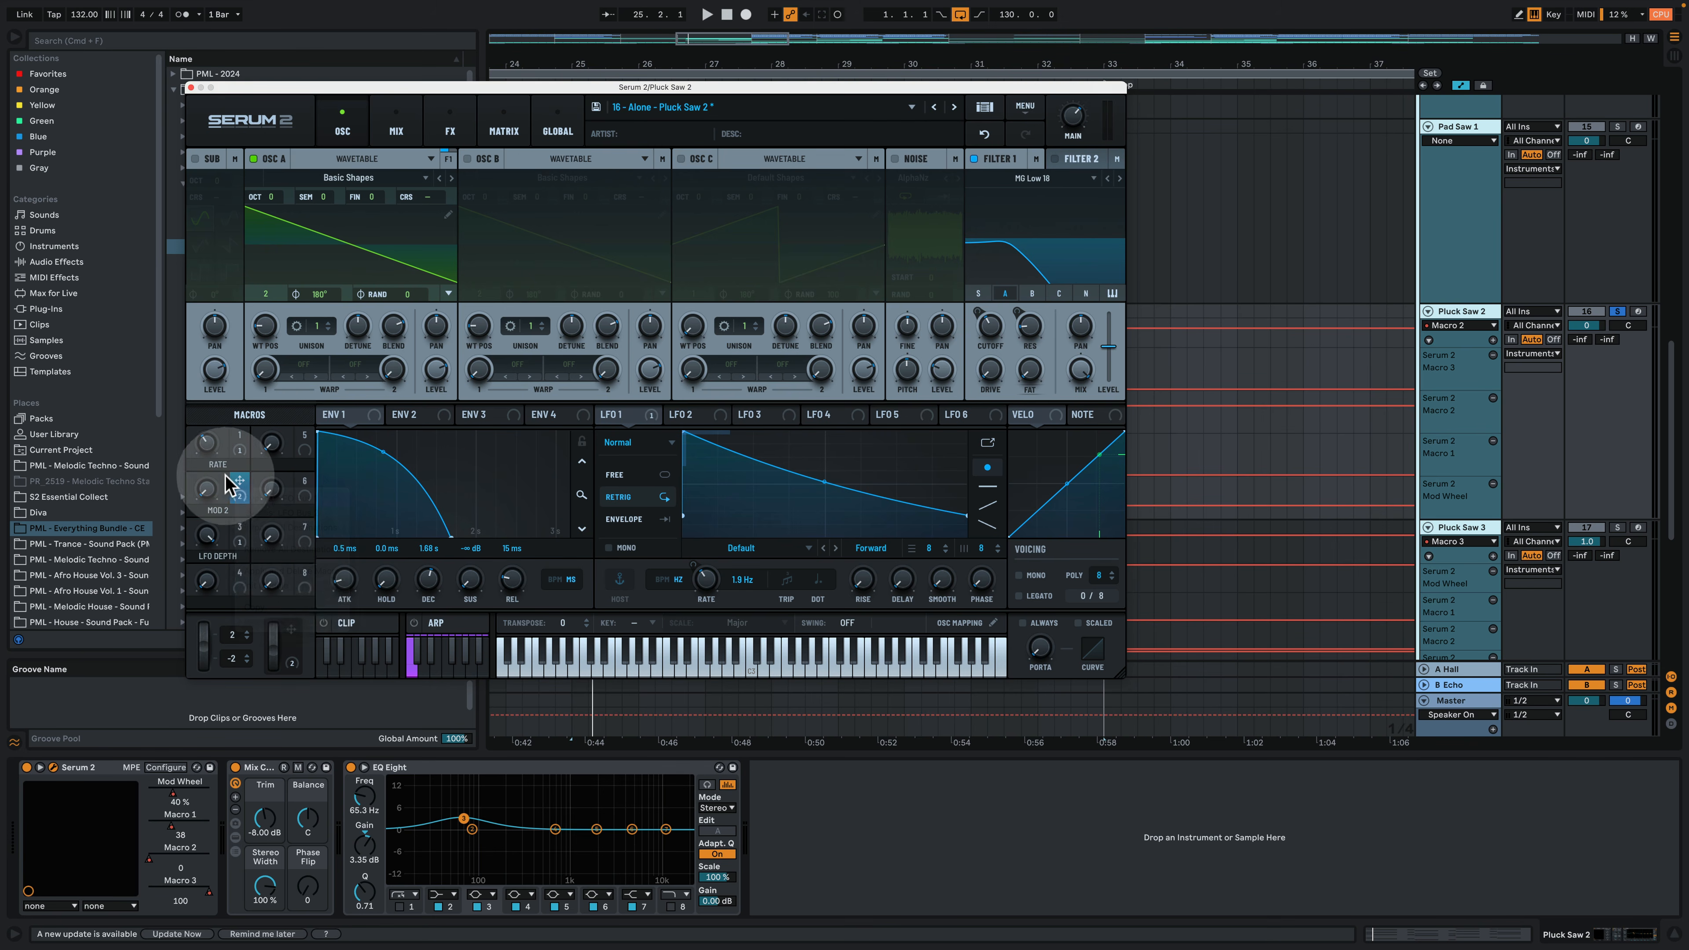
{"action": "left_click_drag", "start_coordinate": [242, 490], "coordinate": [741, 482]}
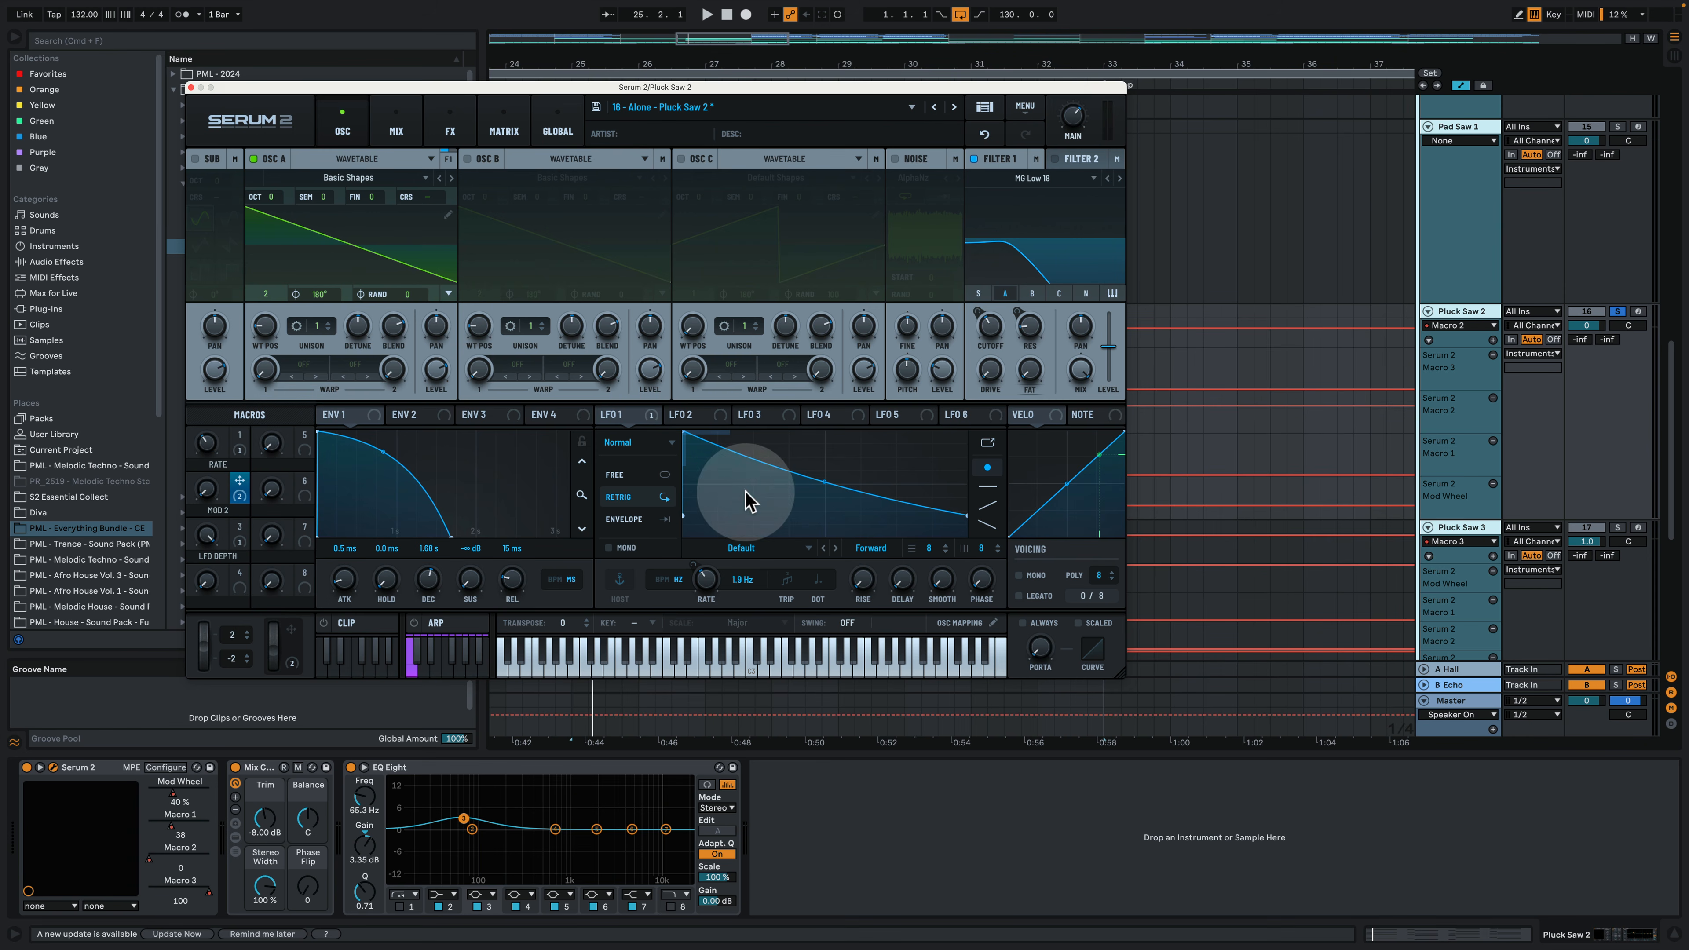
Step: Play Pluck Saw 2 and turn its Mod 2 macro down to 0 to hear the effect on the LFO modulation
{"action": "key", "text": "space"}
{"action": "left_click_drag", "start_coordinate": [213, 492], "coordinate": [210, 885]}
{"action": "key", "text": "space"}
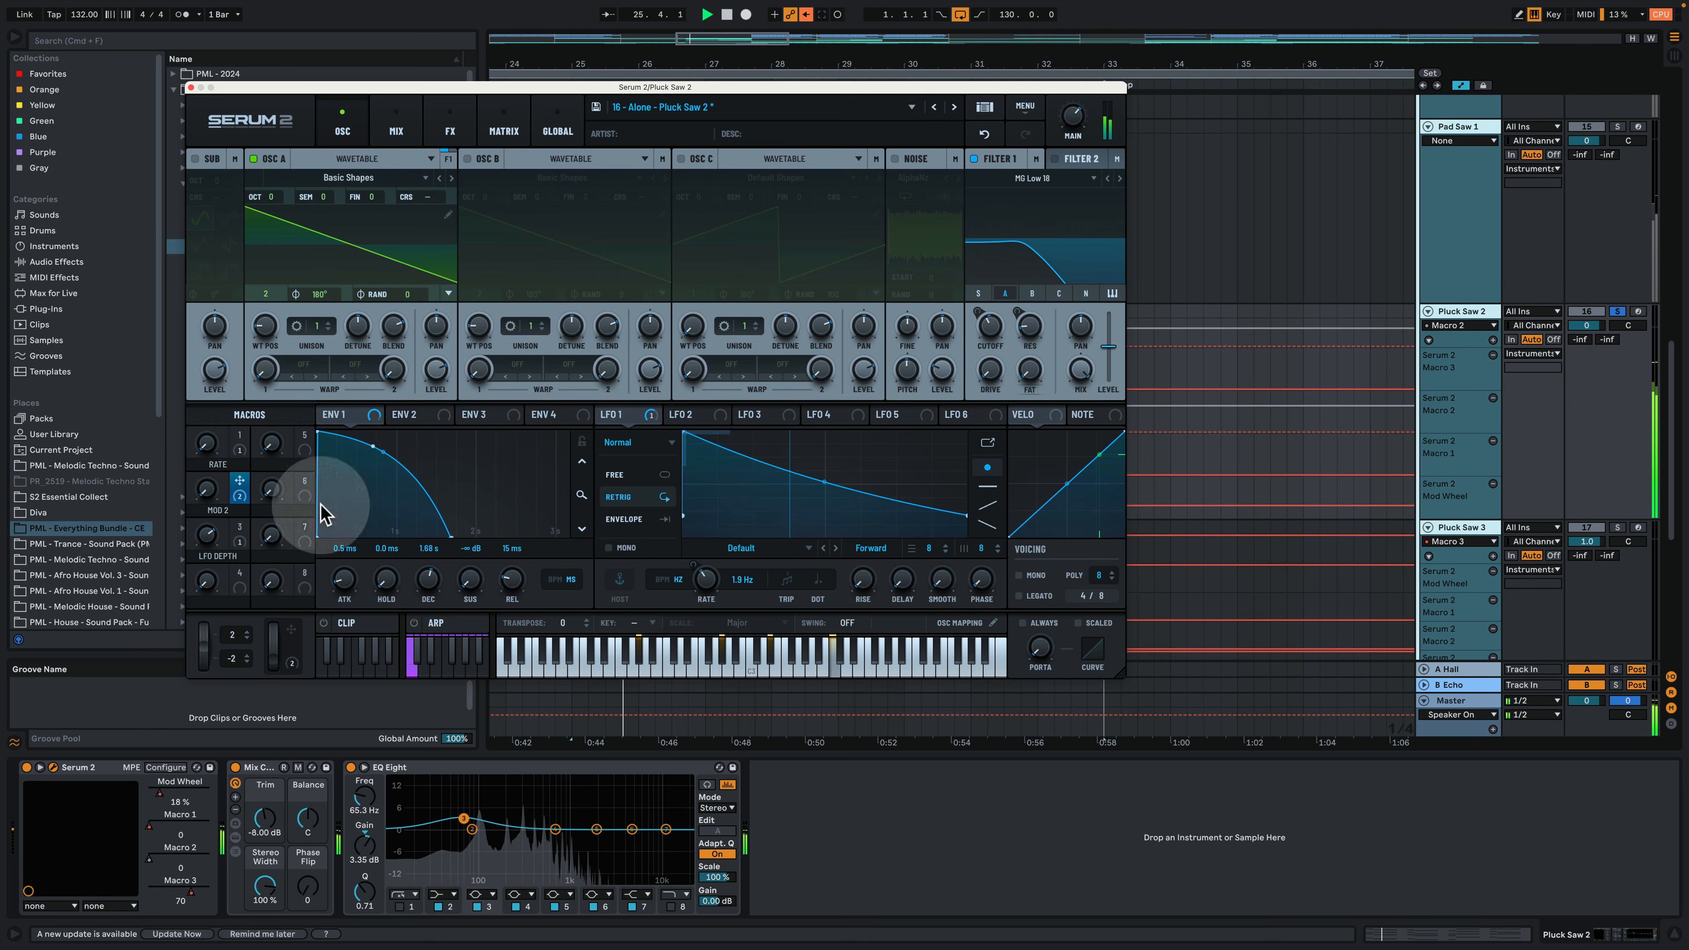
Step: Examine Pluck Saw 2's modulation matrix routings, playing the sound, raising the Mod 2 macro to 100 and checking the LFO Depth macro
{"action": "left_click", "coordinate": [402, 126]}
{"action": "left_click", "coordinate": [504, 127]}
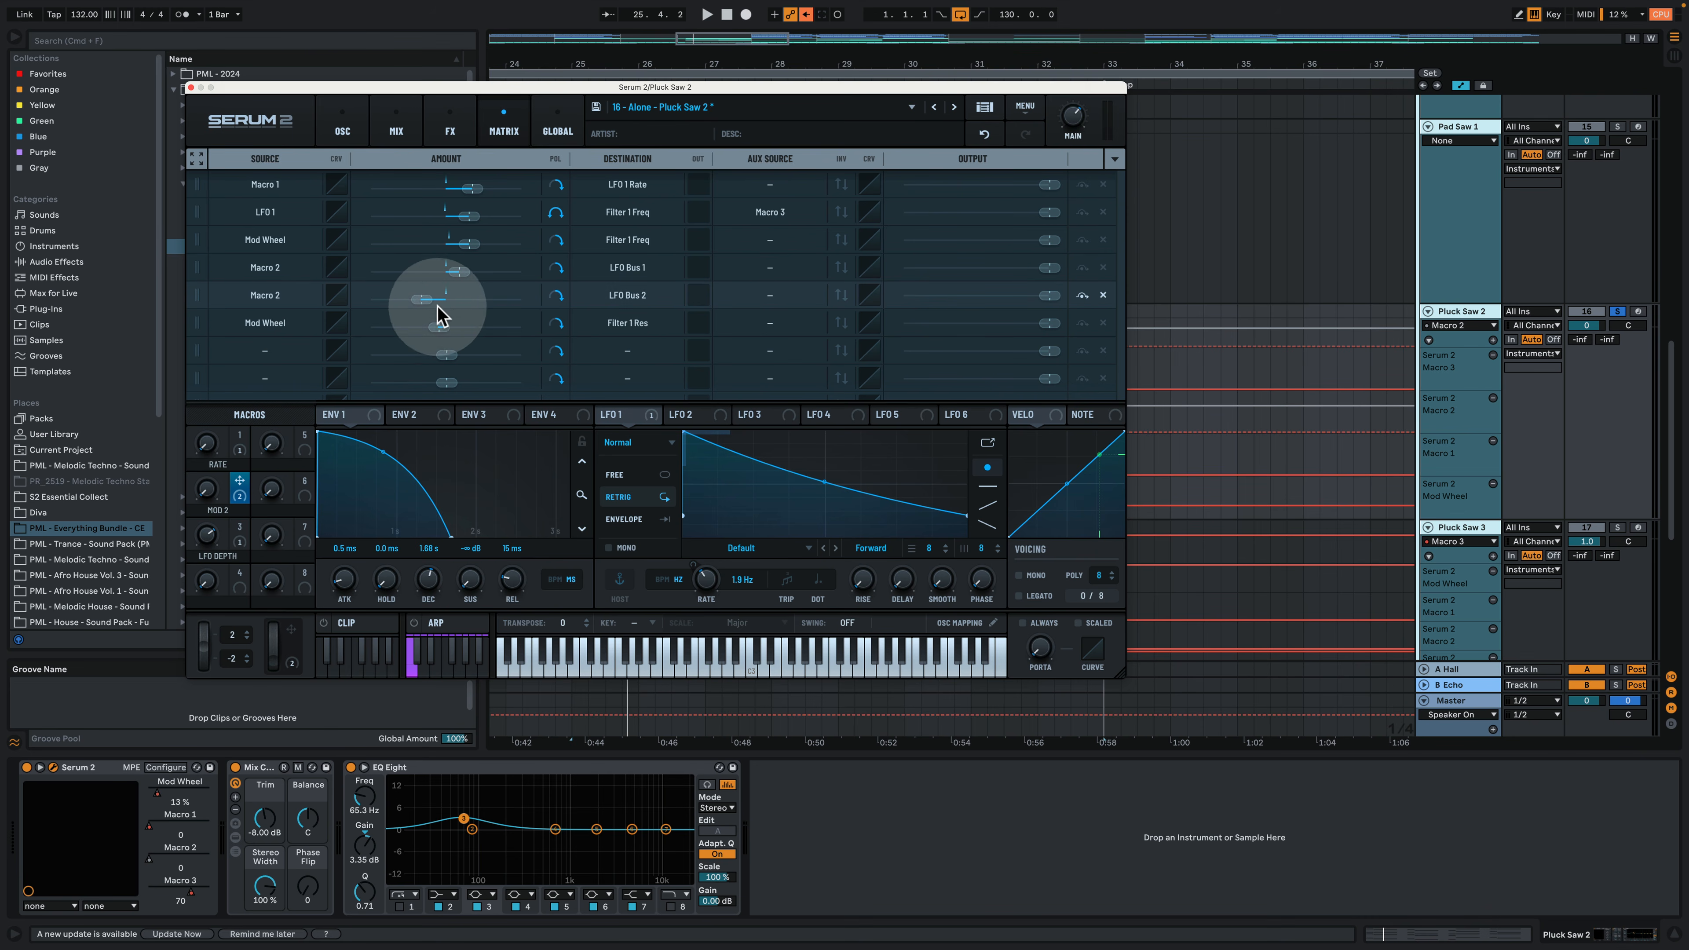
{"action": "key", "text": "space"}
{"action": "left_click_drag", "start_coordinate": [212, 491], "coordinate": [266, 558]}
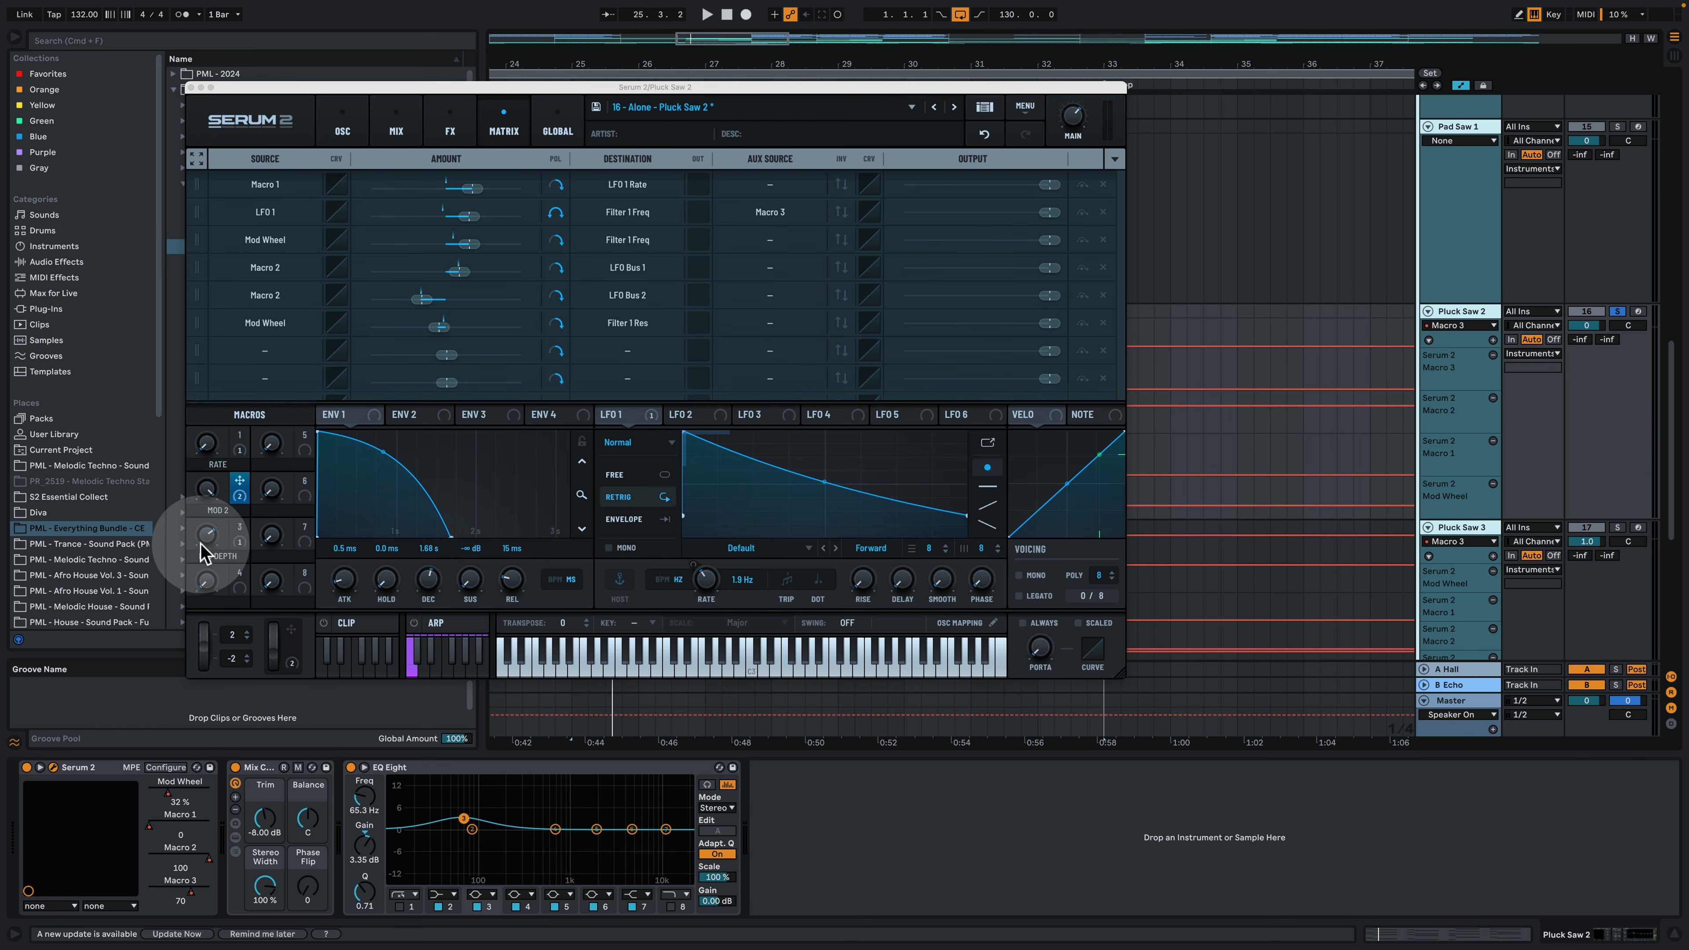
{"action": "left_click", "coordinate": [202, 542]}
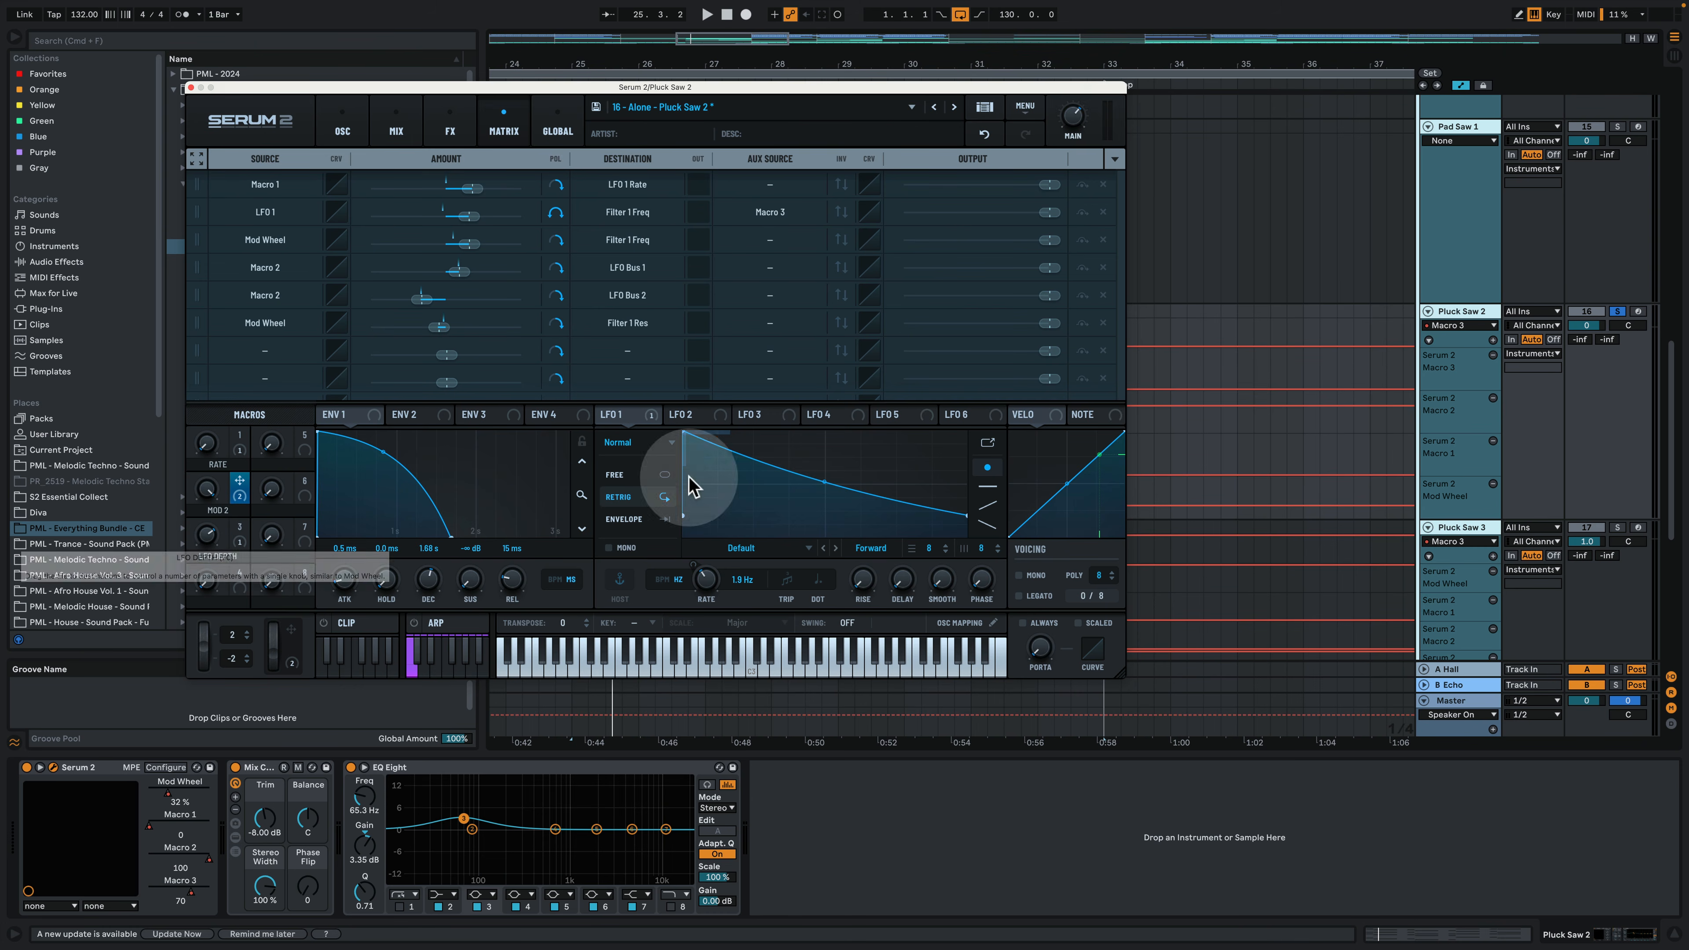
Step: Audition Pluck Saw 2 from the oscillator view, move the synth aside and re-enable the overridden automation
{"action": "left_click", "coordinate": [340, 122]}
{"action": "key", "text": "space"}
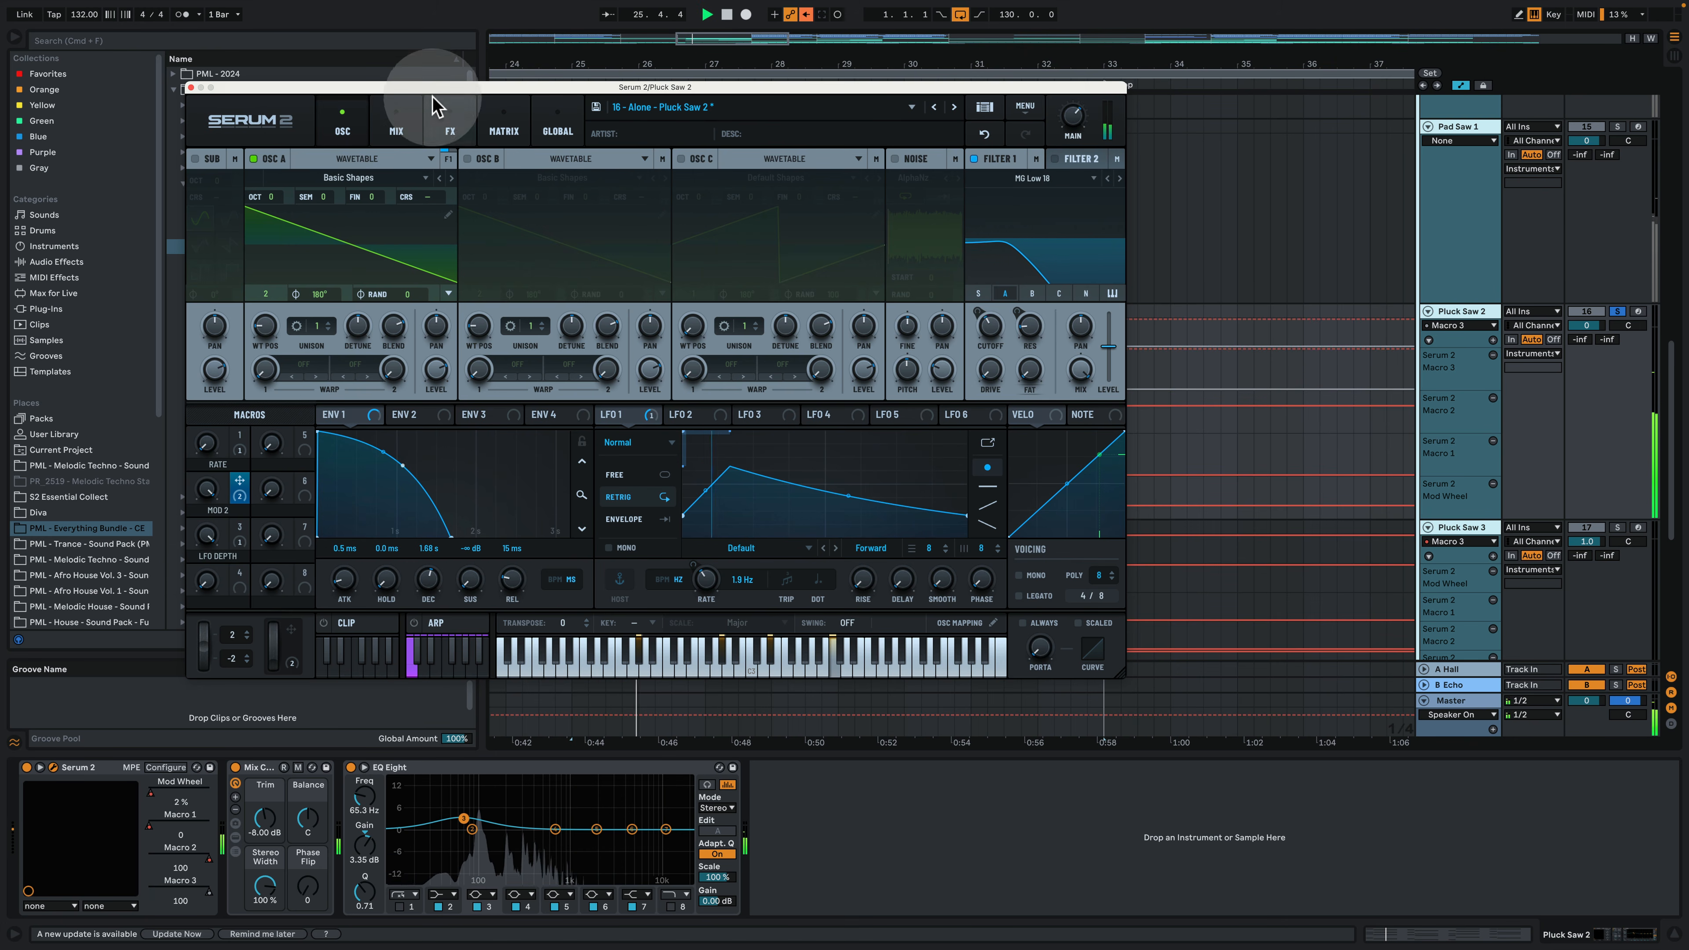
{"action": "key", "text": "space"}
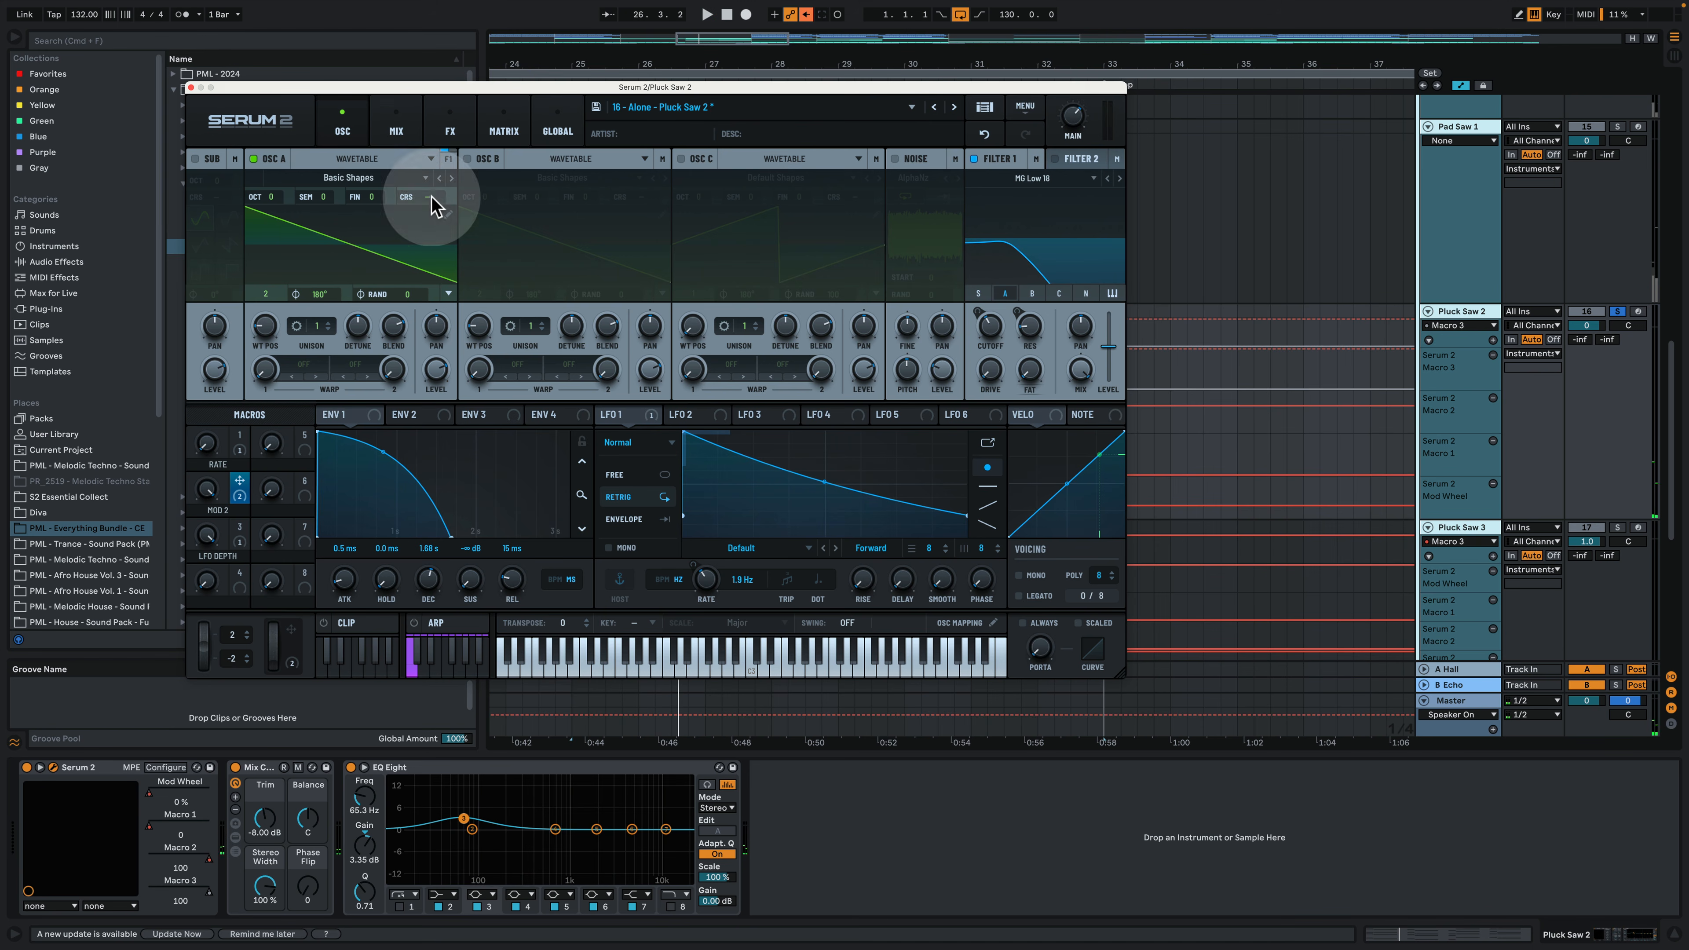
{"action": "left_click_drag", "start_coordinate": [566, 88], "coordinate": [1244, 122]}
{"action": "left_click", "coordinate": [806, 14]}
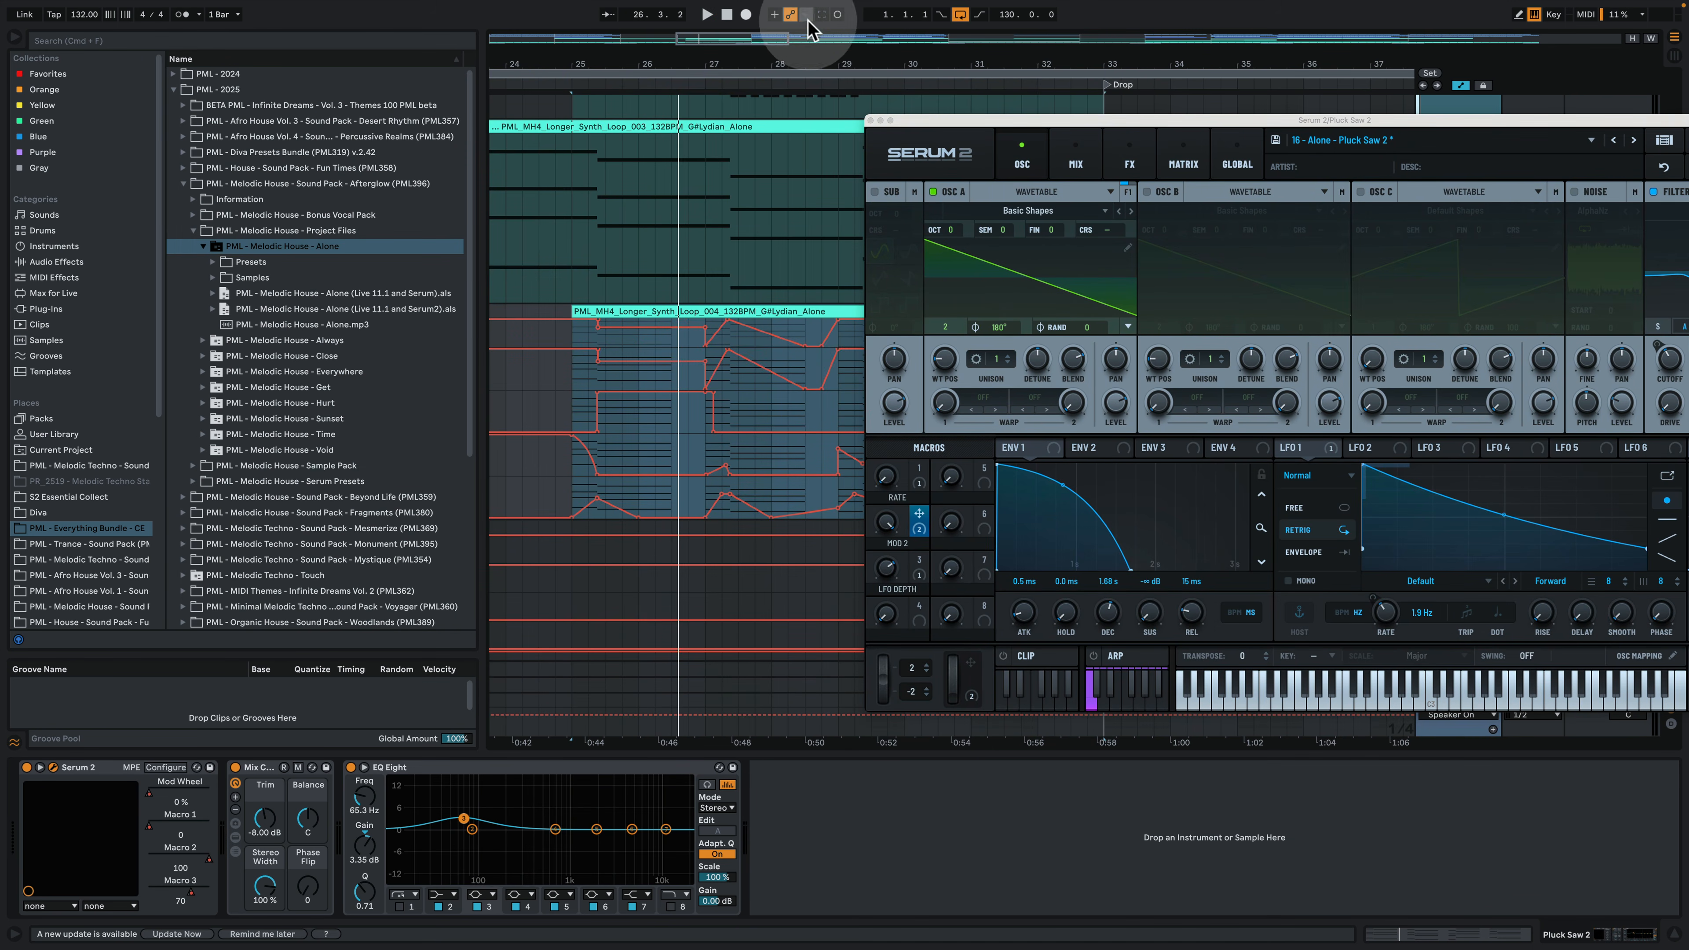
Step: Review Pluck Saw 2's Hyper/Dimension, Reverb and Equalizer effects in Serum 2, with playback
{"action": "left_click", "coordinate": [755, 307]}
{"action": "left_click", "coordinate": [1024, 143]}
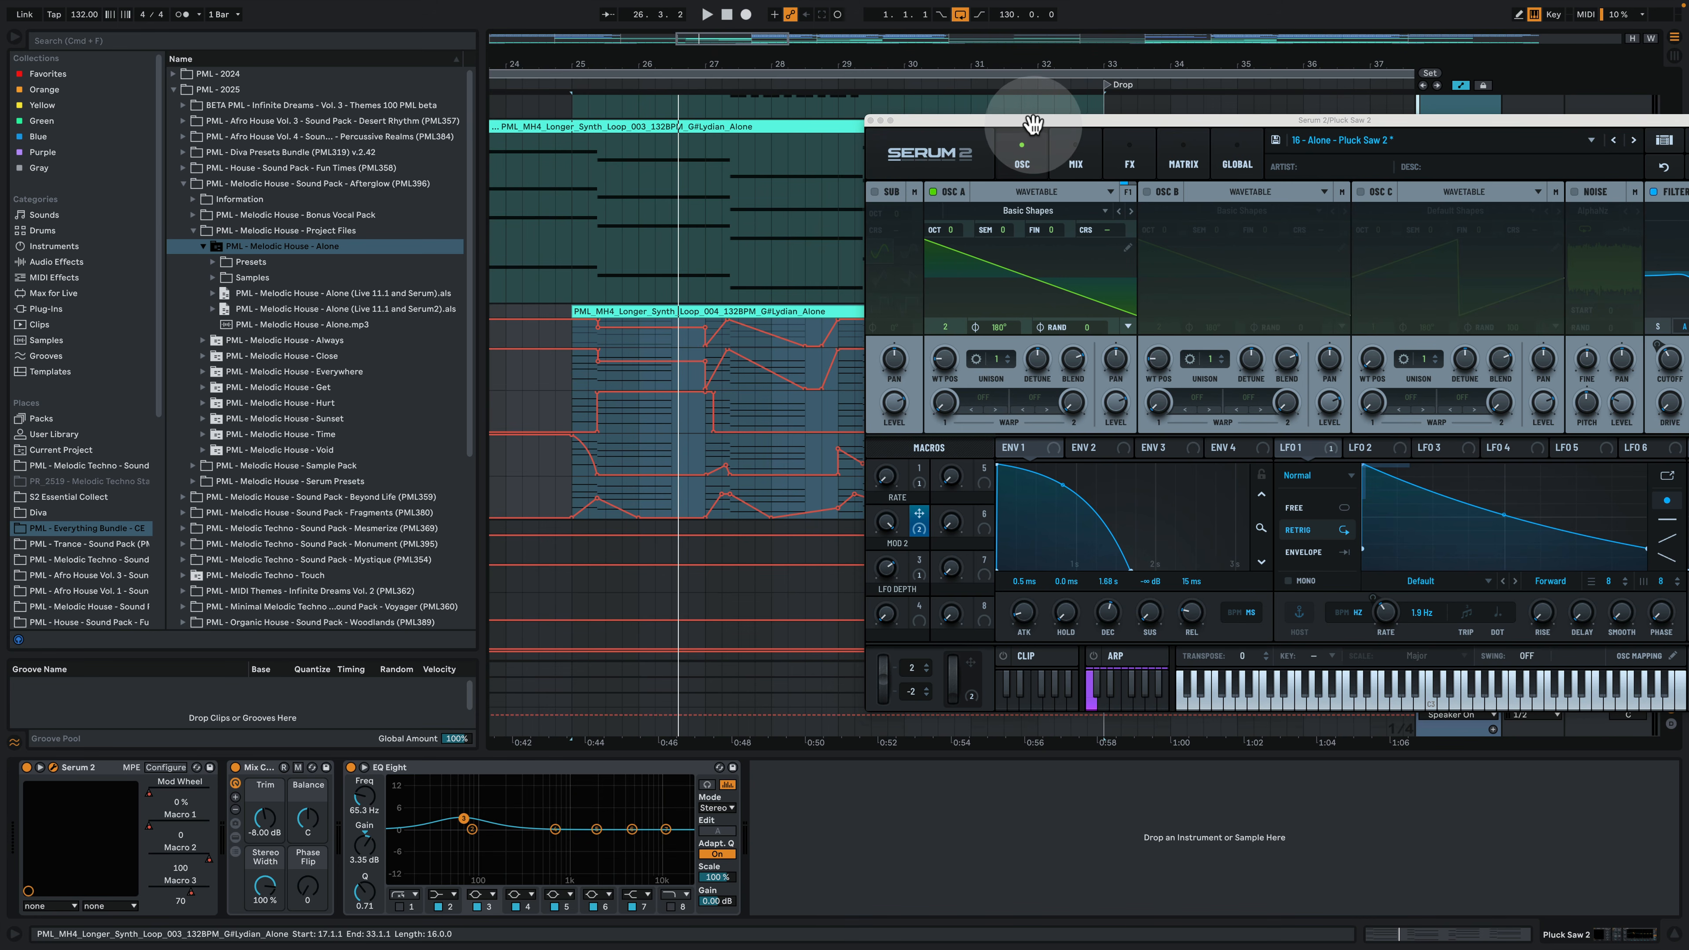
{"action": "left_click_drag", "start_coordinate": [1033, 123], "coordinate": [993, 133]}
{"action": "key", "text": "space"}
{"action": "left_click", "coordinate": [1028, 140]}
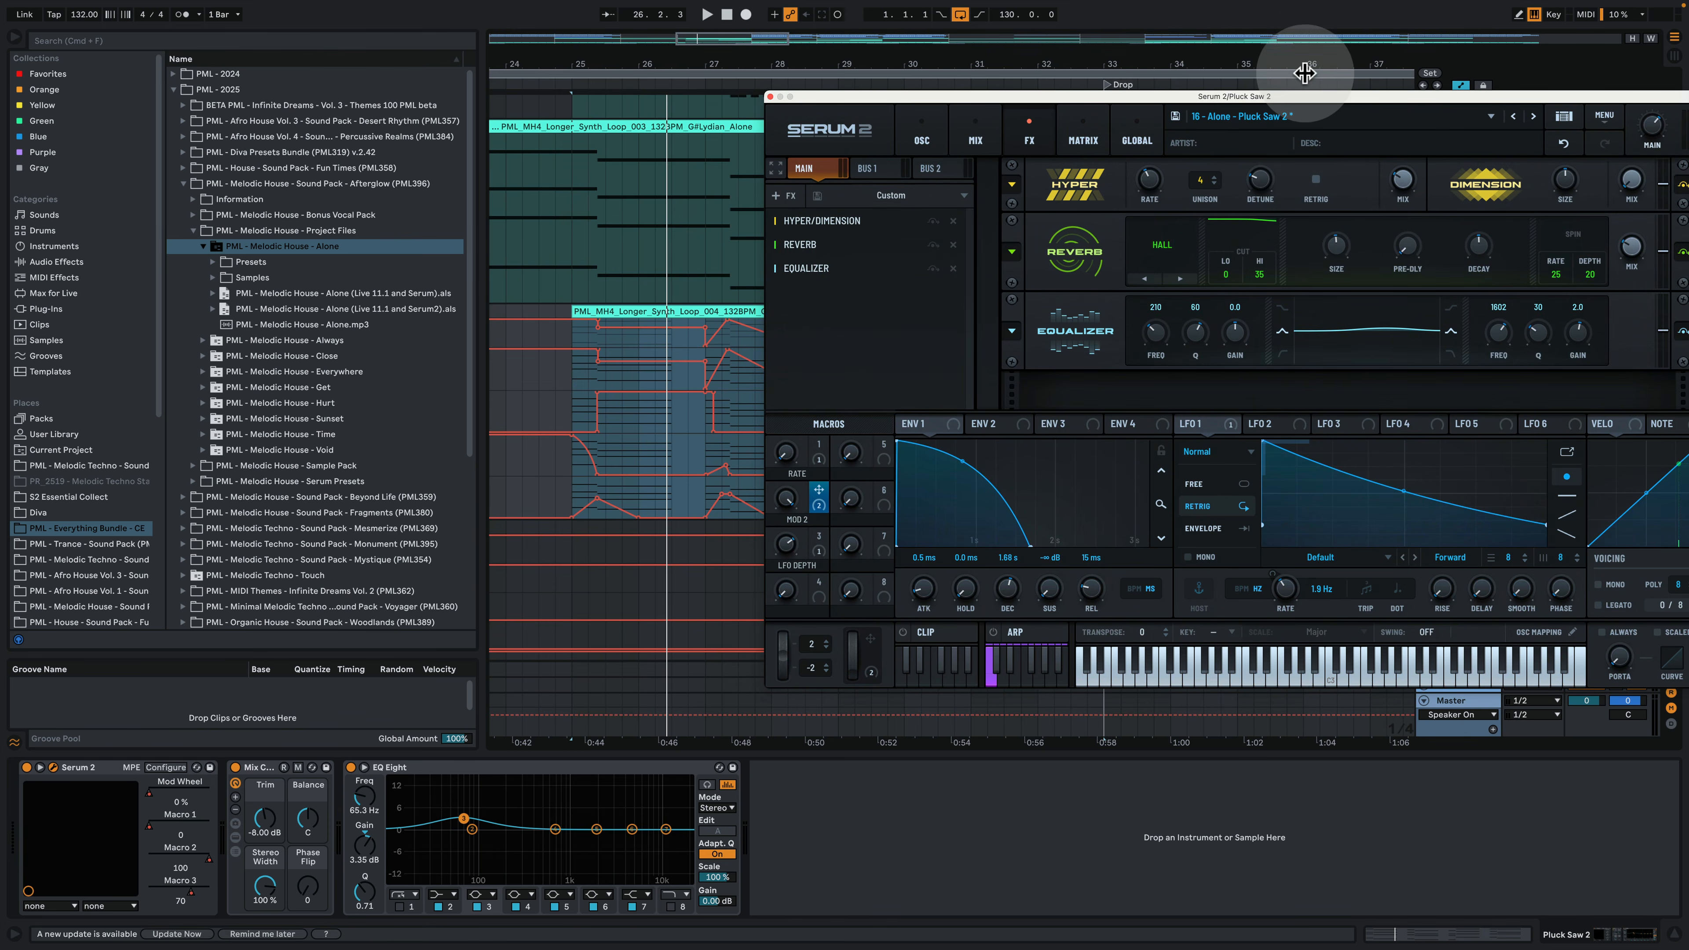
{"action": "left_click_drag", "start_coordinate": [1308, 103], "coordinate": [963, 97]}
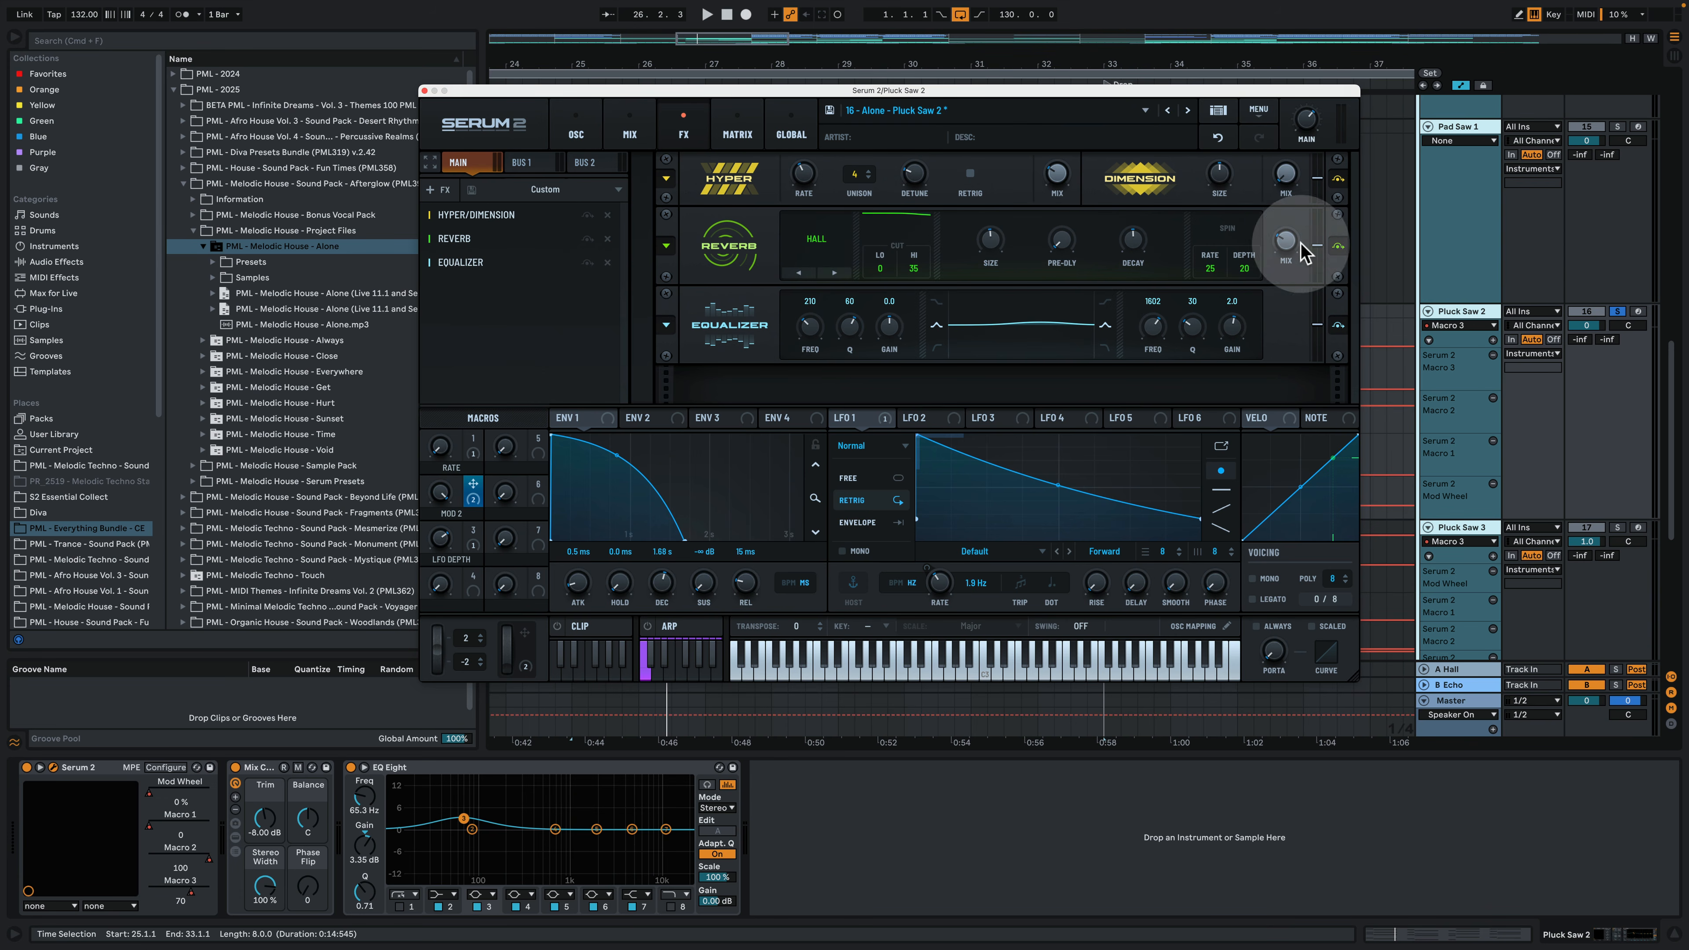
{"action": "mouse_move", "coordinate": [1142, 248]}
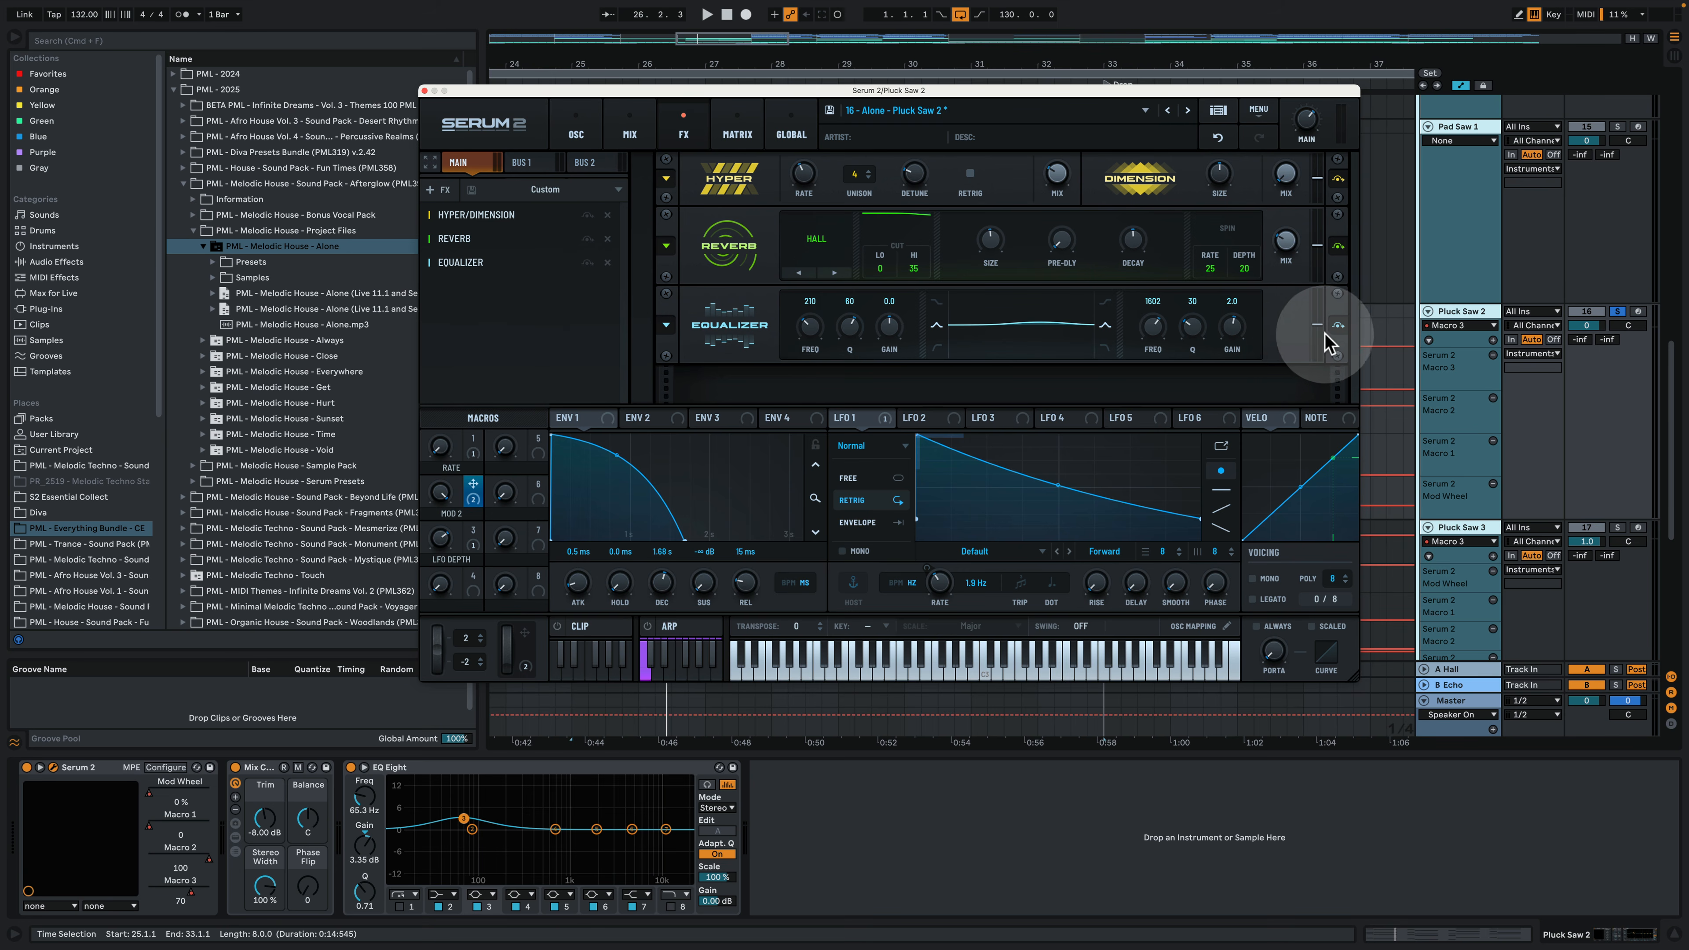
{"action": "key", "text": "space"}
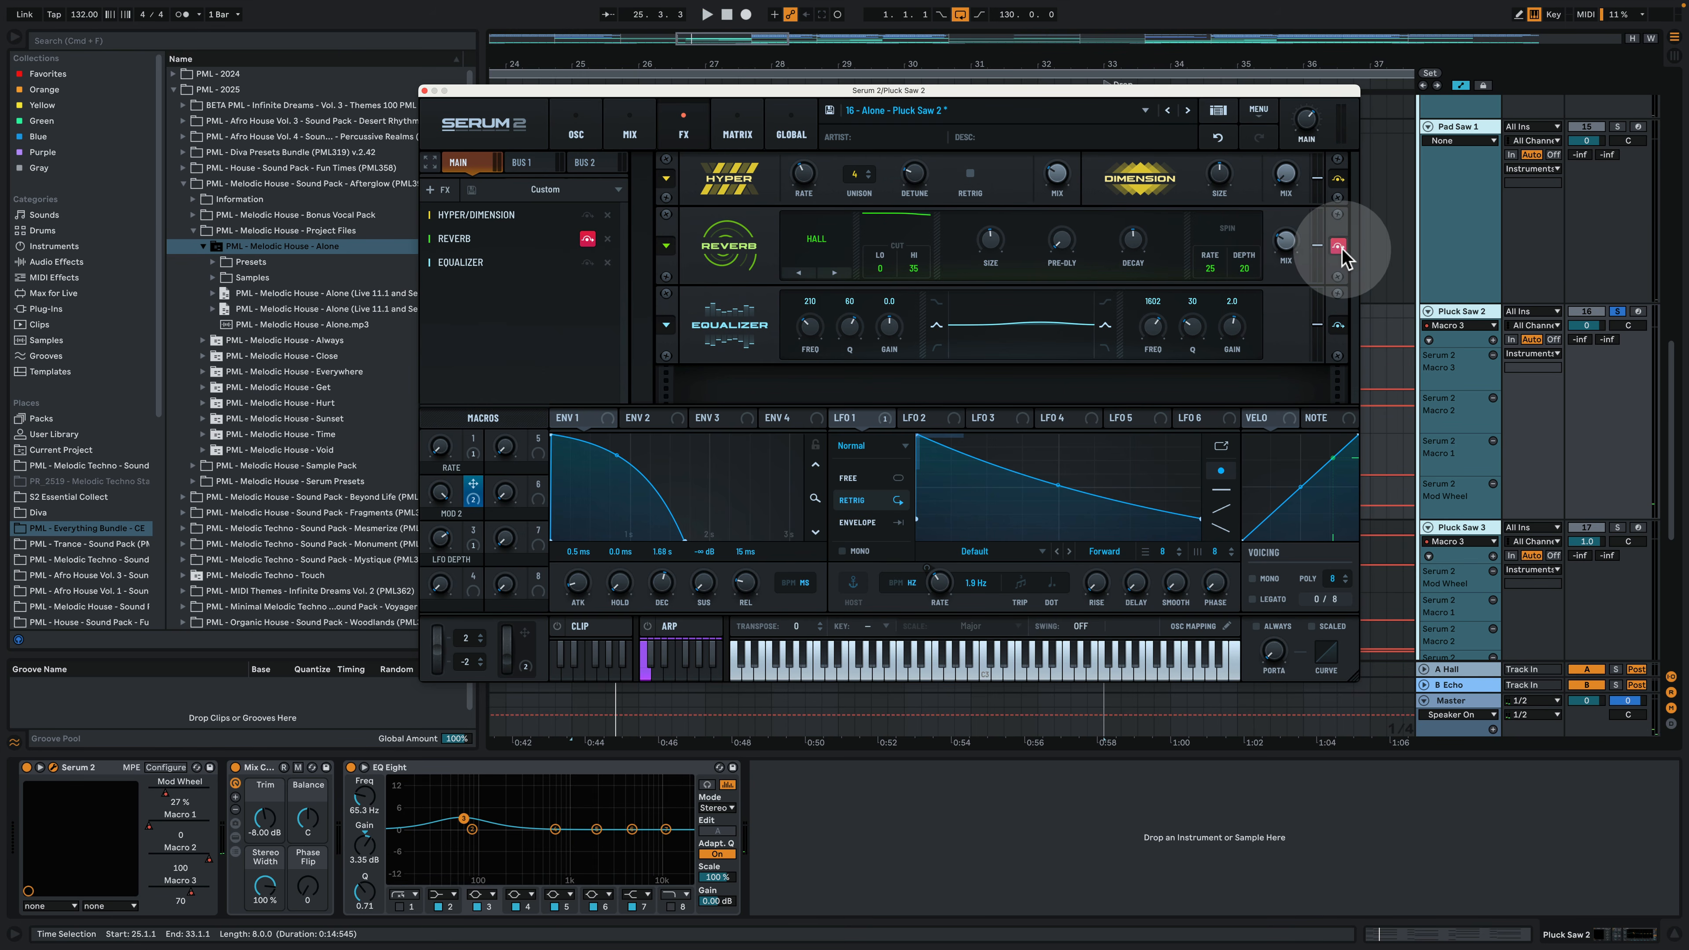
{"action": "key", "text": "space"}
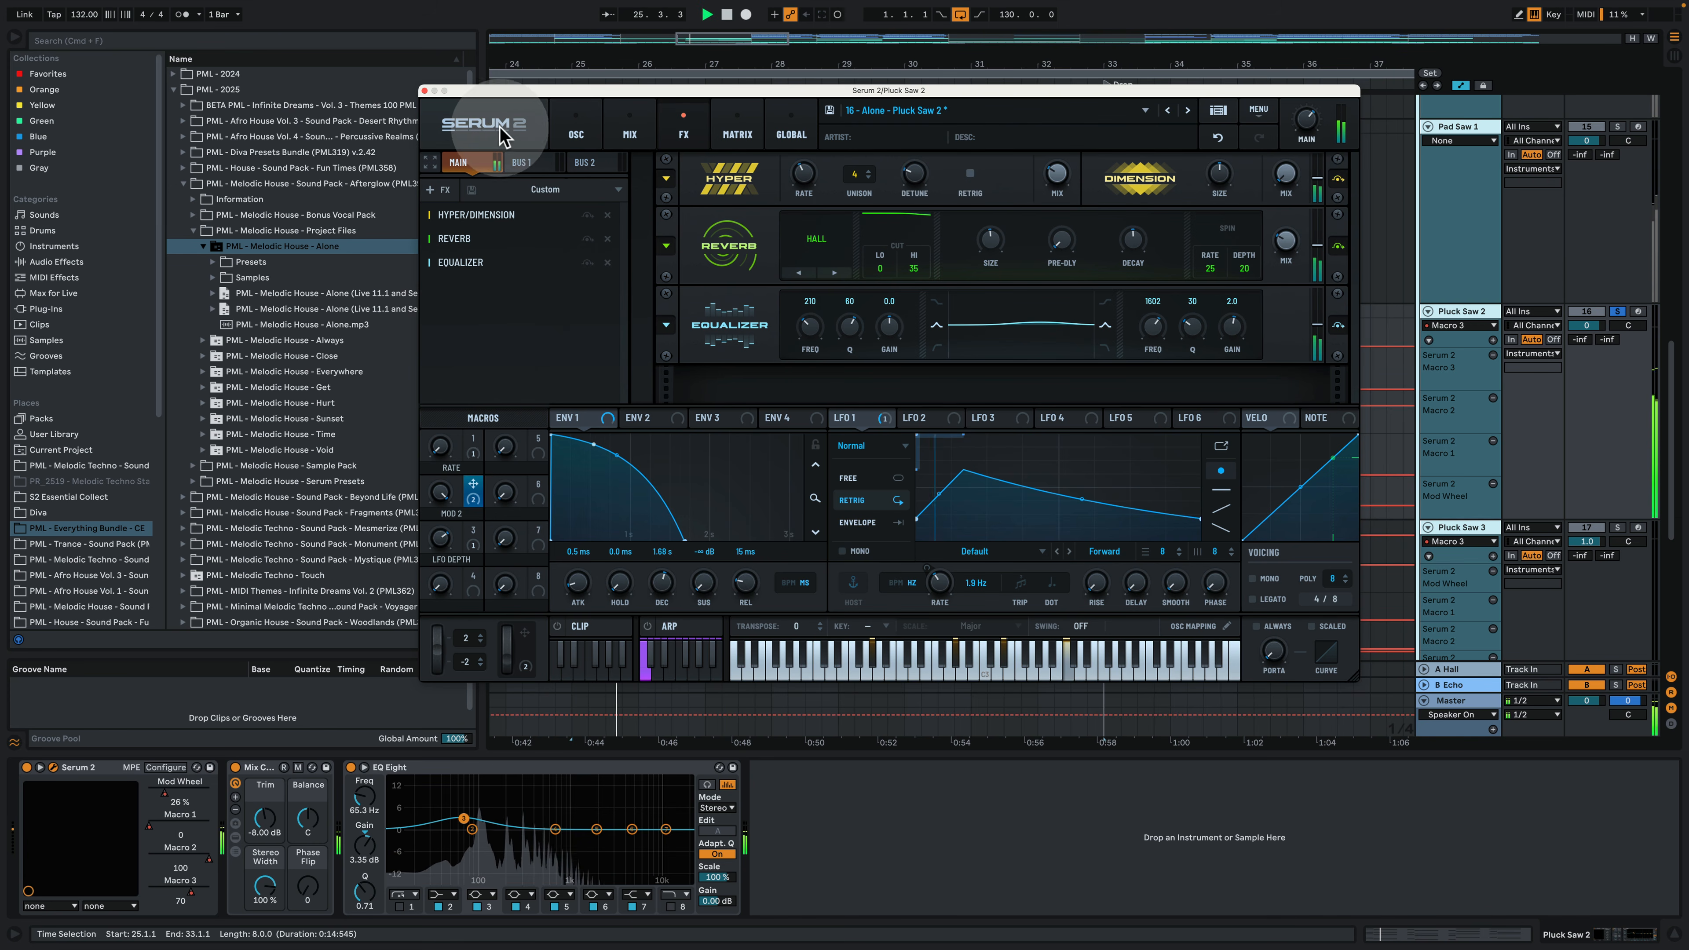
Step: Return to the oscillator view, check the mod wheel's modulation destinations and close the synth
{"action": "left_click_drag", "start_coordinate": [453, 92], "coordinate": [392, 115]}
{"action": "left_click", "coordinate": [516, 157]}
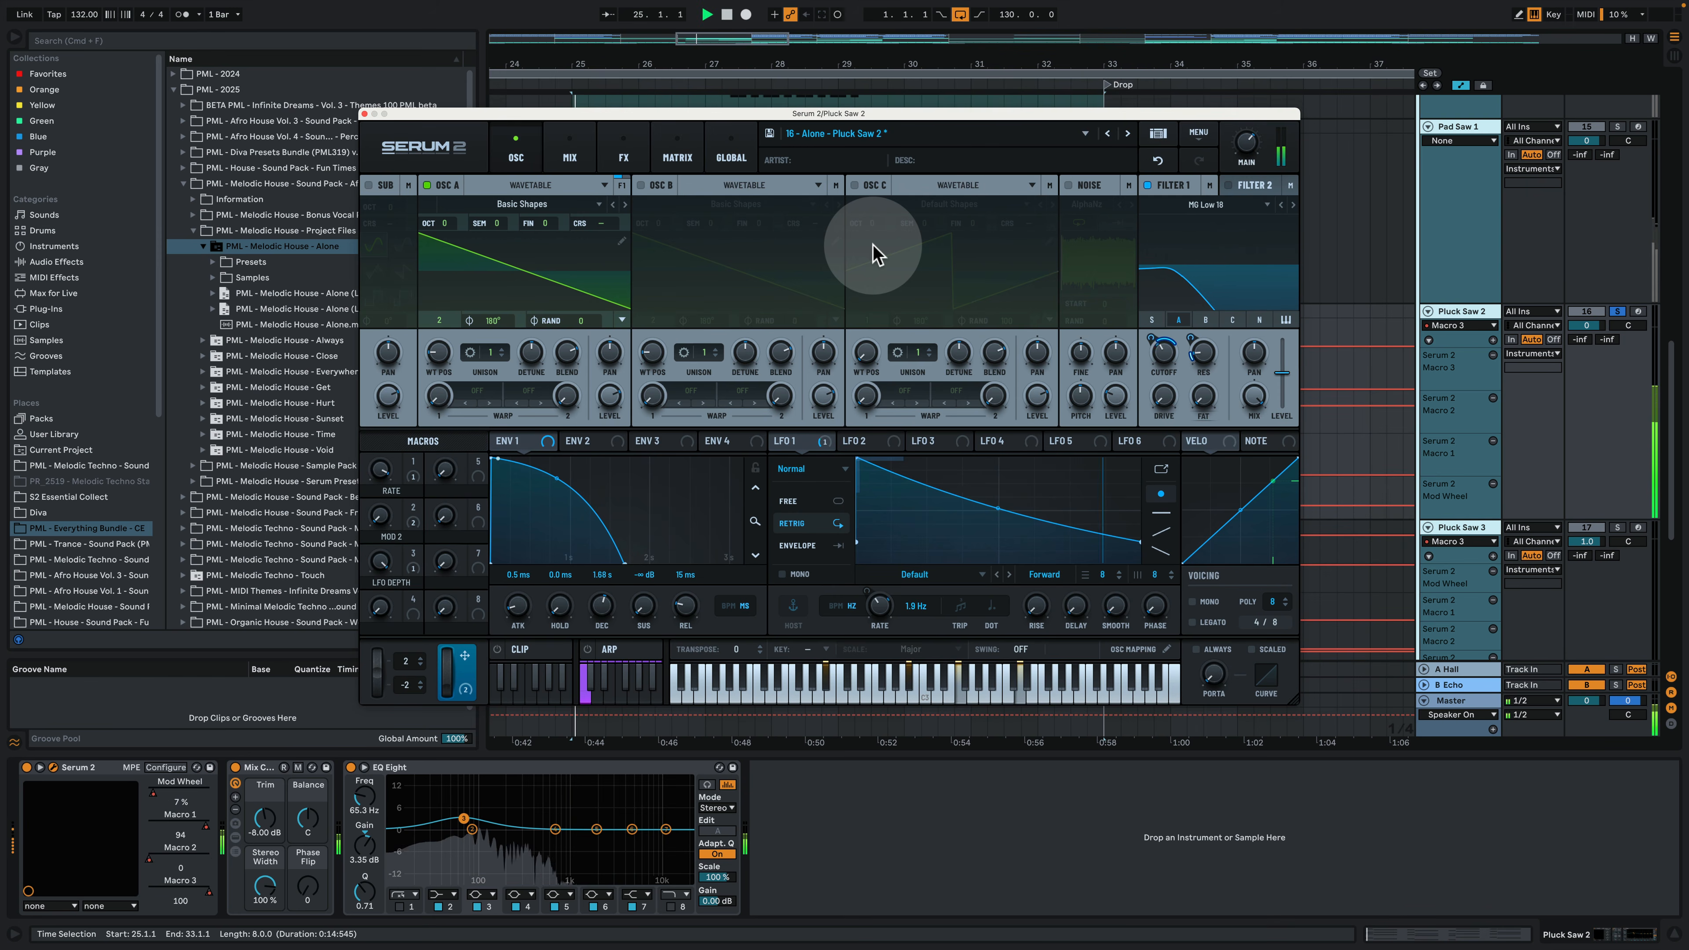
{"action": "right_click", "coordinate": [465, 689]}
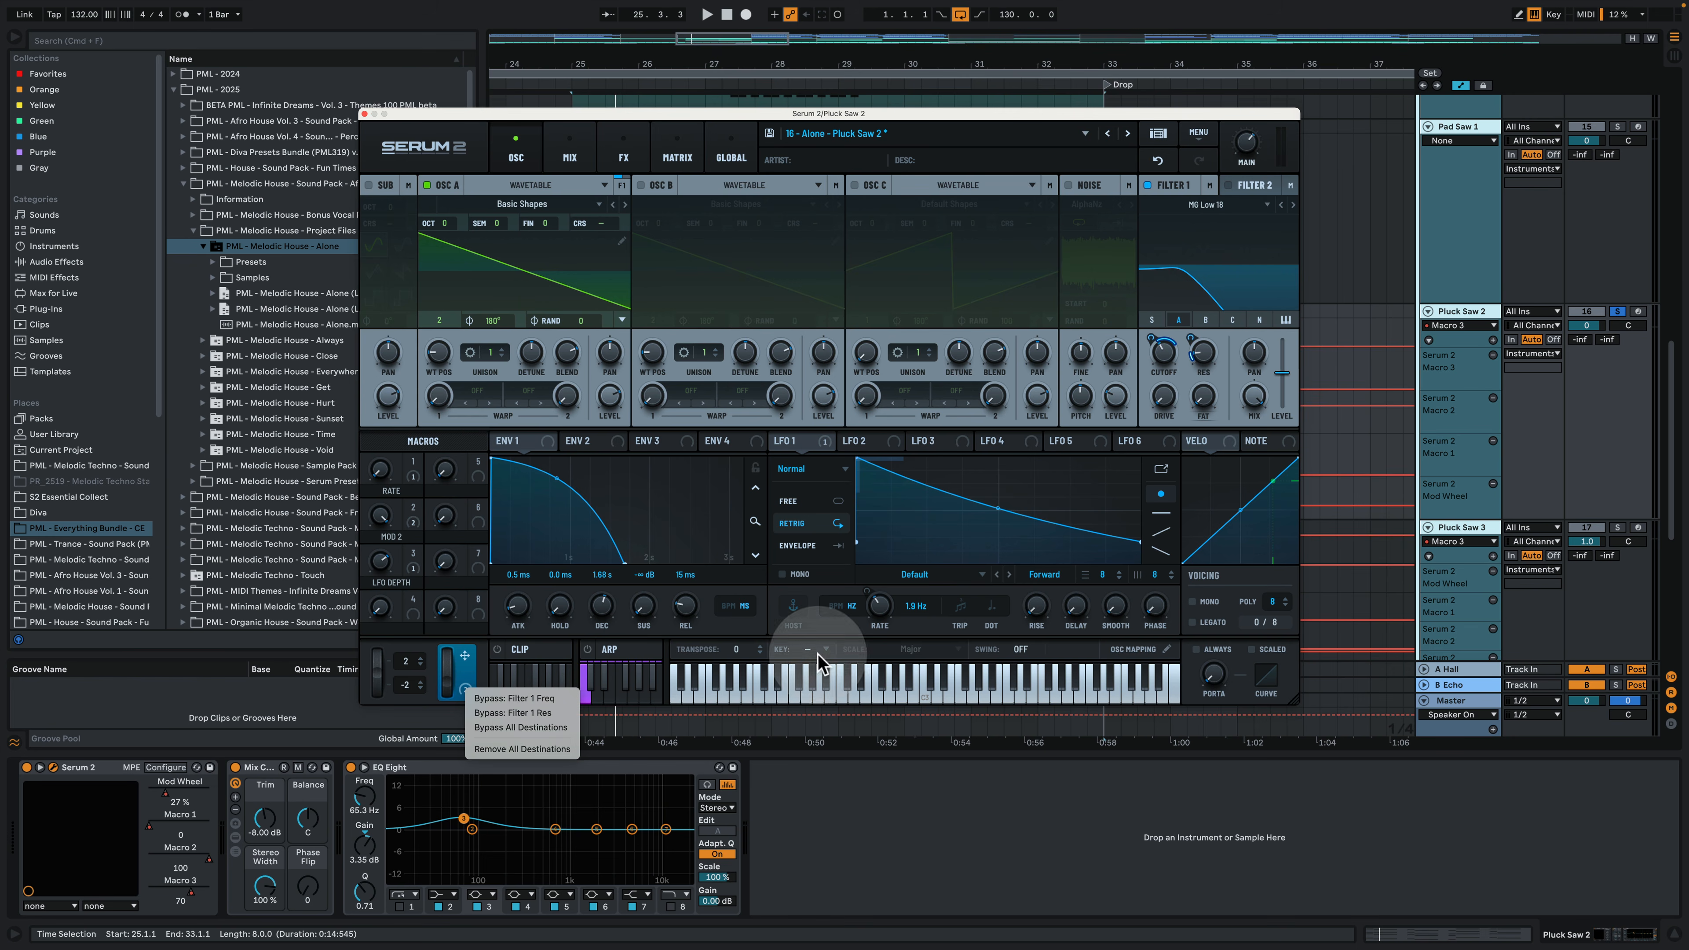
{"action": "left_click", "coordinate": [872, 118]}
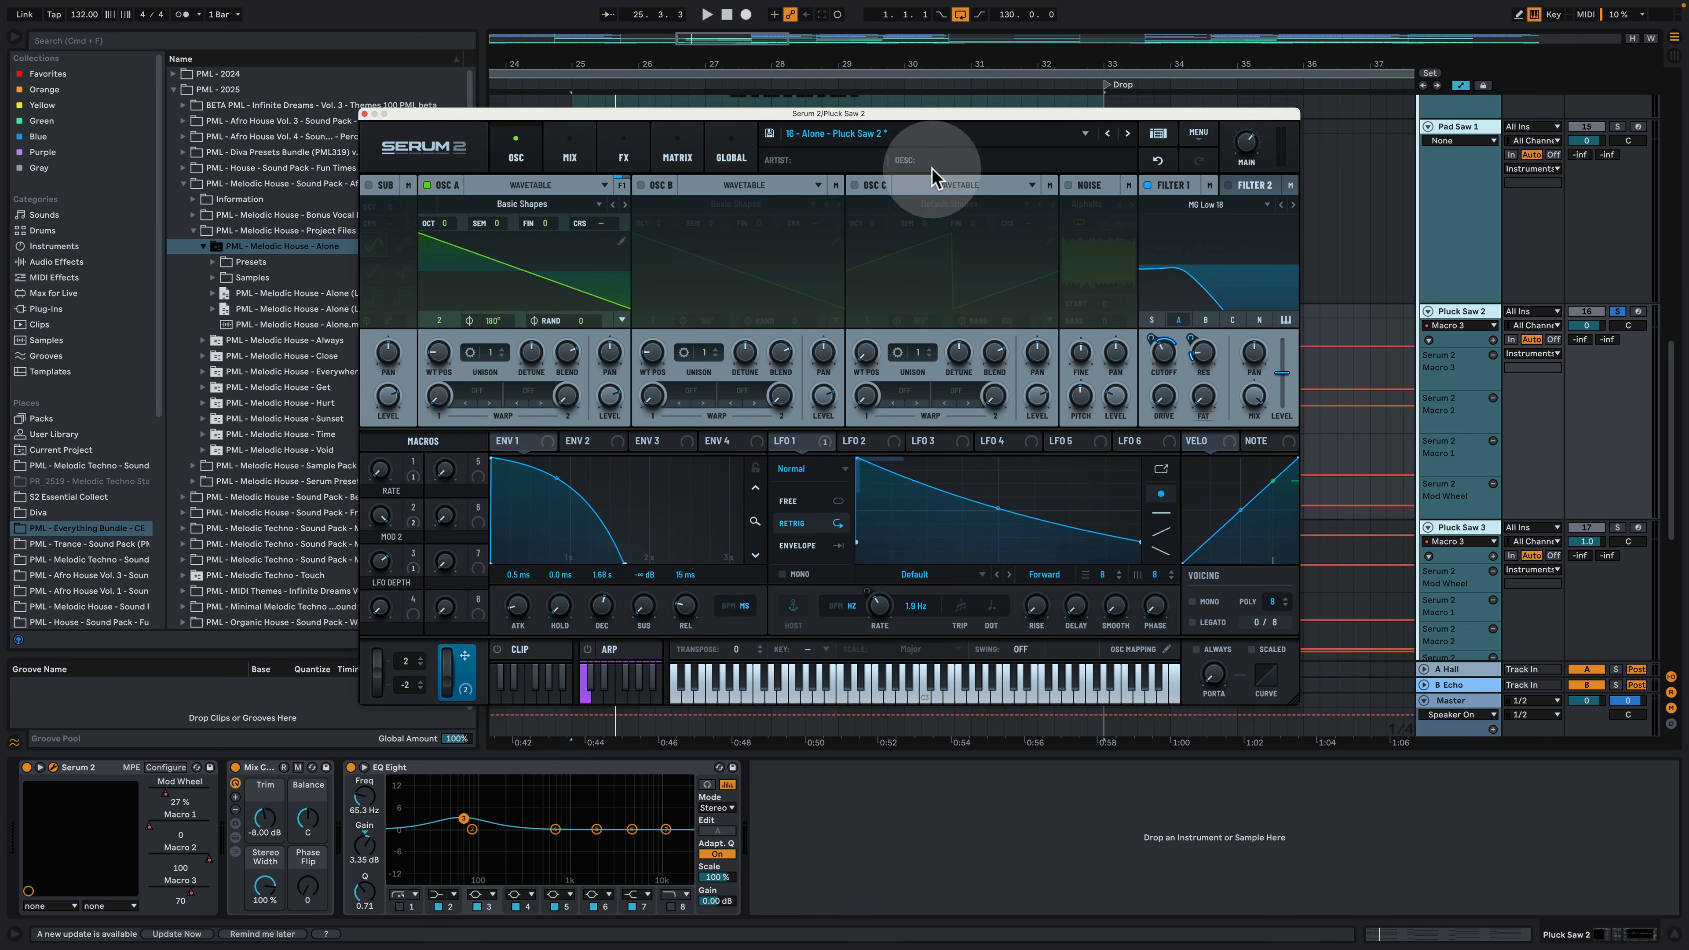
{"action": "left_click", "coordinate": [364, 114]}
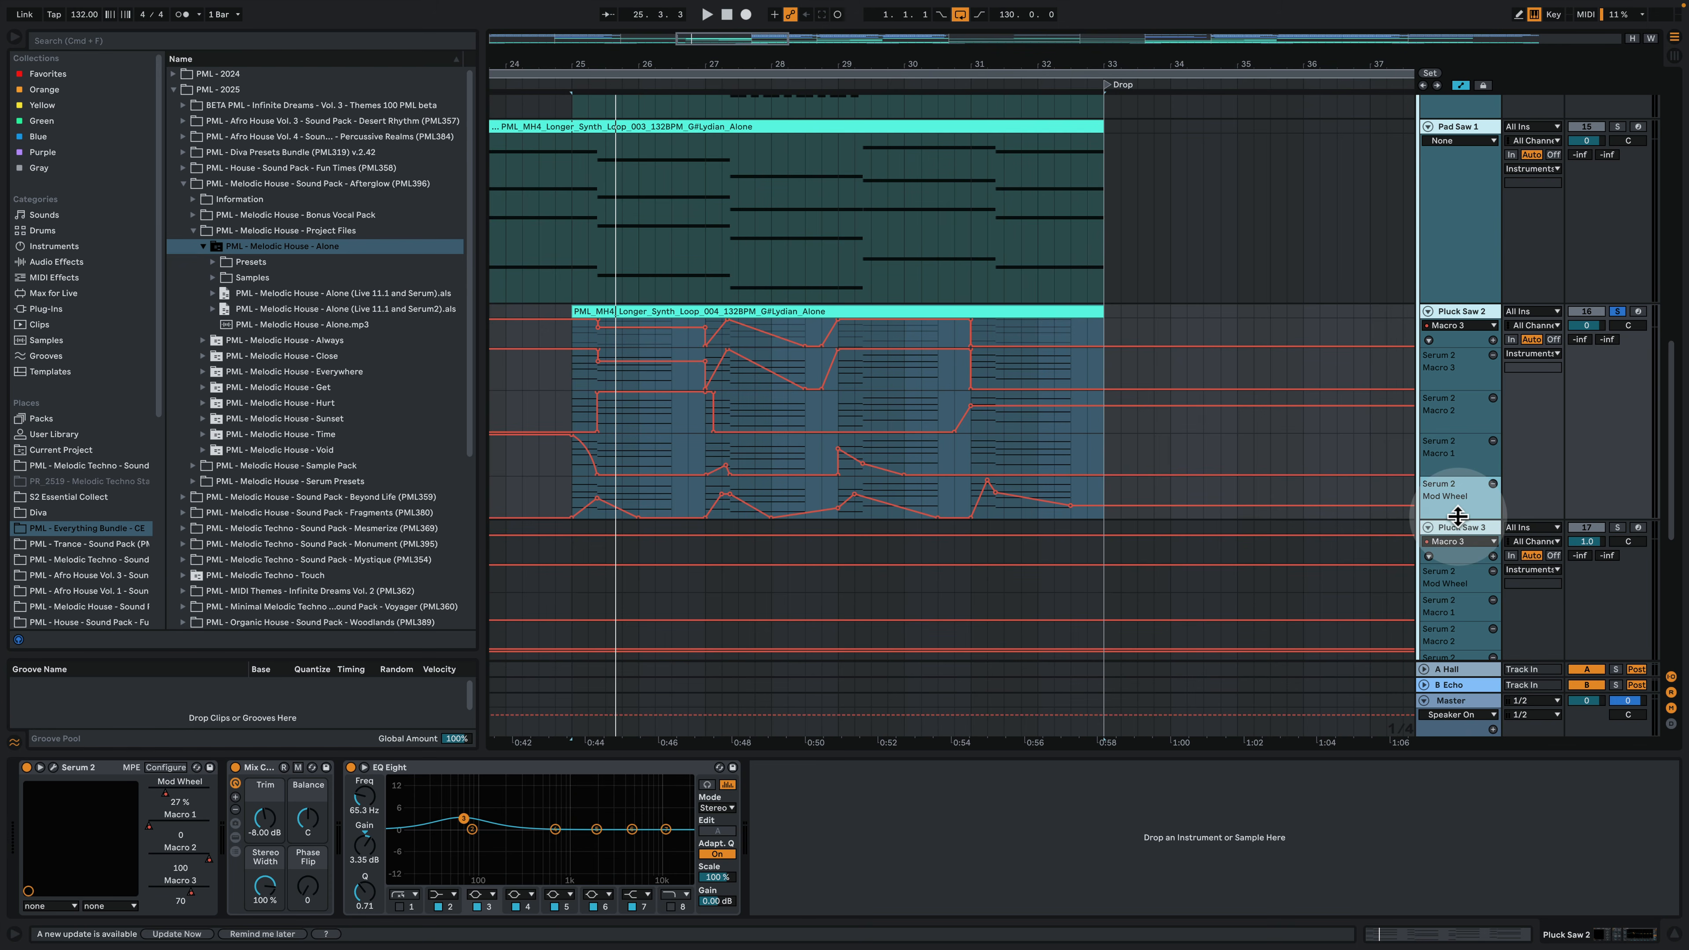
Step: Enlarge Pluck Saw 2's Mod Wheel automation lane and play its clip from bar 25 and from bar 31
{"action": "left_click_drag", "start_coordinate": [1457, 516], "coordinate": [1466, 617]}
{"action": "left_click", "coordinate": [582, 535]}
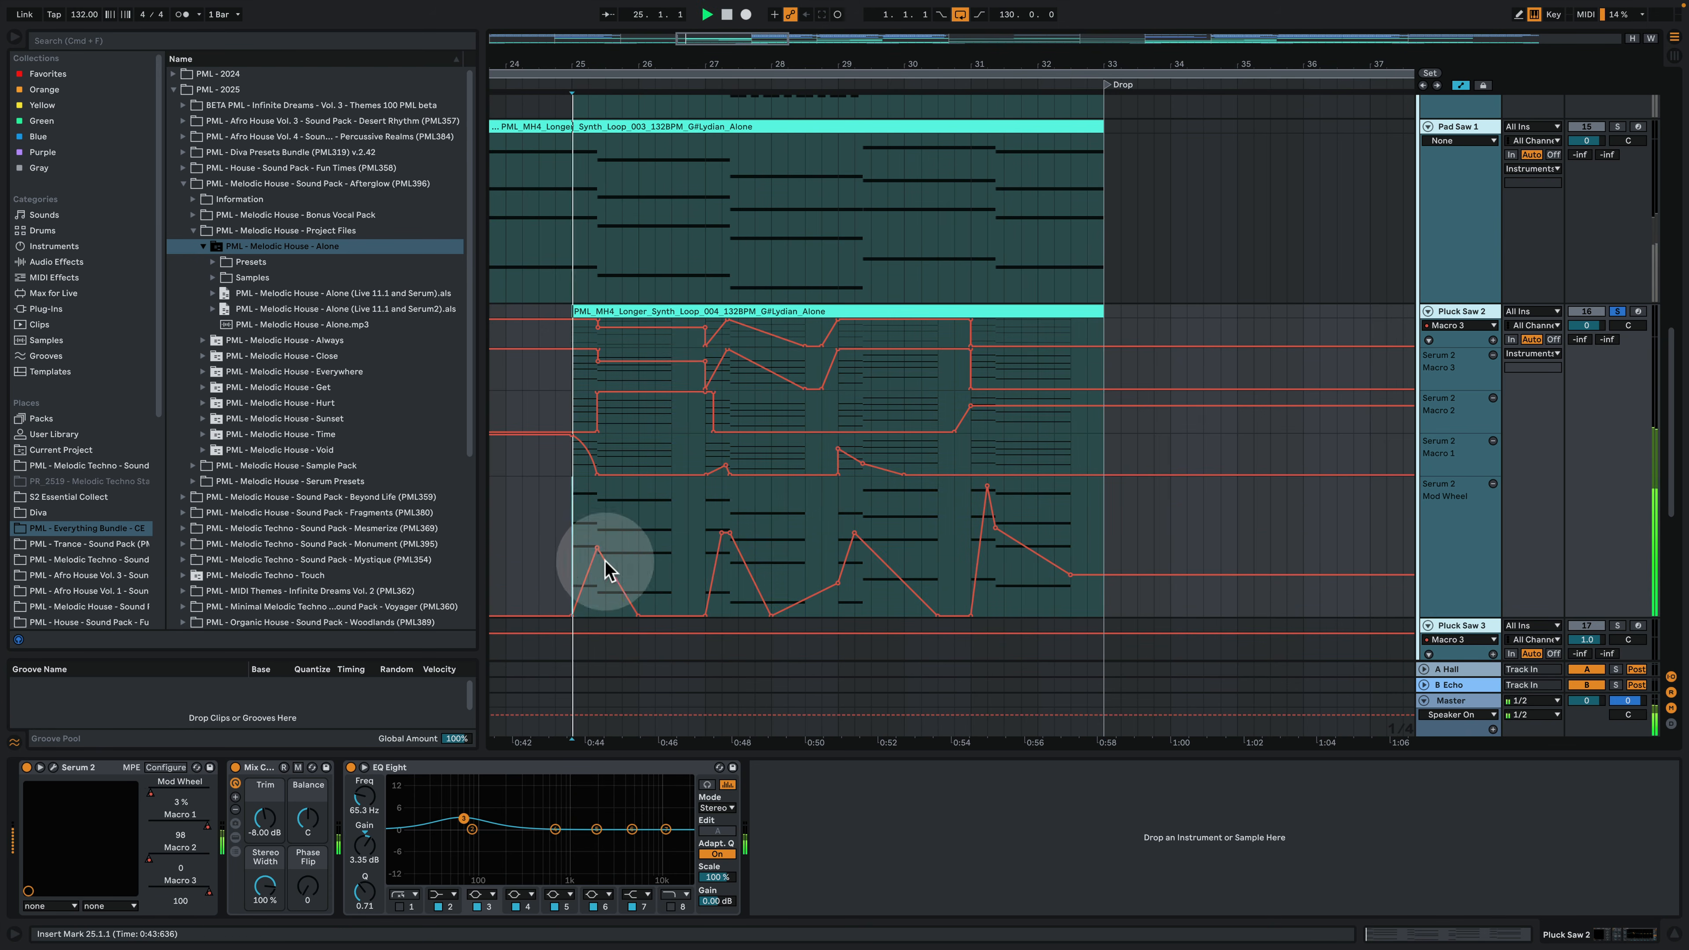
{"action": "left_click", "coordinate": [709, 544]}
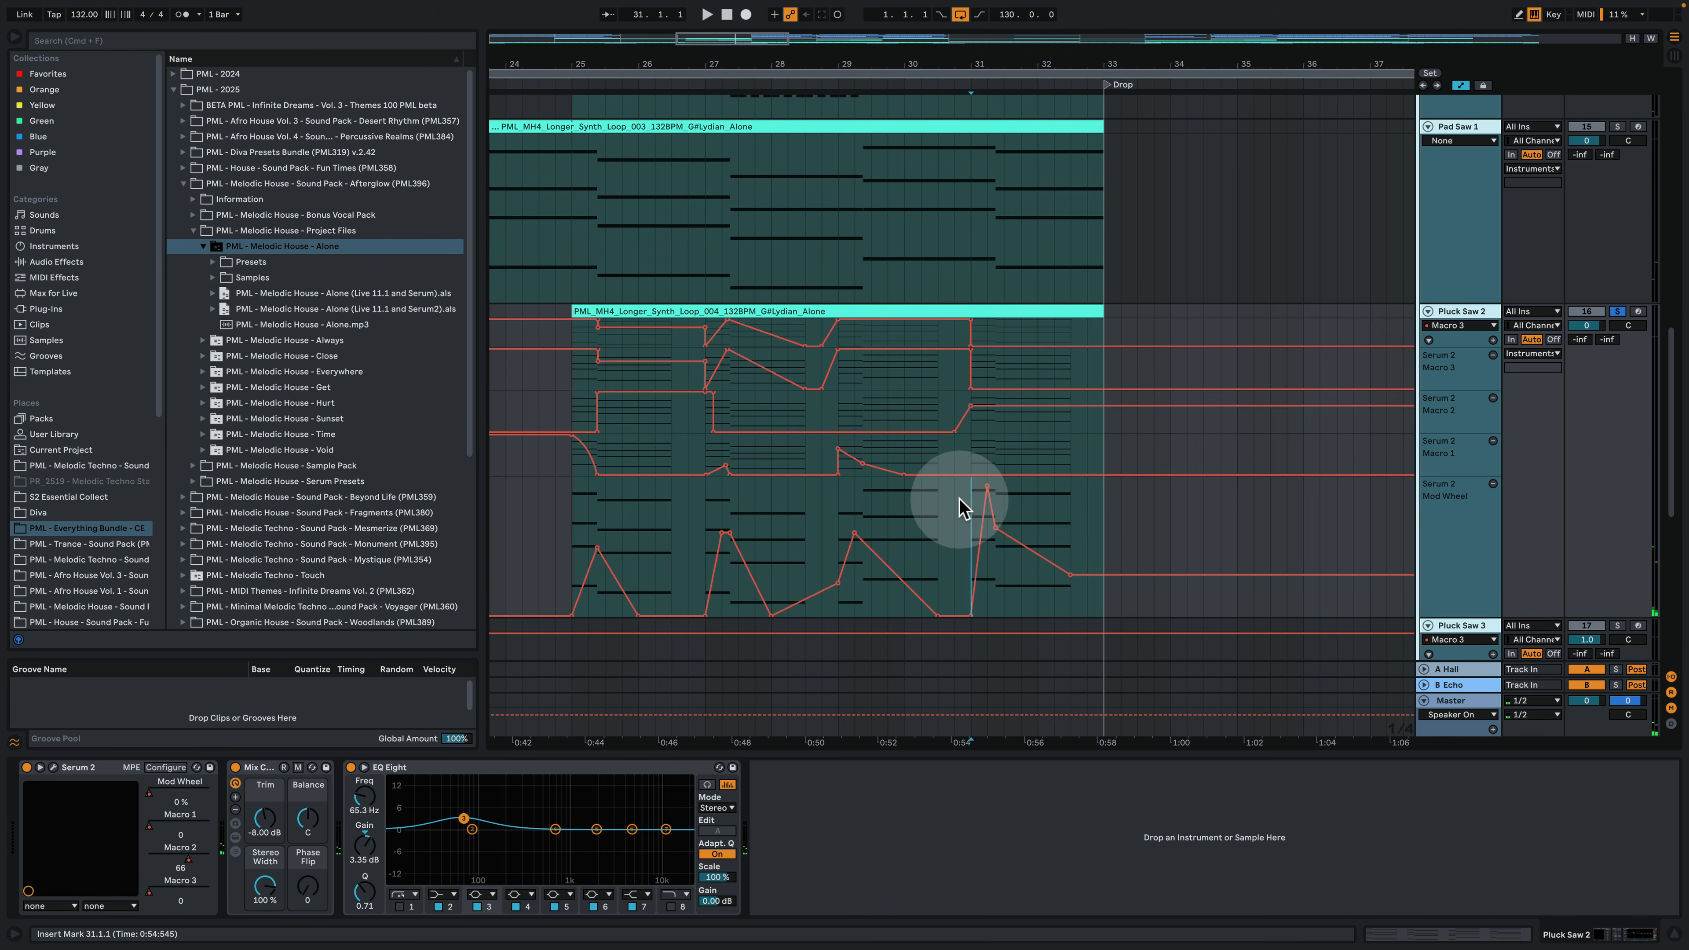
{"action": "key", "text": "space"}
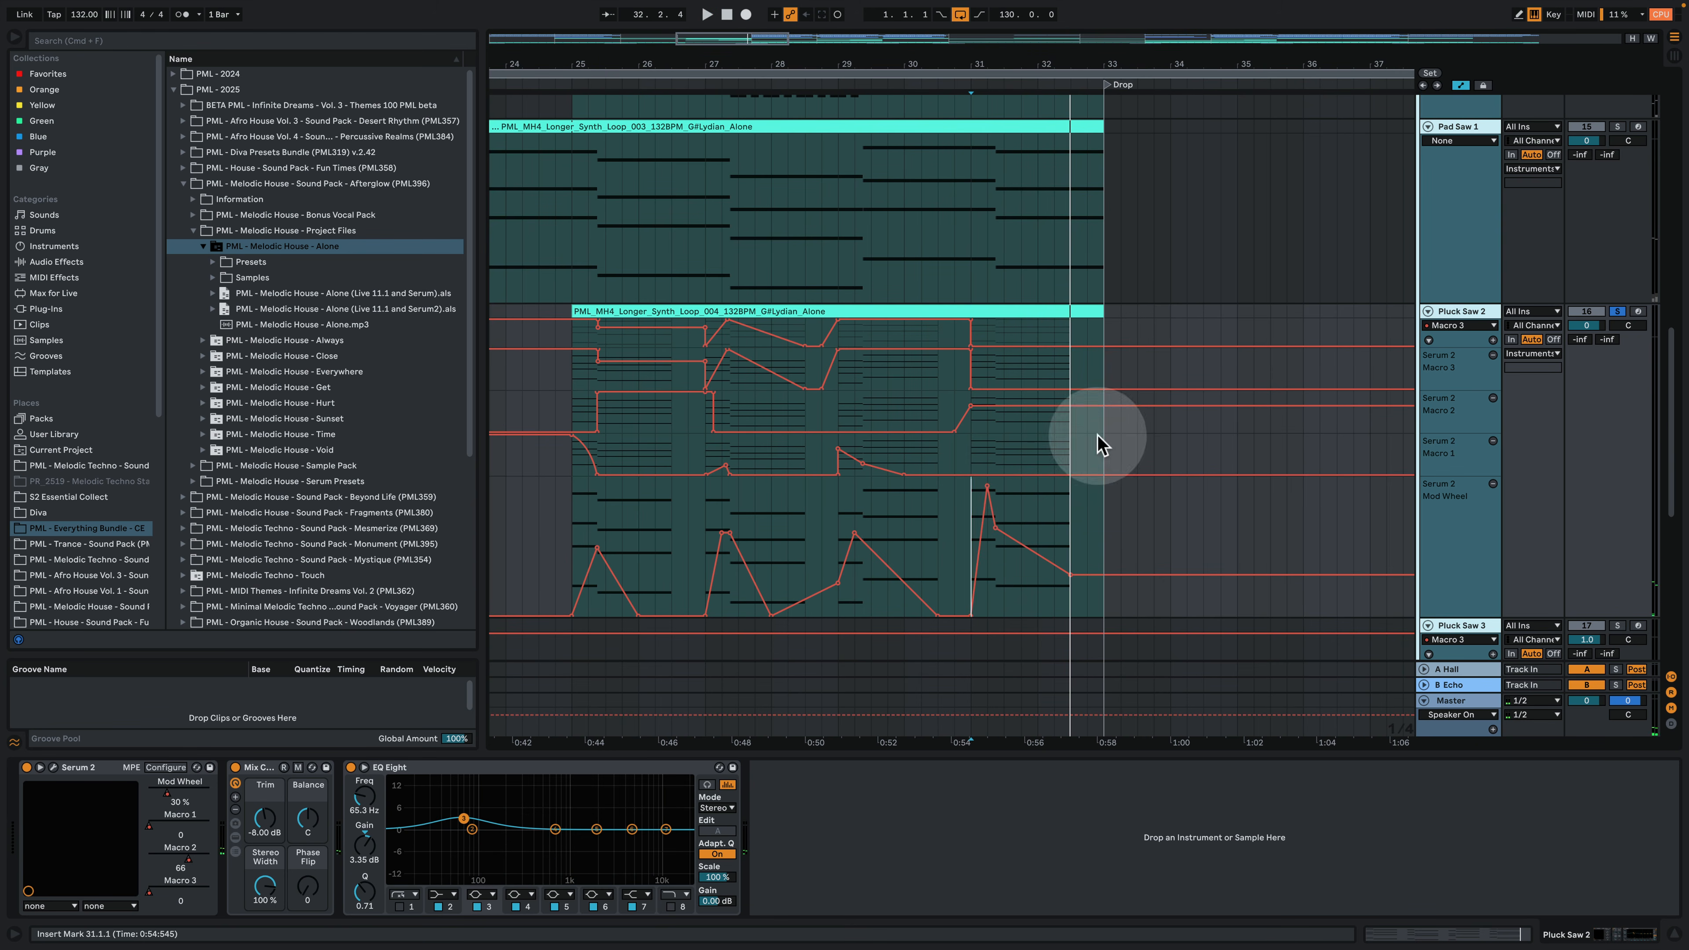
Step: Locate the Pluck Saw 3 clip at bar 41, solo its track and play it
{"action": "left_click_drag", "start_coordinate": [905, 67], "coordinate": [904, 30]}
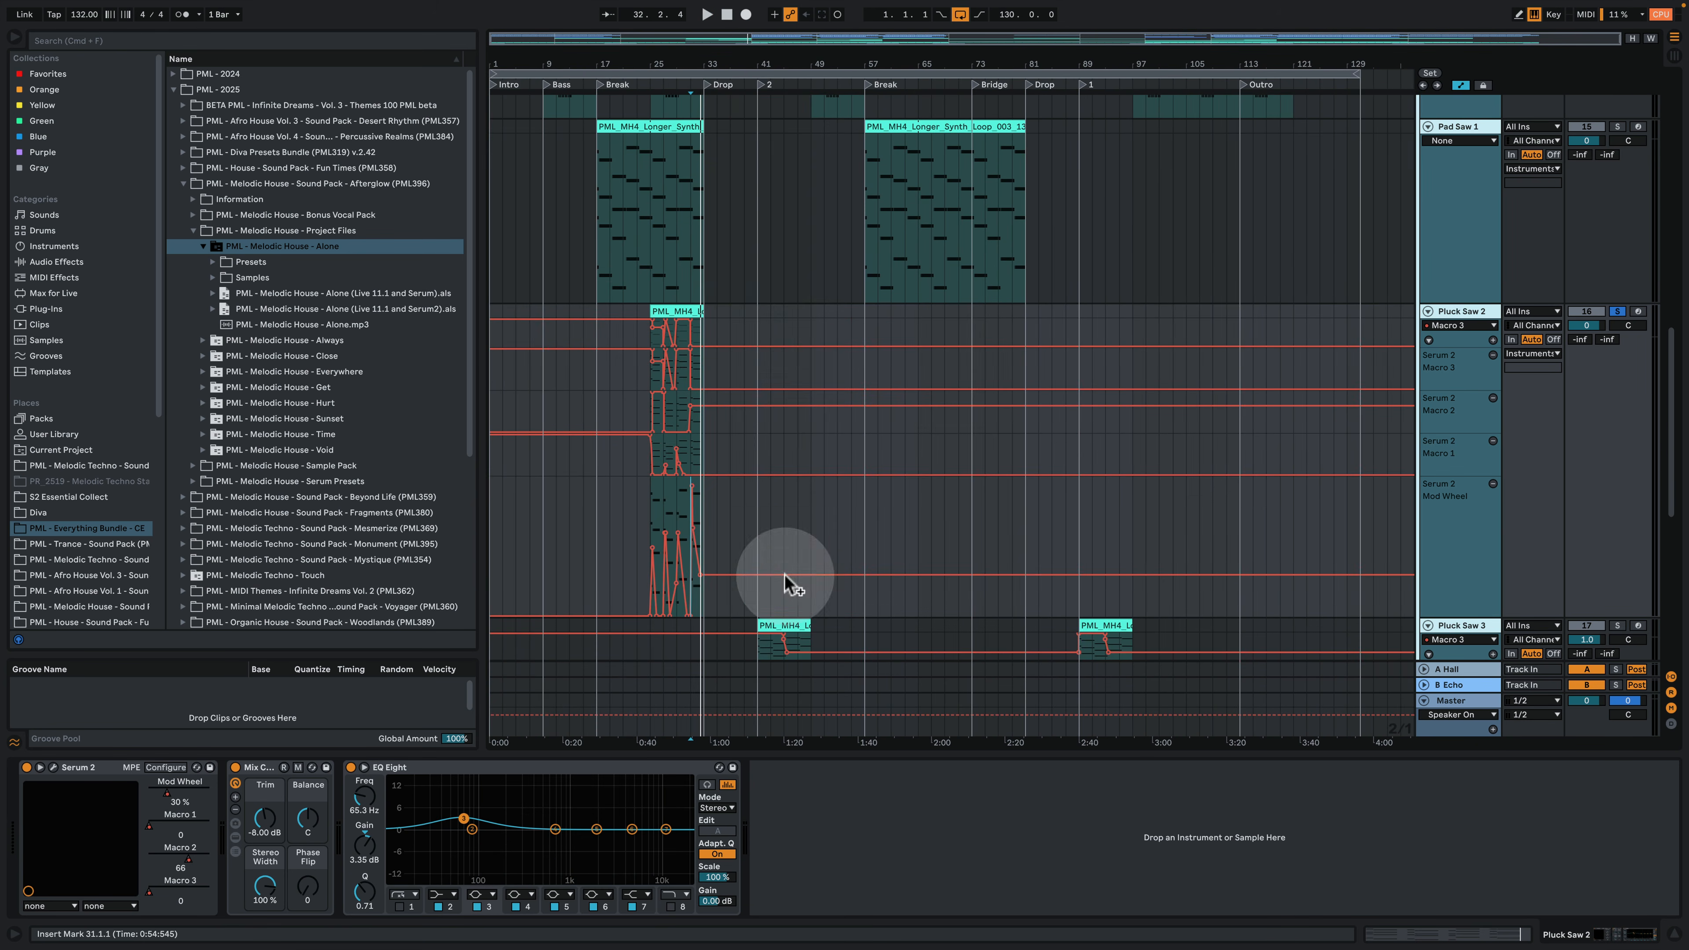
{"action": "scroll", "coordinate": [784, 574], "scroll_direction": "down", "scroll_amount": 5}
{"action": "scroll", "coordinate": [788, 379], "scroll_direction": "up", "scroll_amount": 5}
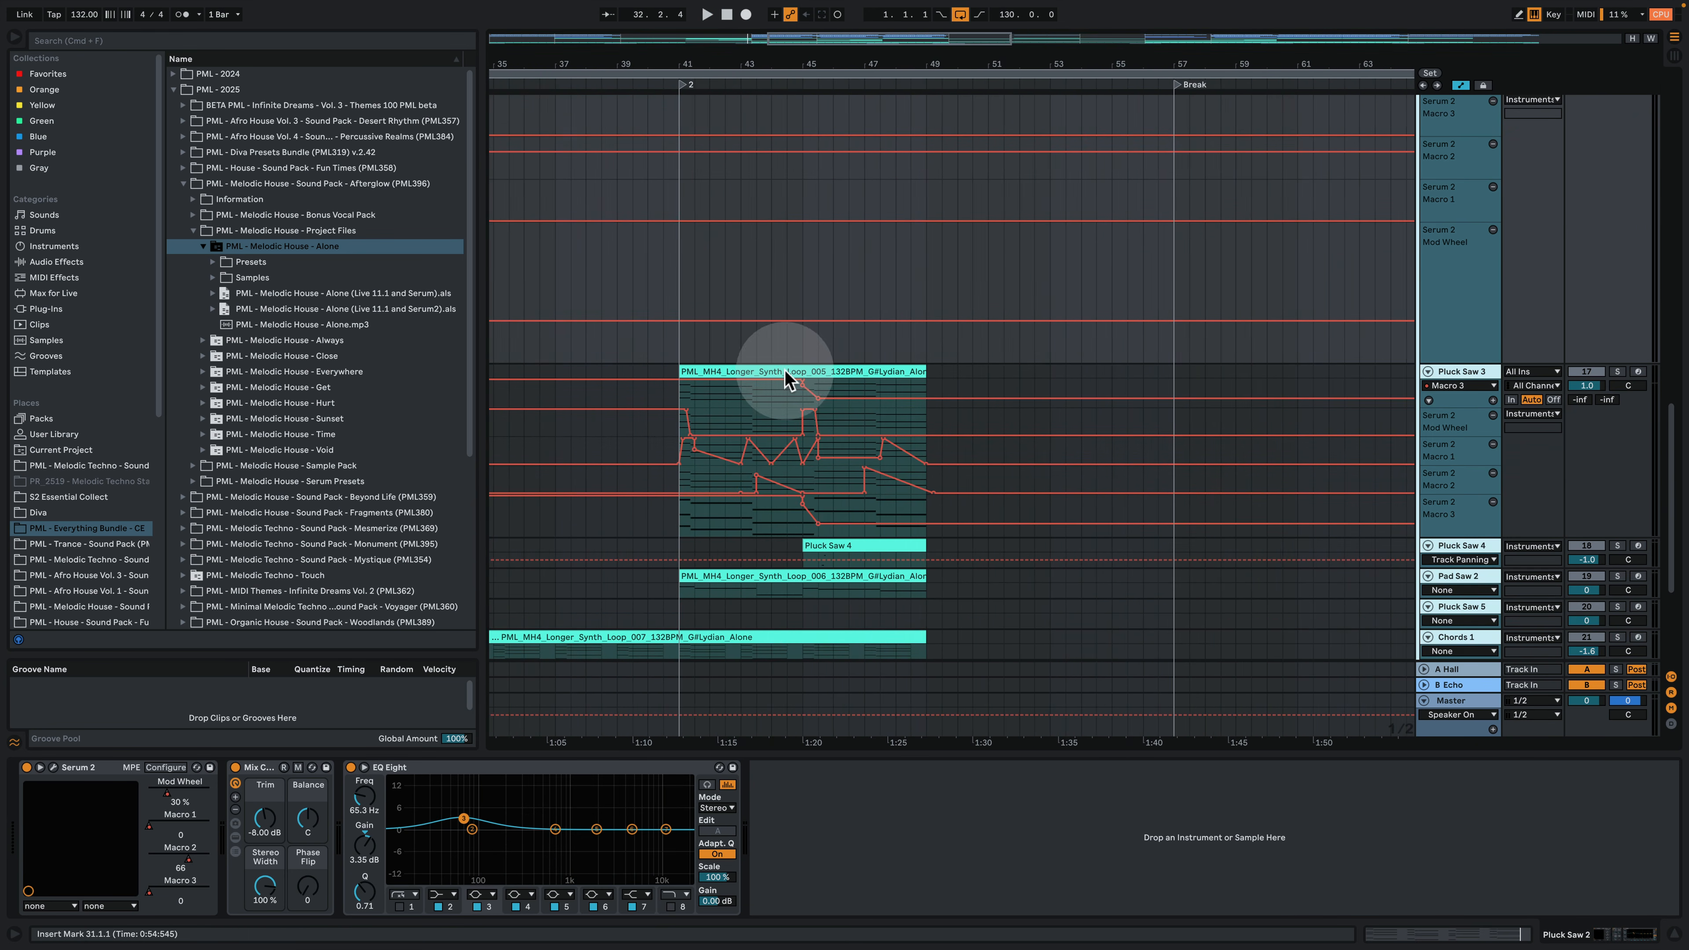
{"action": "left_click", "coordinate": [782, 369]}
{"action": "left_click_drag", "start_coordinate": [717, 70], "coordinate": [836, 70]}
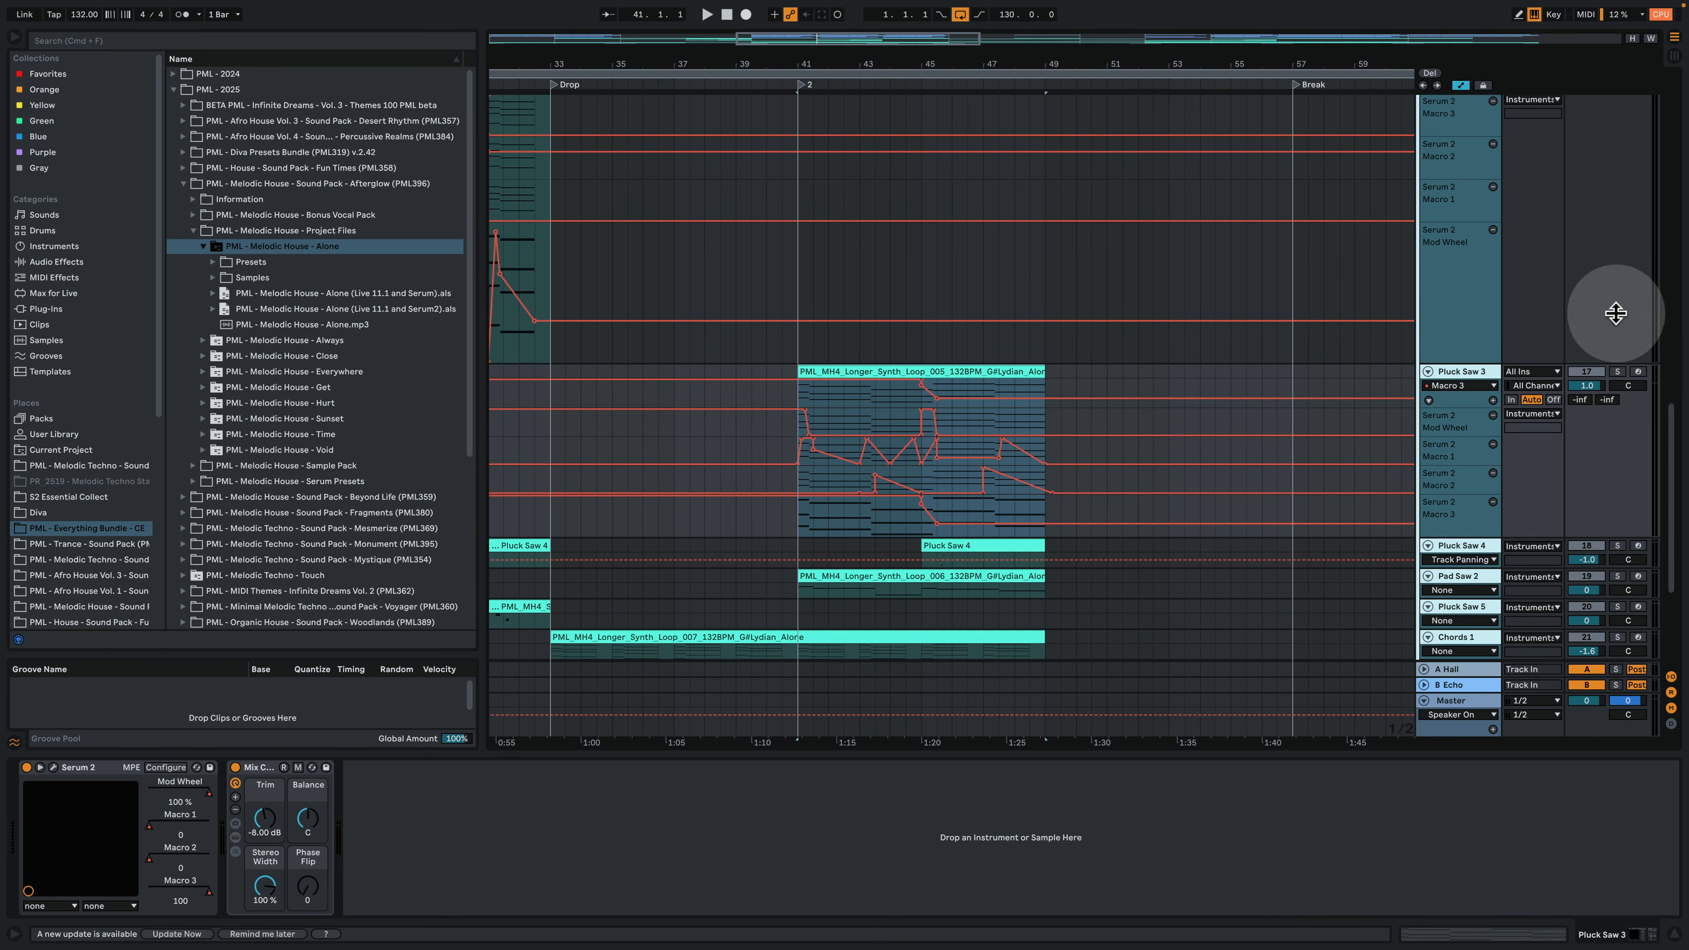
{"action": "left_click", "coordinate": [1617, 372]}
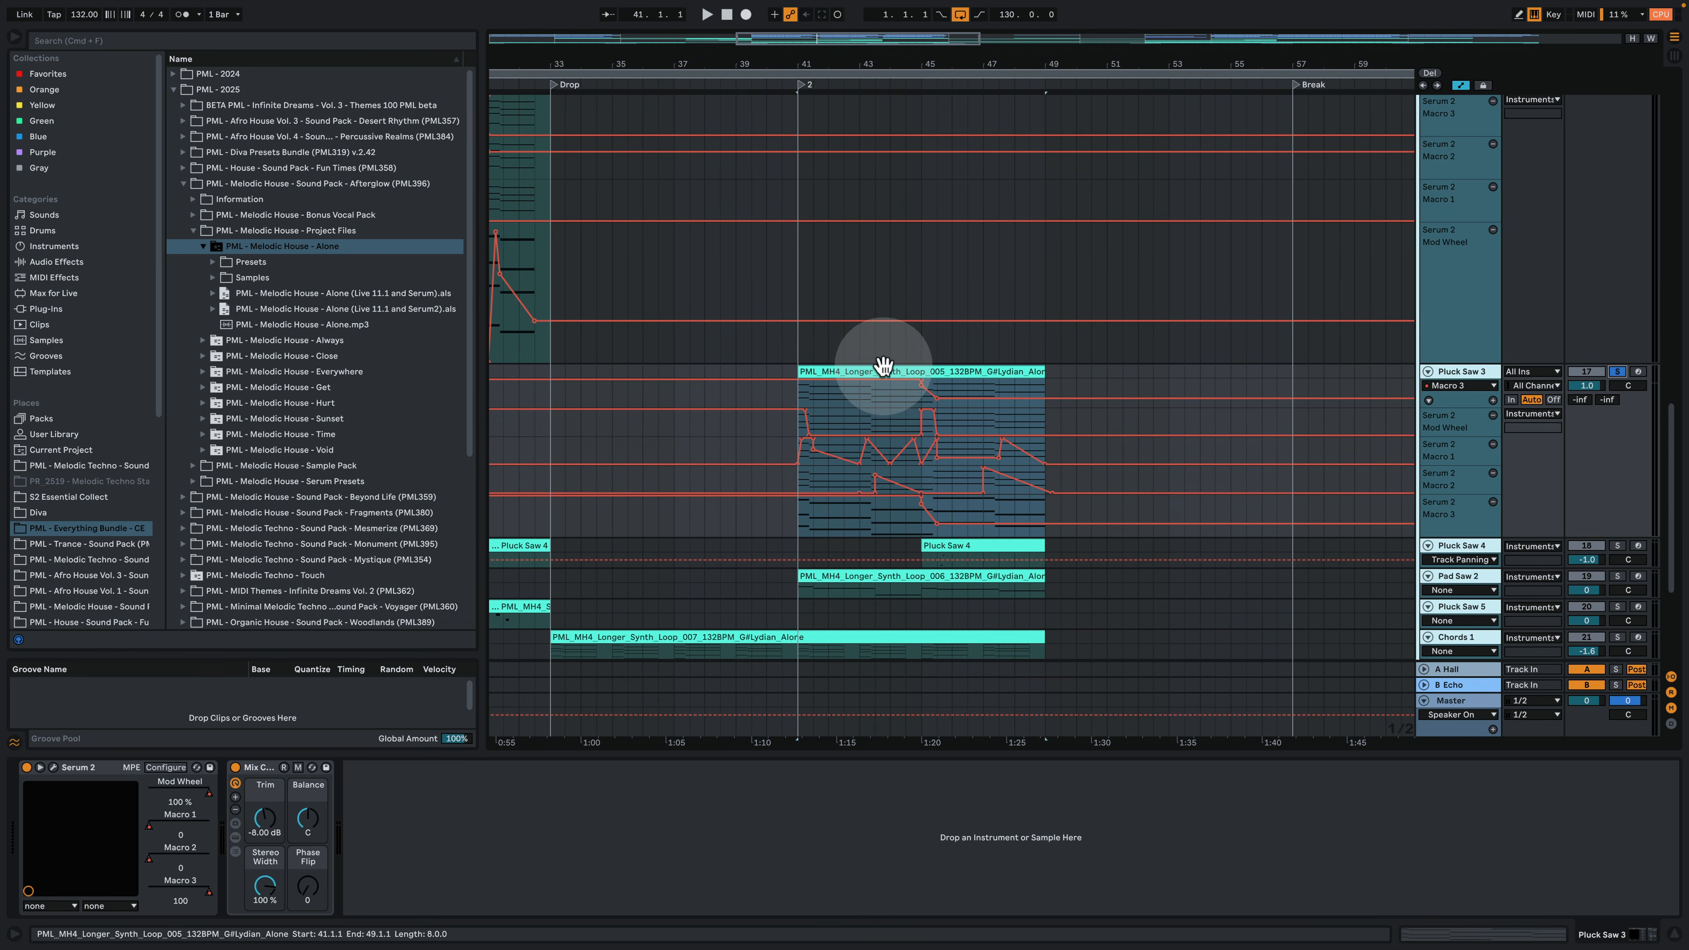
{"action": "key", "text": "space"}
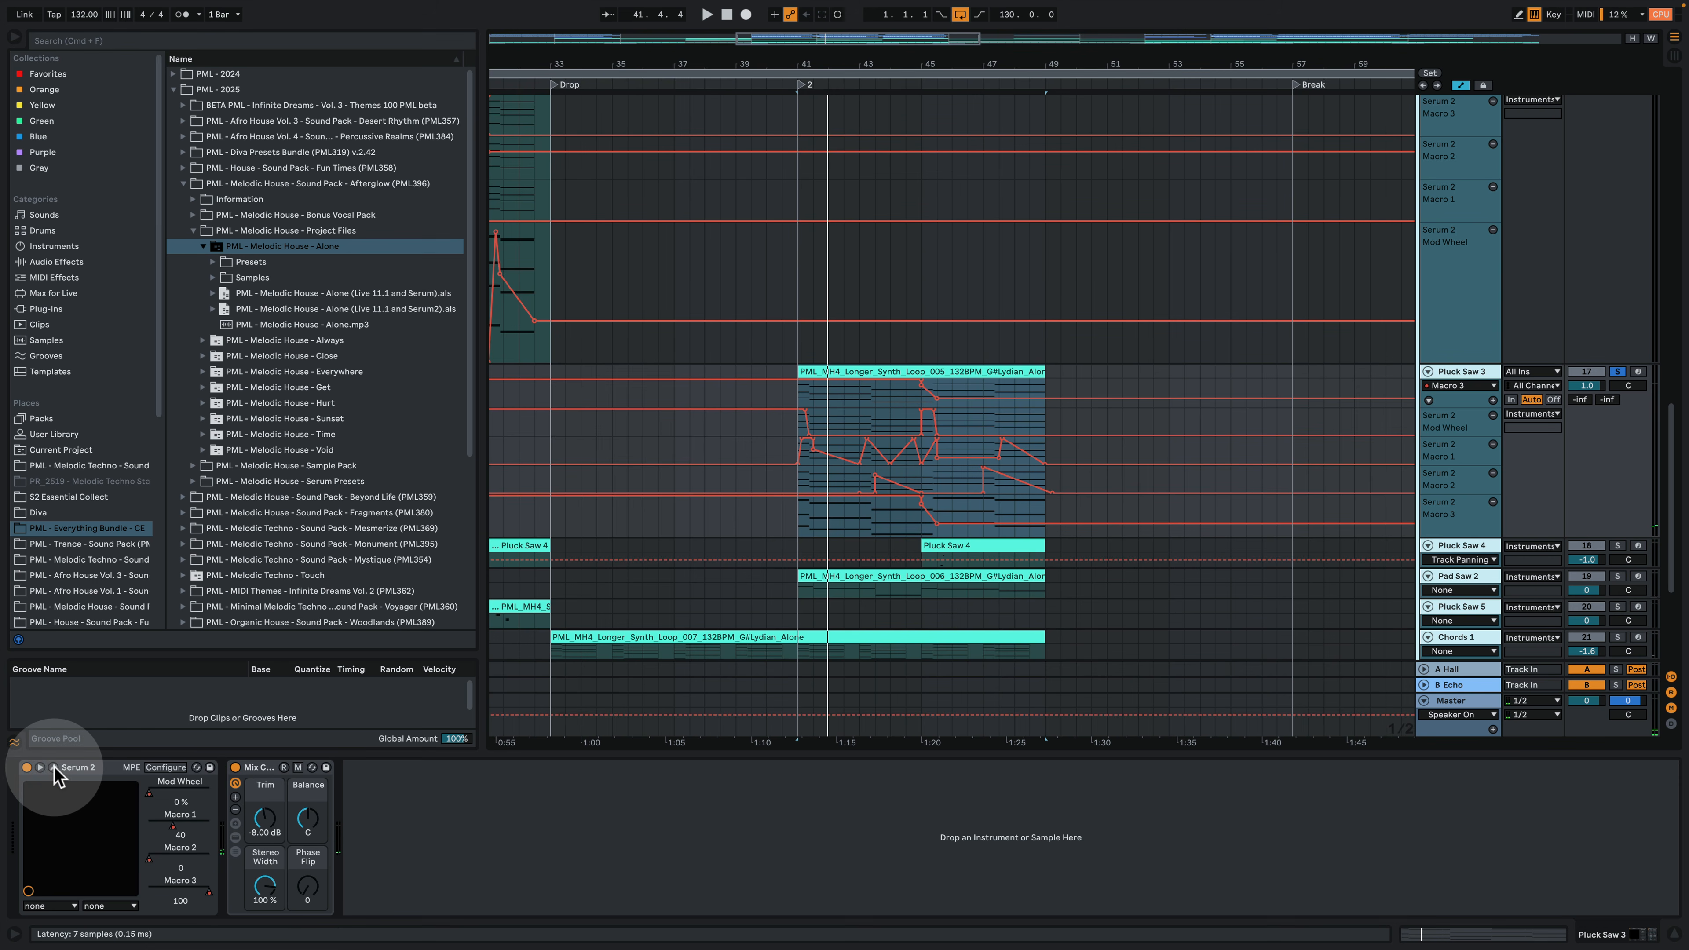
Step: Open Pluck Saw 3's Serum 2 during playback and look at LFO 2 and LFO 1
{"action": "key", "text": "space"}
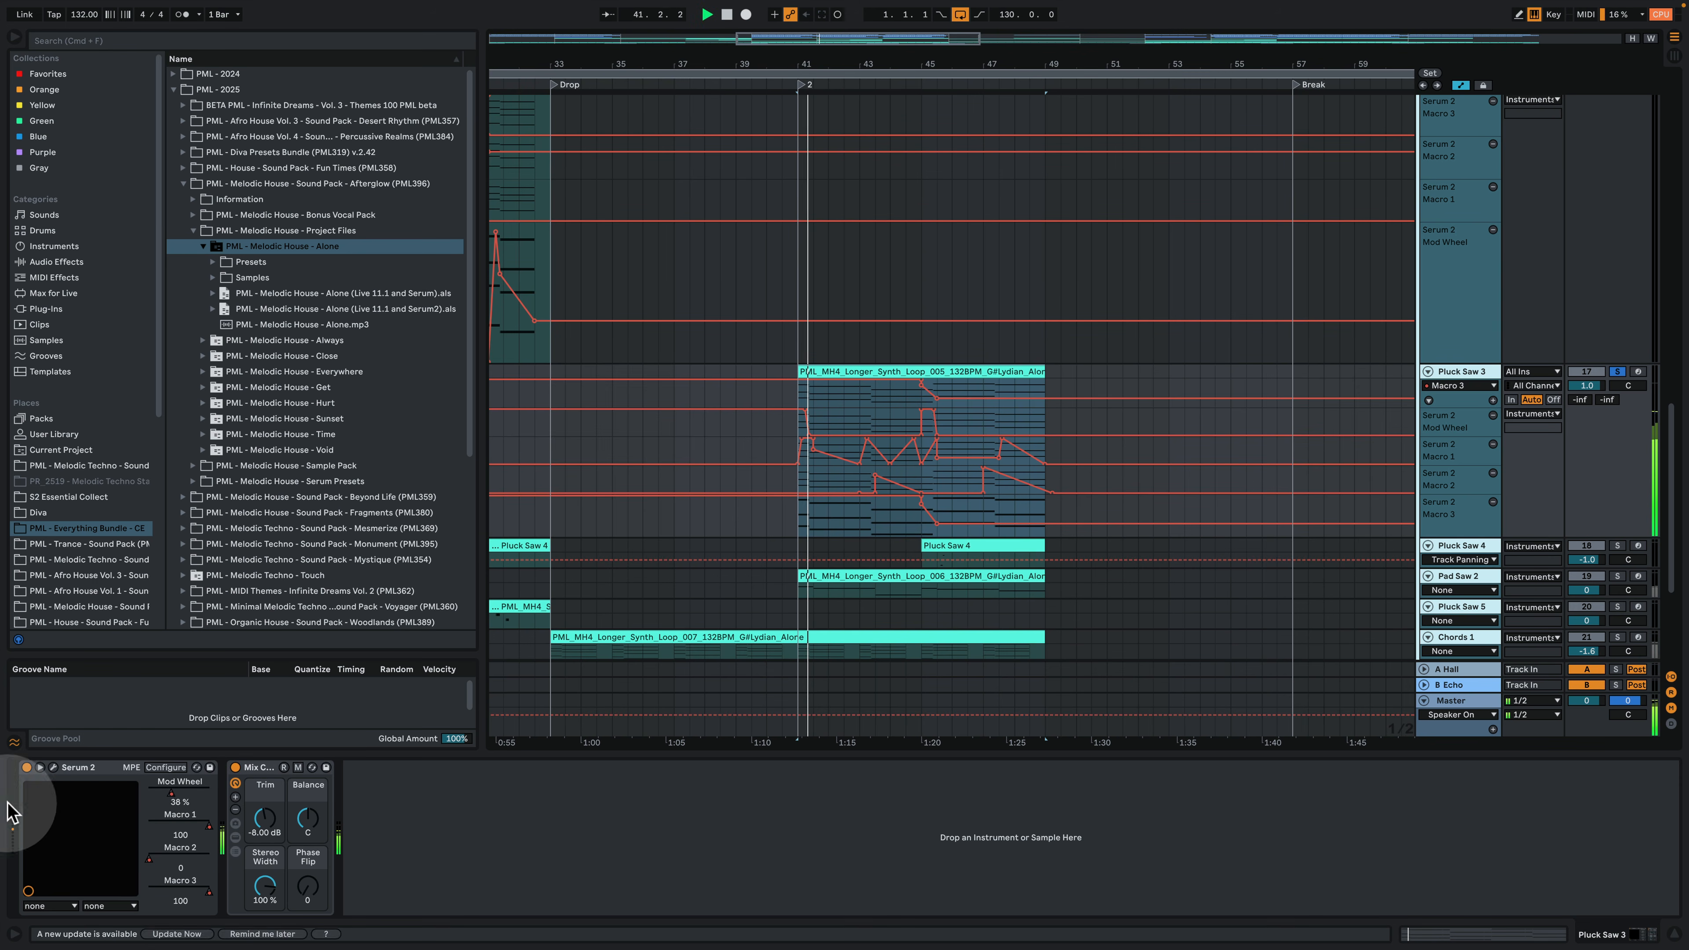
{"action": "left_click", "coordinate": [78, 769]}
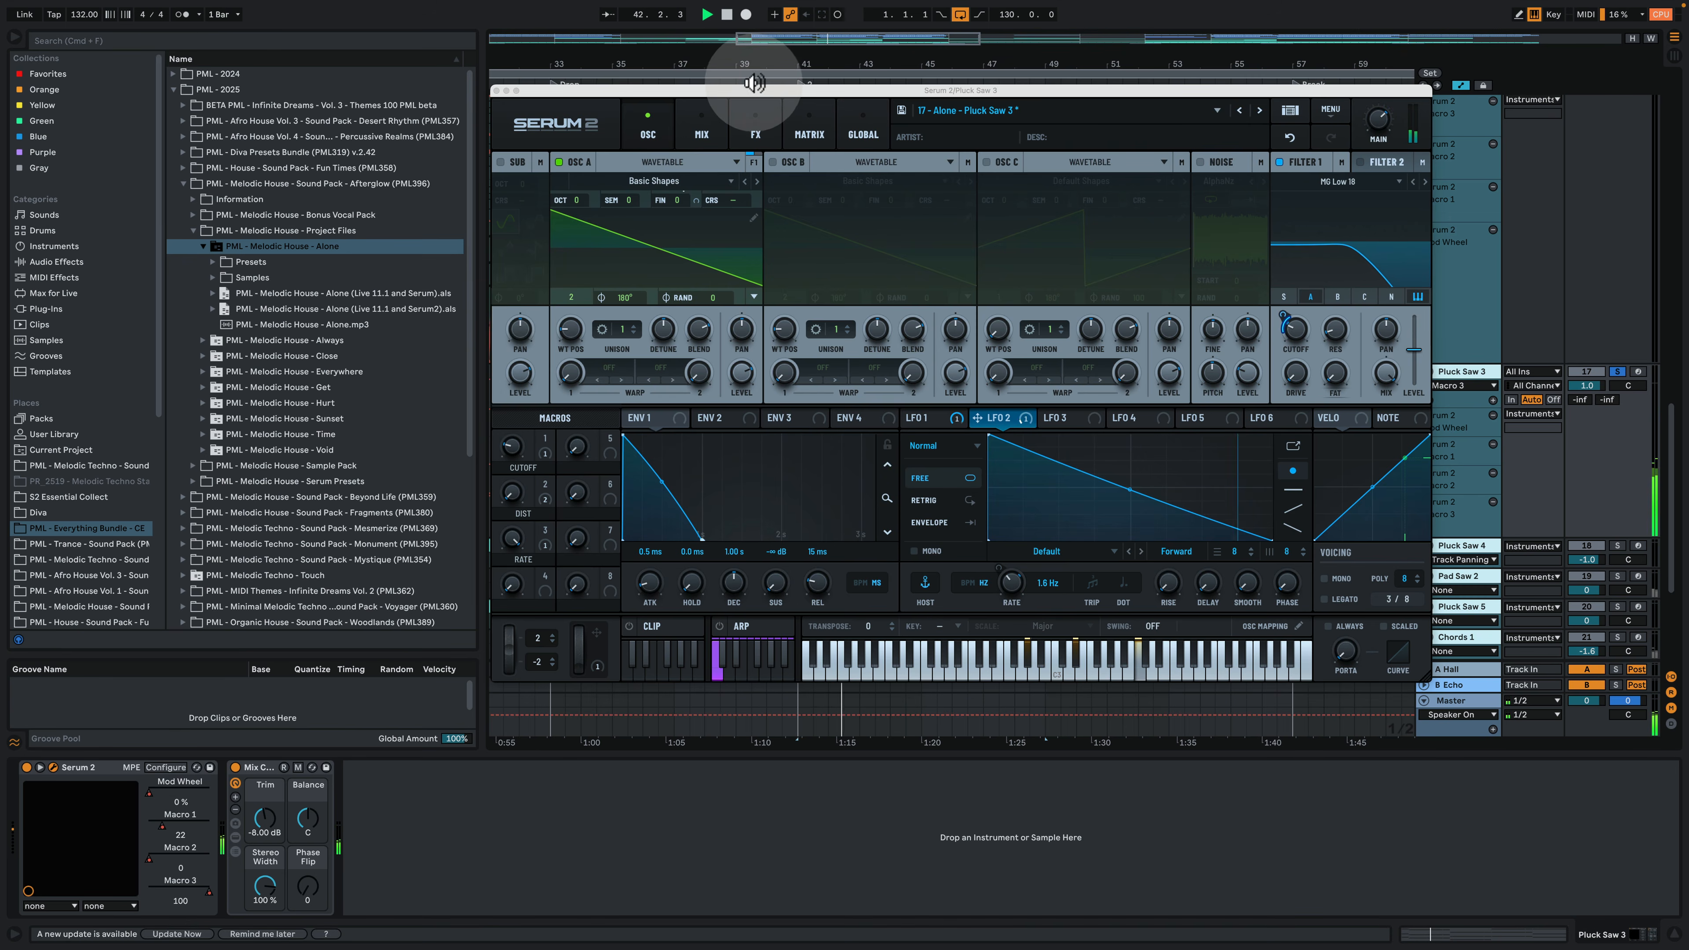
{"action": "left_click_drag", "start_coordinate": [754, 87], "coordinate": [609, 77]}
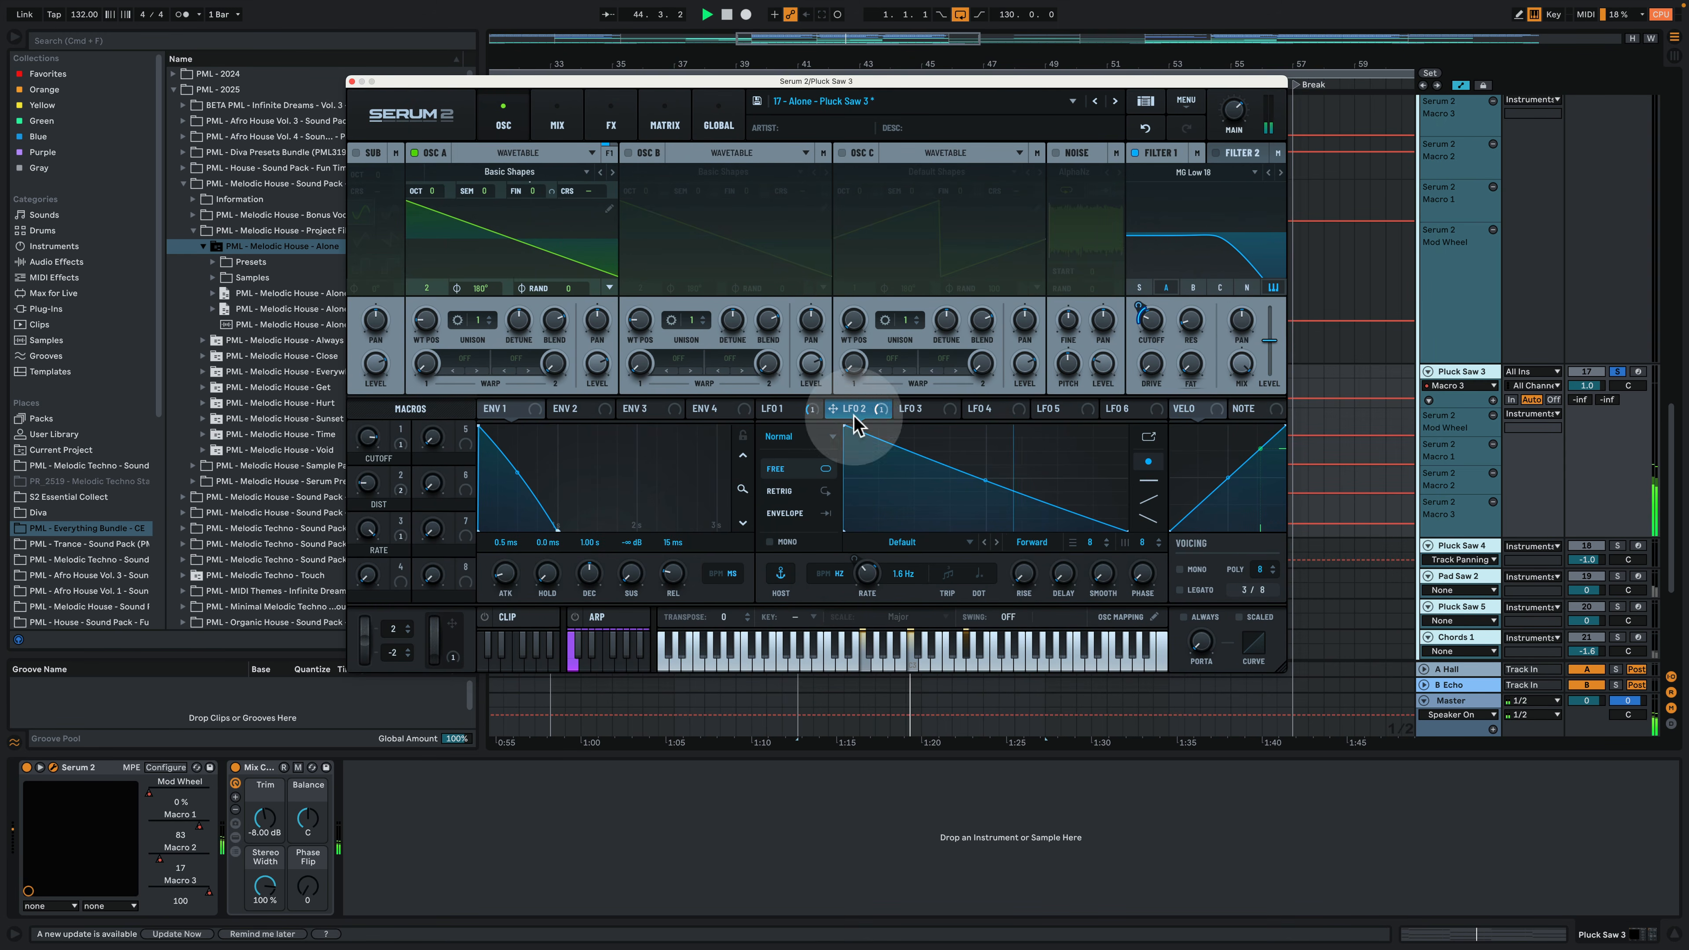
{"action": "left_click", "coordinate": [805, 411]}
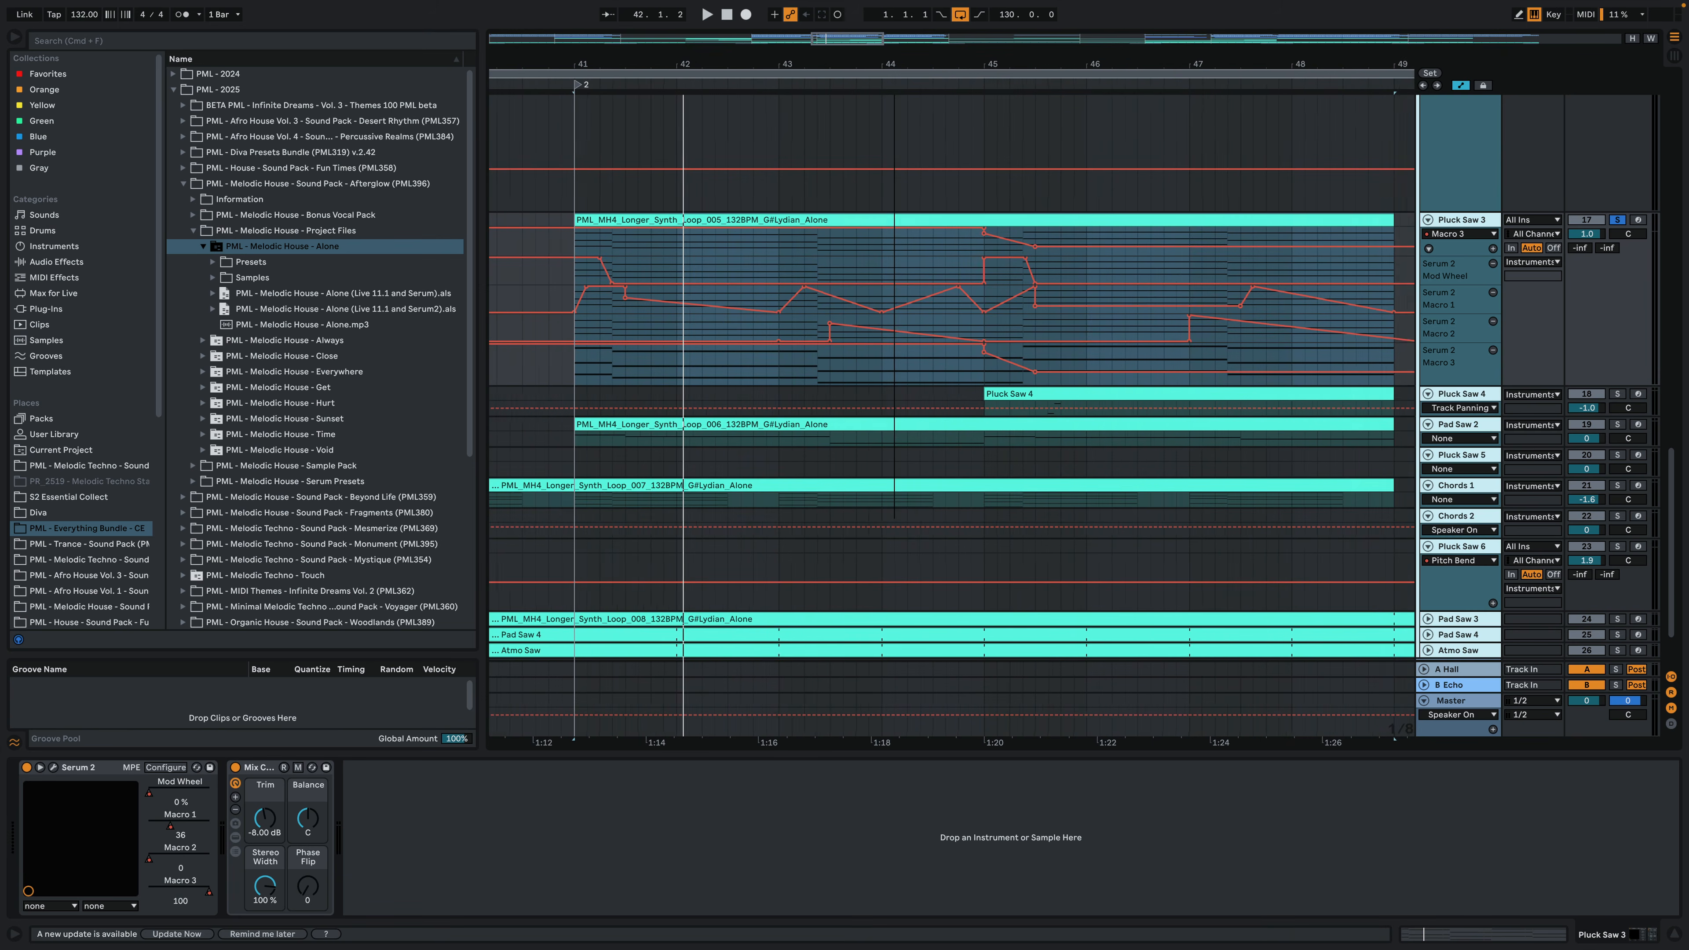
Step: Enlarge Pluck Saw 3's Macro 3 automation lane and play the clip from bar 41 to follow the automation
{"action": "left_click", "coordinate": [1464, 409]}
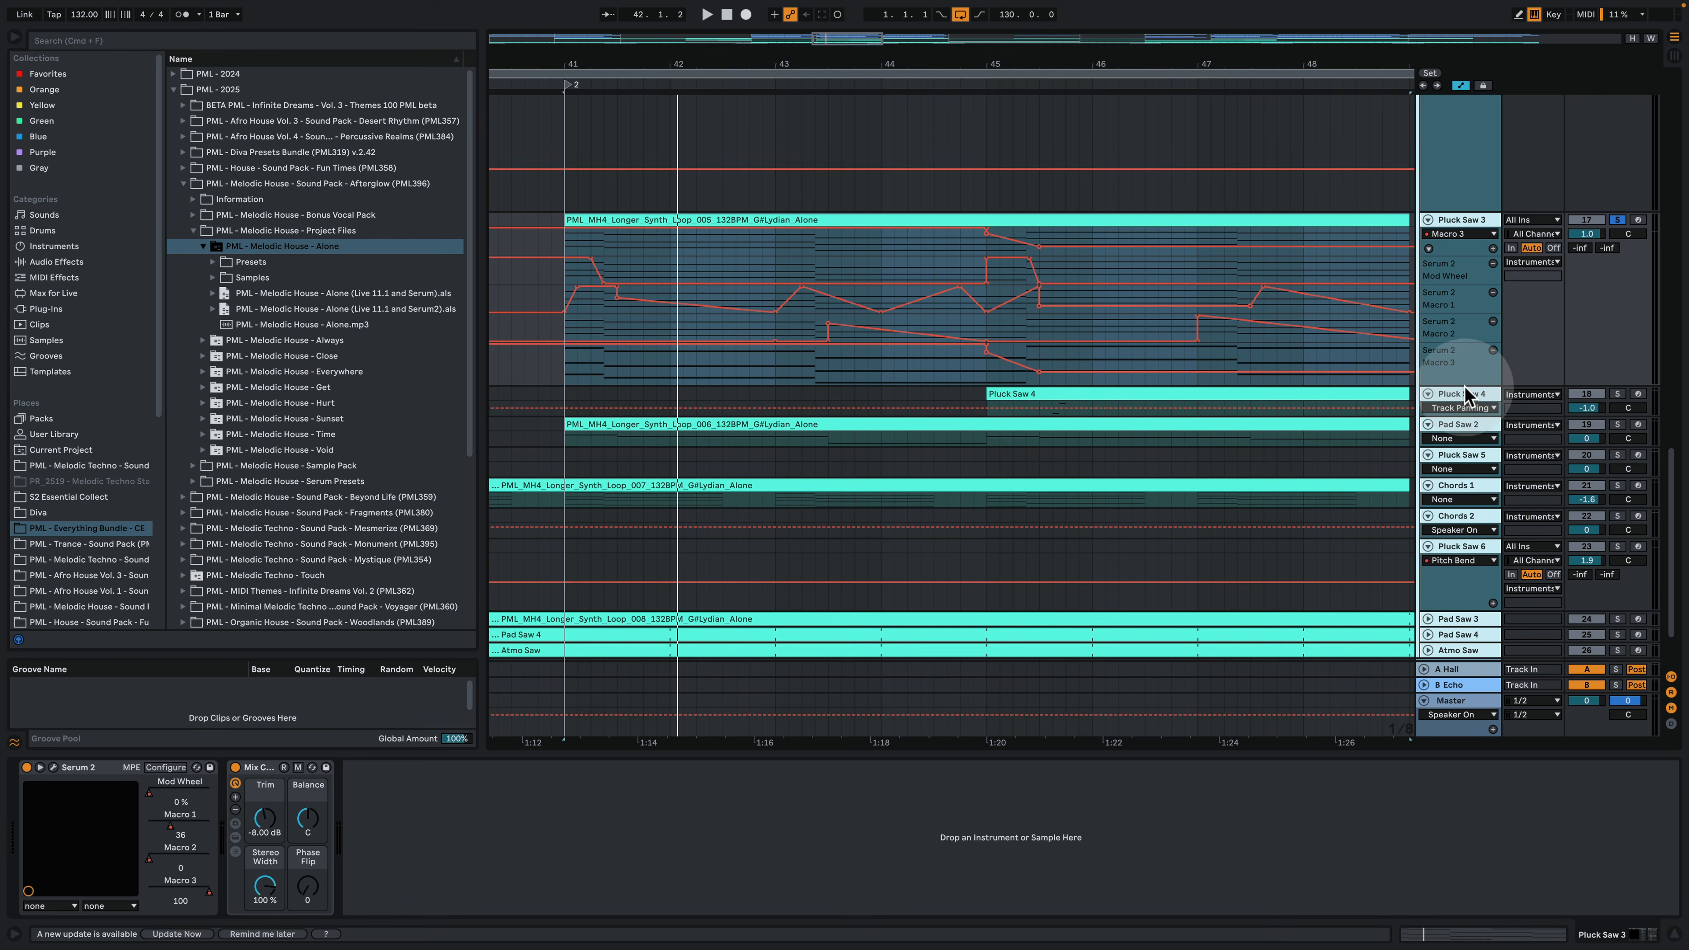
{"action": "left_click_drag", "start_coordinate": [1465, 387], "coordinate": [1451, 442]}
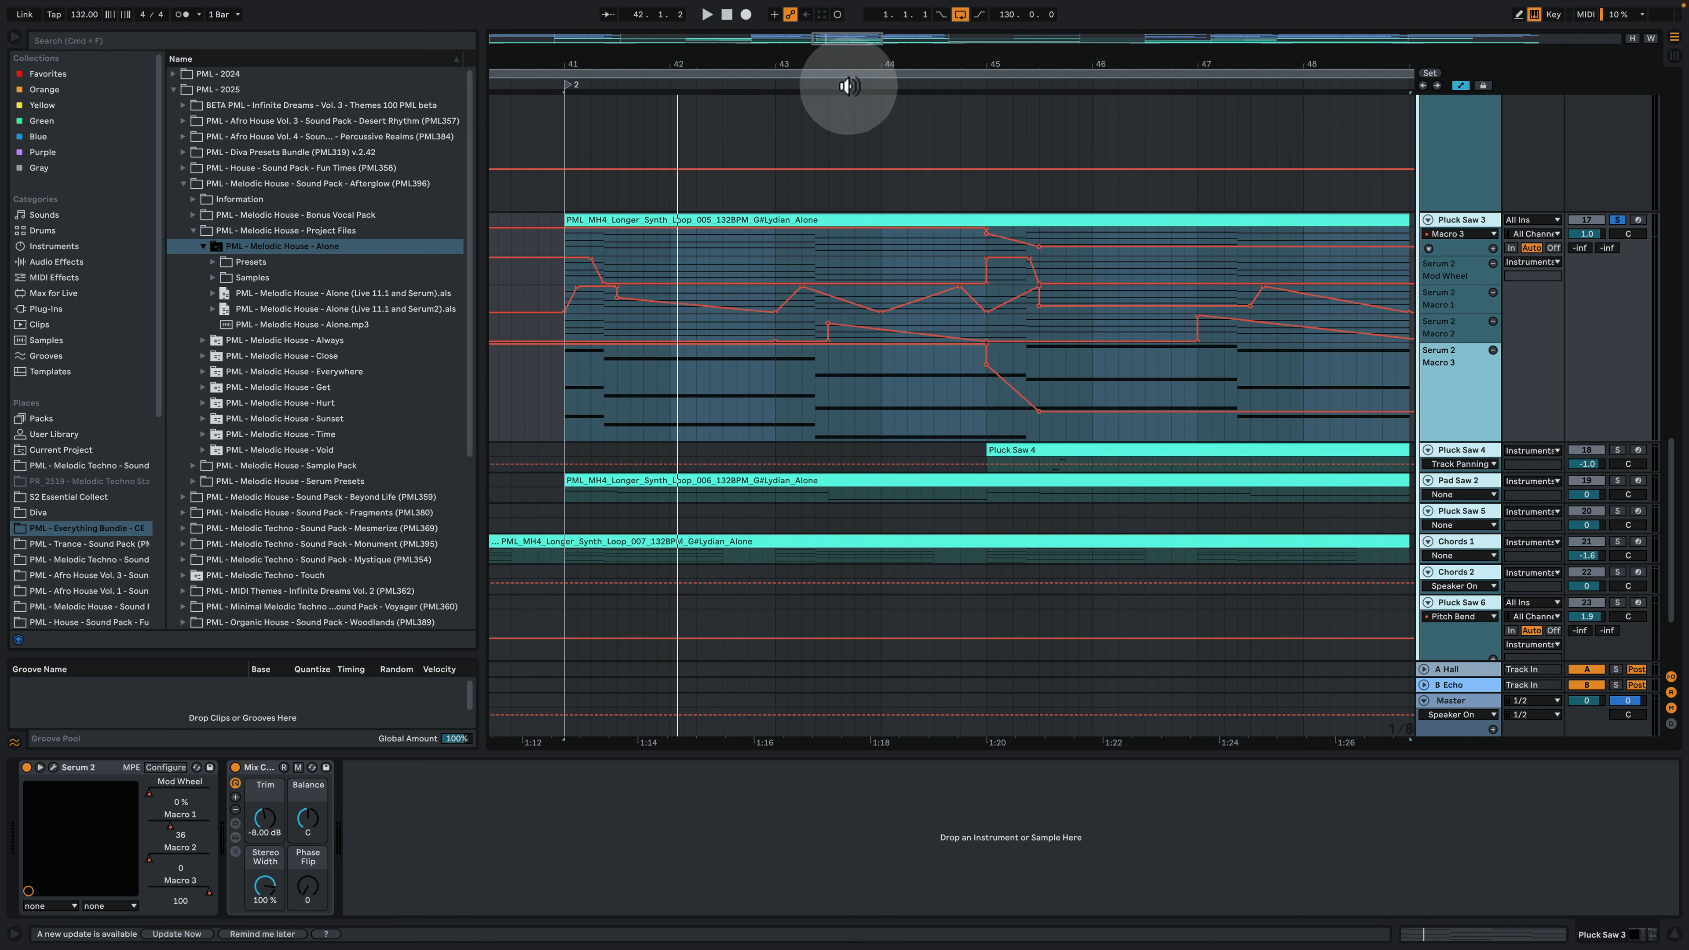
{"action": "left_click_drag", "start_coordinate": [842, 63], "coordinate": [732, 53]}
{"action": "key", "text": "space"}
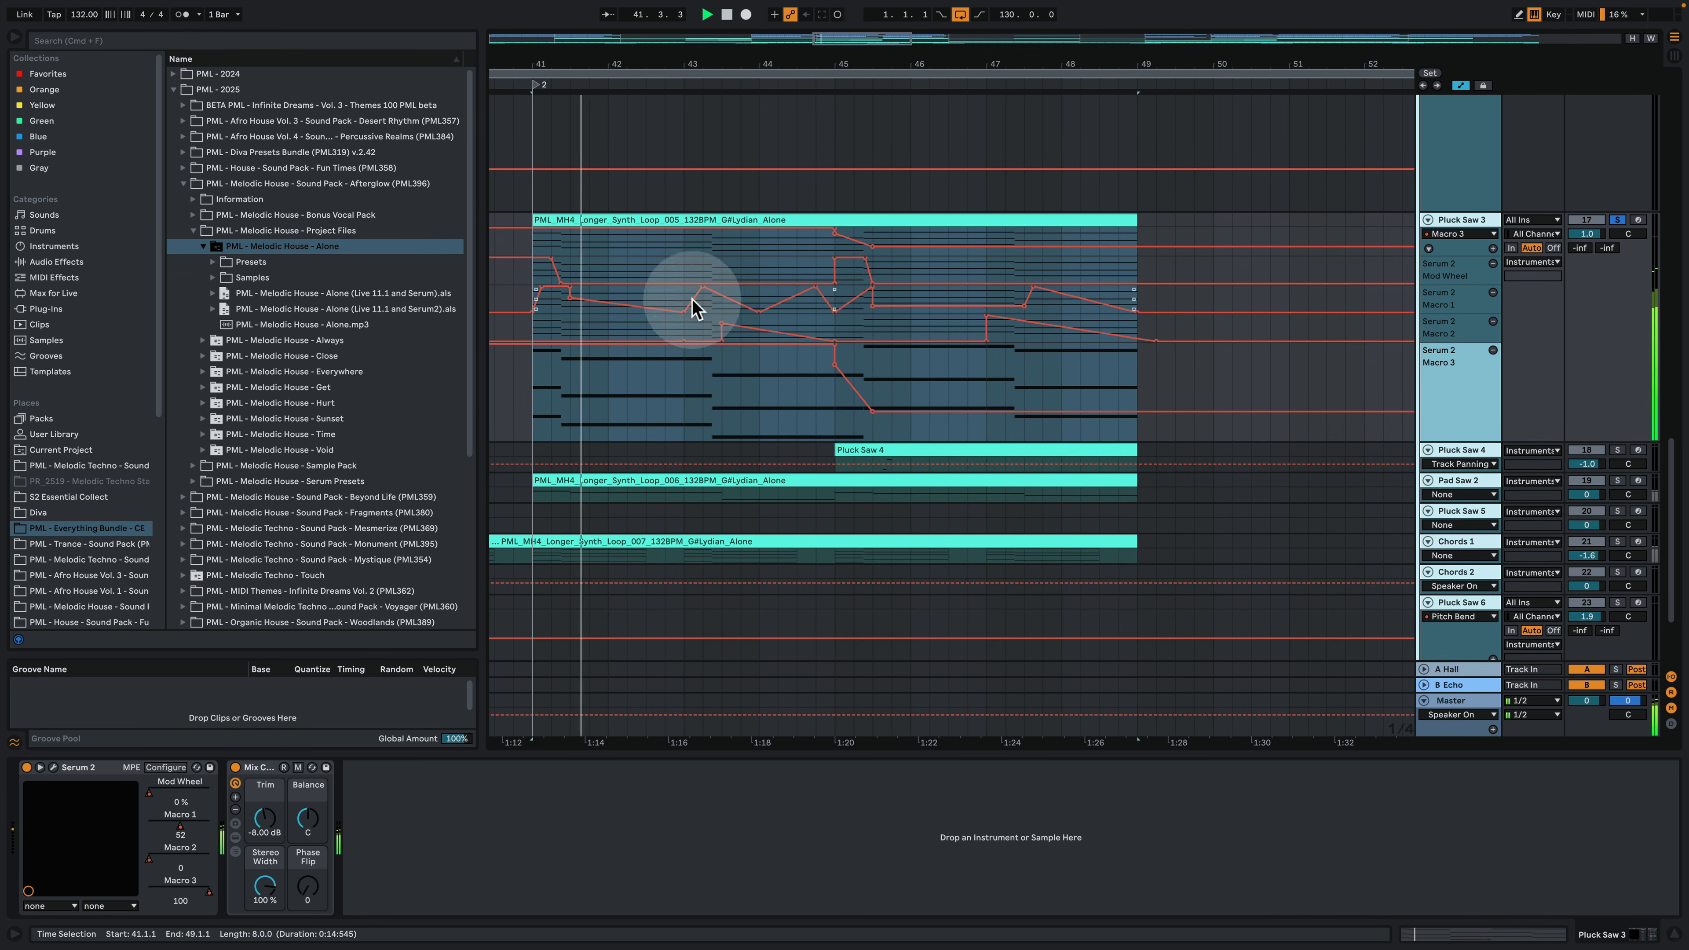
Step: Reopen Pluck Saw 3's Serum 2 and compare the LFO 1 and LFO 2 shapes and rates
{"action": "left_click", "coordinate": [54, 768]}
{"action": "left_click_drag", "start_coordinate": [686, 93], "coordinate": [670, 99]}
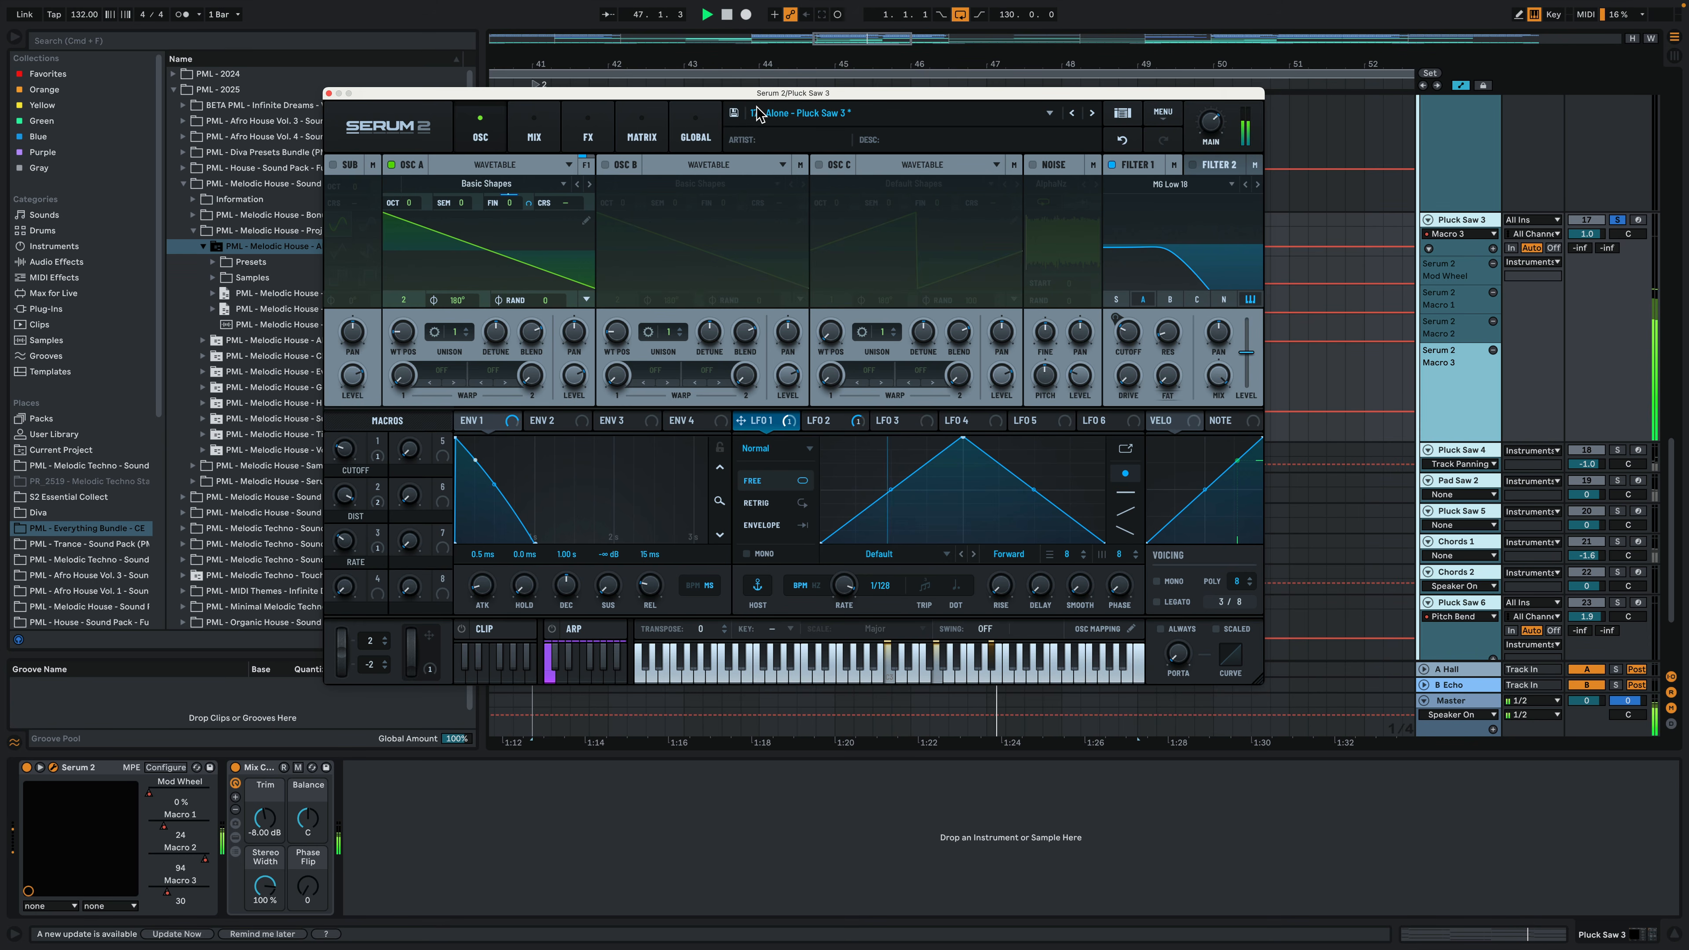
{"action": "key", "text": "space"}
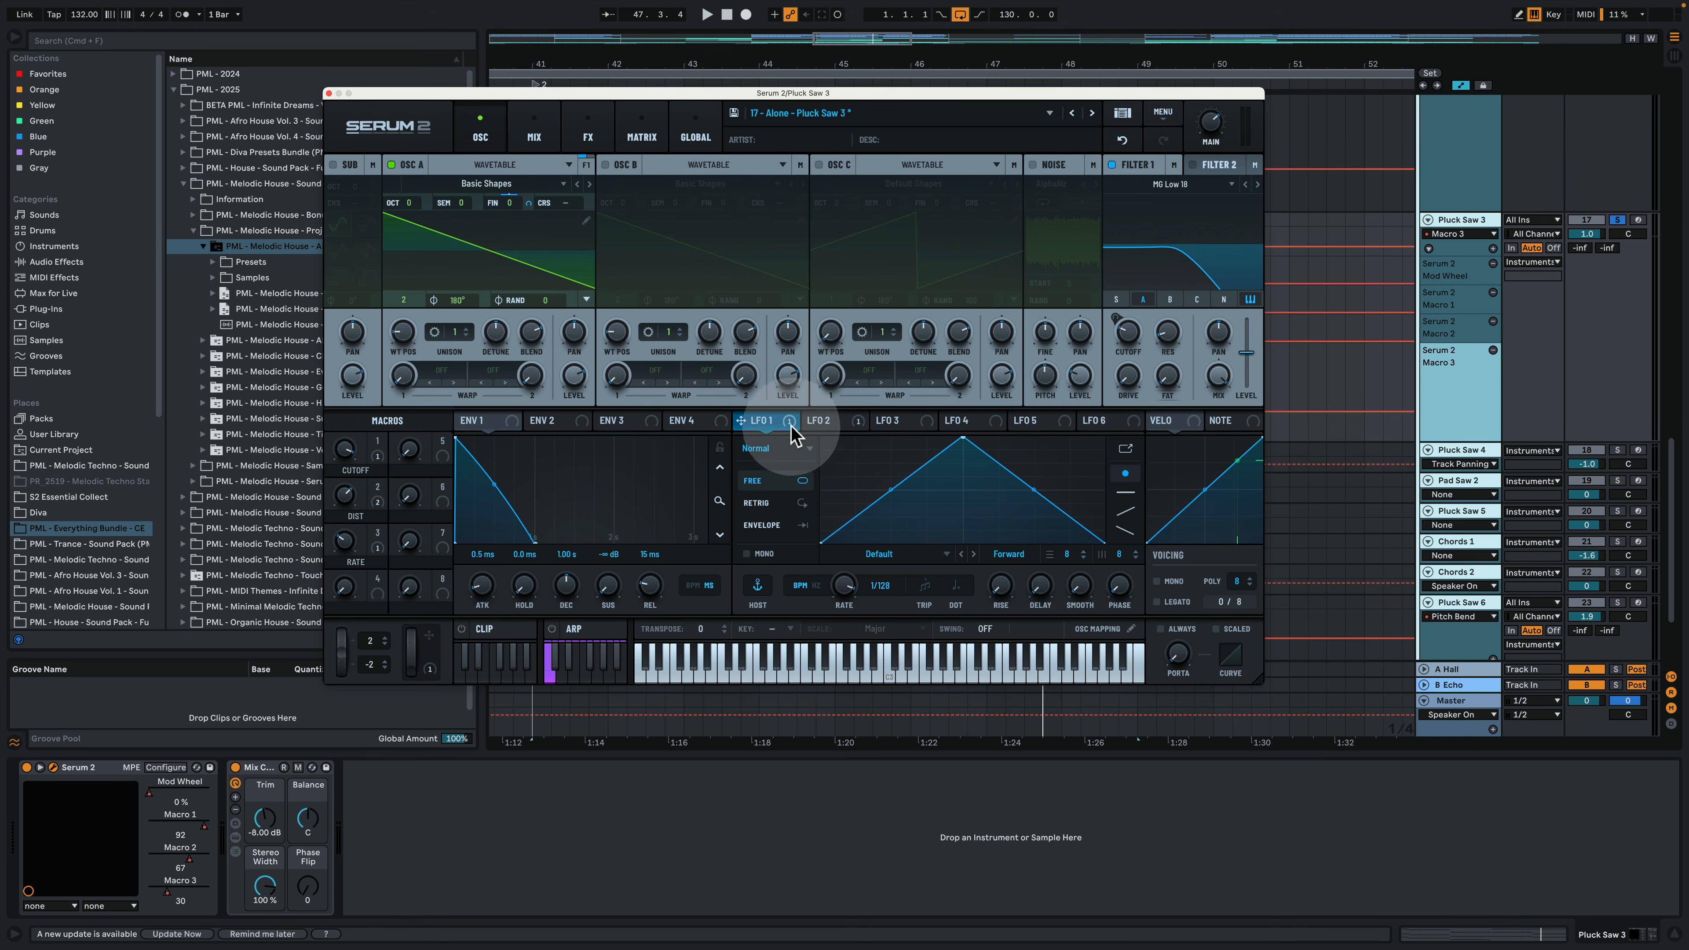
{"action": "left_click", "coordinate": [825, 420]}
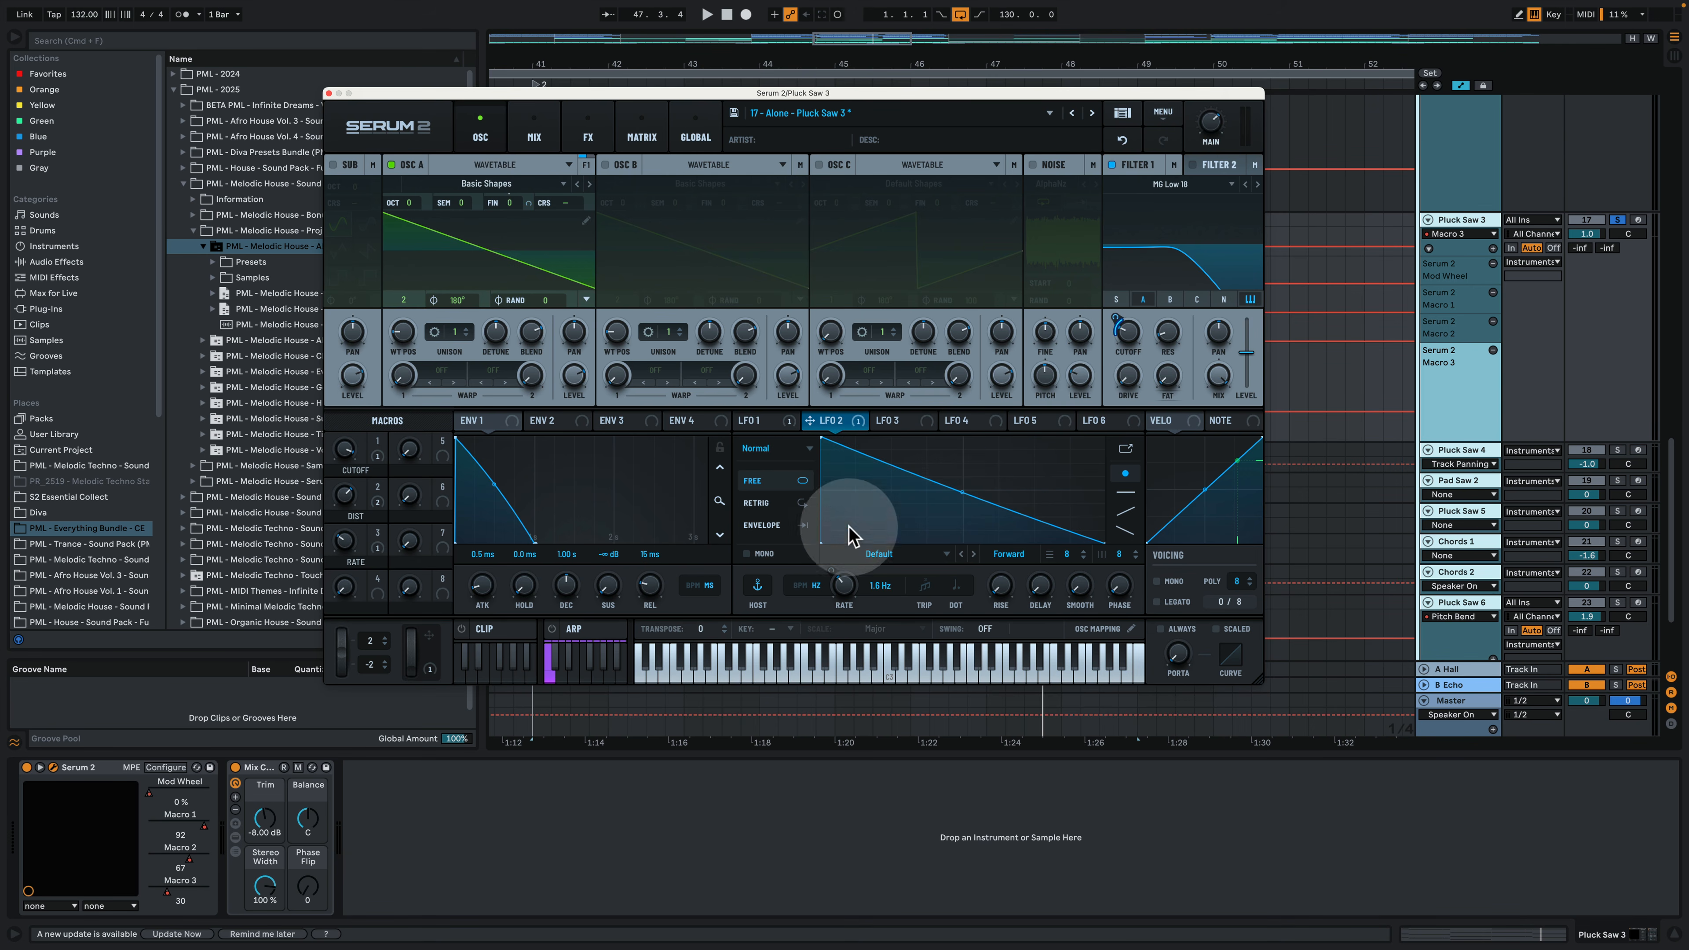
Step: Check which parameters LFO 2, the Cutoff macro and the Dist macro modulate in Pluck Saw 3's Serum 2
{"action": "right_click", "coordinate": [841, 426]}
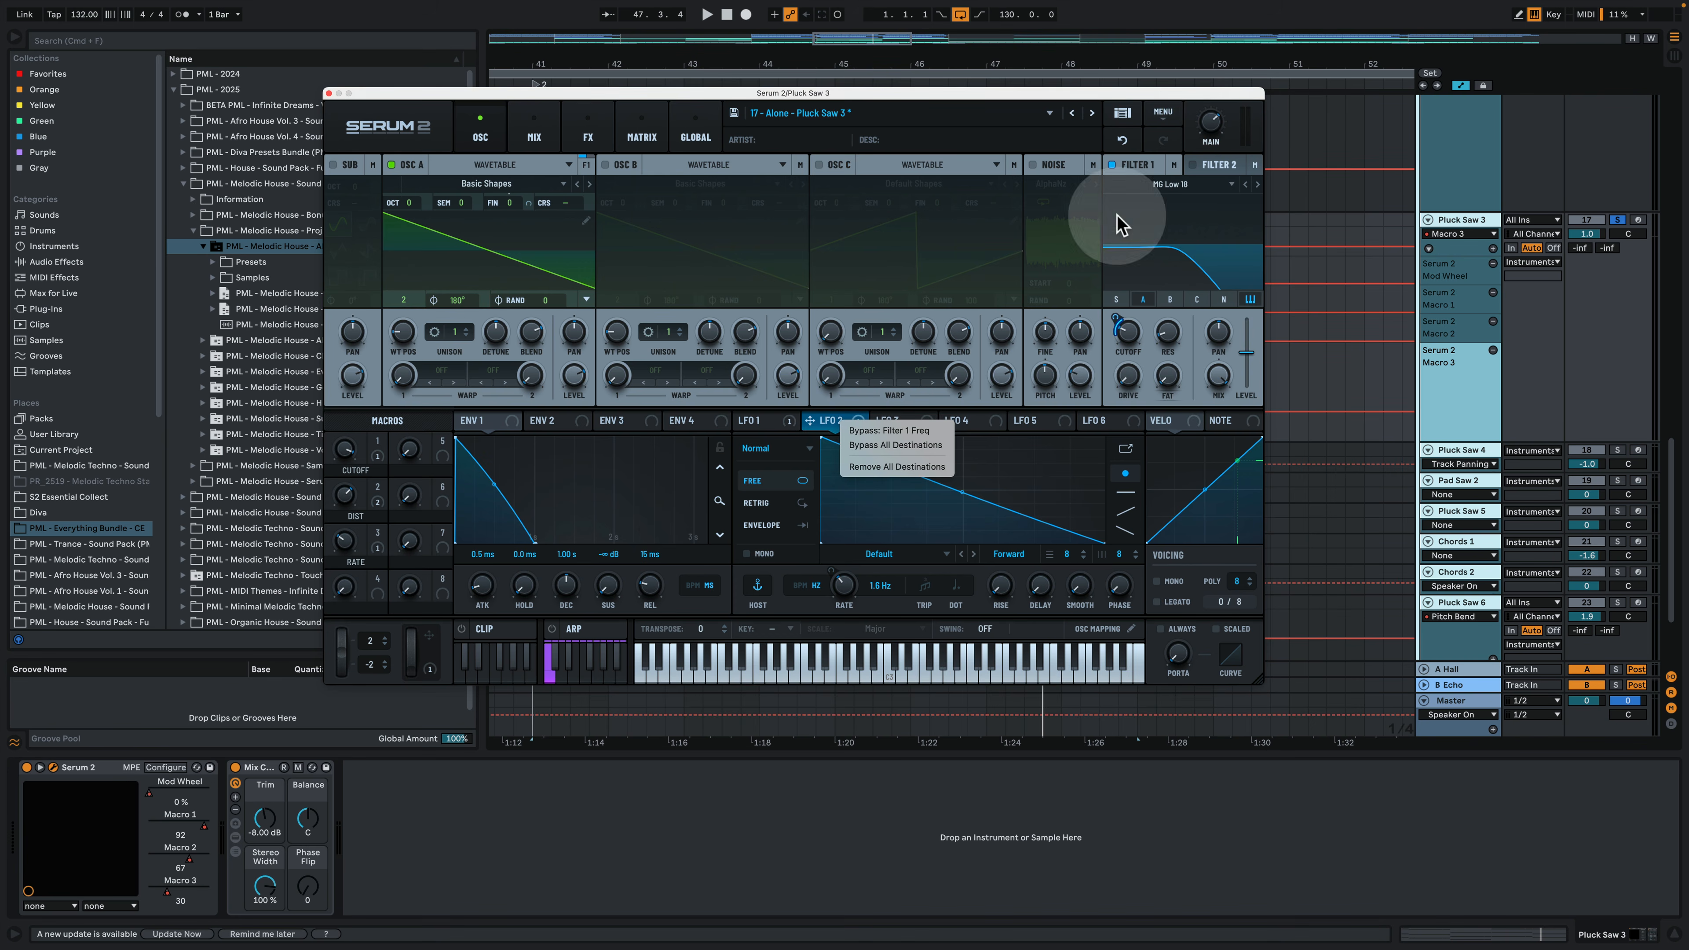
{"action": "left_click", "coordinate": [1049, 97]}
{"action": "left_click", "coordinate": [1193, 194]}
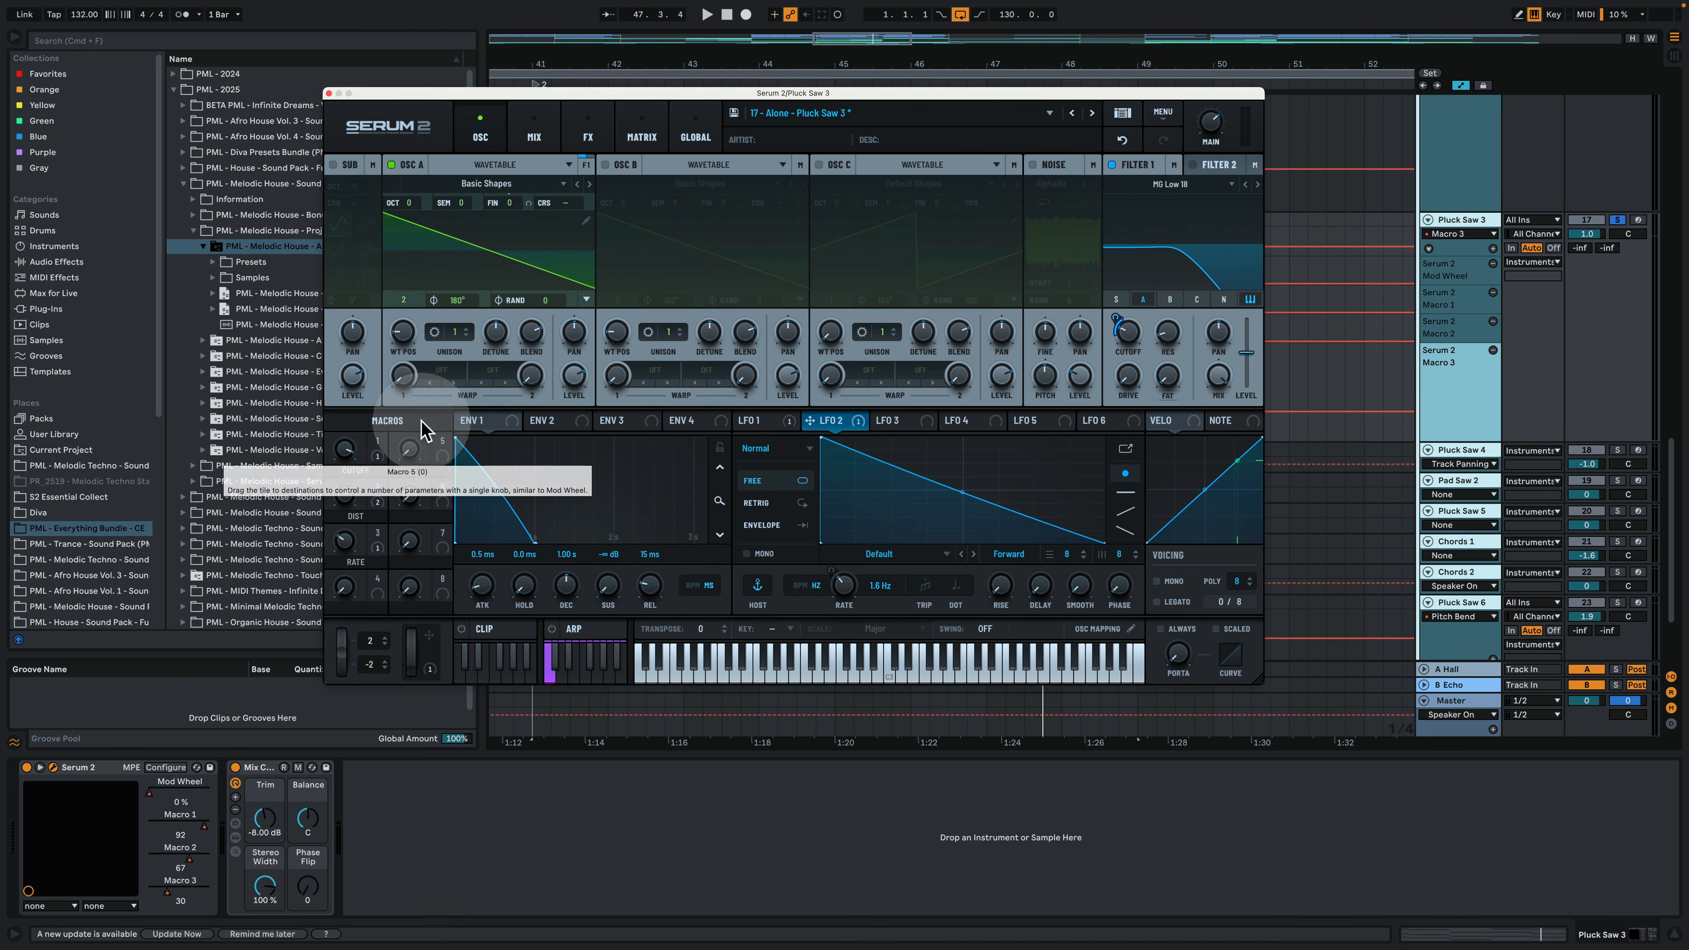
{"action": "right_click", "coordinate": [379, 444]}
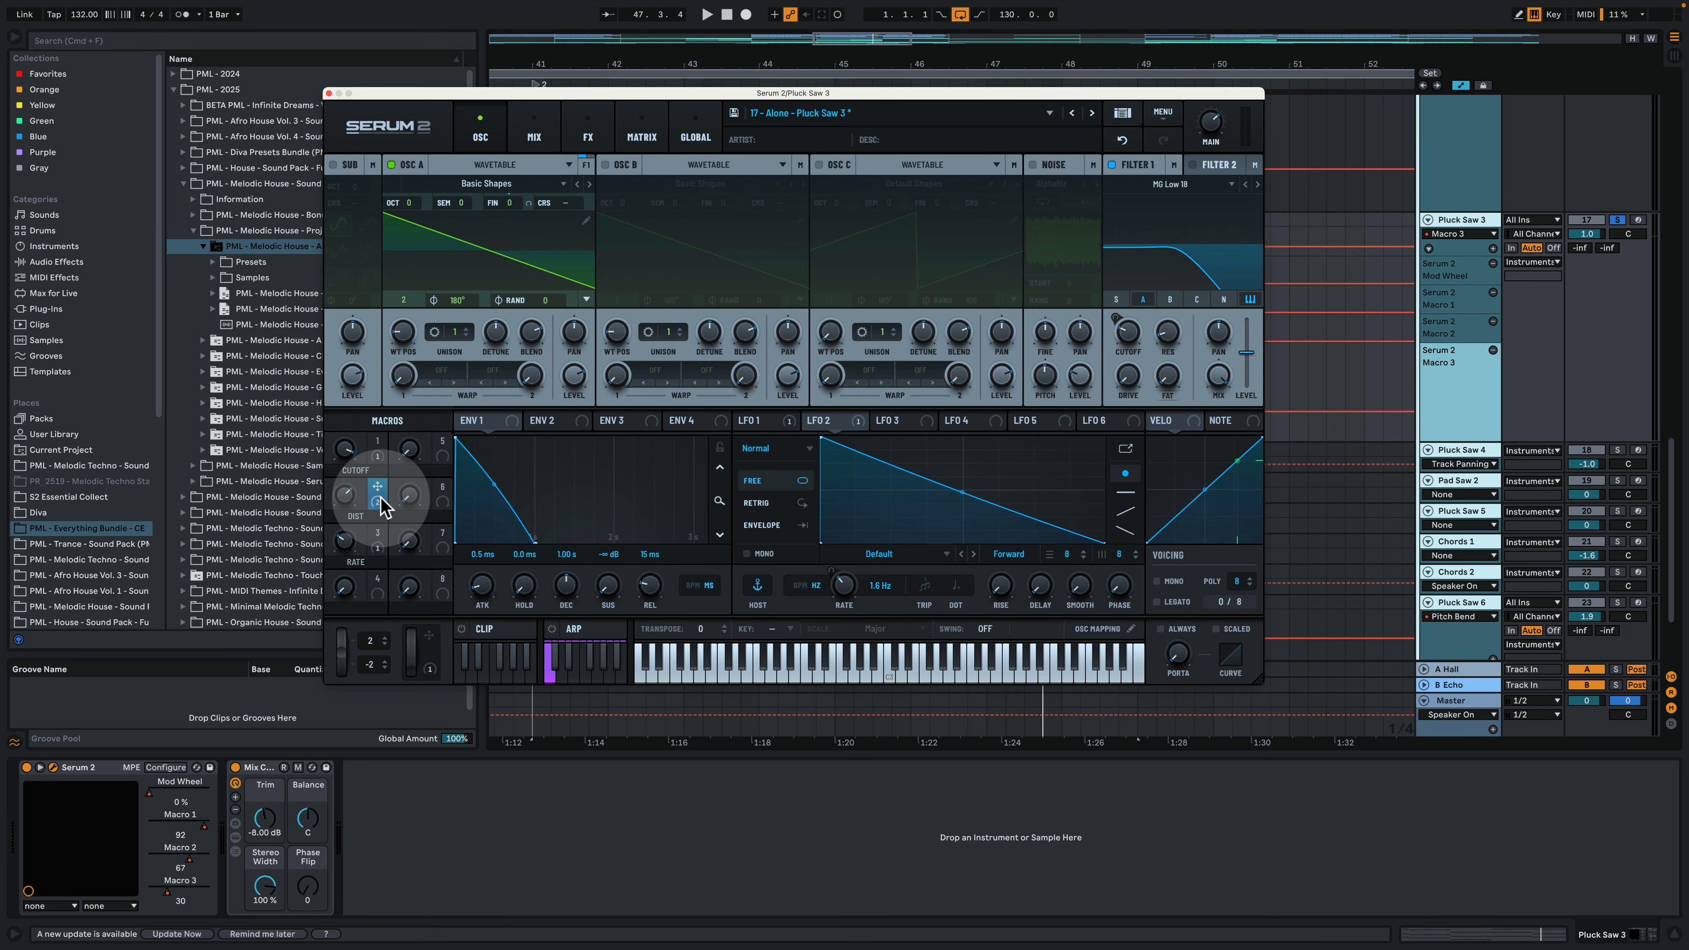
{"action": "right_click", "coordinate": [378, 495]}
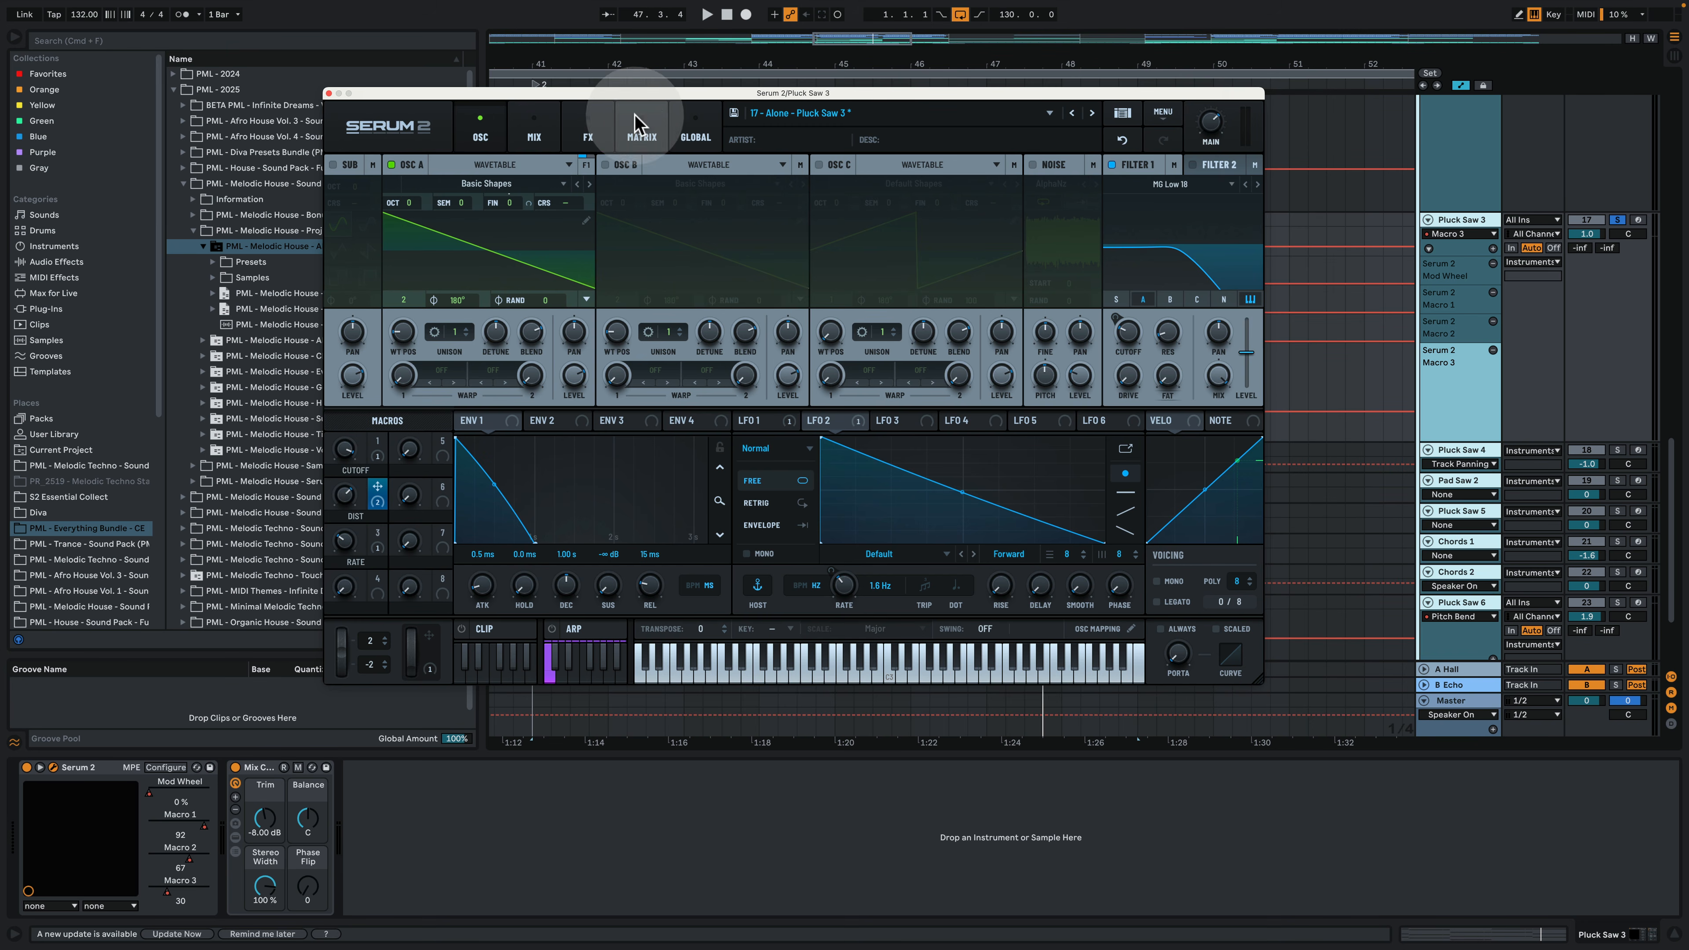
Step: Show Serum 2's effects, audition Pluck Saw 3 with the Dist macro raised to 100, and restore the overridden automation
{"action": "left_click", "coordinate": [587, 130]}
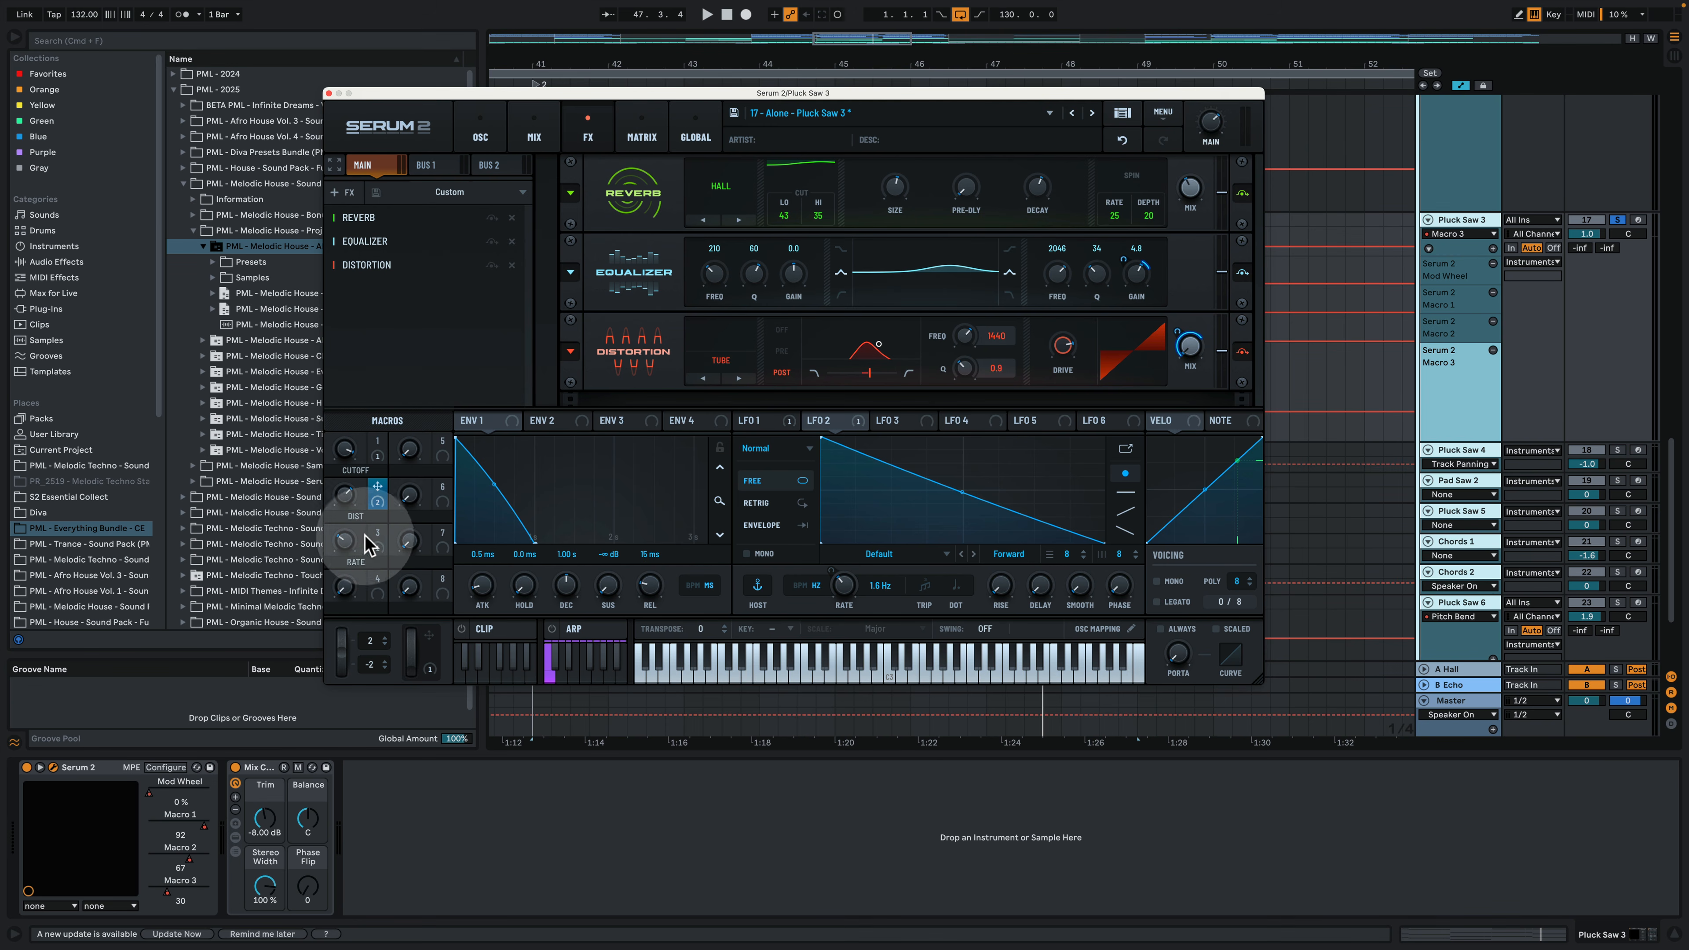
{"action": "key", "text": "space"}
{"action": "left_click_drag", "start_coordinate": [348, 491], "coordinate": [400, 309]}
{"action": "left_click", "coordinate": [401, 310]}
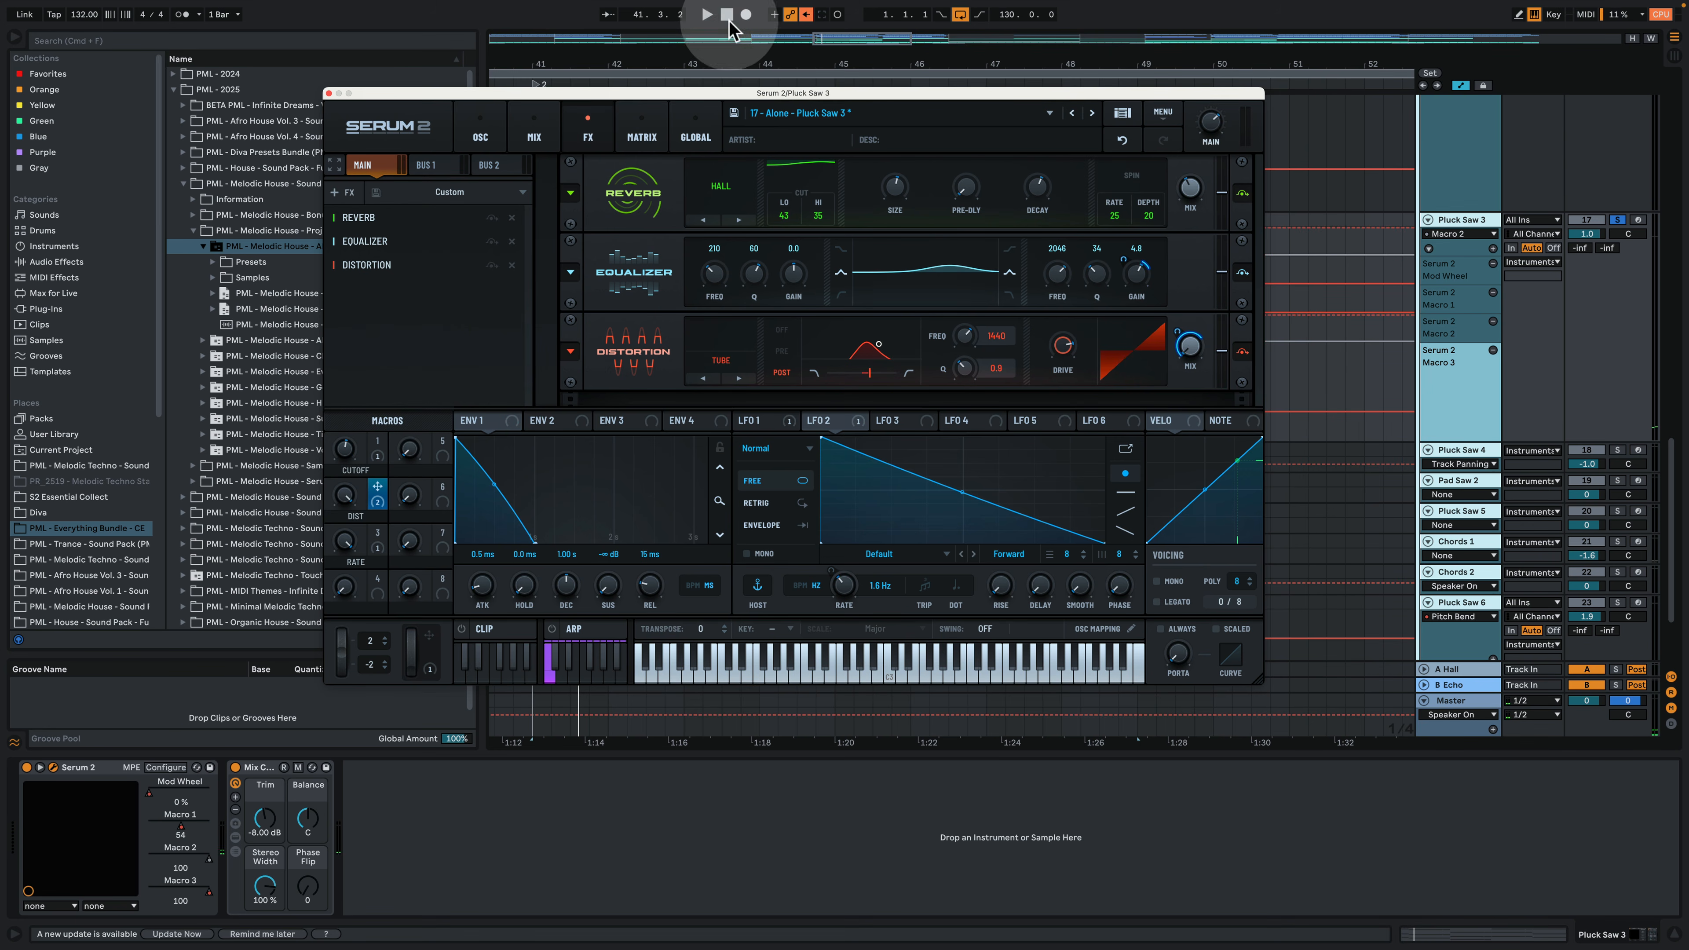
{"action": "left_click", "coordinate": [806, 14]}
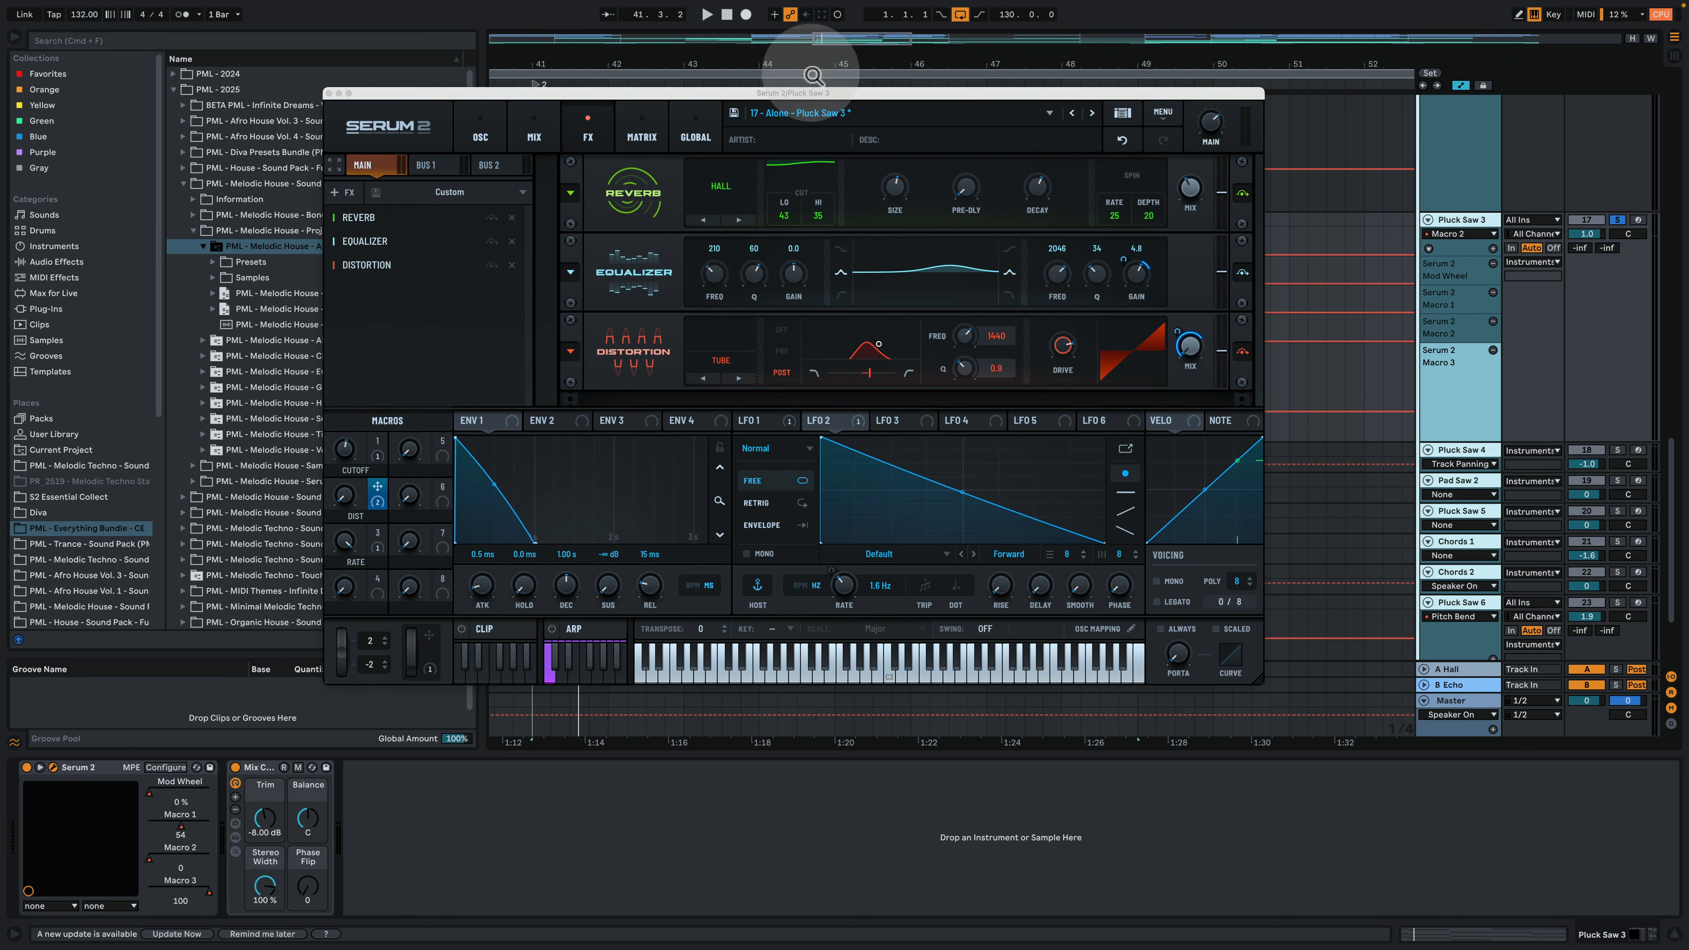
{"action": "left_click", "coordinate": [348, 551]}
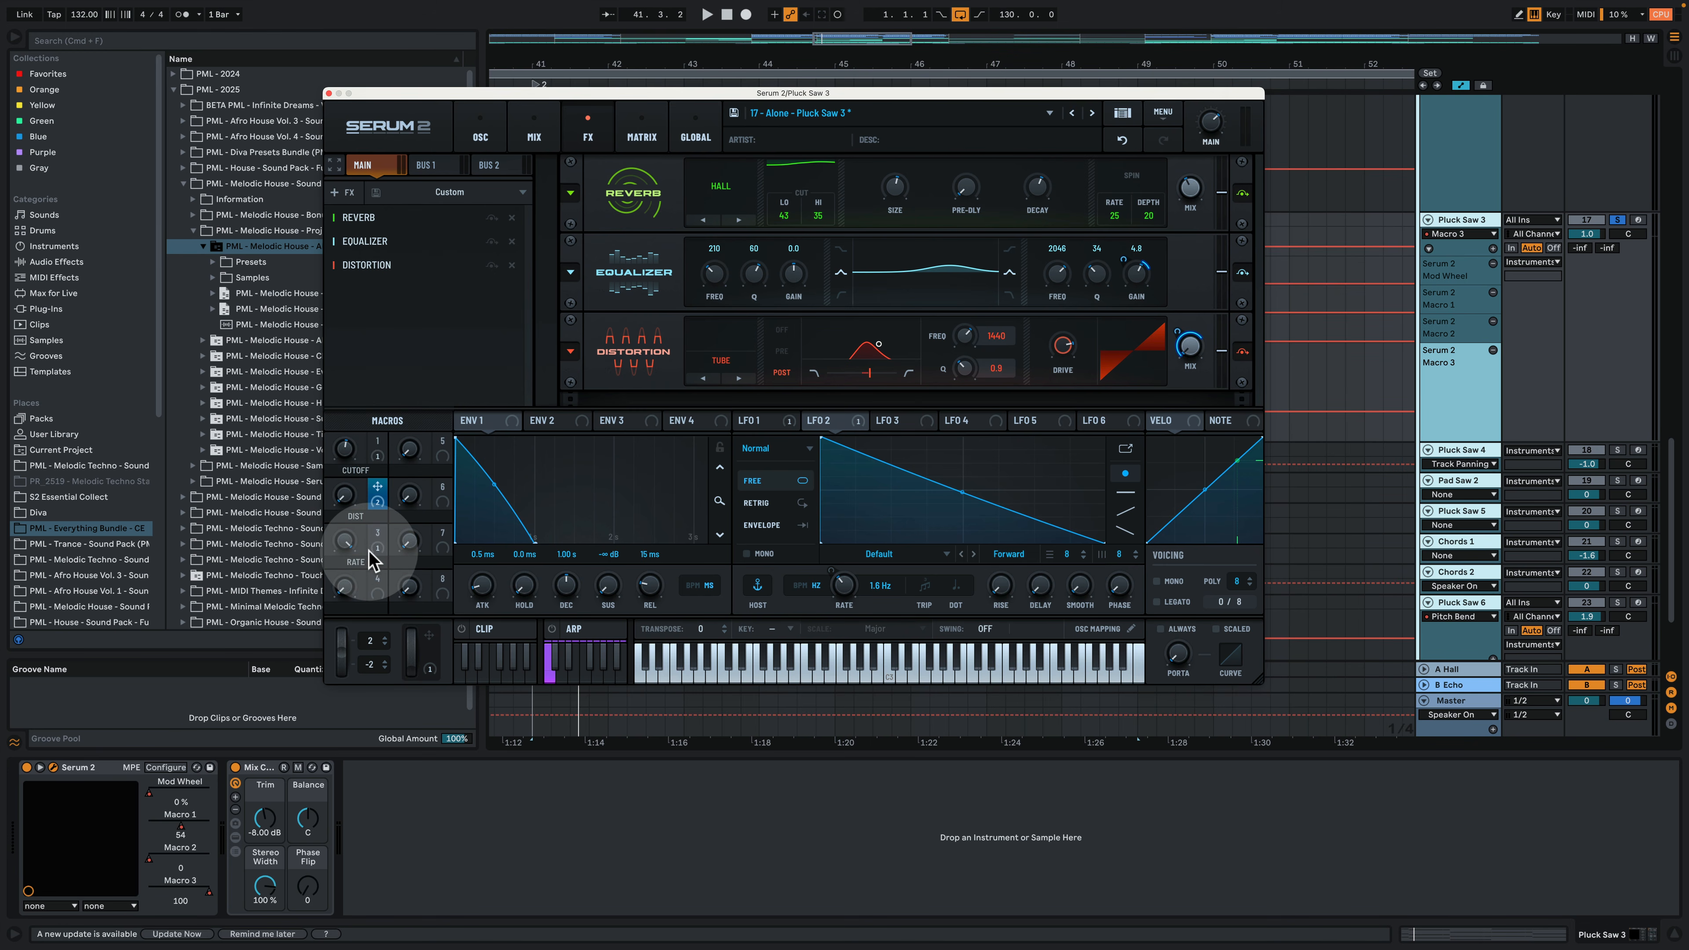
Step: Play the Pluck Saw 3 part with the oscillator page shown, sweeping the Rate macro down to 1 and back to 100
{"action": "left_click_drag", "start_coordinate": [370, 553], "coordinate": [868, 436]}
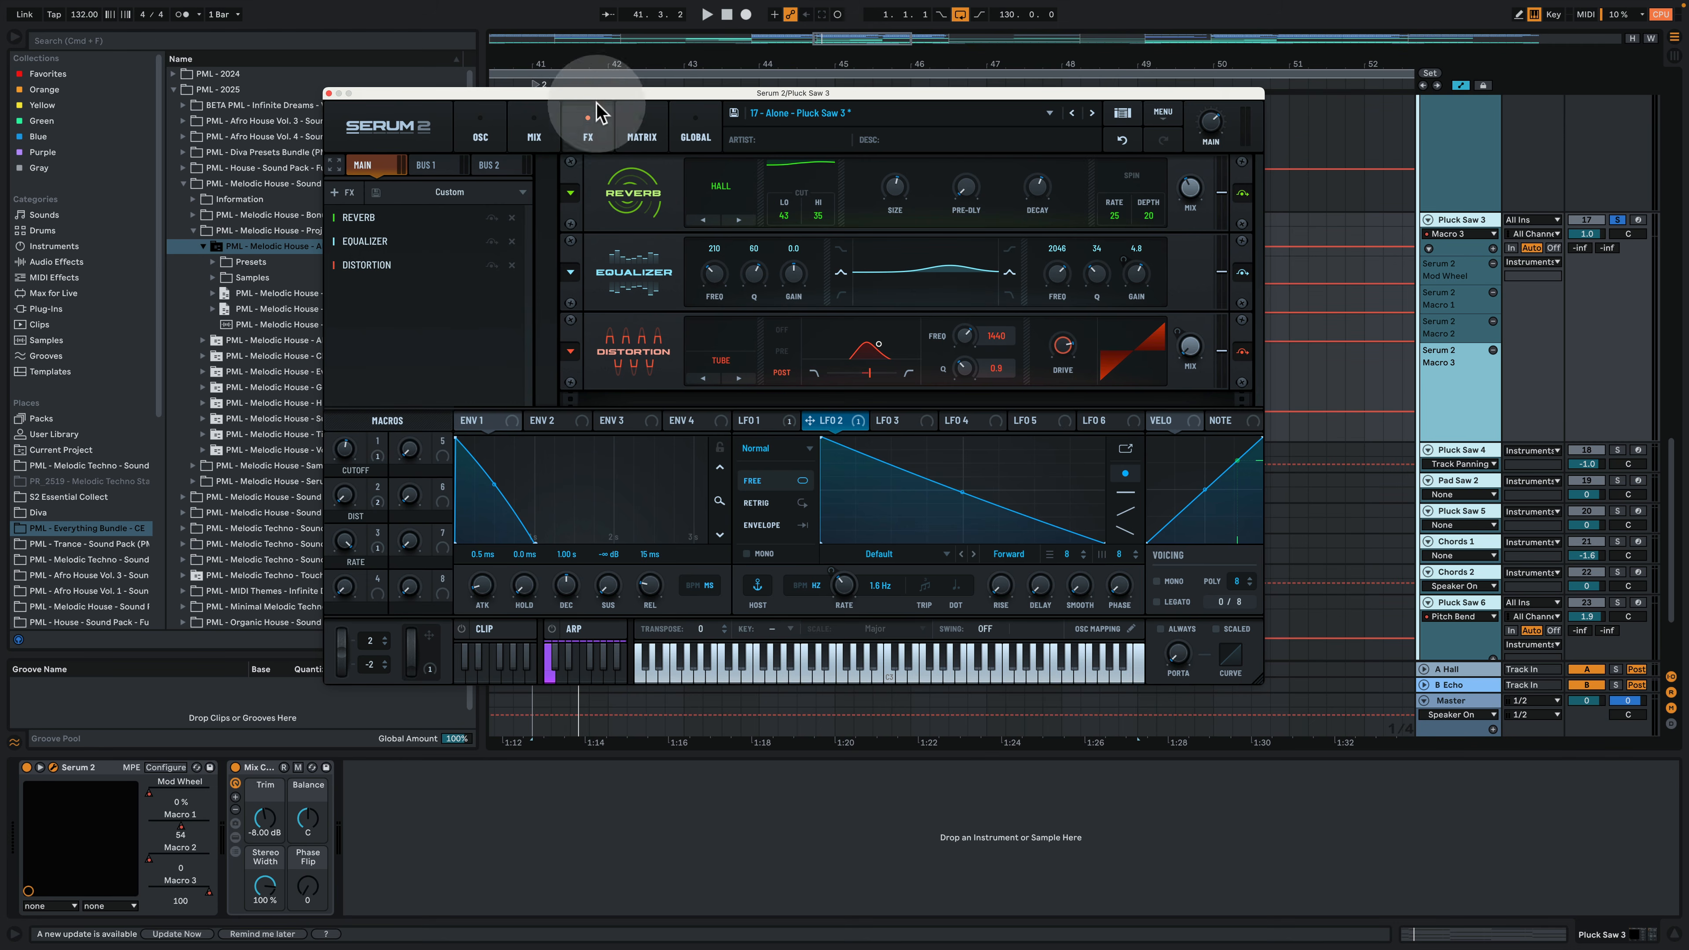
{"action": "left_click", "coordinate": [482, 136]}
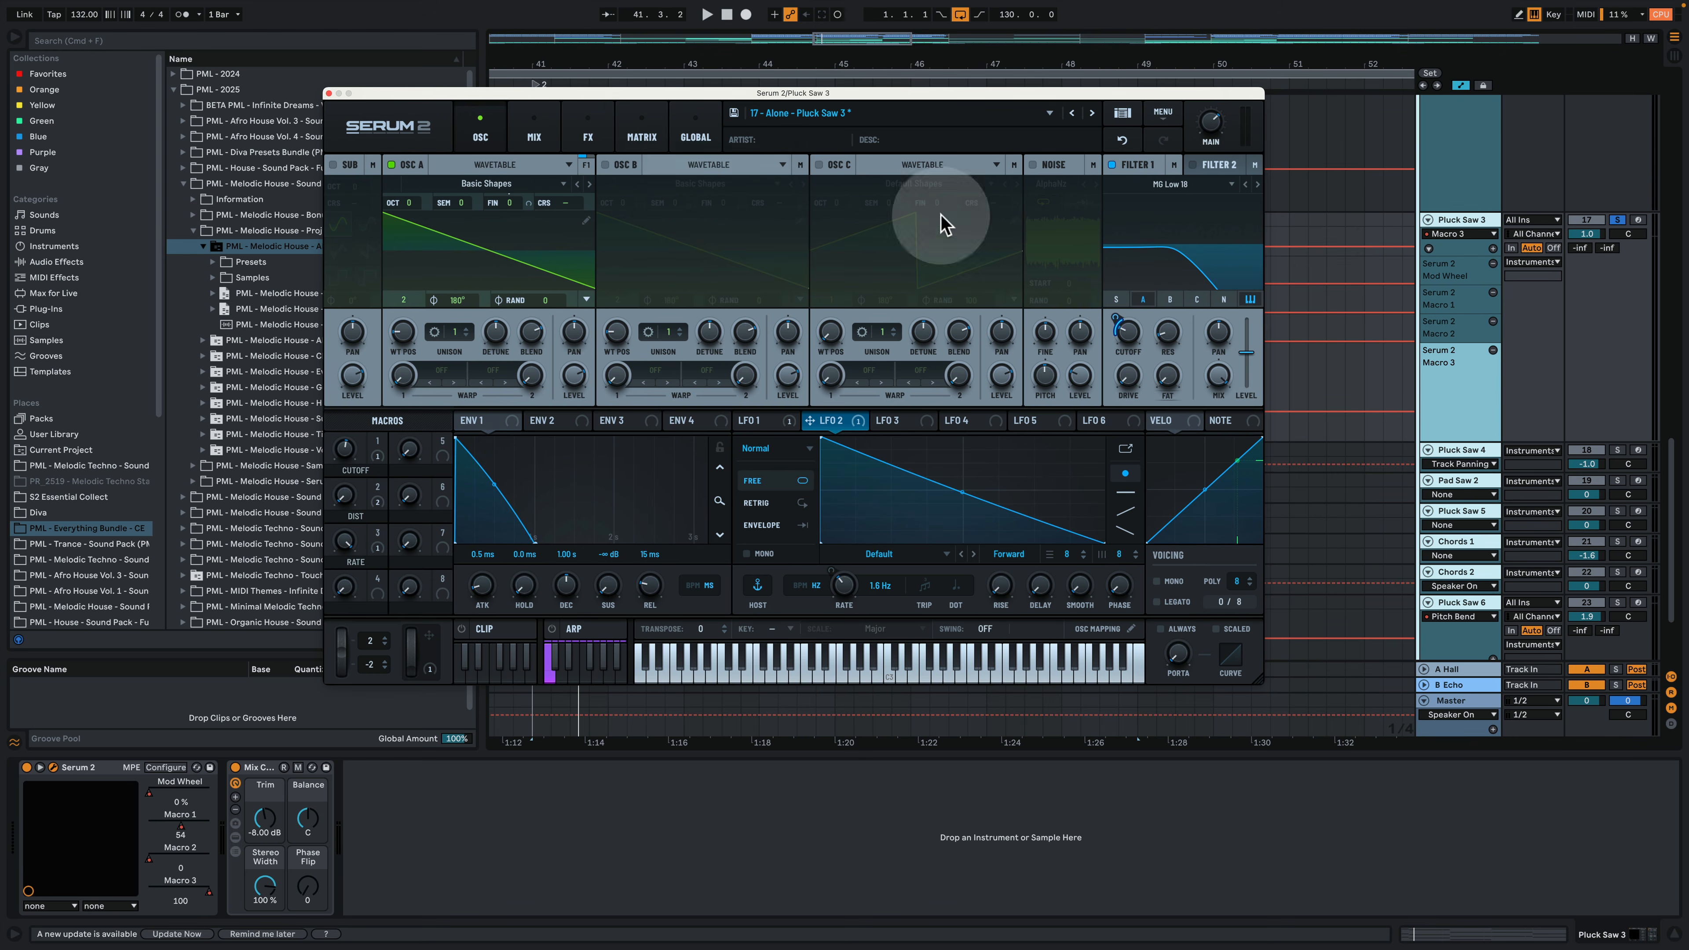
{"action": "key", "text": "space"}
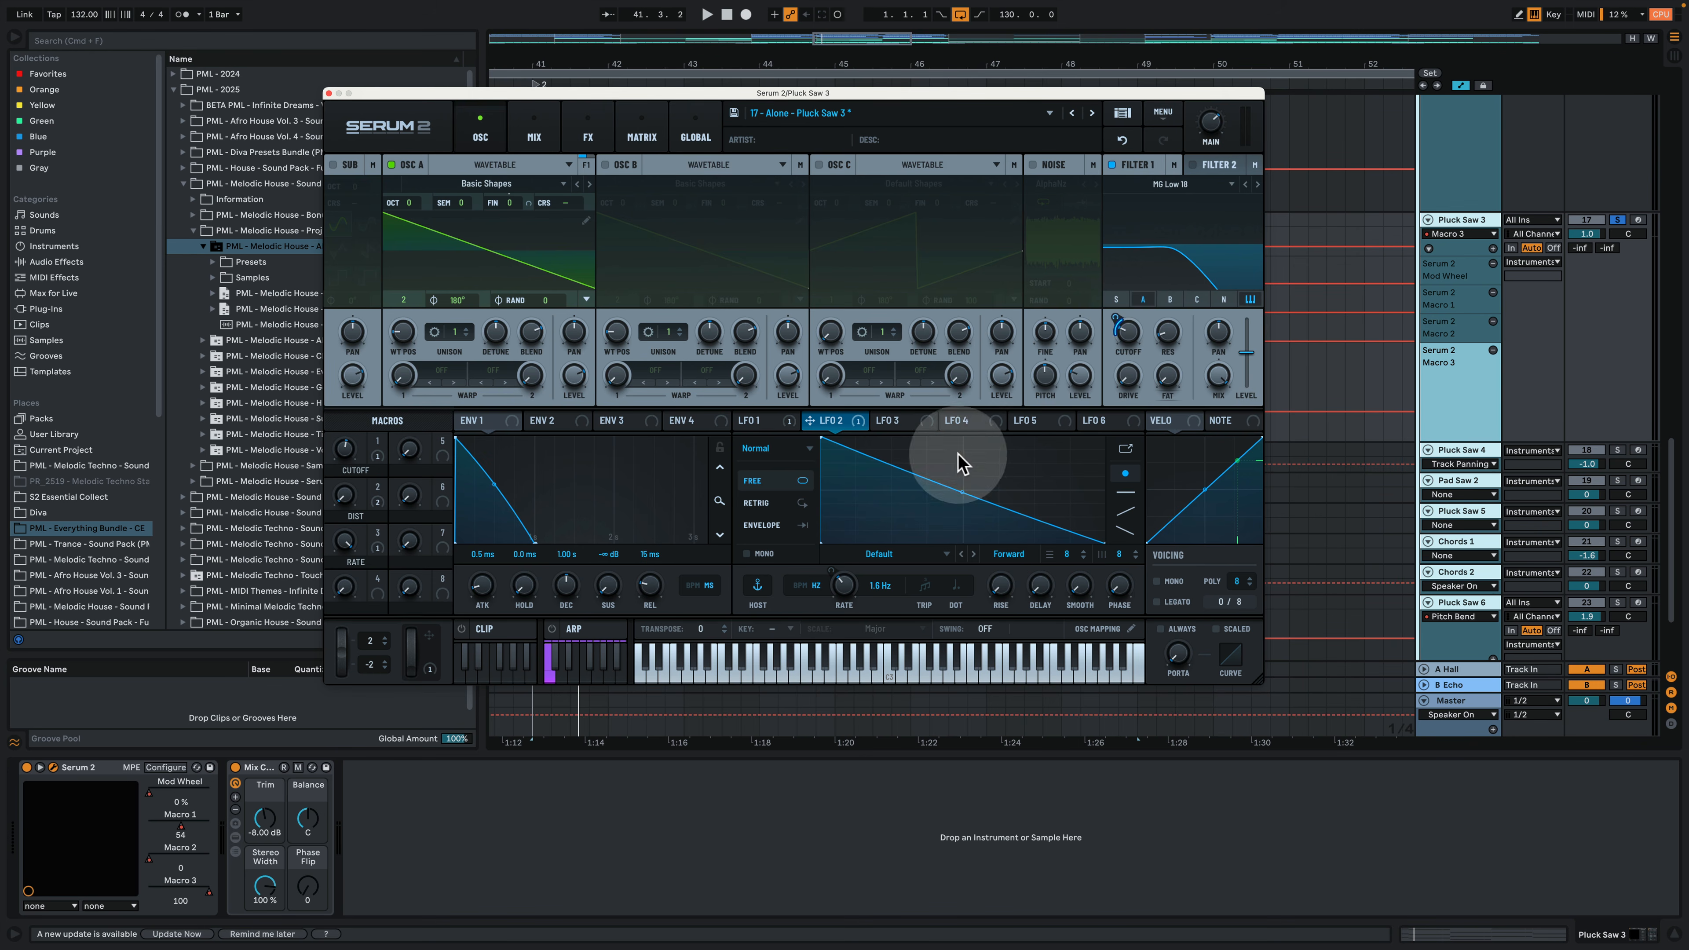
{"action": "left_click_drag", "start_coordinate": [342, 551], "coordinate": [344, 722]}
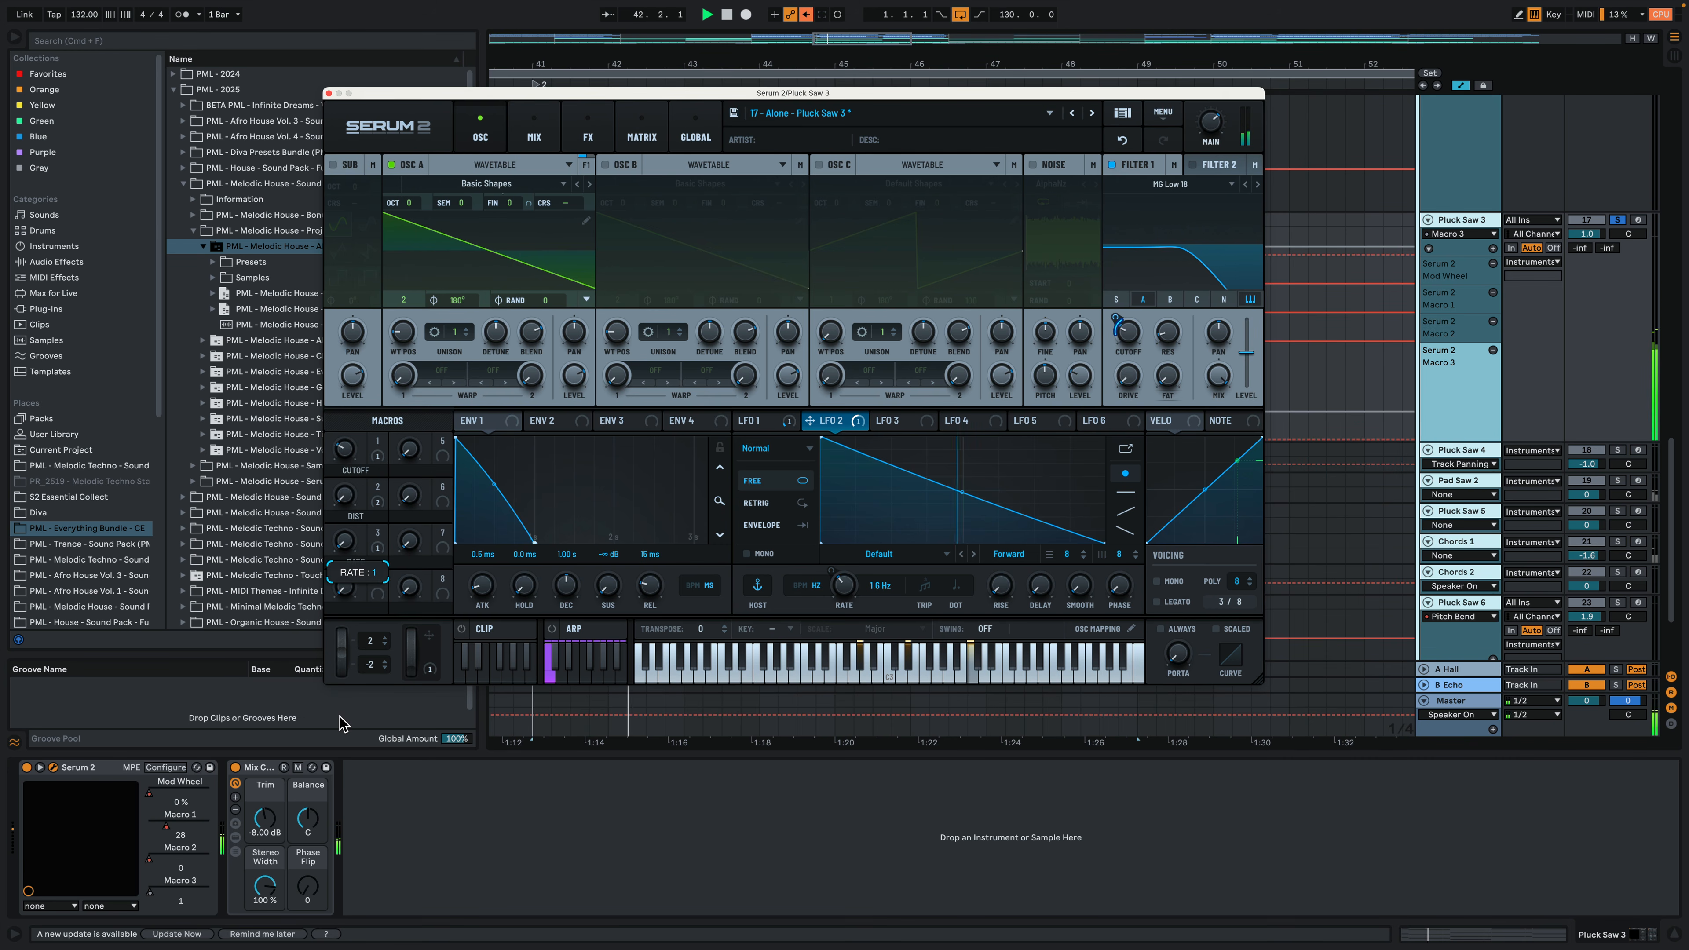
{"action": "left_click_drag", "start_coordinate": [340, 722], "coordinate": [381, 518]}
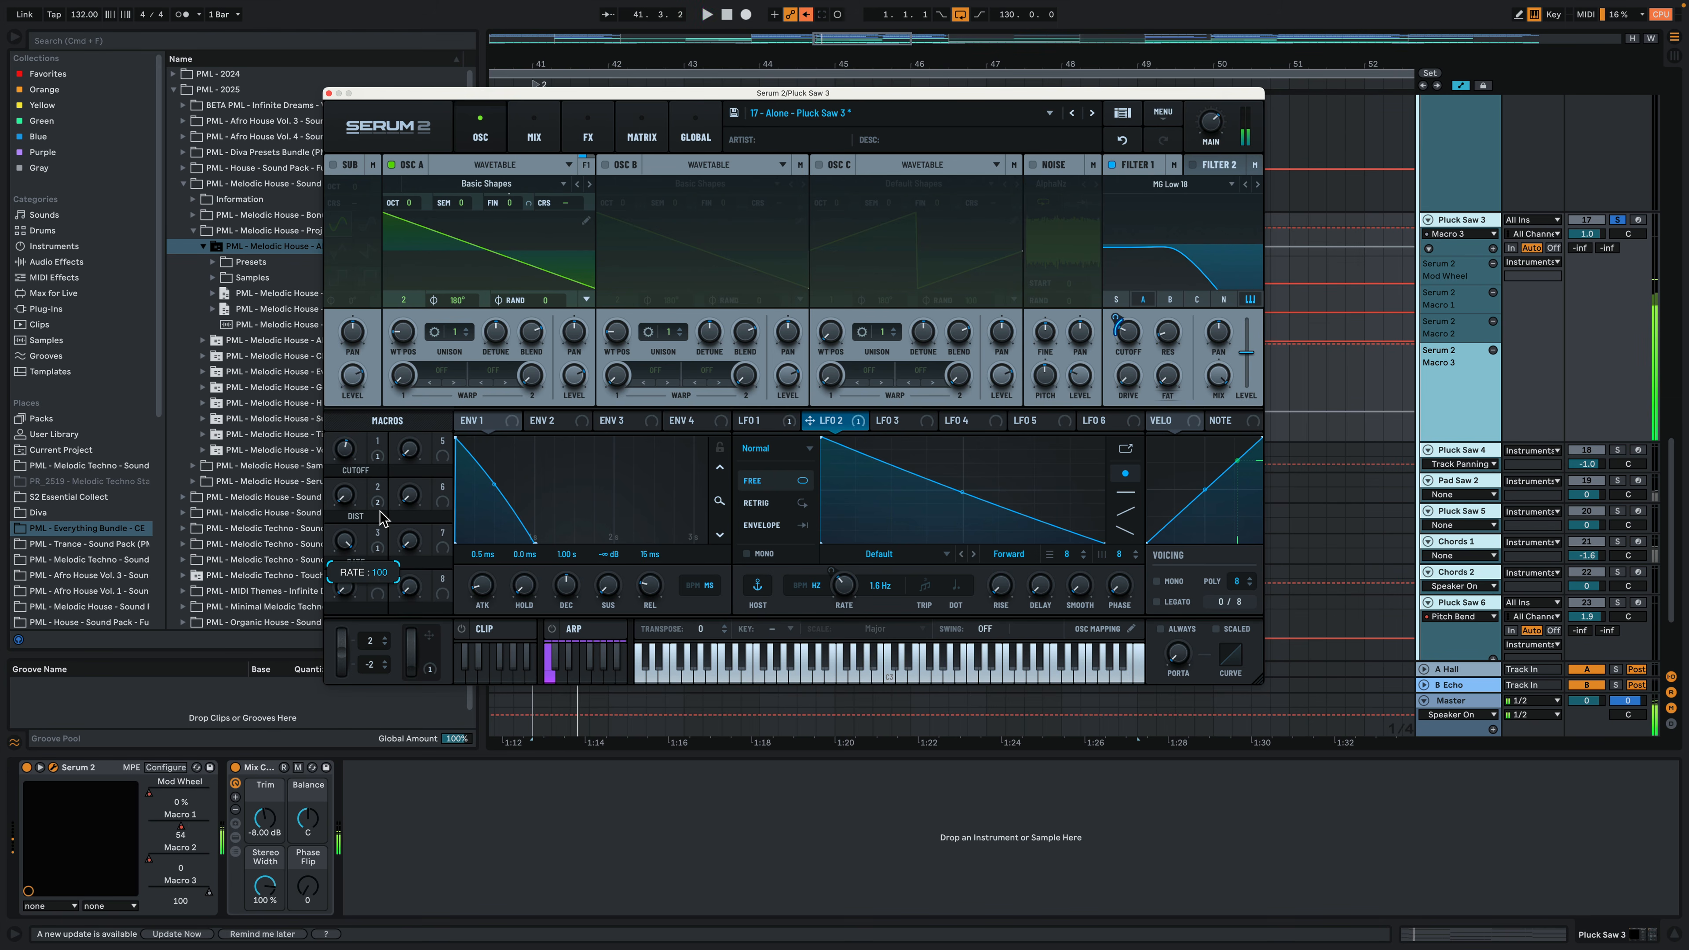
{"action": "left_click", "coordinate": [359, 554]}
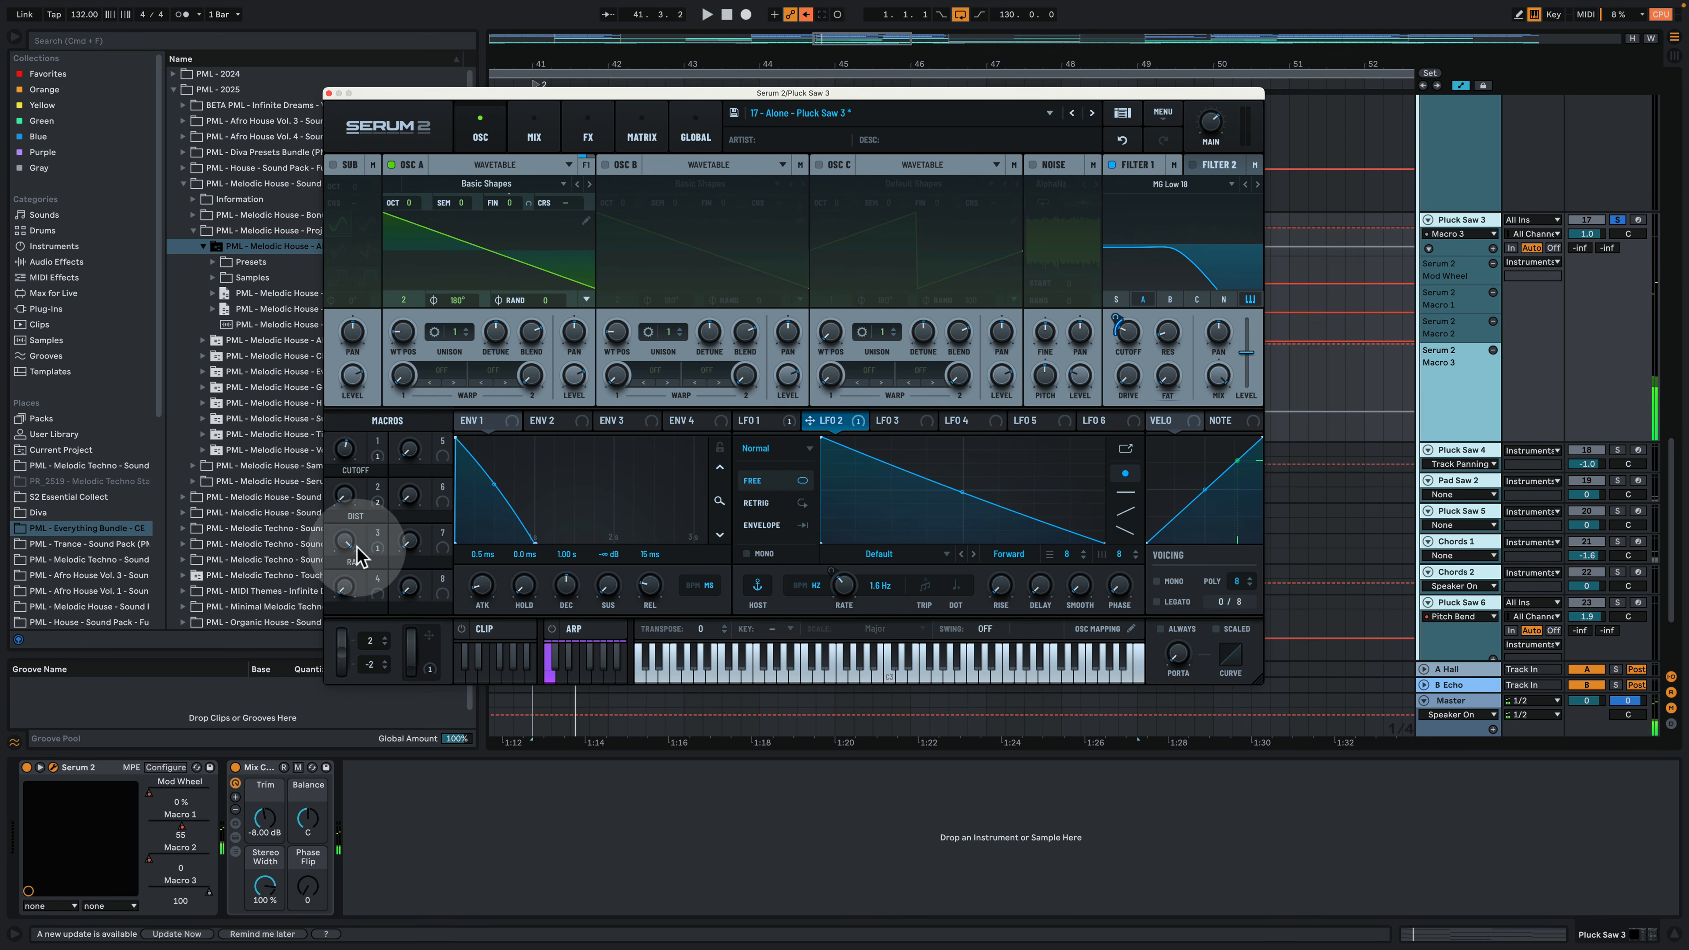
Step: Show the Mod Wheel's automation for Pluck Saw 3 and raise the mod wheel during playback to hear its effect
{"action": "right_click", "coordinate": [428, 662]}
{"action": "left_click", "coordinate": [439, 644]}
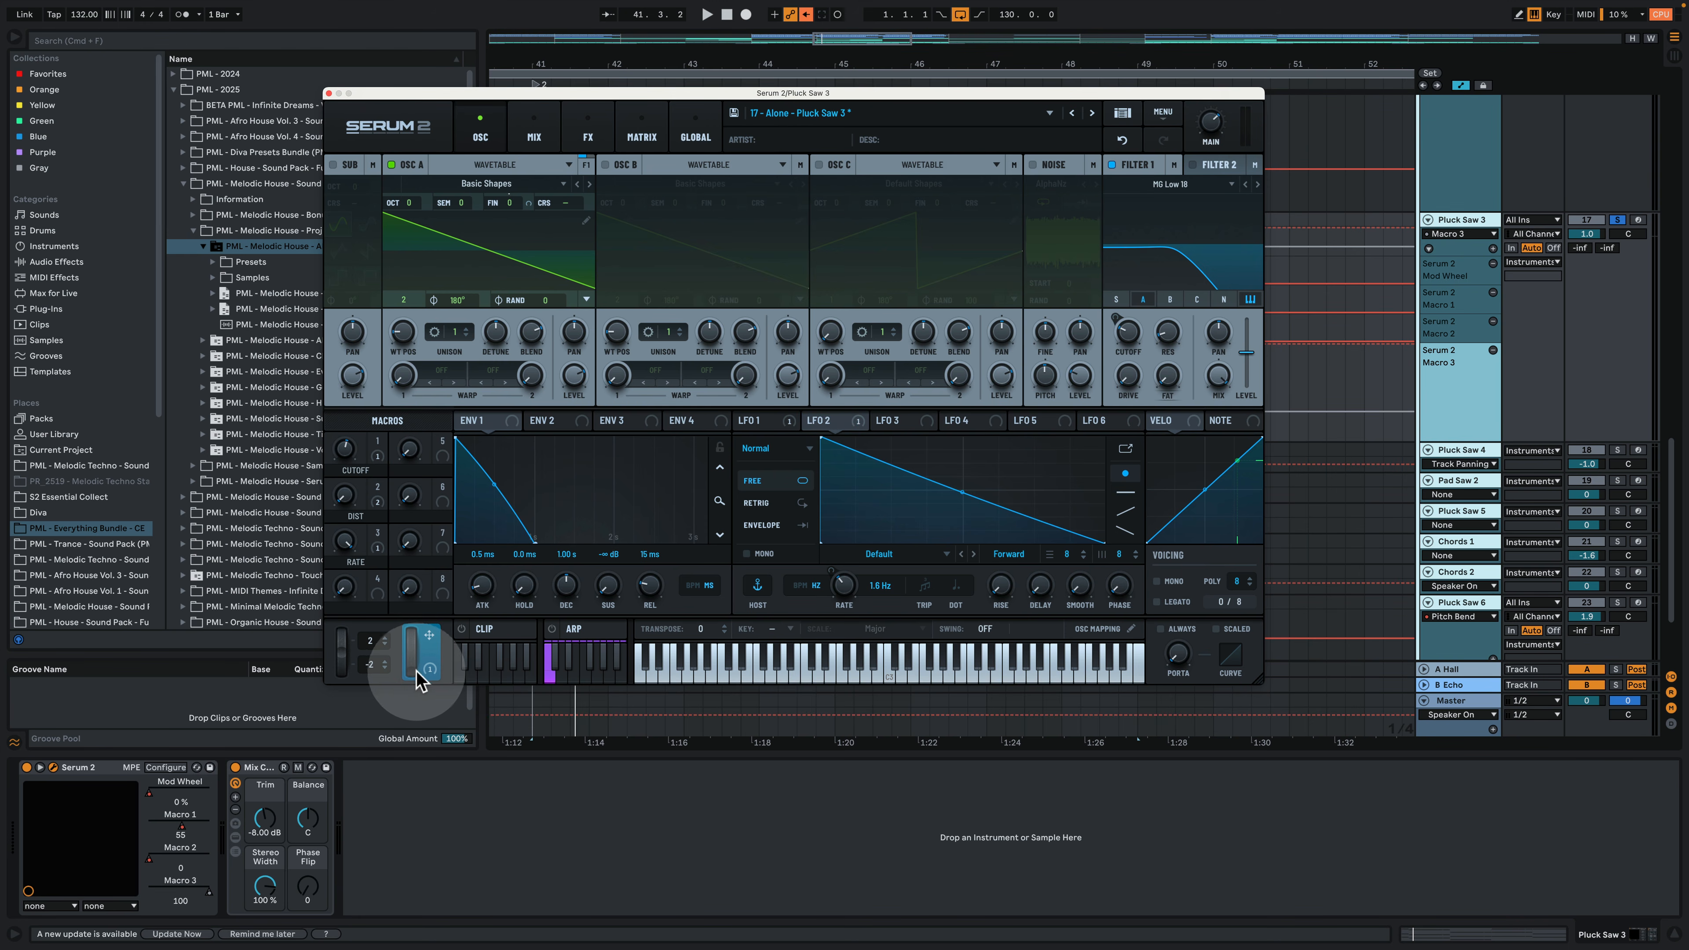
{"action": "key", "text": "space"}
{"action": "left_click_drag", "start_coordinate": [413, 675], "coordinate": [460, 558]}
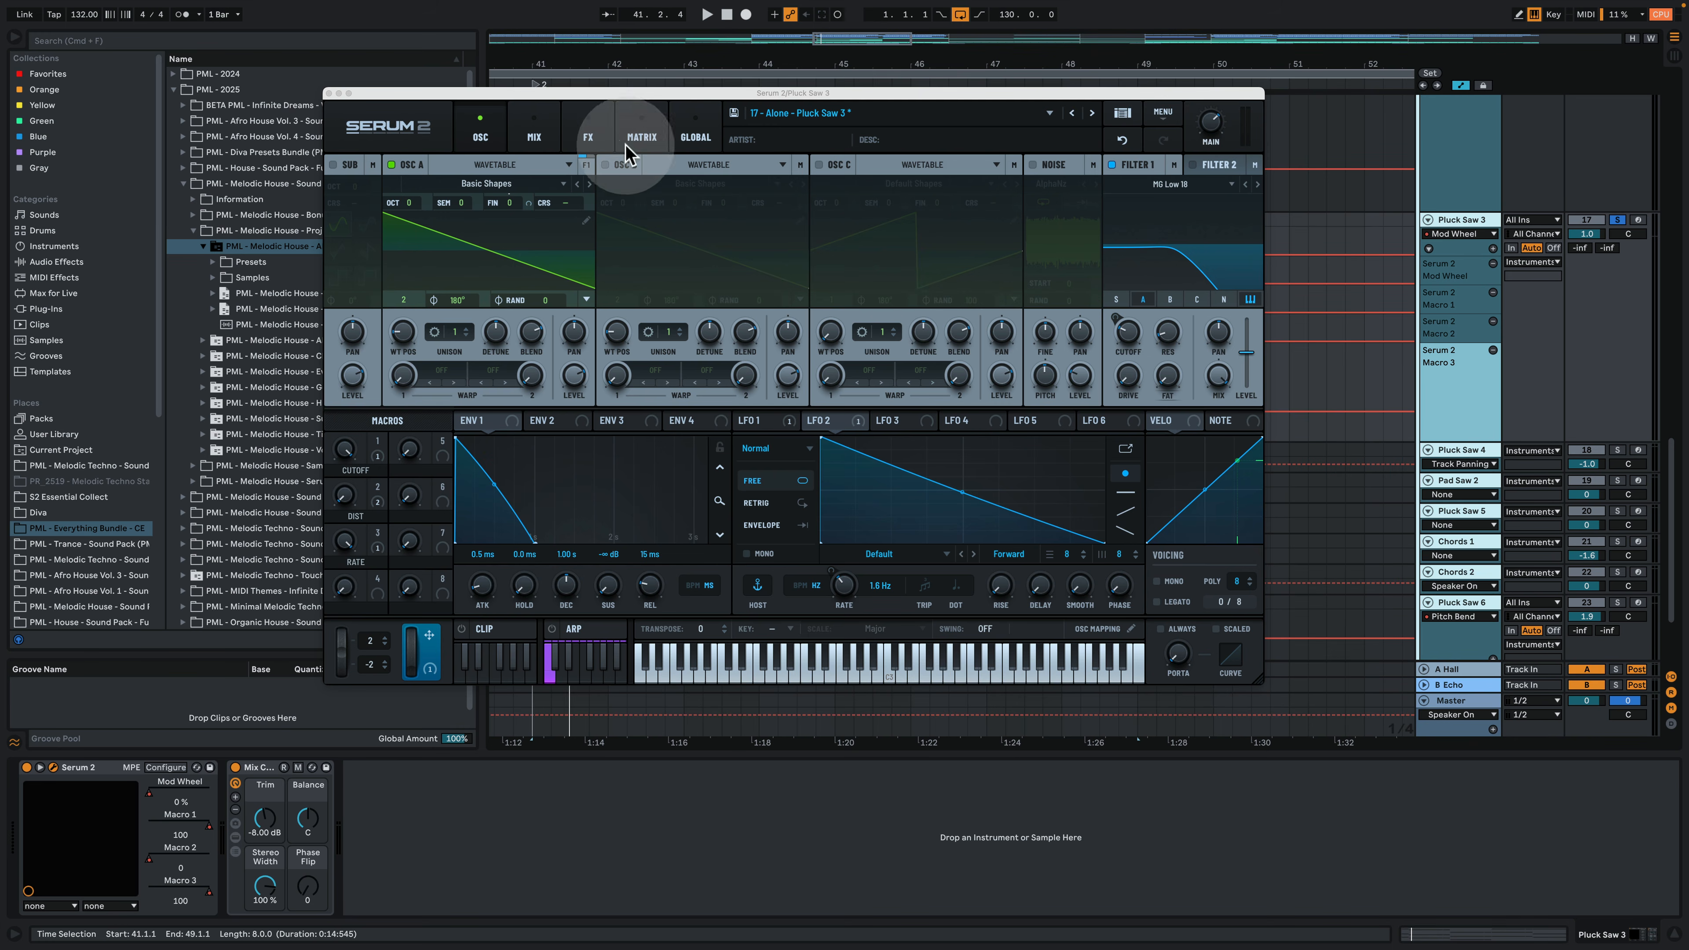
Step: Review Pluck Saw 3's mix and effects pages, Envelope 2, LFO 2 and LFO 1
{"action": "left_click", "coordinate": [534, 137]}
{"action": "left_click", "coordinate": [588, 136]}
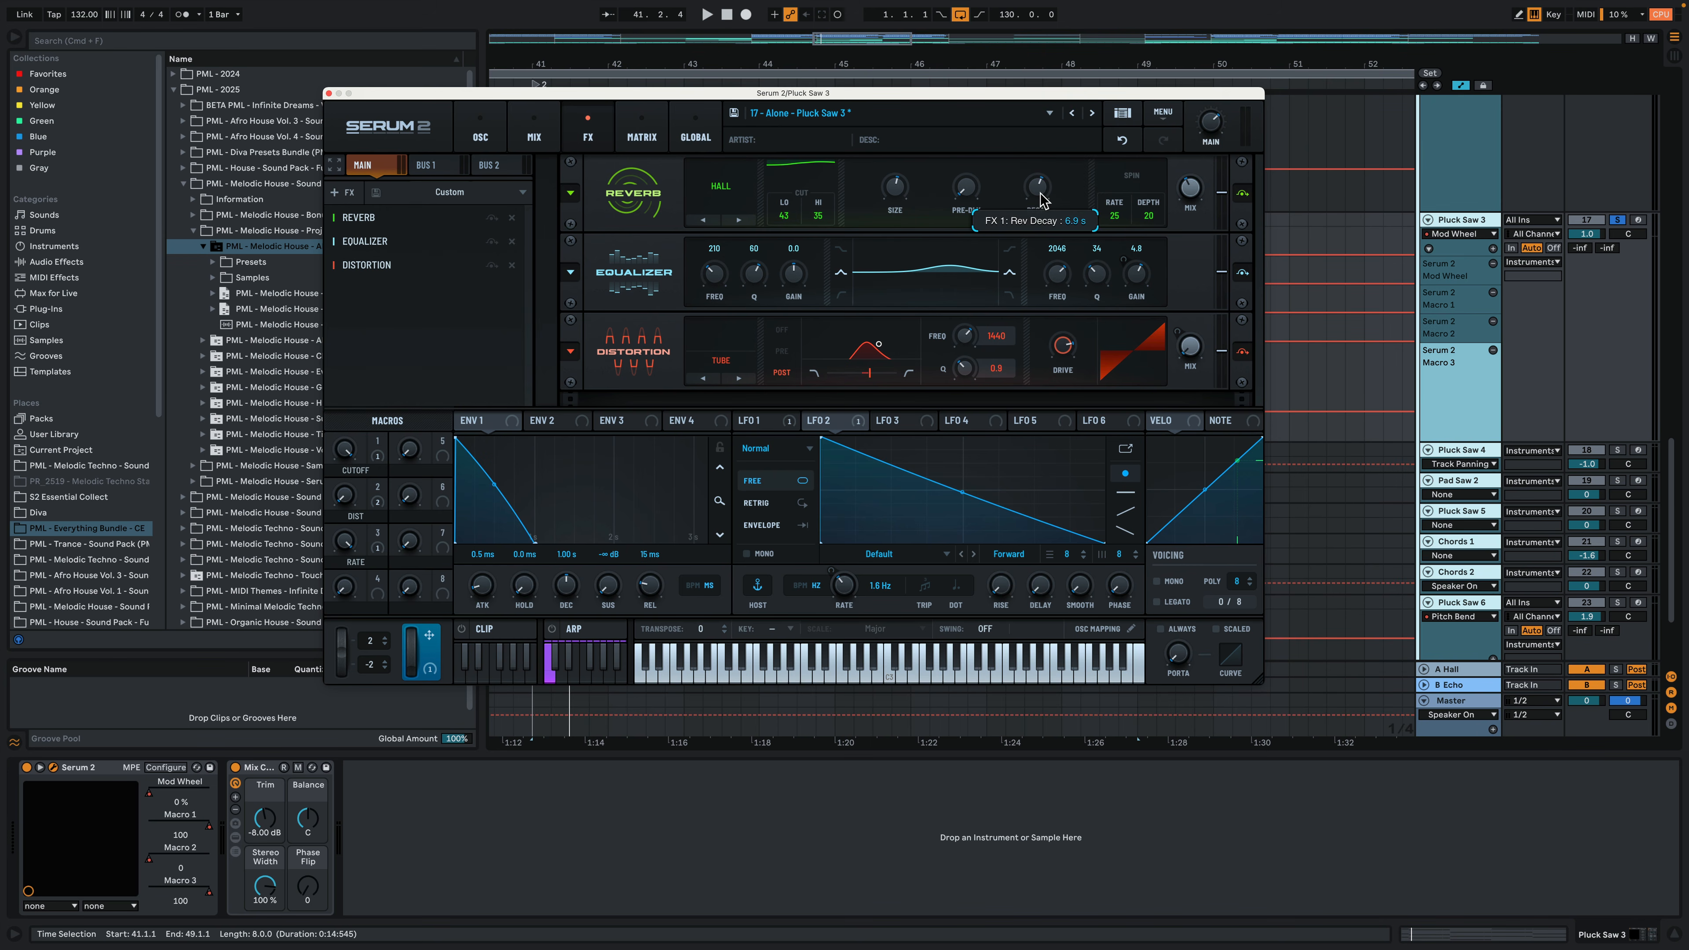
{"action": "mouse_move", "coordinate": [1203, 195]}
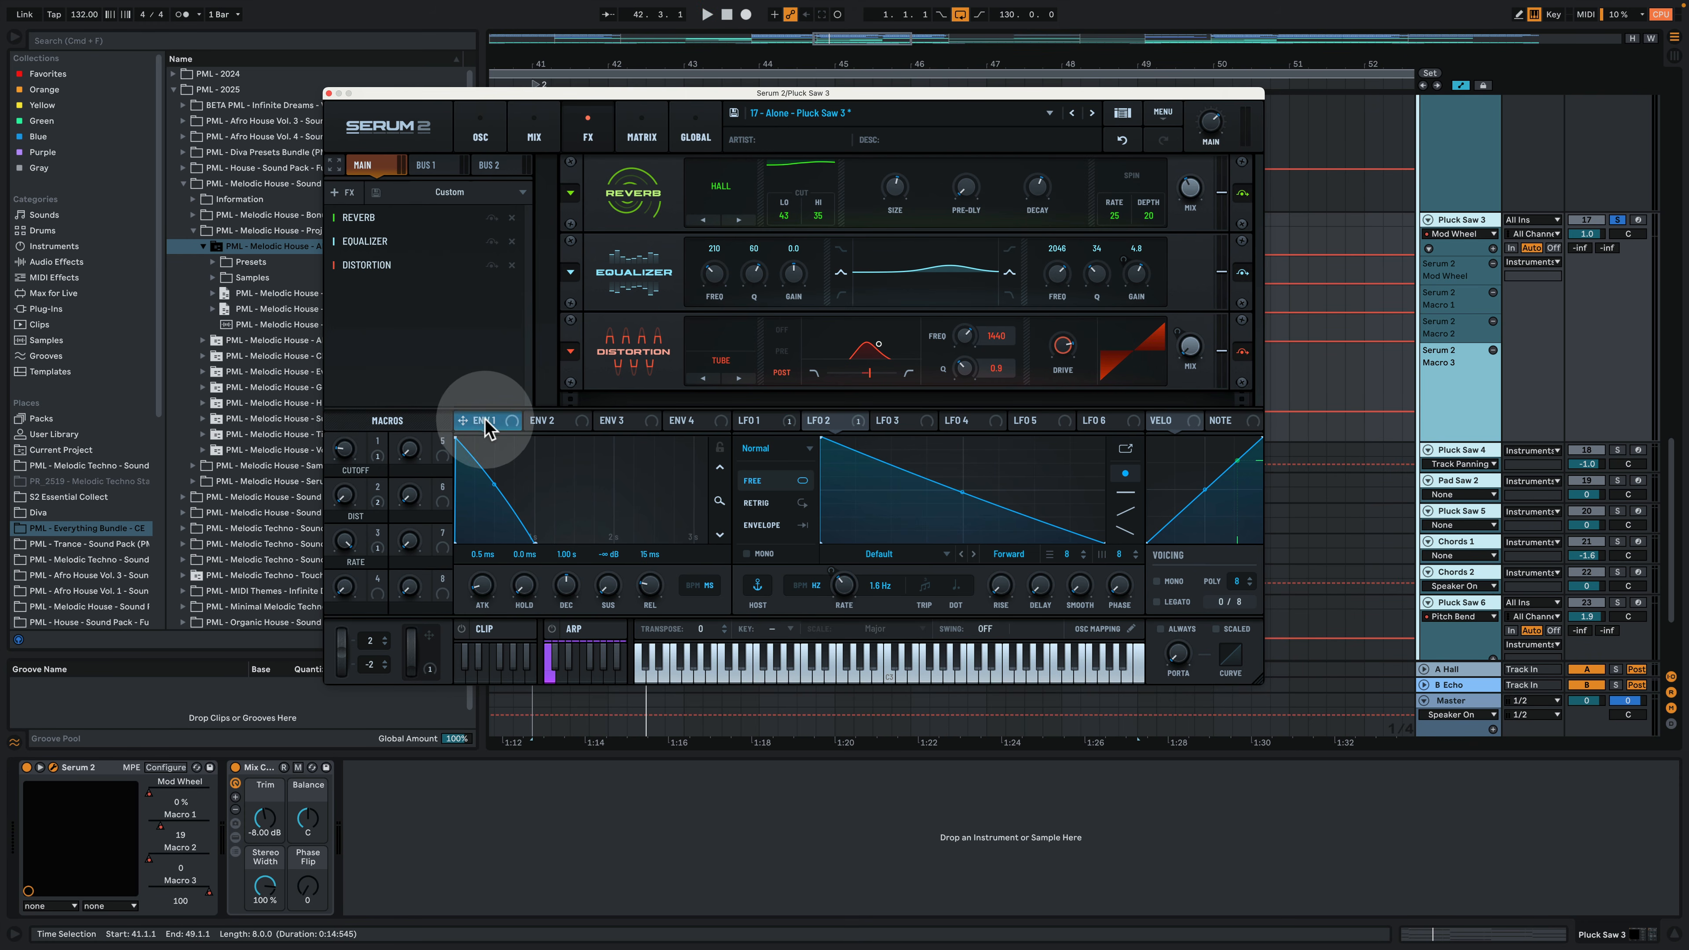
{"action": "left_click", "coordinate": [561, 430]}
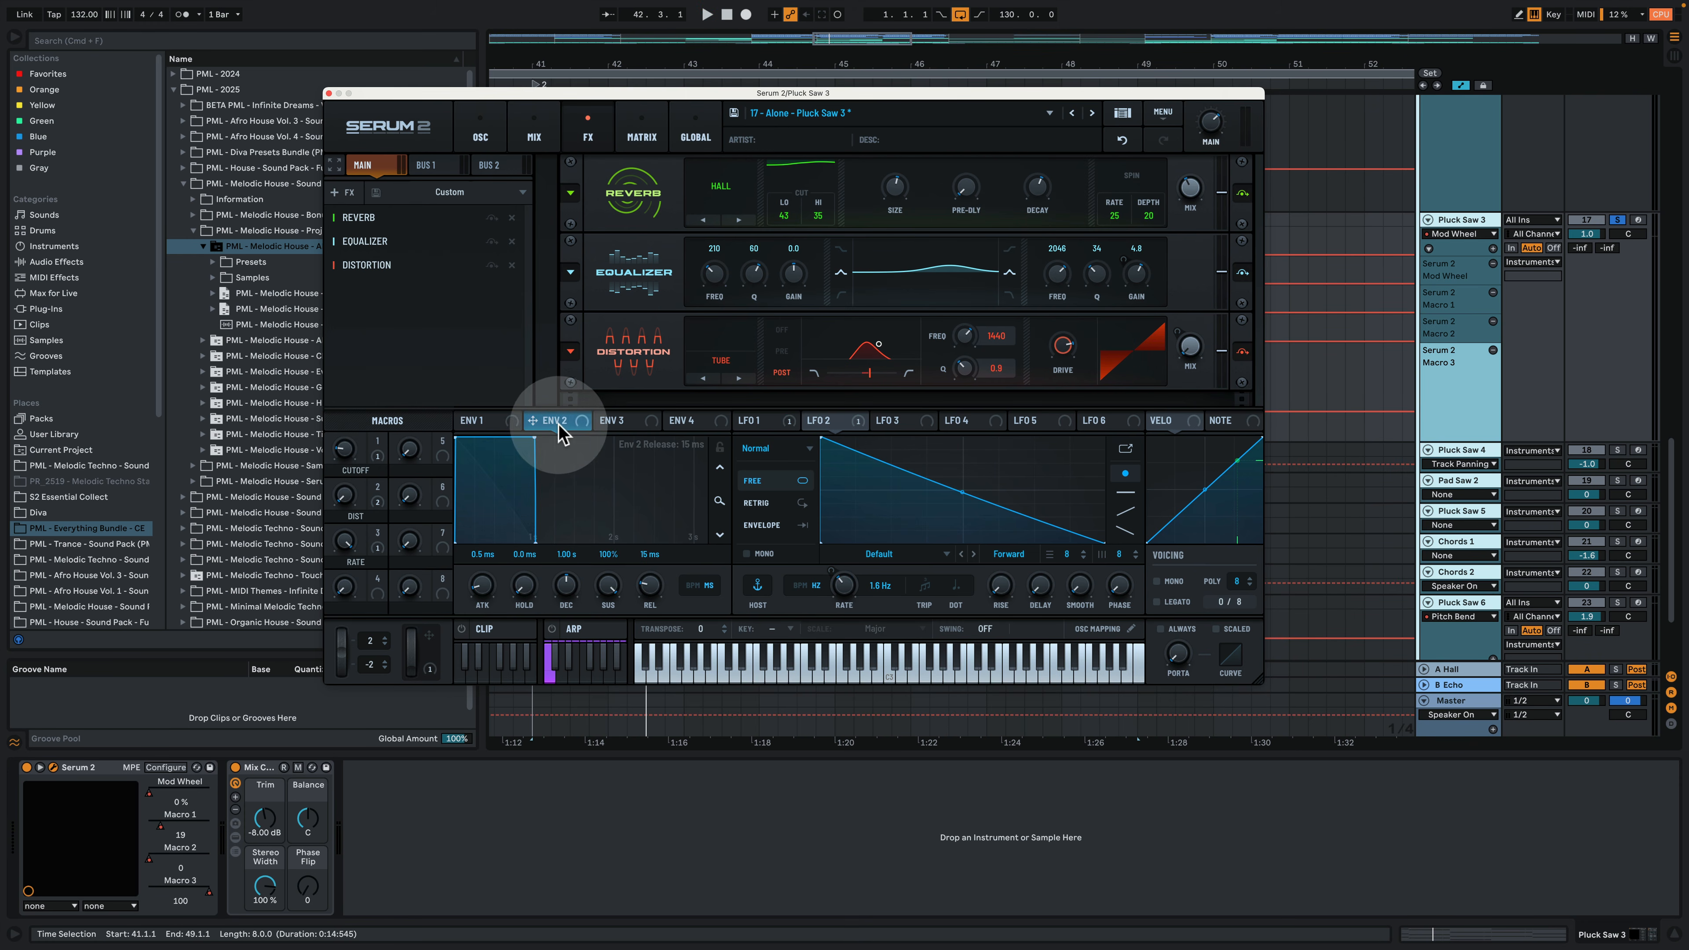
{"action": "left_click", "coordinate": [854, 431]}
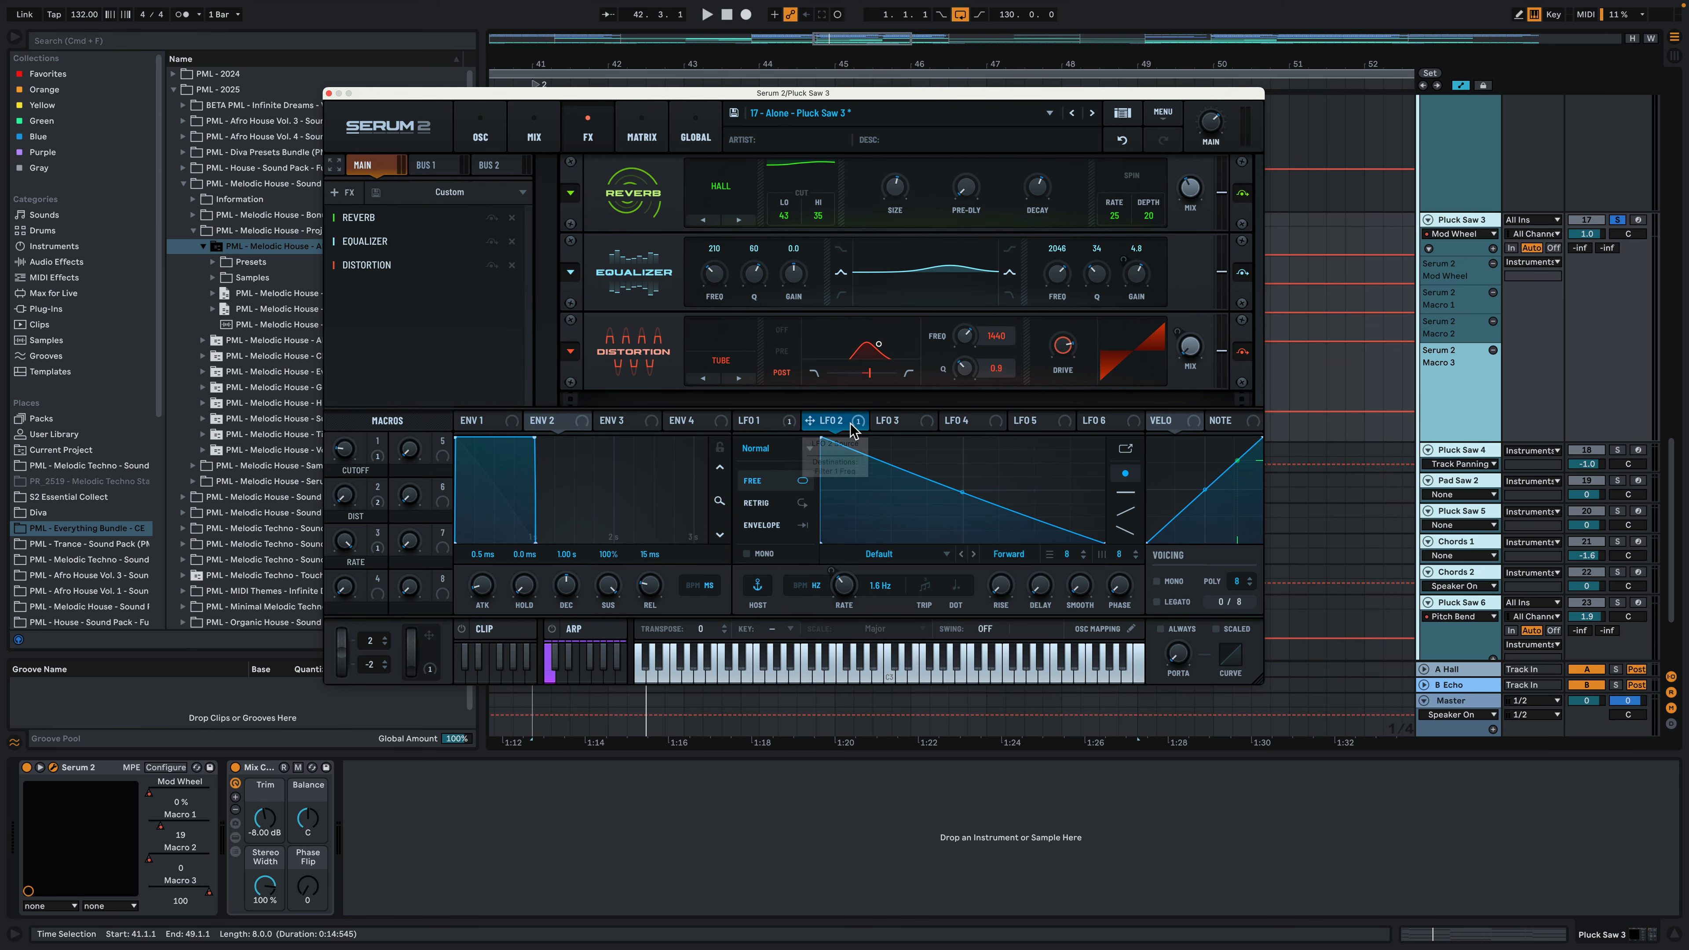
{"action": "left_click", "coordinate": [770, 421]}
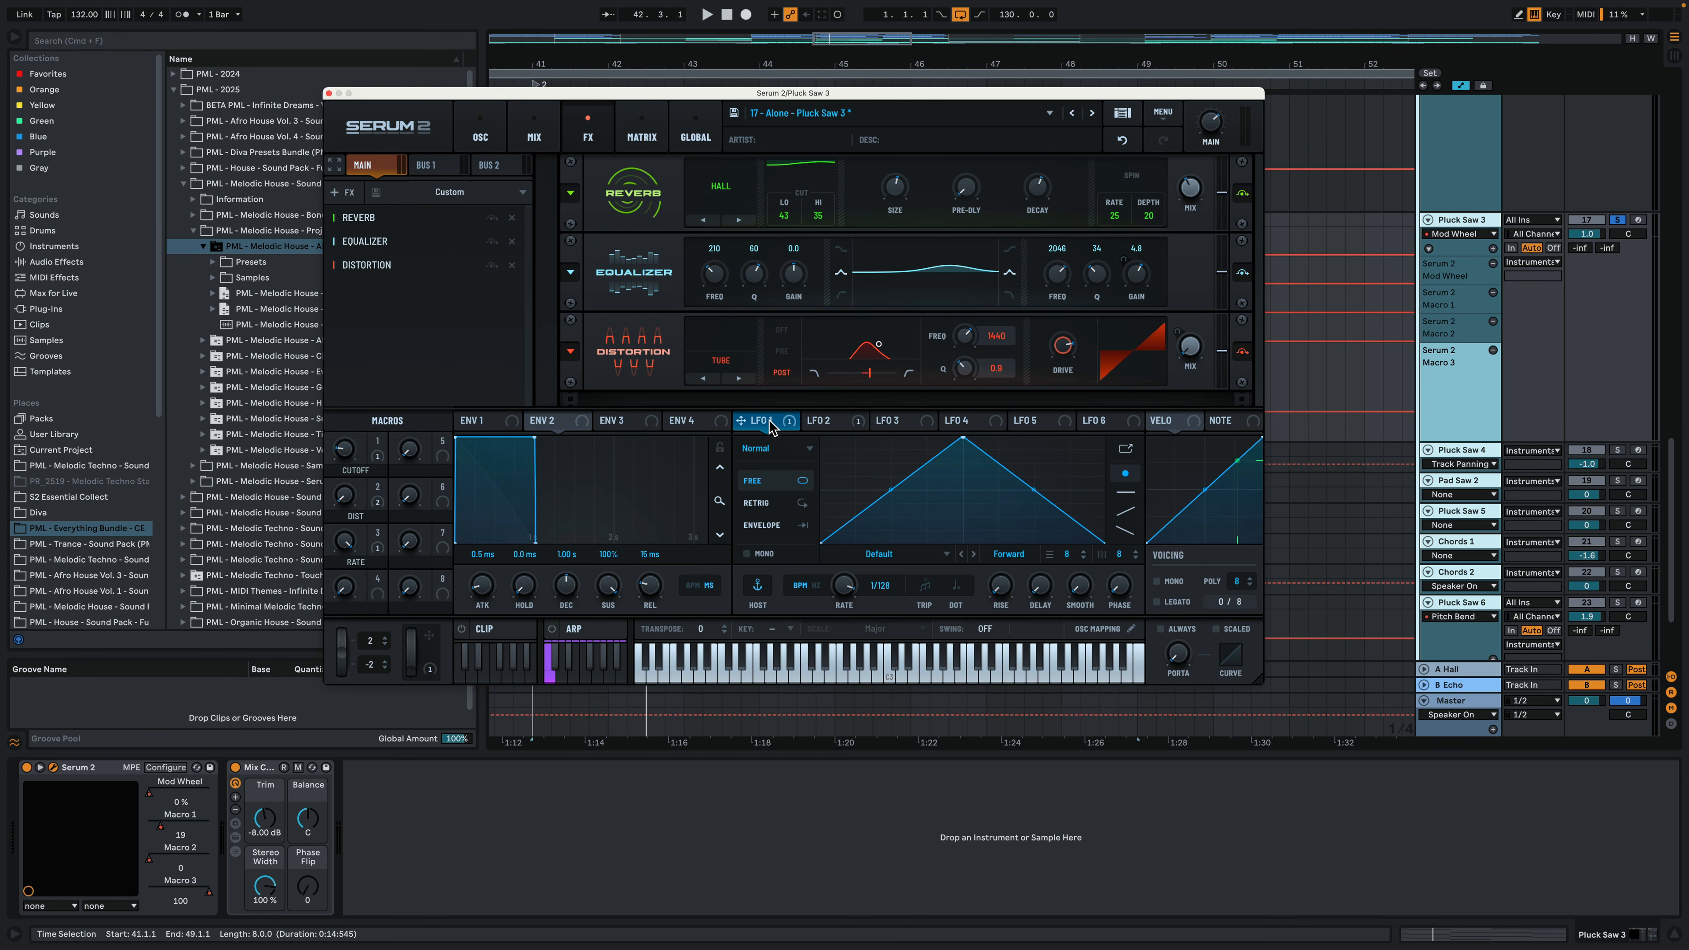
Step: Check the modulation matrix and the LFO 1 modulation on oscillator A's fine tuning, and play the part
{"action": "left_click", "coordinate": [520, 130]}
{"action": "left_click", "coordinate": [641, 135]}
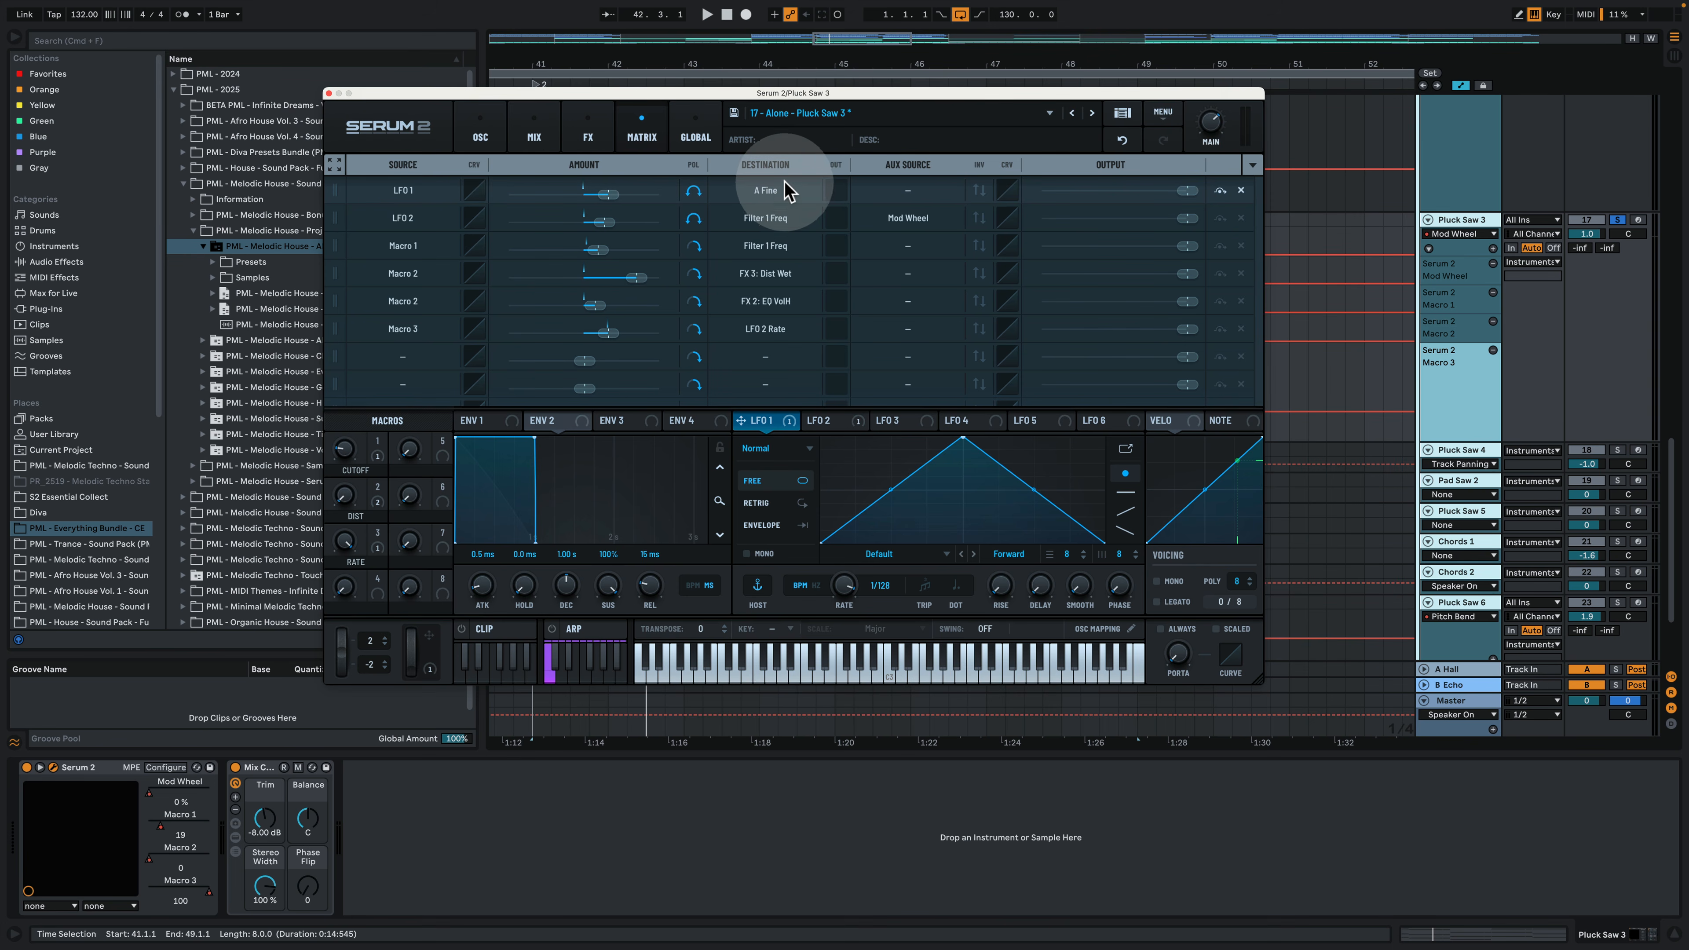
{"action": "left_click", "coordinate": [480, 133]}
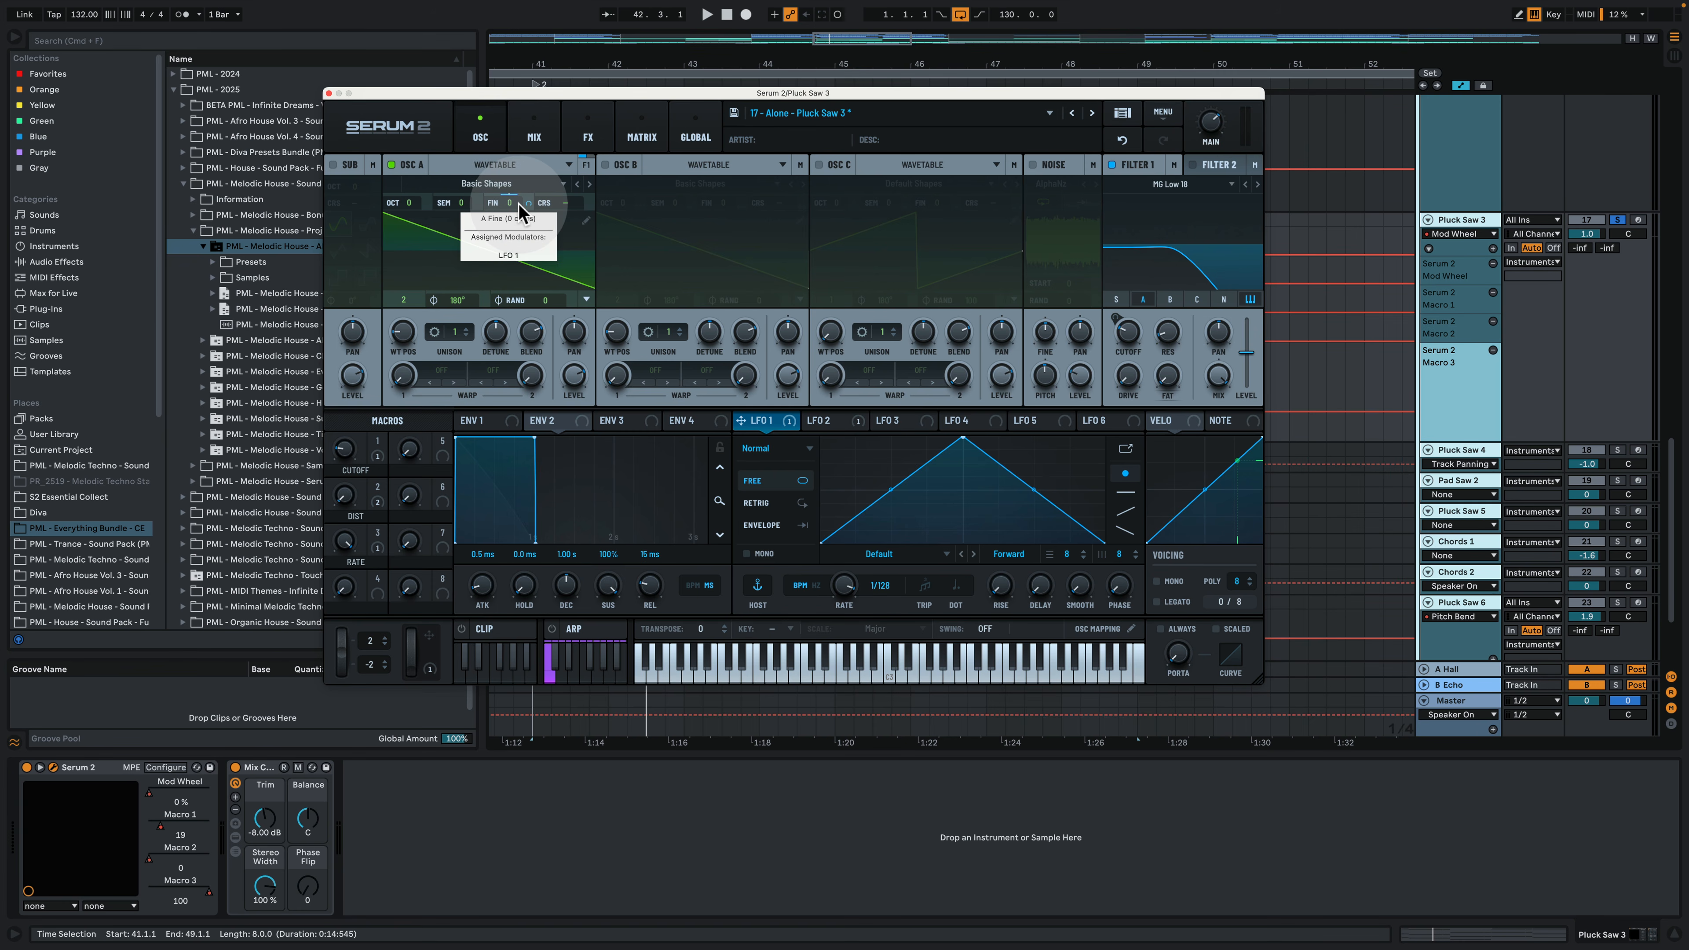
{"action": "key", "text": "space"}
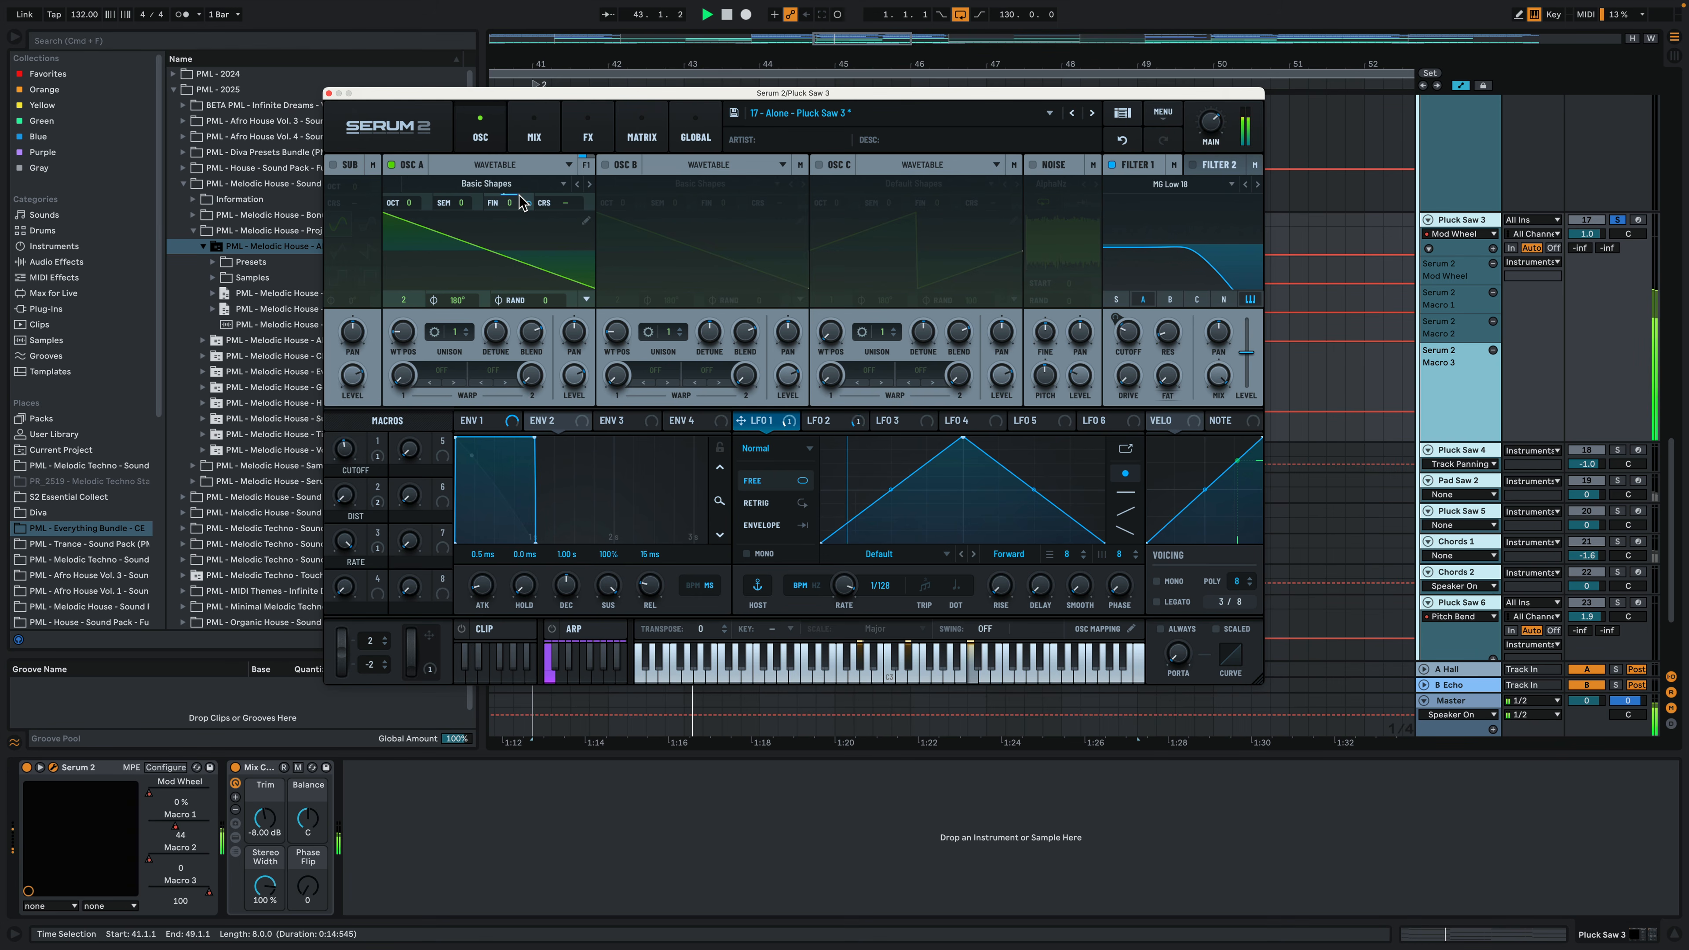
Step: Close the synth window, inspect the notes in the Pluck Saw 3 clip, and return to its device view
{"action": "left_click", "coordinate": [352, 91]}
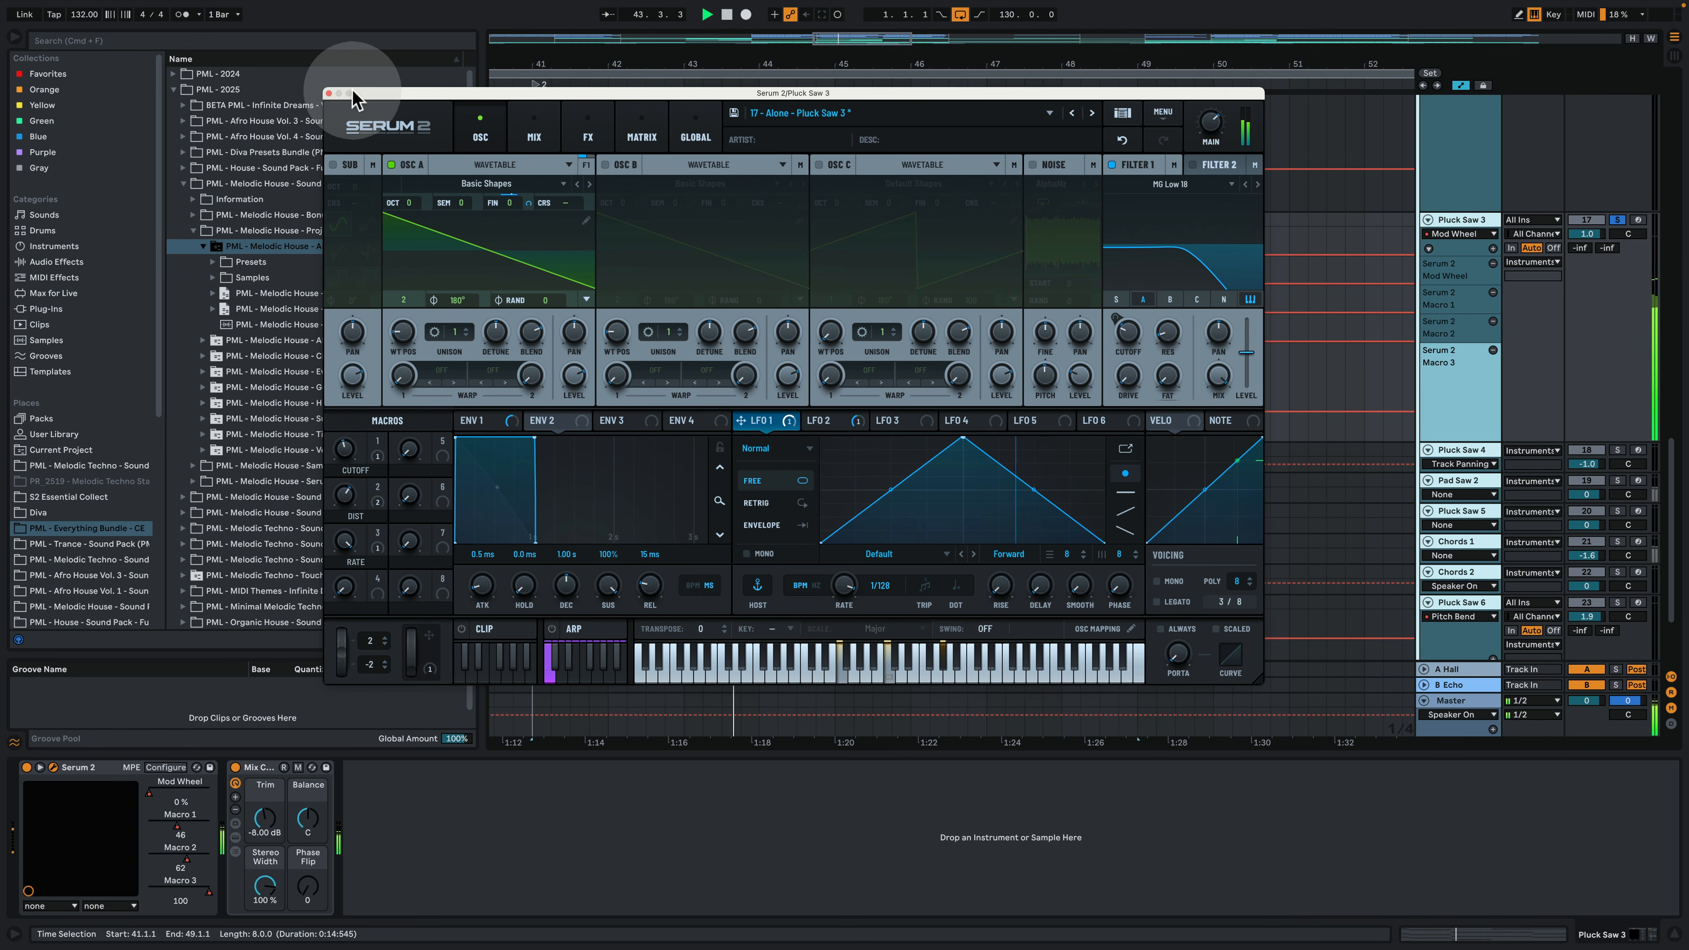
{"action": "left_click", "coordinate": [329, 93]}
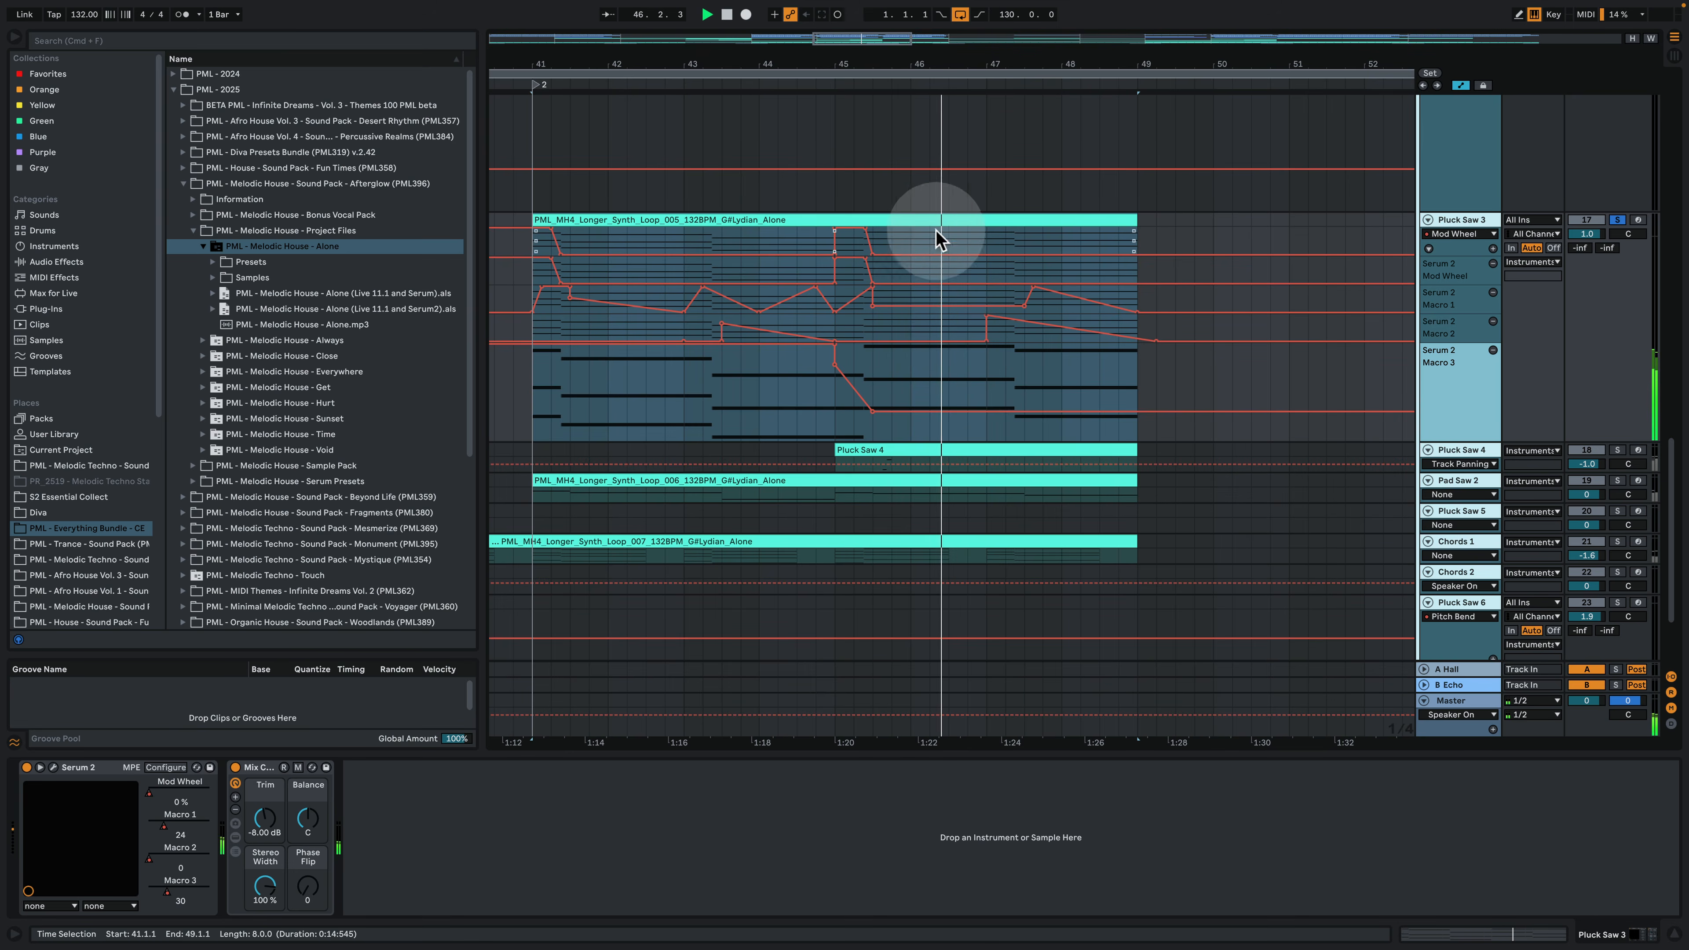
{"action": "double_click", "coordinate": [902, 216]}
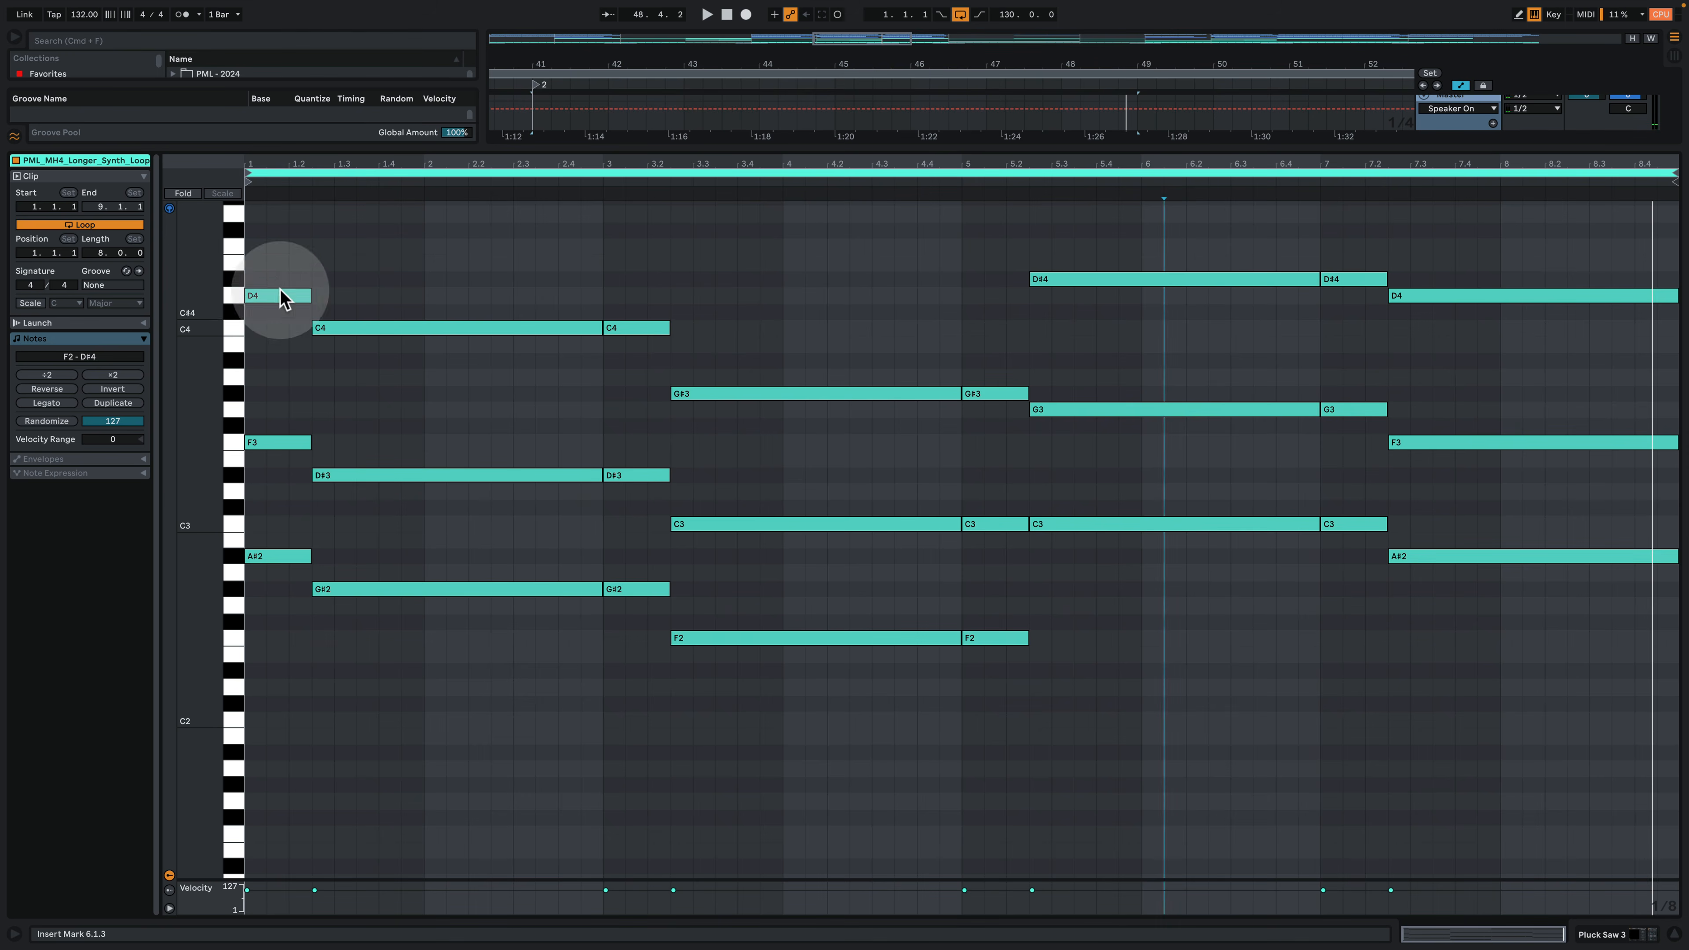
{"action": "left_click", "coordinate": [1622, 935]}
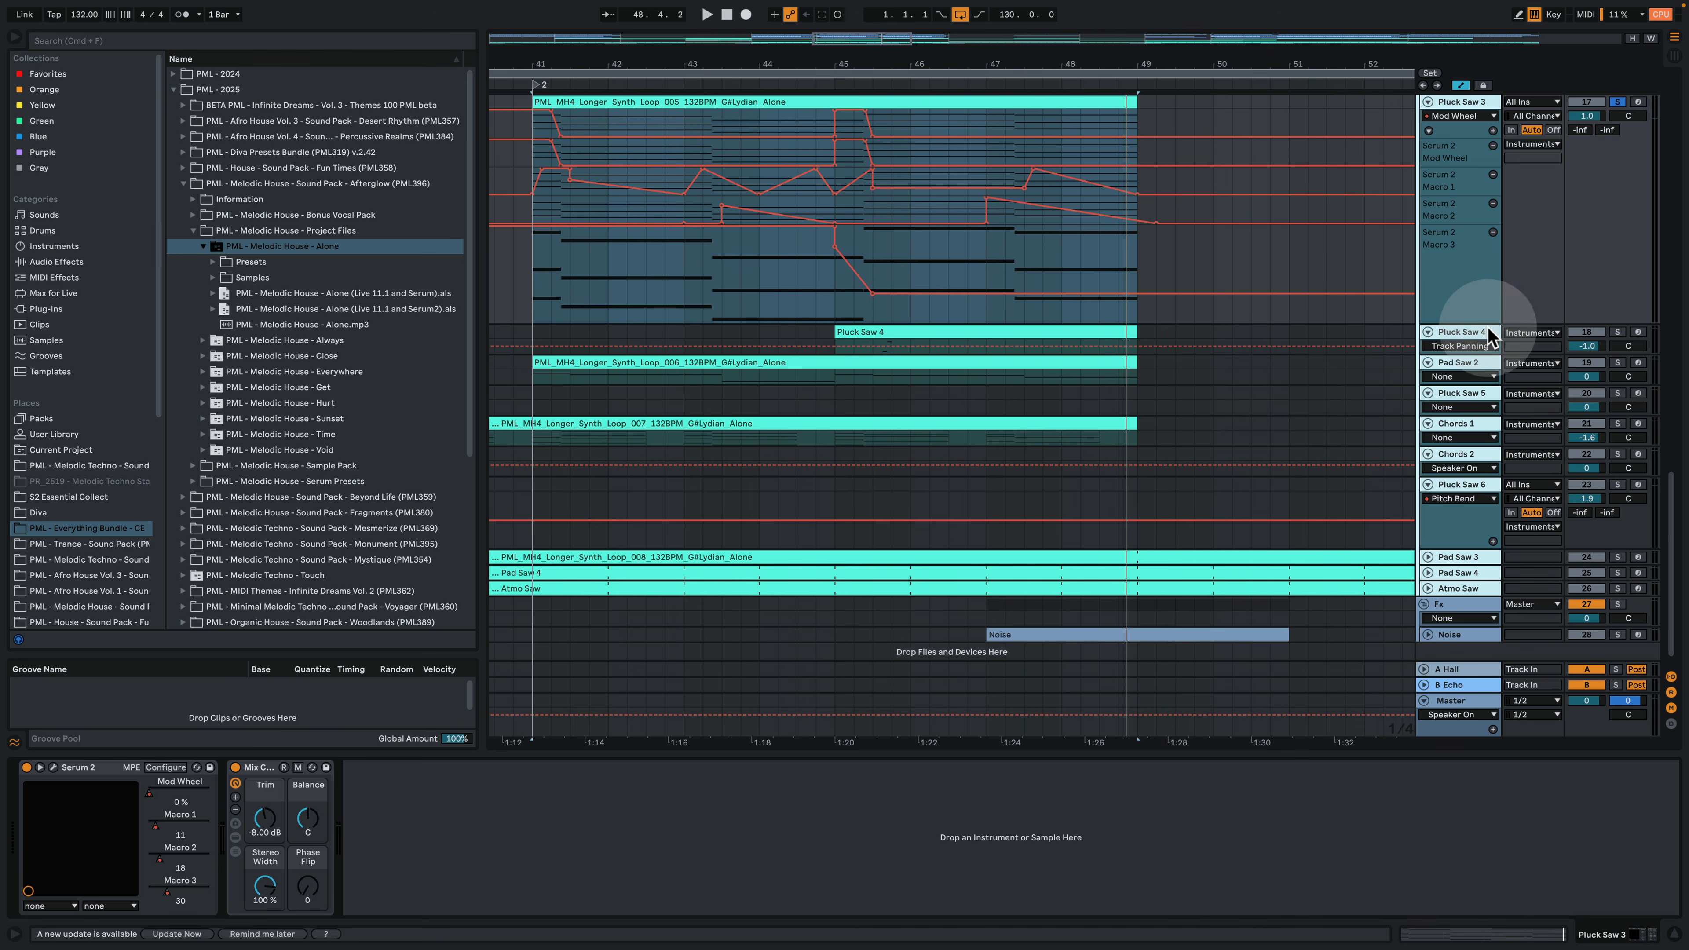
Step: Select the Pluck Saw 4 track and enlarge its height in the arrangement to show its clip's notes
{"action": "left_click", "coordinate": [1487, 332]}
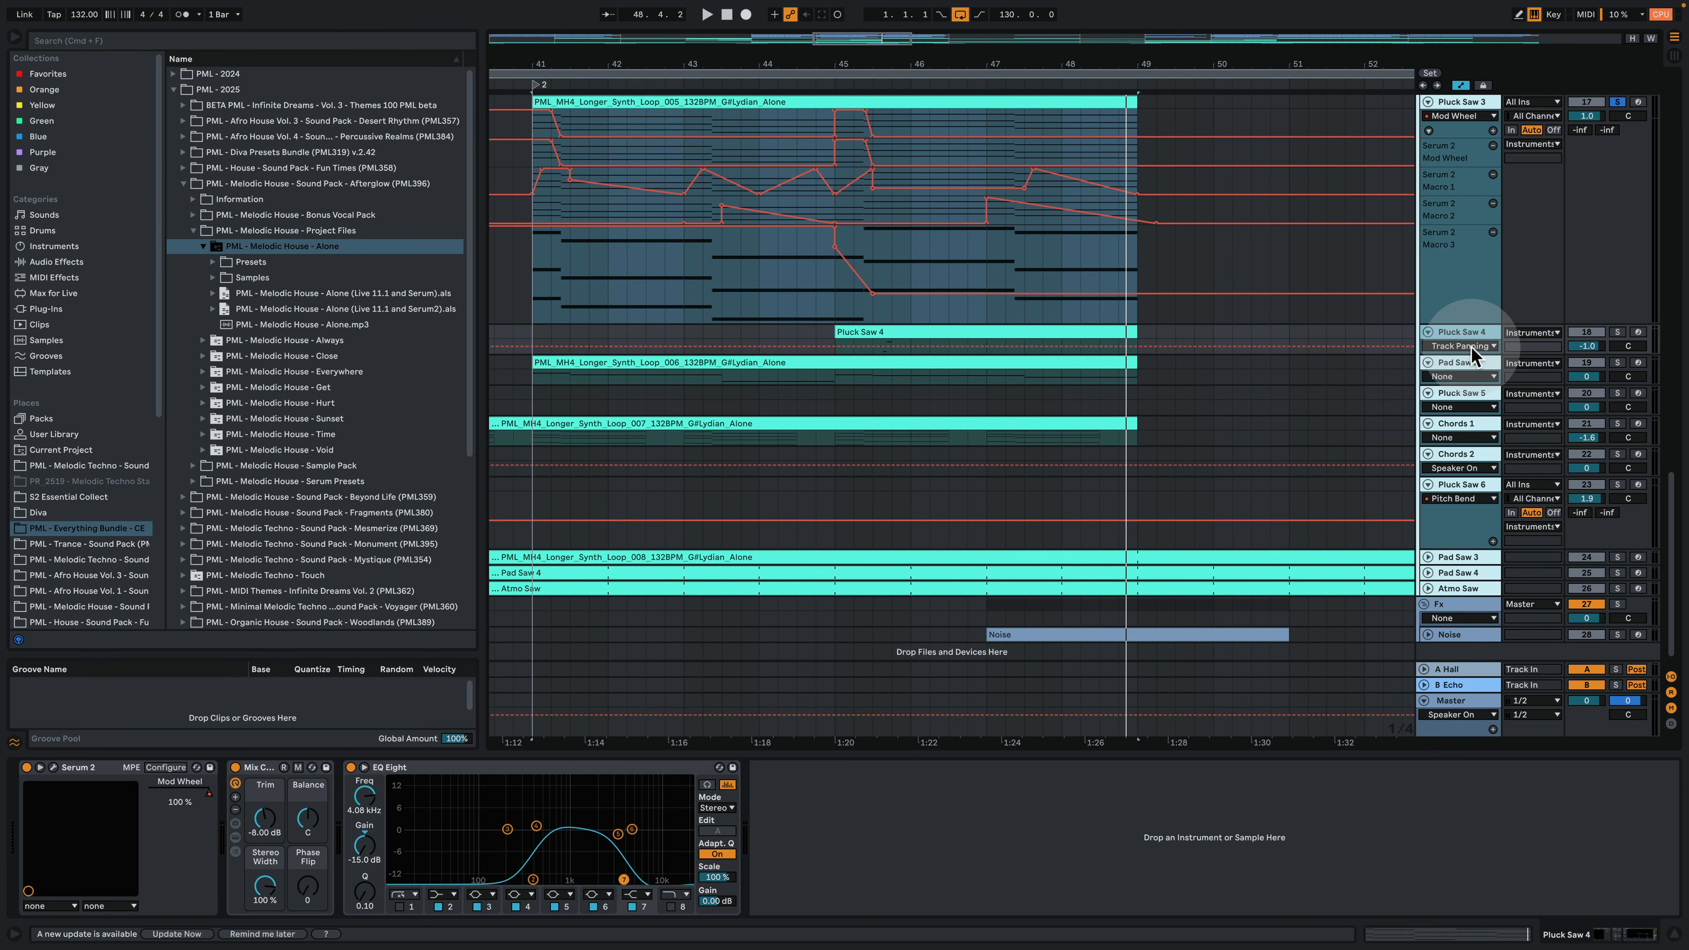
{"action": "left_click_drag", "start_coordinate": [1472, 356], "coordinate": [1471, 440]}
{"action": "left_click", "coordinate": [931, 353]}
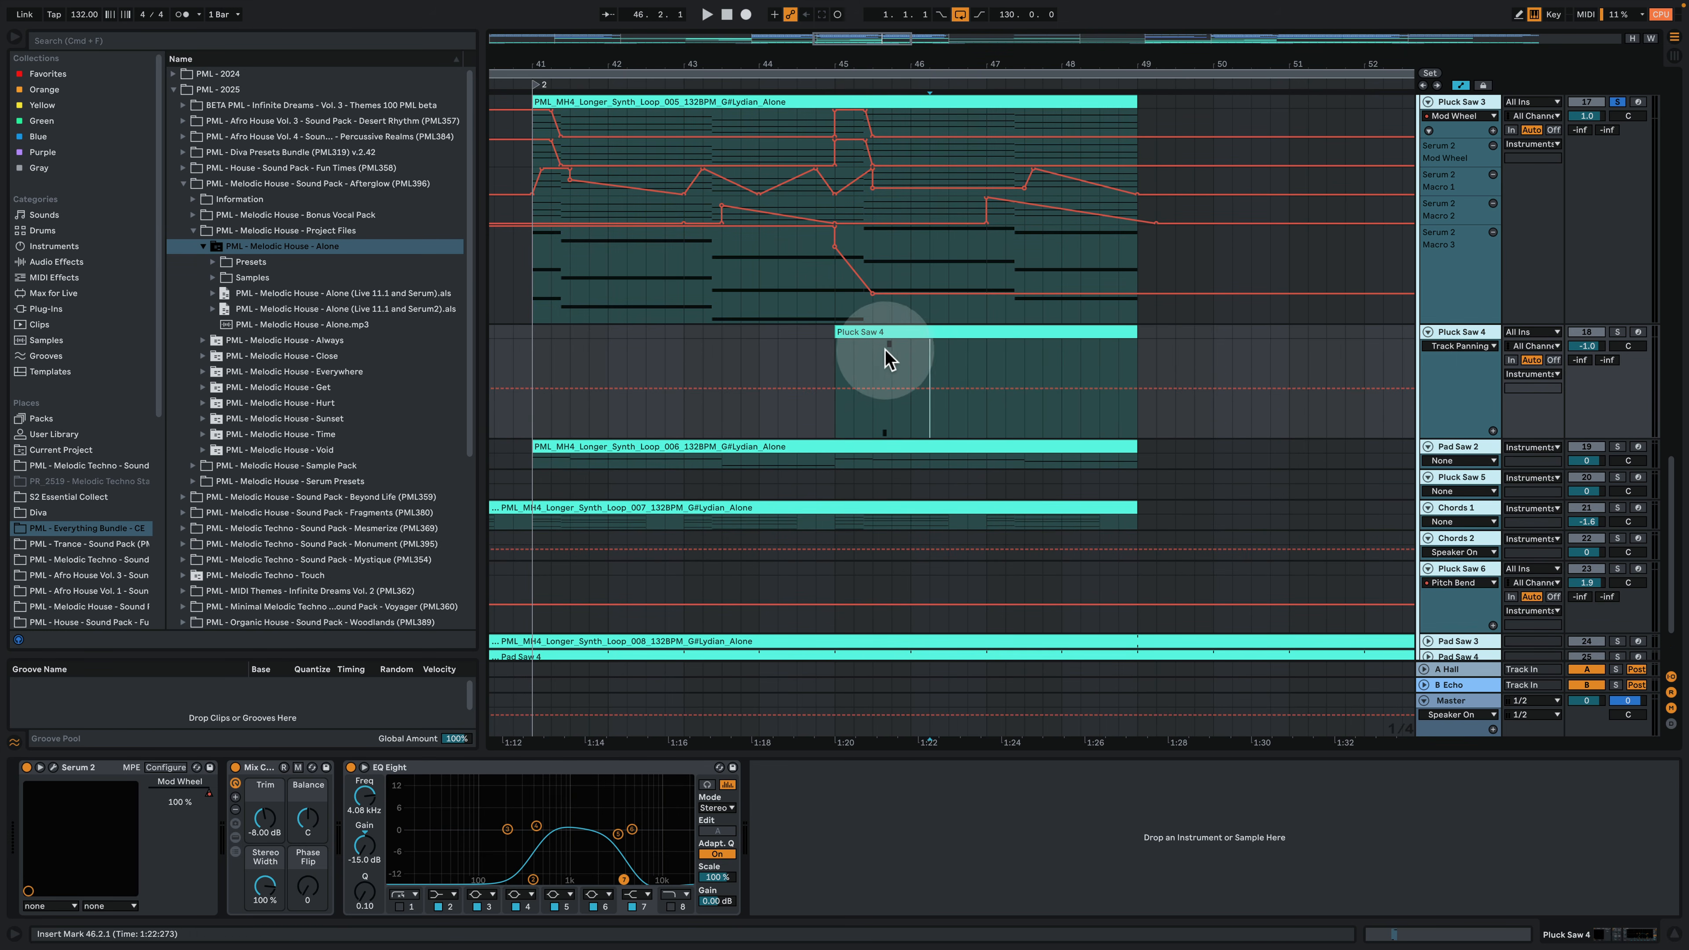
{"action": "left_click", "coordinate": [890, 359]}
Step: Solo Pluck Saw 4 and play its clip, alone and then from bar 45 together with the soloed Pluck Saw 3
{"action": "left_click", "coordinate": [1620, 343]}
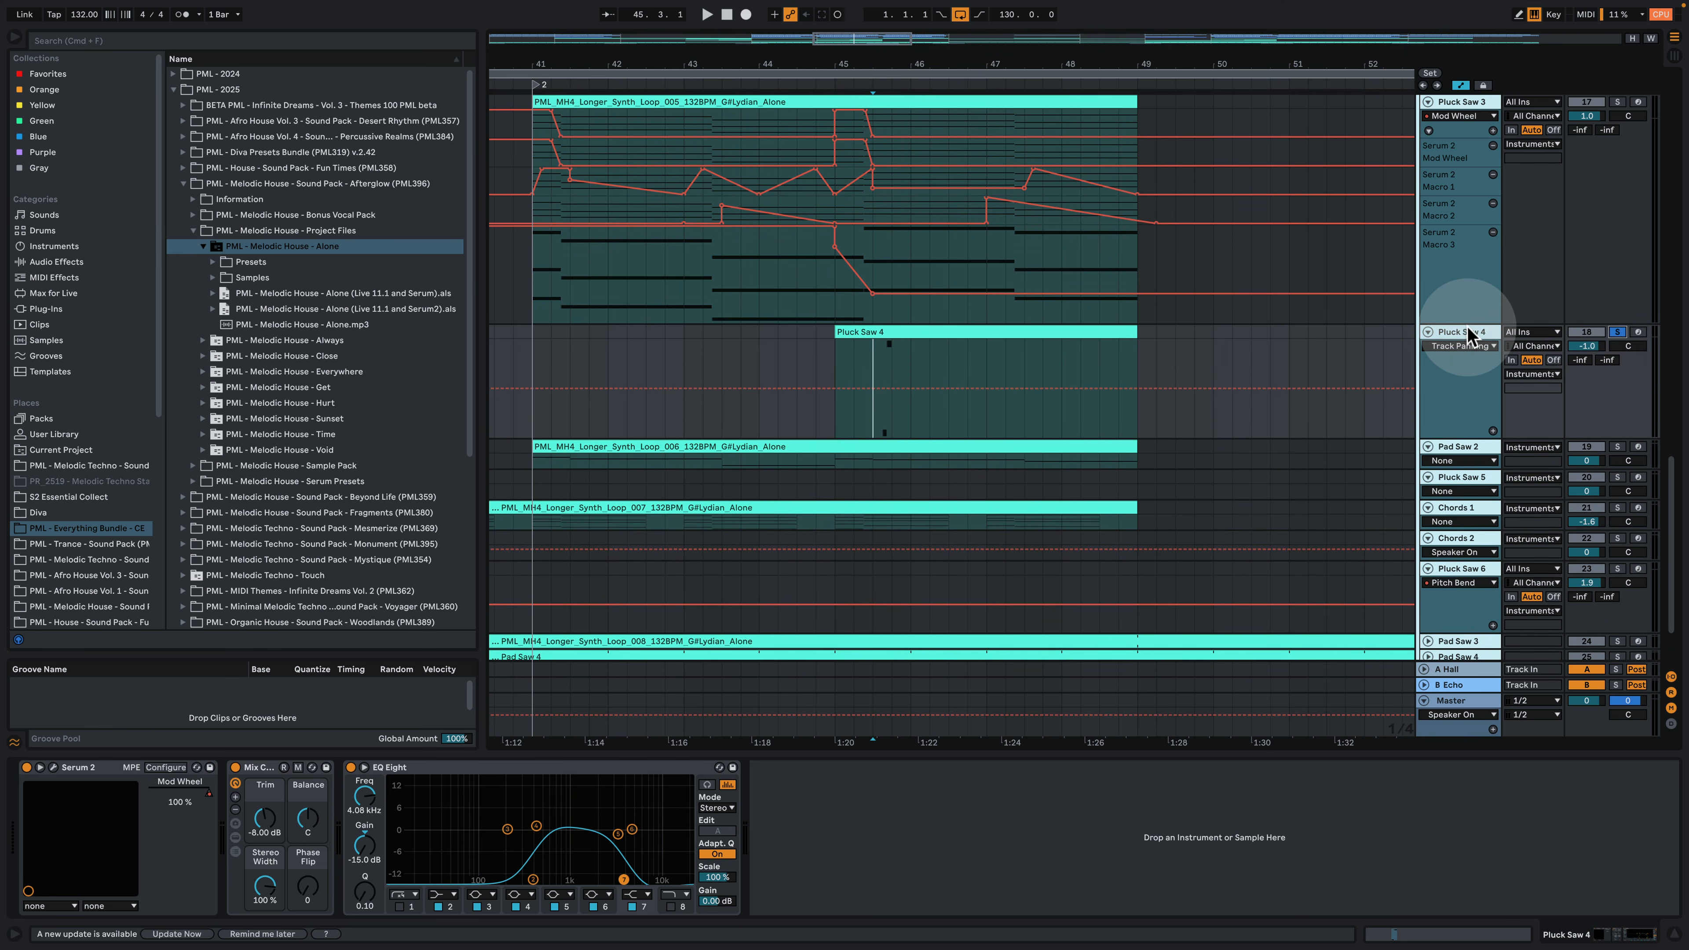
{"action": "left_click", "coordinate": [879, 365]}
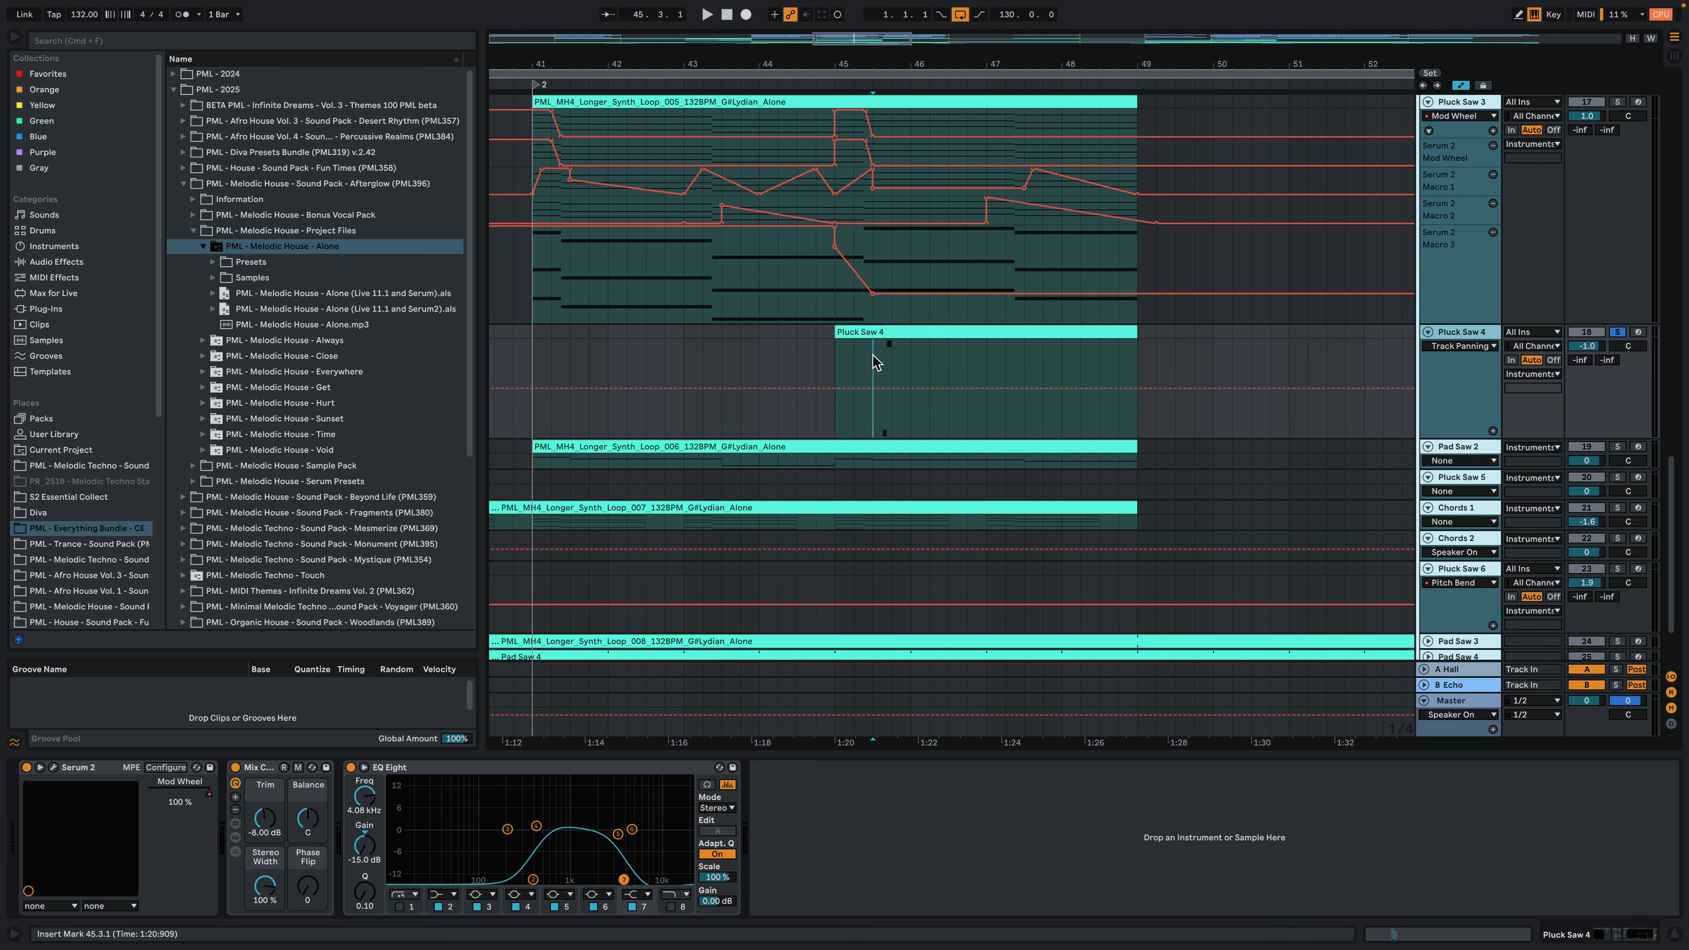
{"action": "key", "text": "space"}
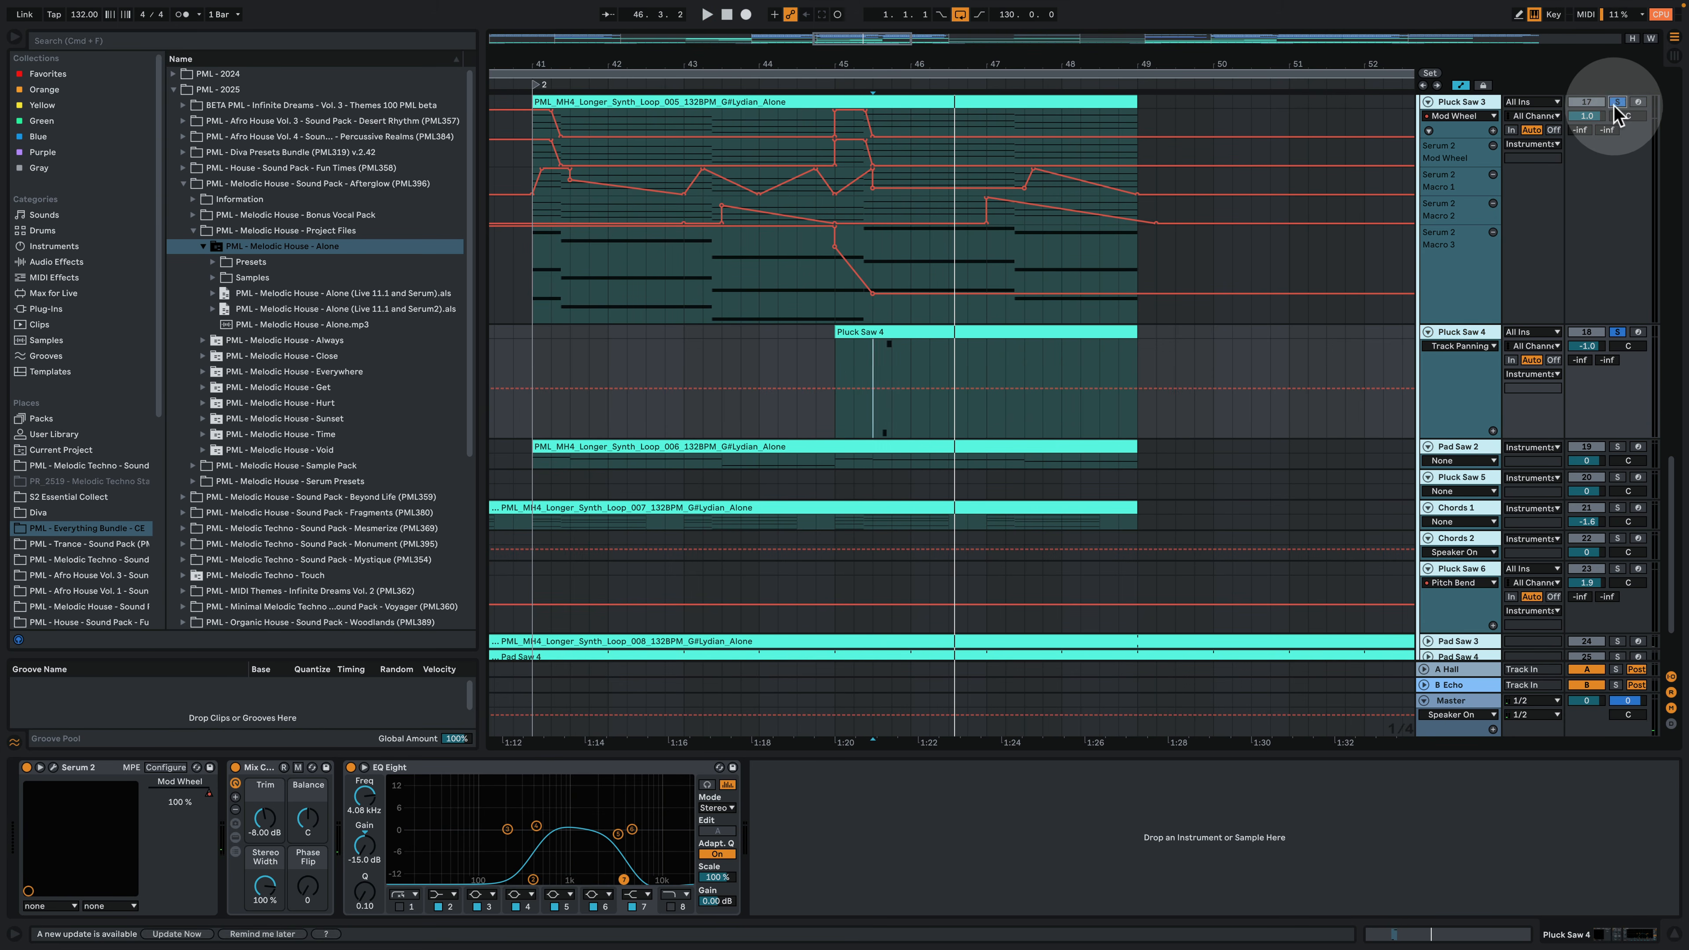
{"action": "left_click", "coordinate": [841, 370]}
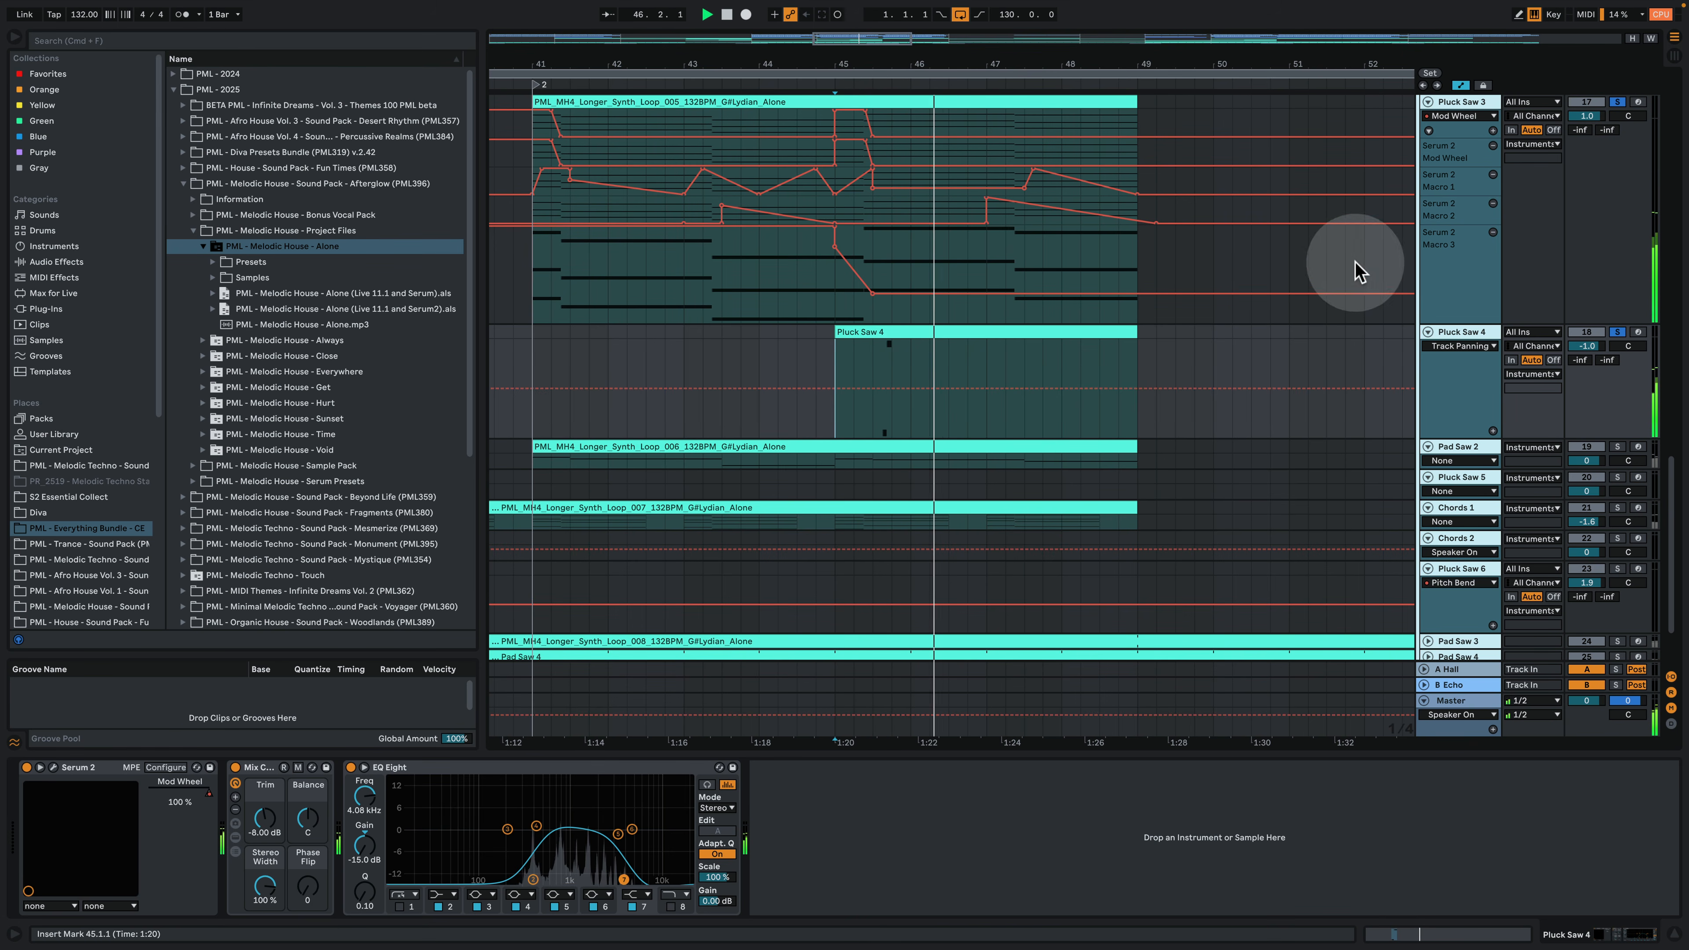
Step: Open Pluck Saw 4's Serum 2 window, reposition it and show Envelope 1
{"action": "left_click", "coordinate": [55, 768]}
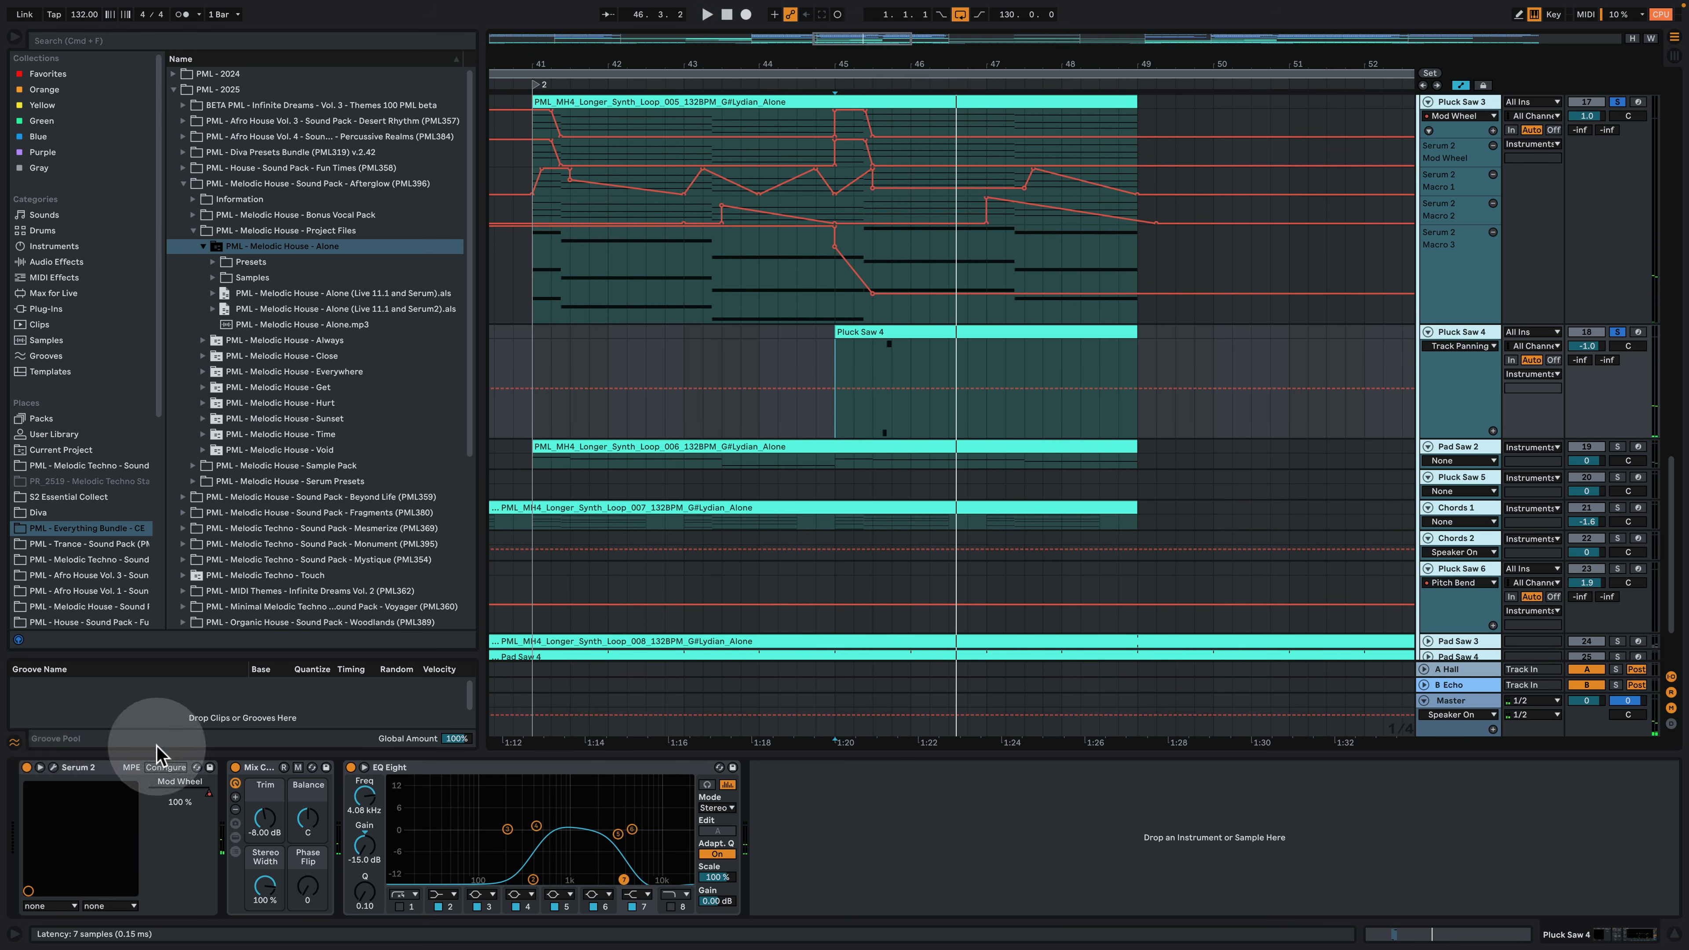
{"action": "left_click_drag", "start_coordinate": [390, 87], "coordinate": [543, 117]}
{"action": "left_click", "coordinate": [489, 444]}
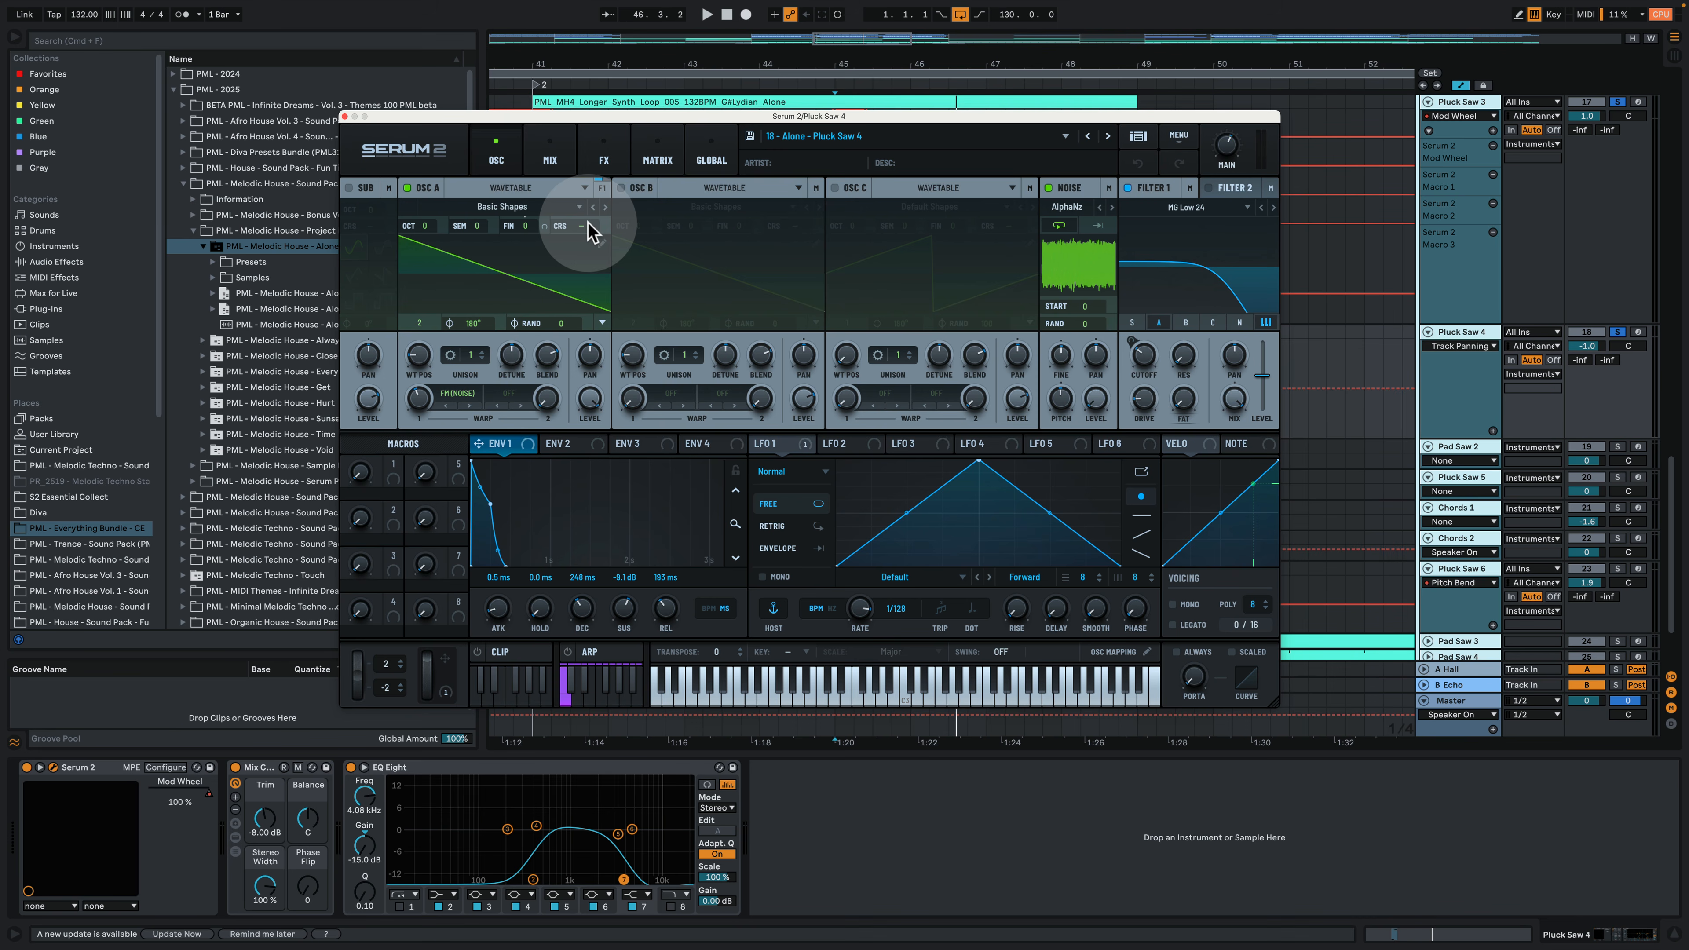
Step: Play Pluck Saw 4 while reviewing its delay, reverb and distortion effects, and nudge the reverb decay
{"action": "left_click", "coordinate": [597, 172]}
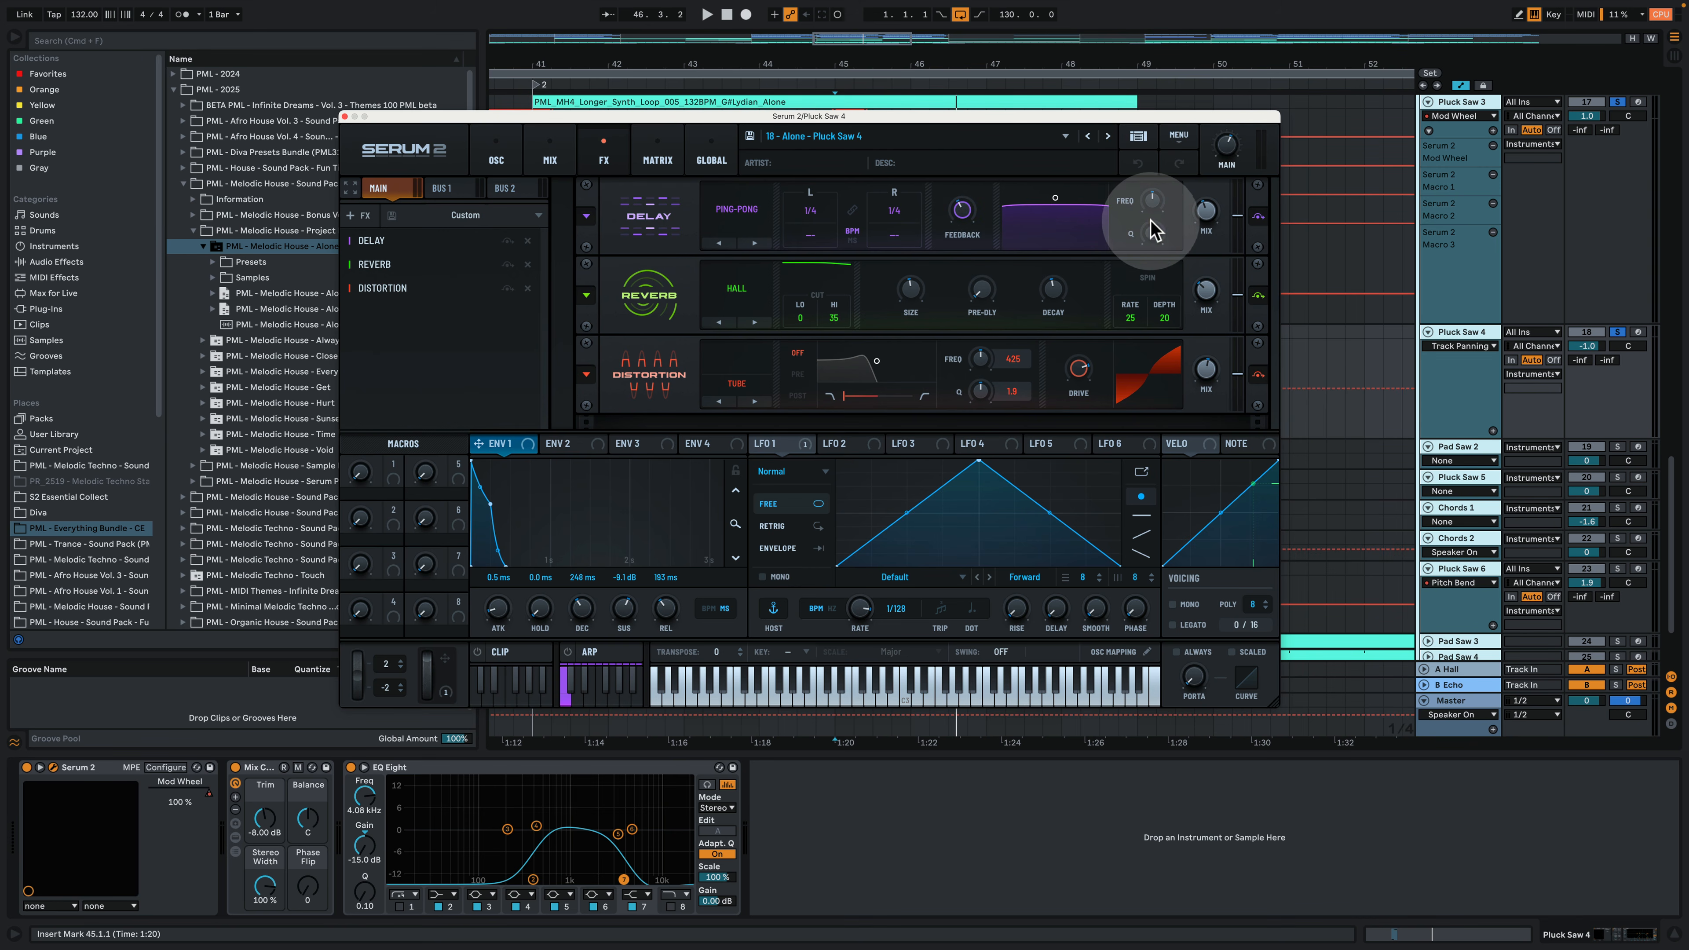
{"action": "key", "text": "space"}
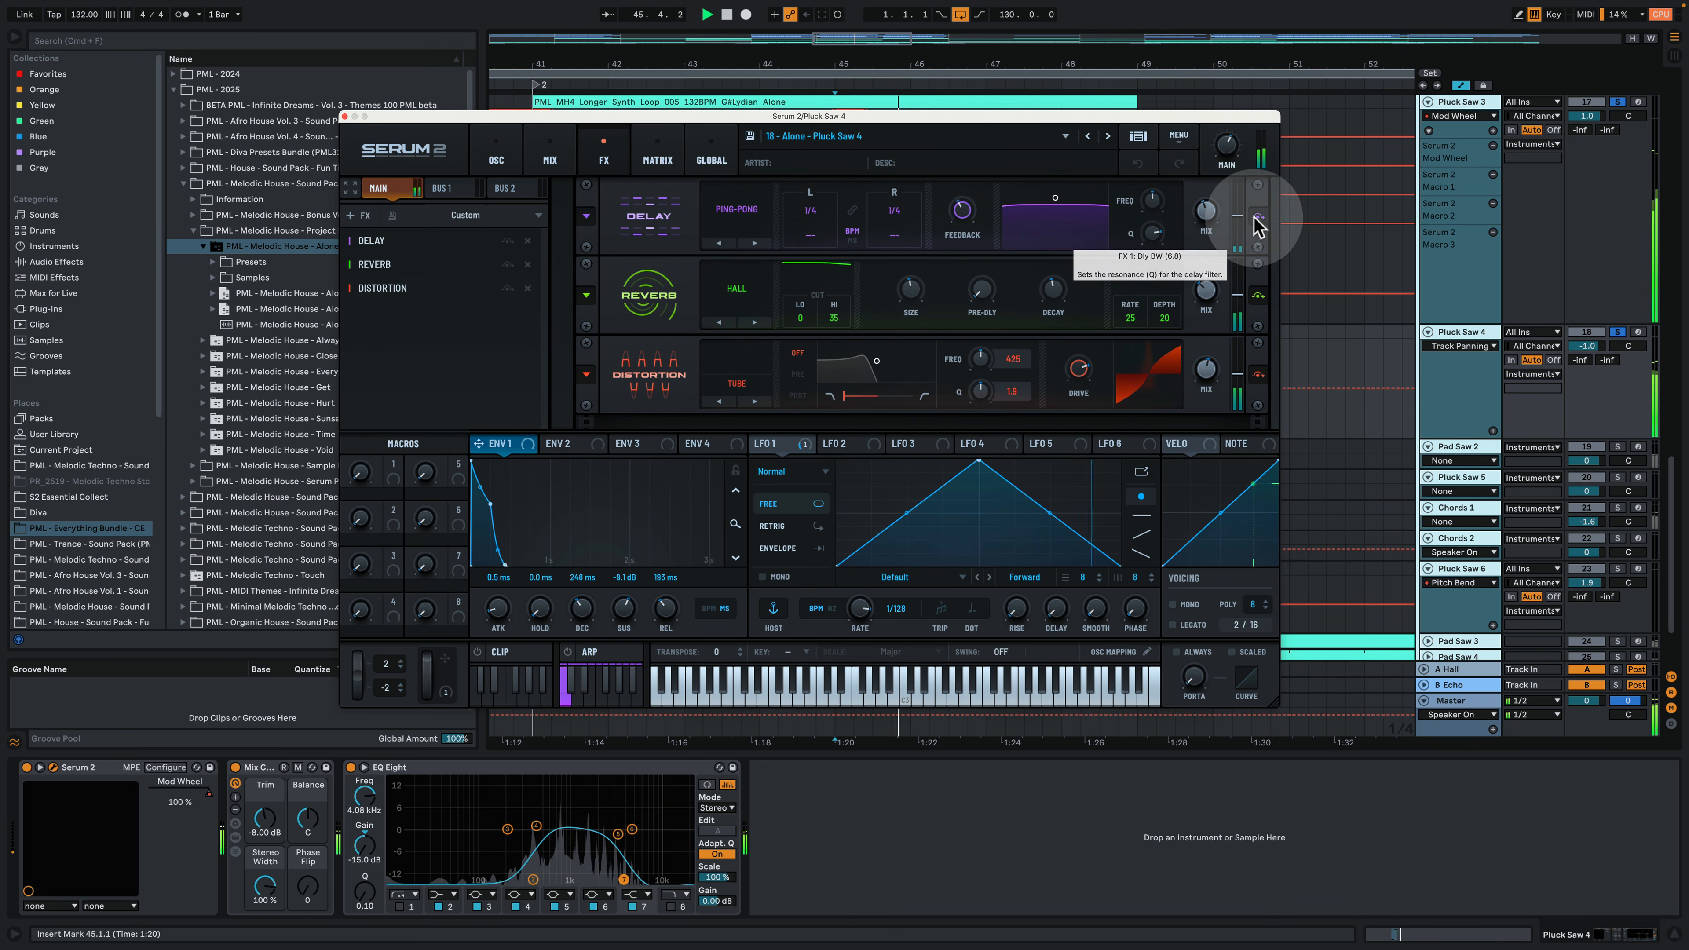
{"action": "key", "text": "space"}
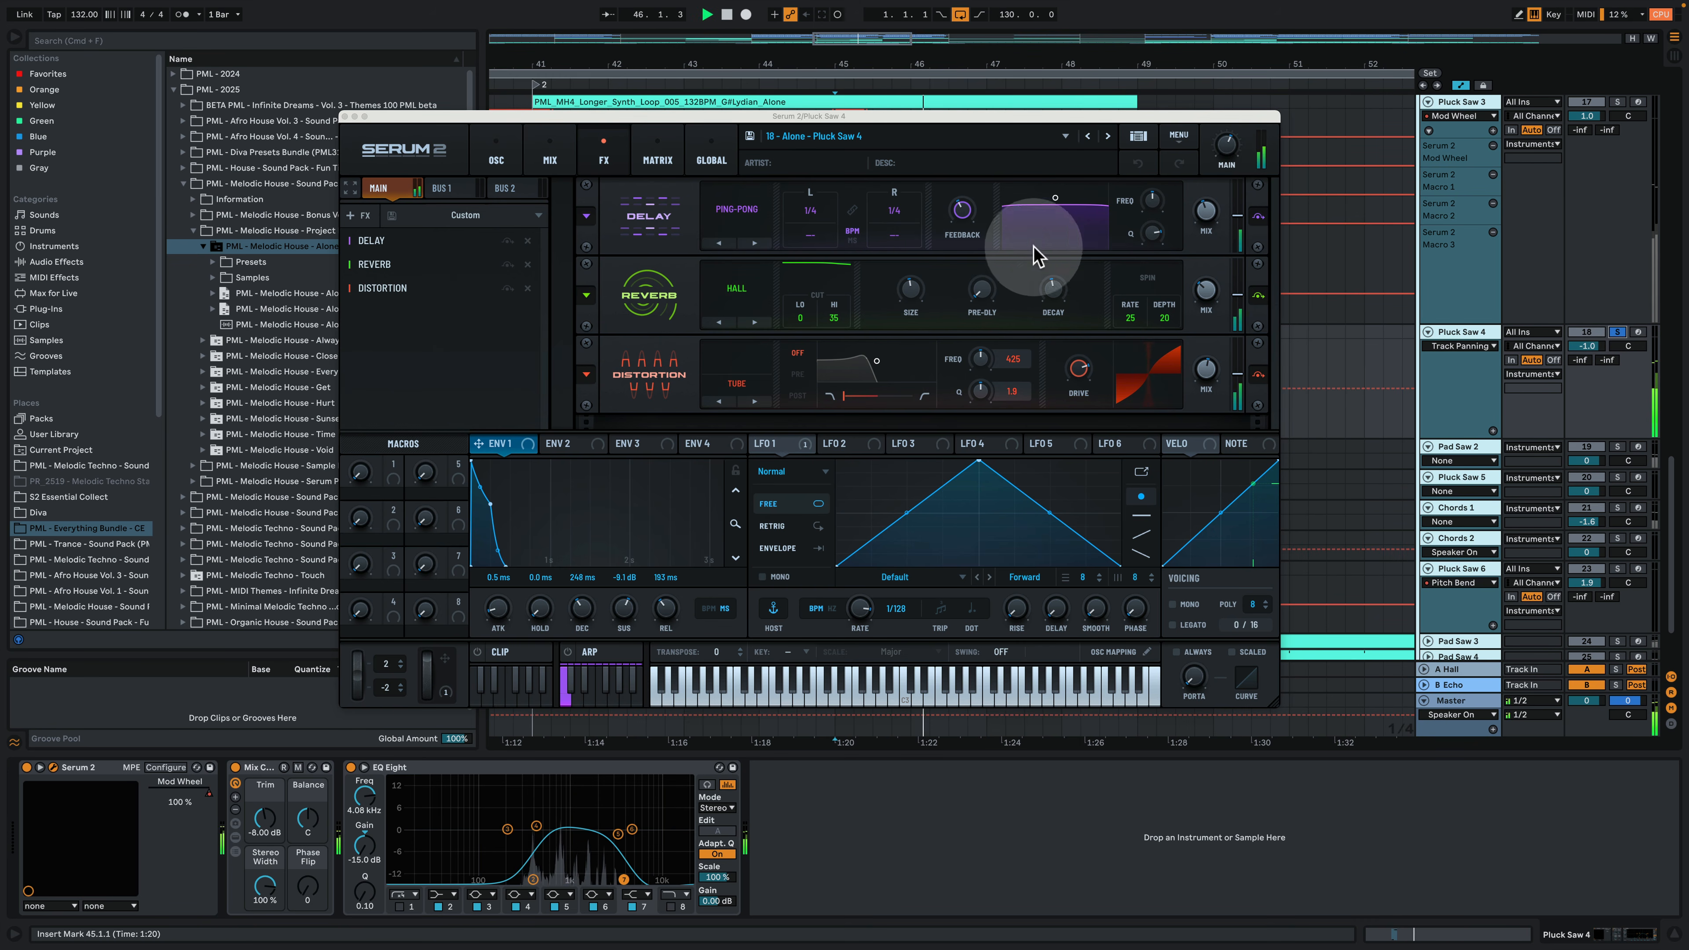
{"action": "left_click_drag", "start_coordinate": [1047, 295], "coordinate": [1048, 300]}
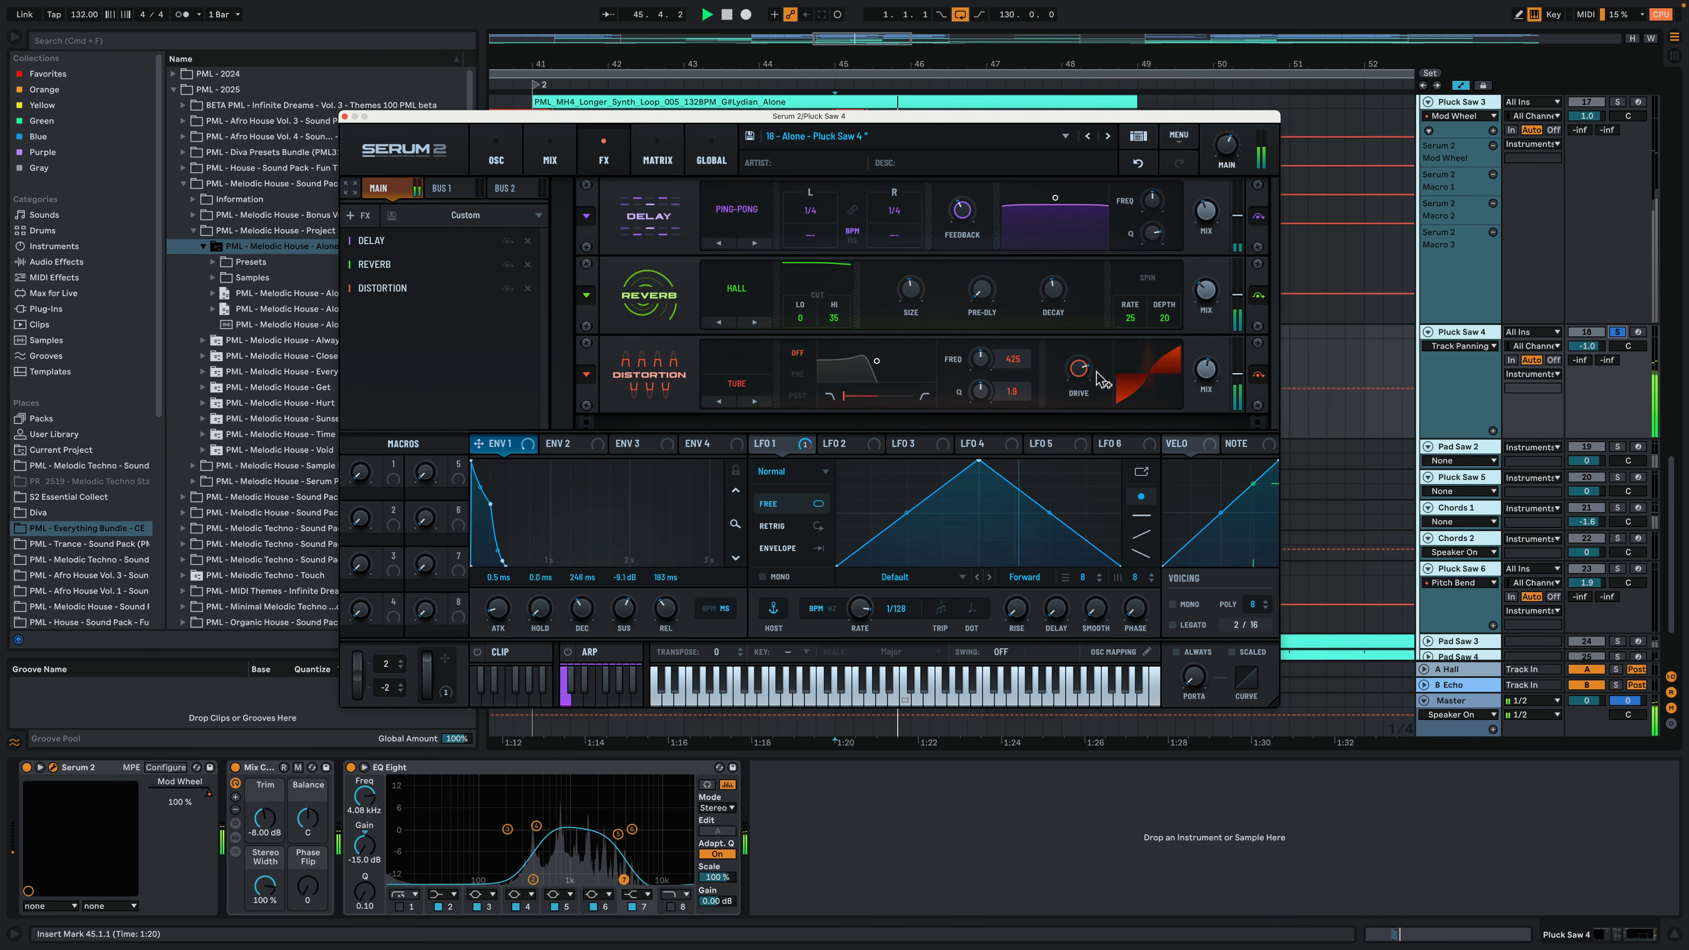
Step: Review Pluck Saw 4's mixer page, oscillator settings and modulation matrix during playback
{"action": "left_click", "coordinate": [549, 157]}
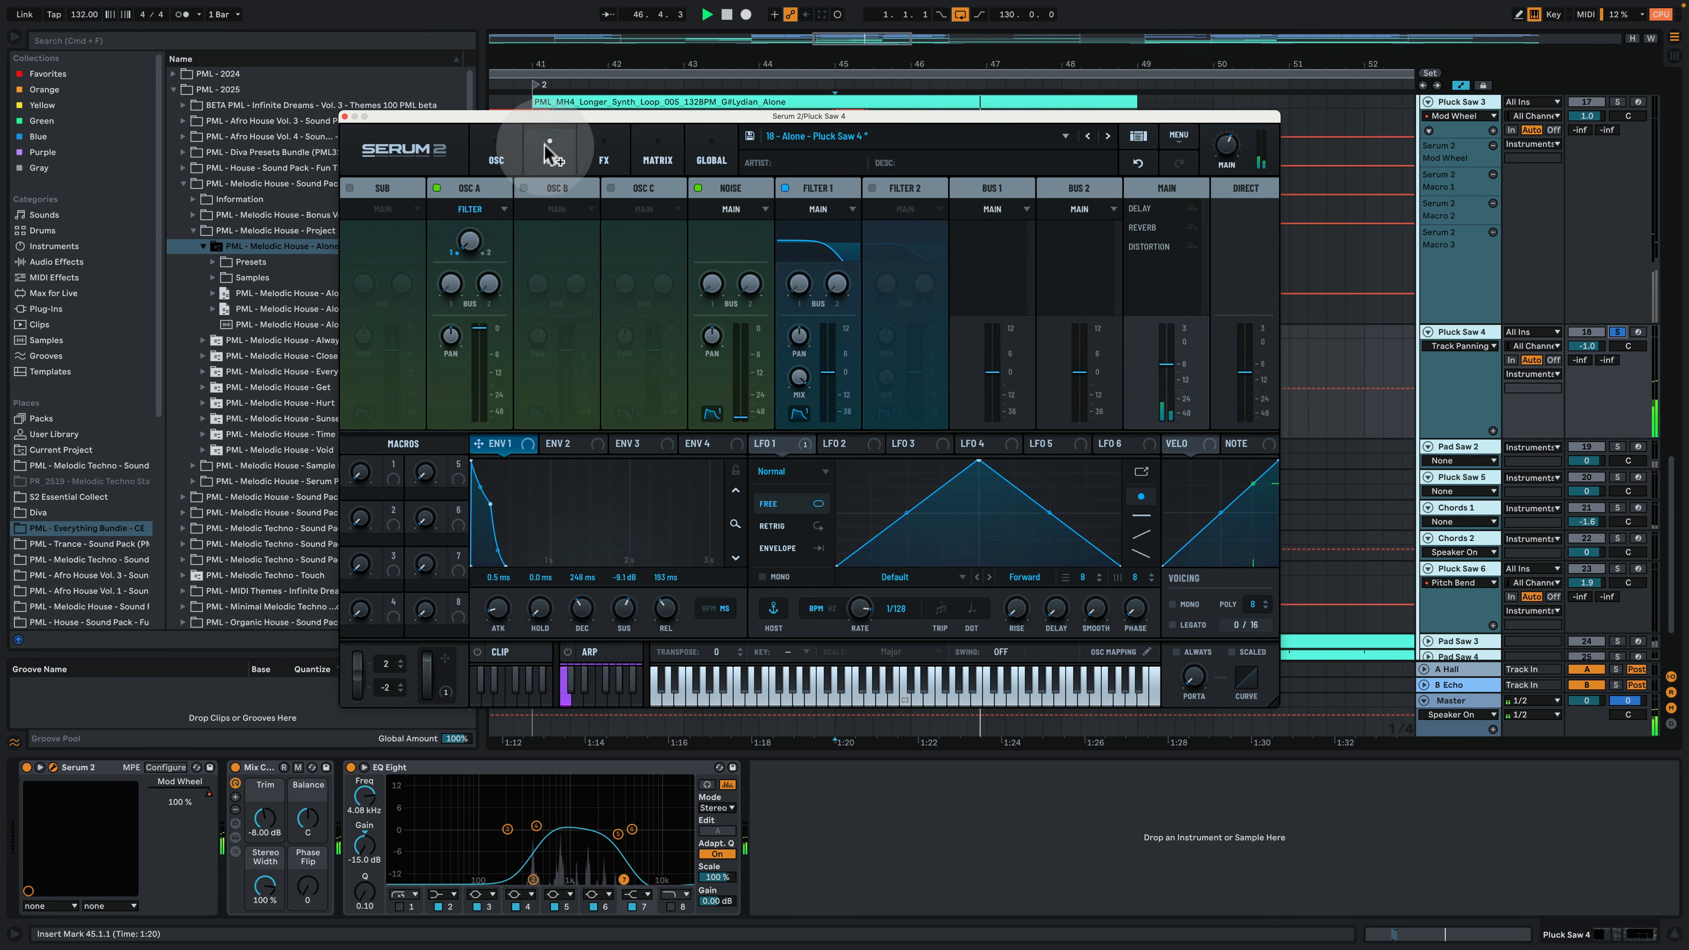
{"action": "left_click", "coordinate": [500, 157]}
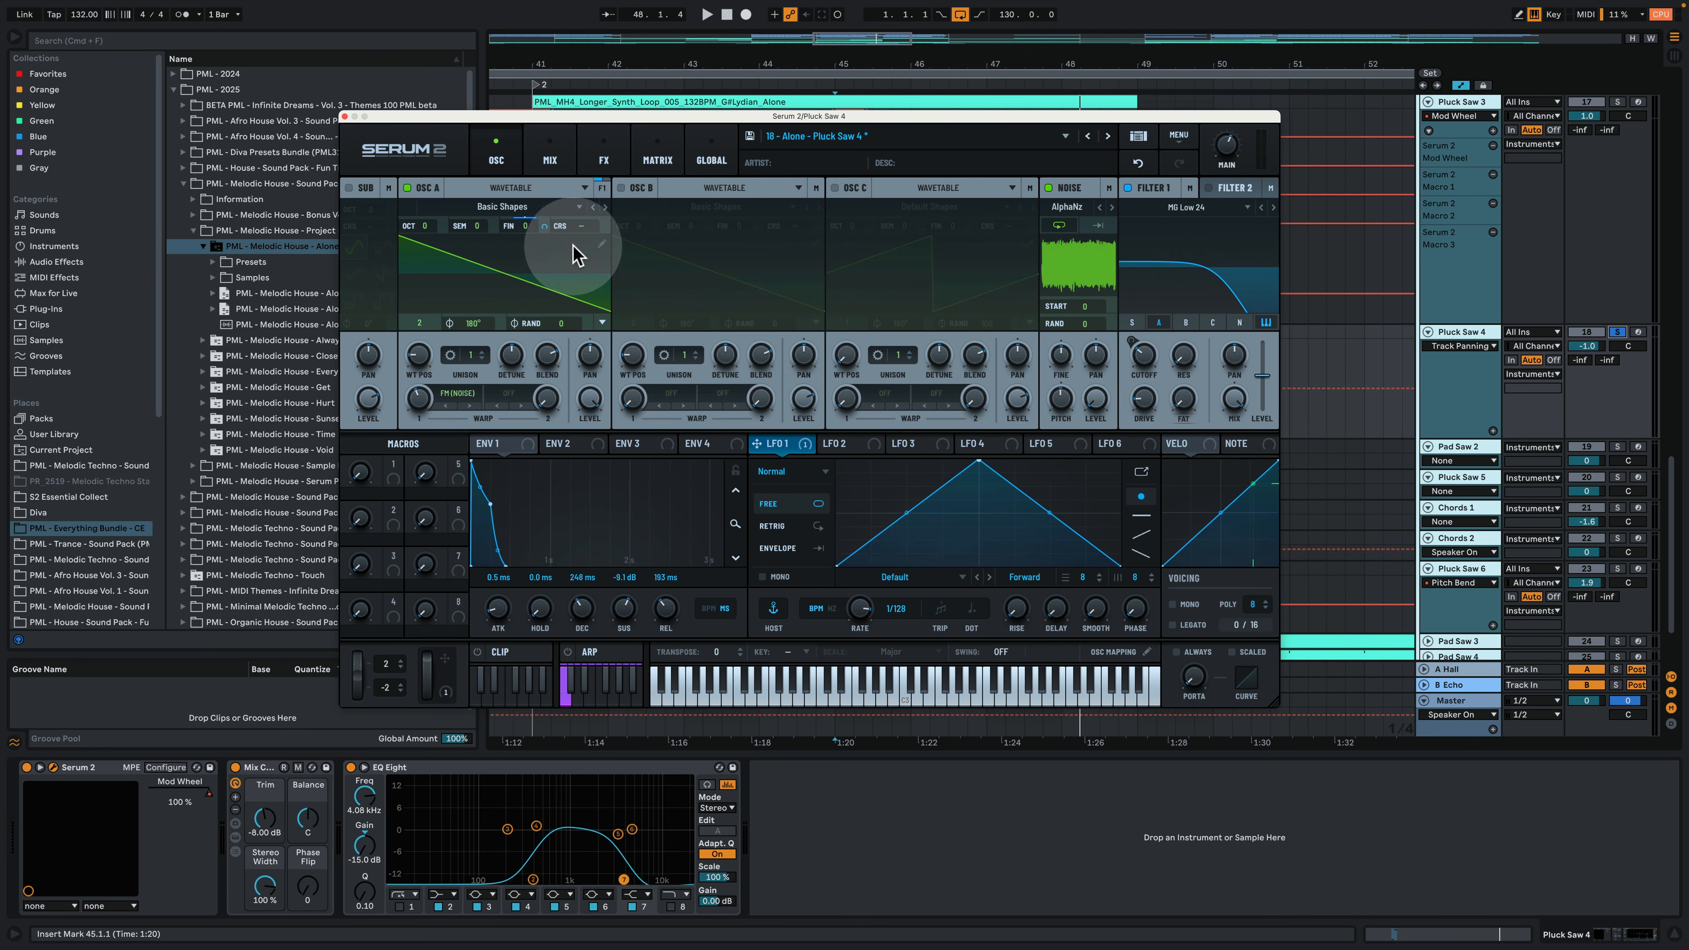
{"action": "left_click", "coordinate": [658, 158]}
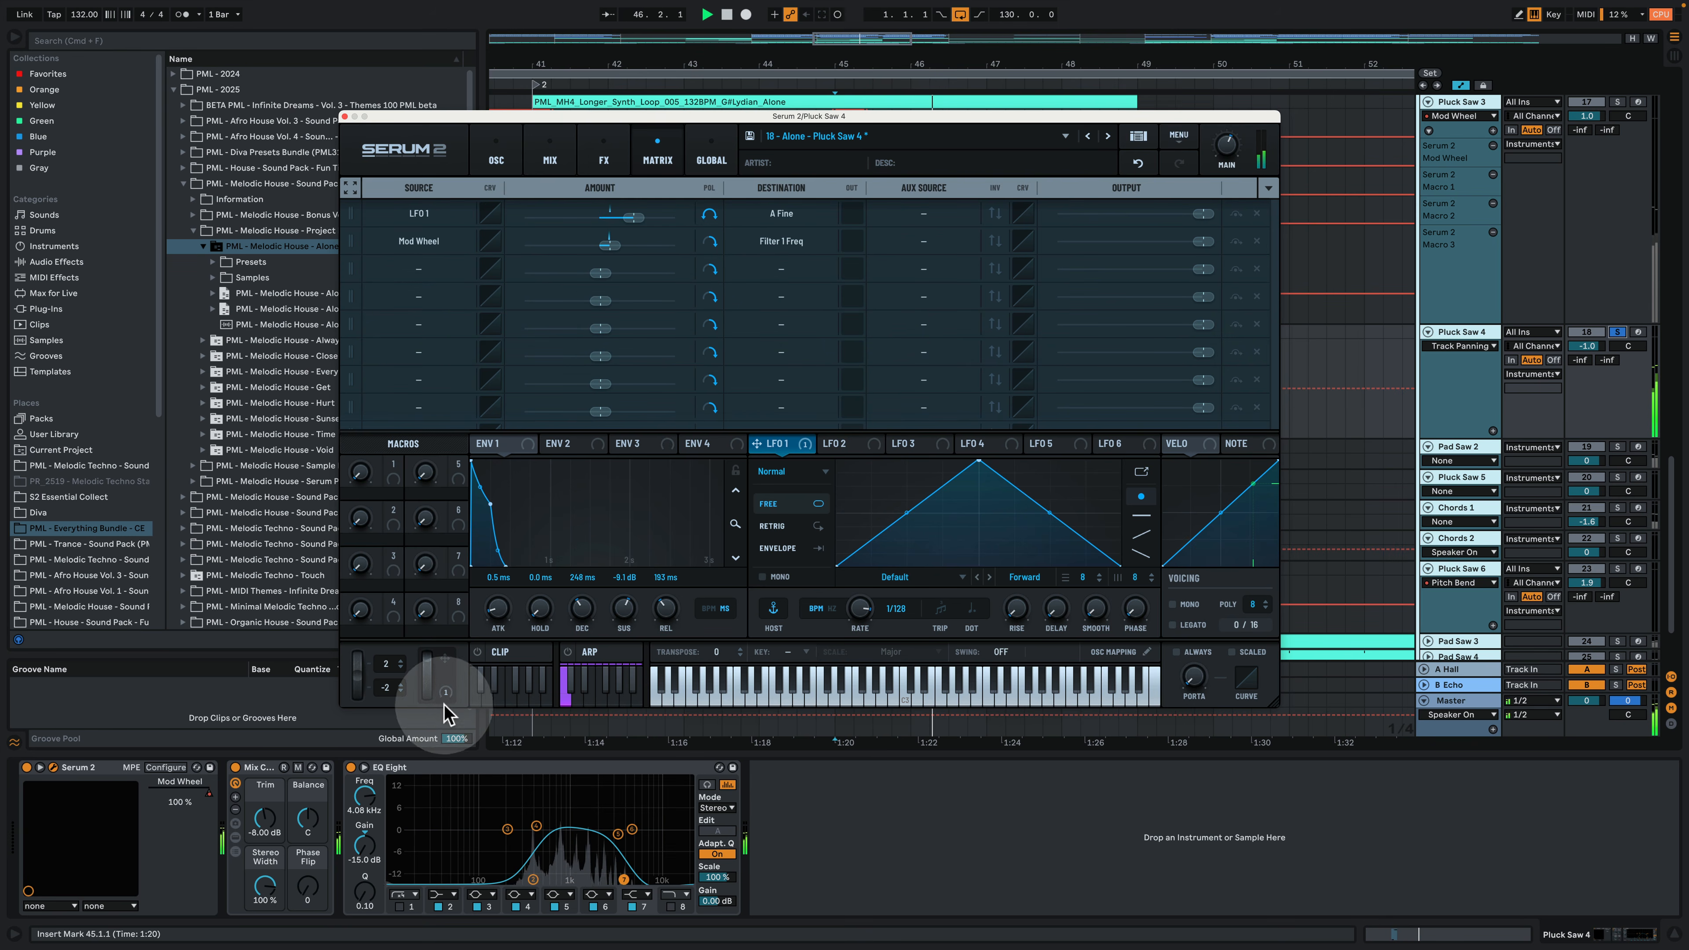
Step: Close Pluck Saw 4's Serum 2 window and examine the G3 and G4 notes in its MIDI clip
{"action": "left_click", "coordinate": [344, 117]}
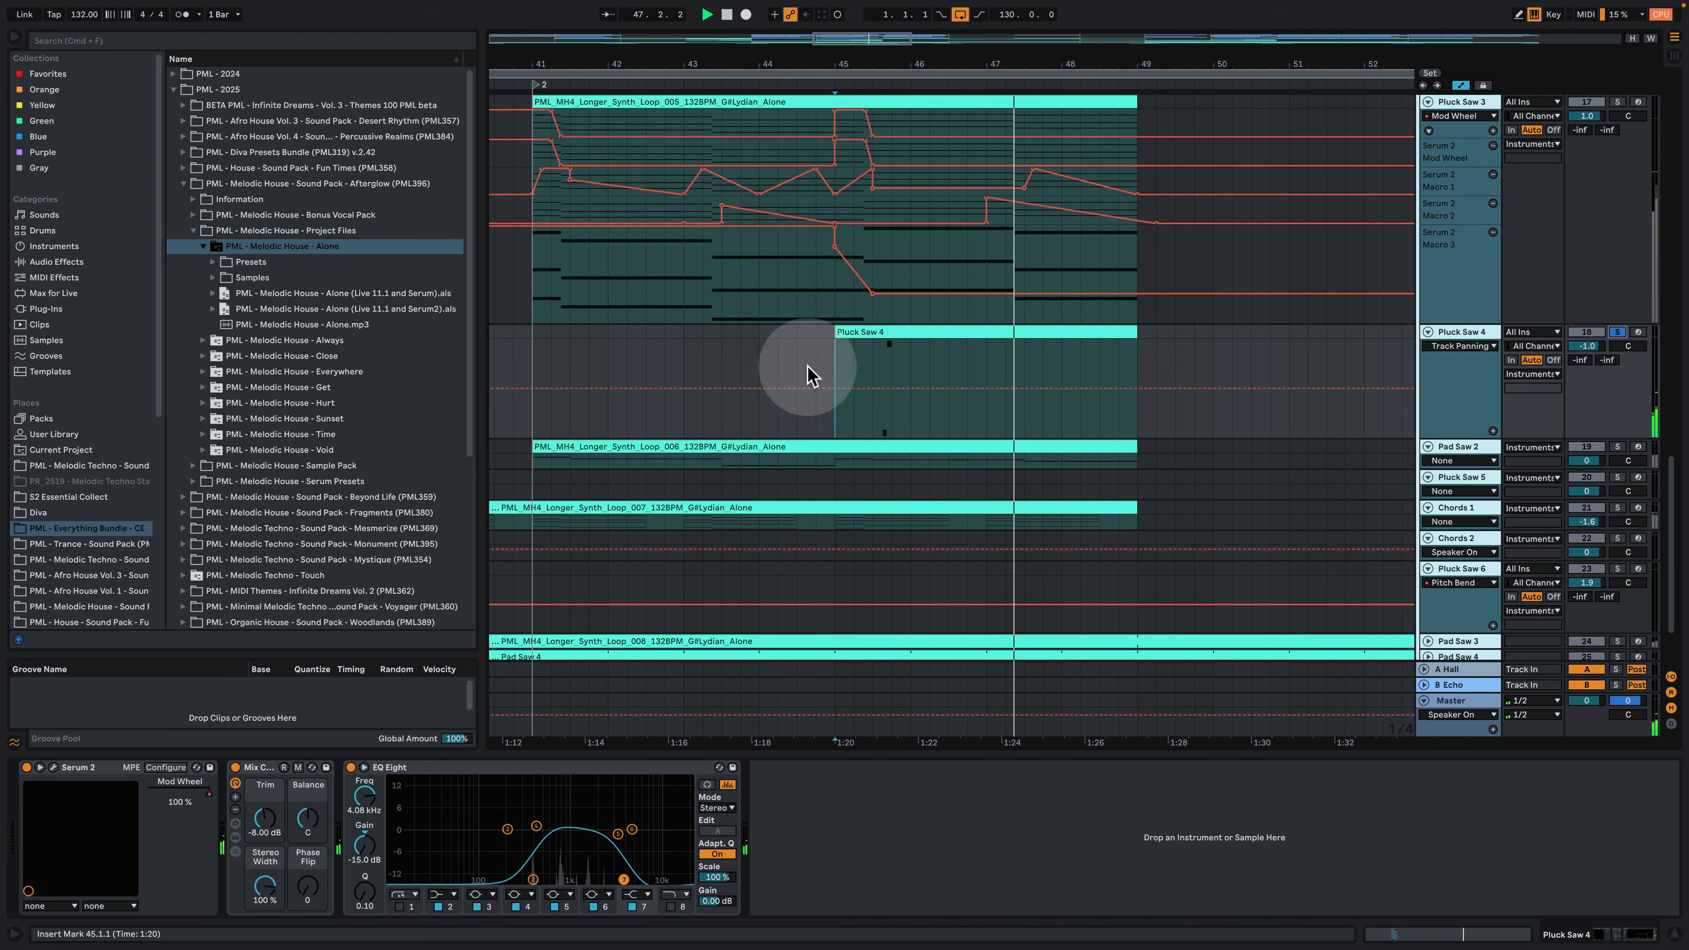
{"action": "double_click", "coordinate": [893, 333]}
{"action": "left_click", "coordinate": [642, 531]}
{"action": "scroll", "coordinate": [637, 539], "scroll_direction": "up", "scroll_amount": 5}
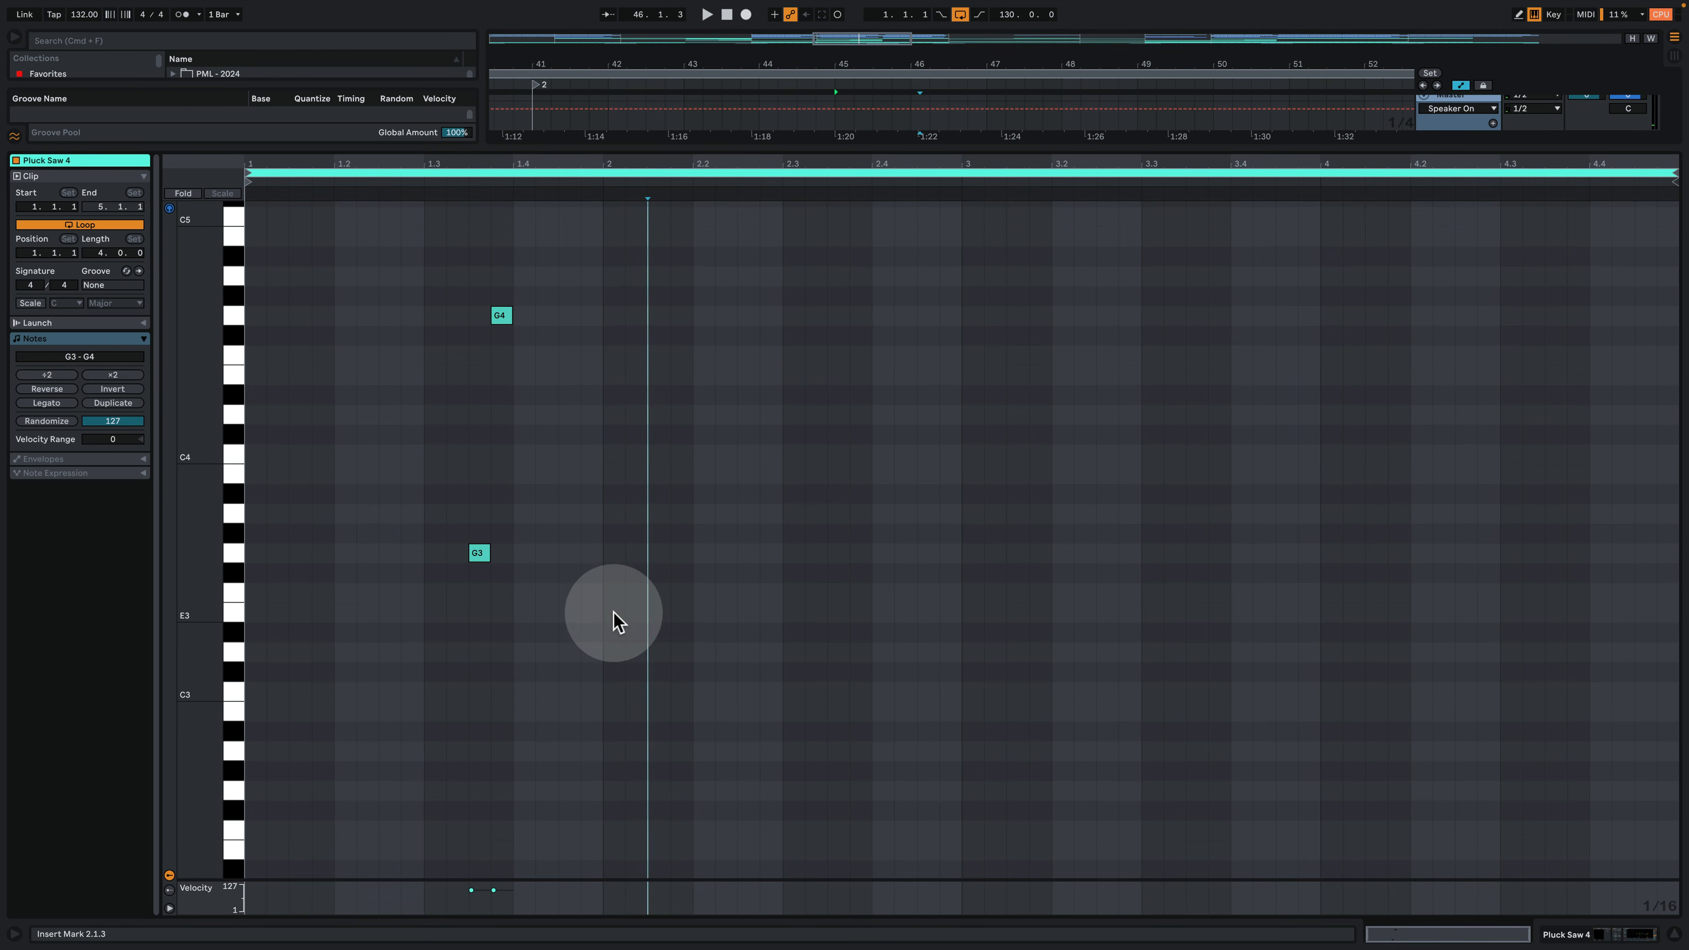
{"action": "left_click_drag", "start_coordinate": [492, 652], "coordinate": [484, 303]}
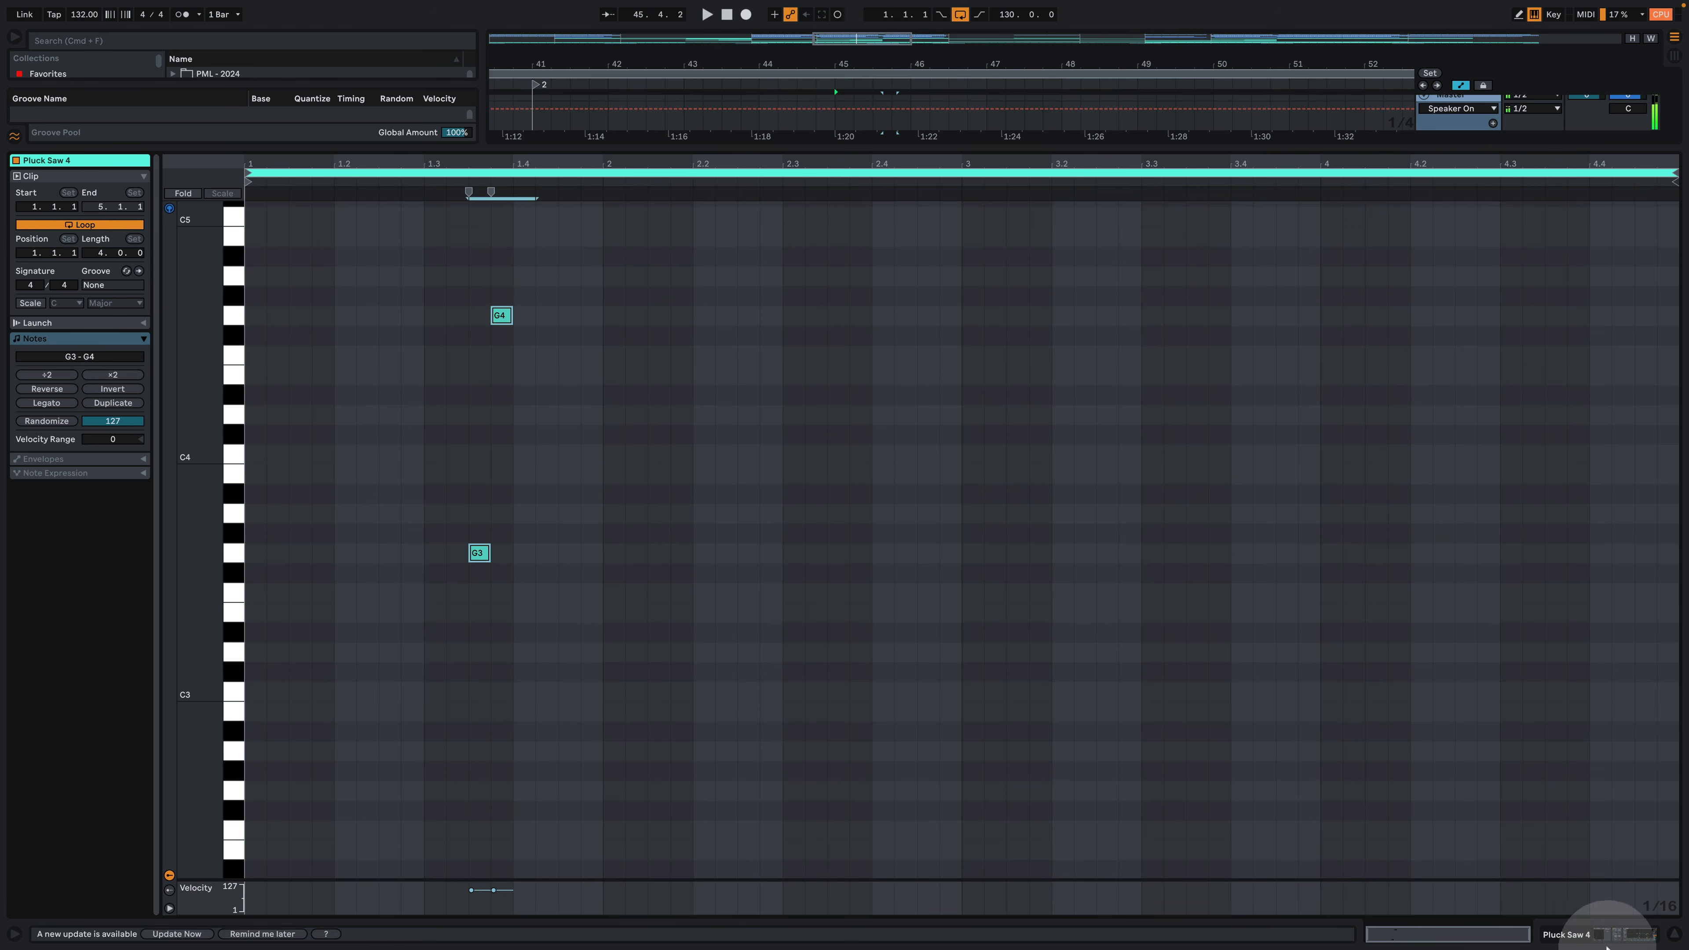
{"action": "left_click_drag", "start_coordinate": [639, 673], "coordinate": [511, 266]}
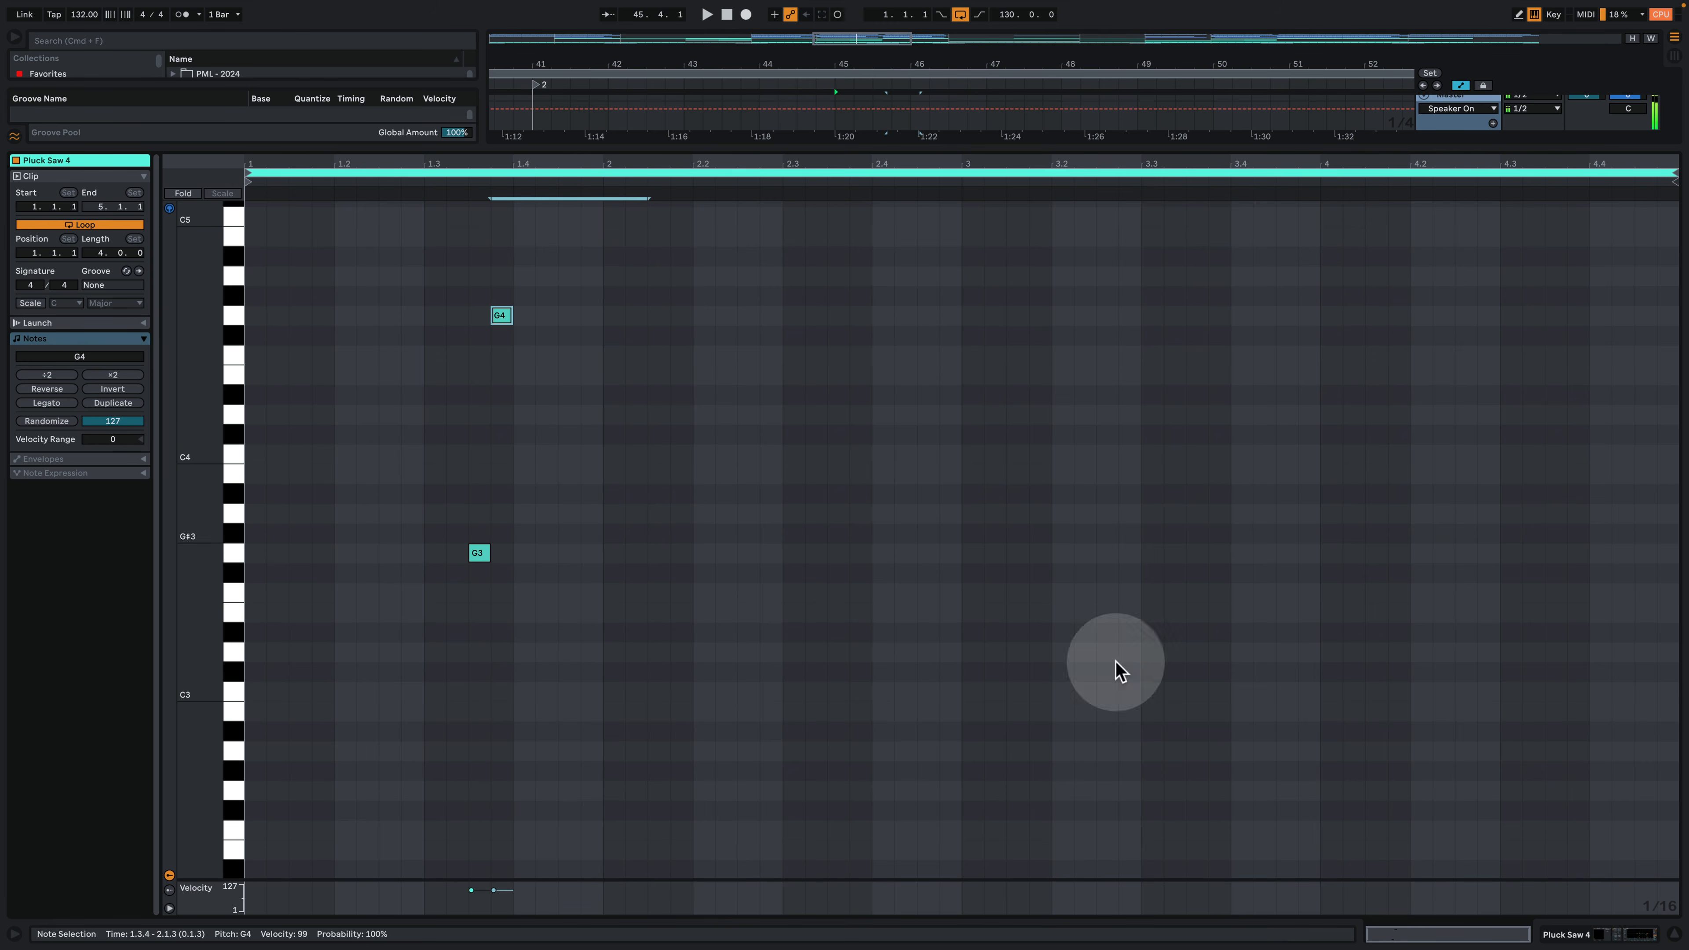
{"action": "left_click", "coordinate": [1572, 930]}
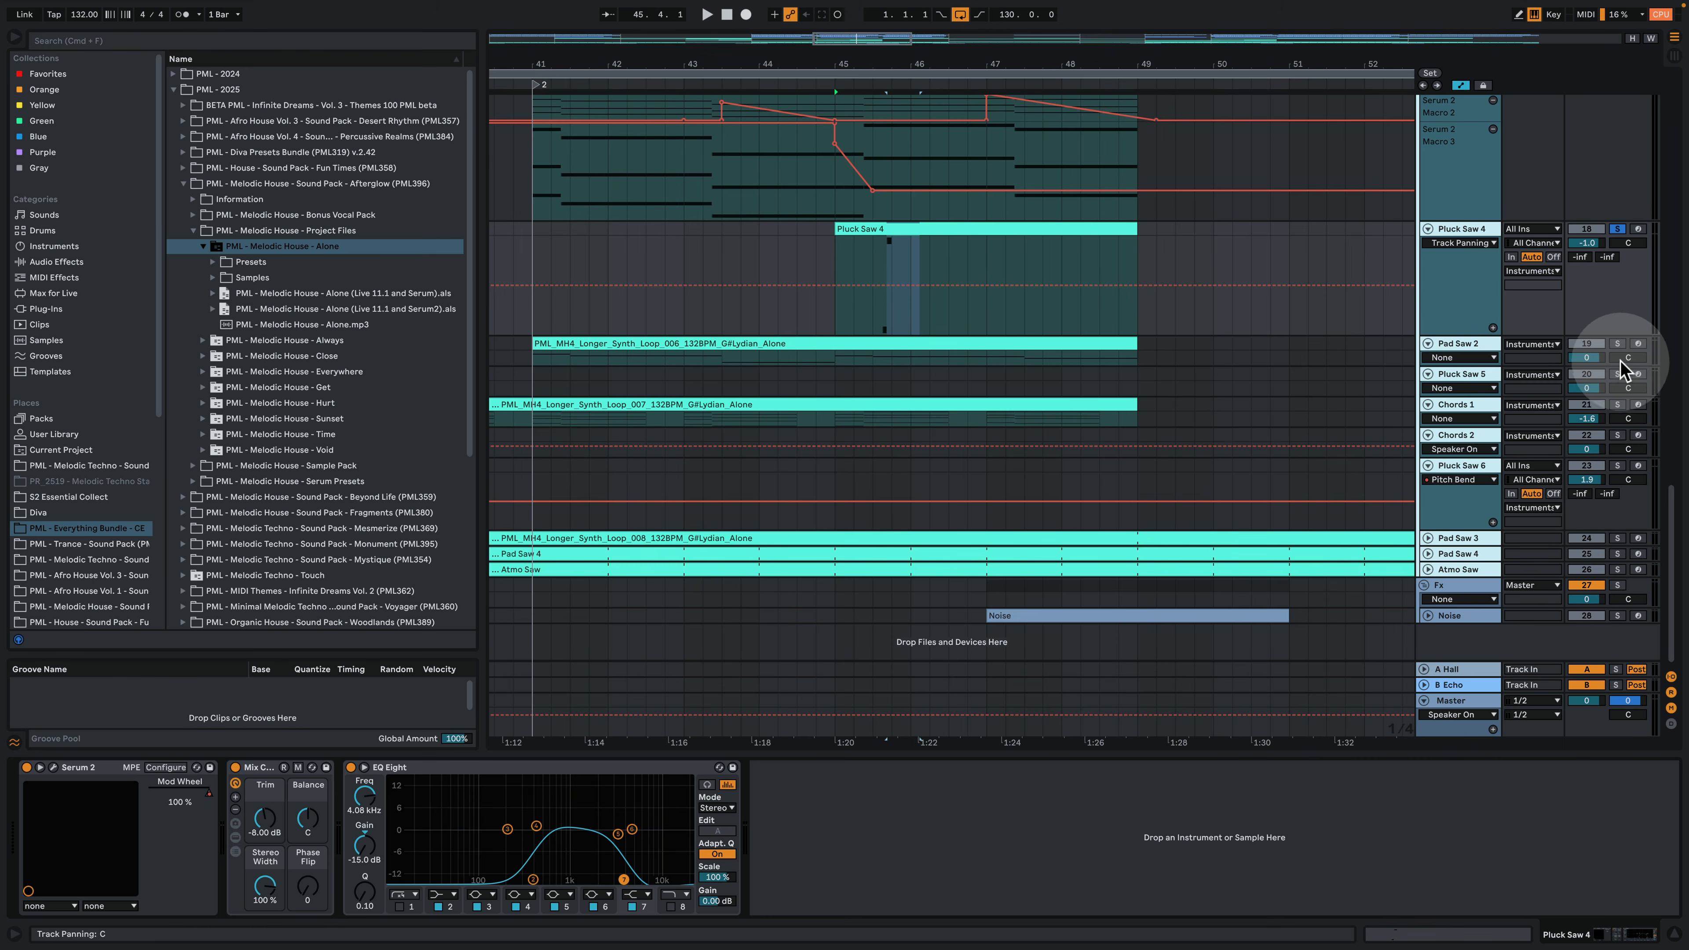
Step: Solo Pluck Saw 3 together with Pluck Saw 4 and play both layers from partway through bar 45
{"action": "scroll", "coordinate": [1622, 352], "scroll_direction": "up", "scroll_amount": 3}
{"action": "left_click", "coordinate": [1617, 110]}
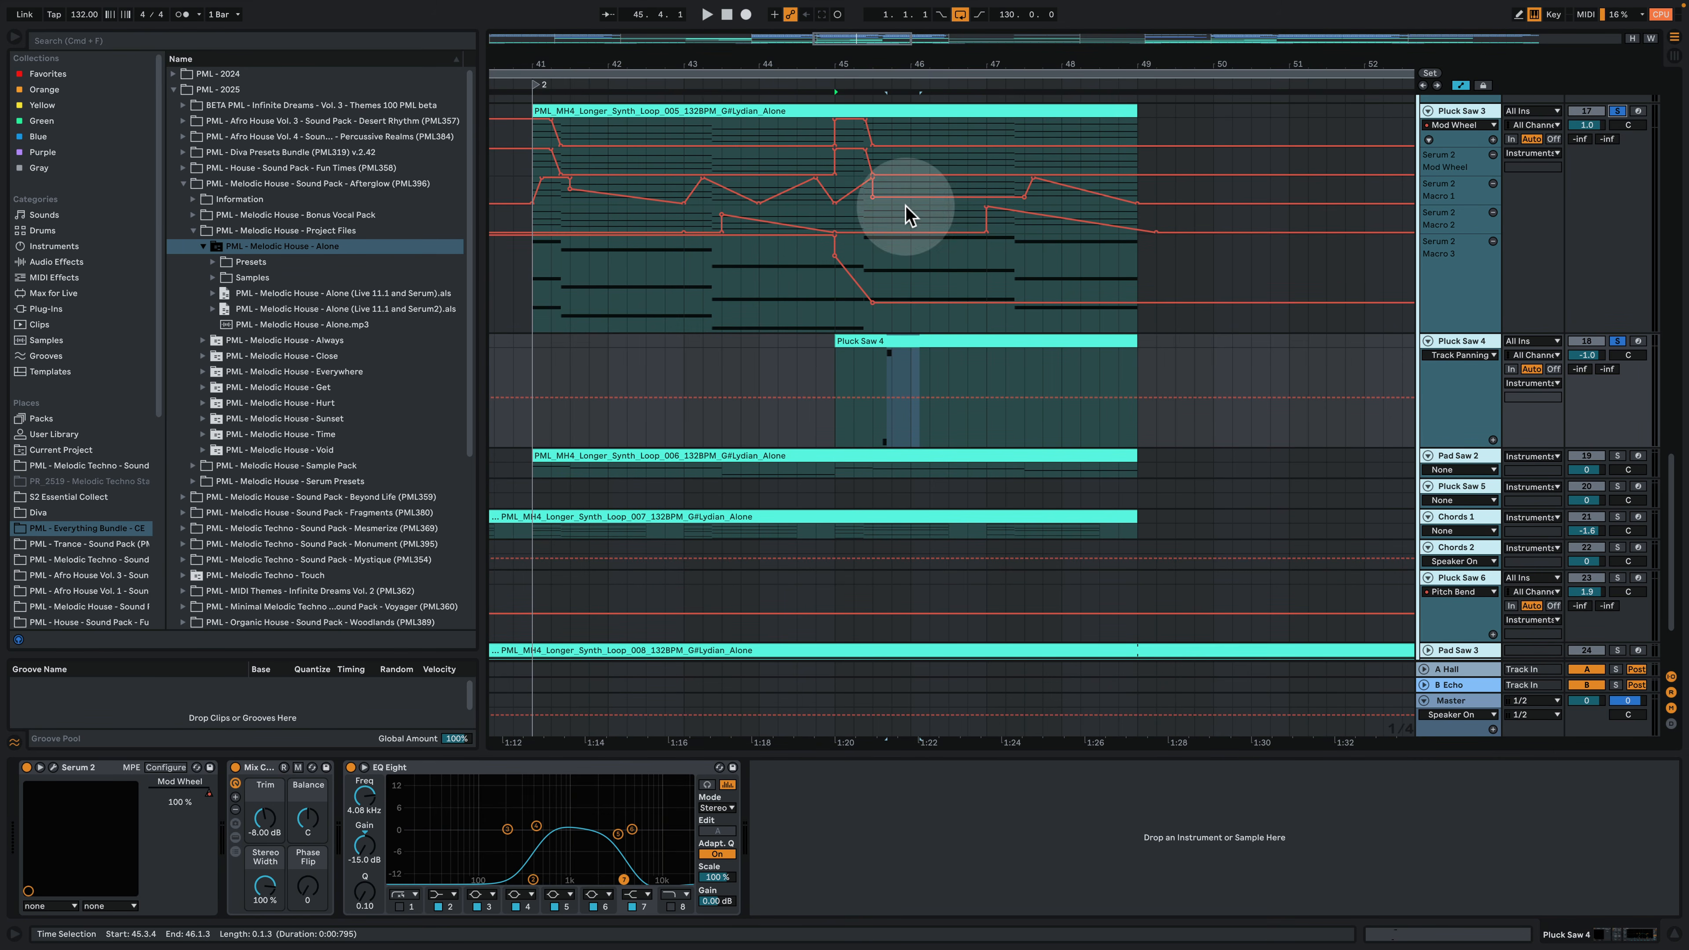
{"action": "left_click", "coordinate": [878, 143]}
{"action": "key", "text": "space"}
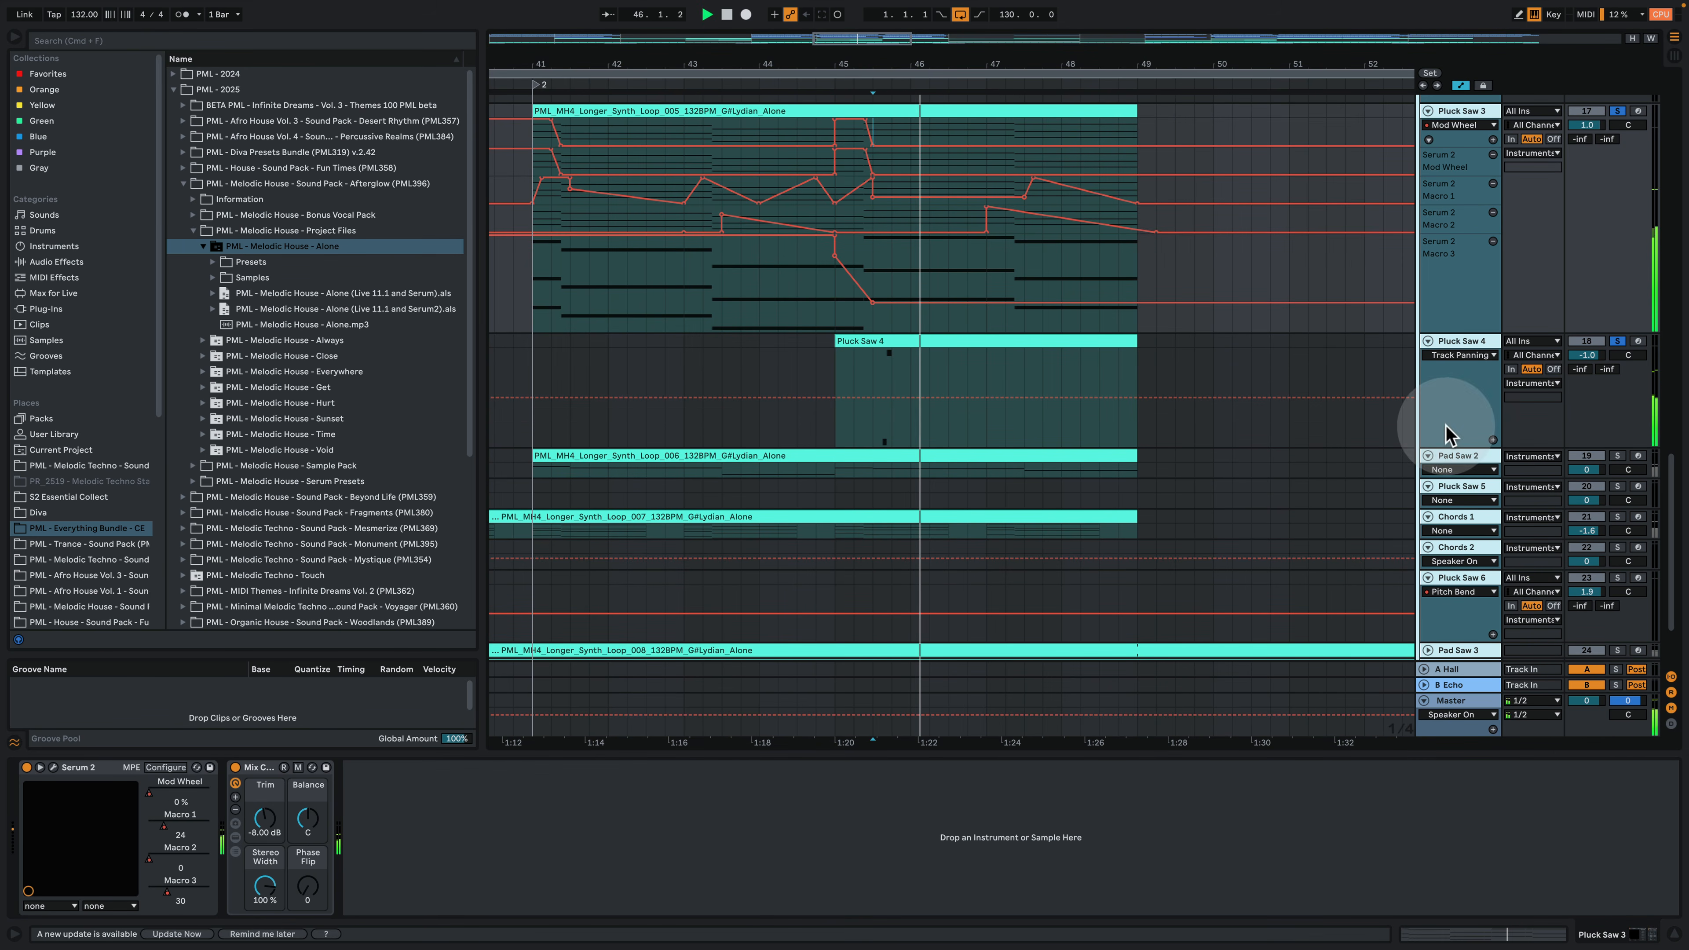
Step: Solo Pad Saw 2 with its track enlarged and play it from bar 45 while reviewing its Serum 2 settings
{"action": "left_click", "coordinate": [1618, 455]}
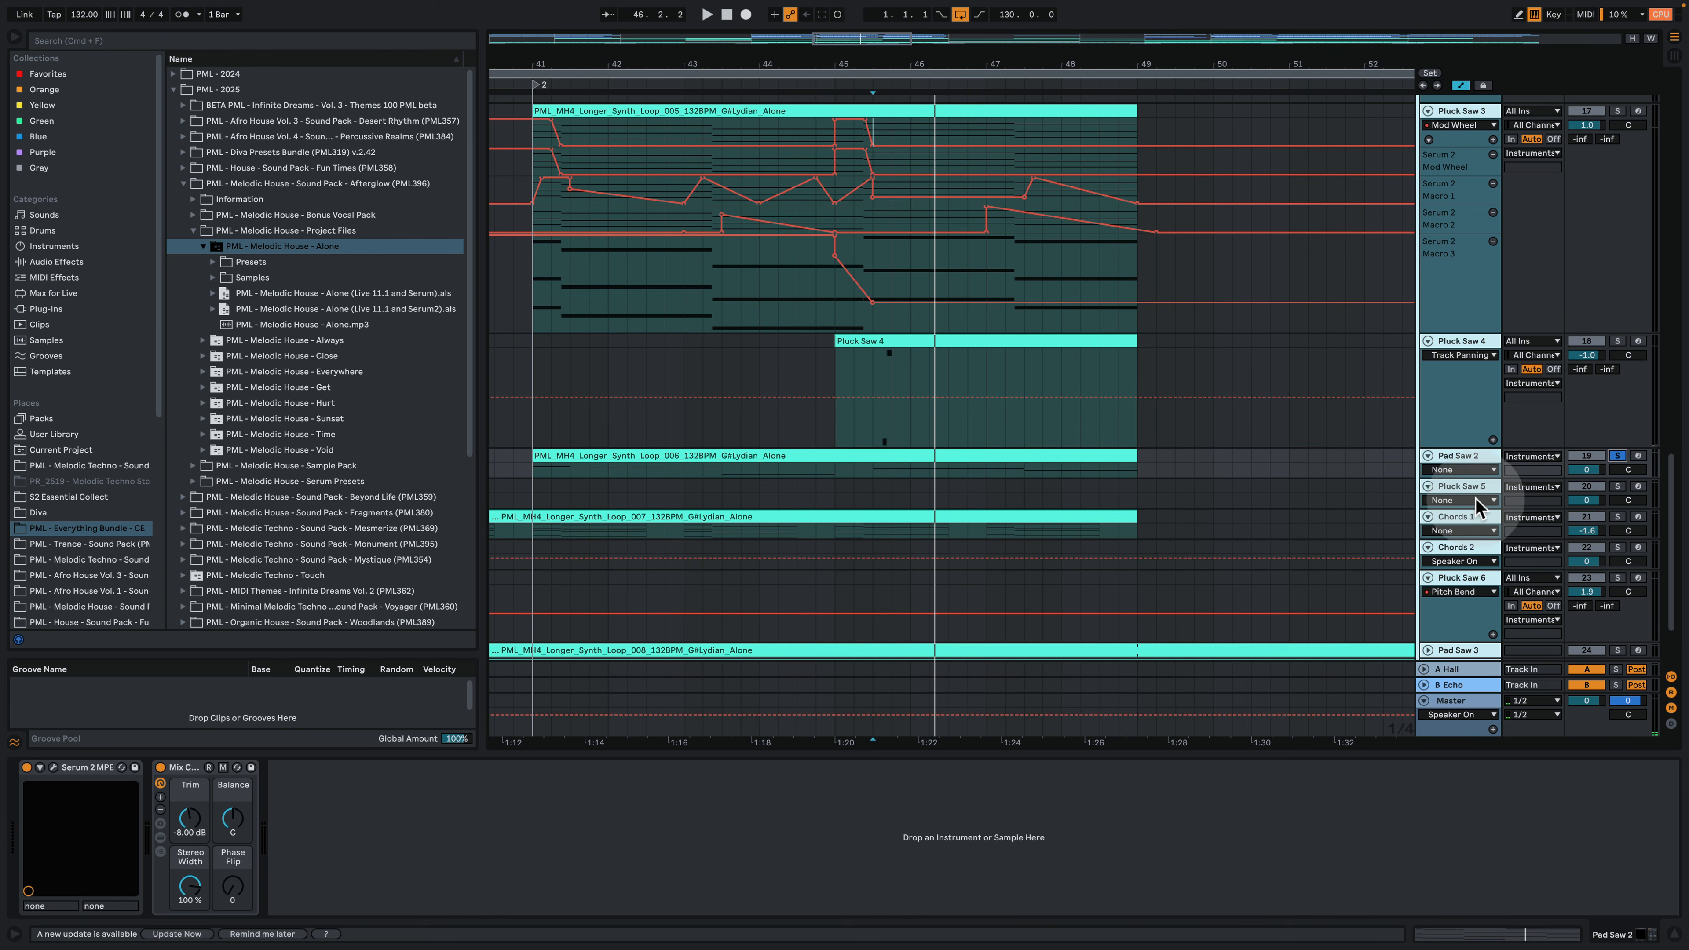
{"action": "left_click_drag", "start_coordinate": [1462, 477], "coordinate": [1458, 575]}
{"action": "left_click", "coordinate": [850, 511]}
{"action": "key", "text": "space"}
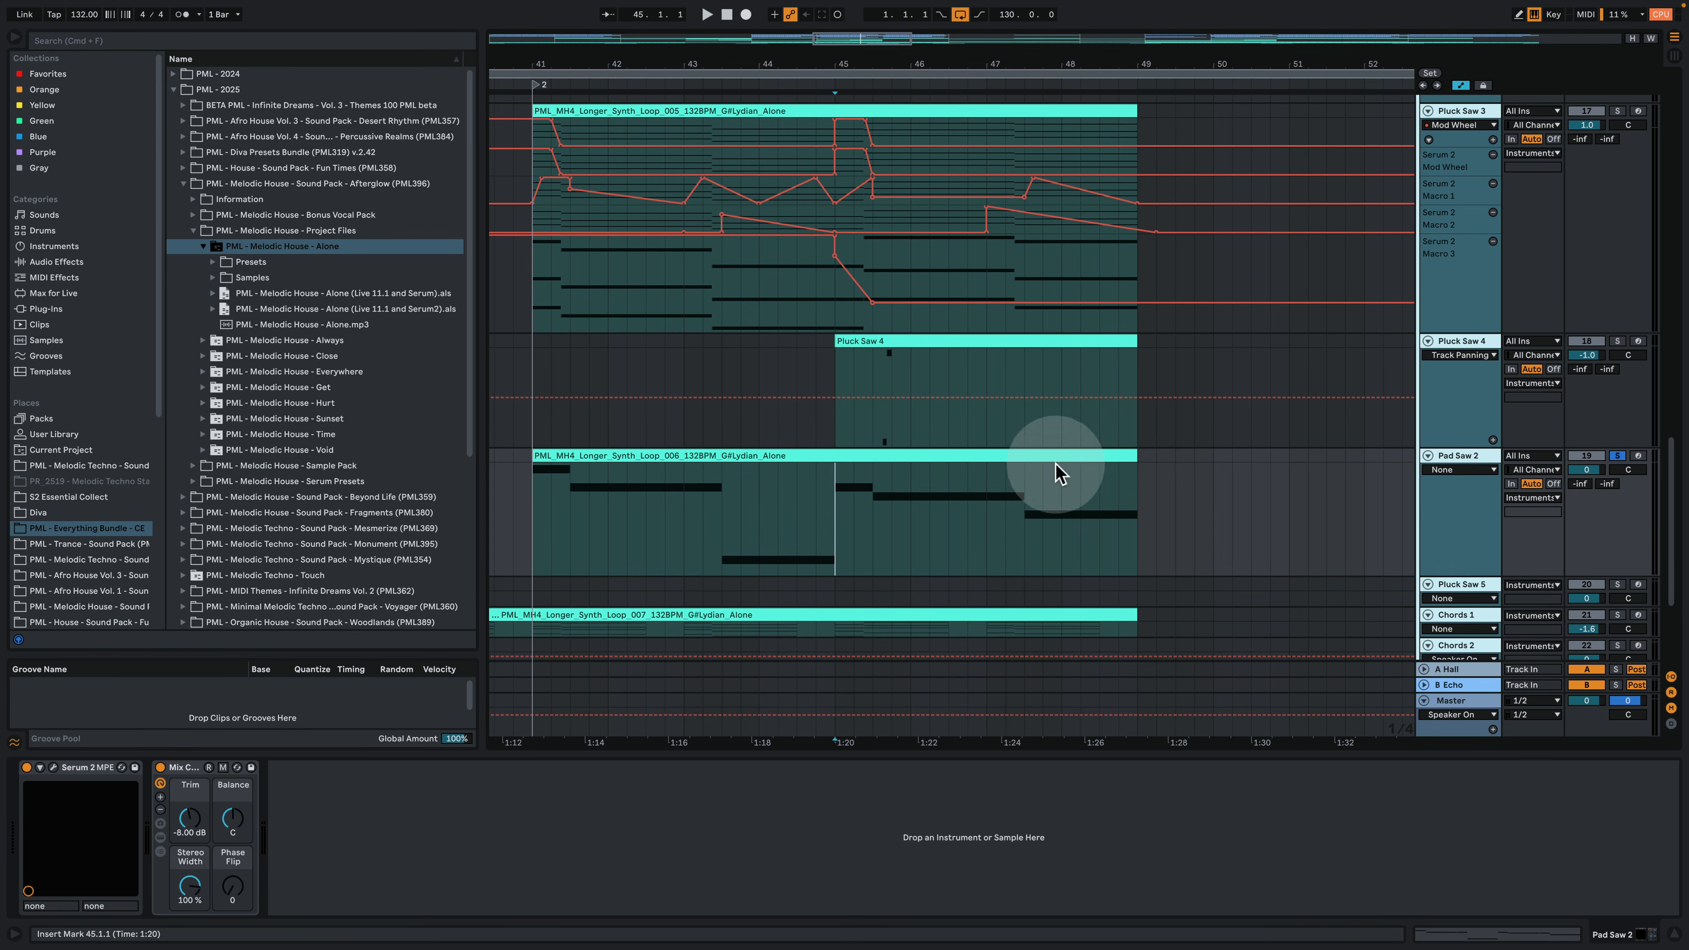
{"action": "key", "text": "space"}
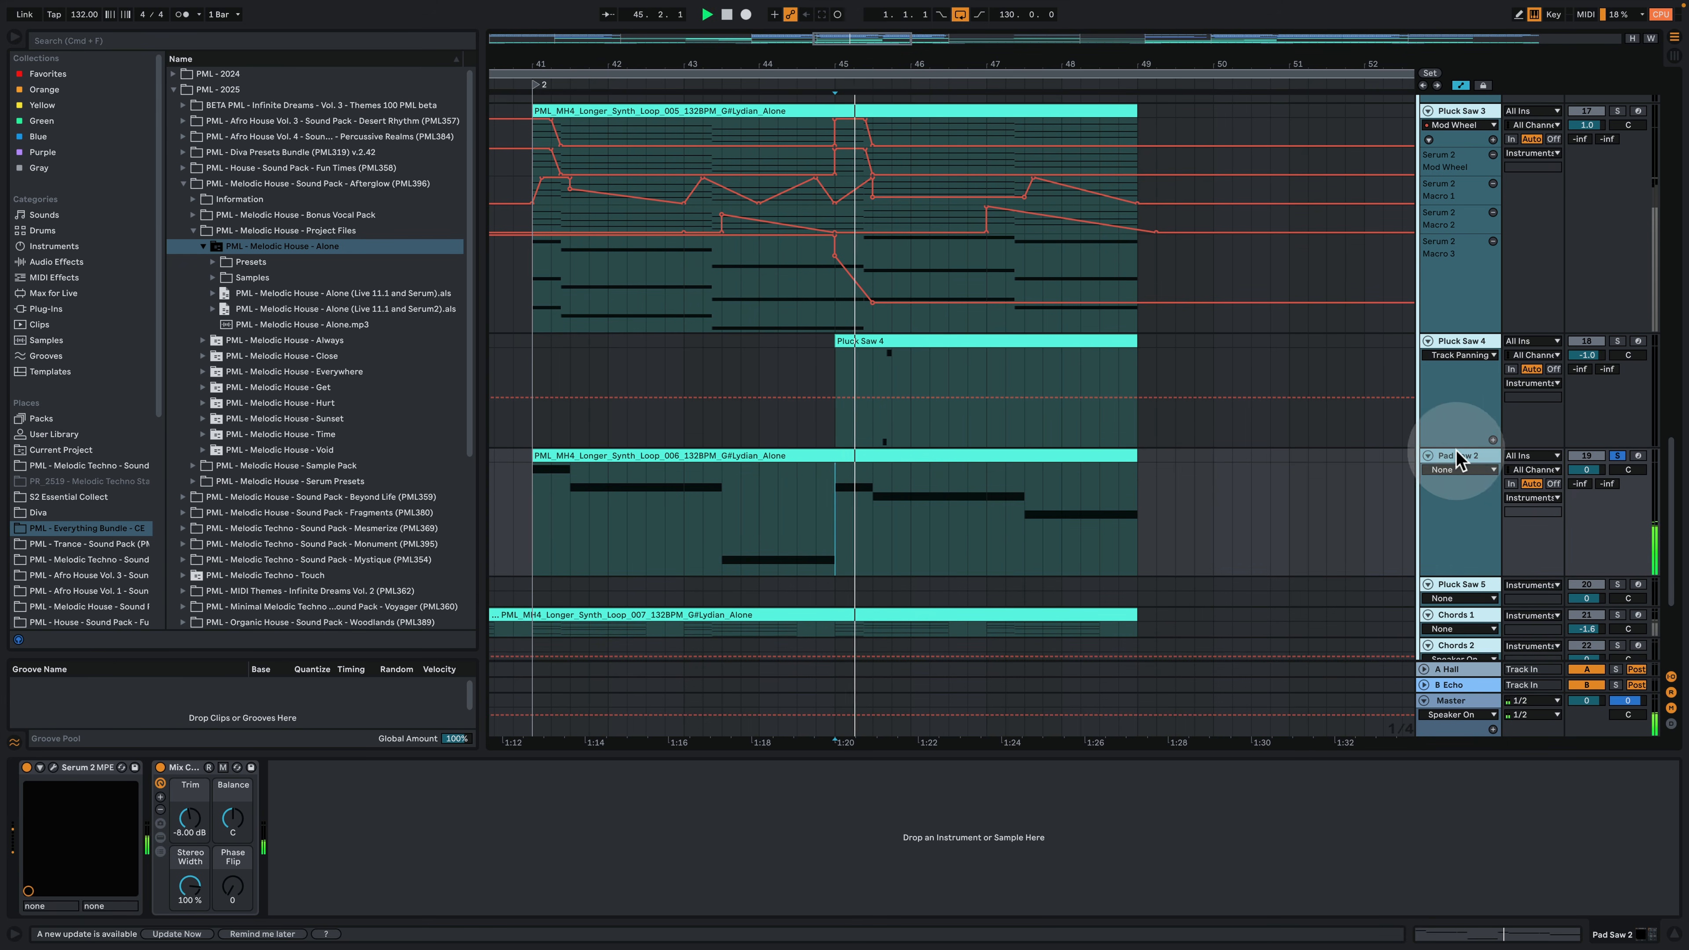
{"action": "left_click", "coordinate": [53, 767]}
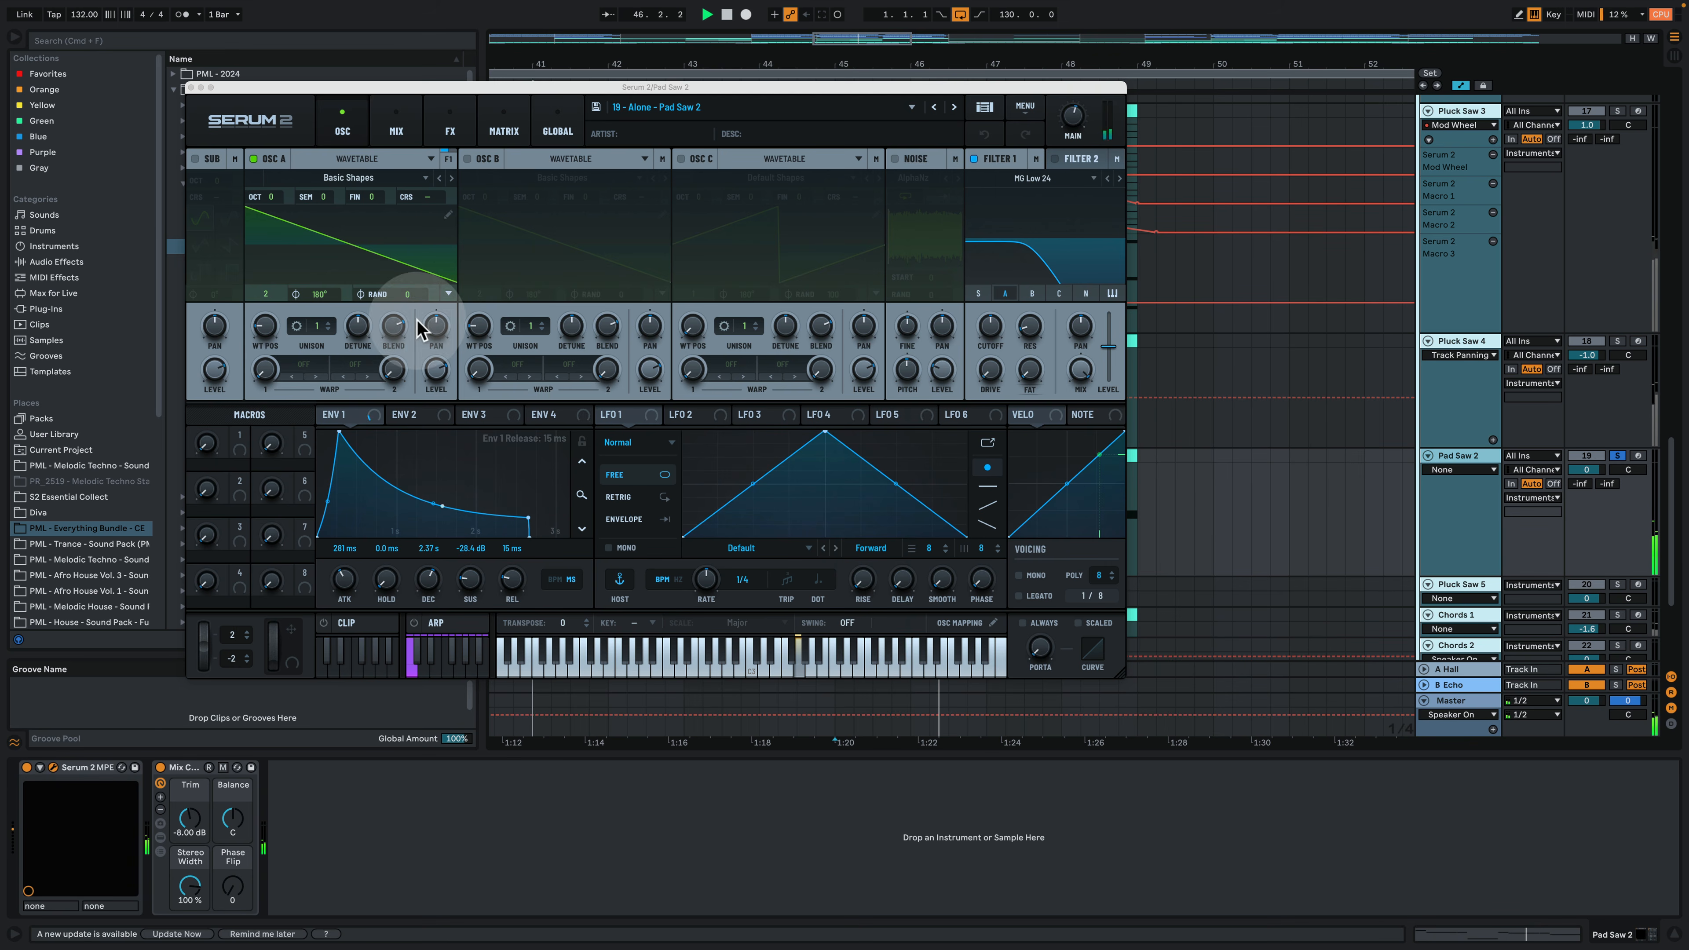
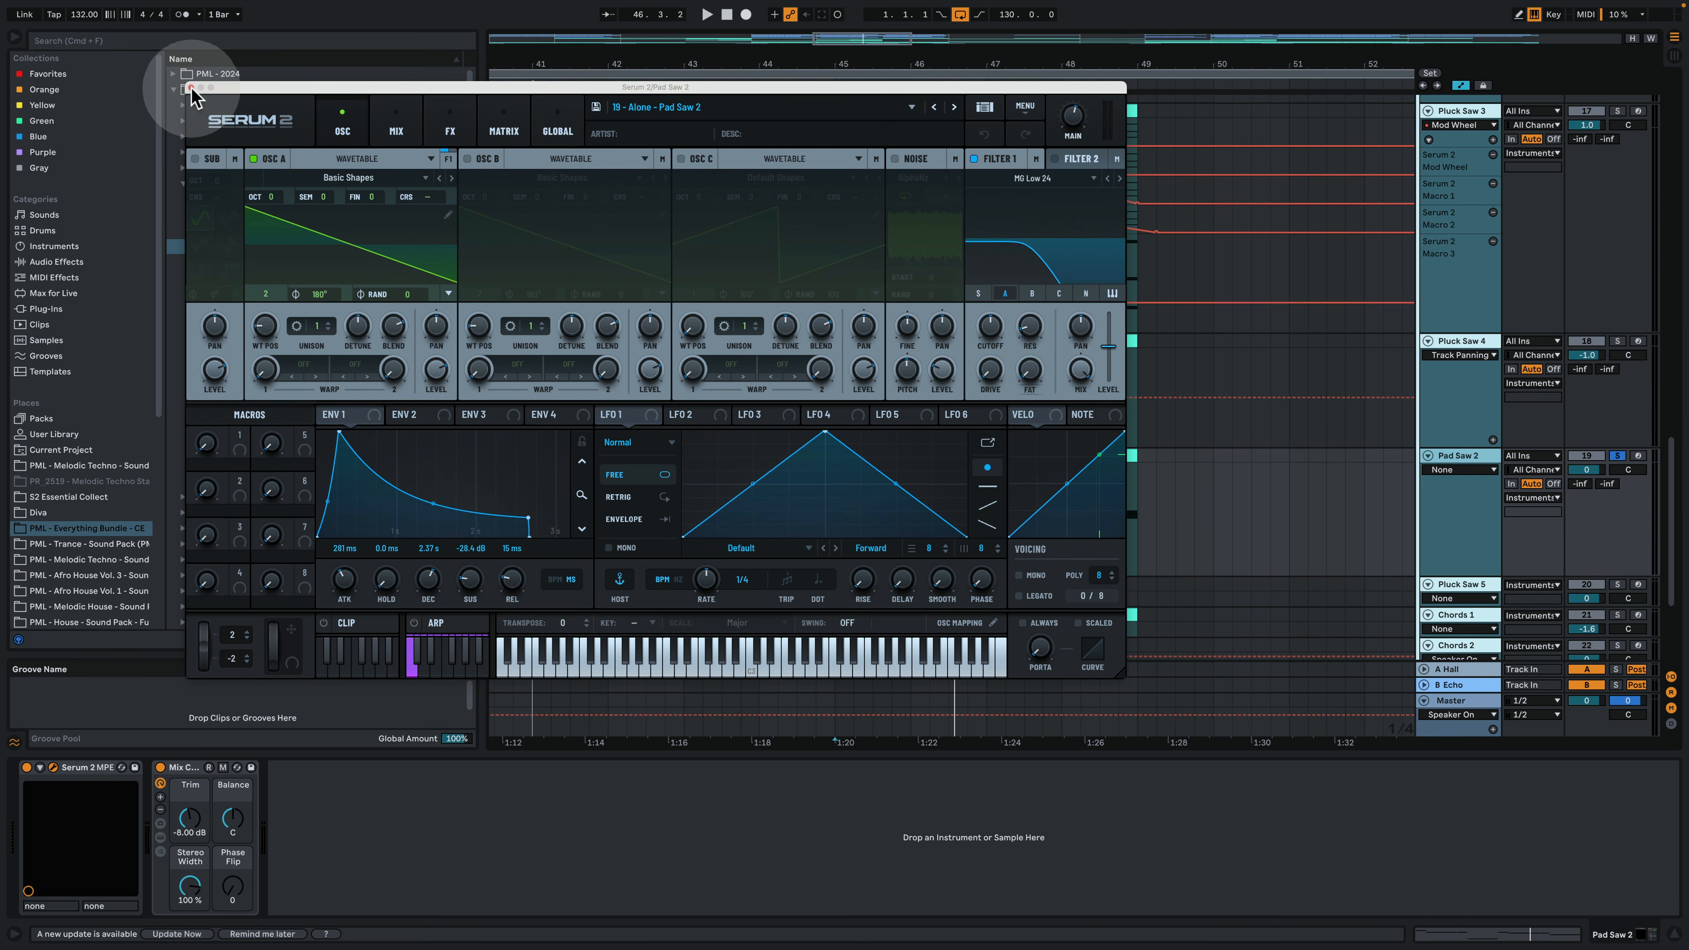
{"action": "left_click", "coordinate": [191, 87]}
Step: Solo Chords 1, enlarge its track and play its clip from bar 47
{"action": "scroll", "coordinate": [1123, 349], "scroll_direction": "down", "scroll_amount": 5}
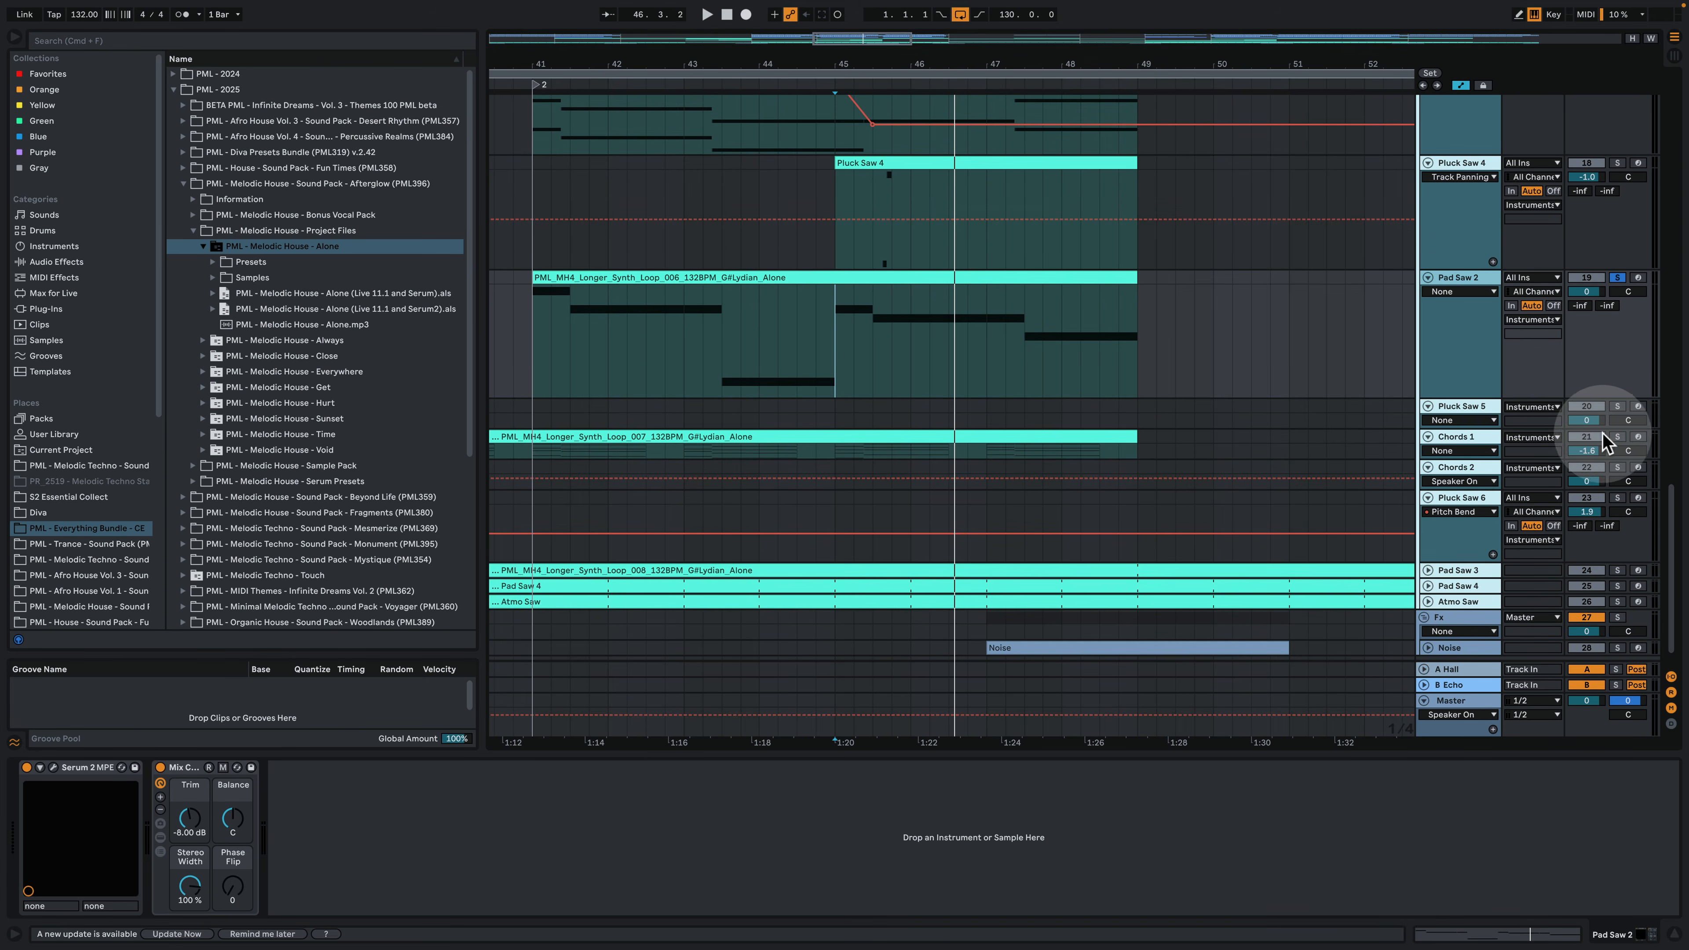
{"action": "left_click", "coordinate": [1622, 436]}
{"action": "left_click_drag", "start_coordinate": [1472, 460], "coordinate": [1456, 556]}
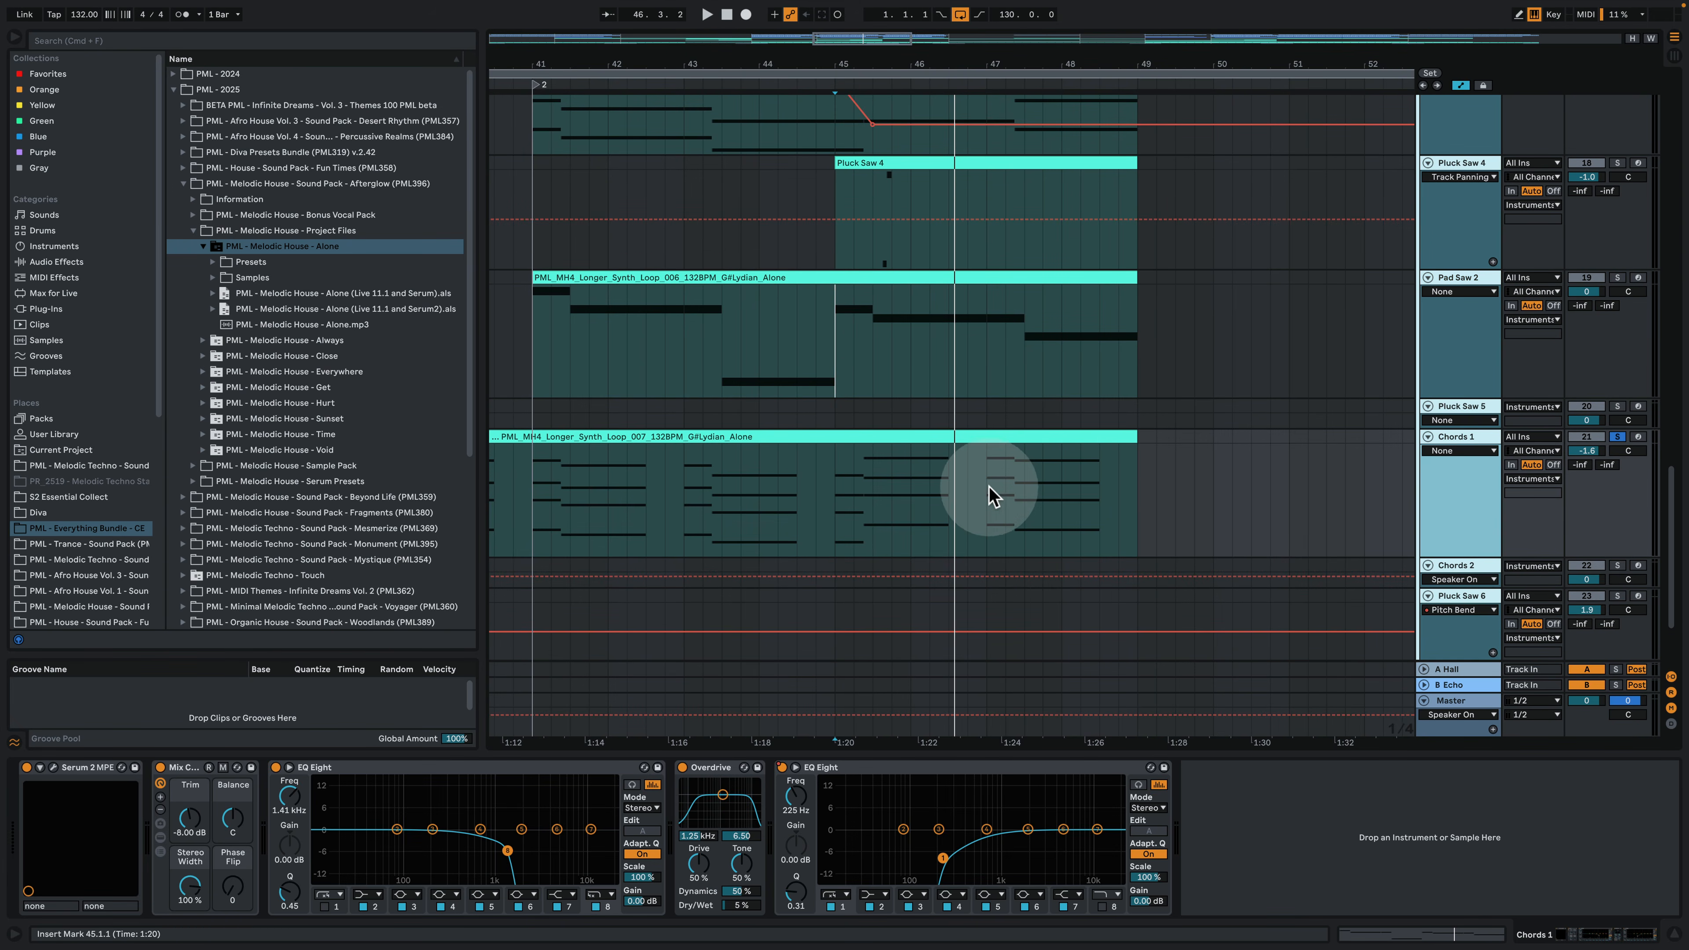
{"action": "left_click", "coordinate": [994, 484]}
{"action": "key", "text": "space"}
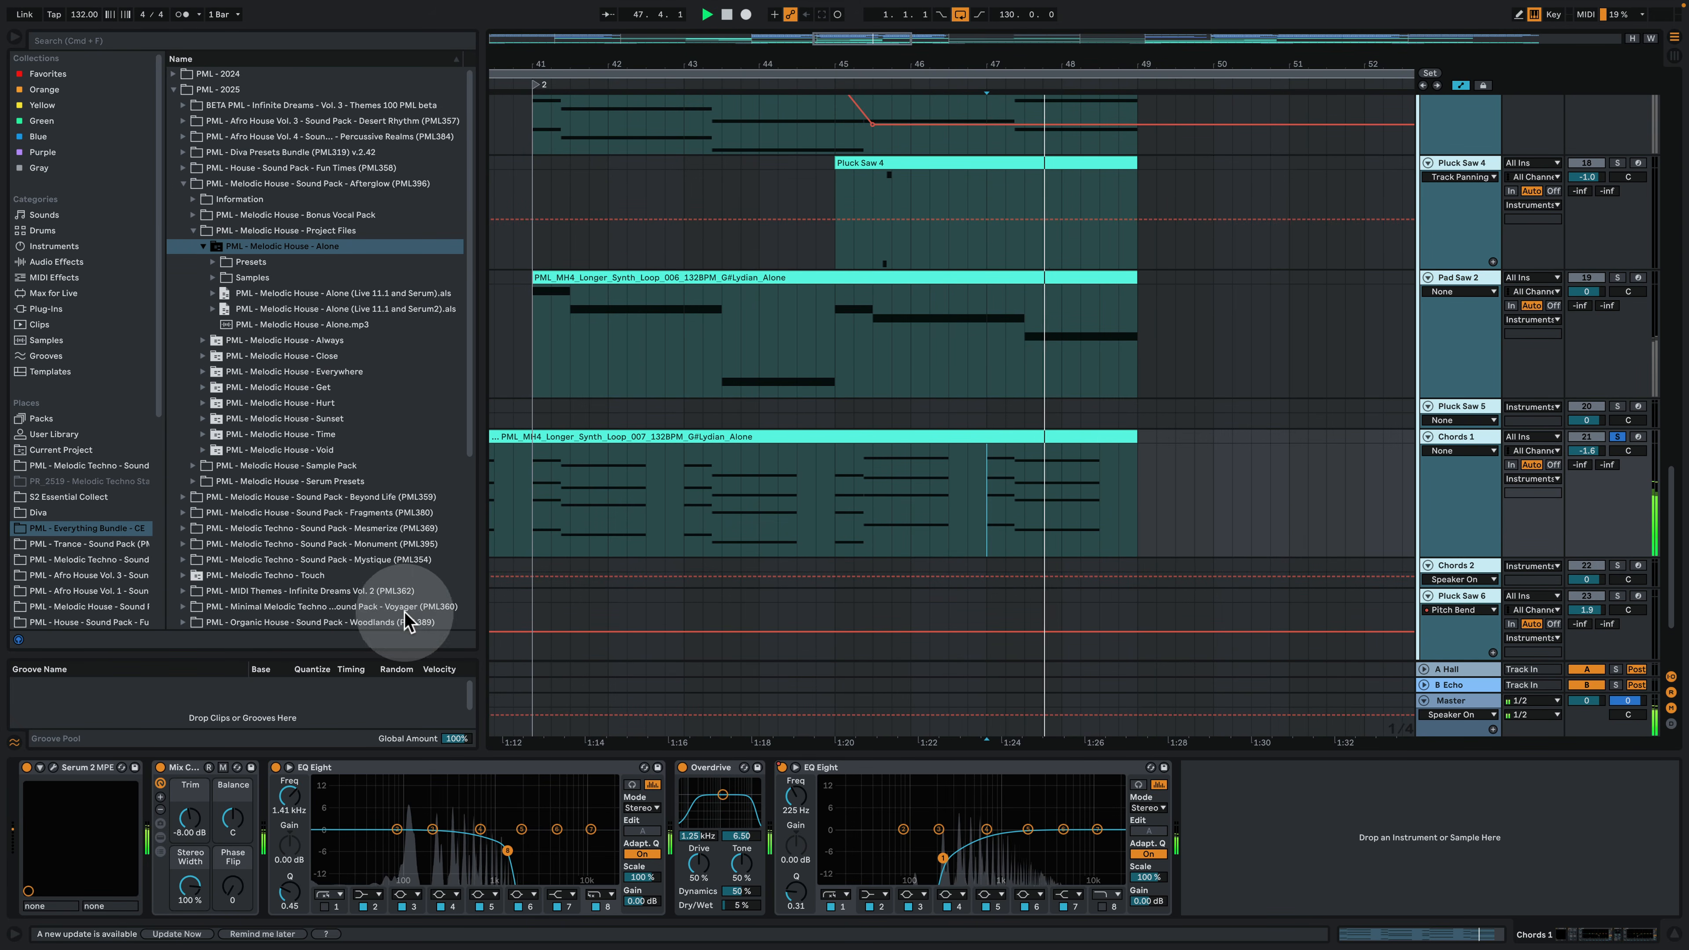
Step: Review Chords 1's Serum 2 oscillator, envelope, mixer and reverb/equalizer effects during playback, and close the plug-in window
{"action": "left_click", "coordinate": [54, 768]}
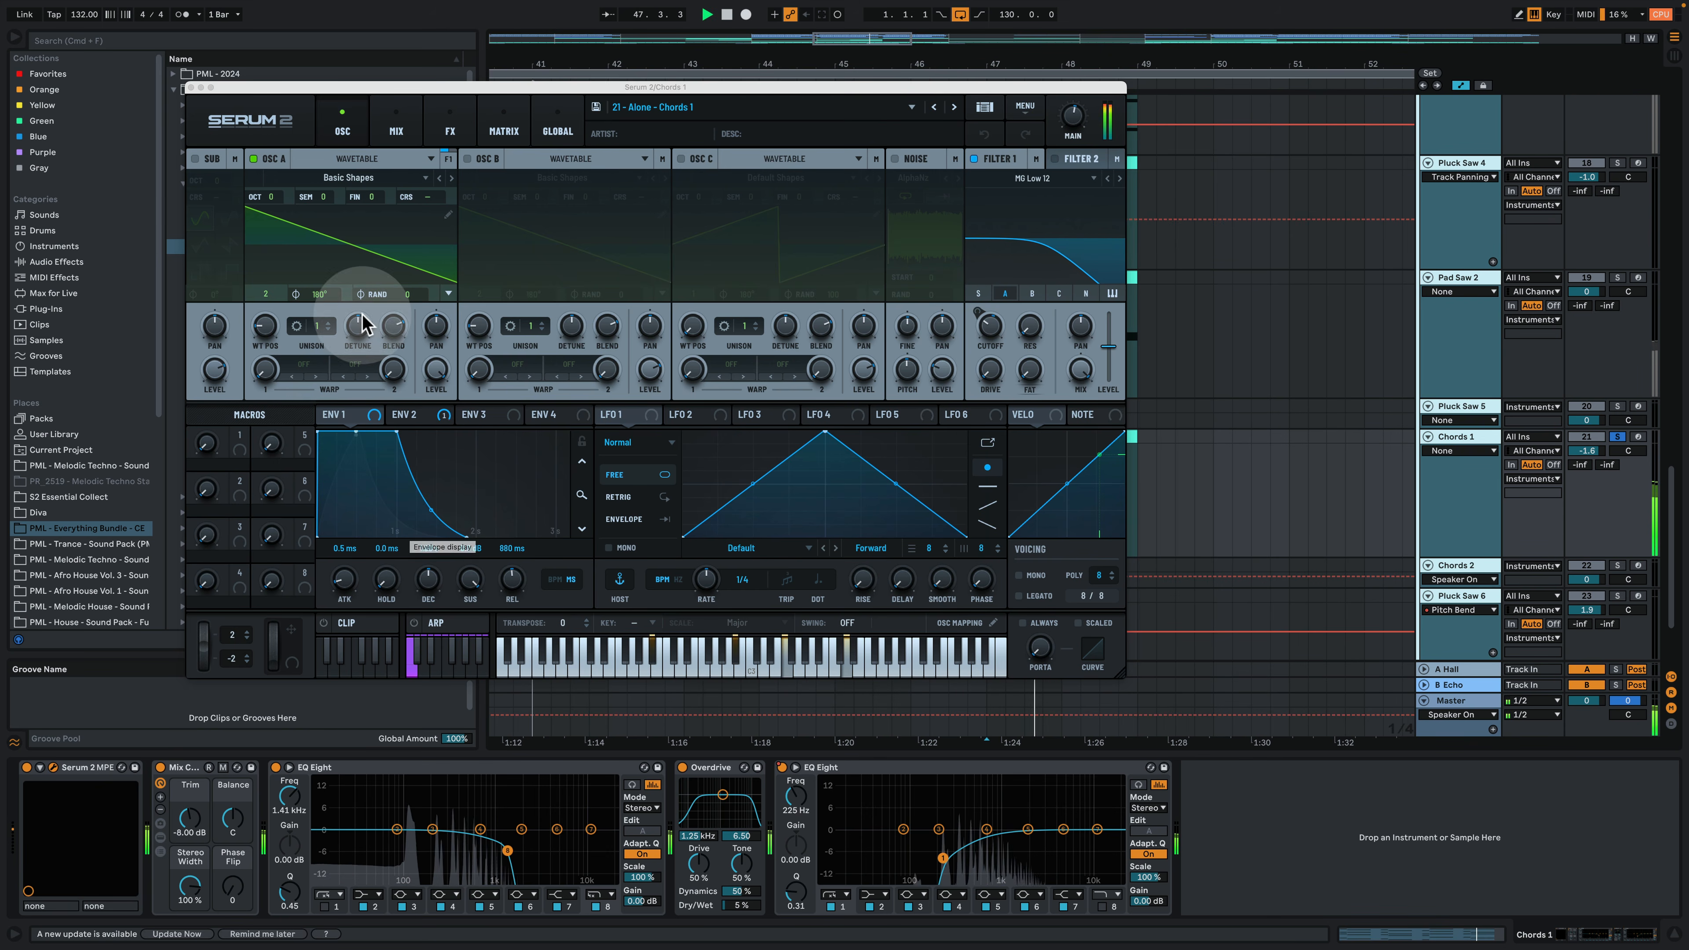
{"action": "key", "text": "space"}
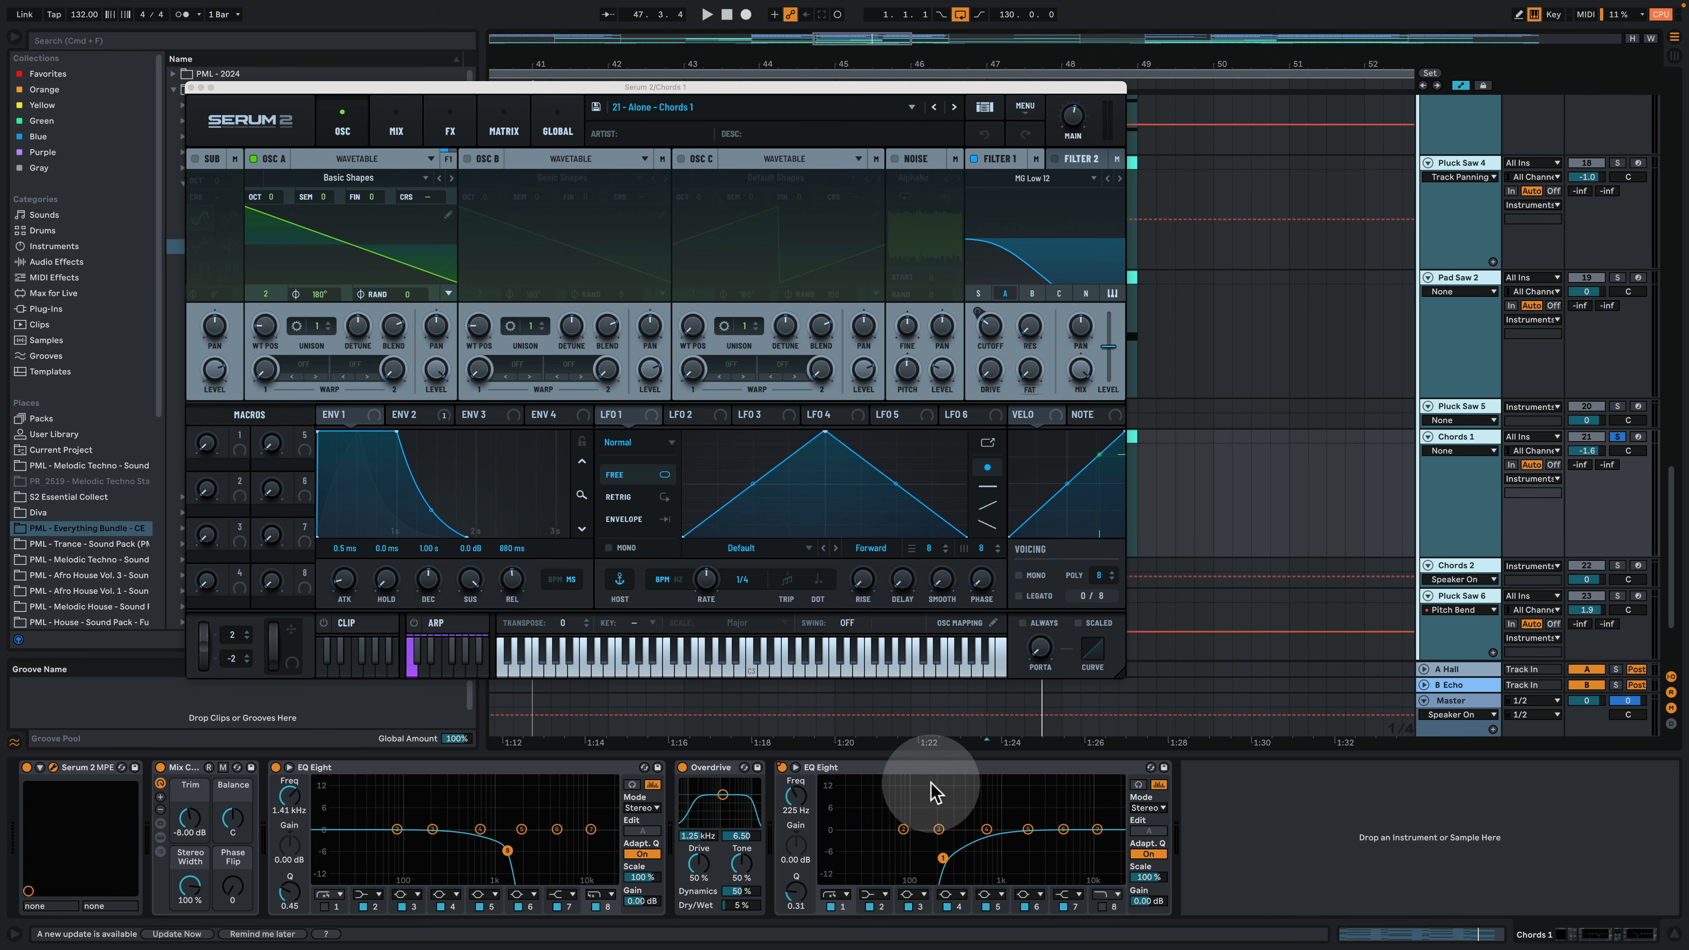
{"action": "key", "text": "space"}
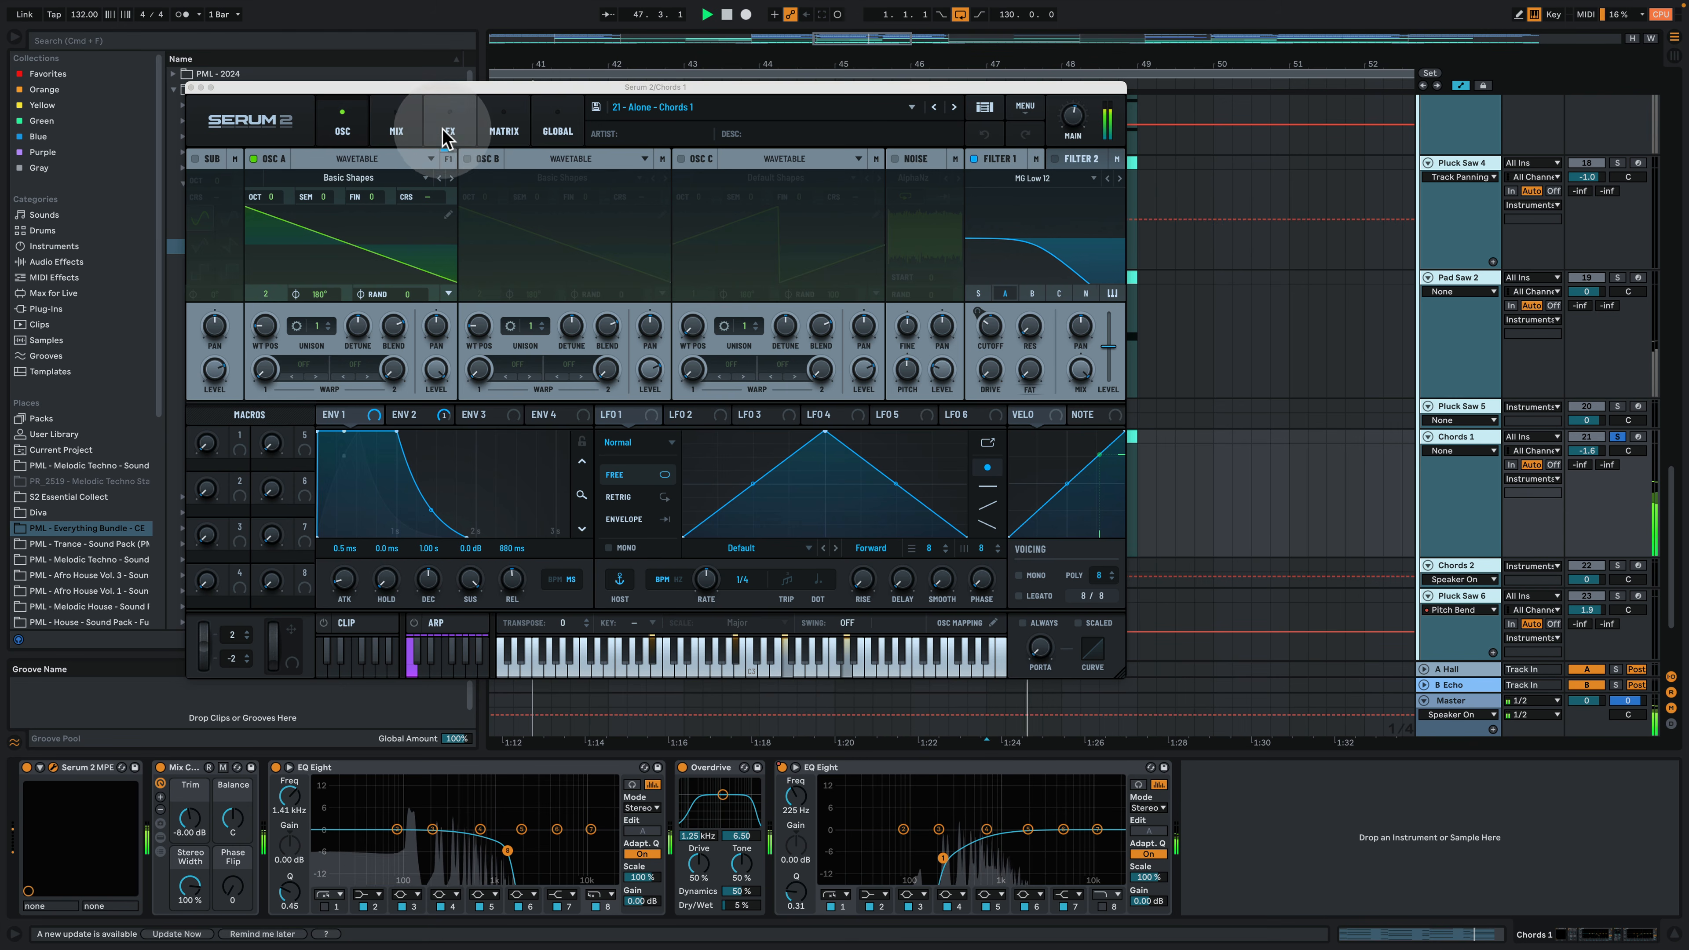
{"action": "left_click", "coordinate": [396, 126]}
{"action": "left_click", "coordinate": [450, 127]}
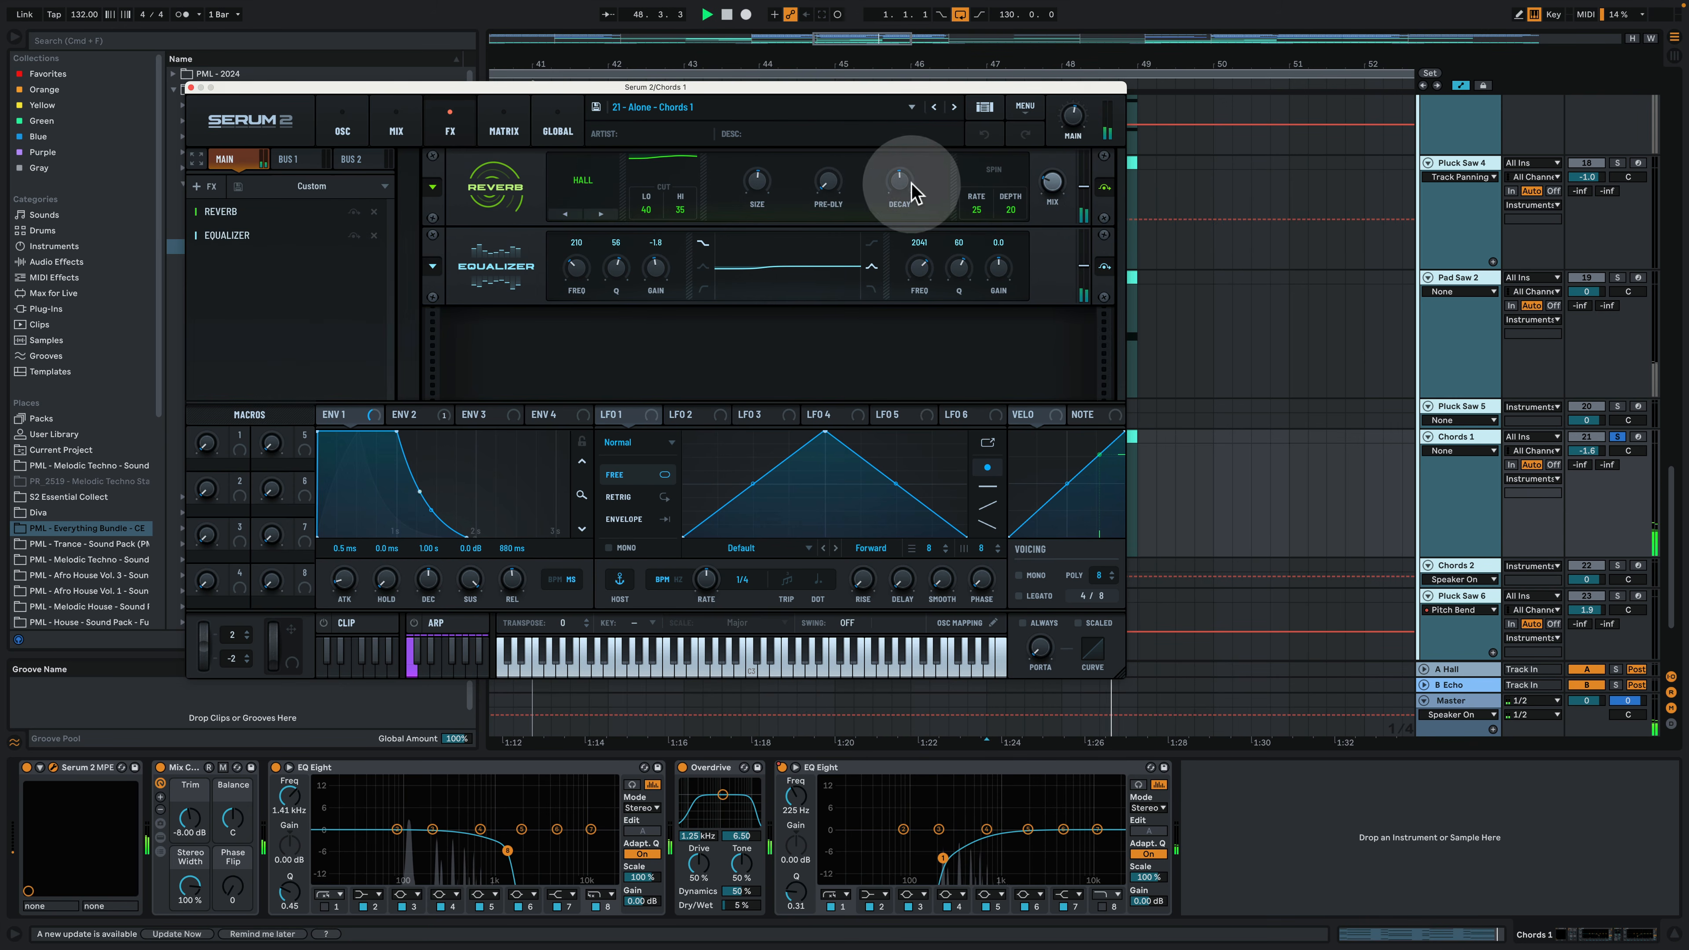
{"action": "key", "text": "space"}
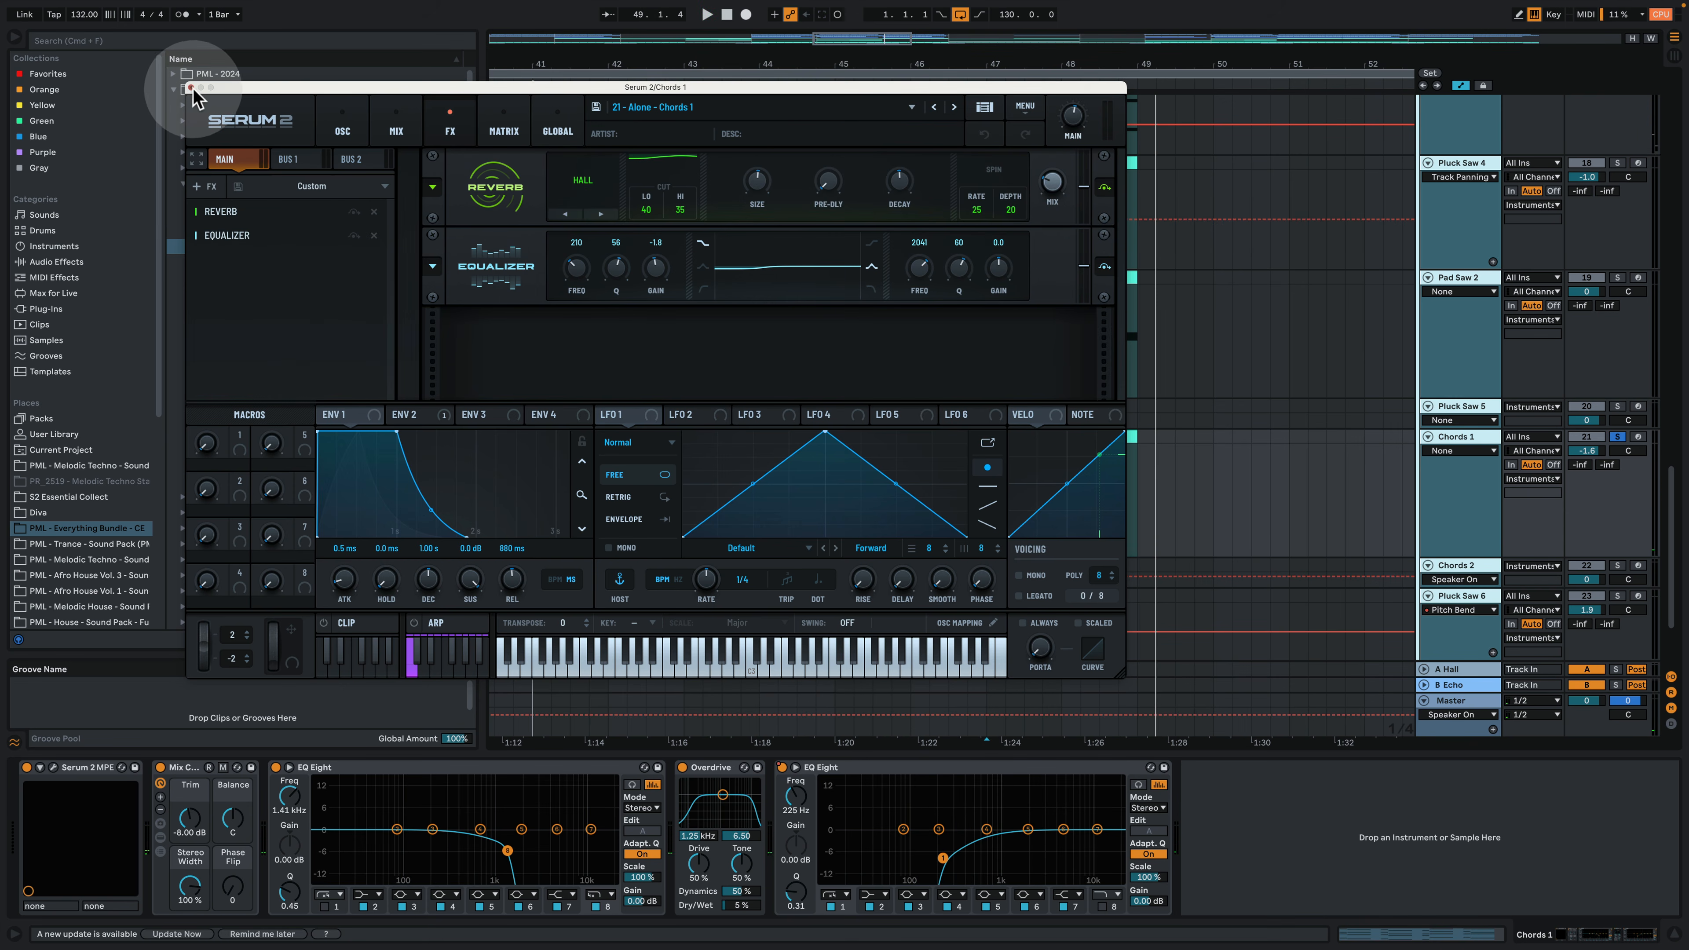
{"action": "left_click", "coordinate": [191, 88]}
Step: Zoom out the arrangement, solo Chords 2 with its track enlarged, and play its break clip from bar 57
{"action": "scroll", "coordinate": [1017, 379], "scroll_direction": "down", "scroll_amount": 3}
{"action": "left_click_drag", "start_coordinate": [1083, 63], "coordinate": [980, 5]}
{"action": "left_click", "coordinate": [1121, 434]}
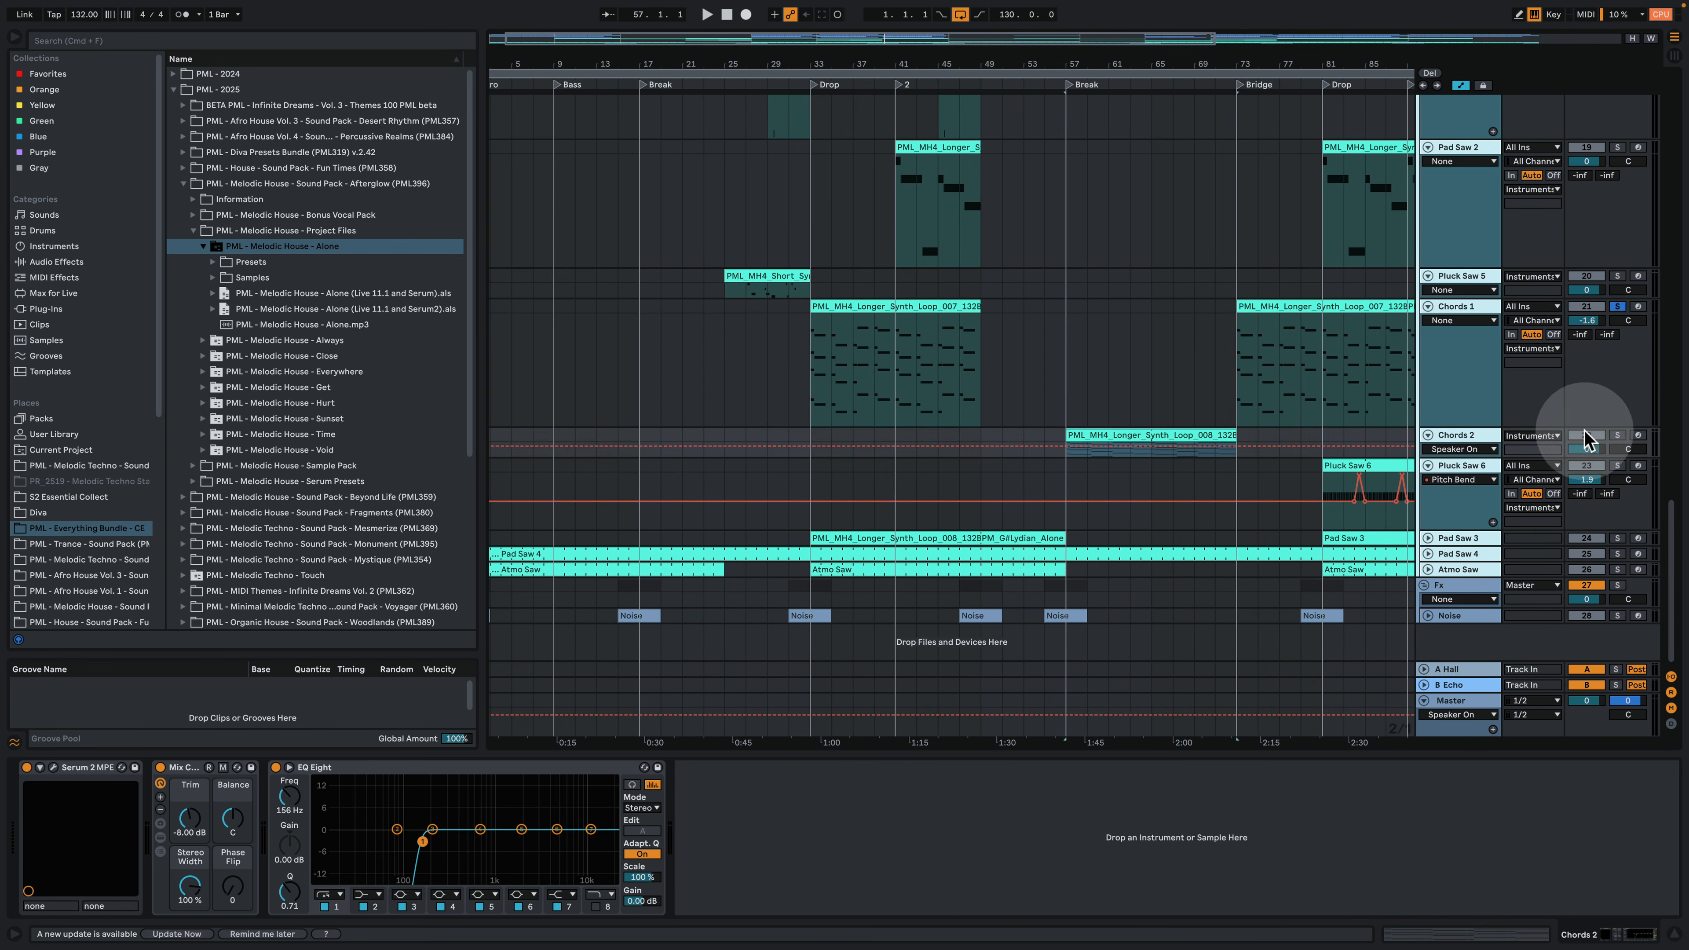
{"action": "left_click", "coordinate": [1617, 436]}
{"action": "left_click_drag", "start_coordinate": [1471, 457], "coordinate": [1470, 555]}
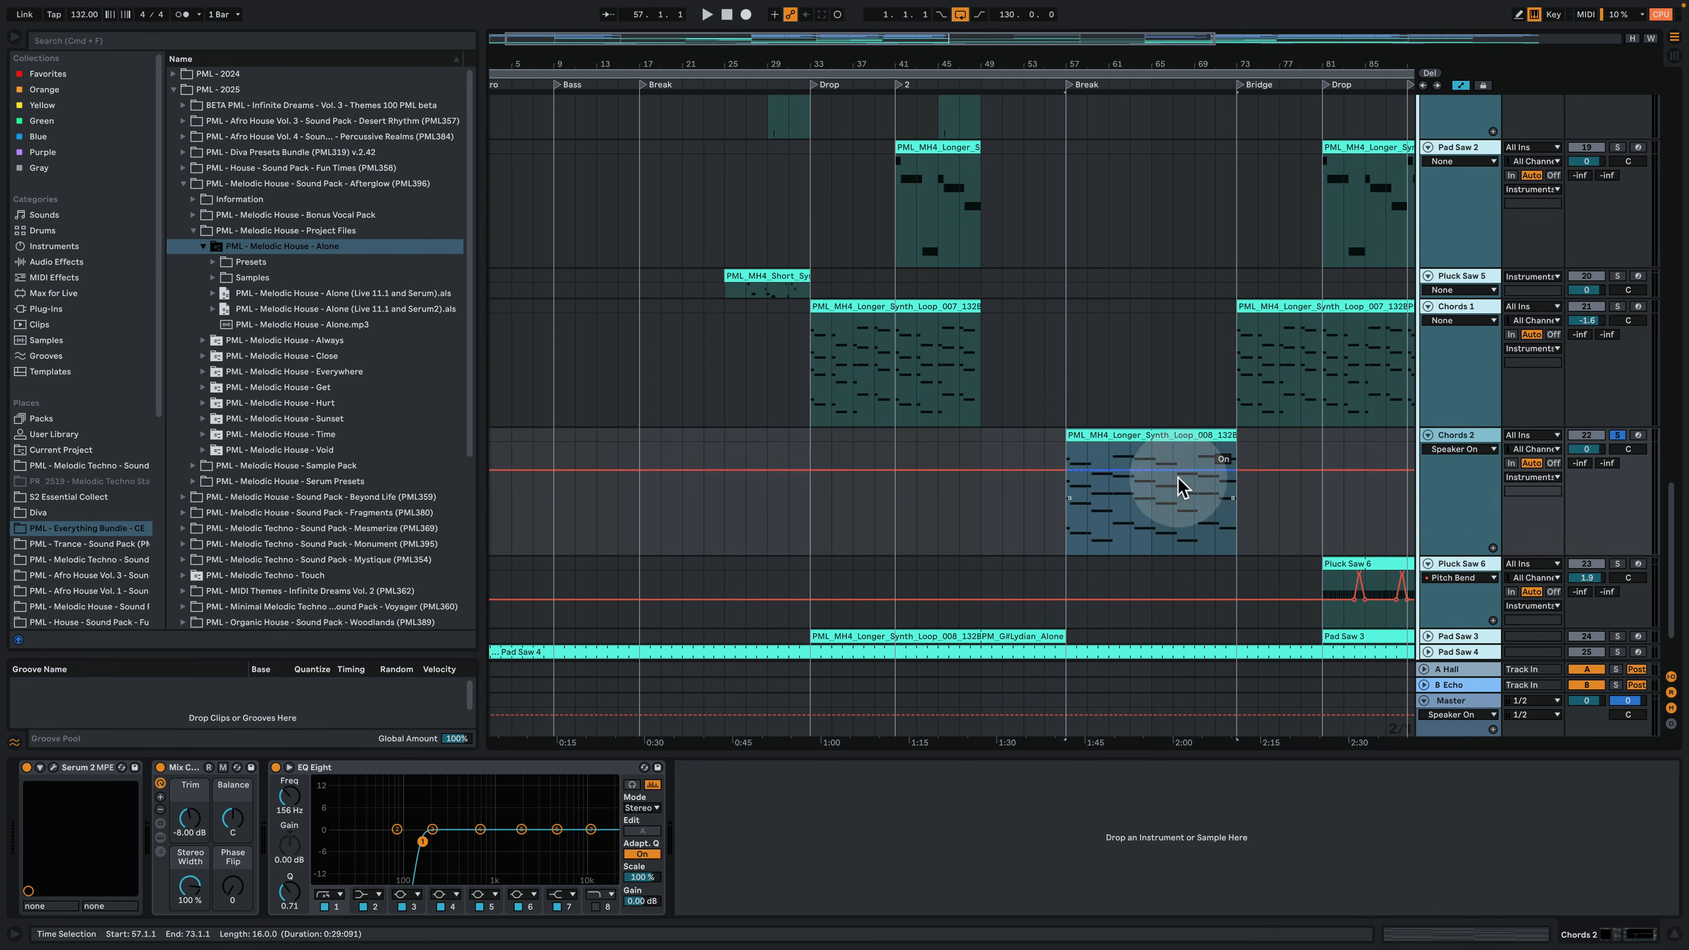
{"action": "left_click_drag", "start_coordinate": [1097, 64], "coordinate": [891, 61]}
{"action": "key", "text": "space"}
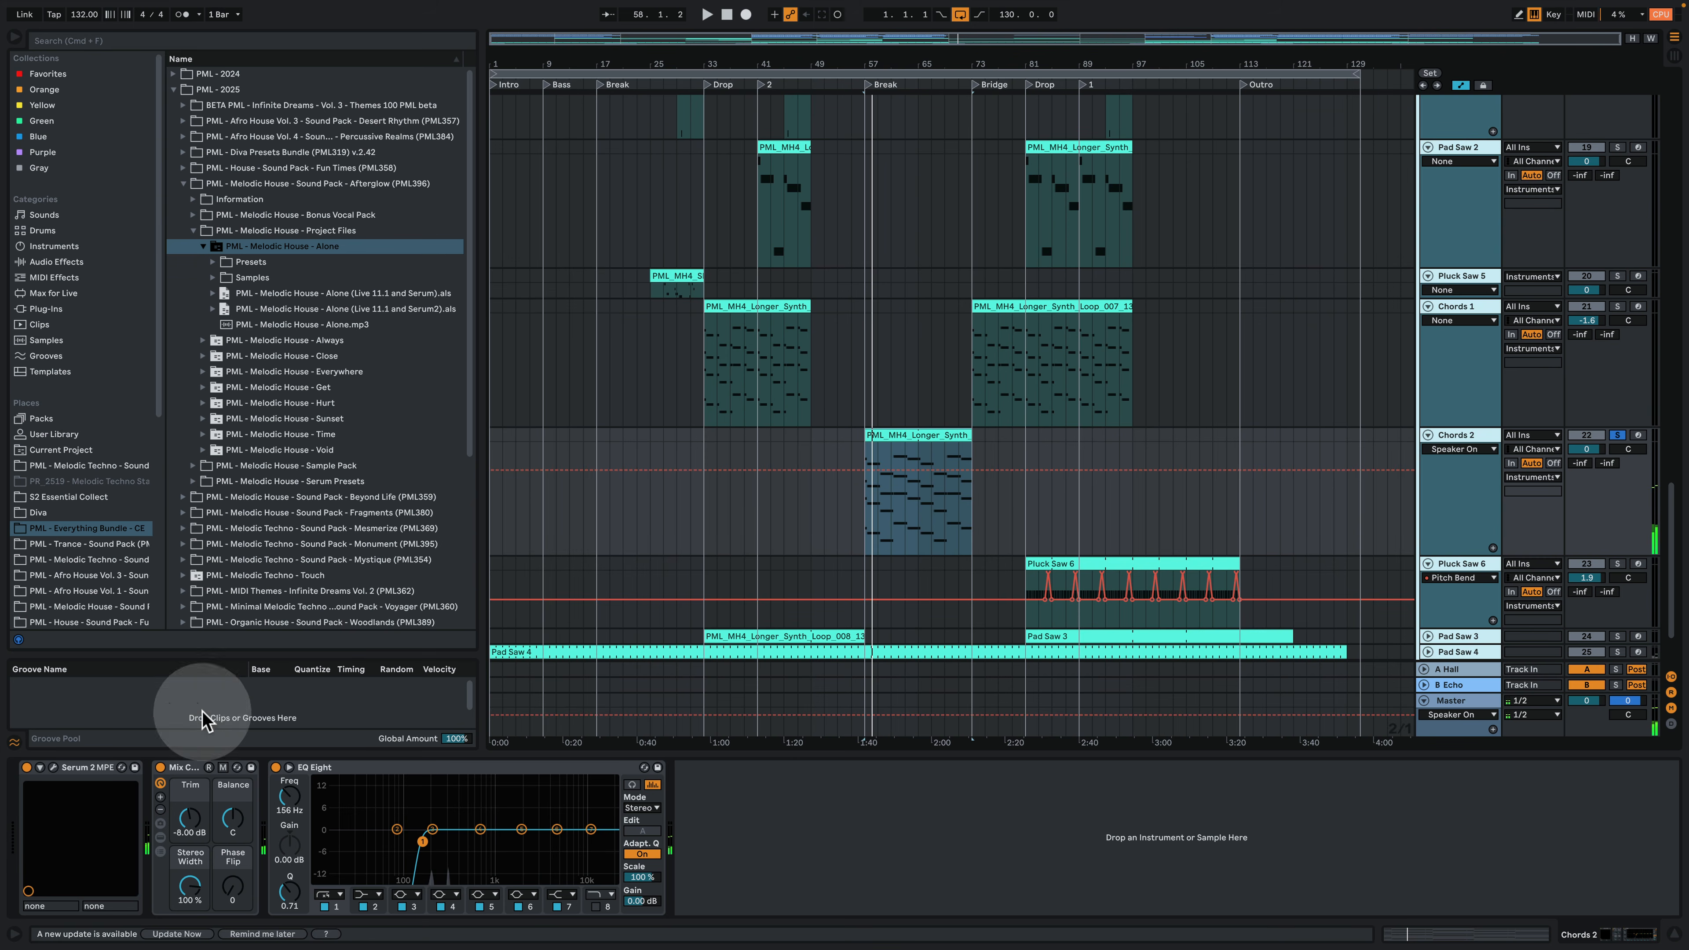
Step: Open the Chords 2 break clip, enlarge its notes to read the chords during playback, and return to the arrangement
{"action": "left_click", "coordinate": [910, 454]}
{"action": "double_click", "coordinate": [903, 437]}
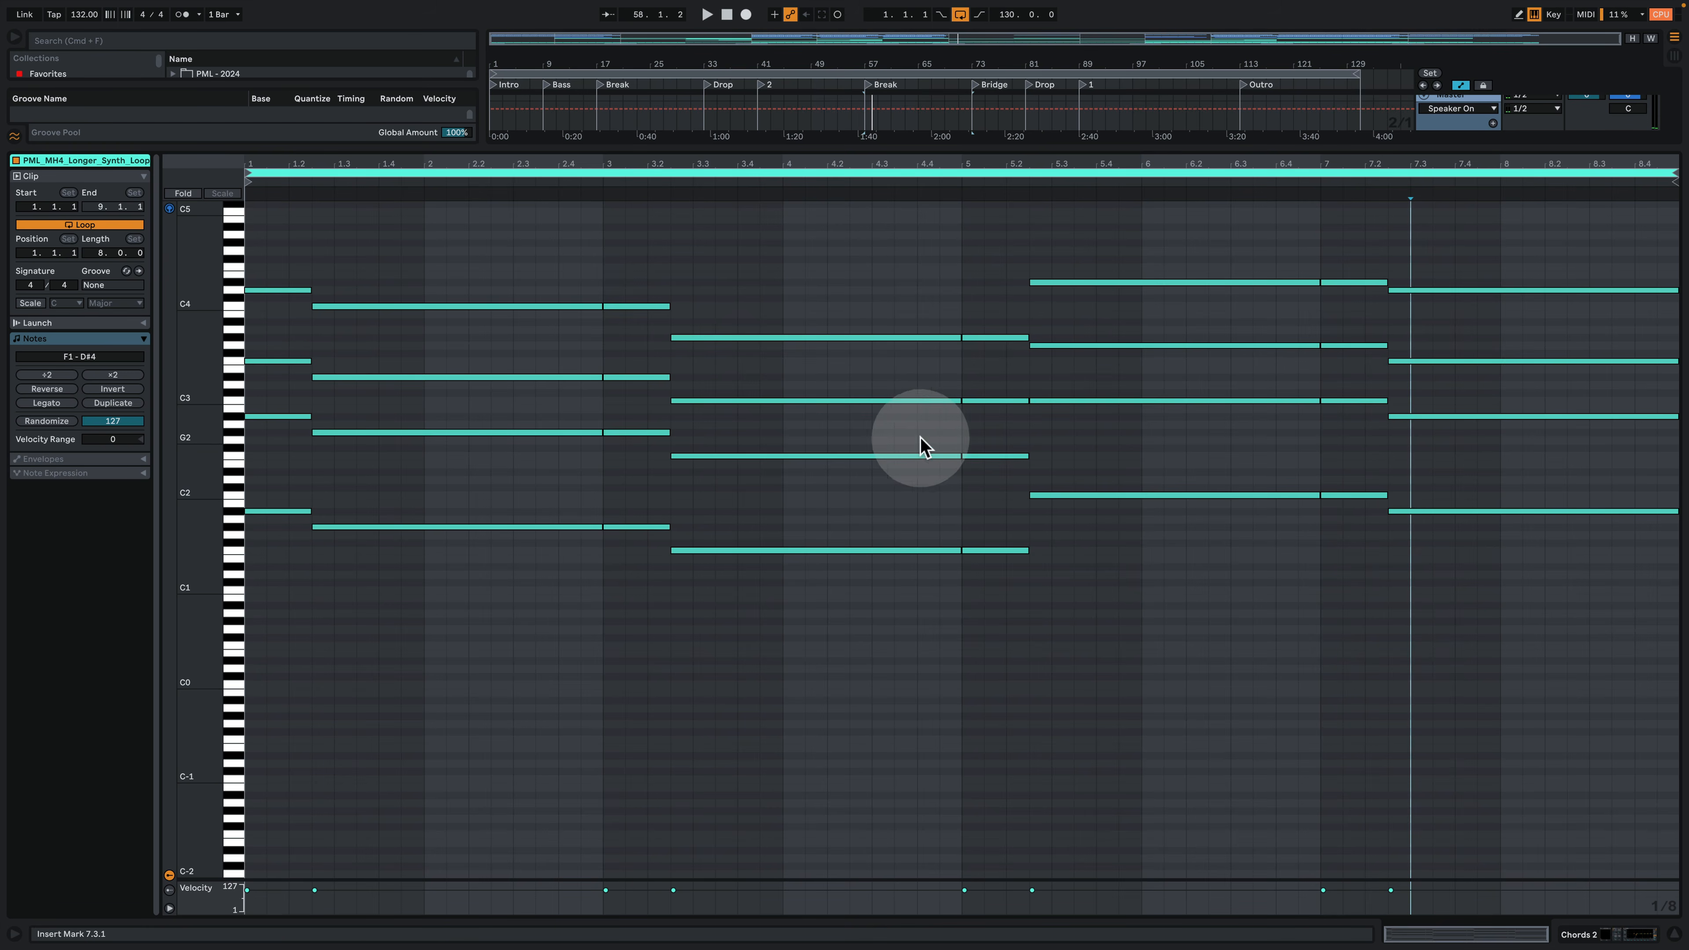
{"action": "key", "text": "space"}
{"action": "mouse_move", "coordinate": [207, 404]}
{"action": "left_mouse_down"}
{"action": "mouse_move", "coordinate": [266, 421]}
{"action": "mouse_move", "coordinate": [230, 411]}
{"action": "left_mouse_up"}
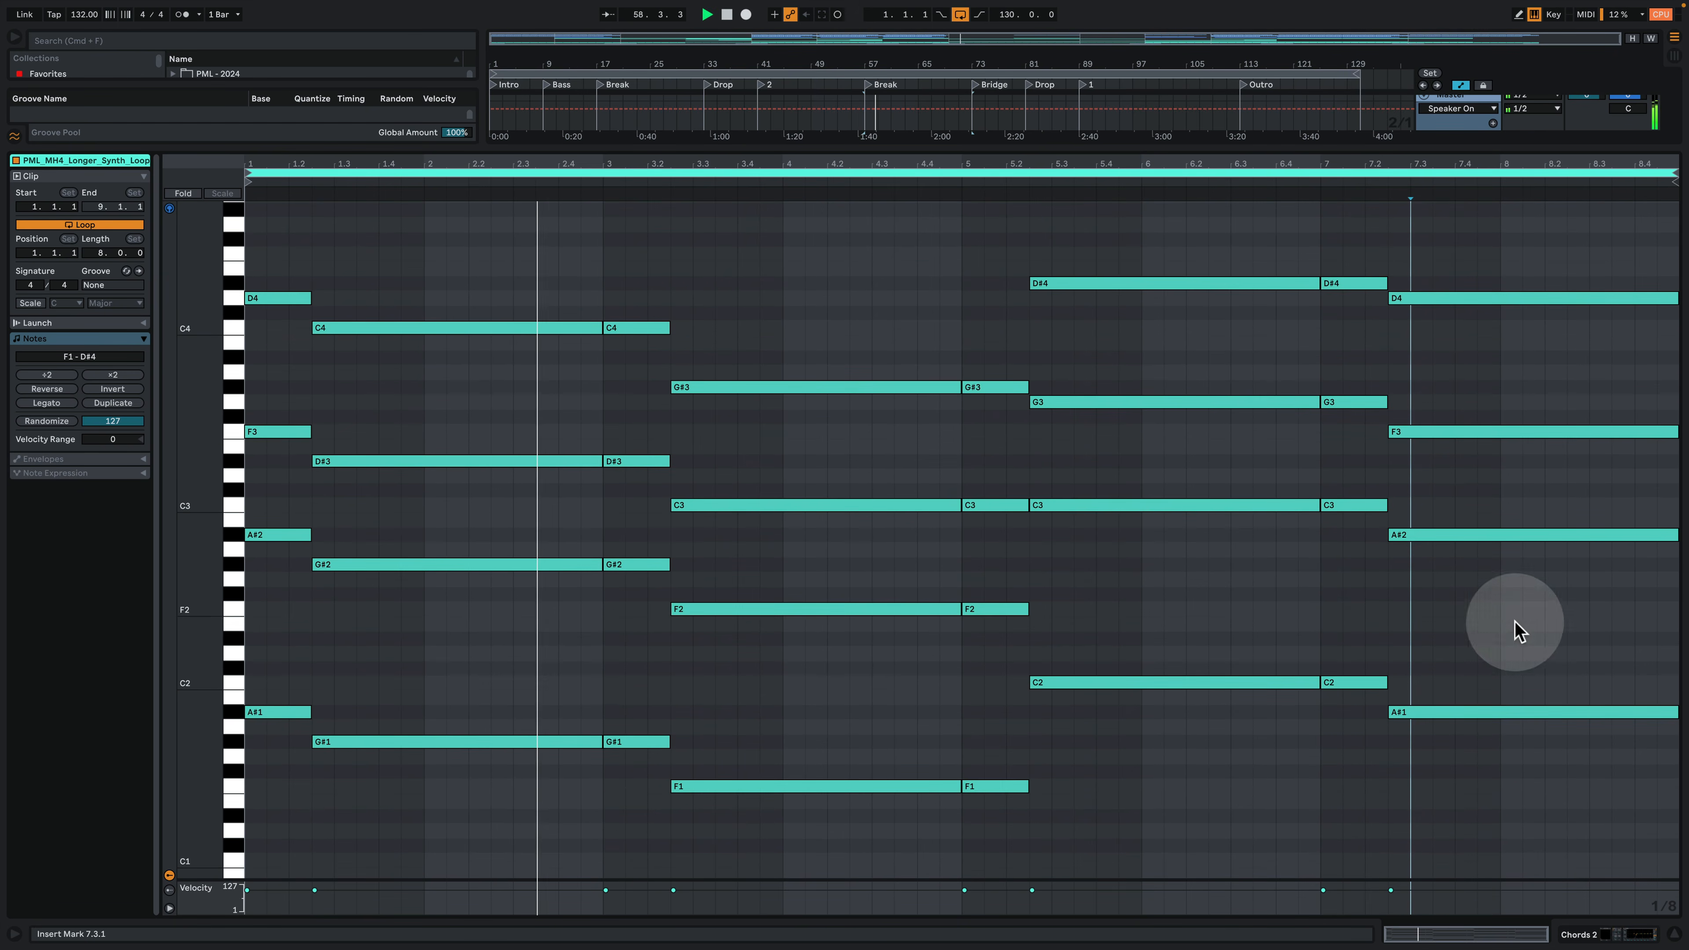
{"action": "left_click", "coordinate": [1602, 937]}
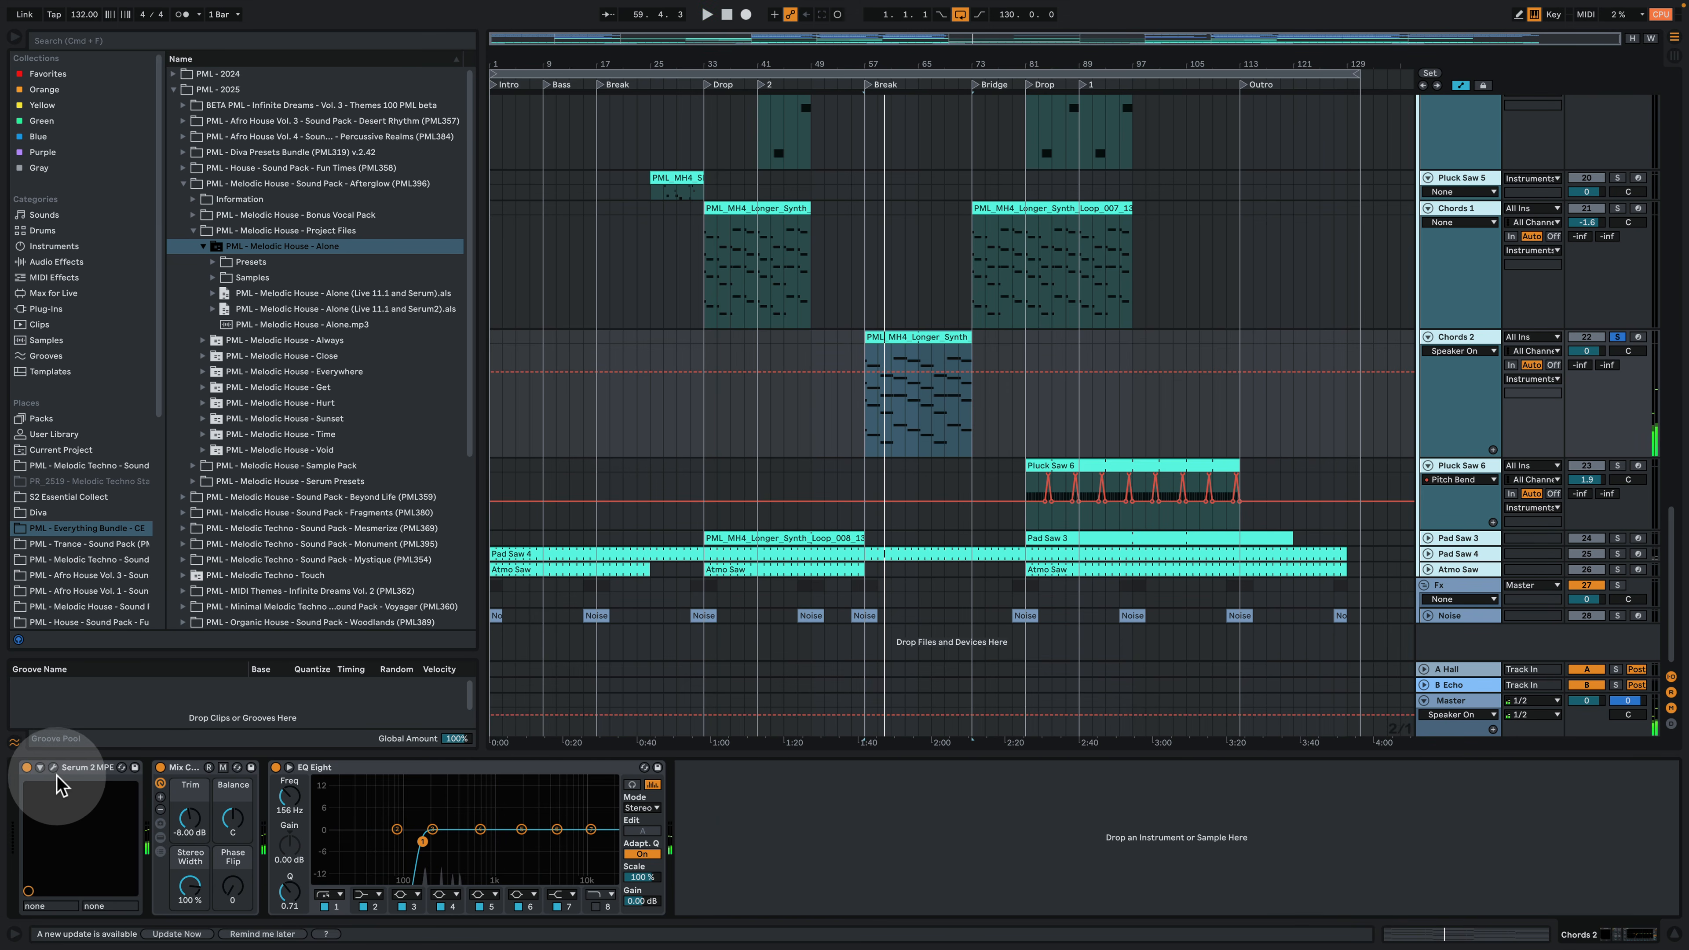
Step: Open and reposition Chords 2's Serum 2 window, and examine its oscillator, filter modulation and reverb settings
{"action": "left_click", "coordinate": [79, 786]}
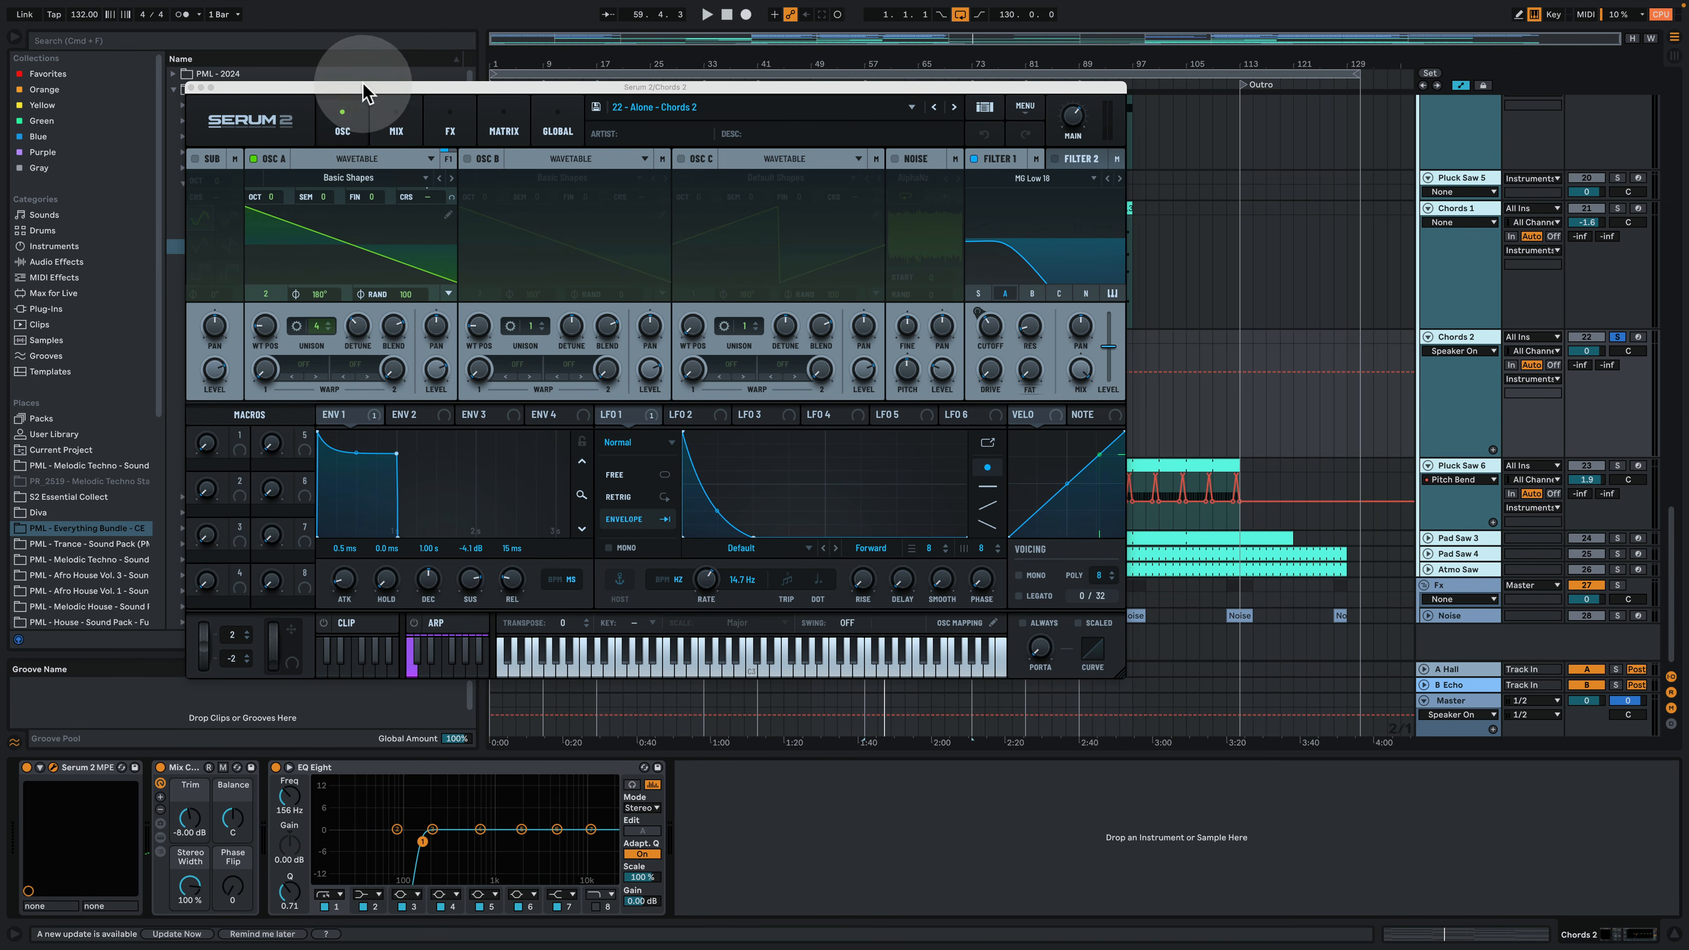
{"action": "left_click_drag", "start_coordinate": [340, 107], "coordinate": [541, 159]}
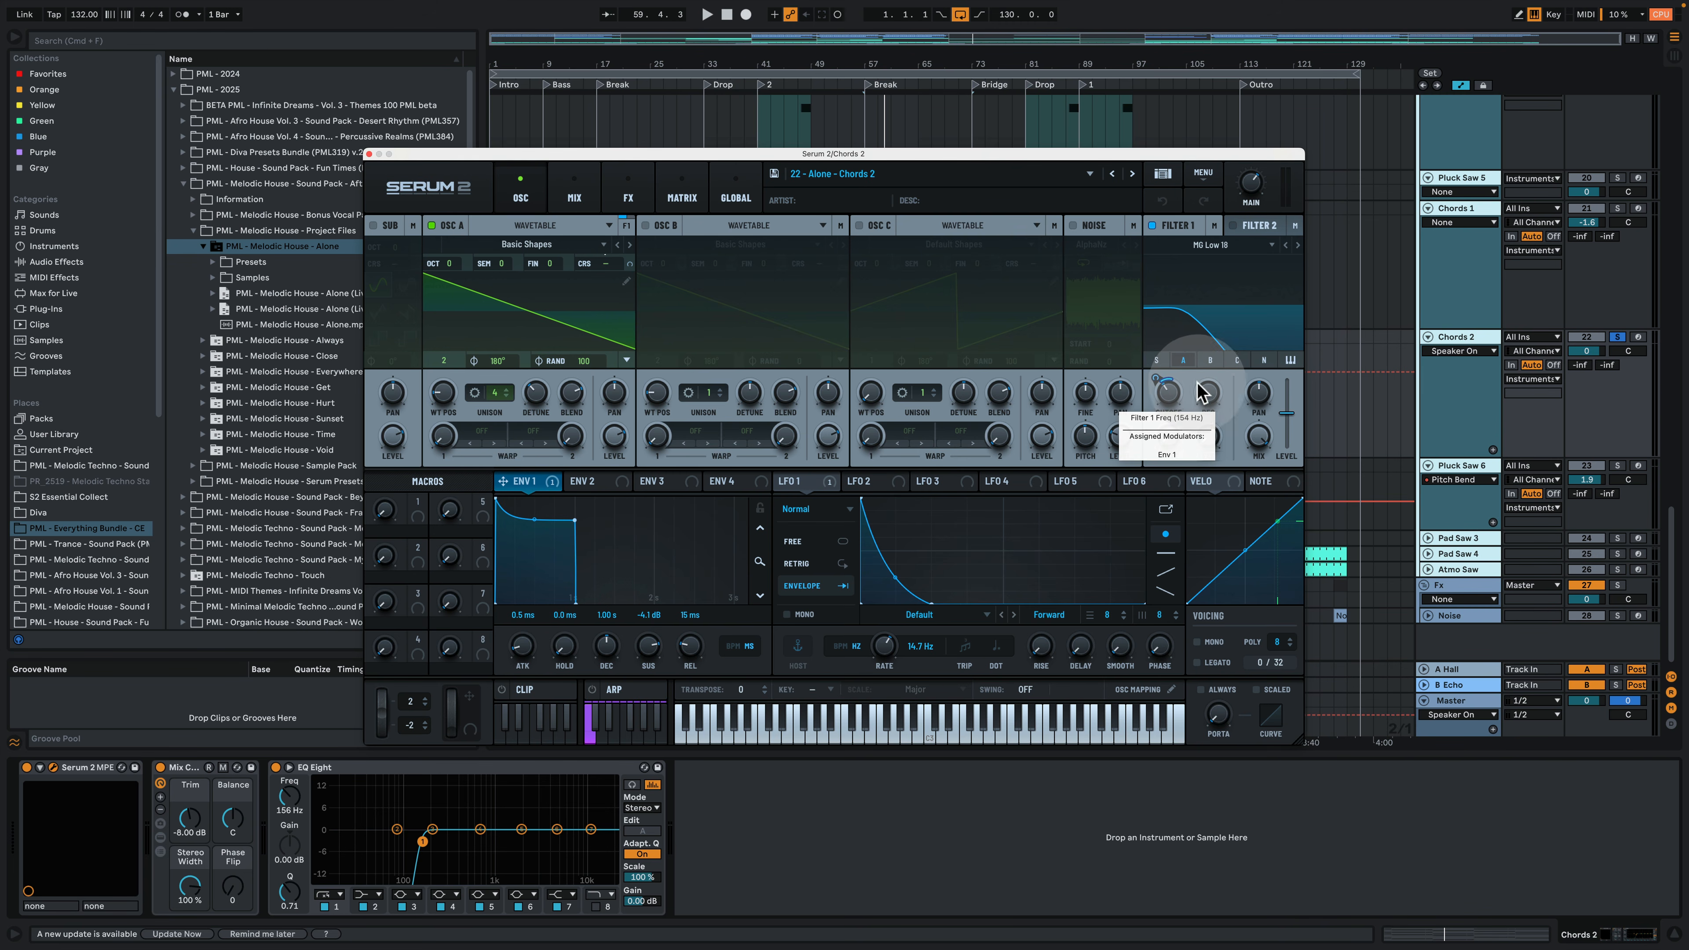
{"action": "key", "text": "space"}
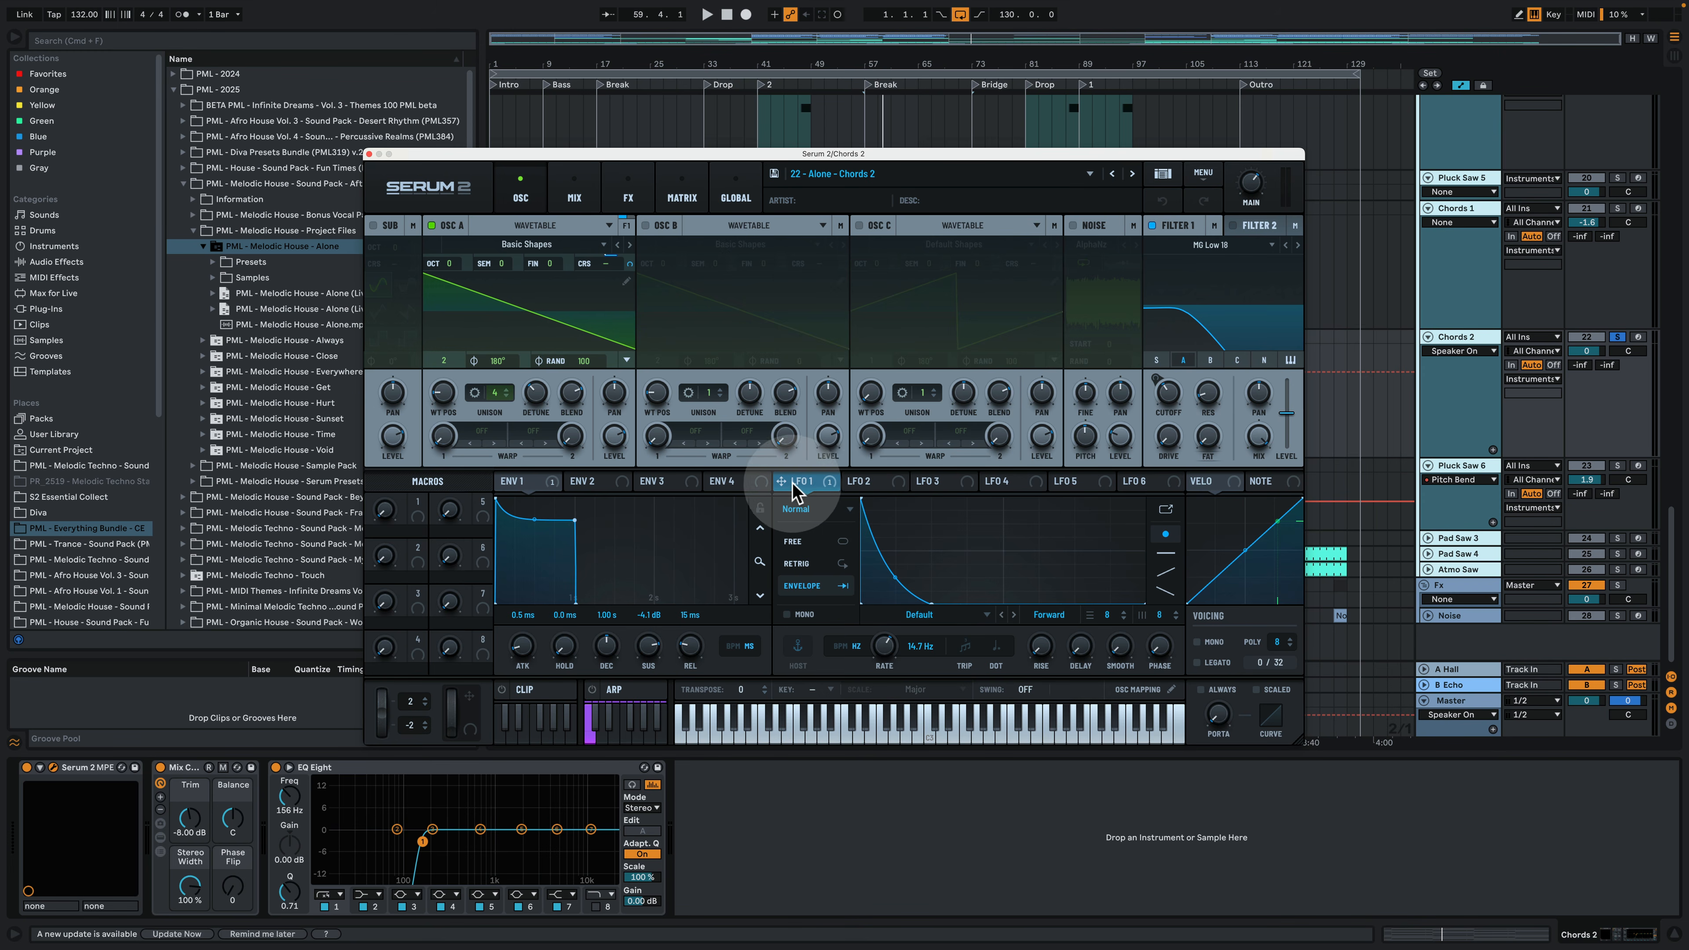
{"action": "left_click", "coordinate": [581, 193]}
{"action": "left_click", "coordinate": [629, 195]}
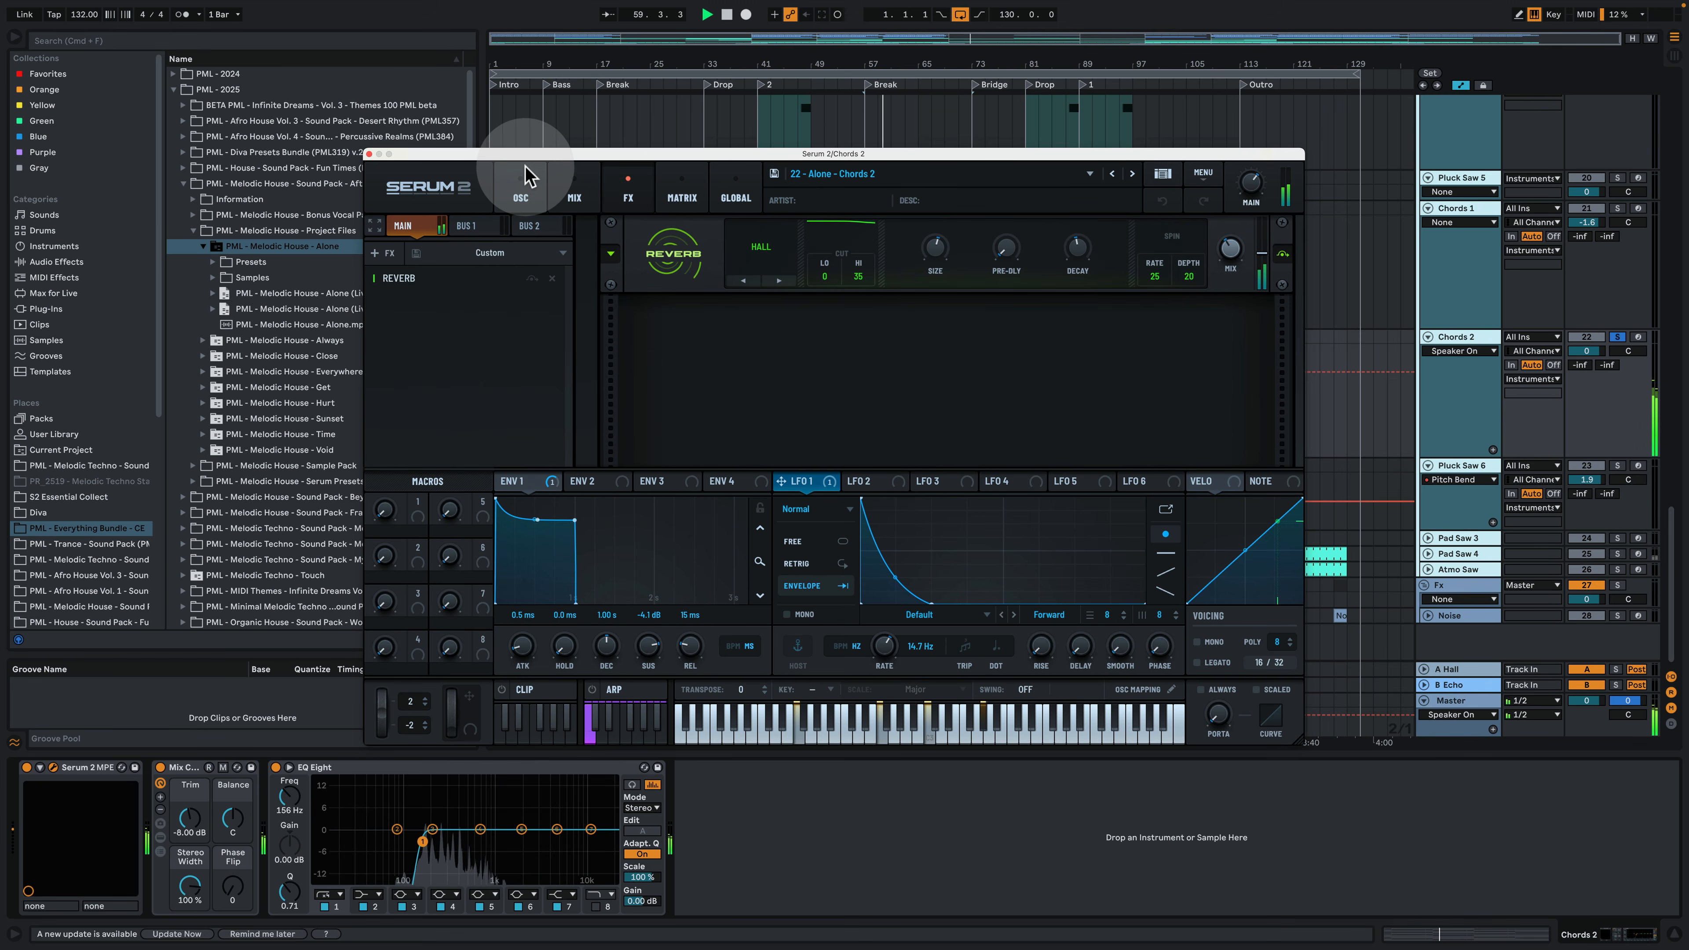
{"action": "left_click", "coordinate": [521, 179]}
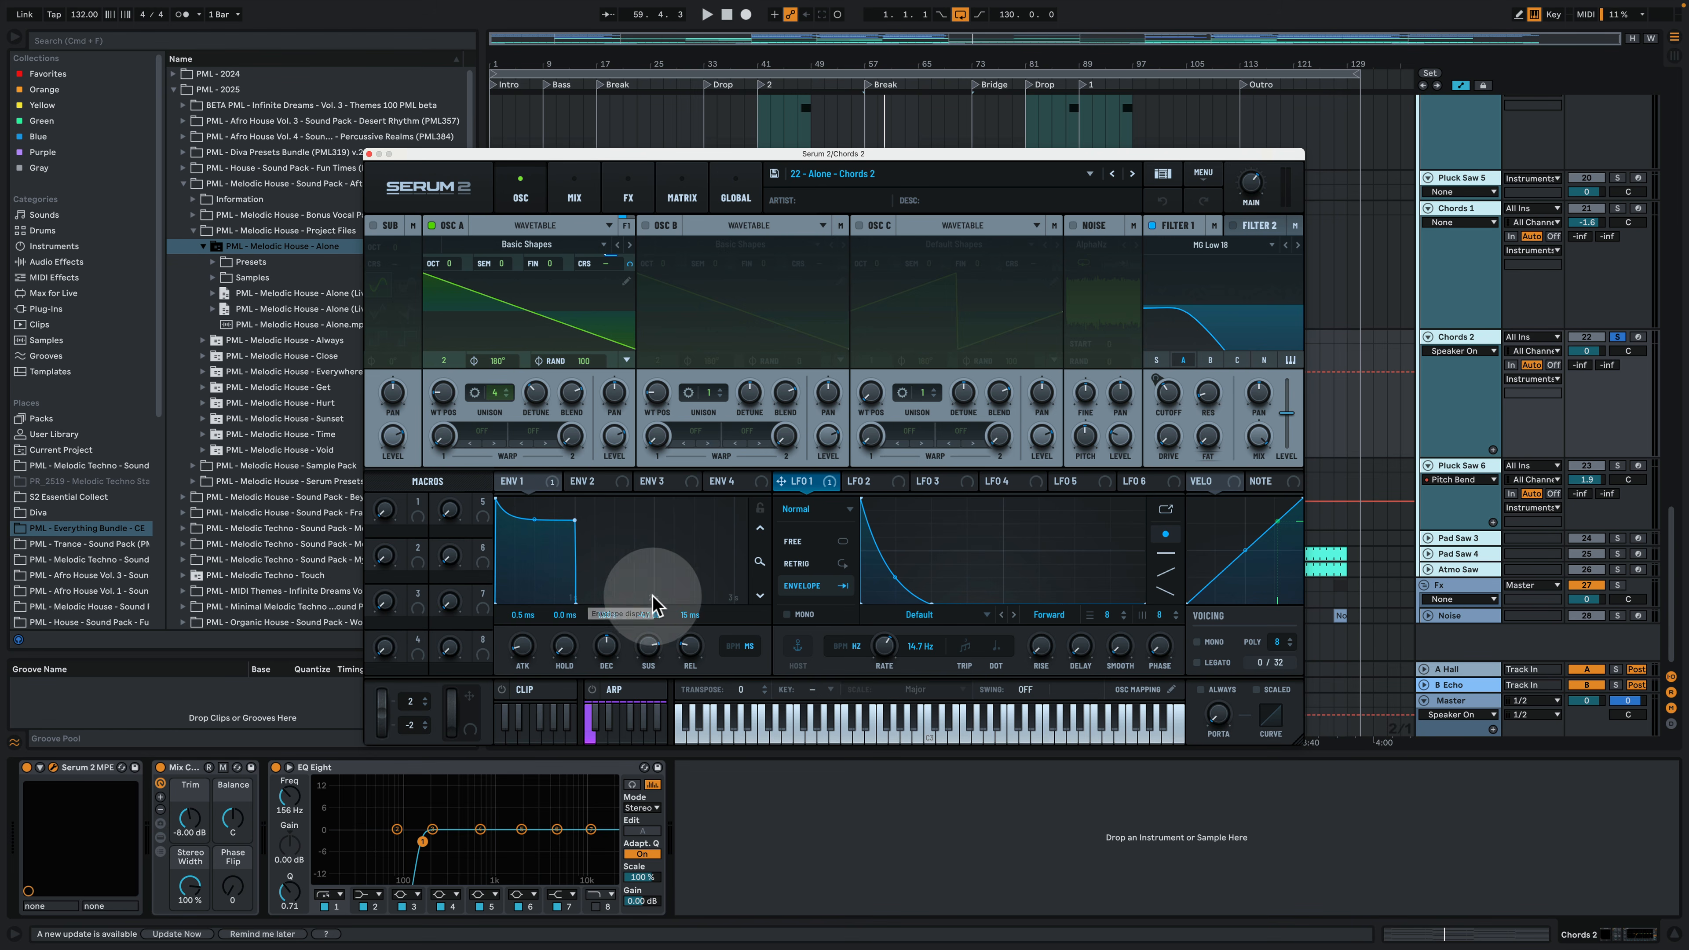
Step: Audition Chords 2 with Envelope 1's sustain lowered to minimum, and restore the sustain before closing the Serum 2 window
{"action": "left_click_drag", "start_coordinate": [654, 652], "coordinate": [670, 775]}
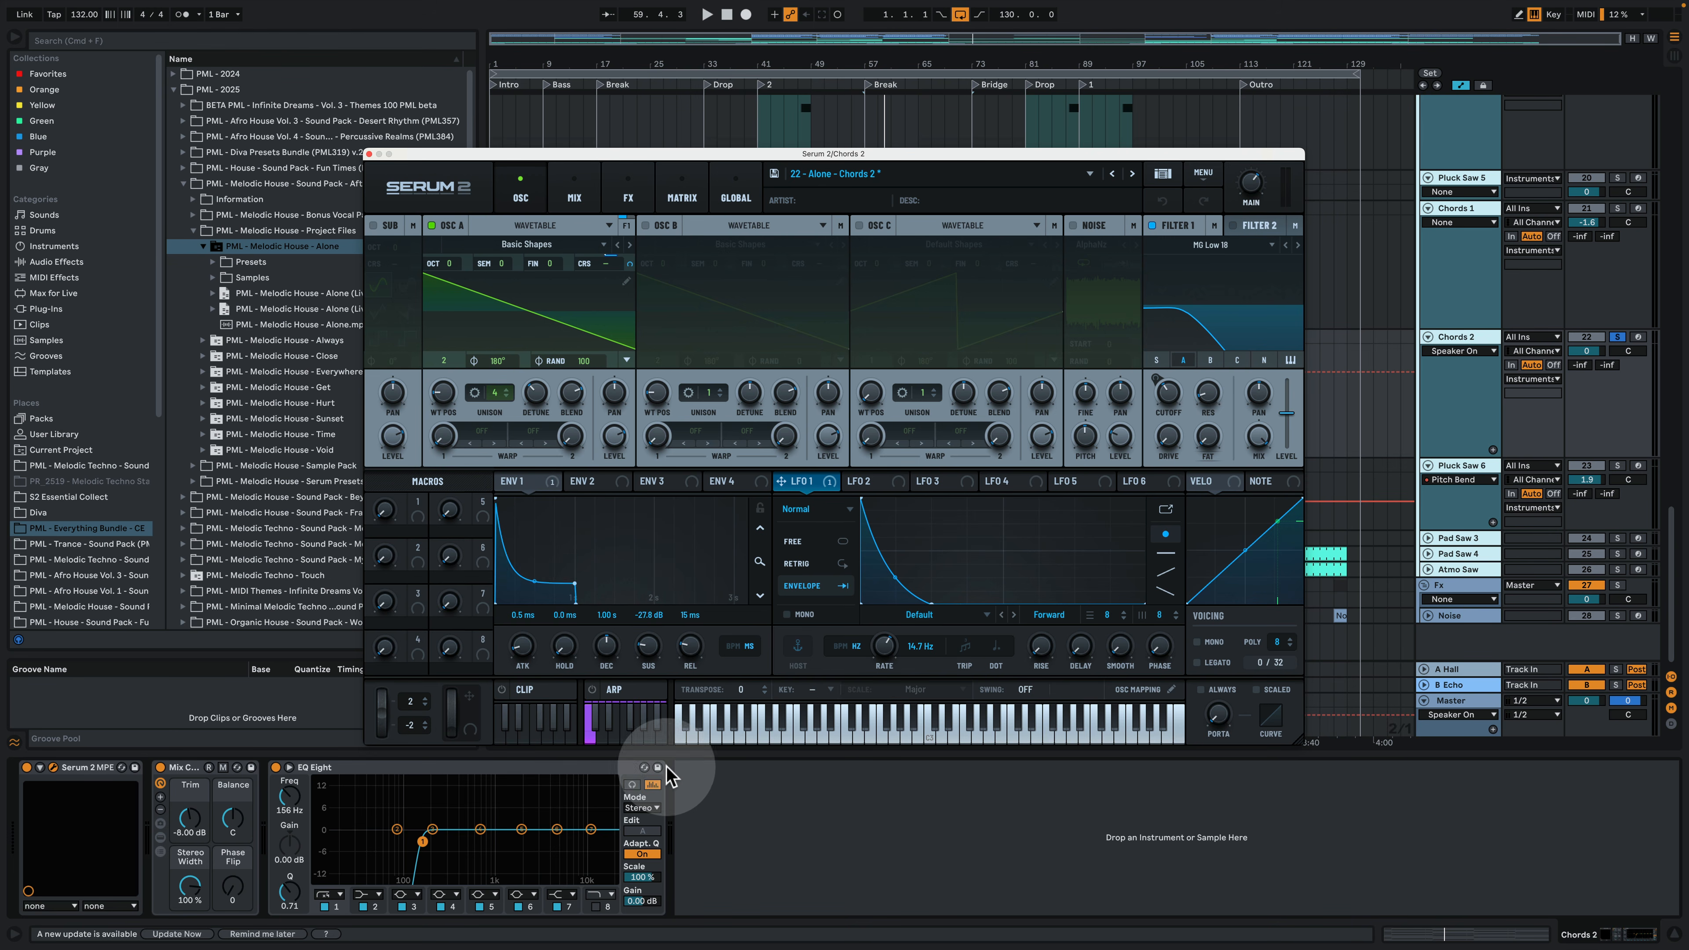
{"action": "key", "text": "space"}
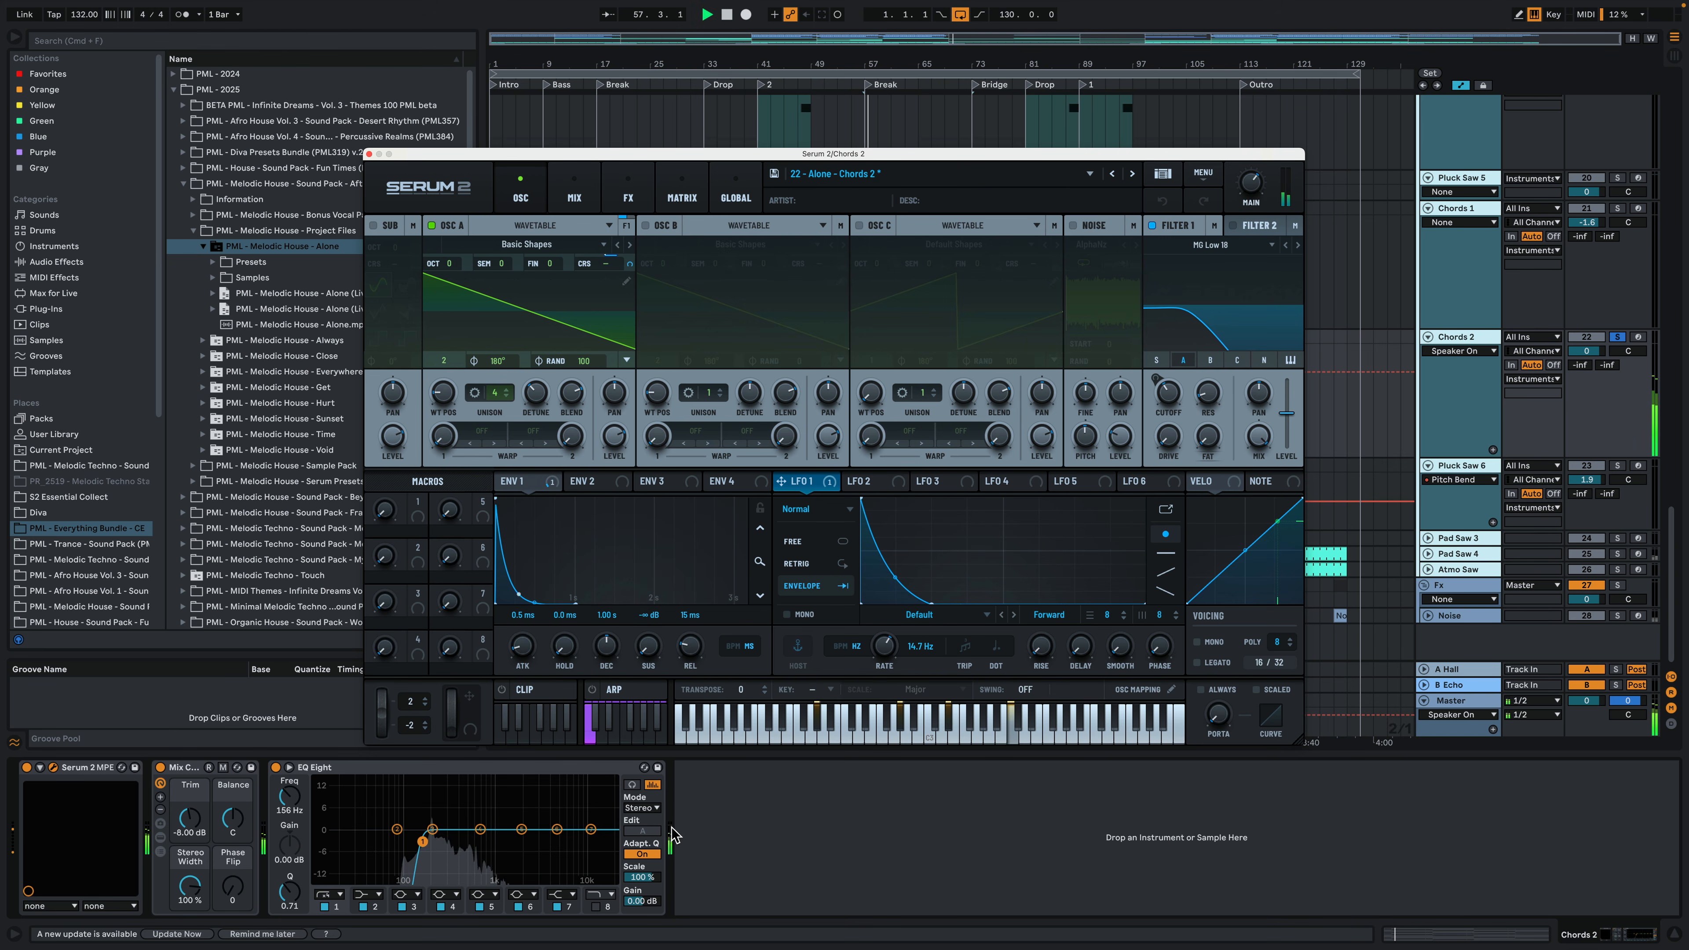
{"action": "left_click_drag", "start_coordinate": [675, 835], "coordinate": [703, 523]}
{"action": "left_click_drag", "start_coordinate": [686, 680], "coordinate": [701, 550]}
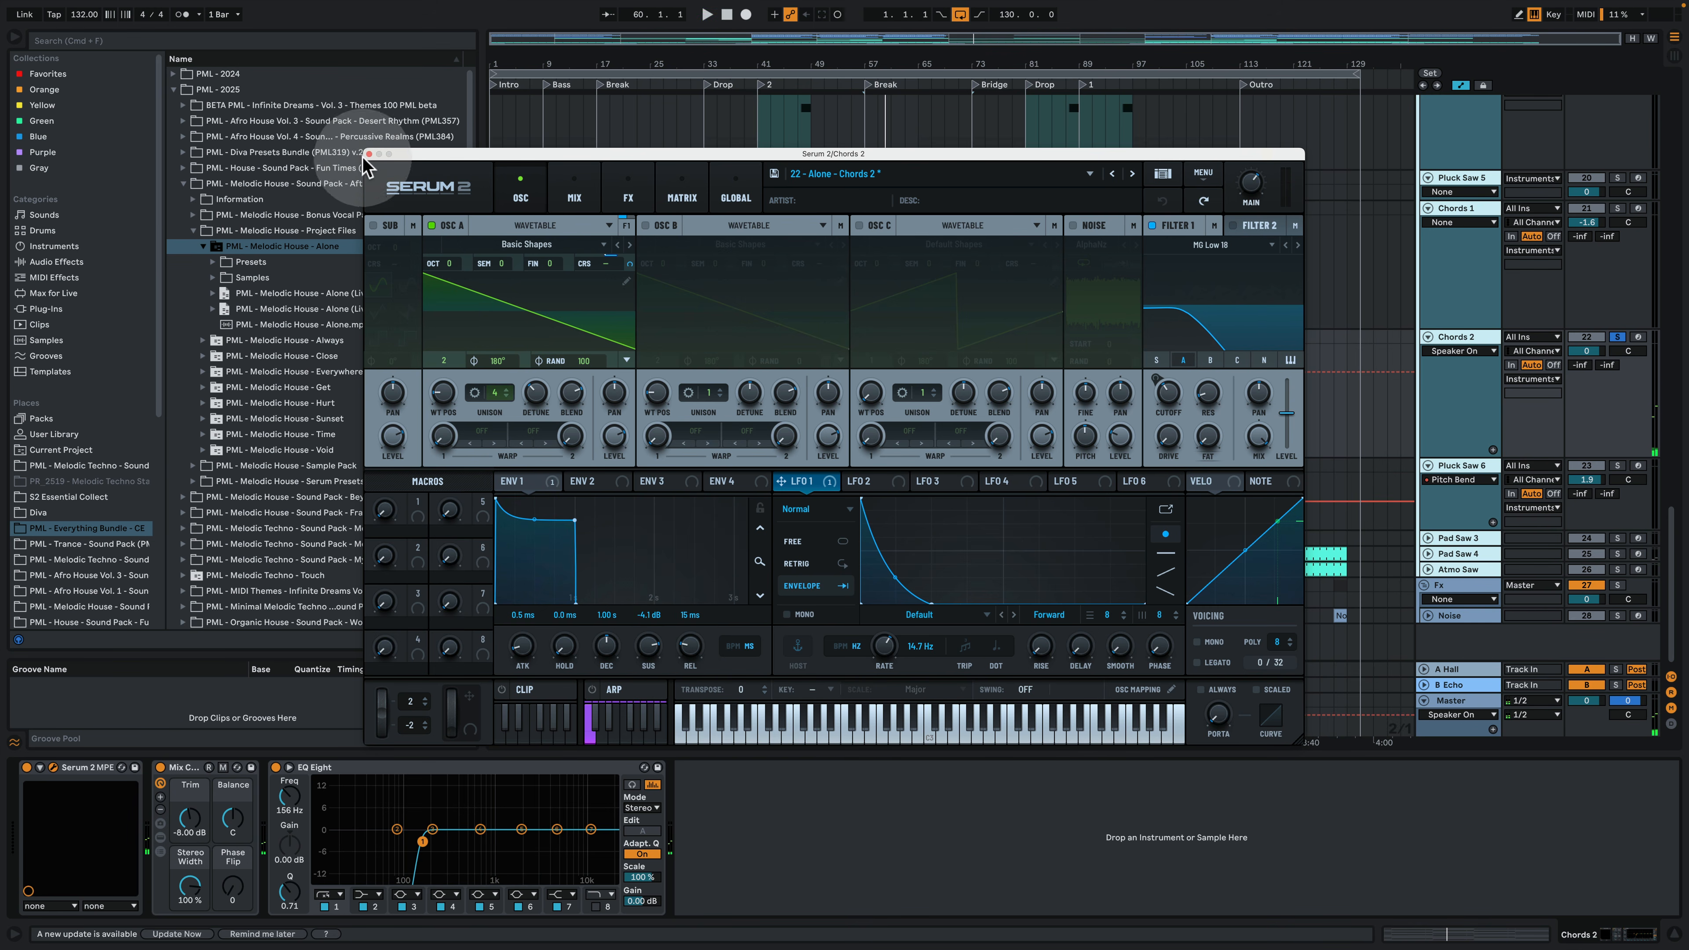
{"action": "left_click", "coordinate": [370, 154]}
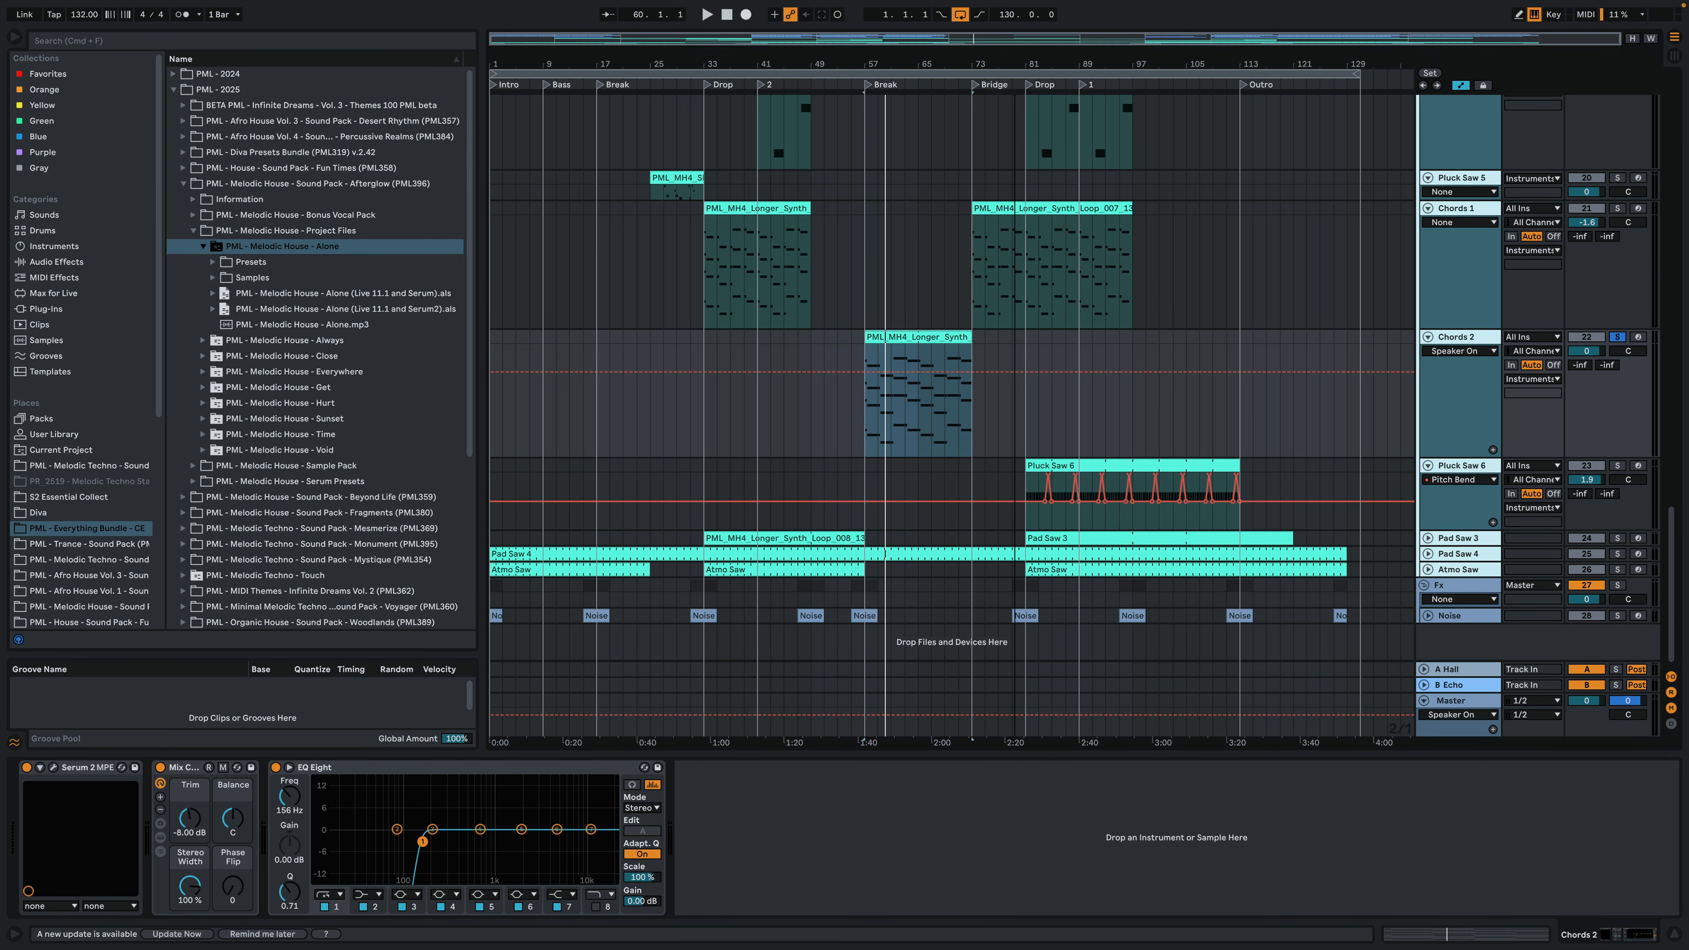
Step: Zoom in on the second drop, unsolo Chords 2, and play the full arrangement from bar 83
{"action": "left_click", "coordinate": [1095, 463]}
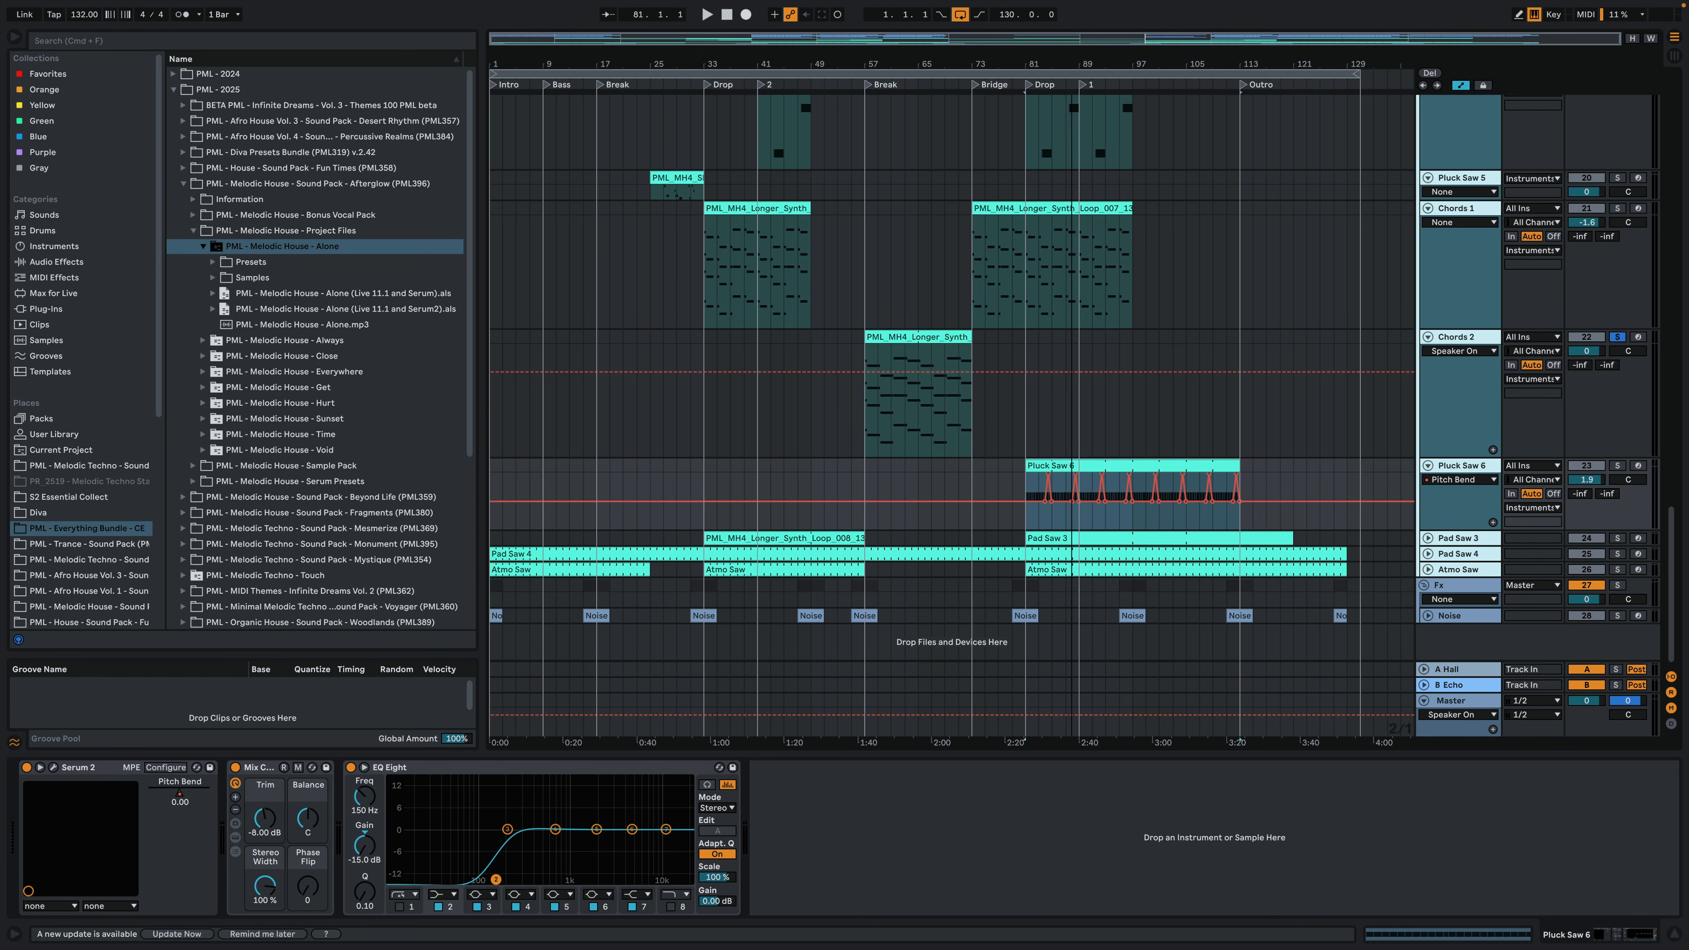
{"action": "scroll", "coordinate": [1075, 113], "scroll_direction": "up", "scroll_amount": 5}
{"action": "left_click", "coordinate": [1015, 426]}
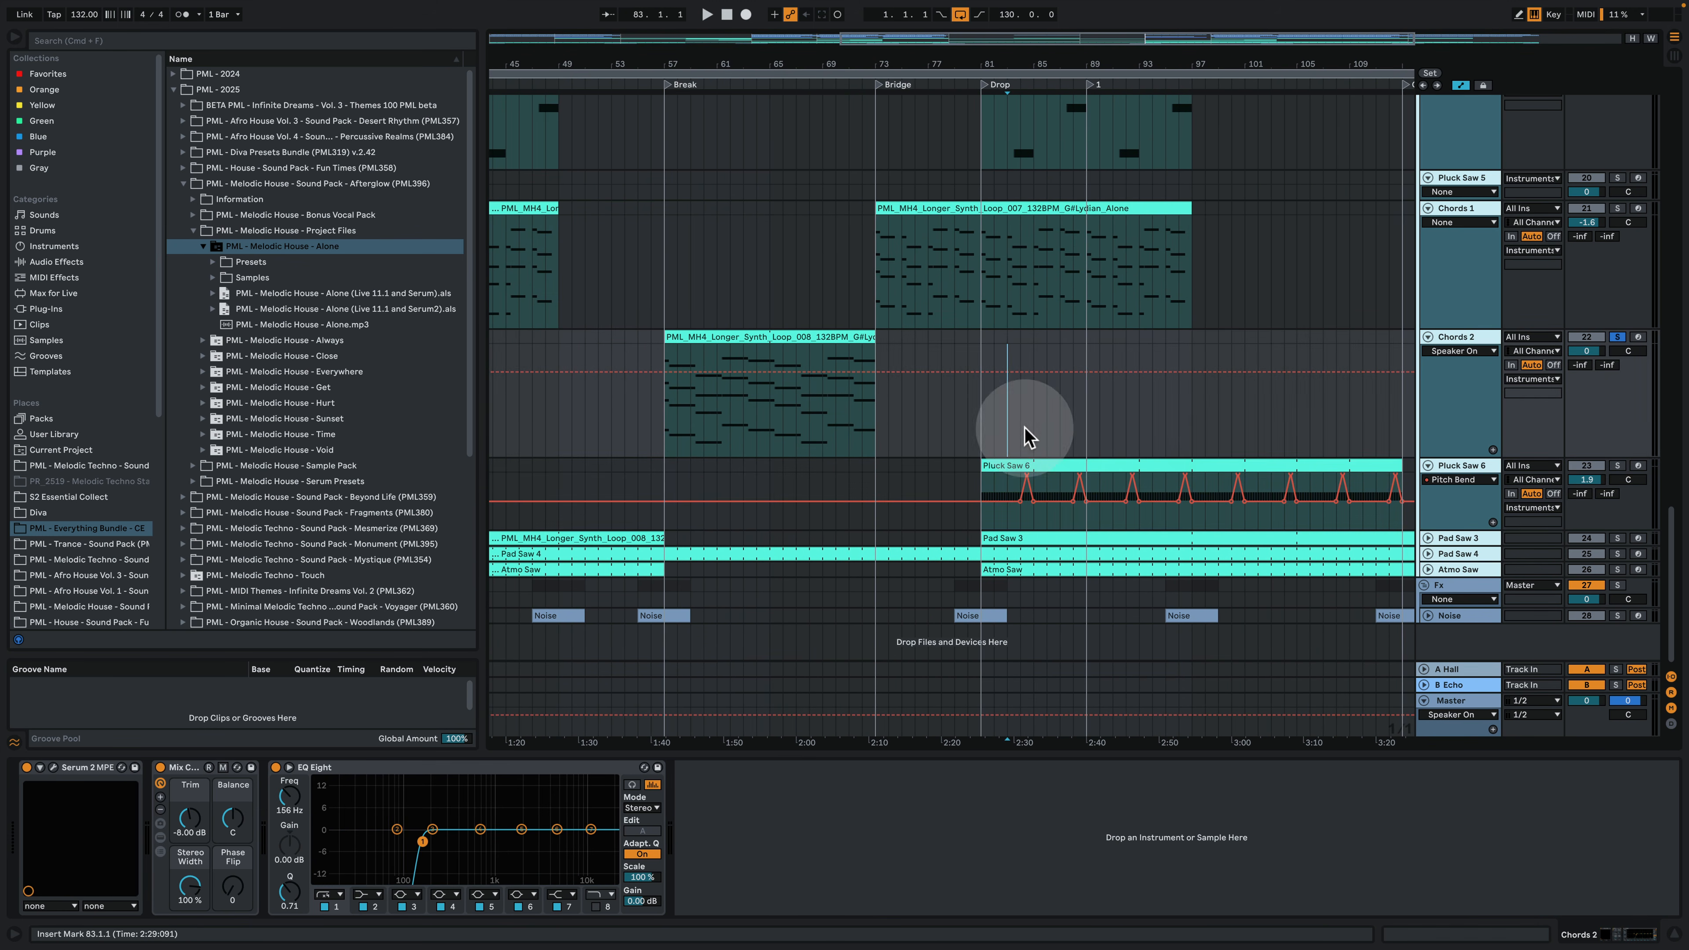
{"action": "left_click", "coordinate": [1622, 337]}
{"action": "key", "text": "space"}
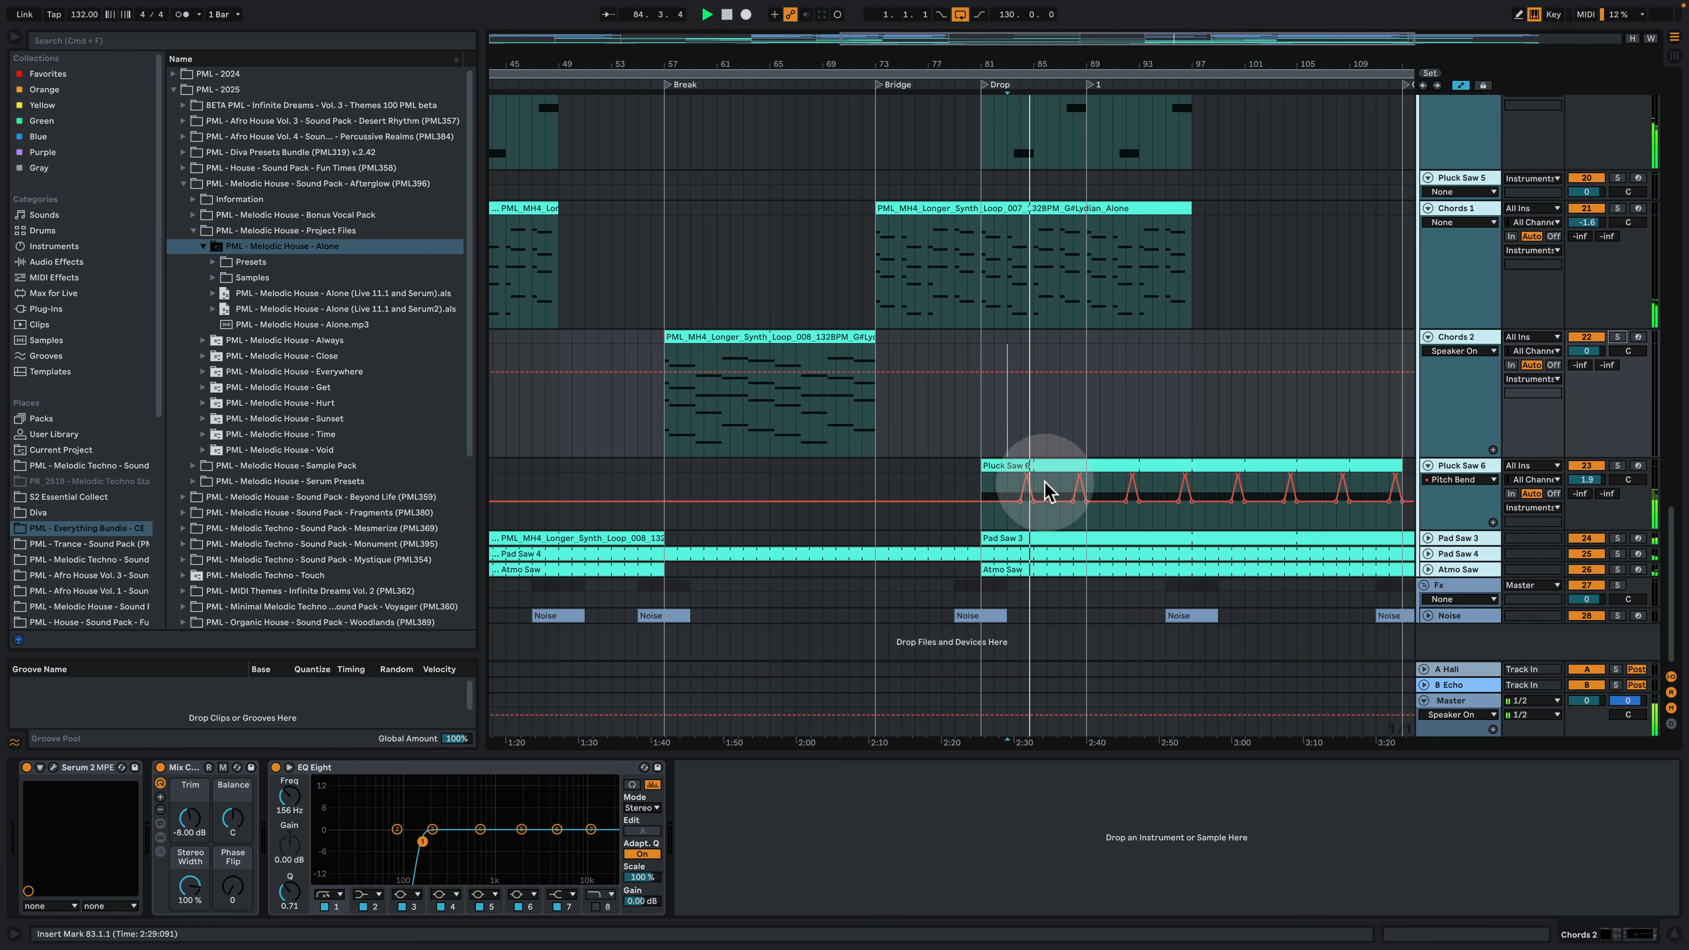
Step: Solo Pluck Saw 6 and replay its drop clip from bar 83
{"action": "left_click", "coordinate": [1618, 465]}
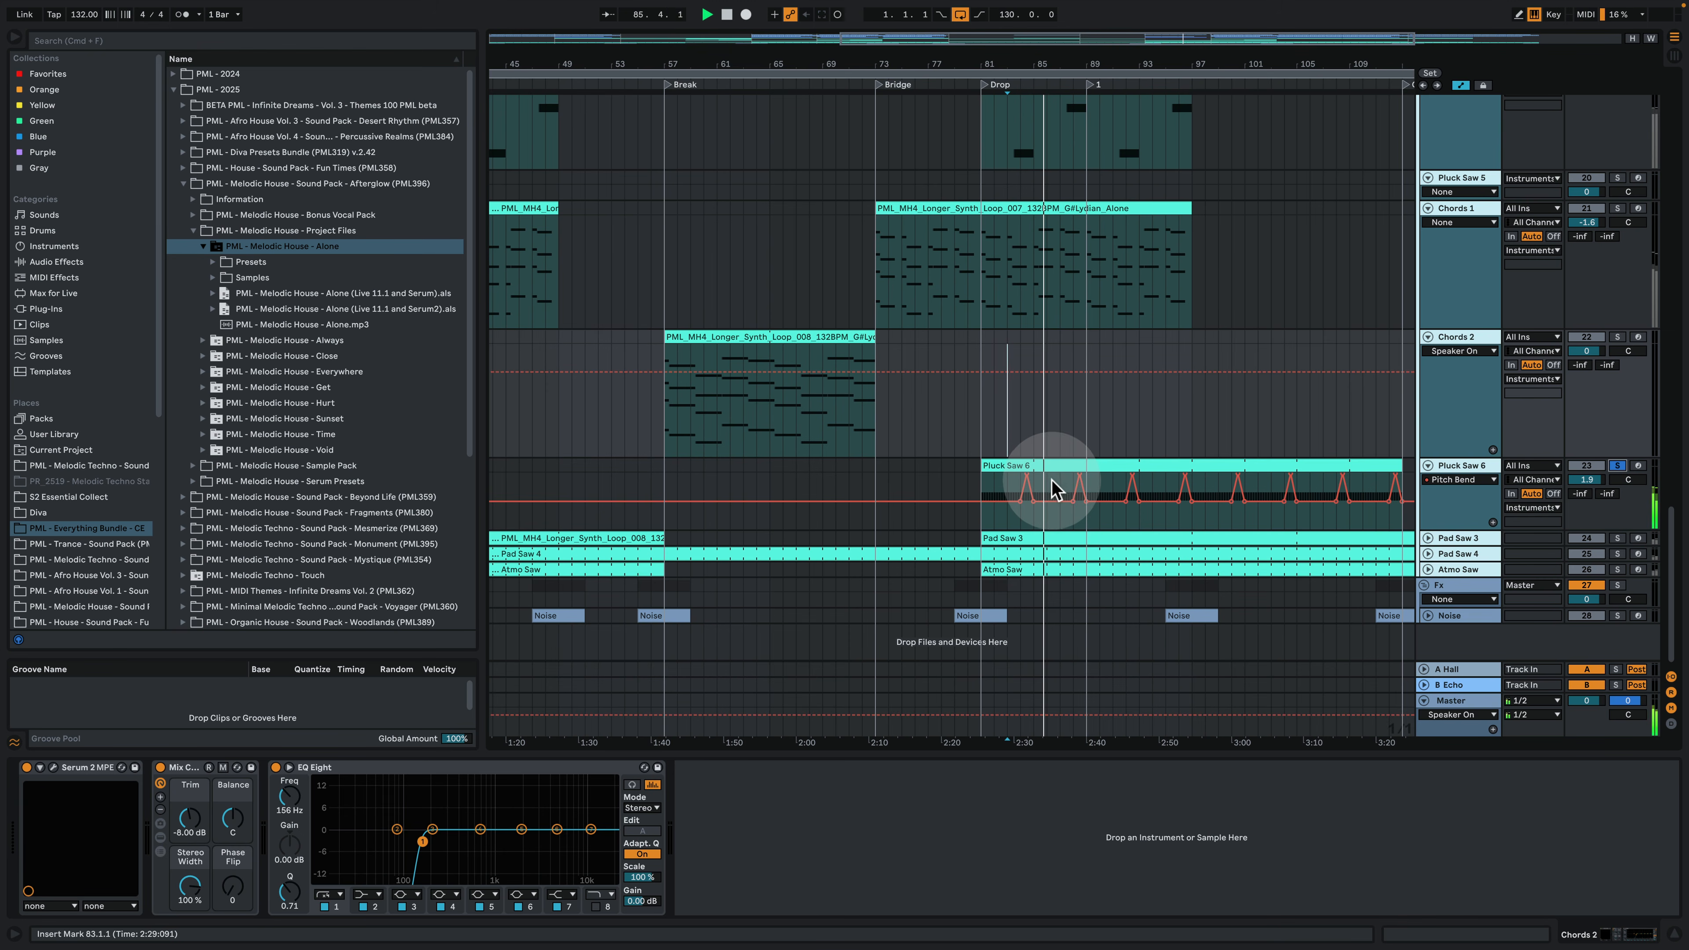
{"action": "key", "text": "space"}
{"action": "left_click", "coordinate": [1007, 483]}
{"action": "key", "text": "space"}
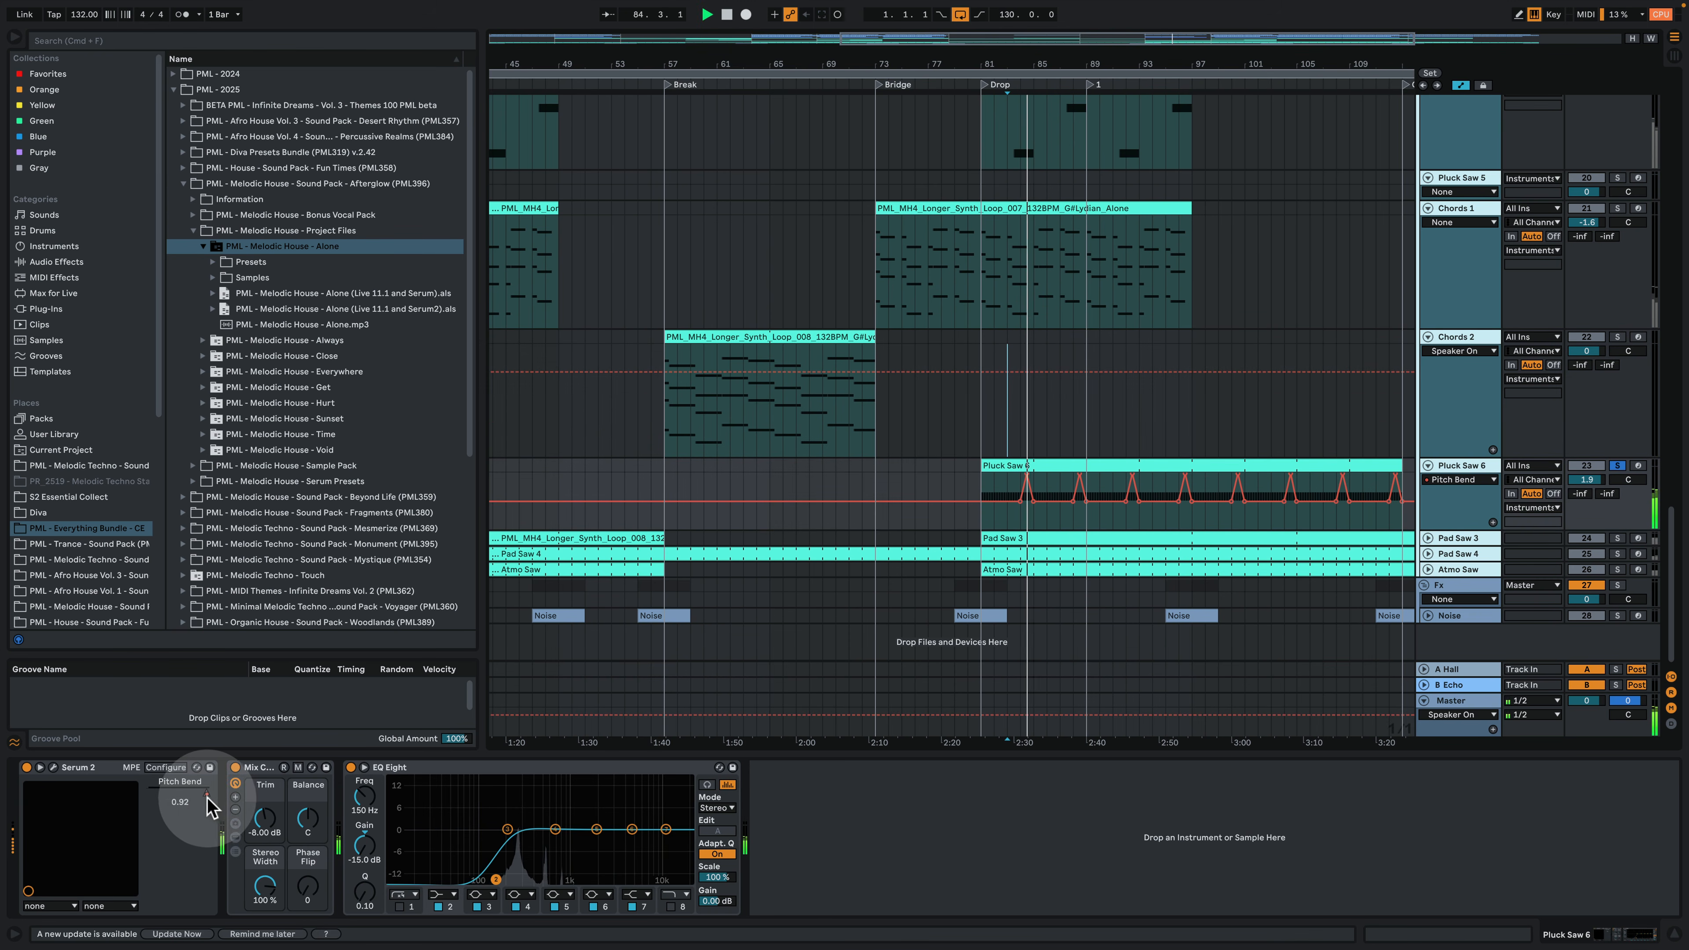
Step: Open Pluck Saw 6's Serum 2 window, examine its oscillator, filter and Envelope 1 settings, and close it
{"action": "left_click", "coordinate": [78, 773]}
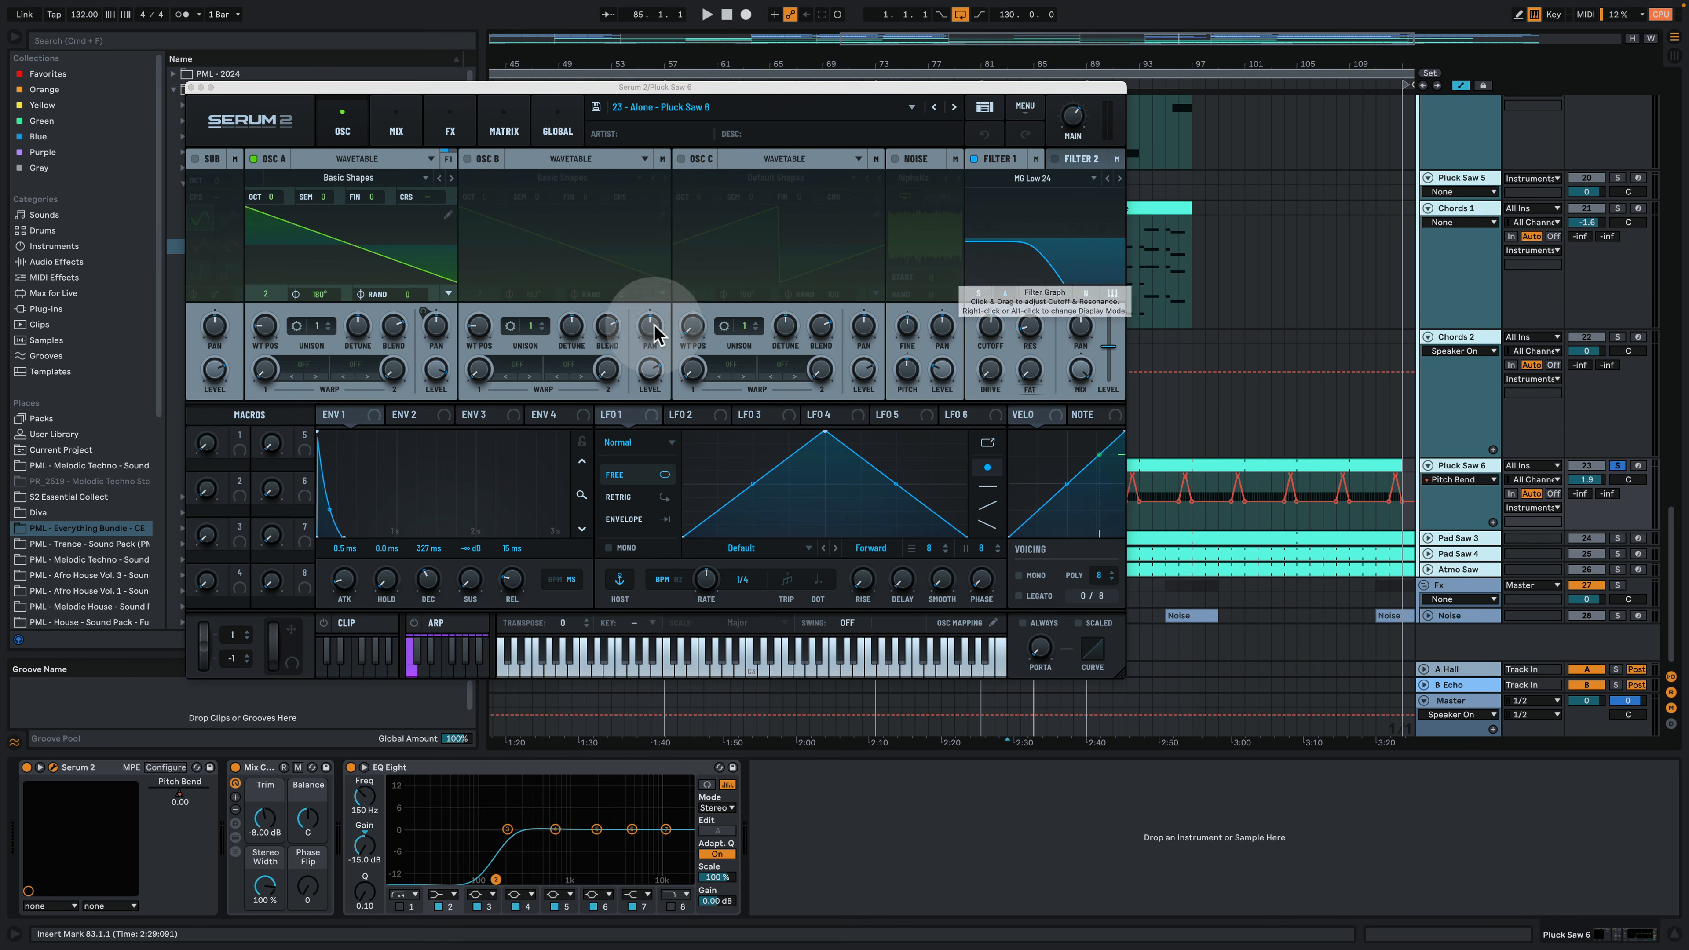
{"action": "left_click", "coordinate": [358, 418]}
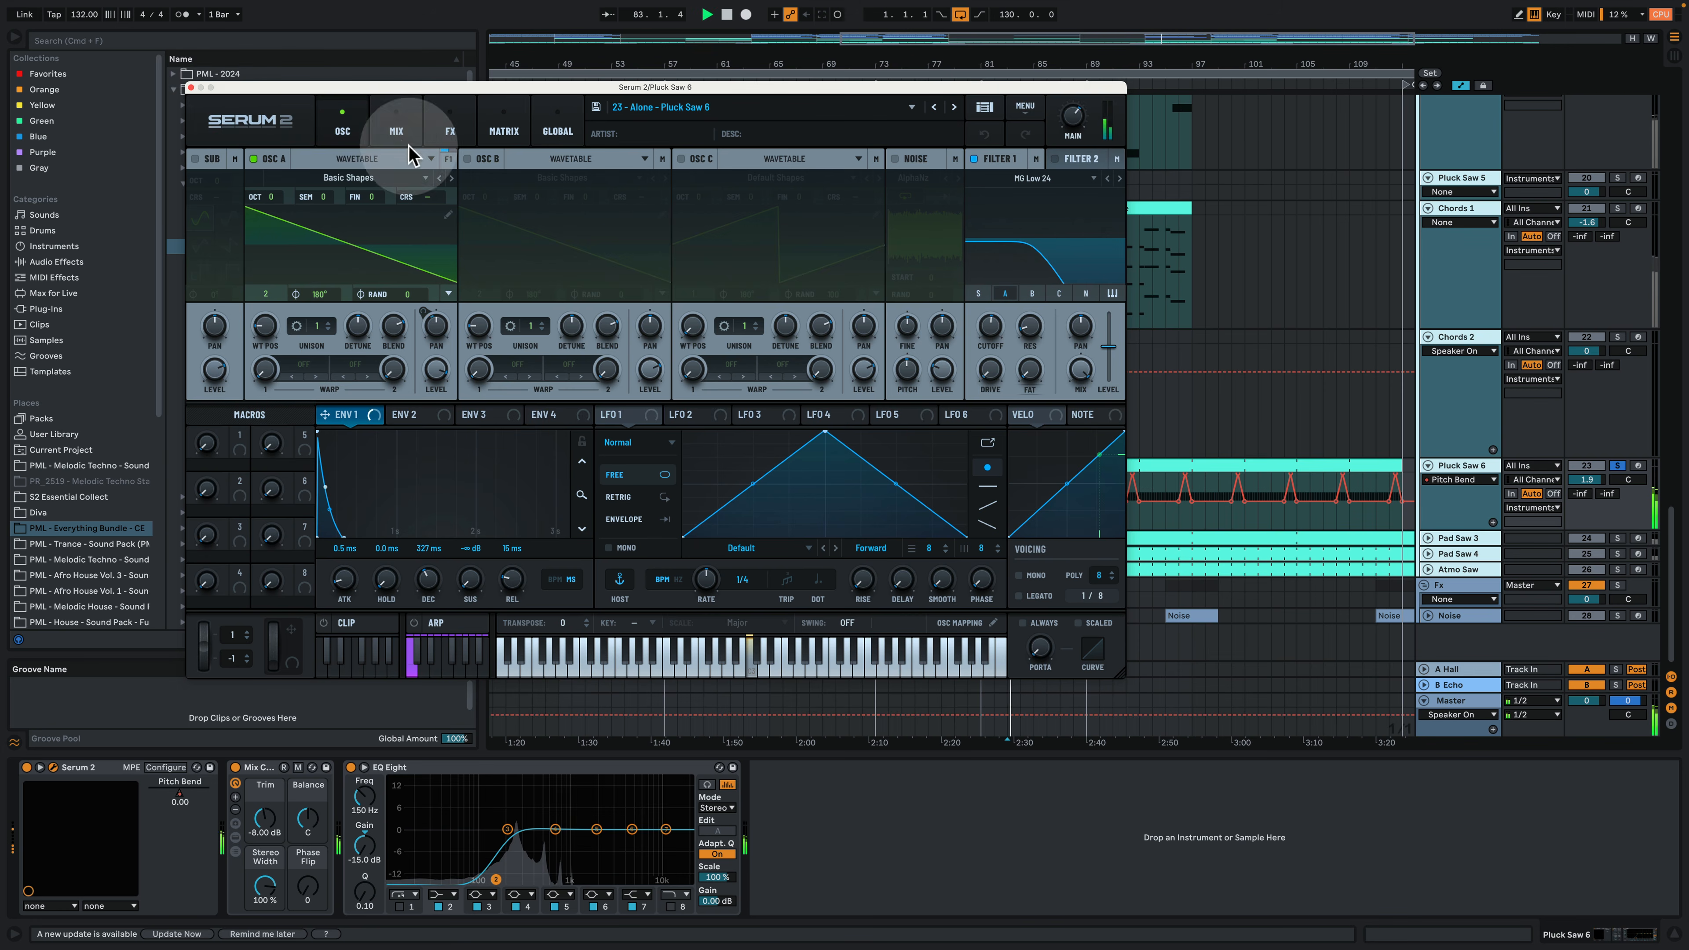
{"action": "left_click", "coordinate": [191, 88]}
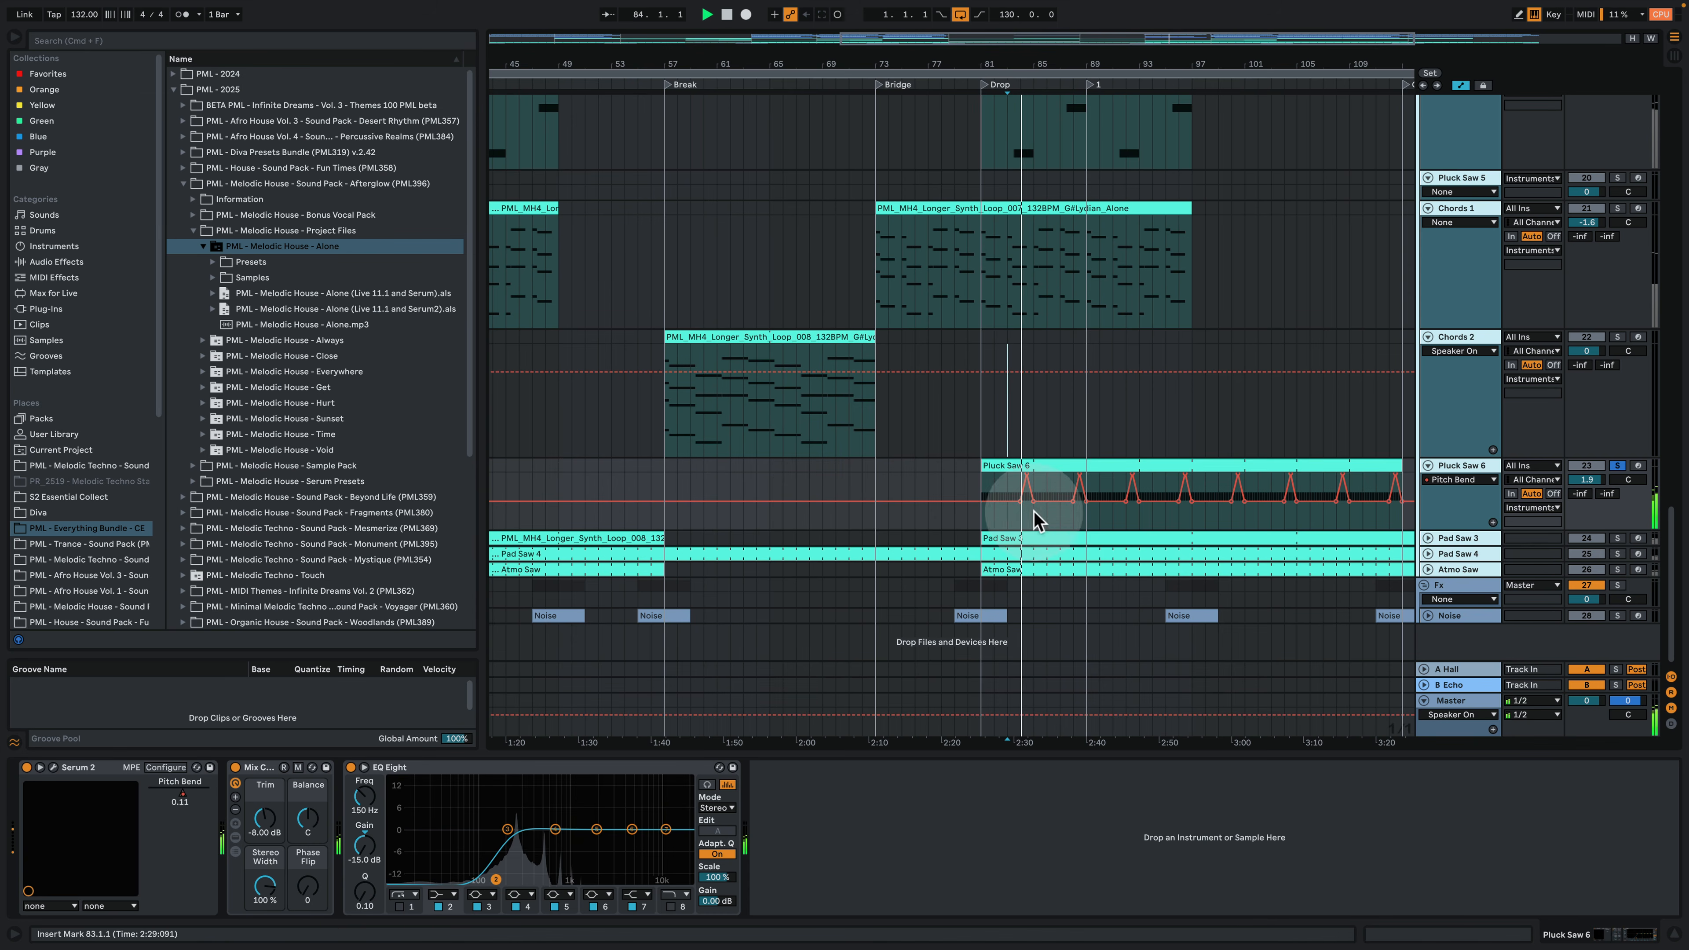
Step: Open the Pluck Saw 6 drop clip to read its notes during playback, and return to the arrangement with the track unsoloed
{"action": "left_click", "coordinate": [1020, 464]}
{"action": "double_click", "coordinate": [1020, 465]}
{"action": "left_click", "coordinate": [849, 559]}
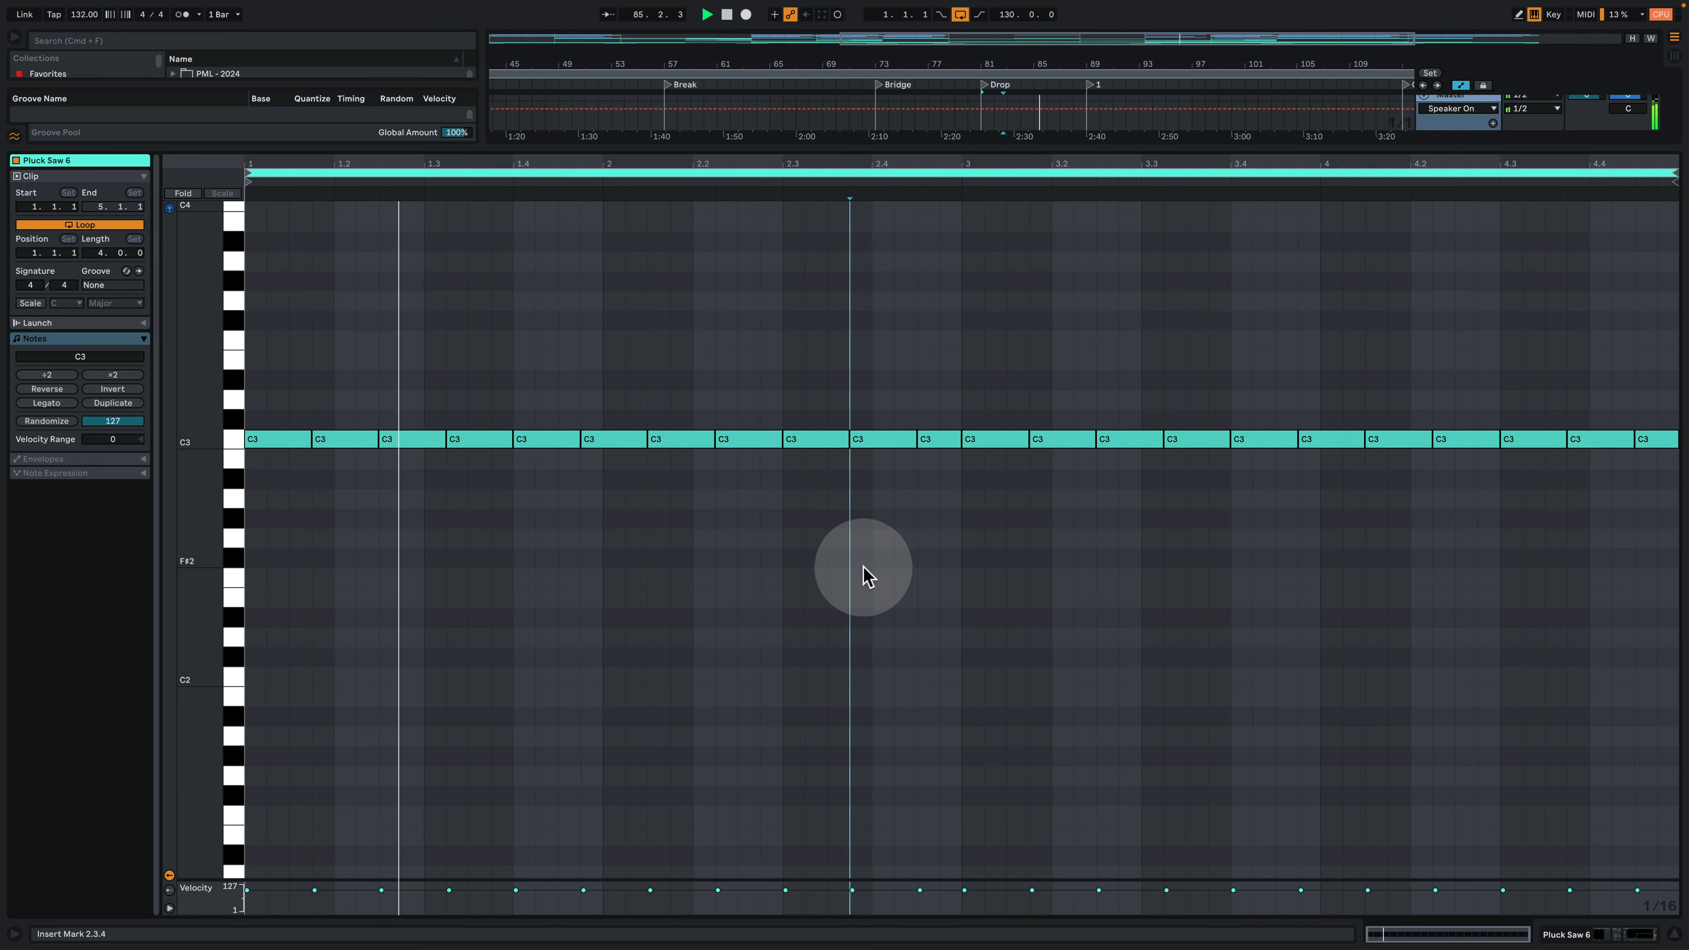
{"action": "left_click", "coordinate": [1607, 934]}
{"action": "left_click", "coordinate": [1618, 466]}
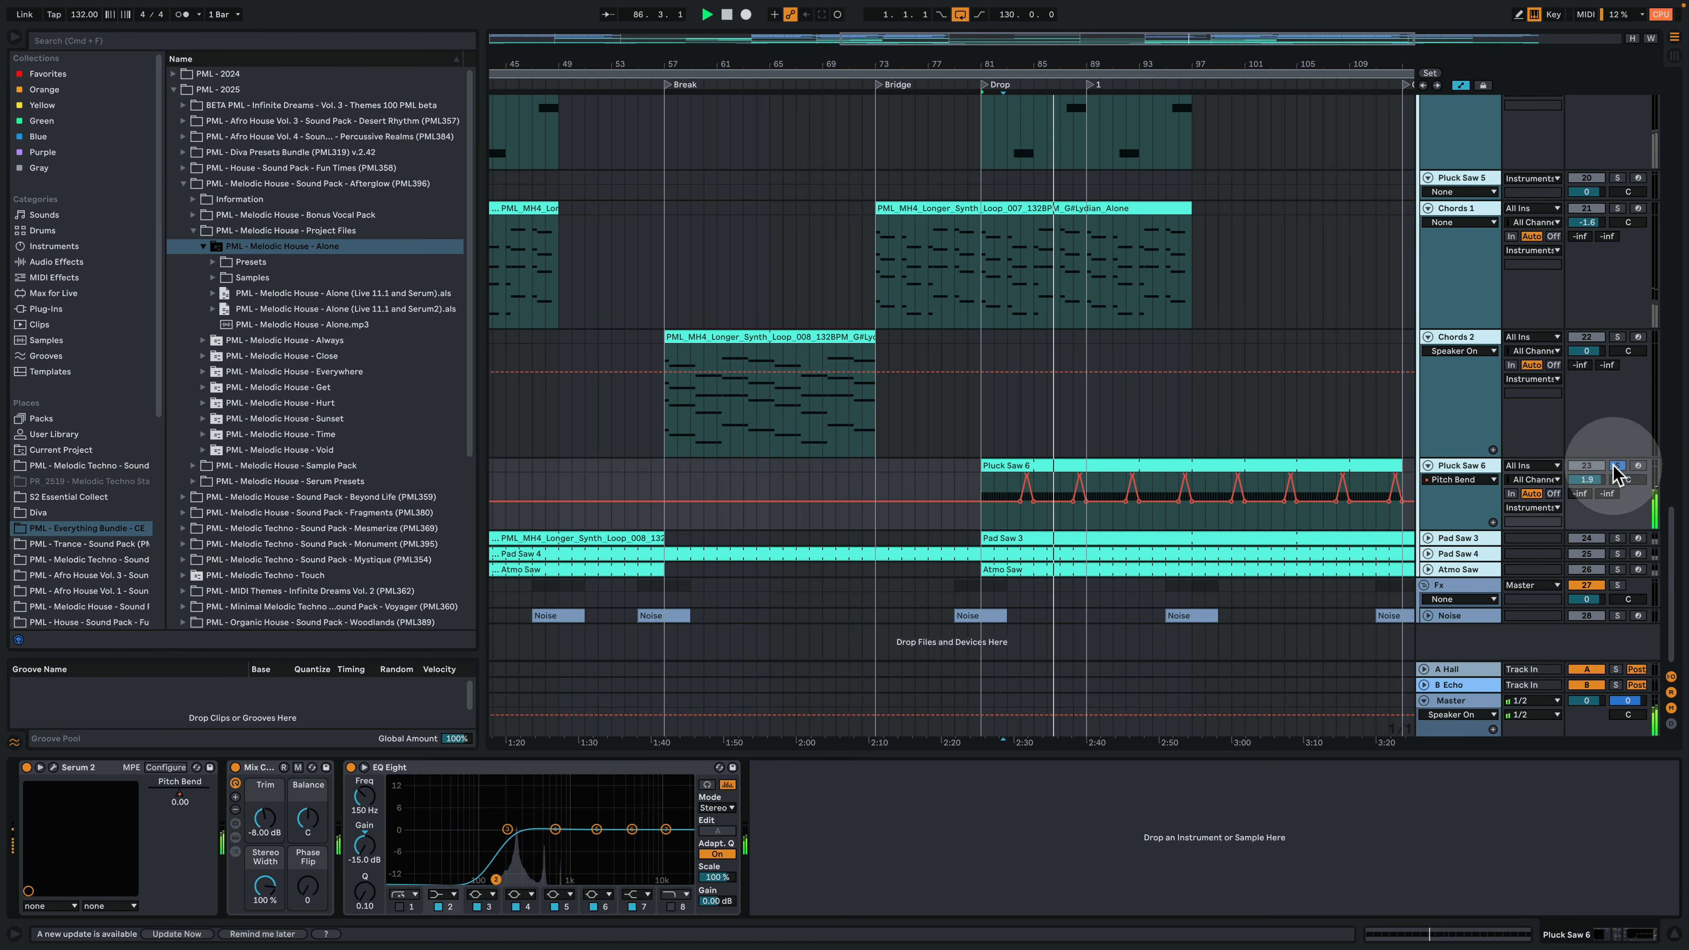
{"action": "left_click", "coordinate": [1618, 466]}
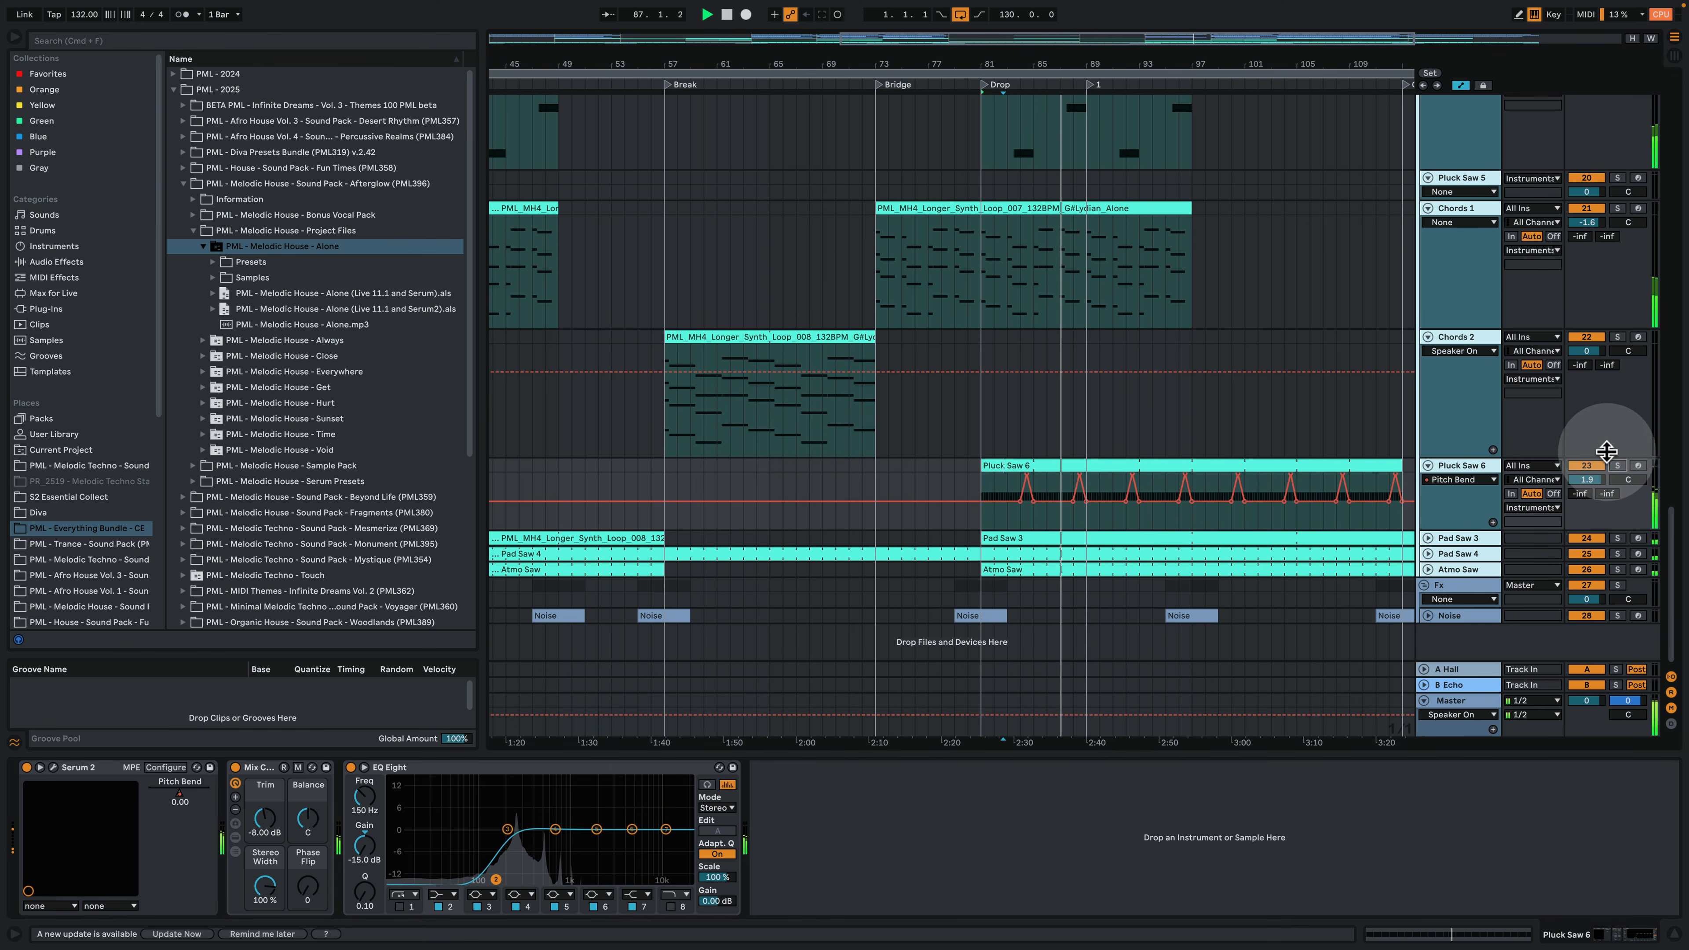
Step: Unfold and enlarge the Pad Saw 3 track so its clip notes are readable in the arrangement
{"action": "left_click", "coordinate": [1429, 538]}
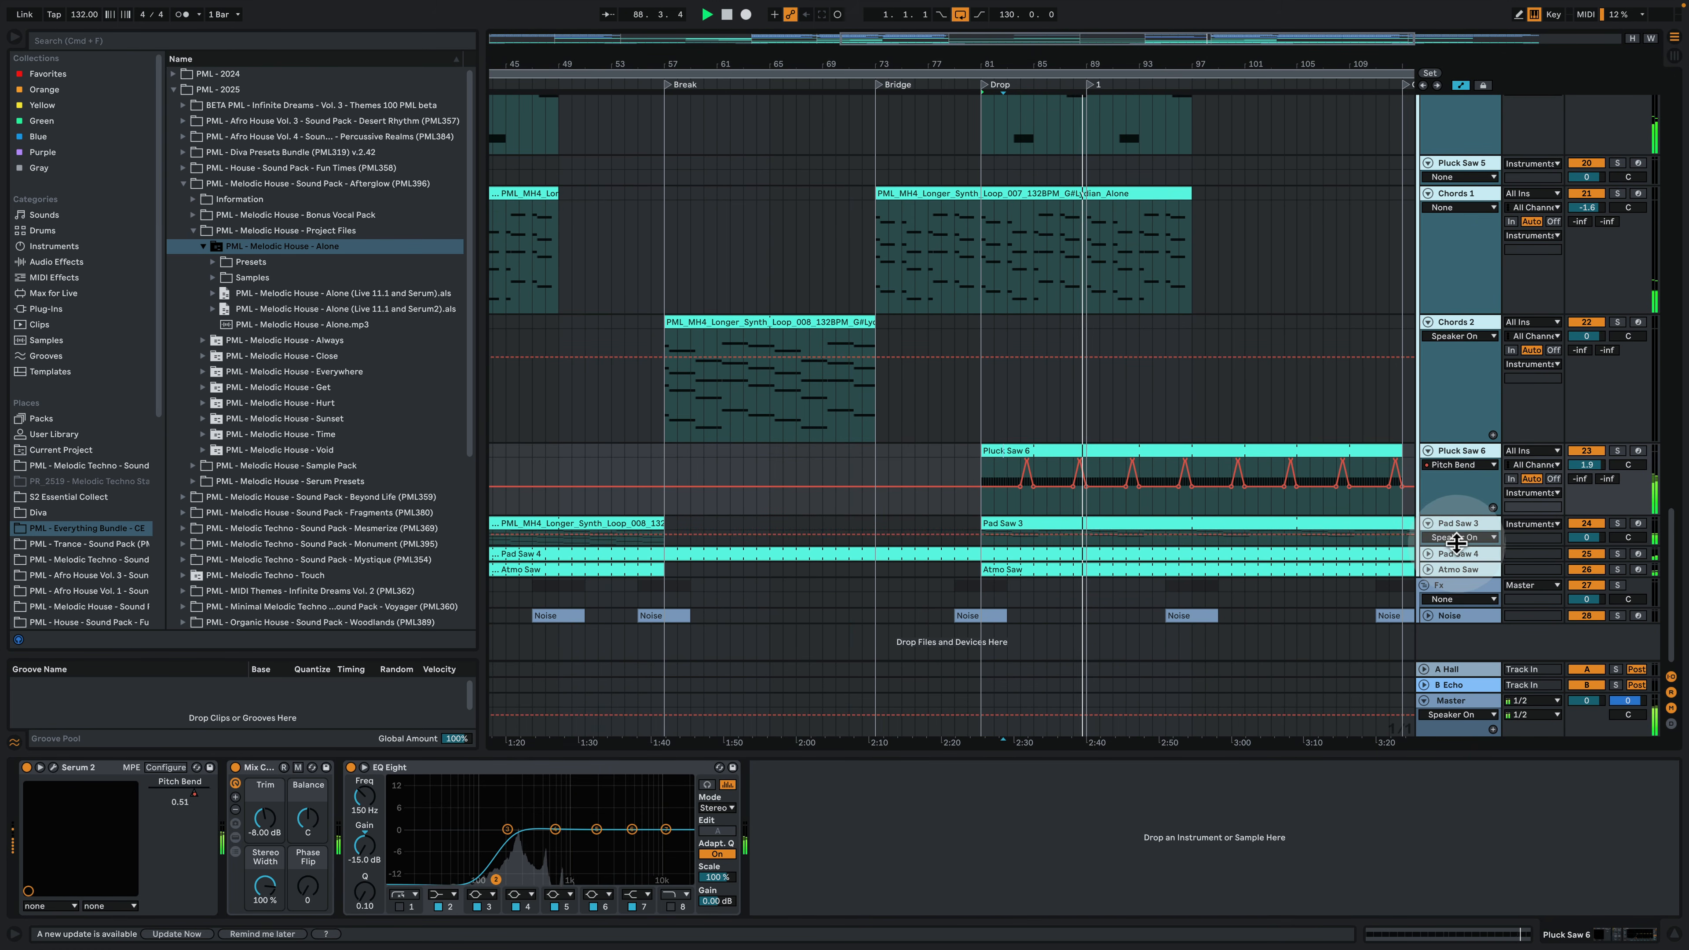
{"action": "left_click_drag", "start_coordinate": [1457, 543], "coordinate": [1471, 600]}
{"action": "scroll", "coordinate": [1415, 547], "scroll_direction": "down", "scroll_amount": 2}
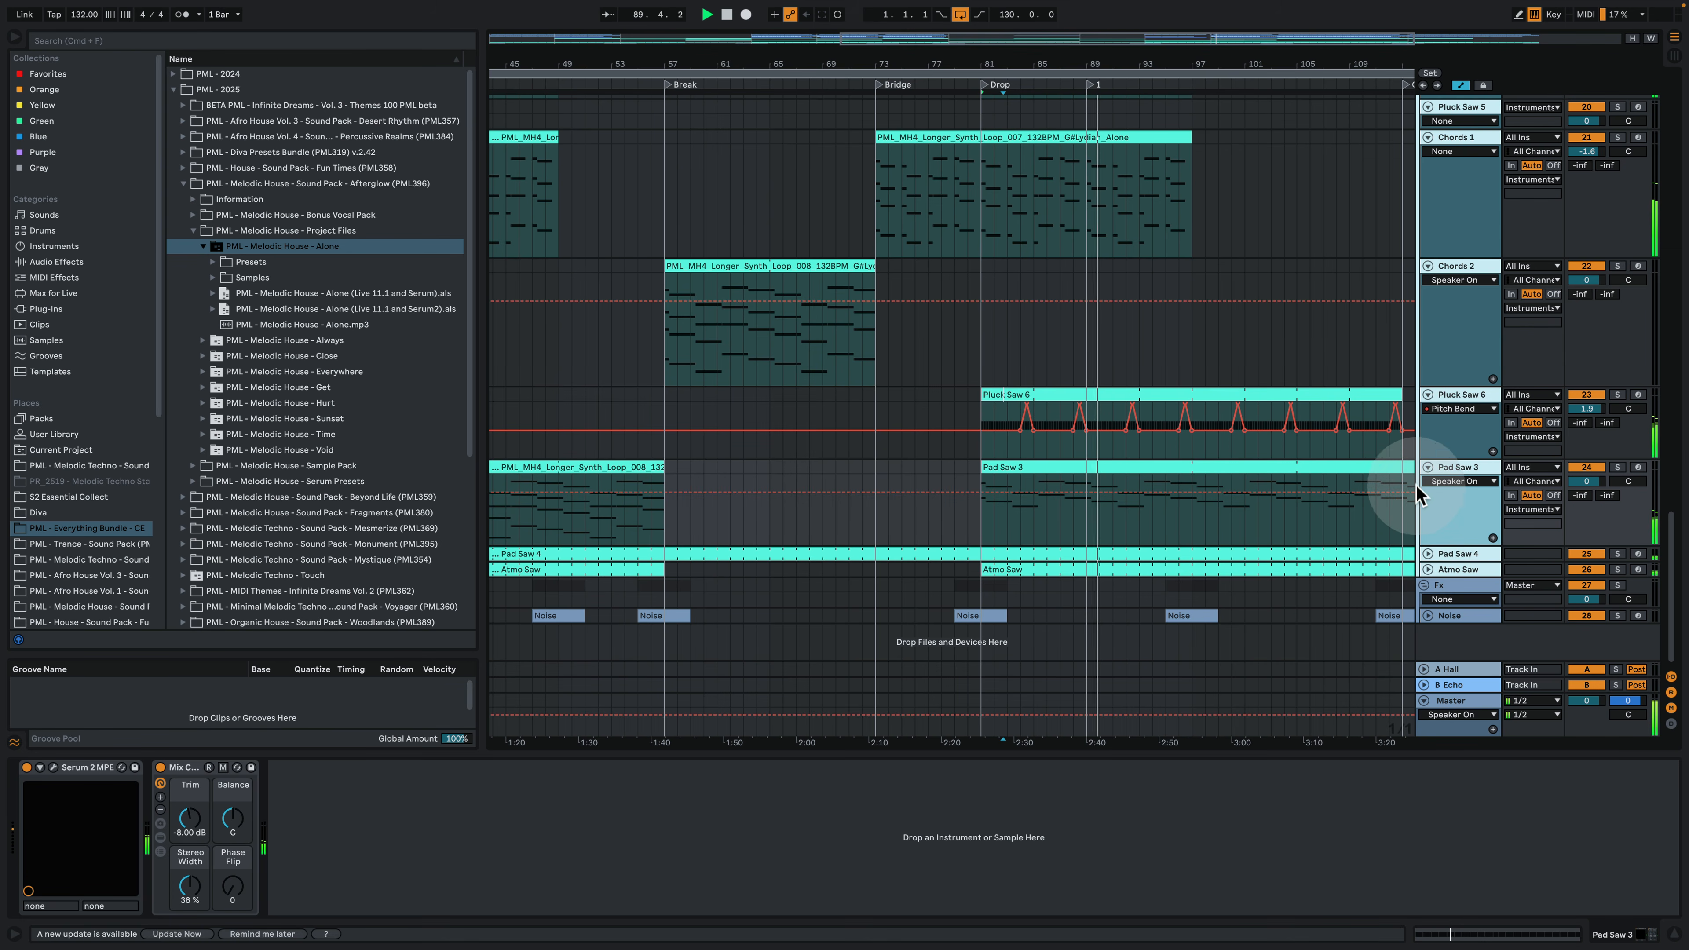
{"action": "scroll", "coordinate": [1170, 468], "scroll_direction": "up", "scroll_amount": 3}
{"action": "scroll", "coordinate": [1171, 476], "scroll_direction": "down", "scroll_amount": 3}
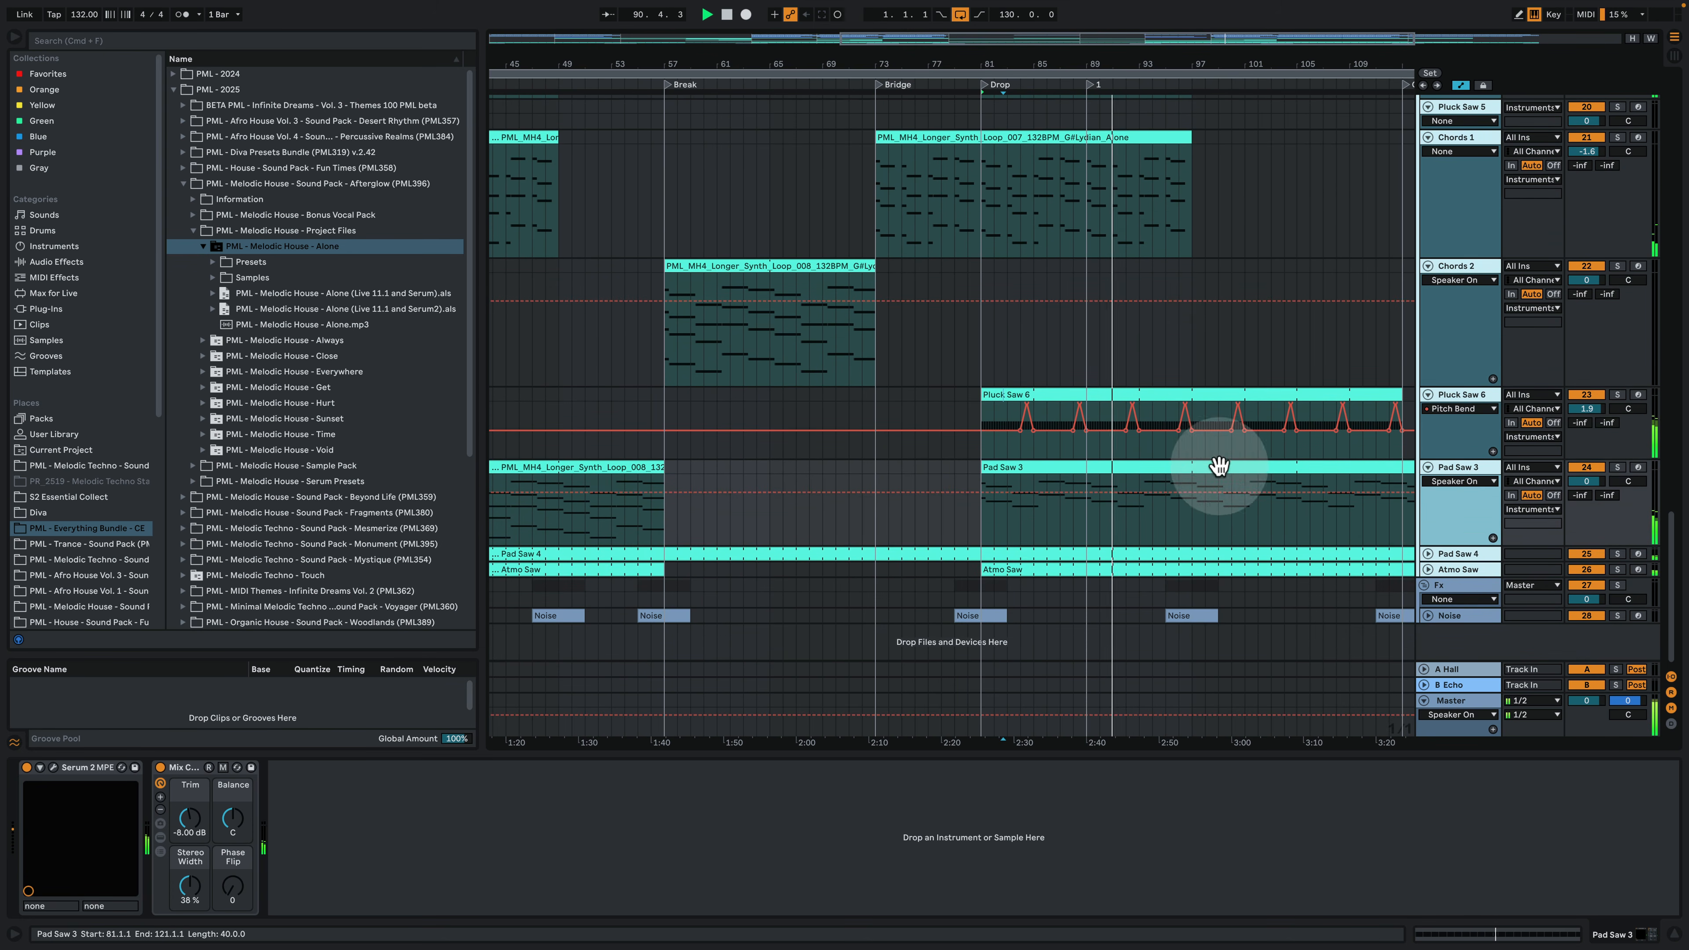
Step: Solo Pad Saw 3 and play its drop clip from bar 81
{"action": "left_click", "coordinate": [1617, 467]}
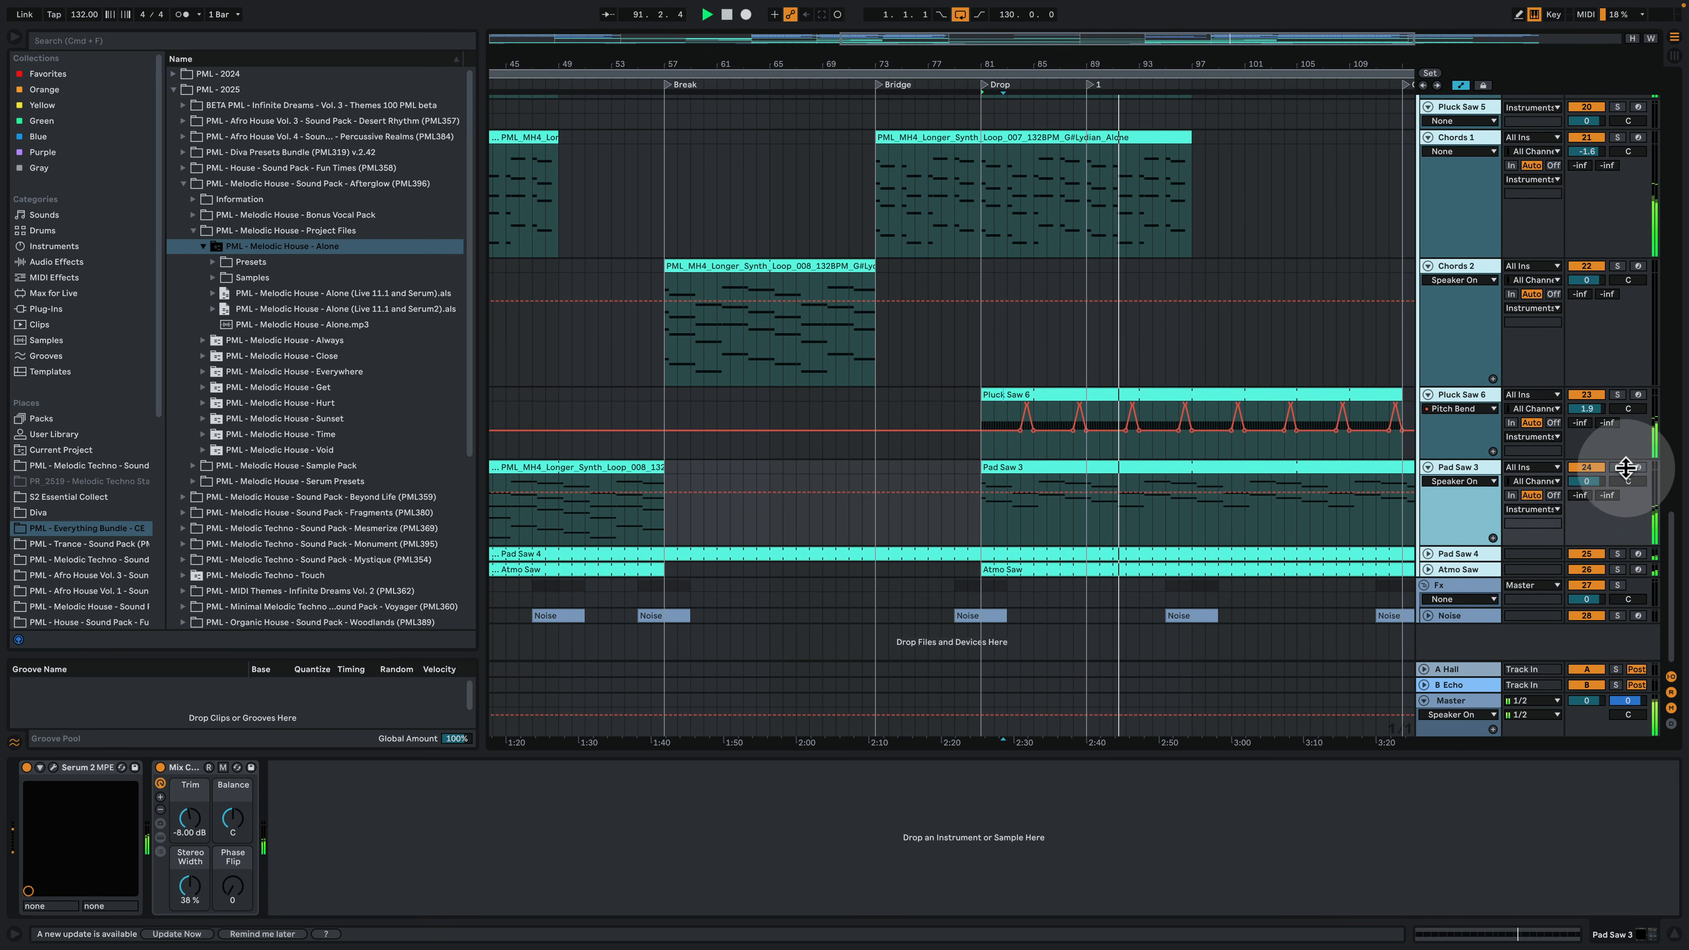
{"action": "left_click", "coordinate": [1000, 472]}
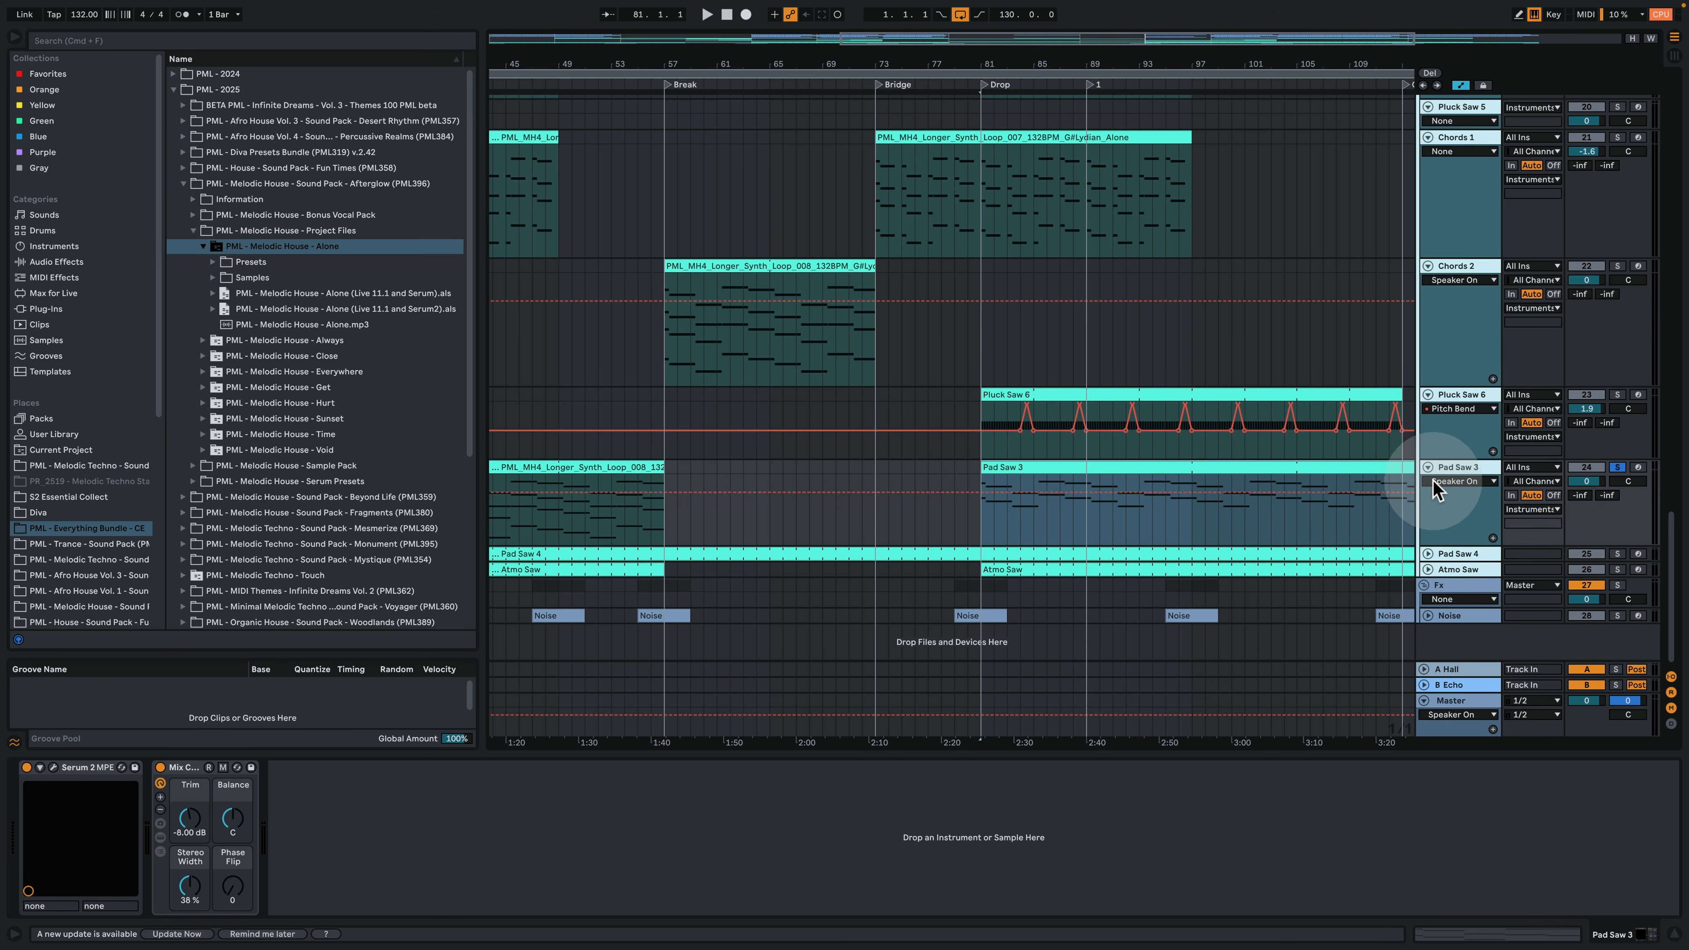
{"action": "key", "text": "space"}
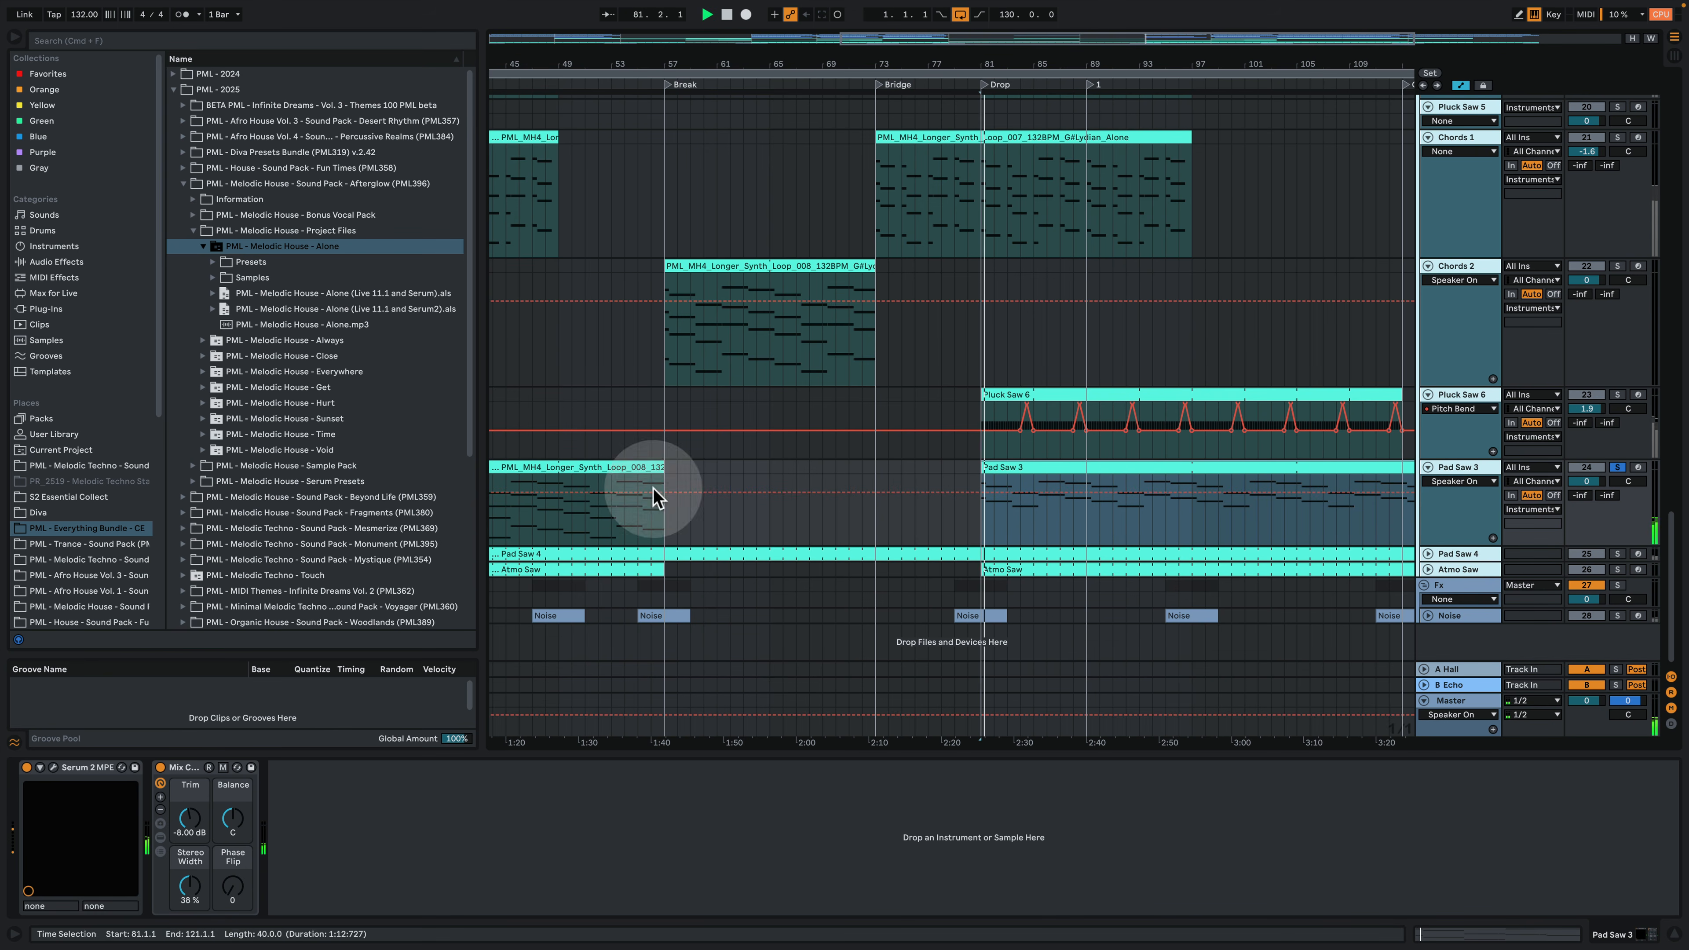
Step: Open Pad Saw 3's Serum 2 window, examine its oscillator, envelope, reverb and equalizer settings, and close it
{"action": "left_click", "coordinate": [55, 768]}
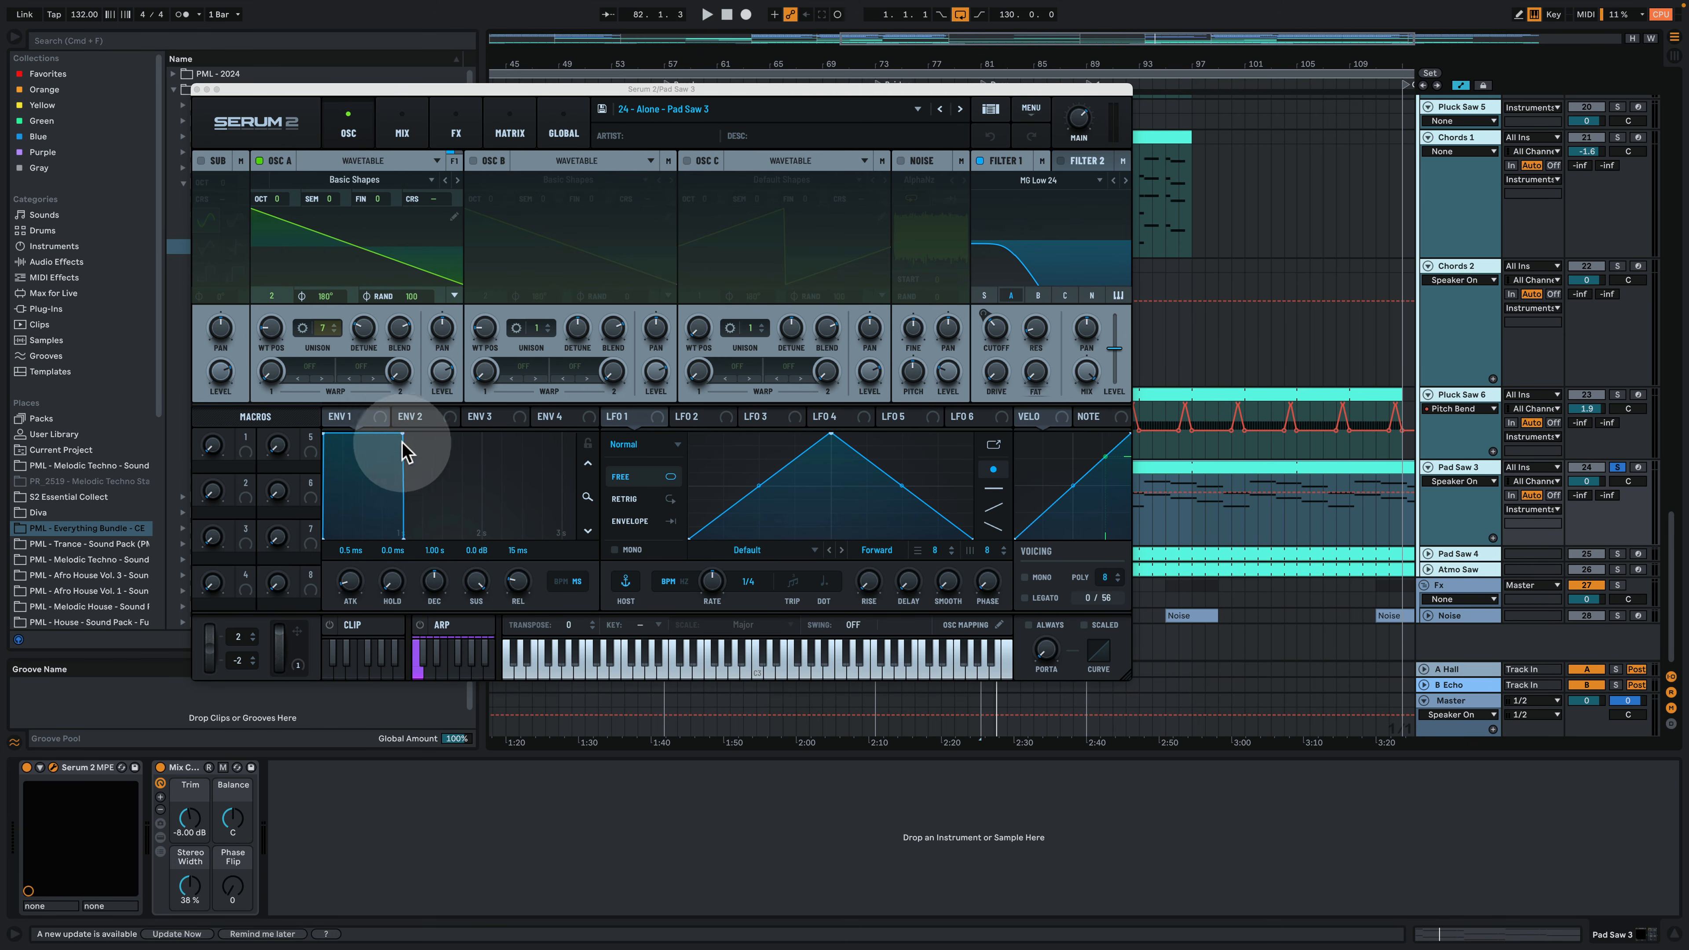
{"action": "left_click", "coordinate": [401, 132]}
{"action": "left_click", "coordinate": [450, 134]}
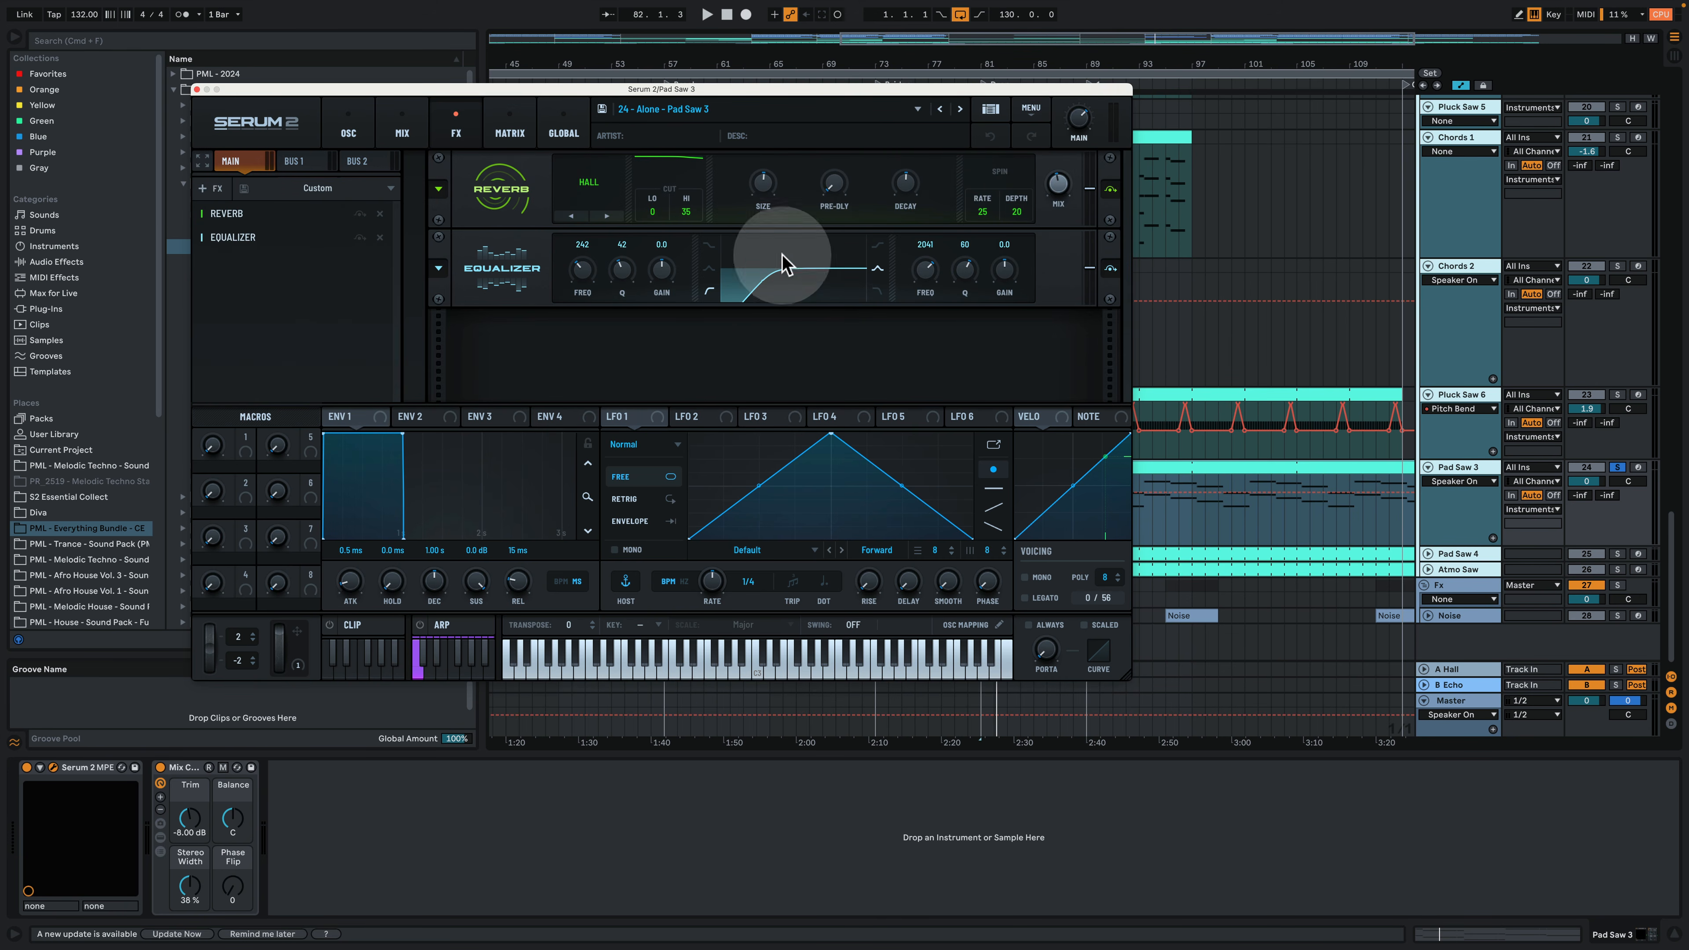
{"action": "left_click", "coordinate": [197, 90]}
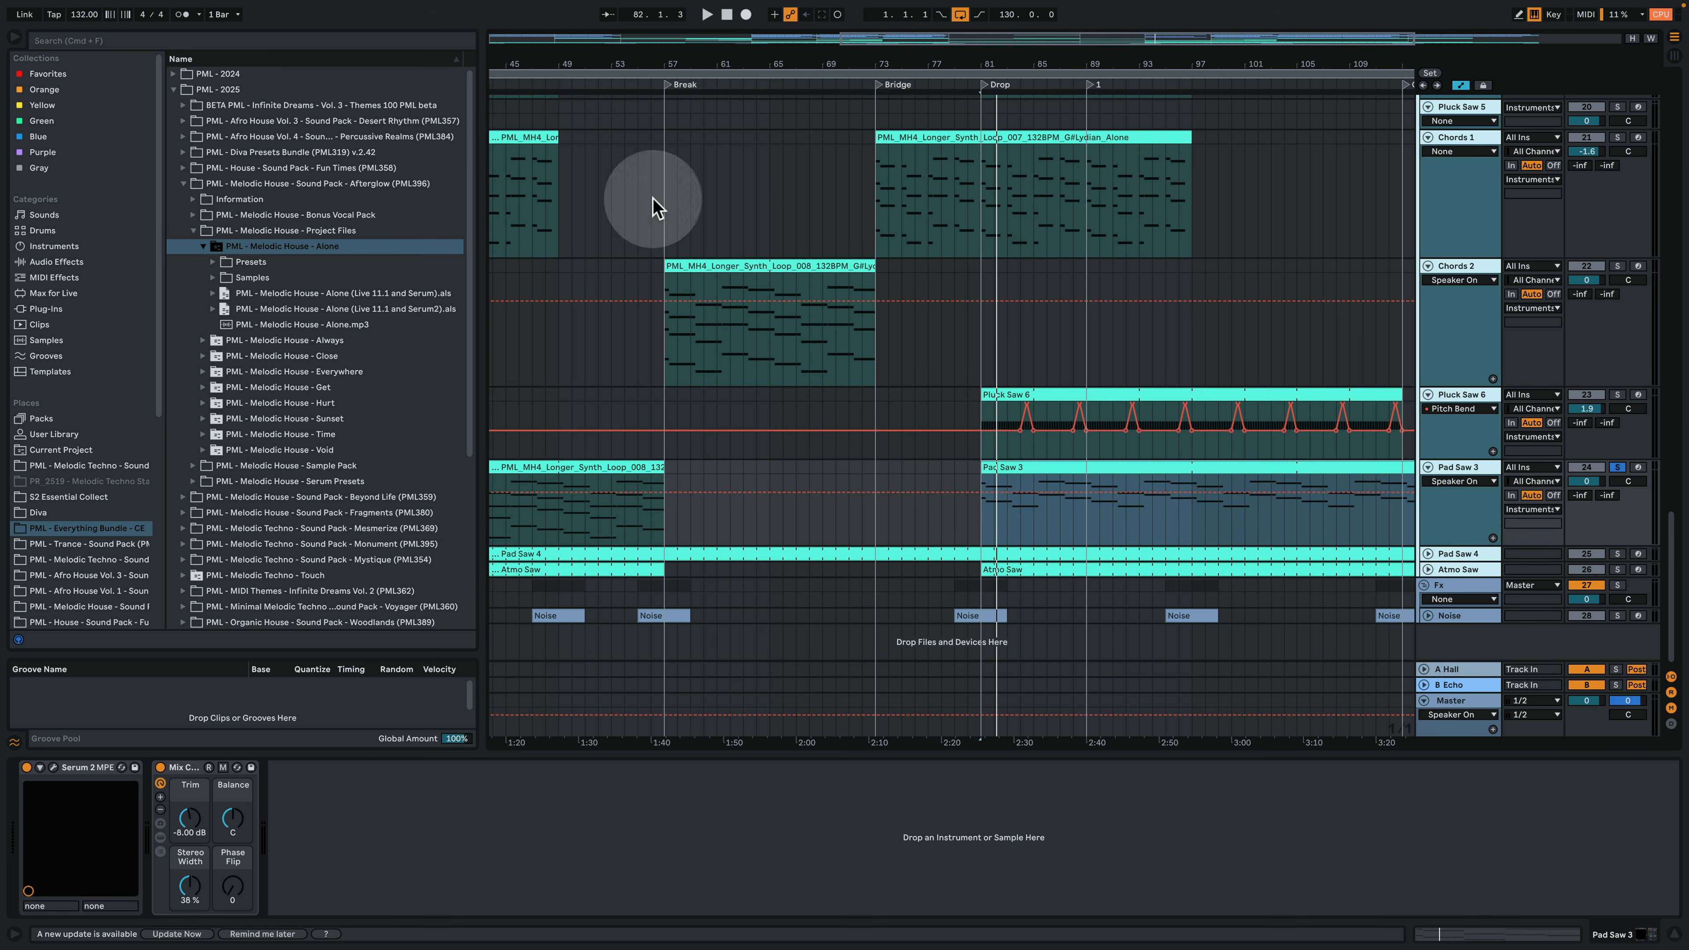
Step: Unfold and enlarge the Pad Saw 4 track, and open the Pad Saw 3 drop clip with its notes enlarged for reading
{"action": "left_click", "coordinate": [1427, 555]}
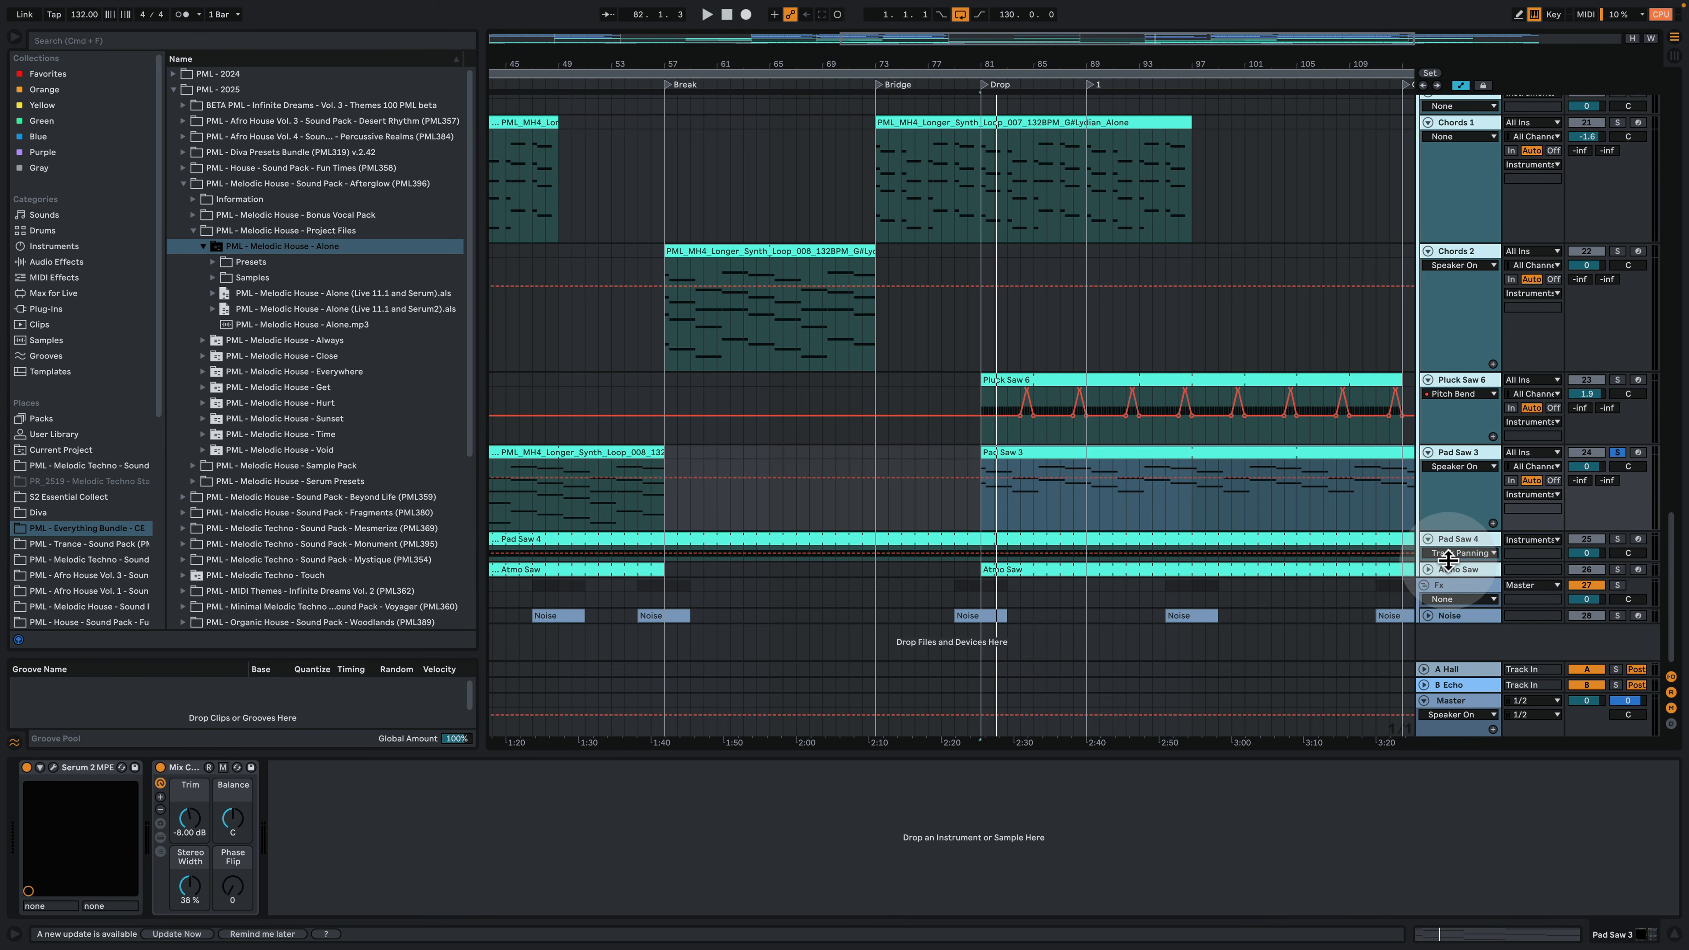
{"action": "left_click_drag", "start_coordinate": [1448, 561], "coordinate": [1448, 632]}
{"action": "double_click", "coordinate": [1037, 454]}
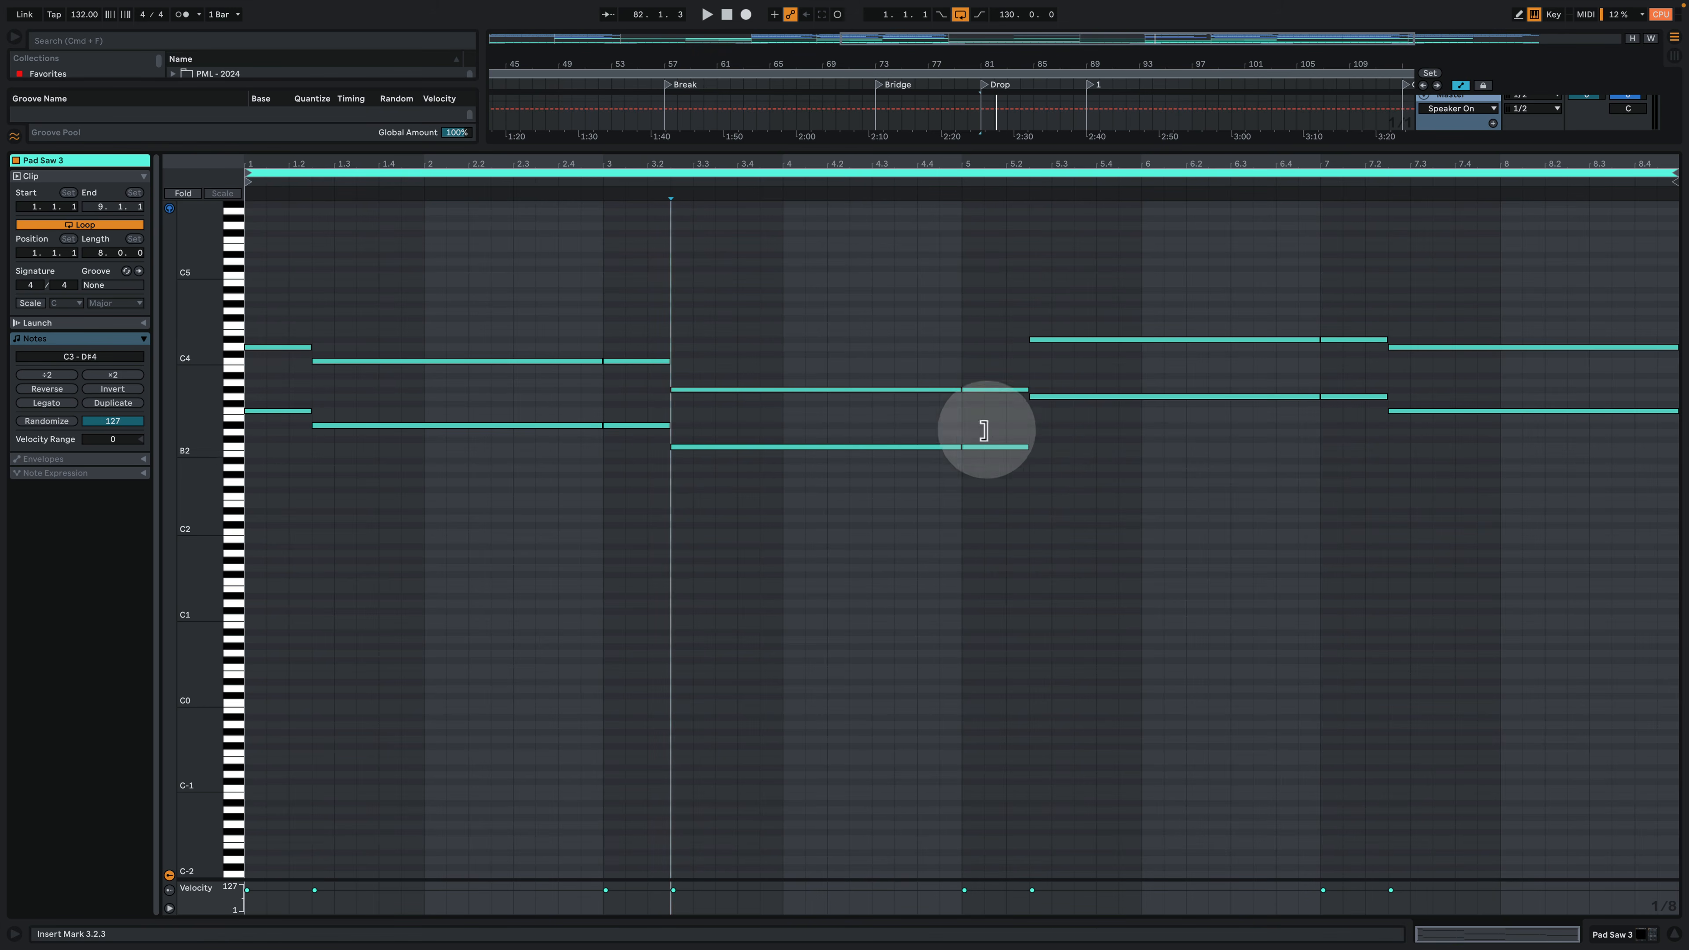
{"action": "left_click_drag", "start_coordinate": [198, 398], "coordinate": [228, 326]}
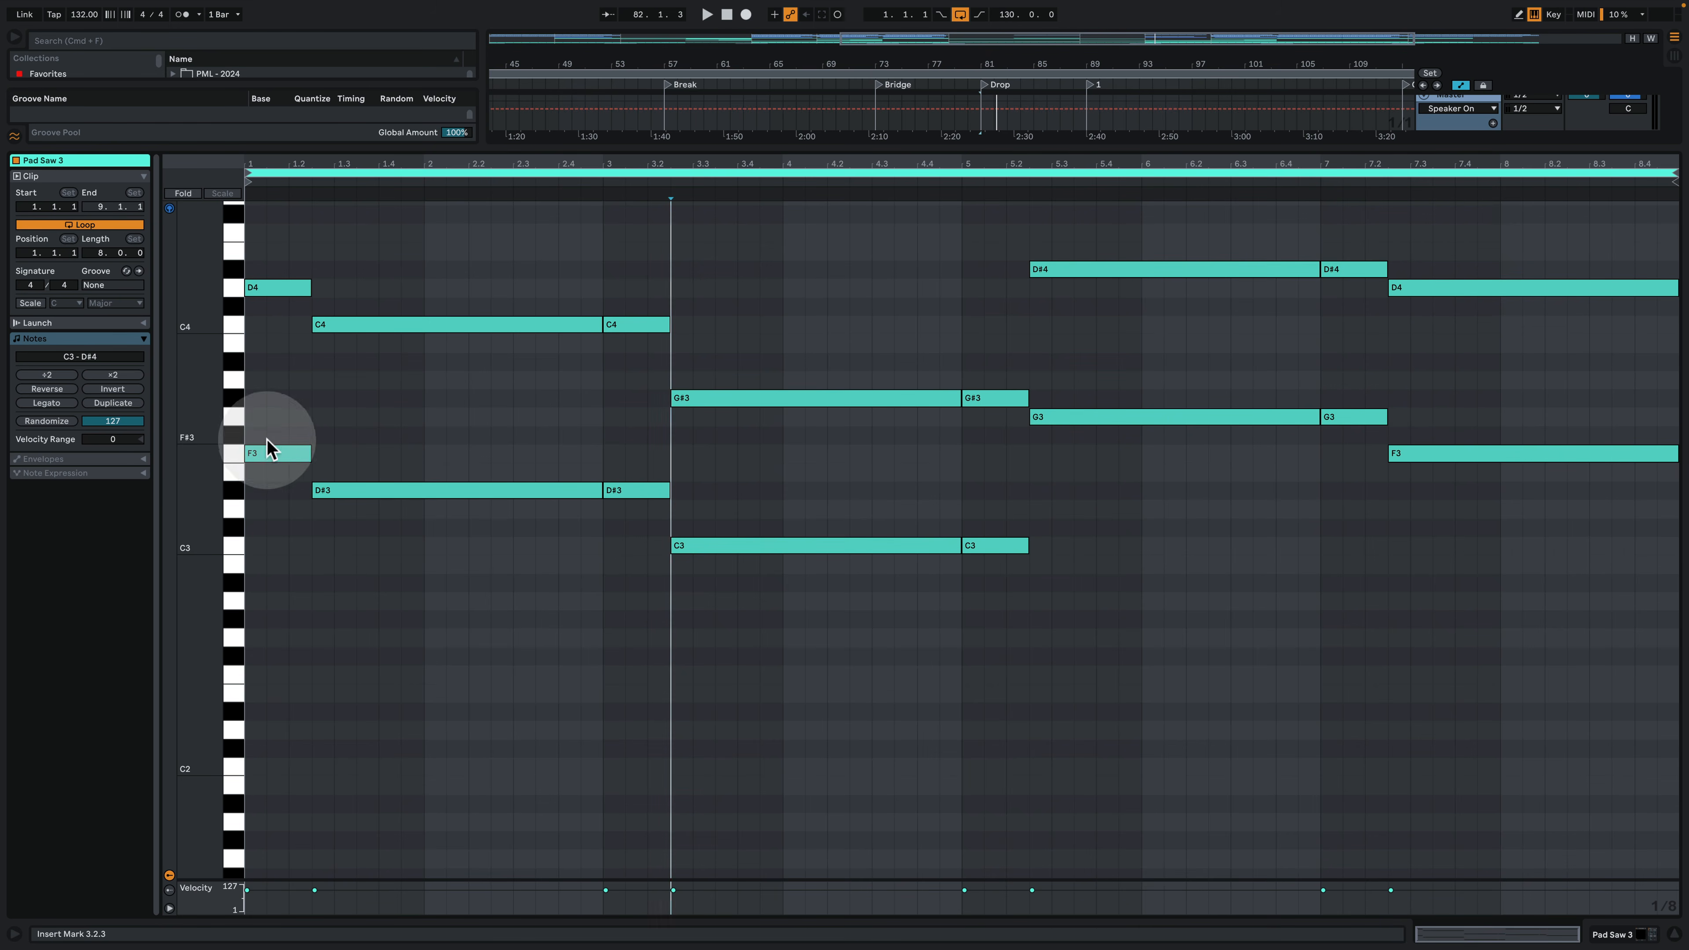
{"action": "left_click", "coordinate": [1607, 934]}
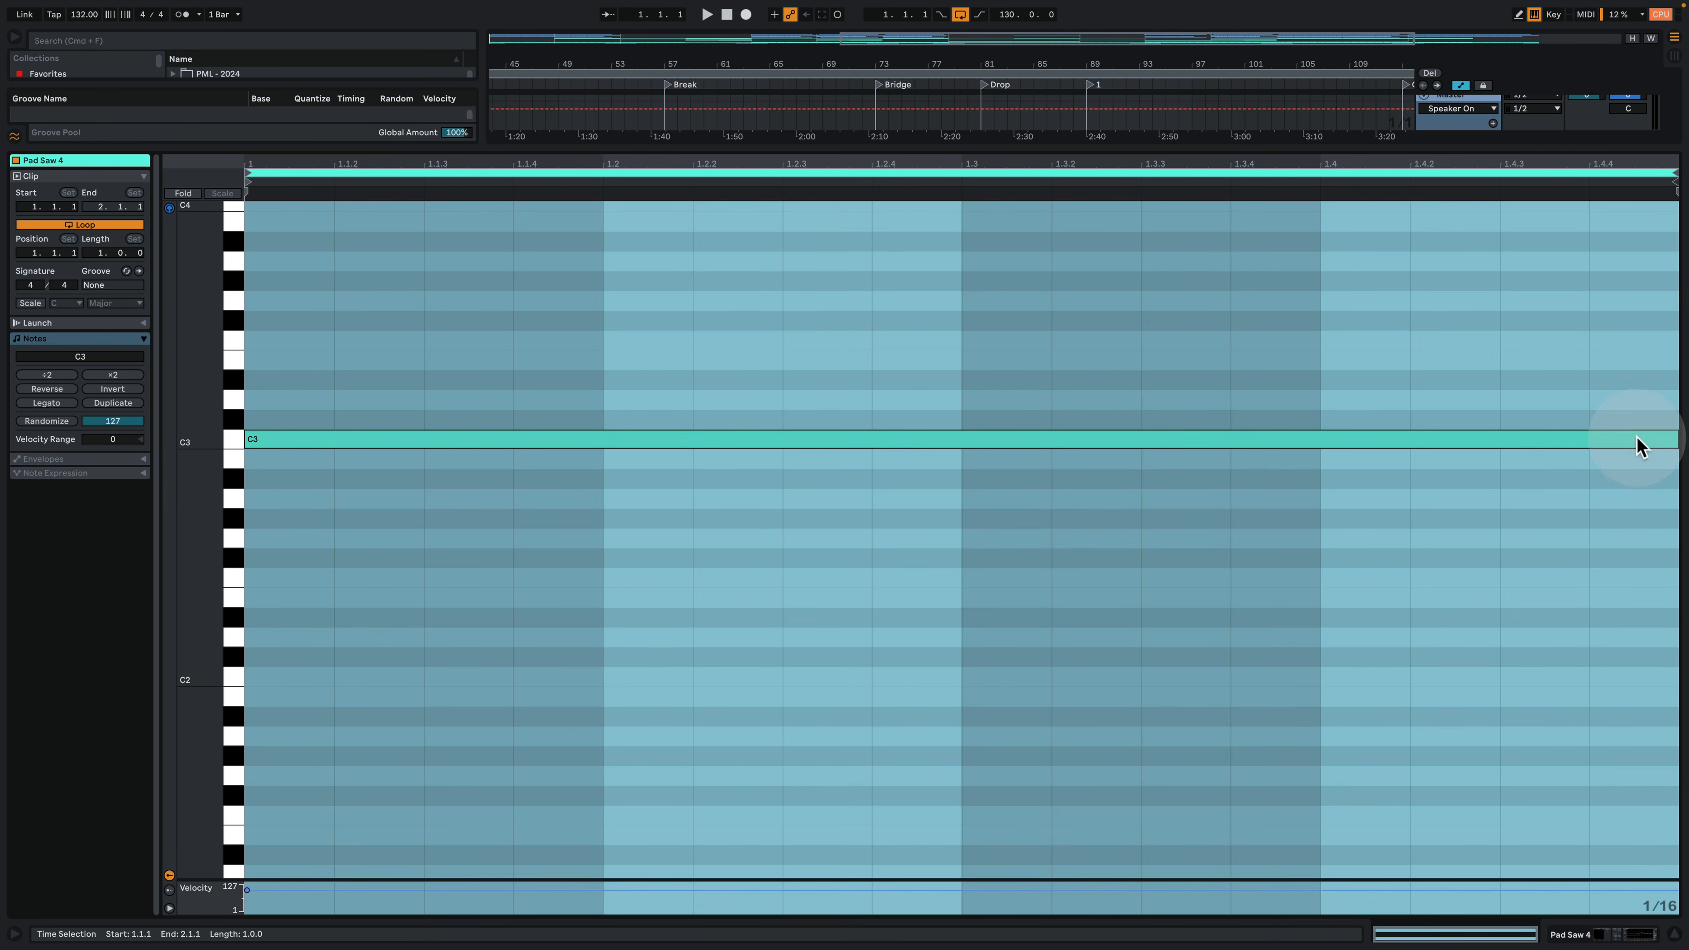
Step: Return from the Pad Saw 4 clip to the arrangement, and audition Pluck Saw 6, Pad Saw 3 and Pad Saw 4 together in the second drop
{"action": "left_click", "coordinate": [1596, 937]}
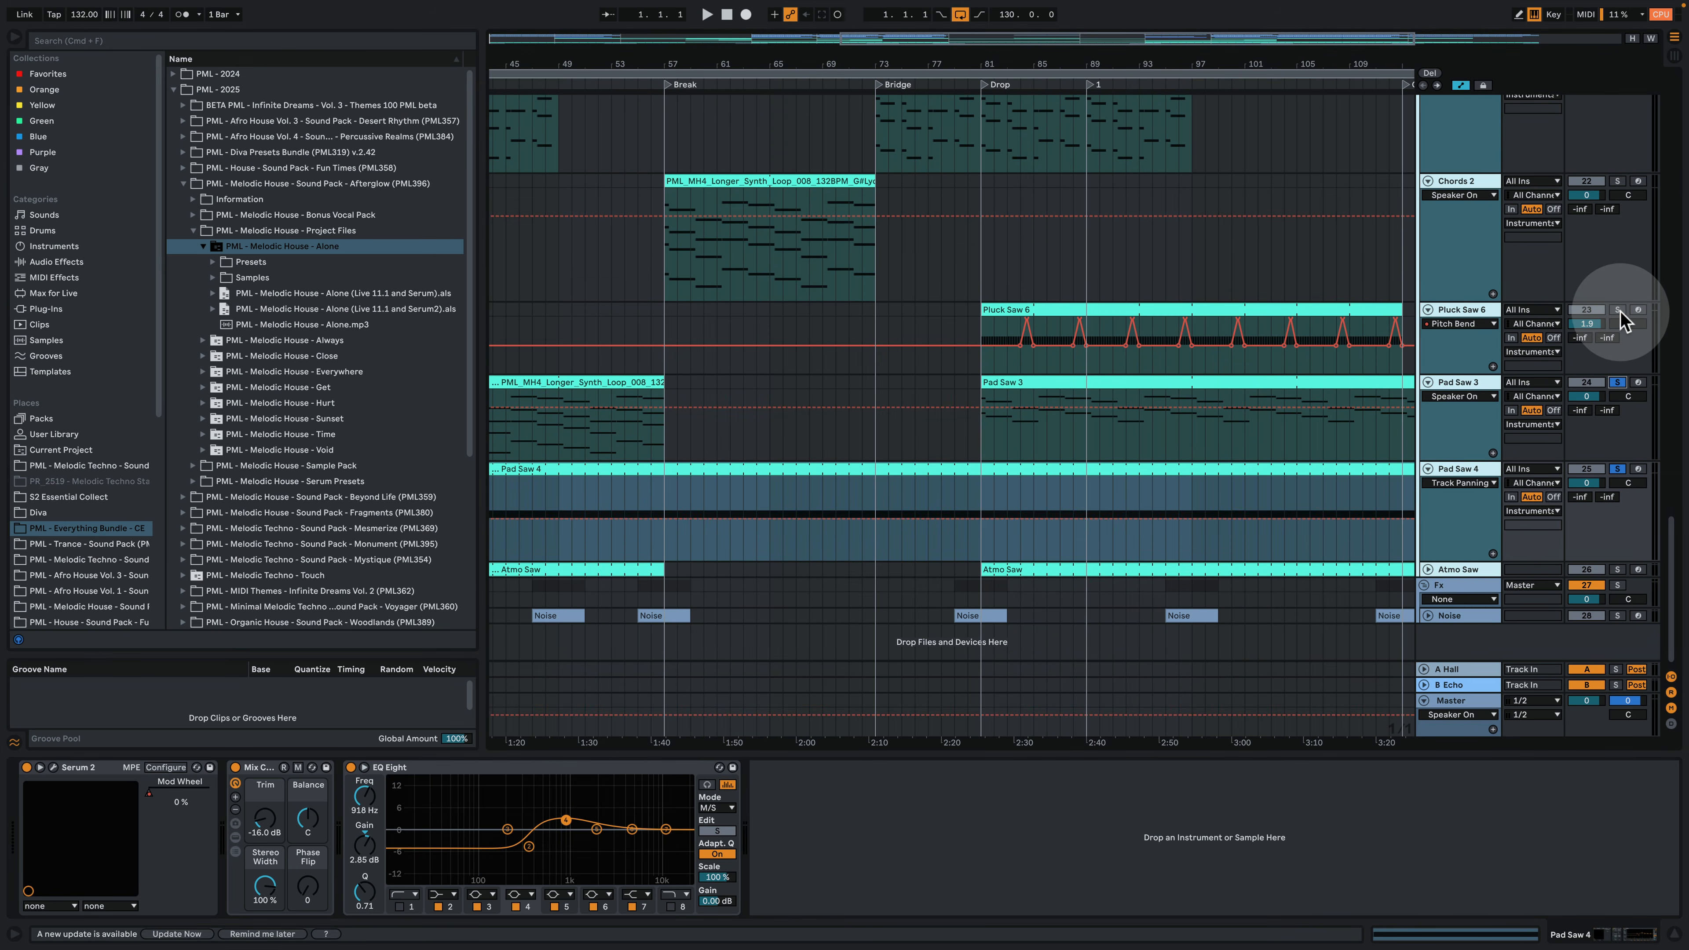
{"action": "left_click", "coordinate": [991, 429]}
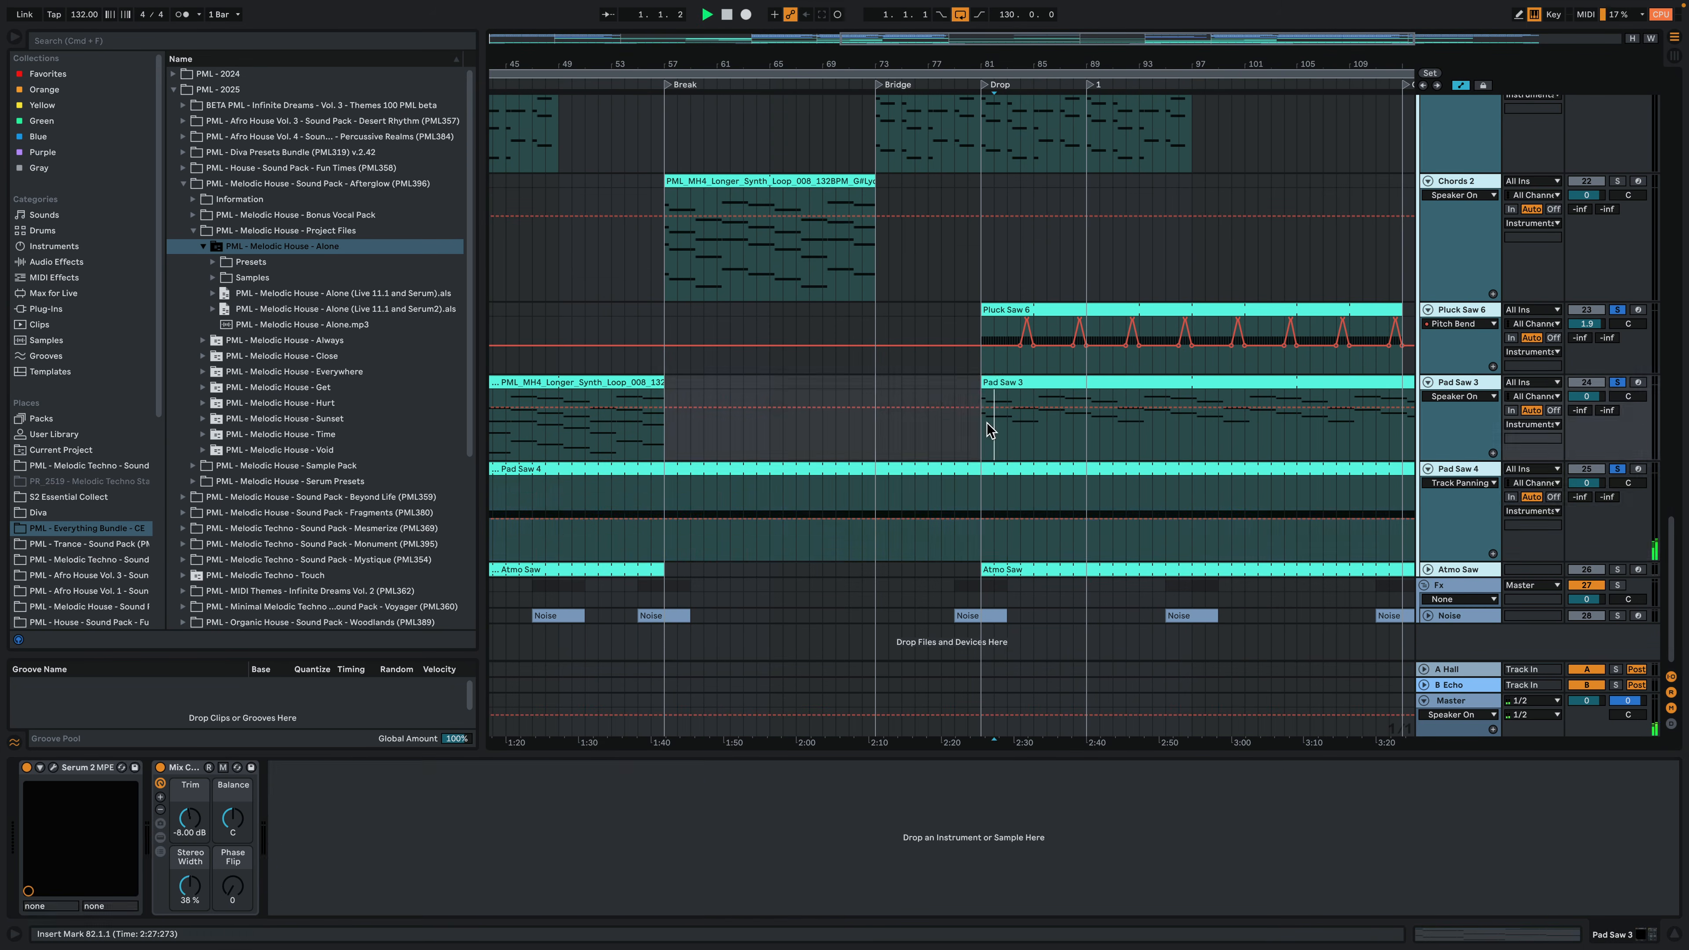
Step: Check Pad Saw 4's devices, unfold the Atmo Saw track, and solo it alongside the other soloed layers
{"action": "left_click", "coordinate": [1463, 479]}
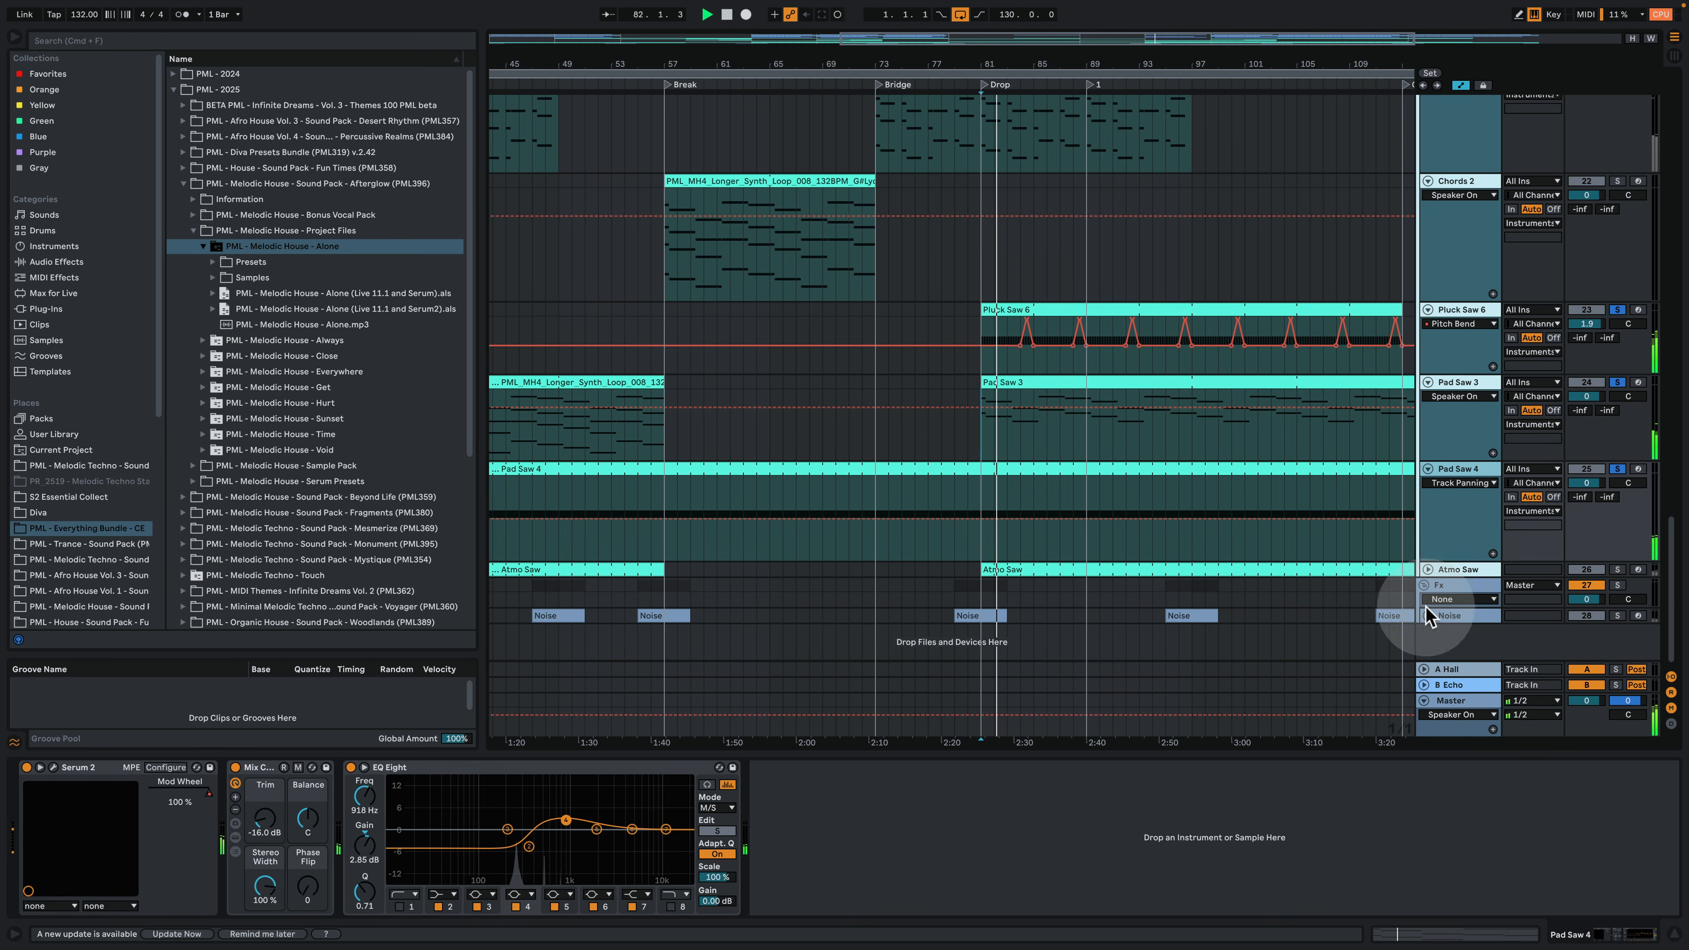
{"action": "left_click", "coordinate": [1456, 568]}
{"action": "left_click", "coordinate": [1428, 569]}
{"action": "left_click", "coordinate": [1618, 554]}
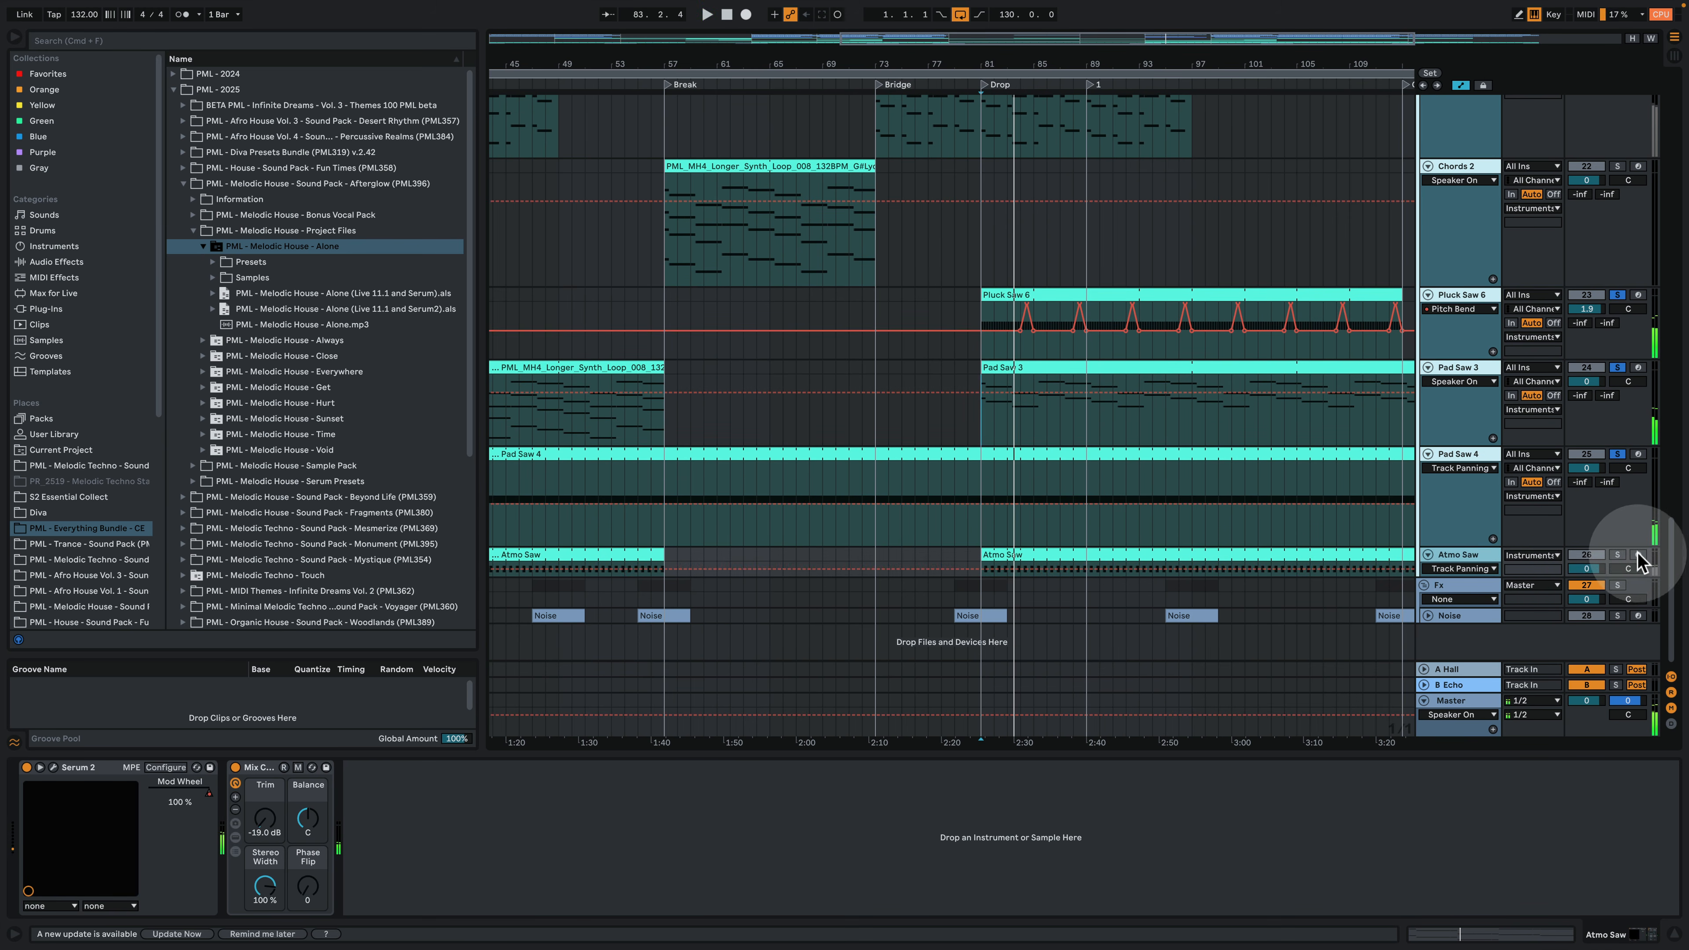
Step: Open the Atmo Saw drop clip and examine its note pattern
{"action": "double_click", "coordinate": [1302, 554]}
{"action": "left_click", "coordinate": [1320, 565]}
{"action": "left_click", "coordinate": [1140, 545]}
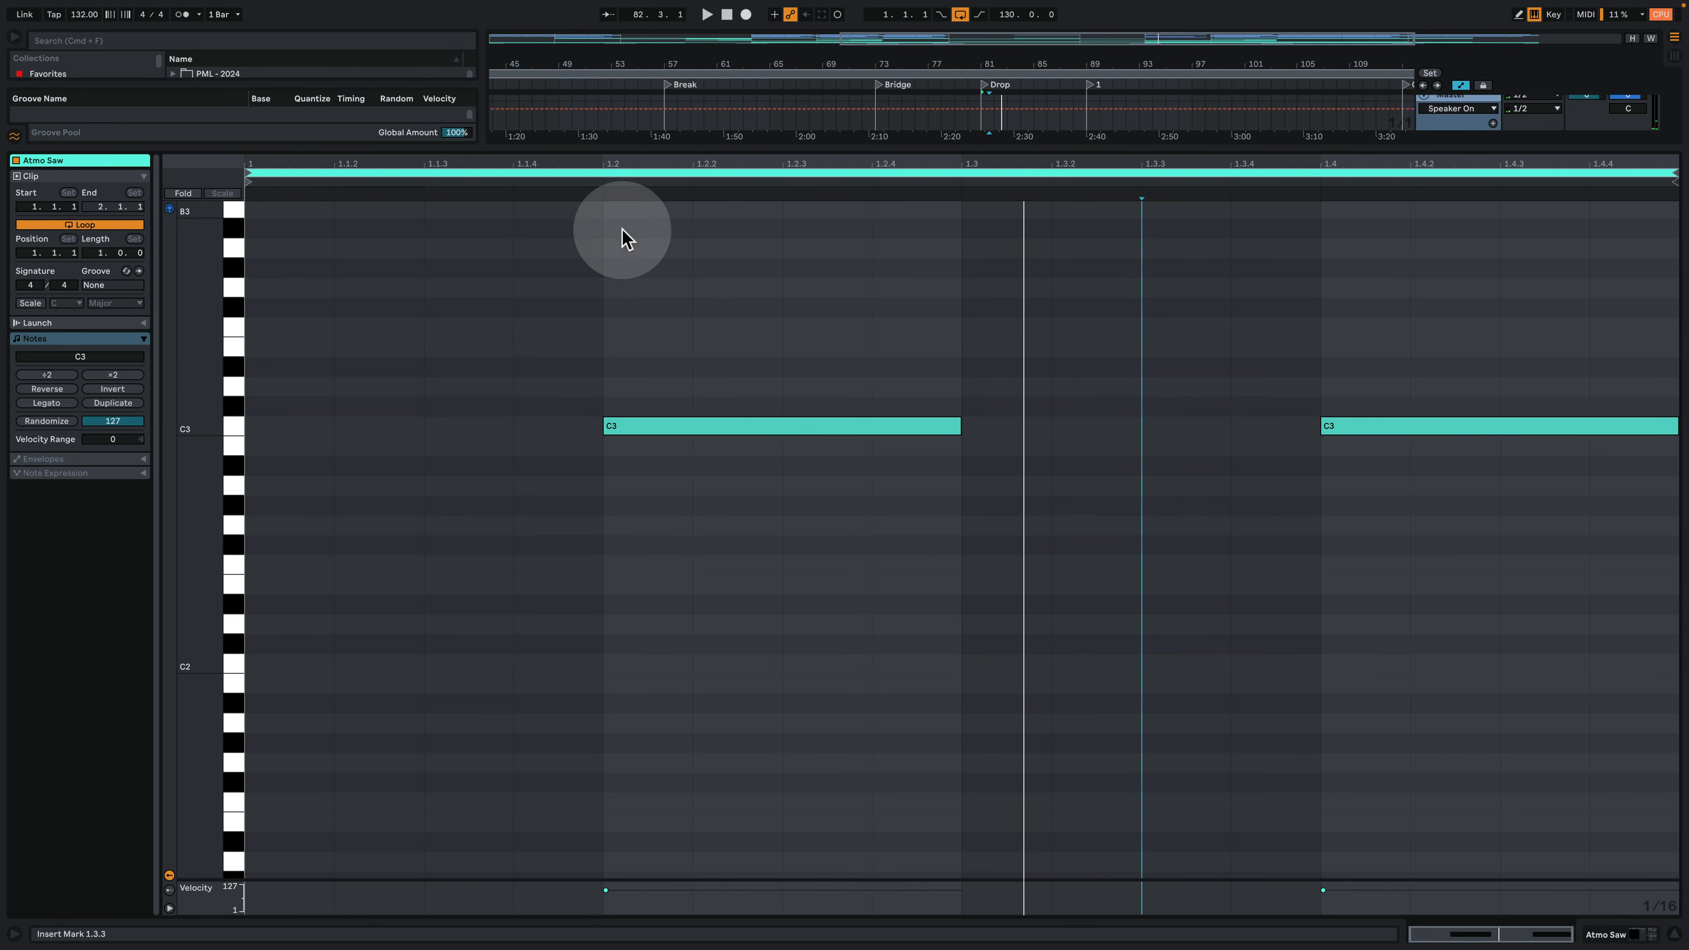
Step: Return to the arrangement, and examine Atmo Saw's oscillator, filter and envelope settings in its Serum 2 window before closing it
{"action": "left_click", "coordinate": [1613, 931]}
{"action": "left_click", "coordinate": [53, 768]}
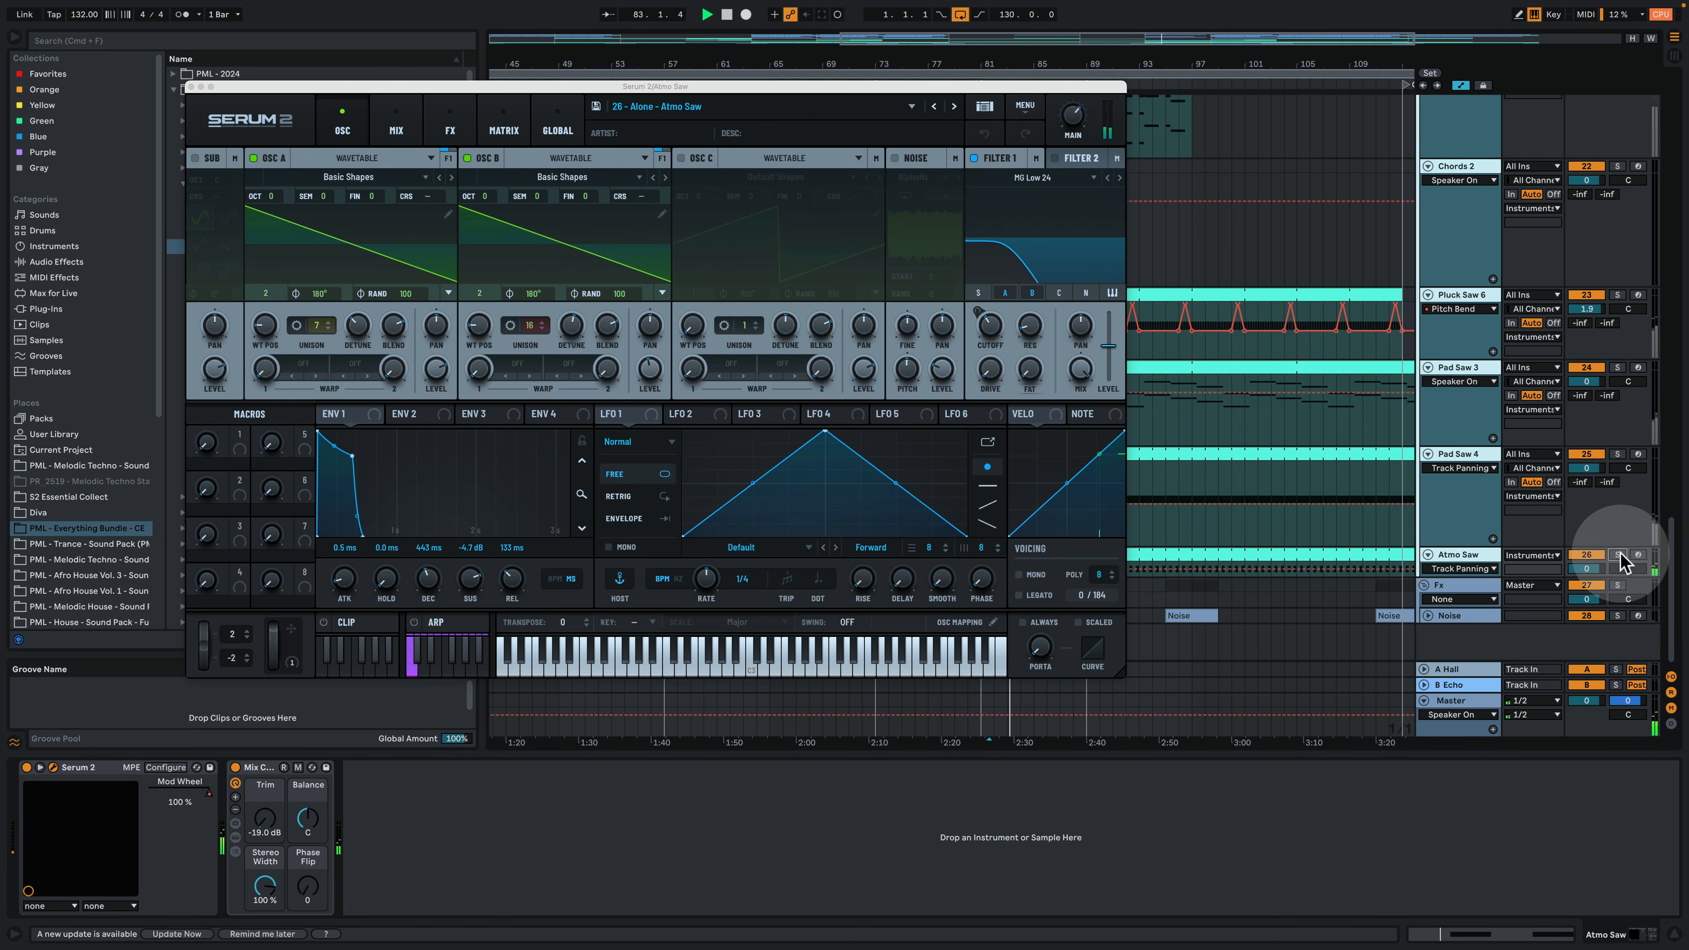
{"action": "left_click", "coordinate": [191, 87]}
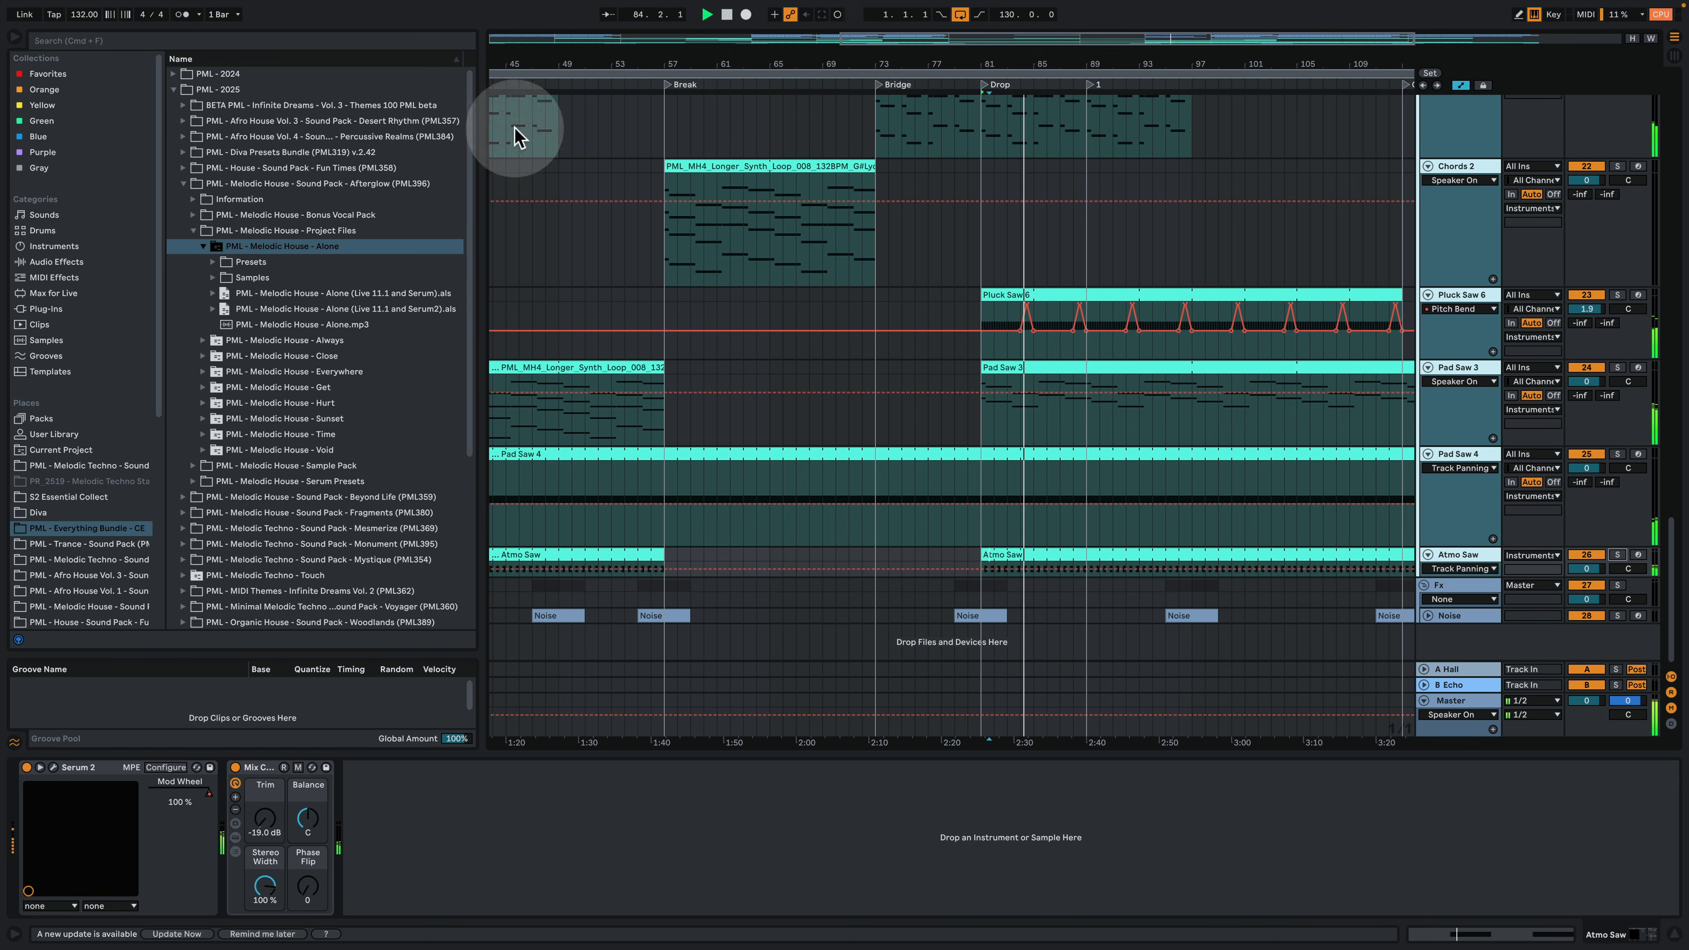
Step: Zoom out to the whole arrangement, and select the Instruments group to view its Sidechain and Clipper devices
{"action": "left_click_drag", "start_coordinate": [990, 70], "coordinate": [990, 33]}
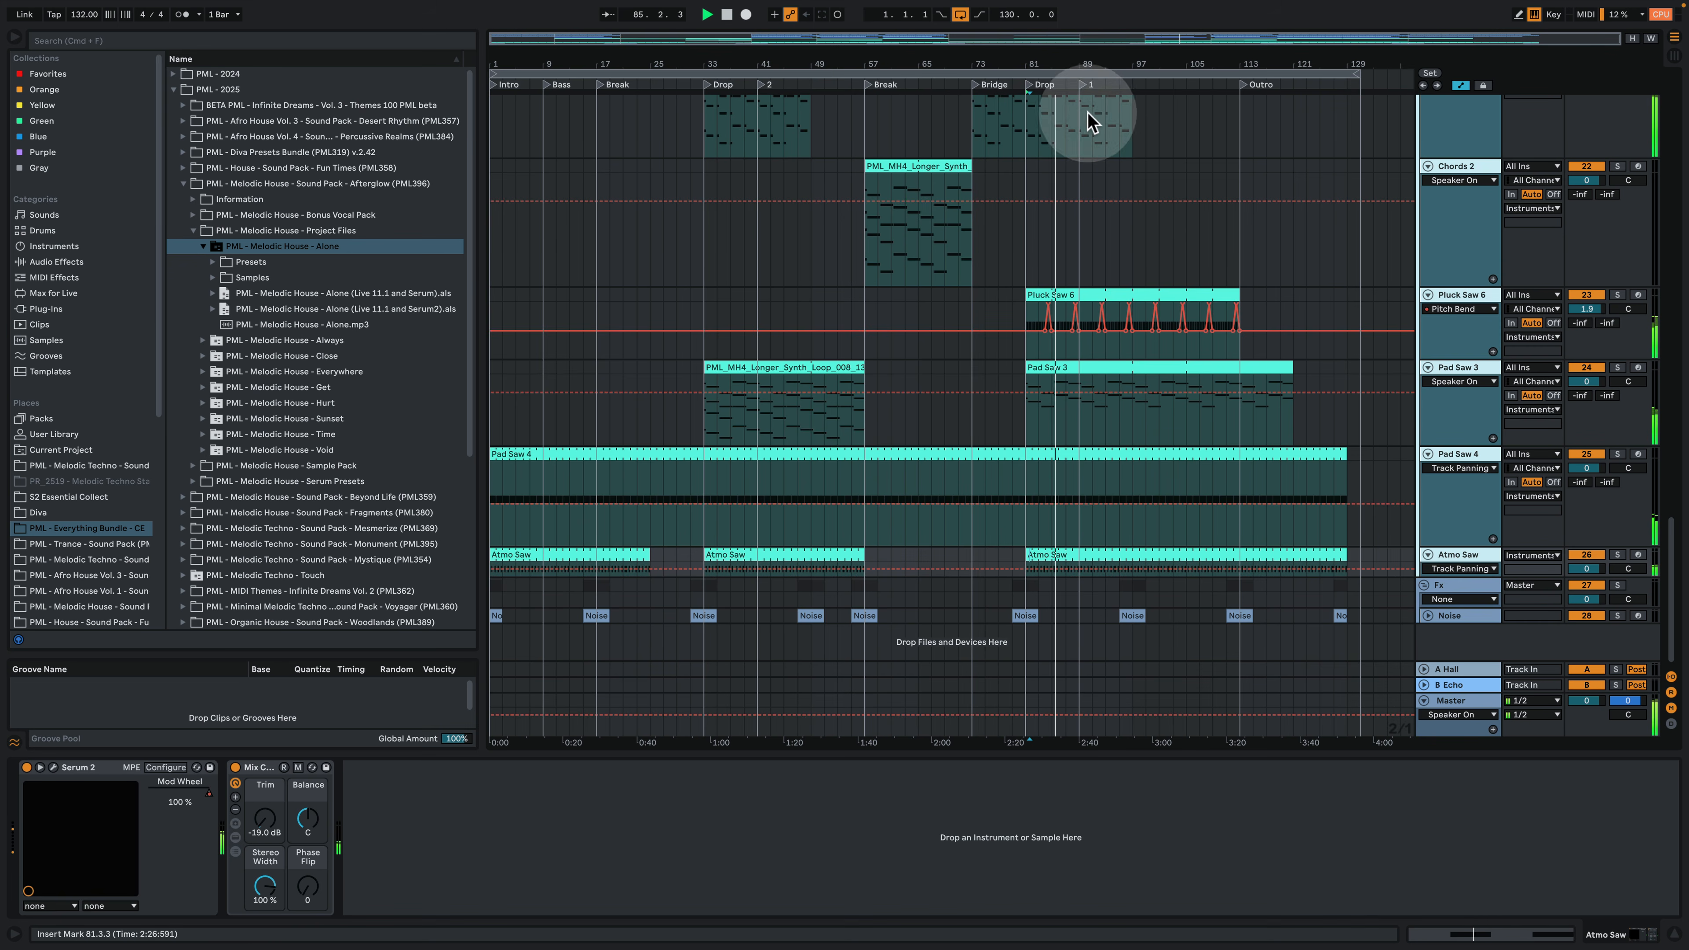
{"action": "scroll", "coordinate": [1207, 359], "scroll_direction": "up", "scroll_amount": 5}
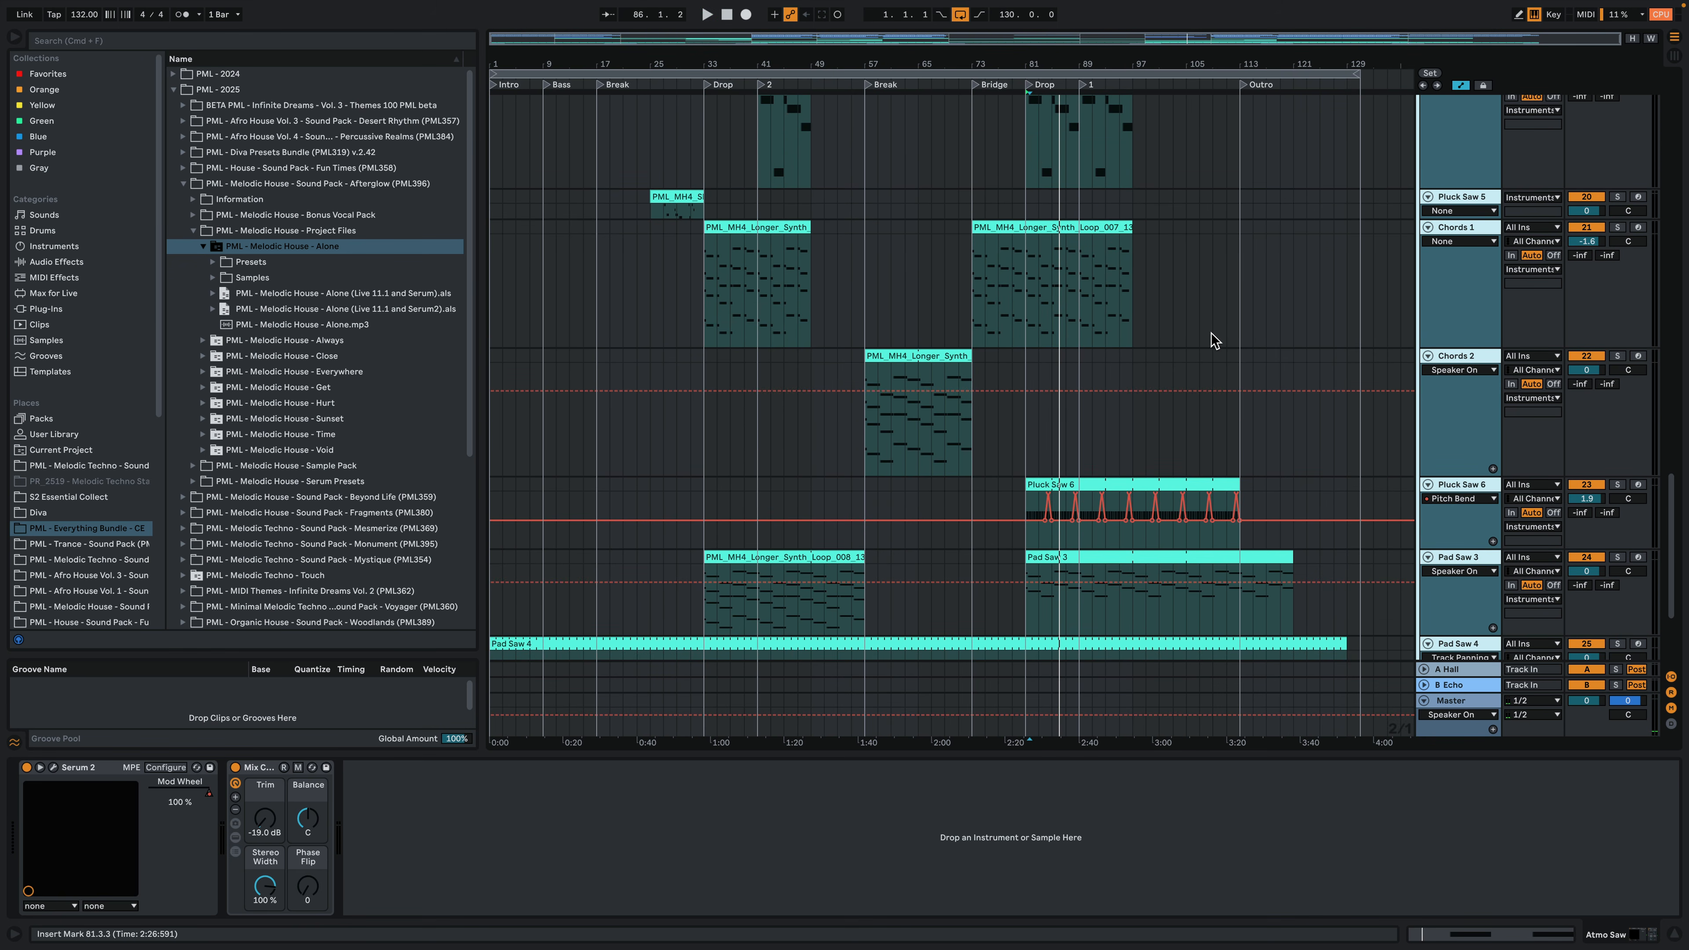
{"action": "scroll", "coordinate": [1213, 341], "scroll_direction": "up", "scroll_amount": 10}
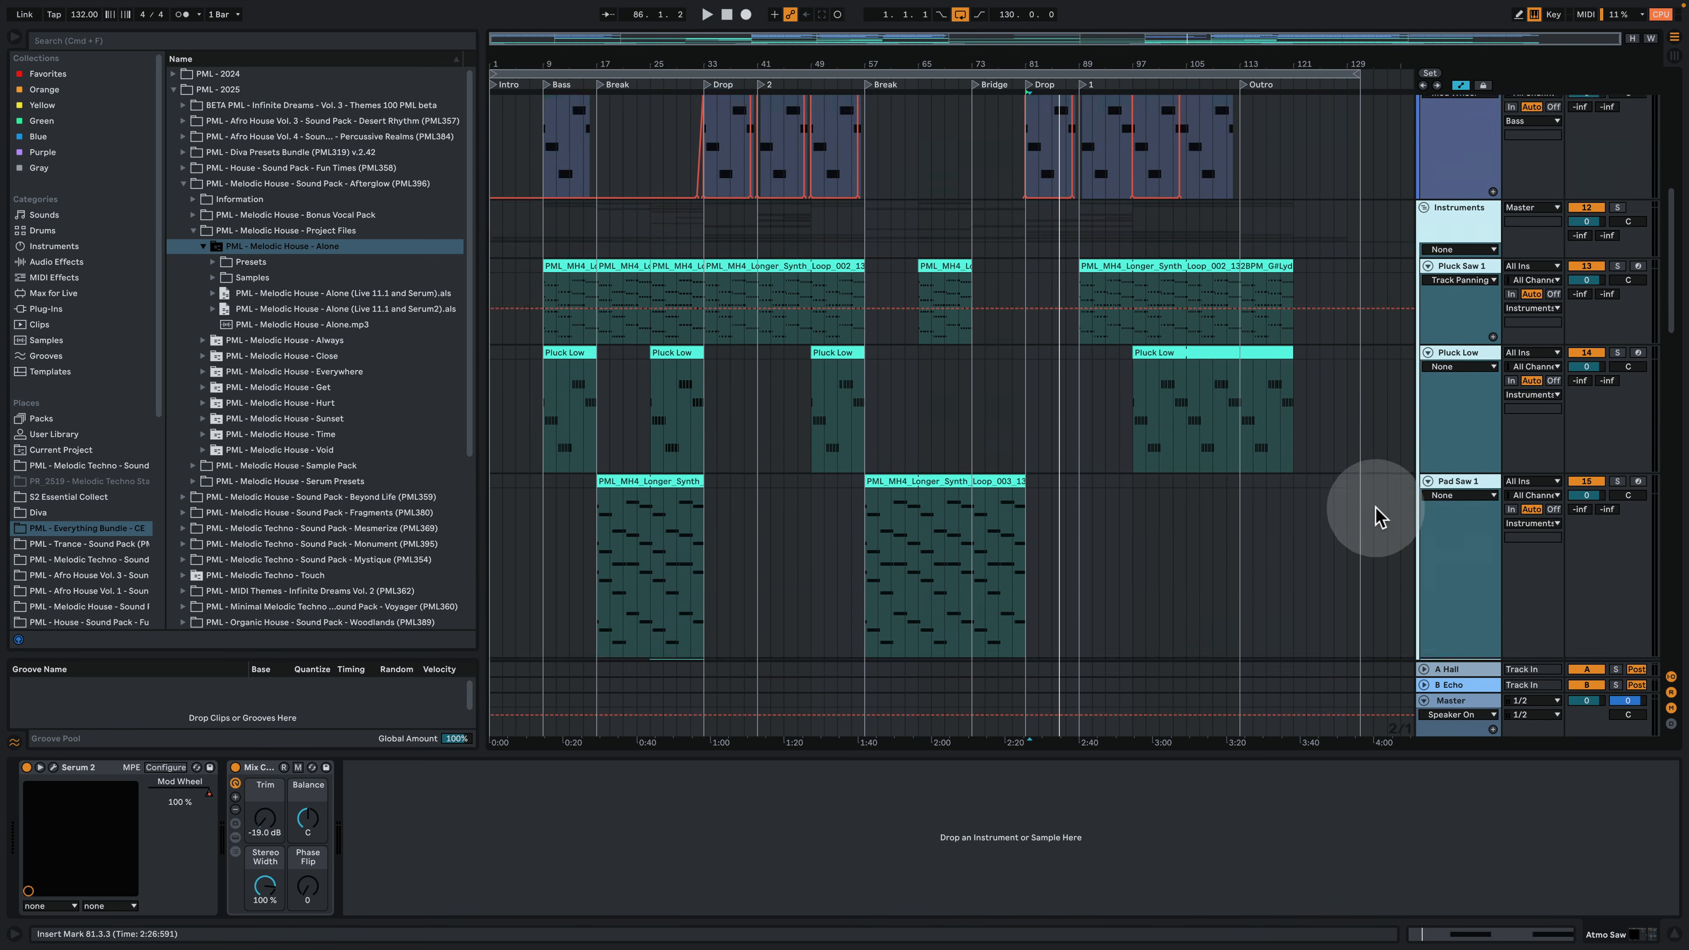
{"action": "scroll", "coordinate": [1375, 515], "scroll_direction": "up", "scroll_amount": 5}
{"action": "left_click", "coordinate": [1452, 441]}
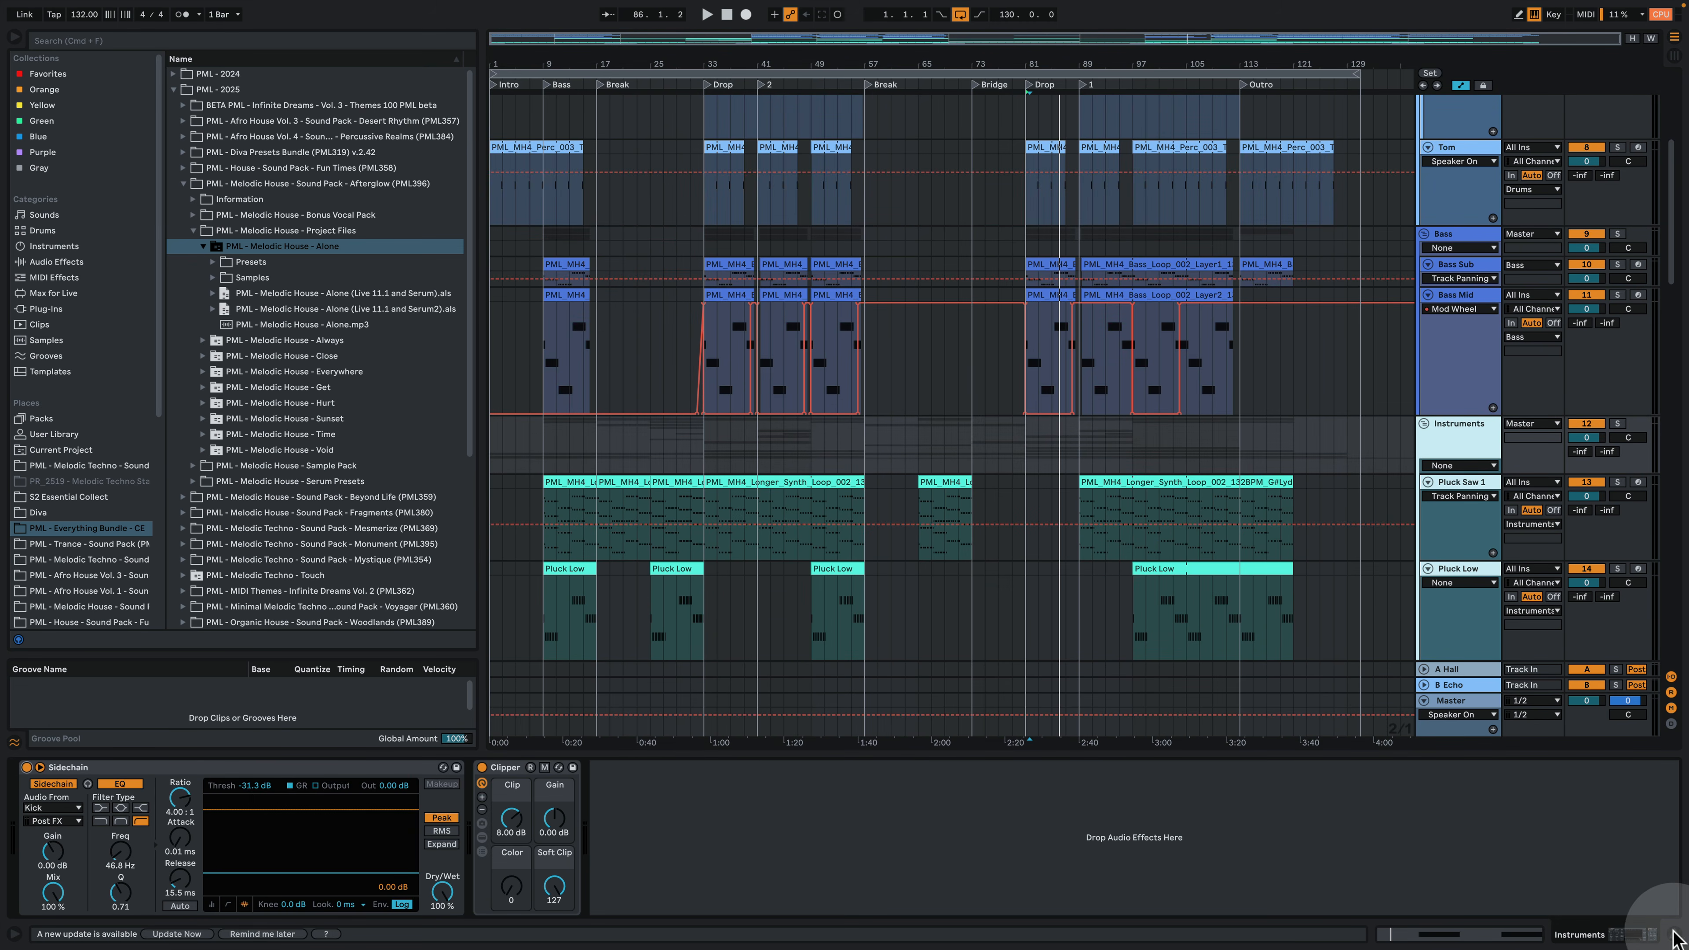
Step: Hide the device view, play the drop from bar 81, and show all tracks fitted in height without automation lanes
{"action": "left_click", "coordinate": [1673, 935]}
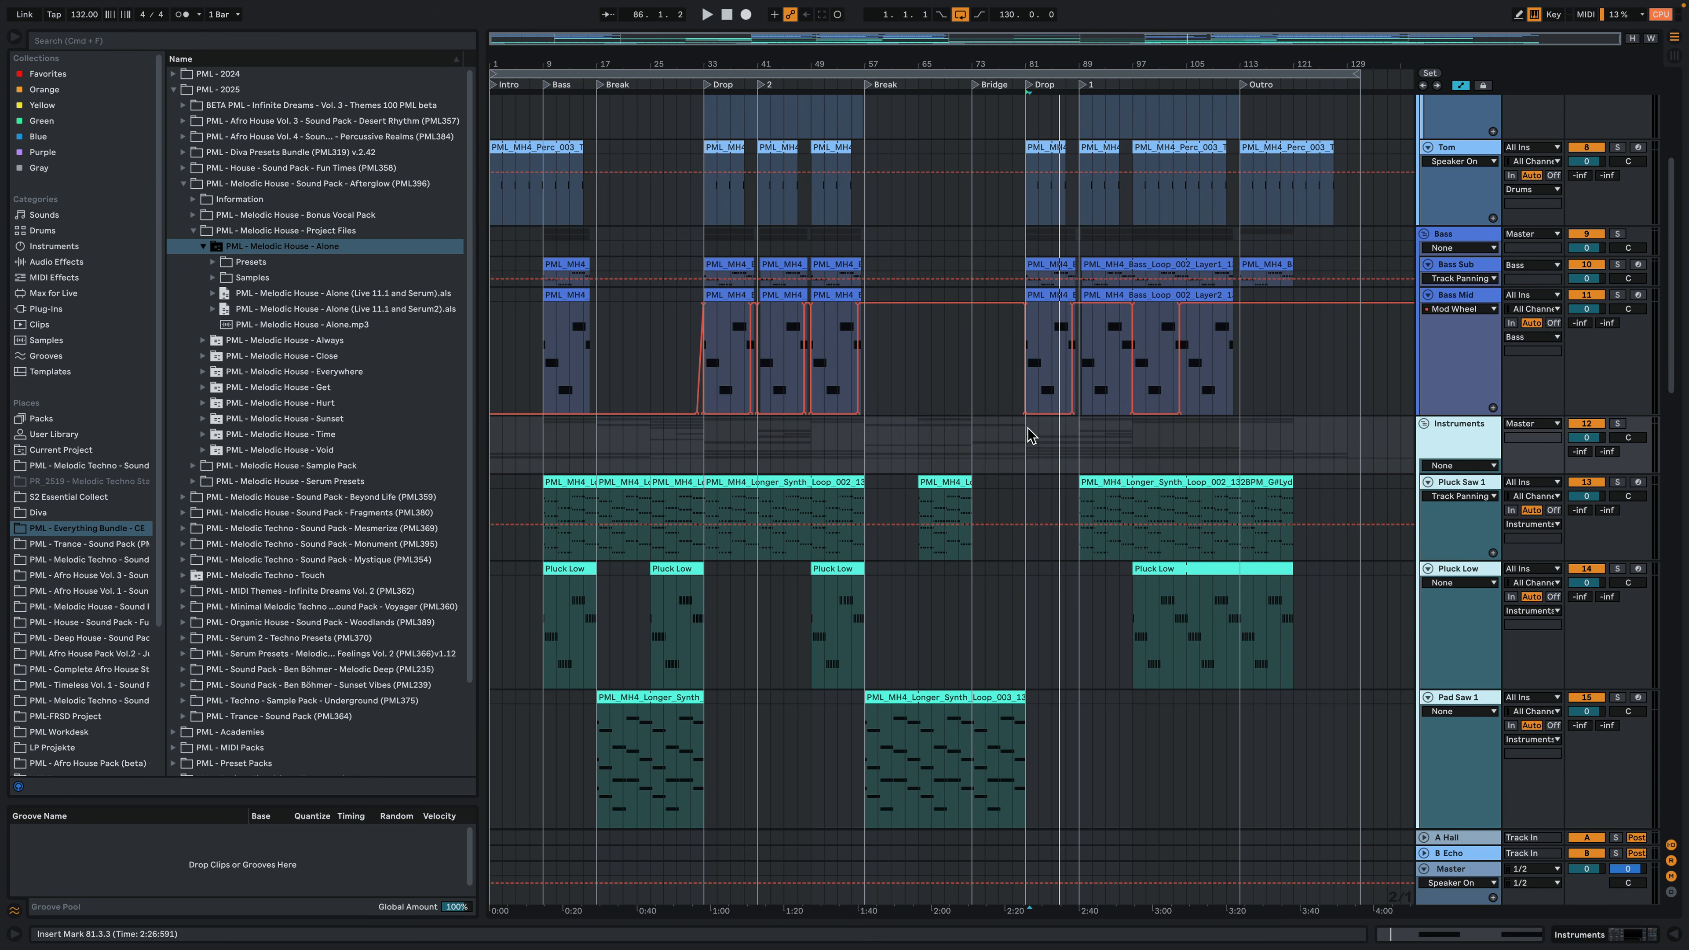
{"action": "key", "text": "space"}
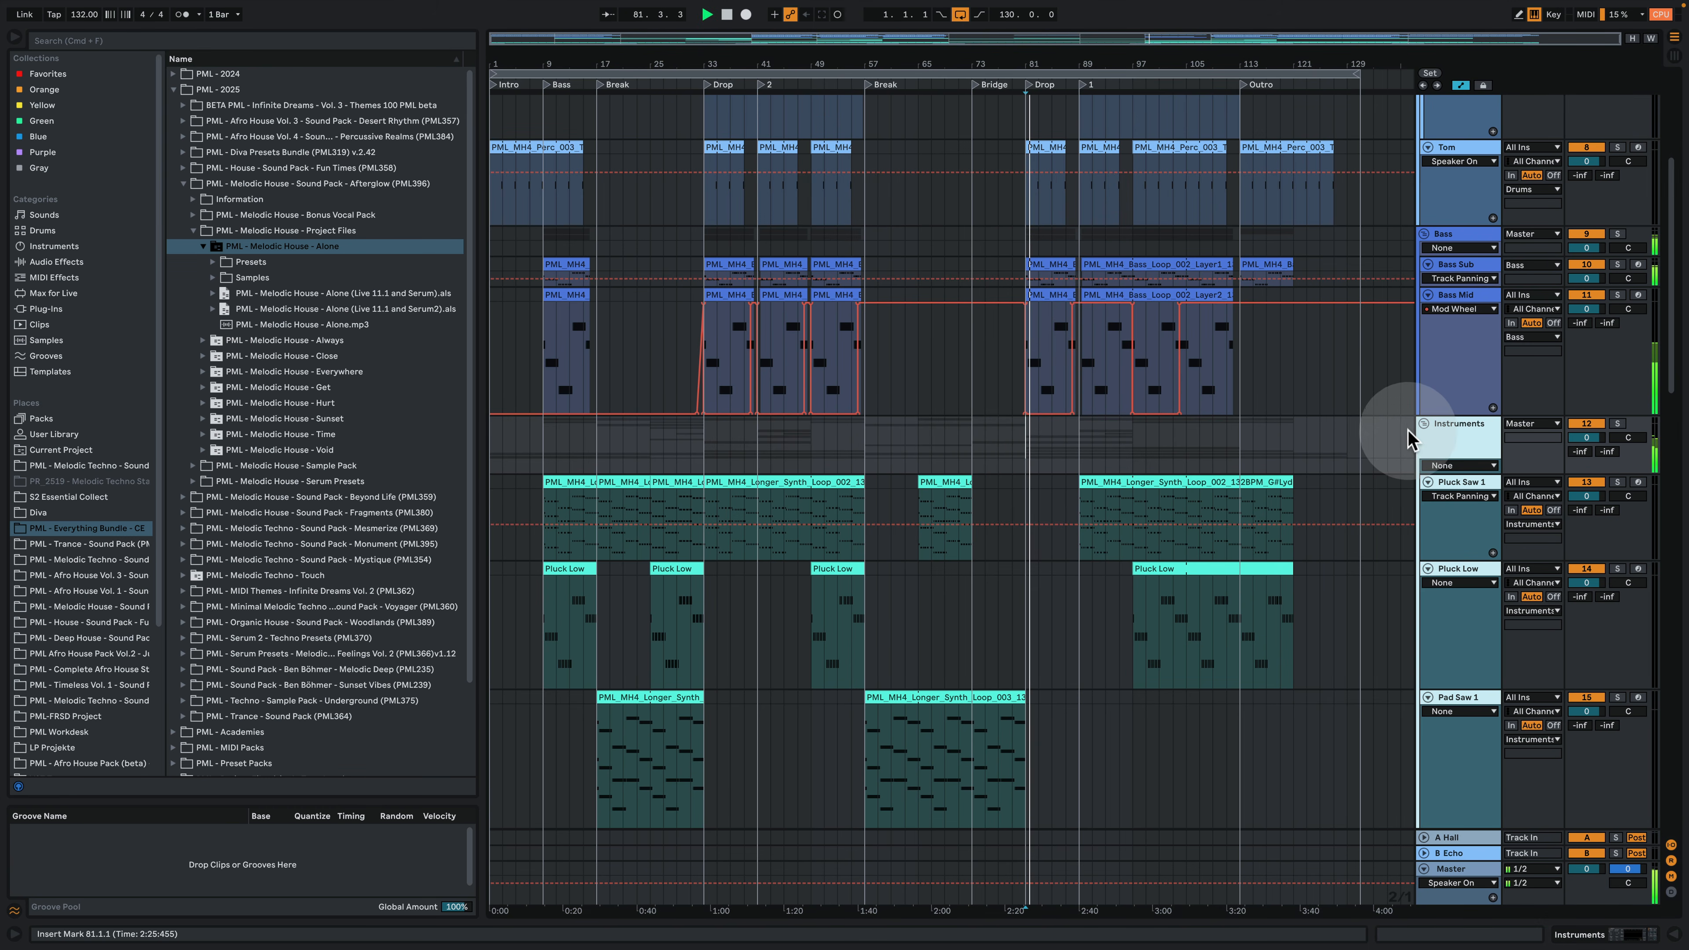
{"action": "left_click", "coordinate": [1634, 38]}
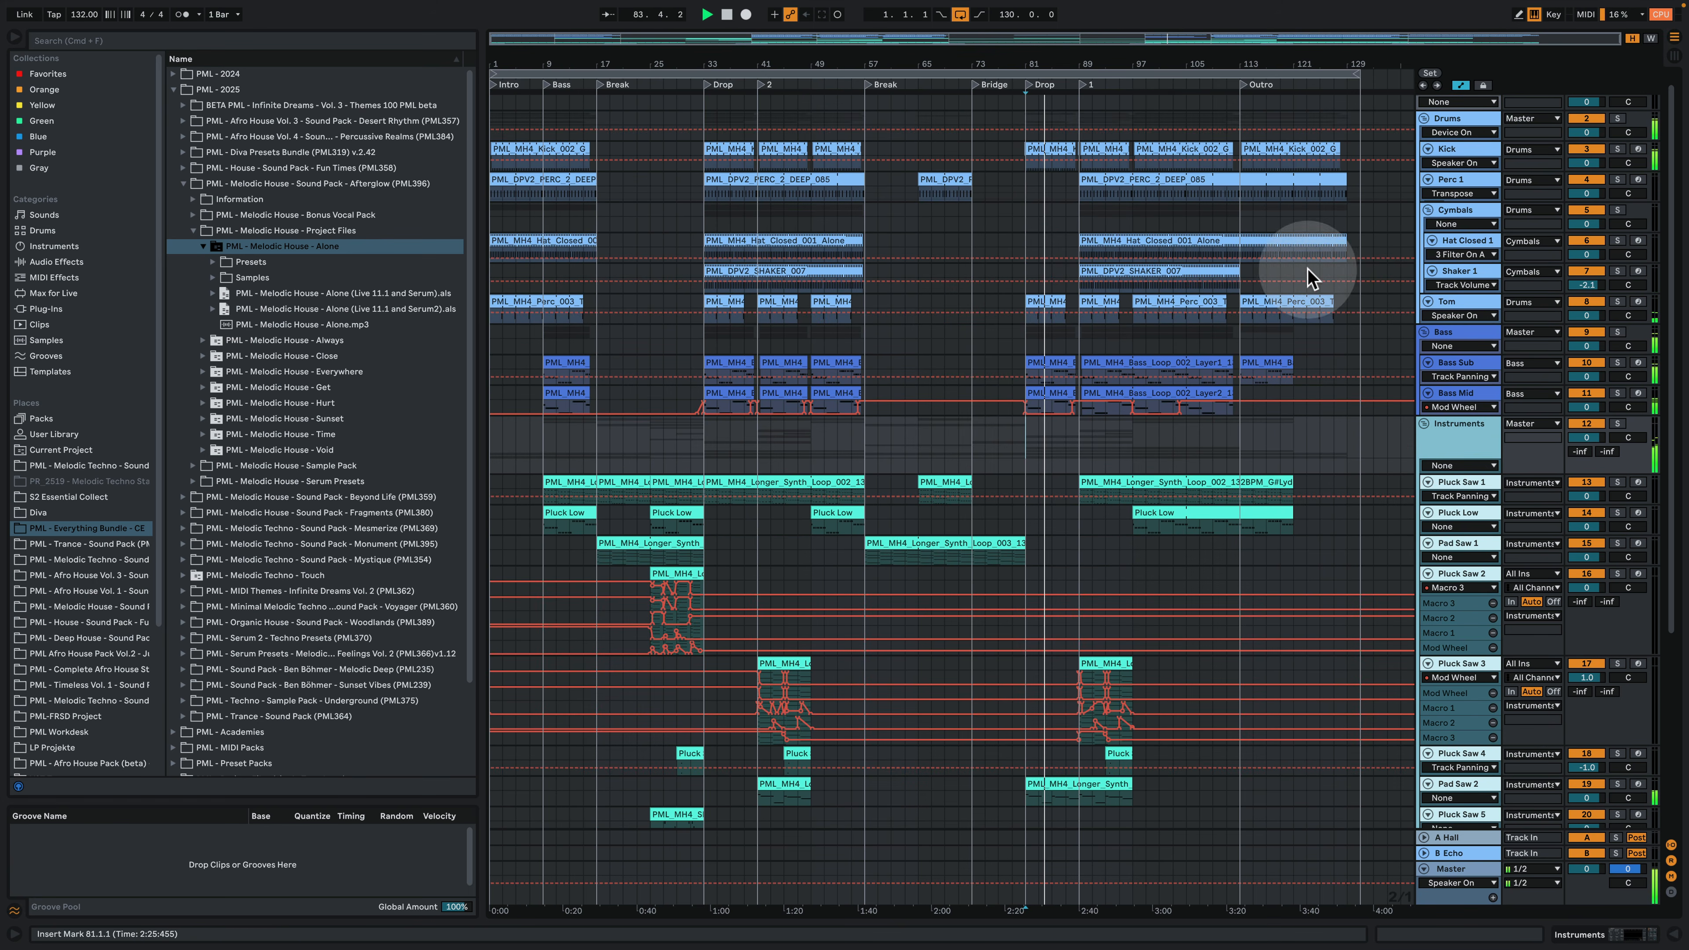
{"action": "left_click", "coordinate": [1460, 85]}
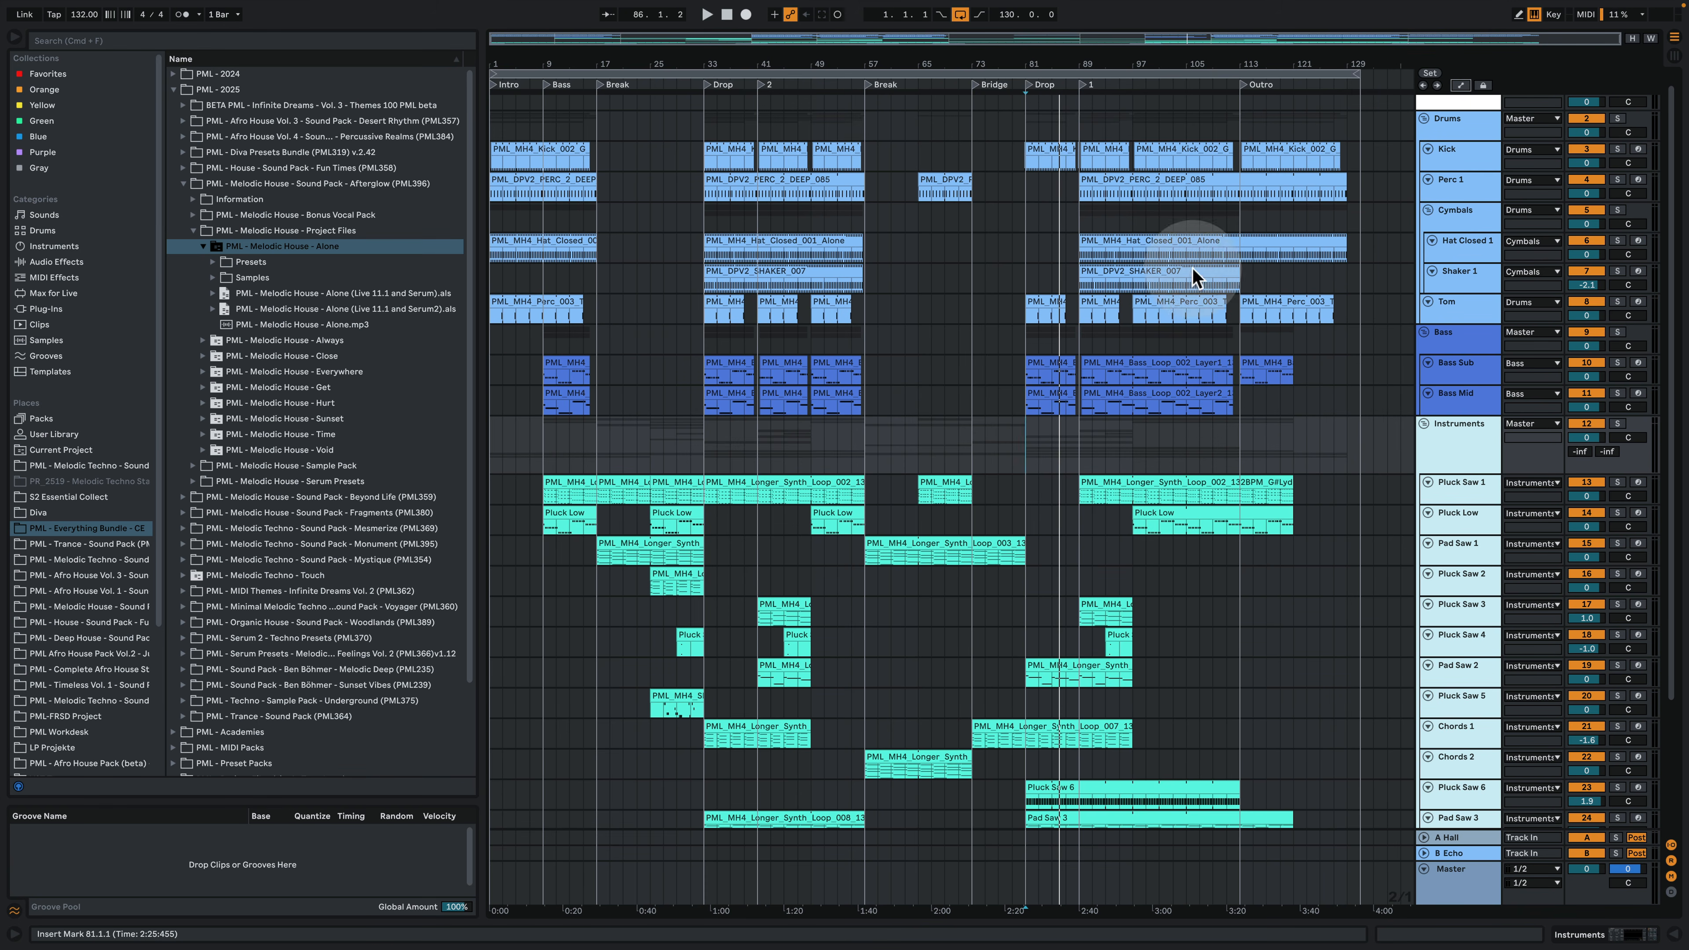
Step: Solo the Drums group and audition it from bar 89
{"action": "left_click", "coordinate": [1469, 124]}
{"action": "left_click", "coordinate": [1456, 157]}
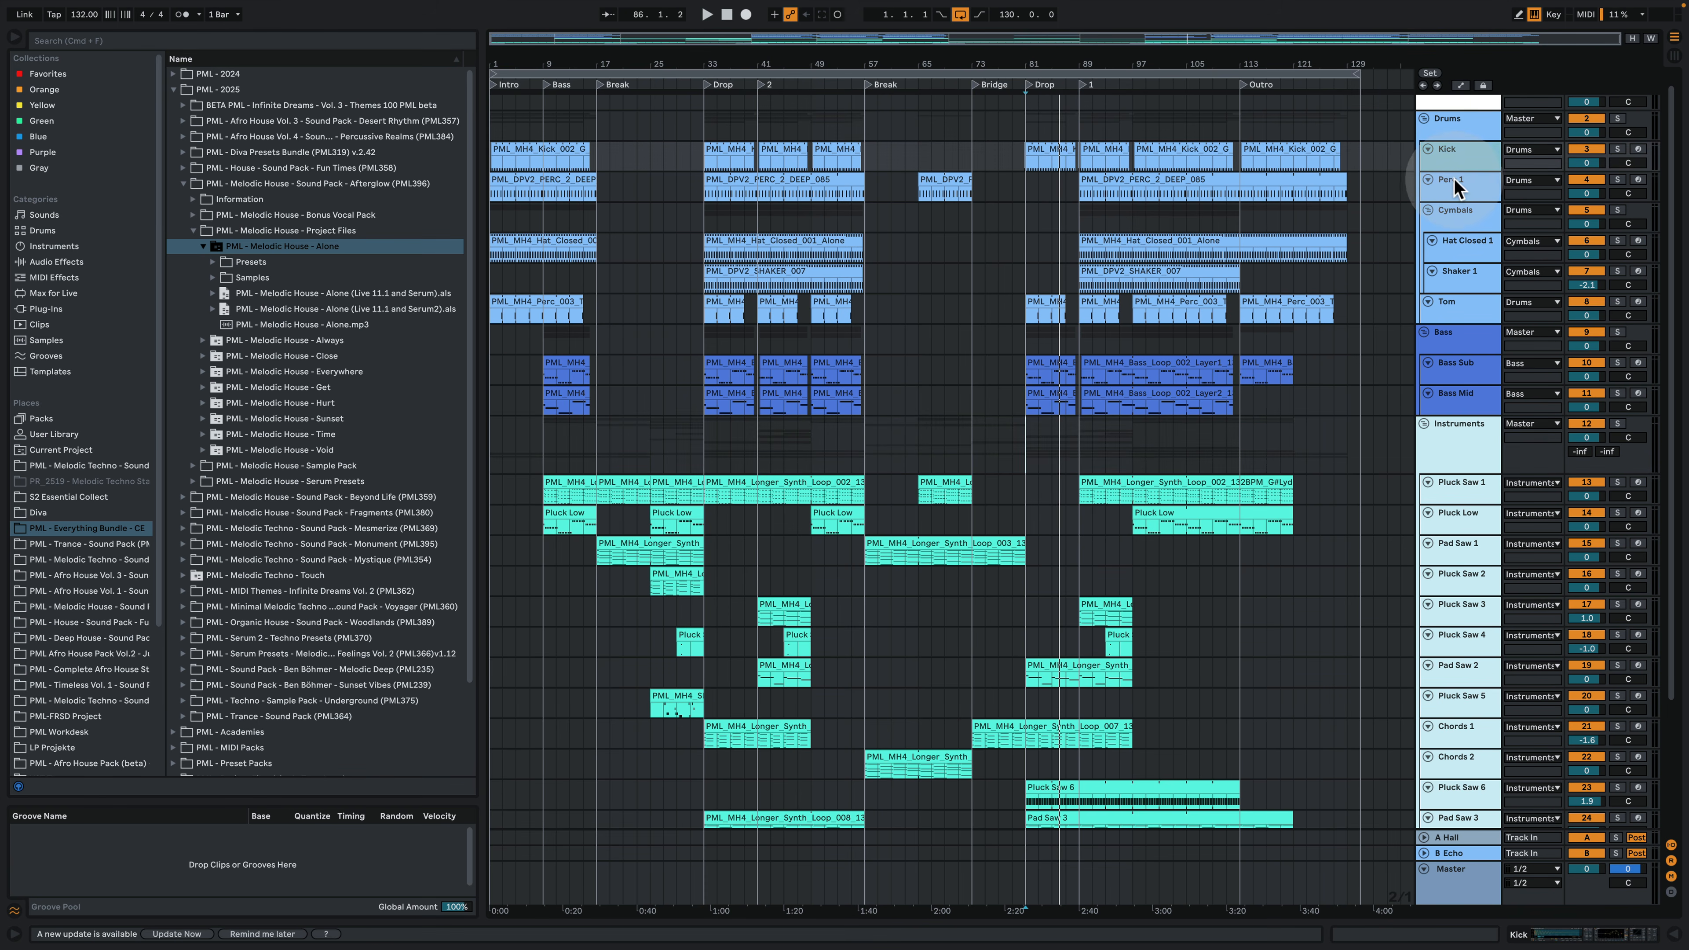
{"action": "left_click", "coordinate": [1454, 181]}
{"action": "left_click", "coordinate": [1618, 119]}
{"action": "left_click", "coordinate": [1469, 118]}
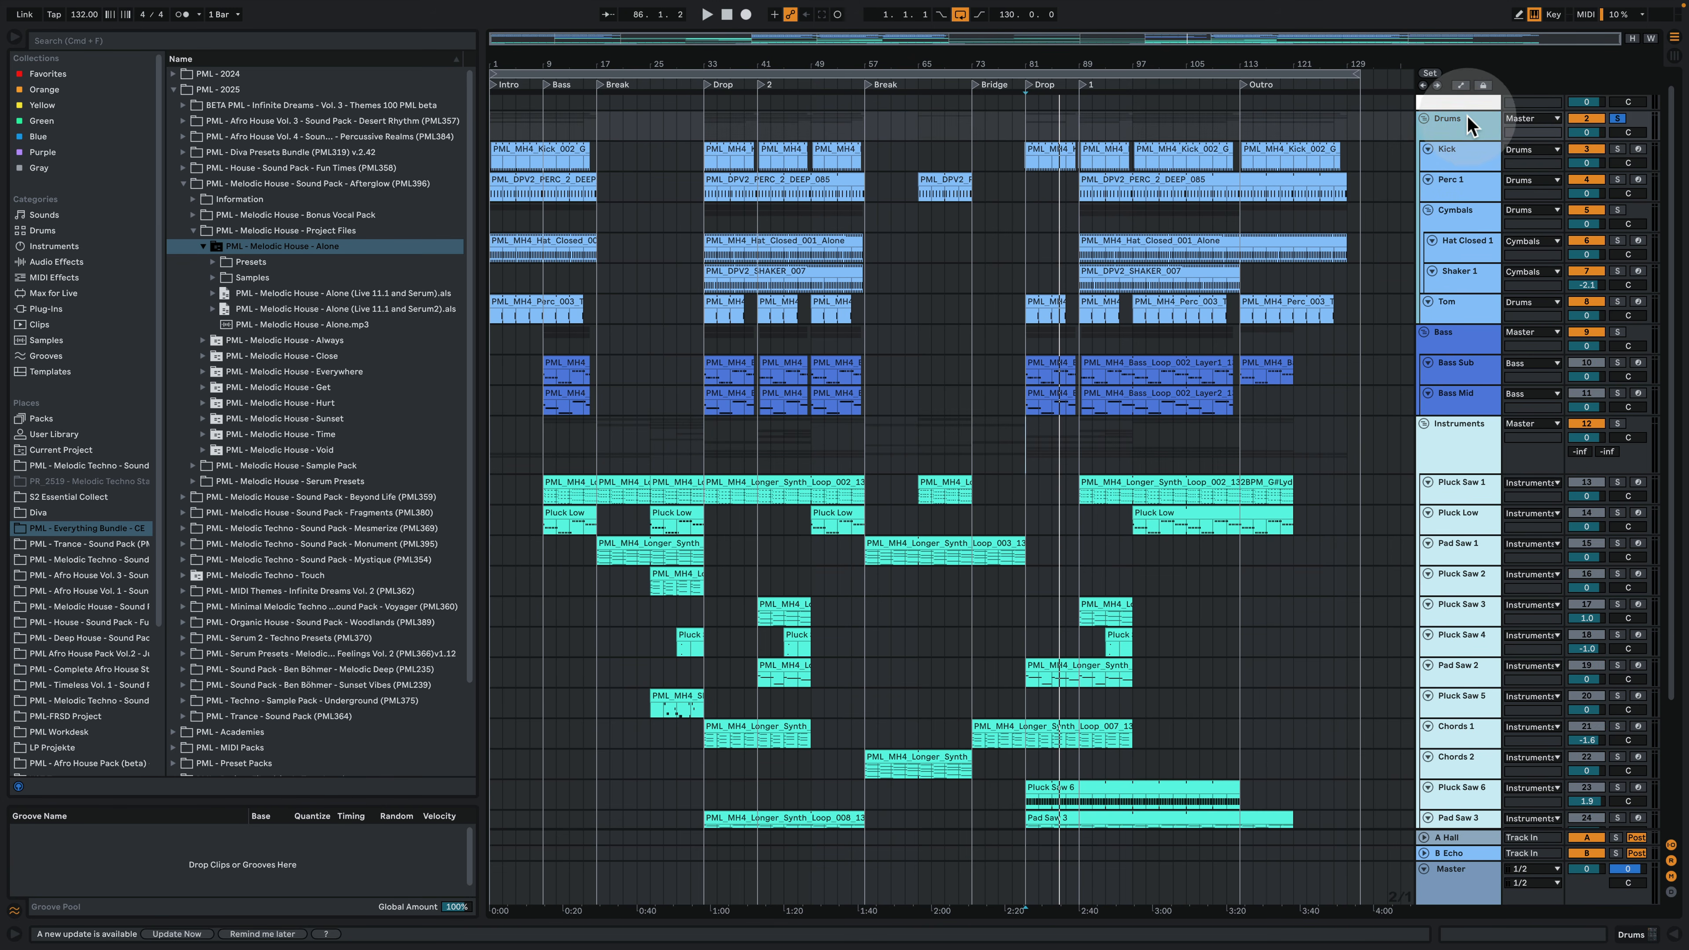
{"action": "key", "text": "space"}
{"action": "left_click", "coordinate": [1082, 220]}
{"action": "key", "text": "space"}
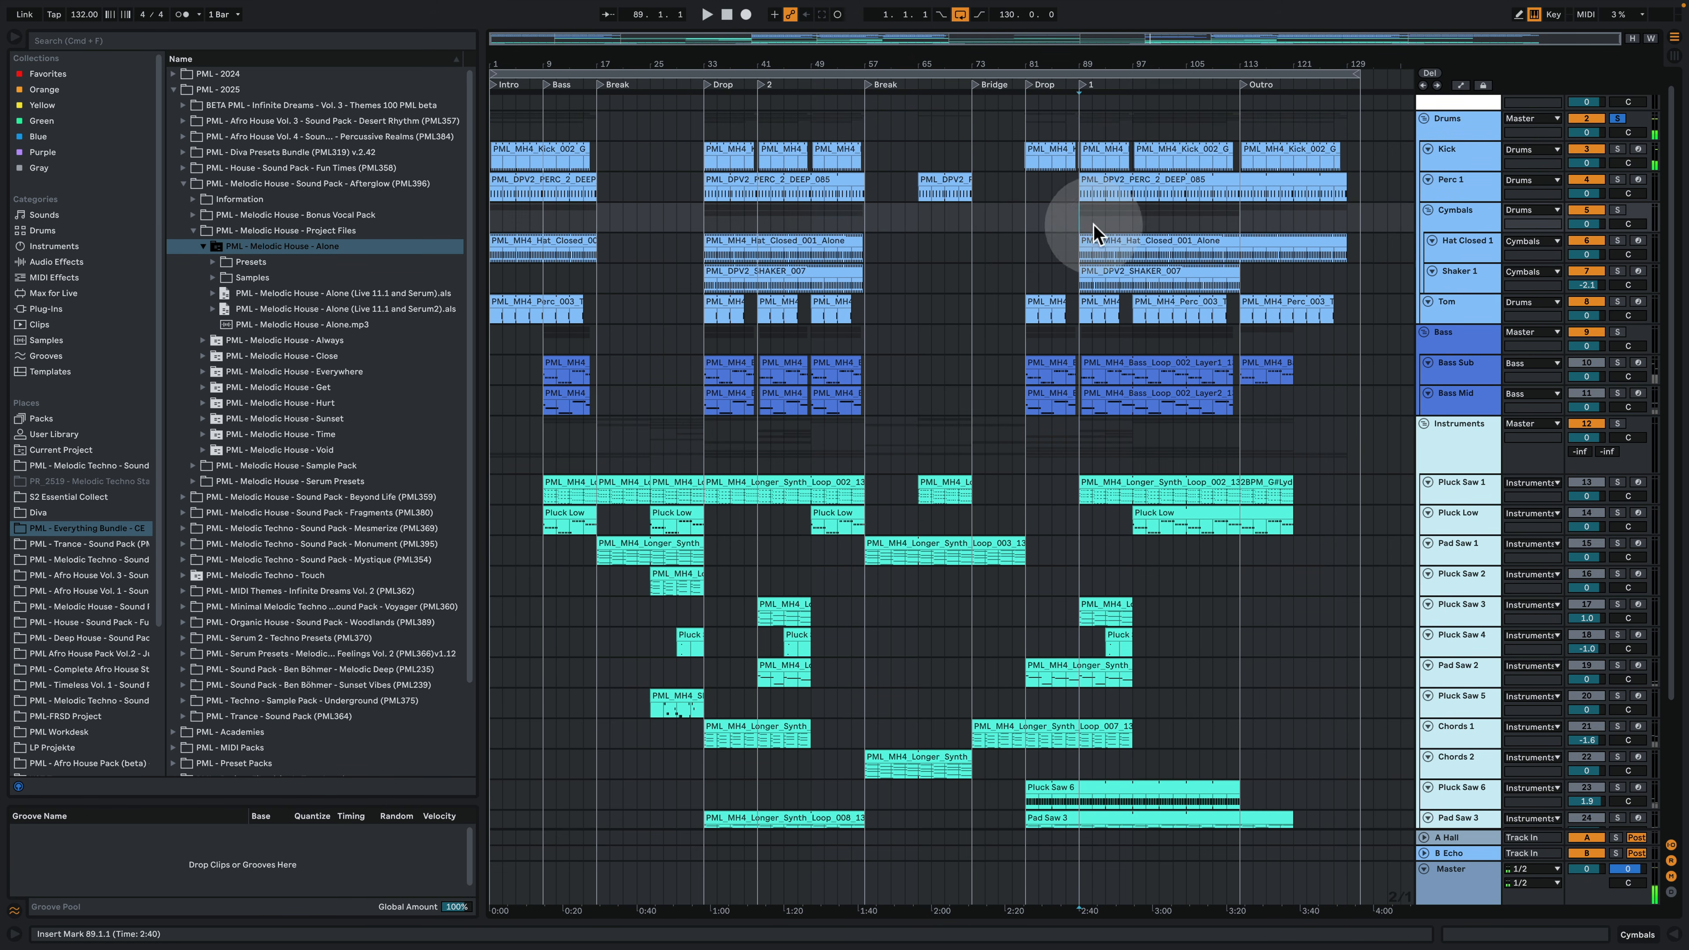
Step: Check the Hat Closed 1 and Shaker 1 tracks, and examine the drum pattern around bars 90 to 91 up close
{"action": "left_click", "coordinate": [1471, 247]}
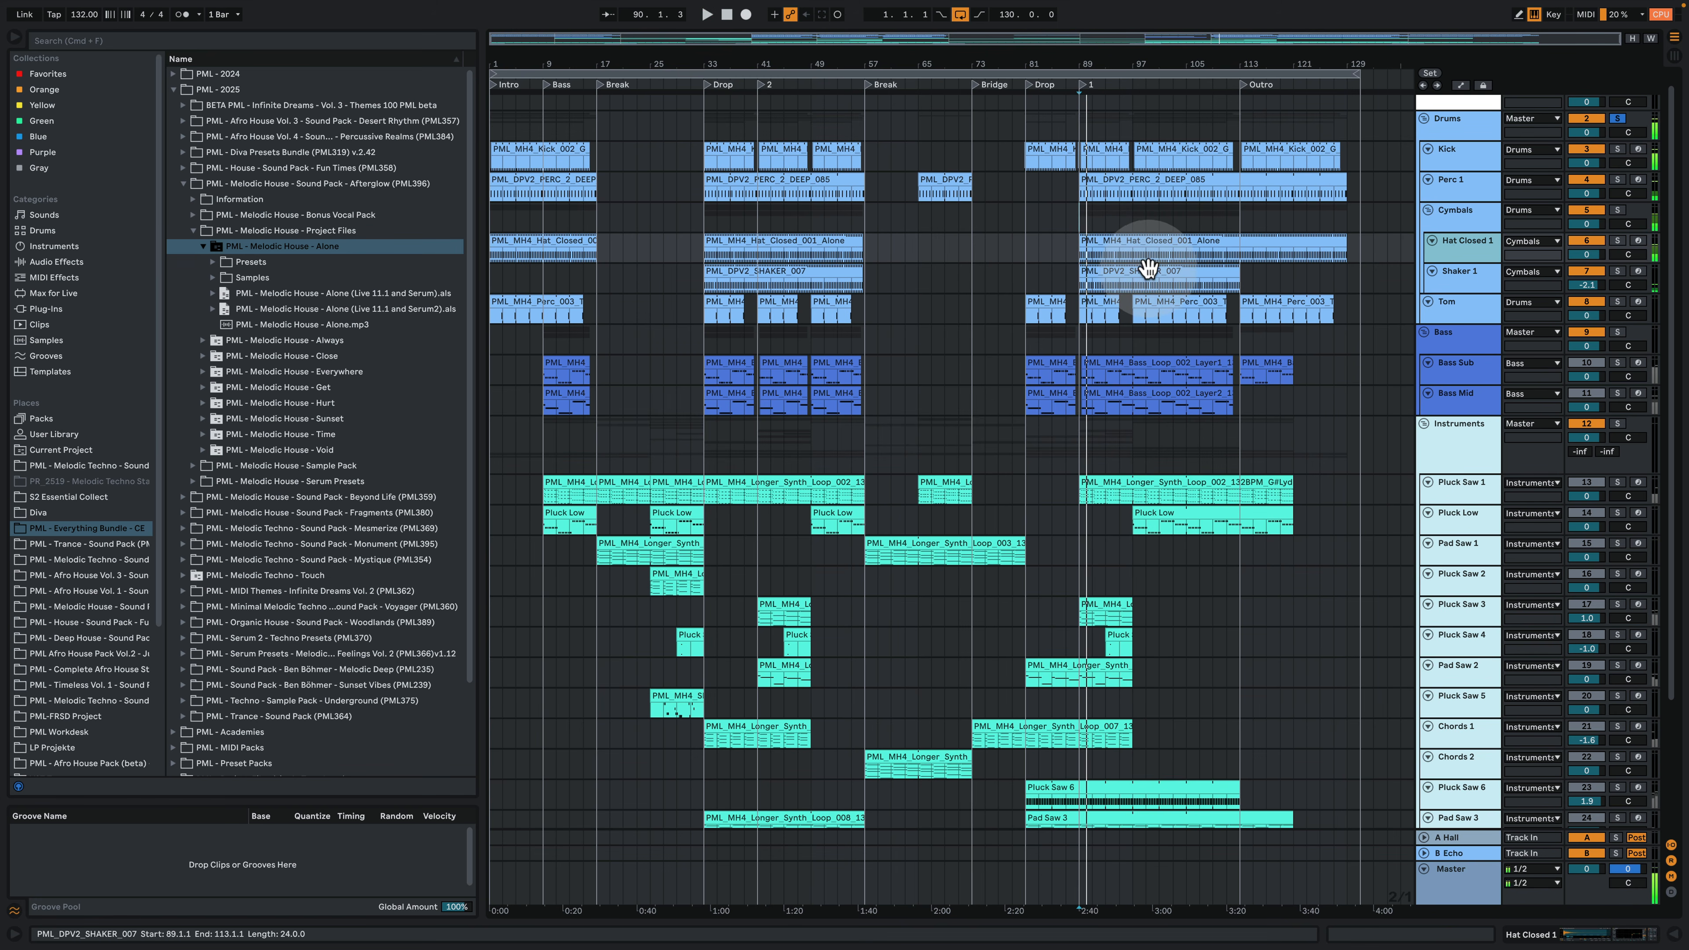
{"action": "left_click", "coordinate": [1149, 268]}
{"action": "key", "text": "space"}
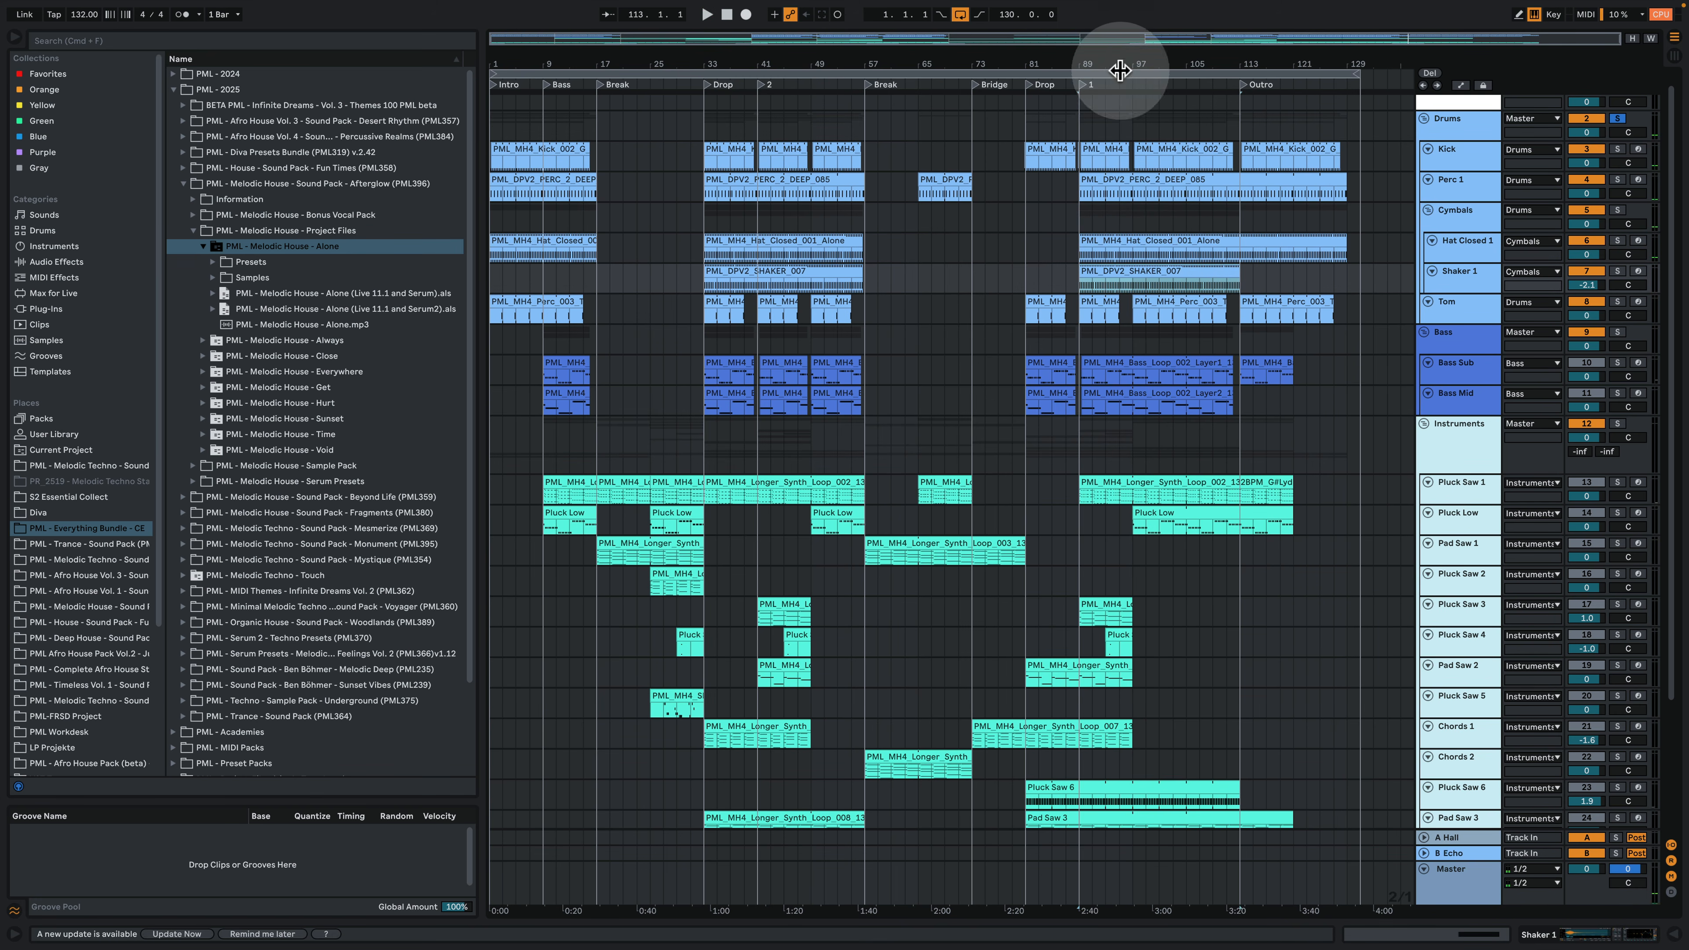
{"action": "left_click_drag", "start_coordinate": [1107, 64], "coordinate": [1060, 260]}
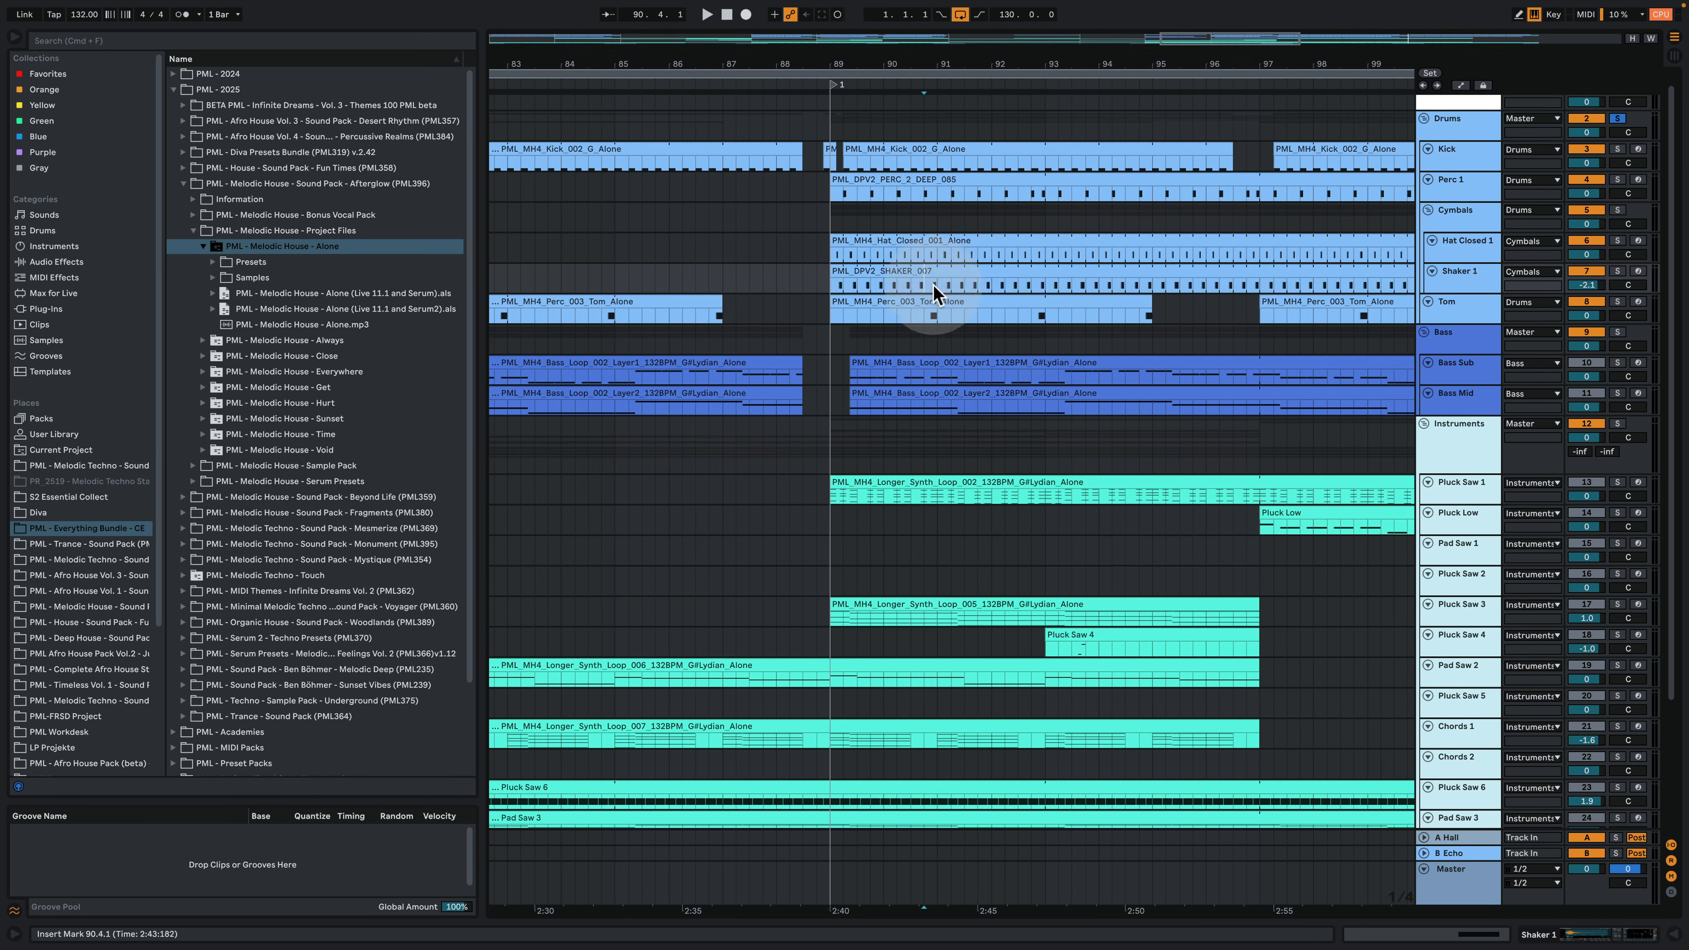
{"action": "left_click", "coordinate": [963, 174]}
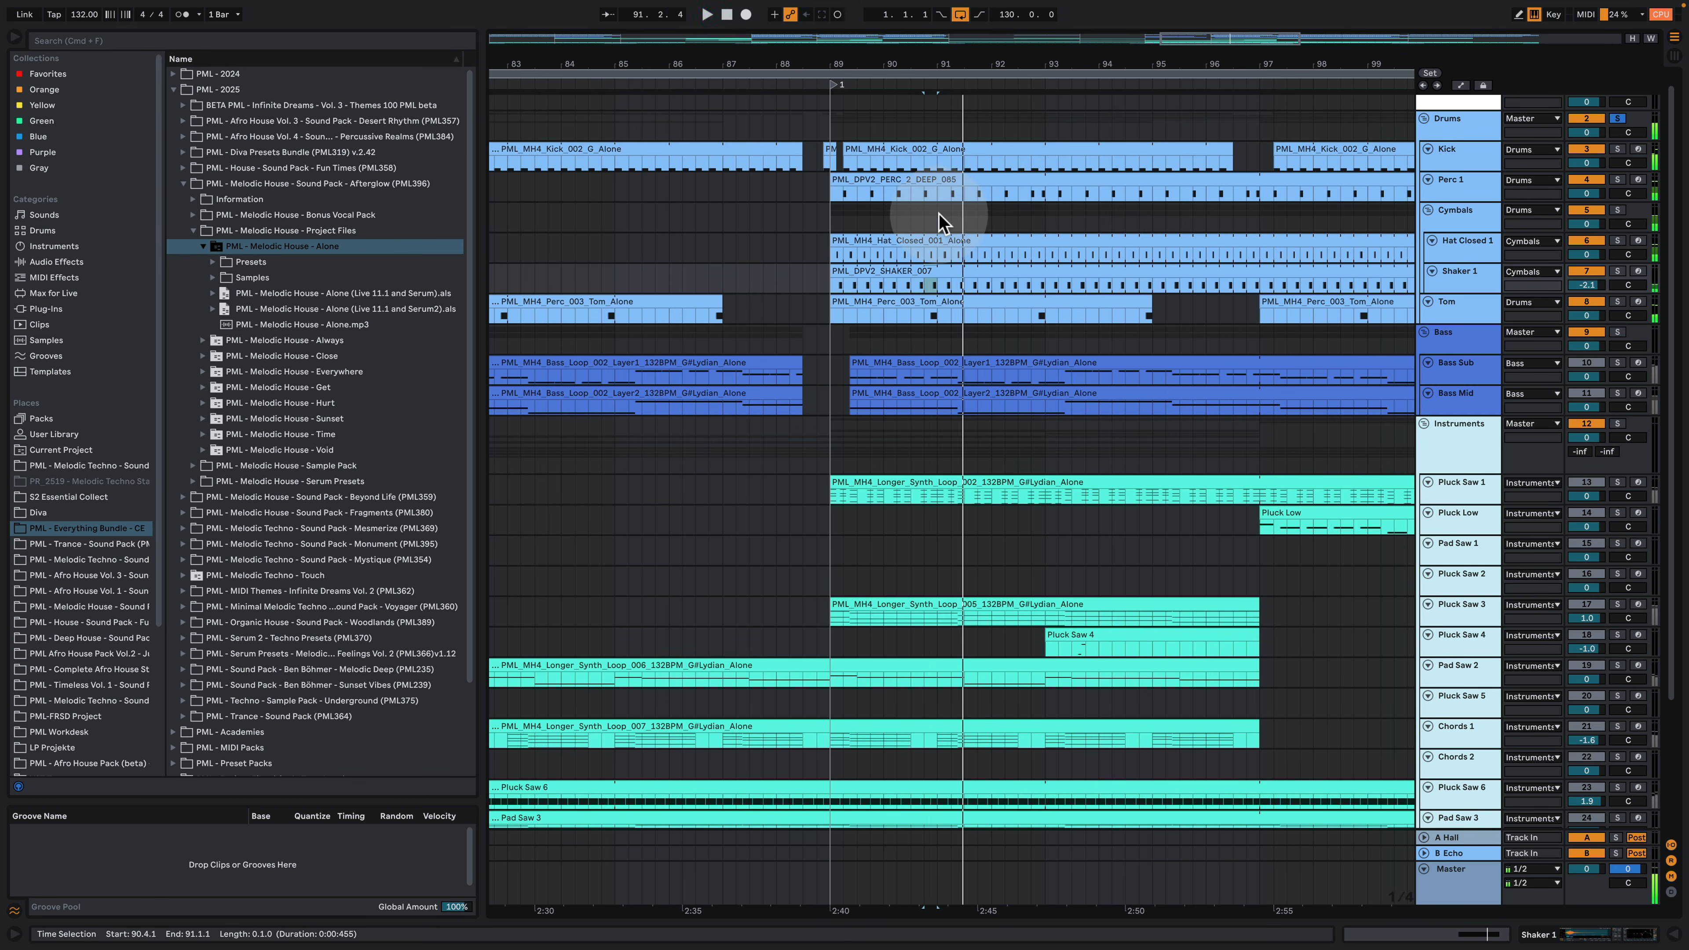
Step: Solo the Bass group, add the Drums group to the solo, and audition the two together after bar 91
{"action": "left_click", "coordinate": [1637, 372]}
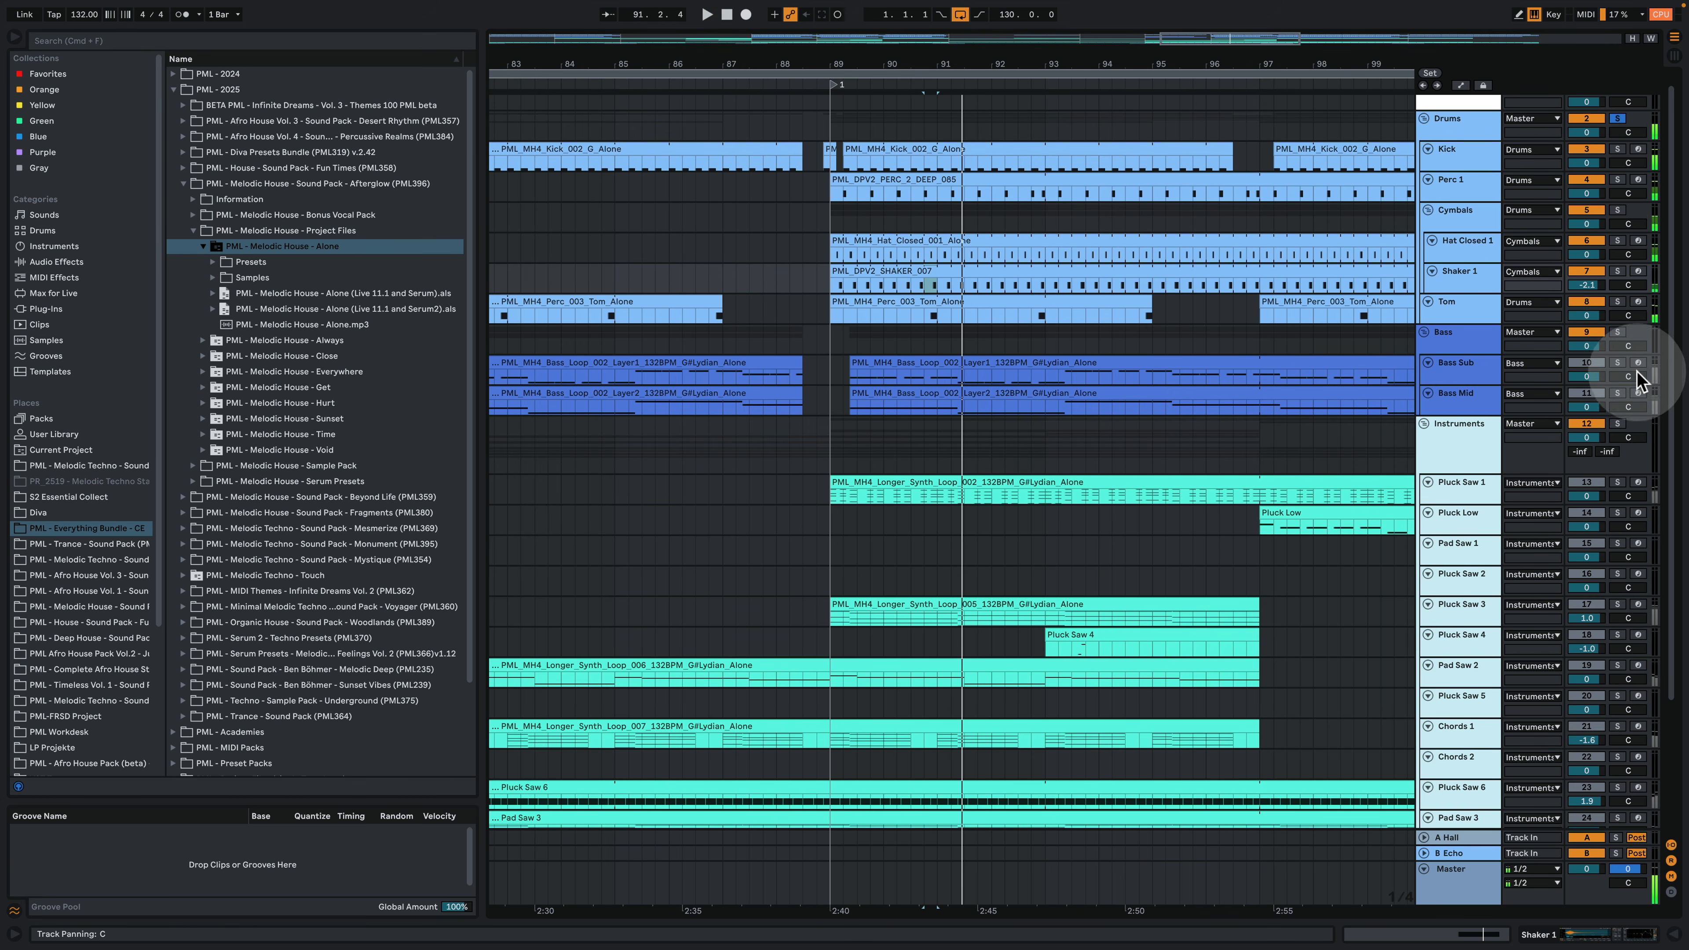
{"action": "left_click", "coordinate": [1619, 332]}
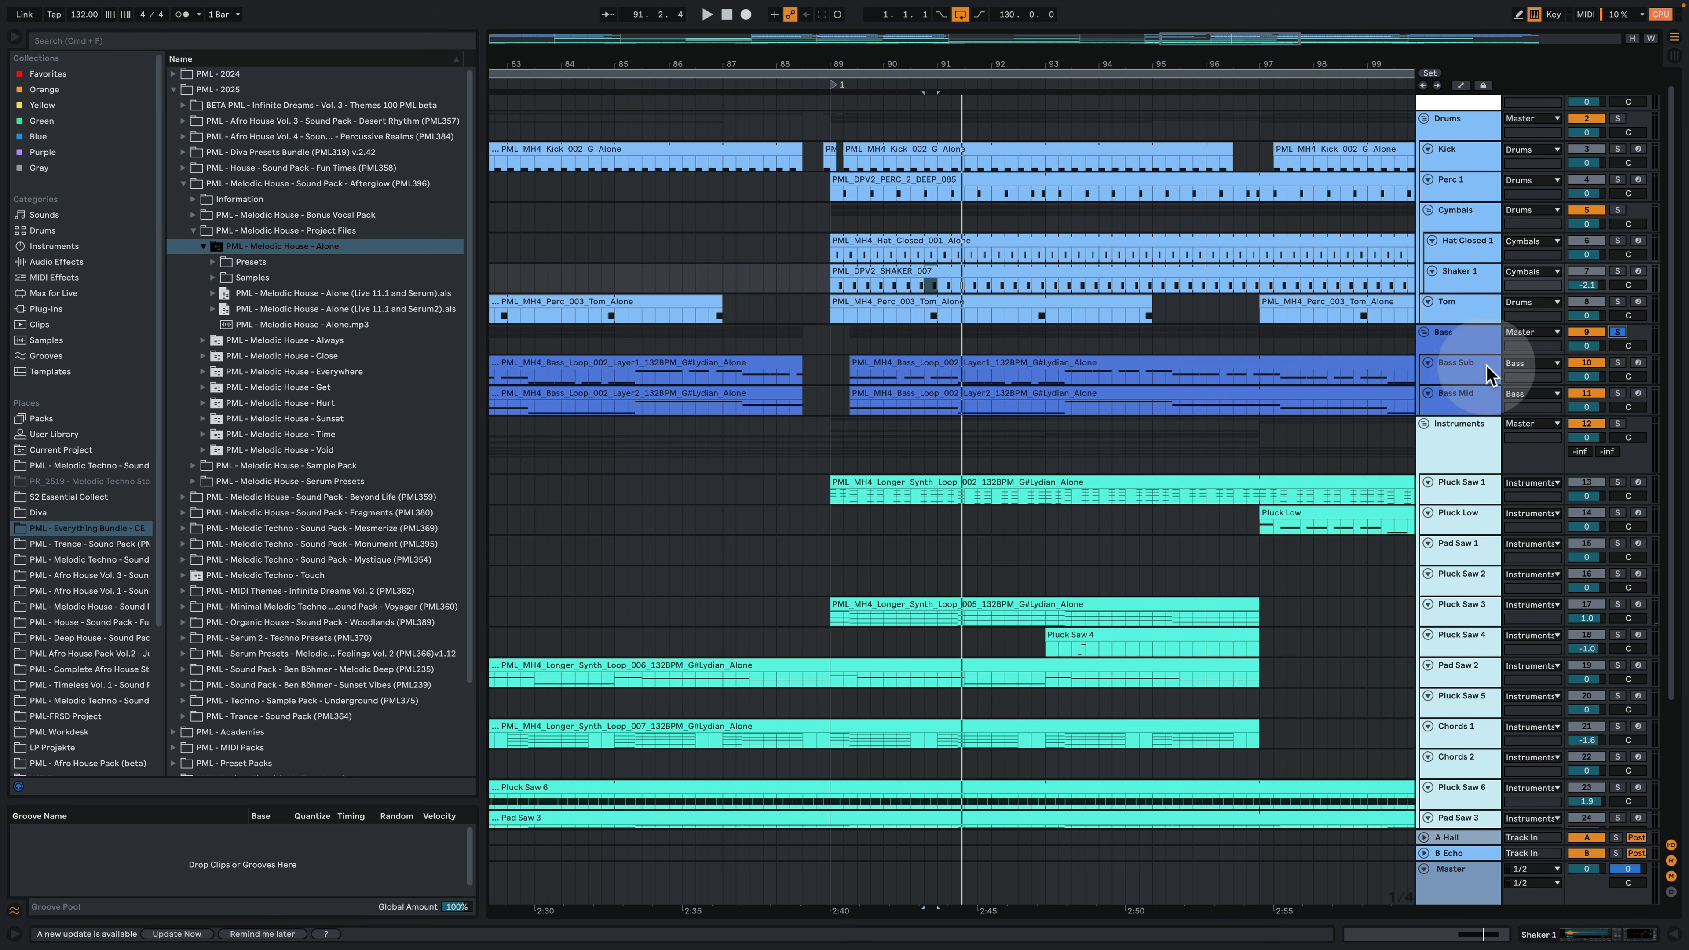
{"action": "left_click", "coordinate": [993, 389]}
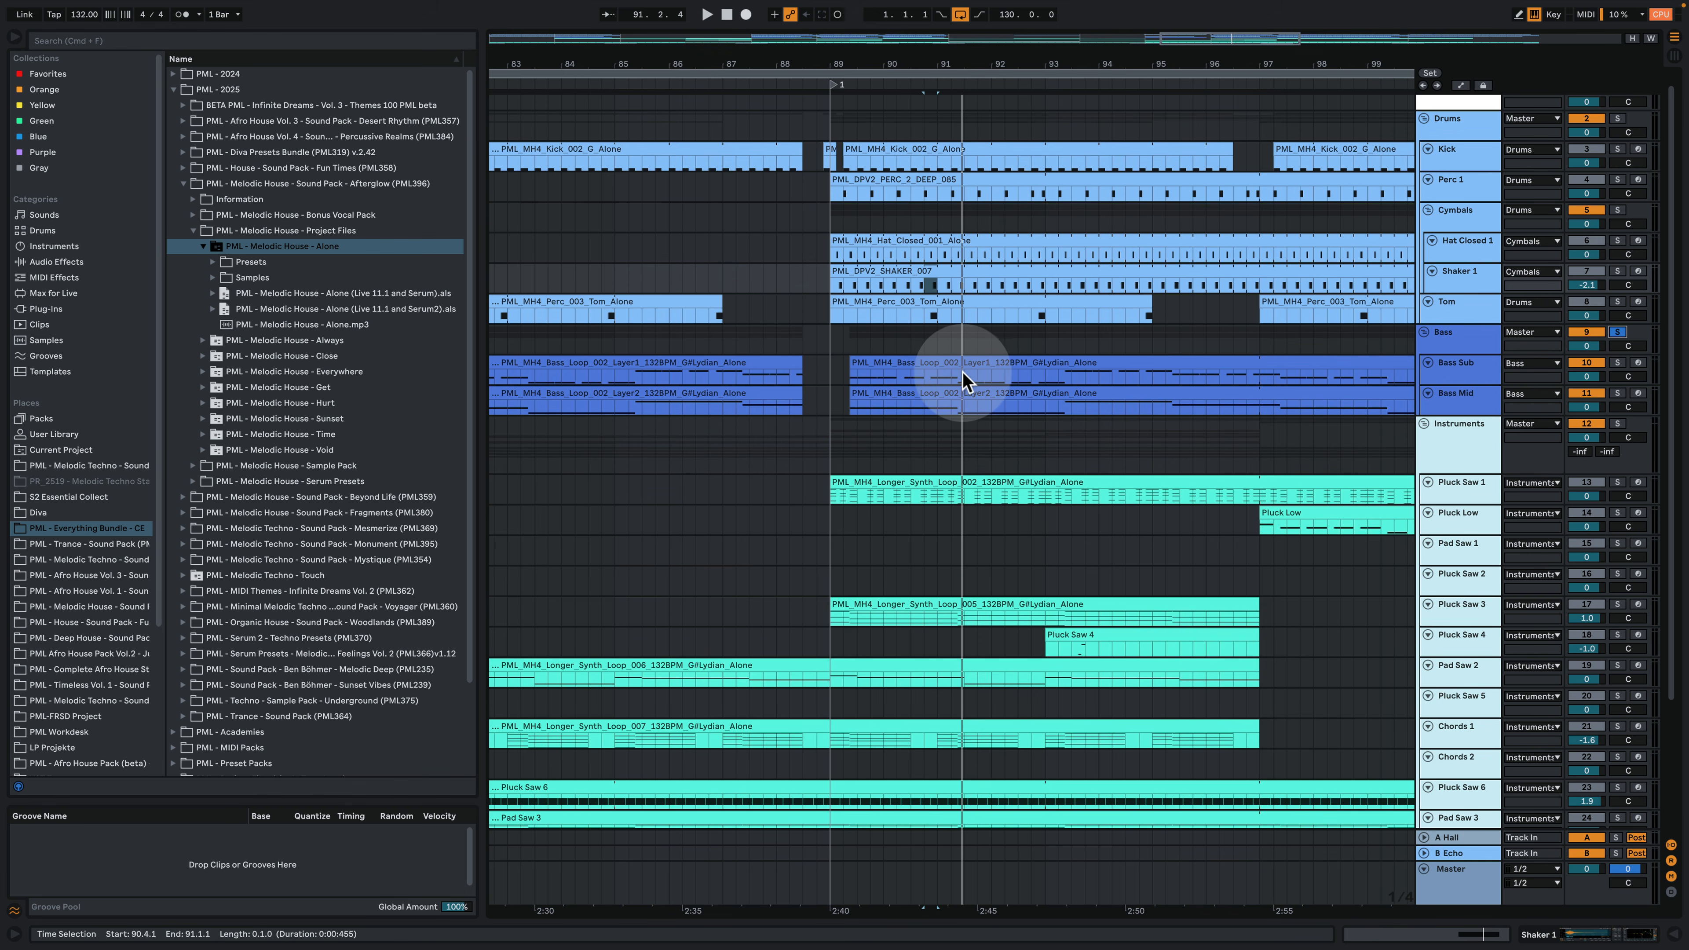
{"action": "key", "text": "space"}
{"action": "left_click_drag", "start_coordinate": [988, 53], "coordinate": [870, 60]}
{"action": "left_click", "coordinate": [1618, 118]}
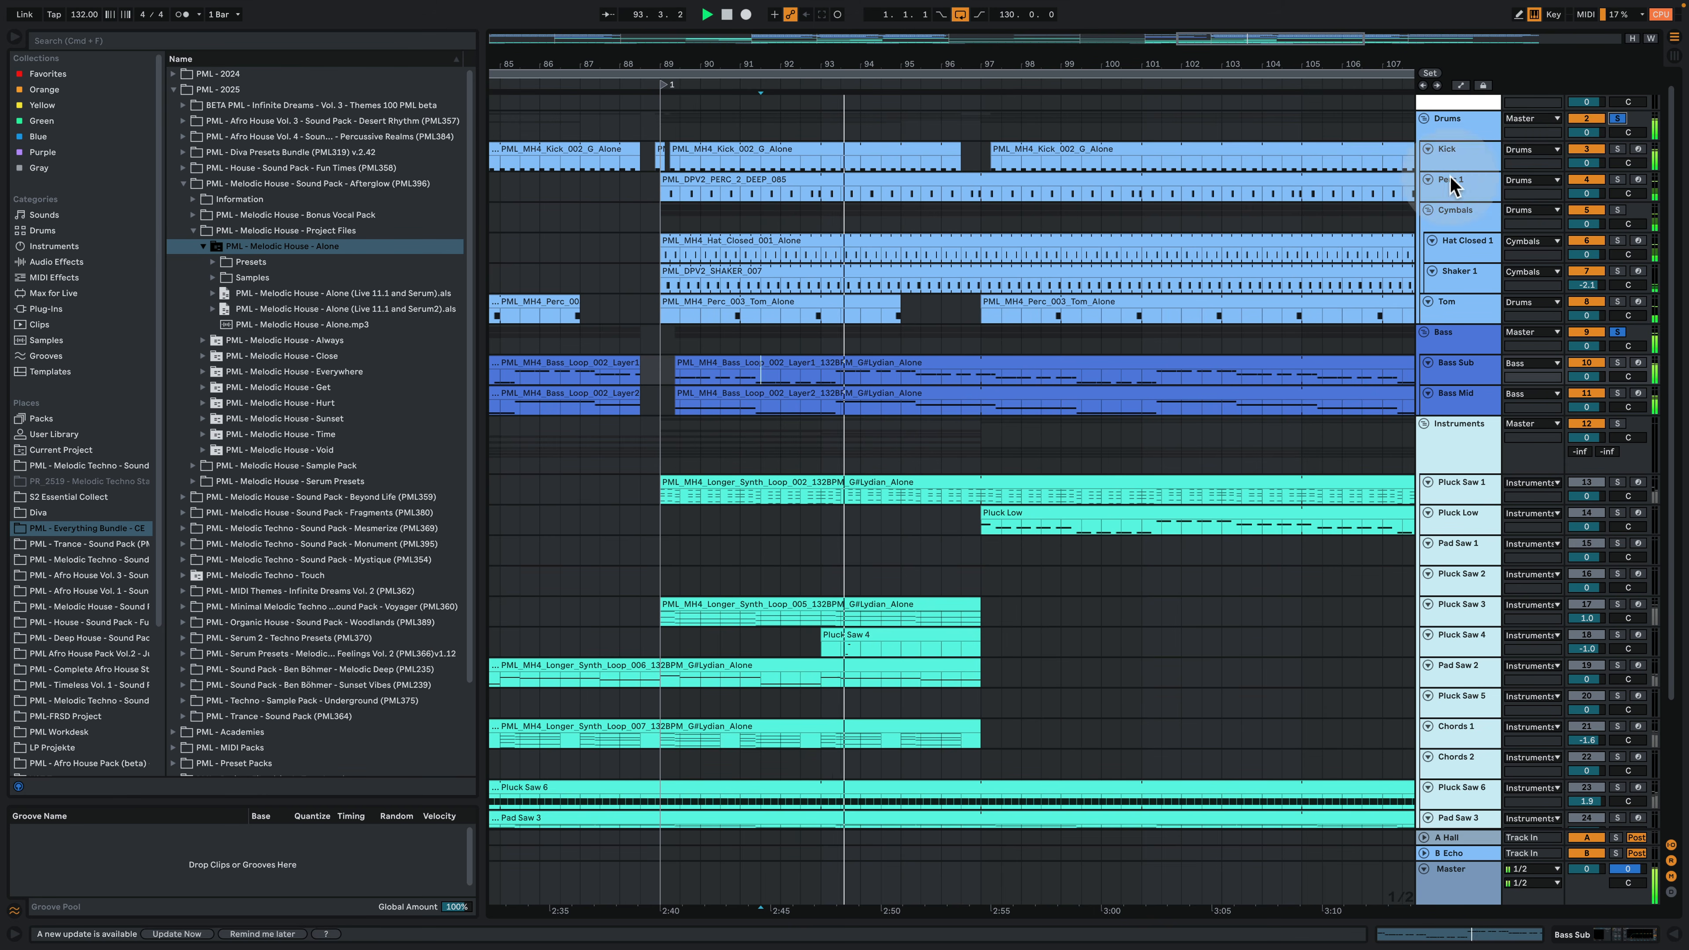
{"action": "left_click_drag", "start_coordinate": [983, 58], "coordinate": [867, 40]}
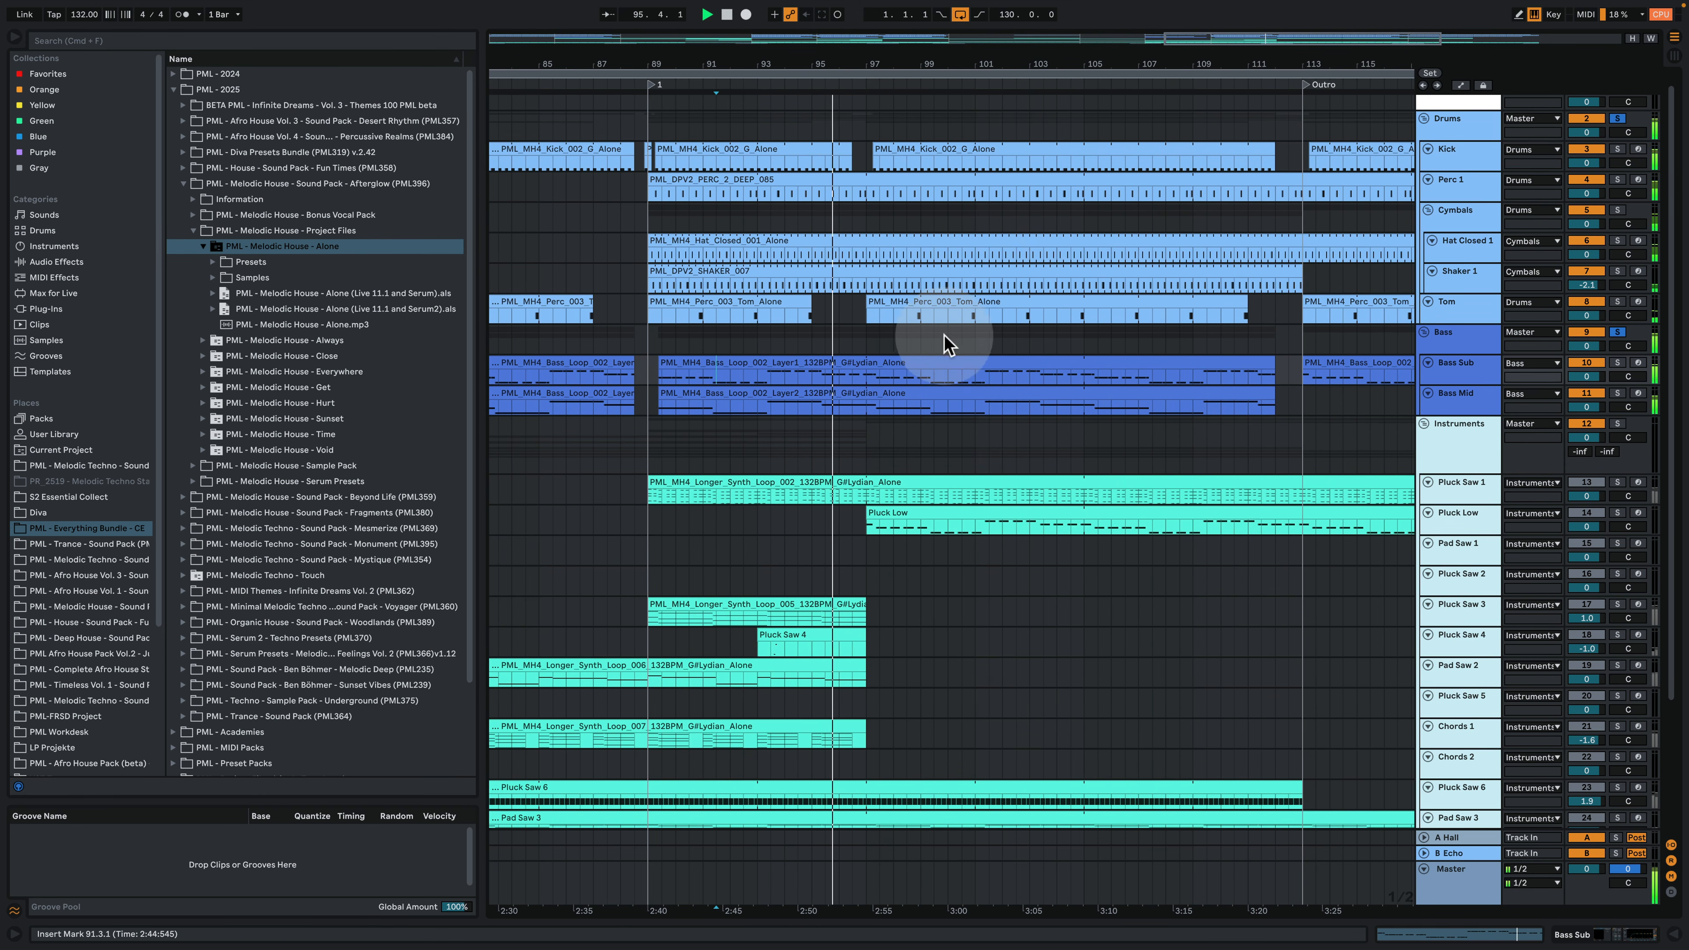
{"action": "key", "text": "space"}
Step: Select the Instruments group, pick the Pluck Saw 3 clip at bar 89, and show its automation lanes
{"action": "left_click", "coordinate": [1459, 431]}
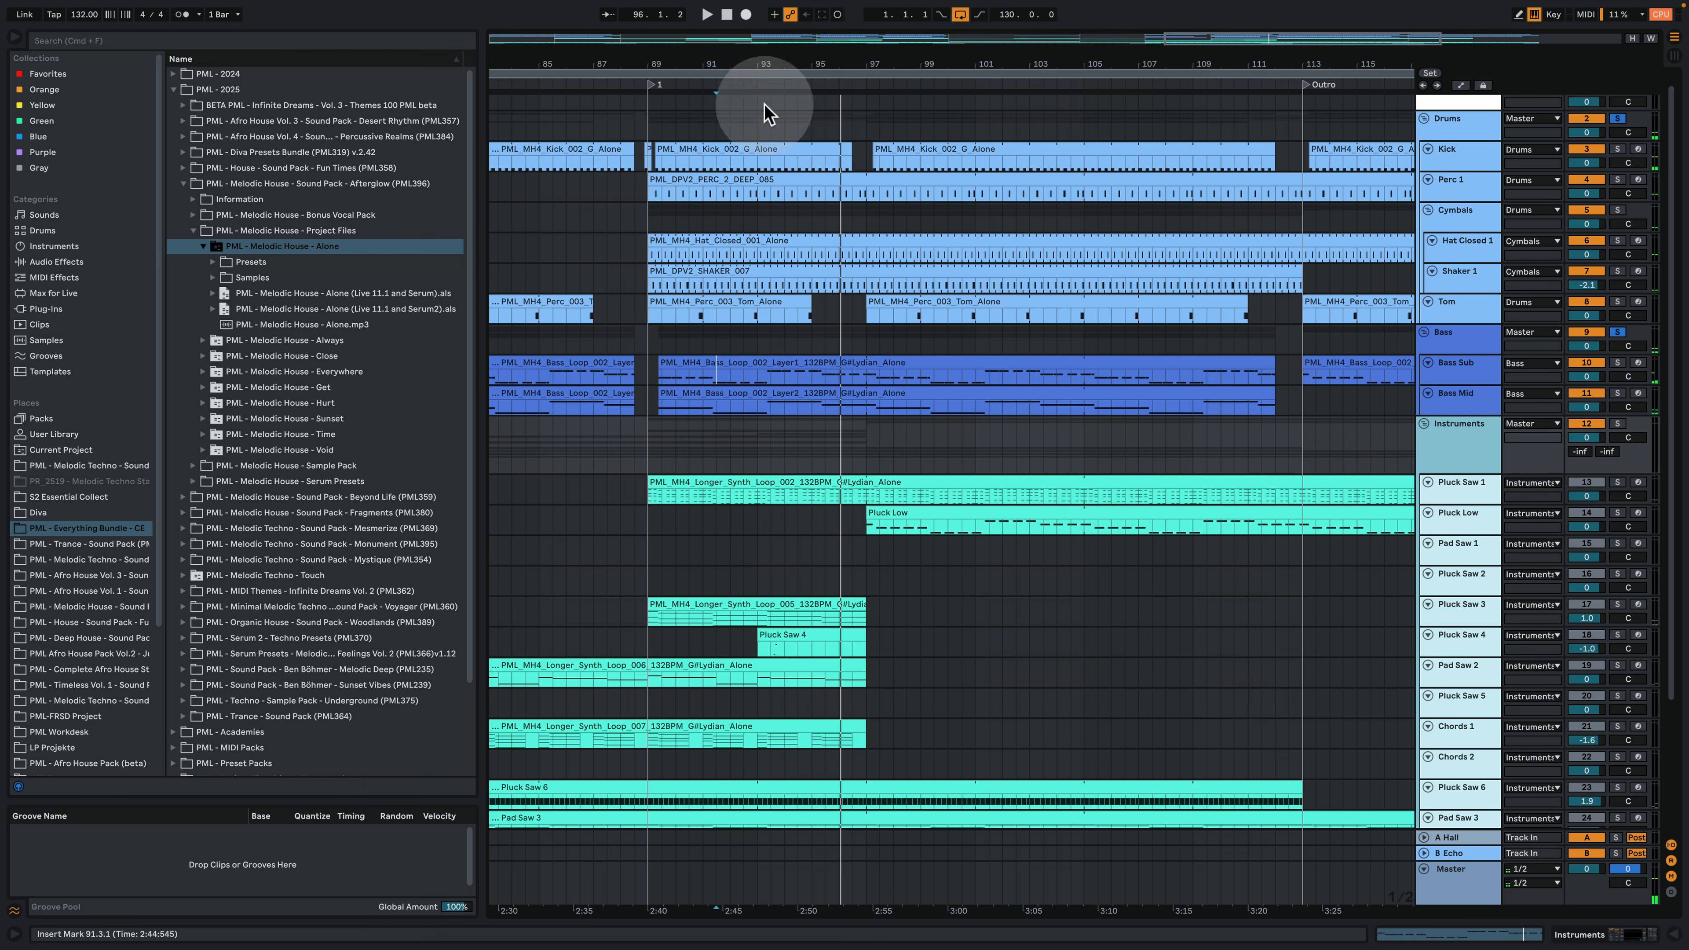
{"action": "left_click_drag", "start_coordinate": [782, 58], "coordinate": [791, 94]}
{"action": "scroll", "coordinate": [906, 396], "scroll_direction": "down", "scroll_amount": 3}
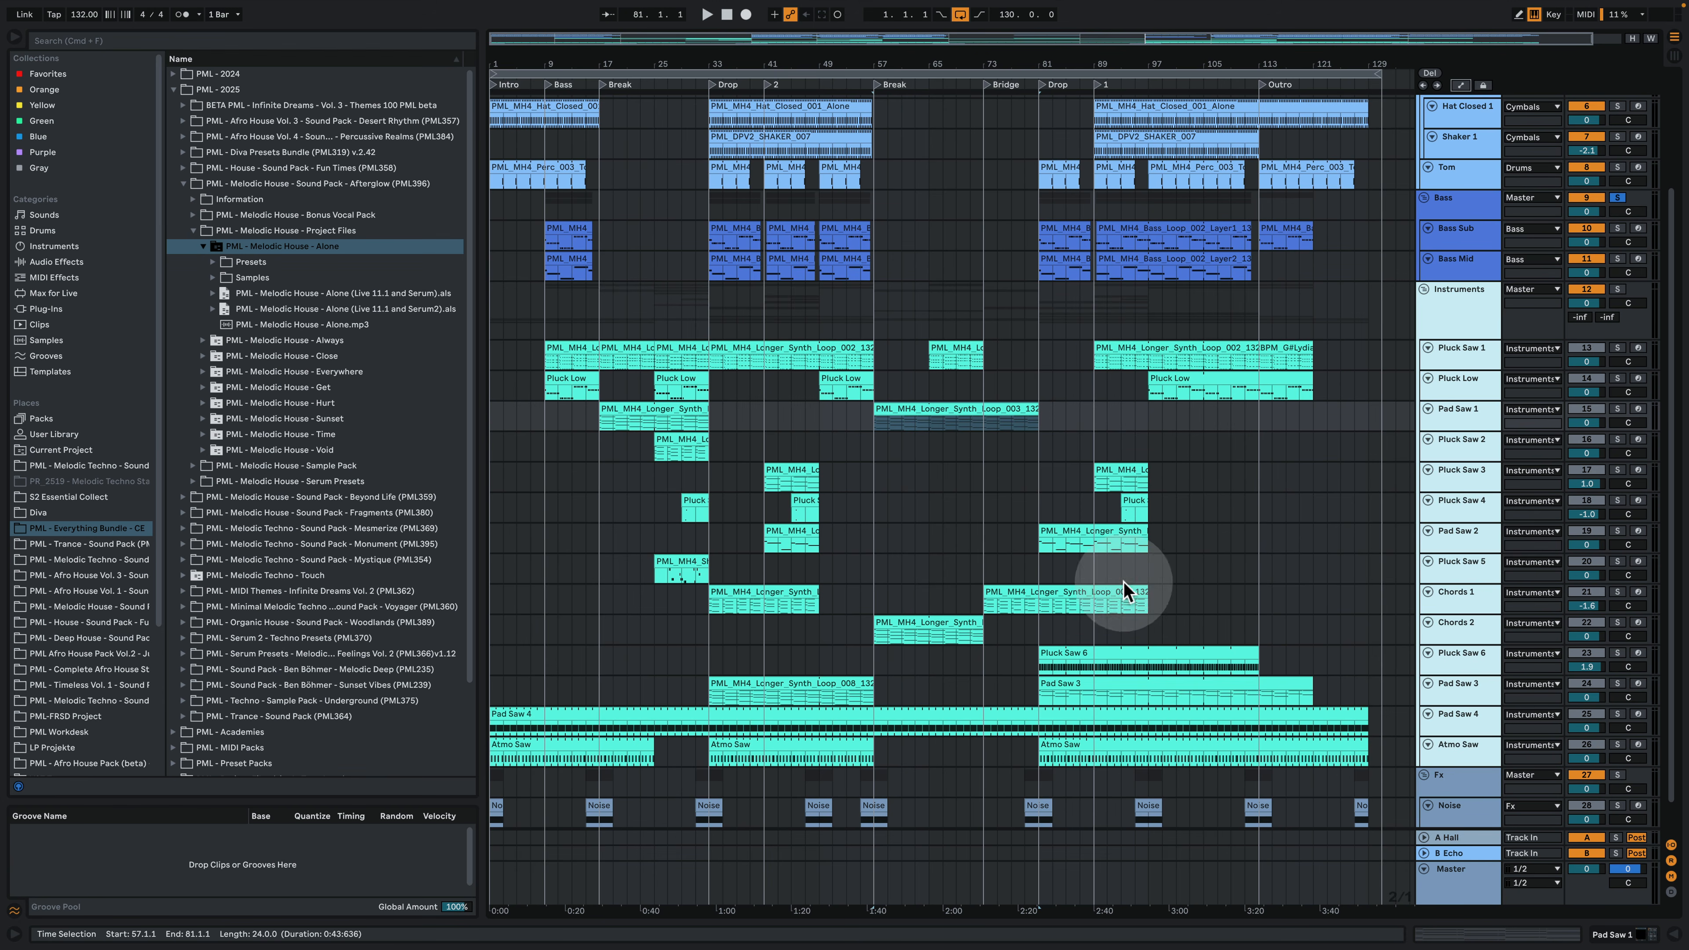
{"action": "left_click", "coordinate": [1123, 477]}
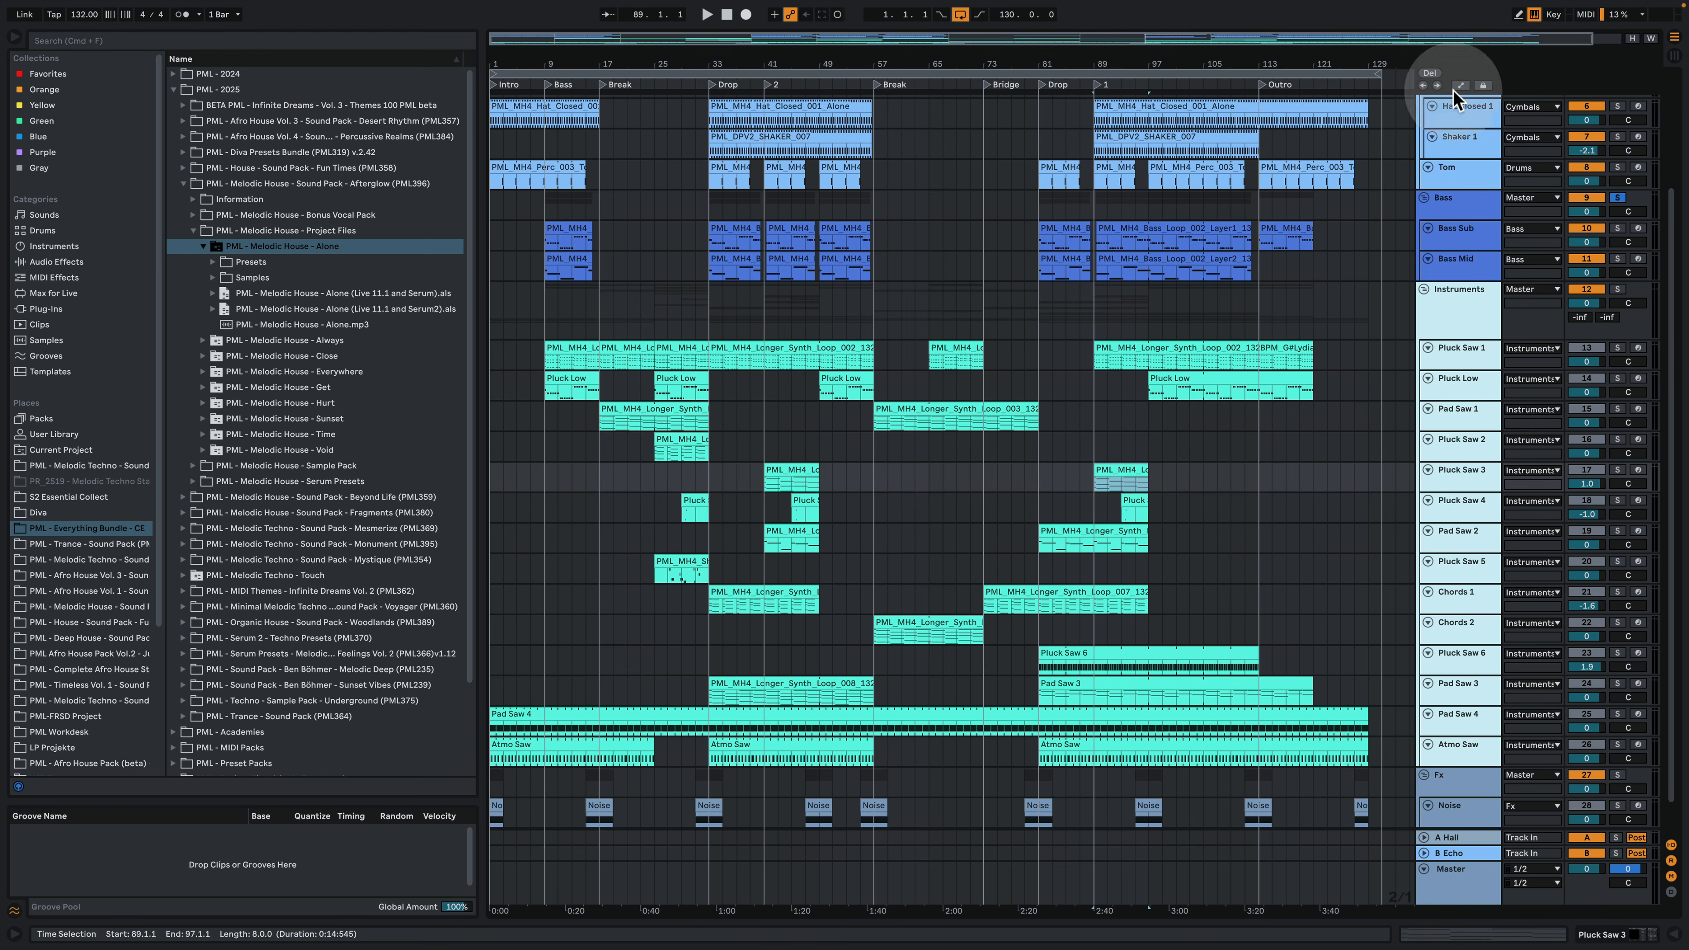
{"action": "left_click", "coordinate": [1461, 86]}
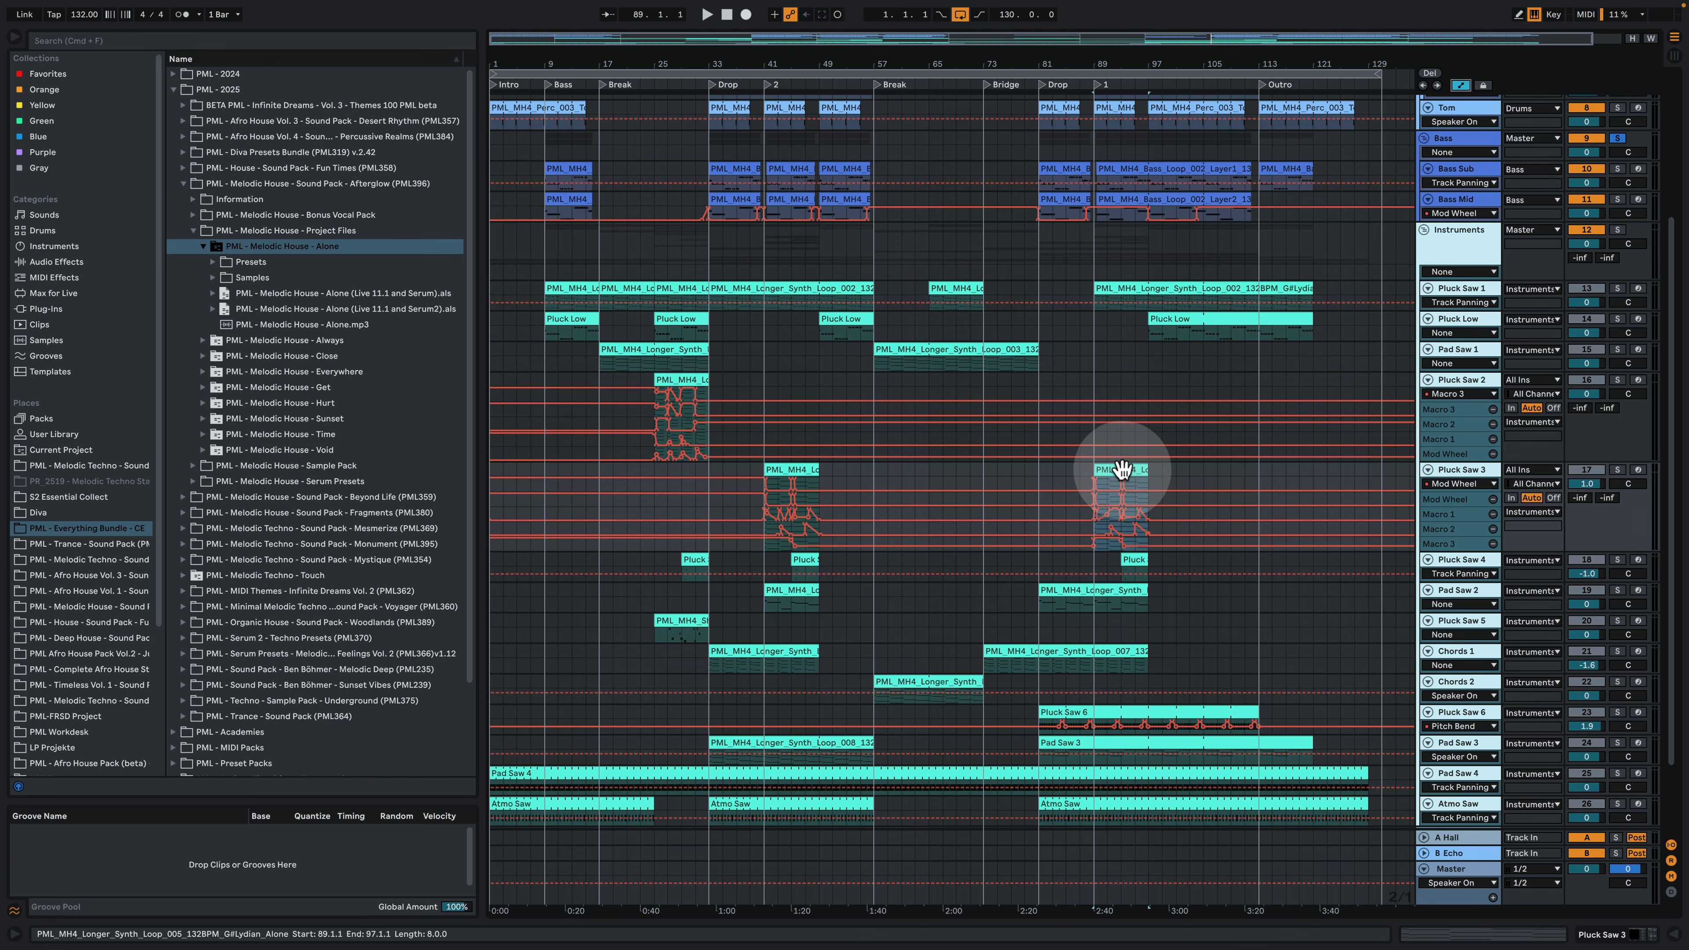
Step: Solo the Pluck Saw 3 track and audition its clip from bar 89
{"action": "left_click", "coordinate": [1617, 470]}
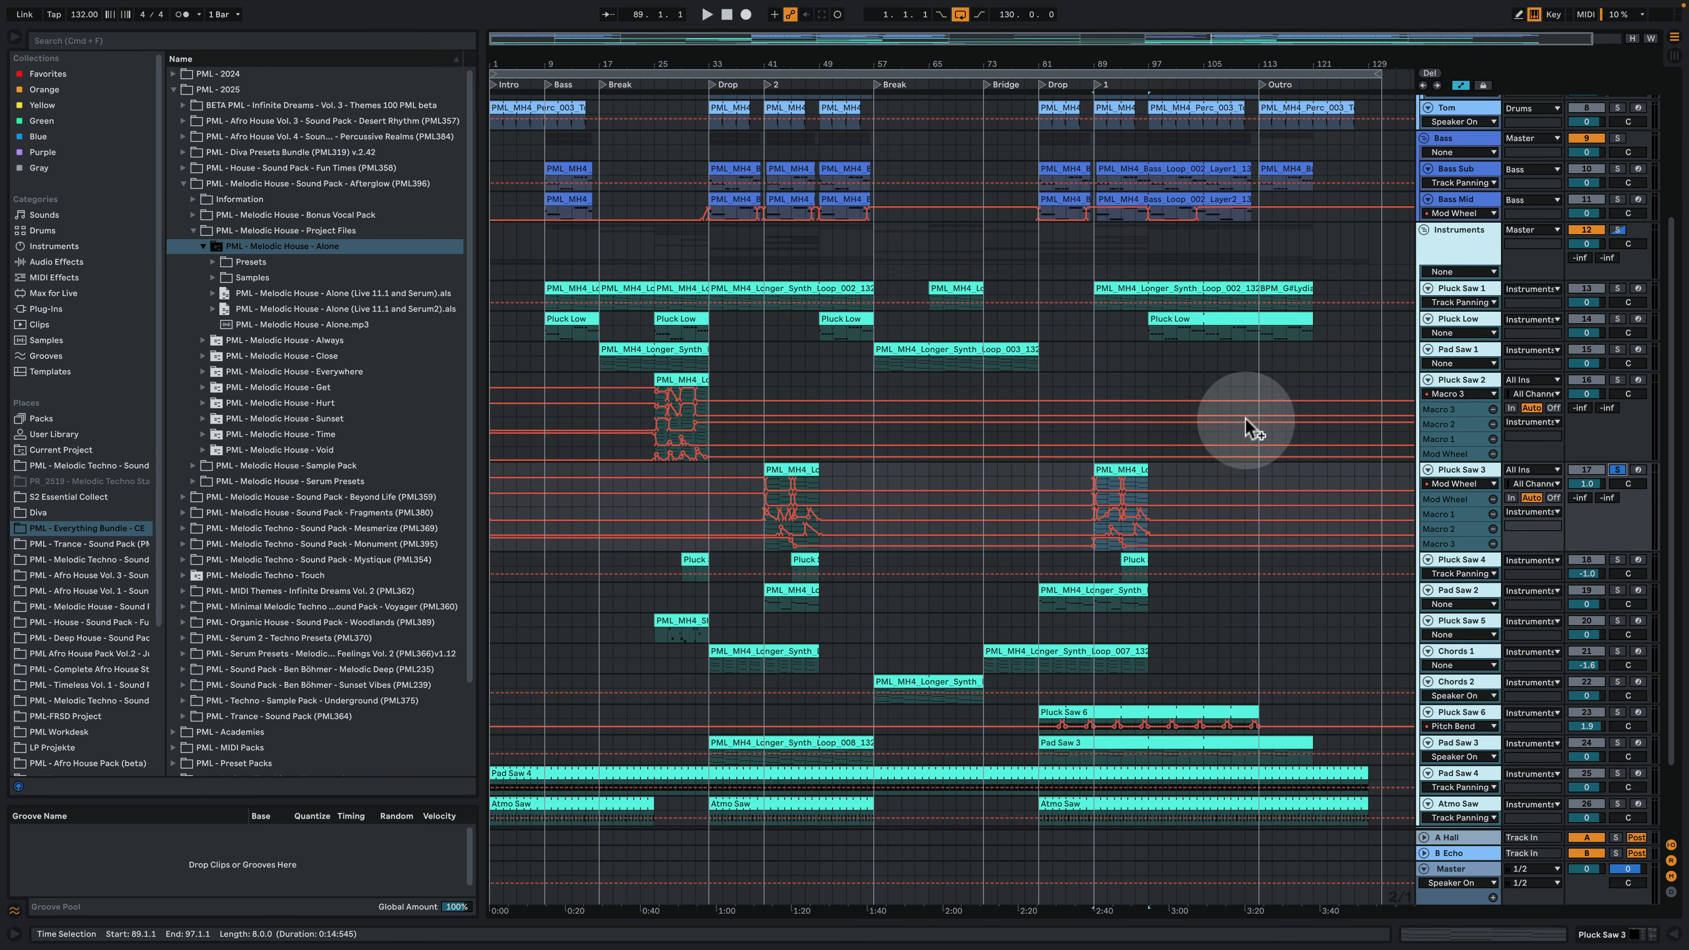
{"action": "left_click_drag", "start_coordinate": [1129, 64], "coordinate": [894, 423]}
{"action": "key", "text": "space"}
{"action": "left_click", "coordinate": [1047, 253]}
{"action": "key", "text": "space"}
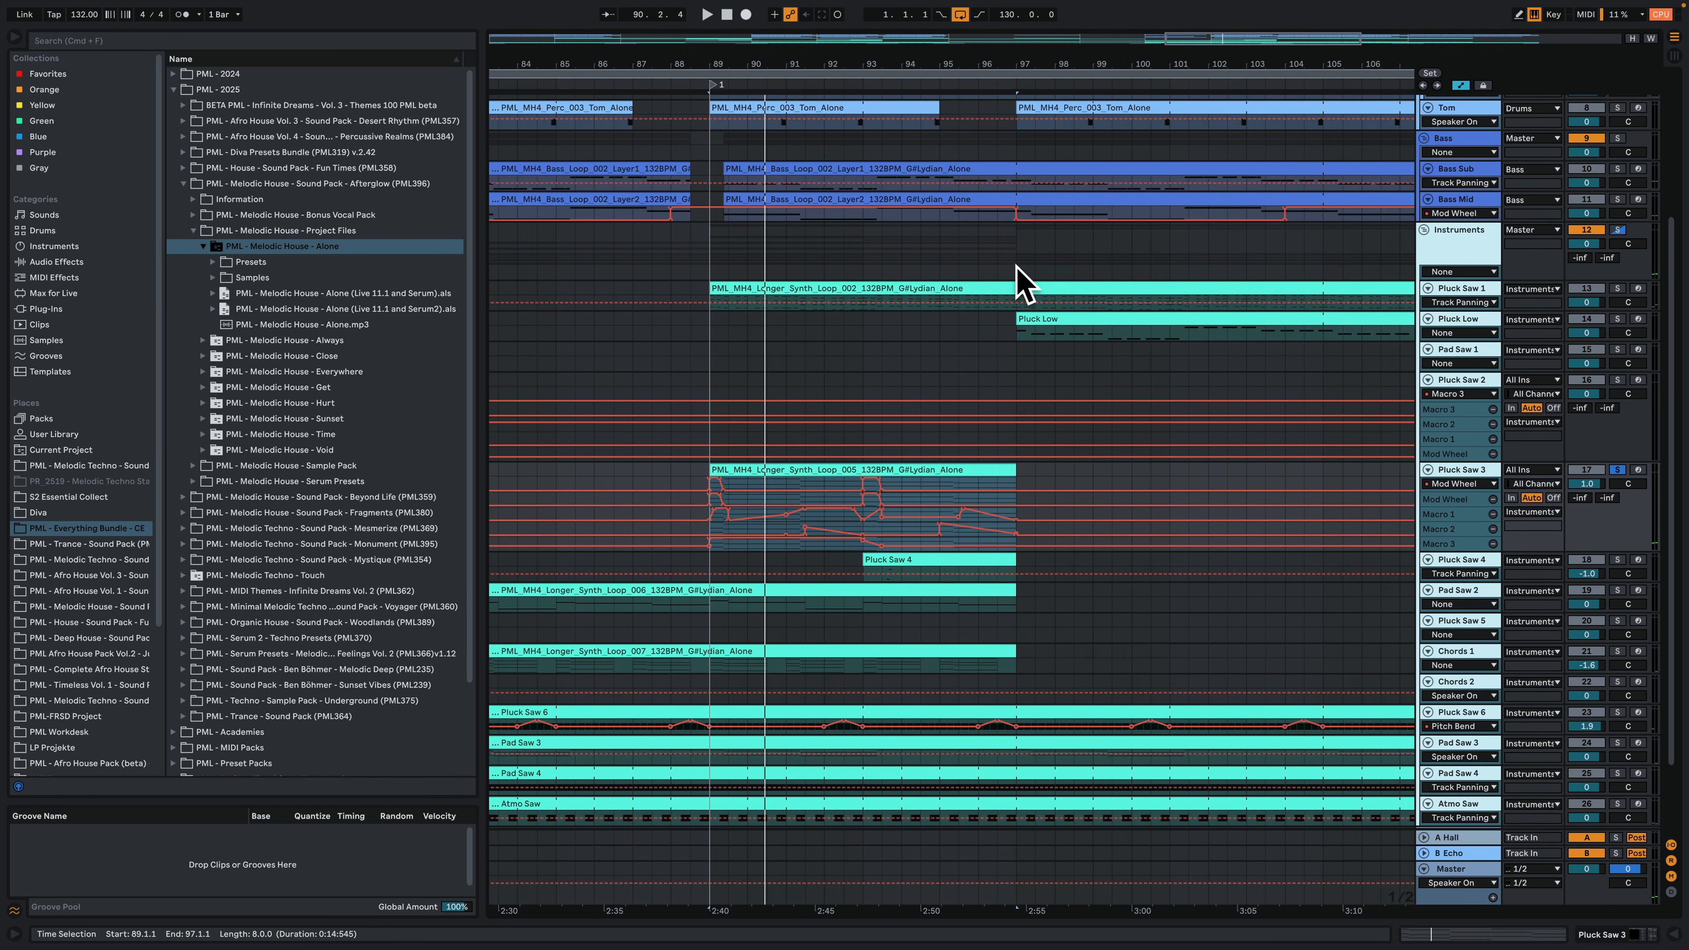
Step: Hide the automation lanes, enlarge the Pluck Saw 3 track, and unsolo it to hear its clip in the full mix
{"action": "left_click", "coordinate": [1460, 86]}
{"action": "left_click", "coordinate": [799, 471]}
{"action": "key", "text": "space"}
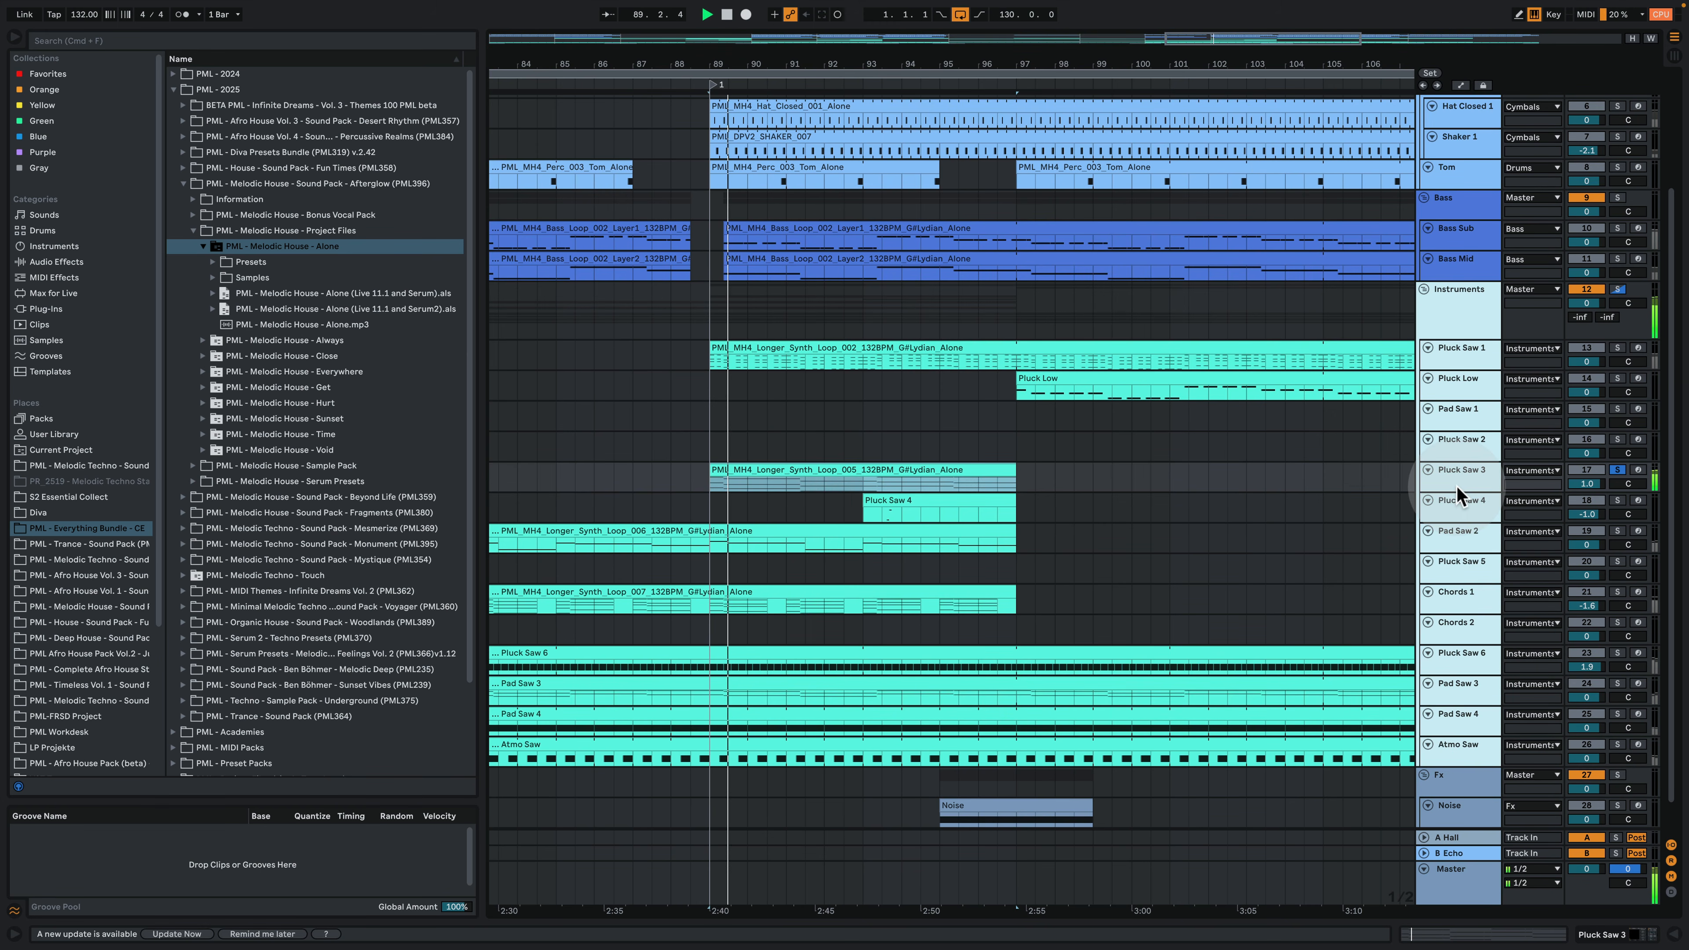
{"action": "left_click_drag", "start_coordinate": [1456, 493], "coordinate": [1470, 562]}
{"action": "left_click", "coordinate": [1618, 470]}
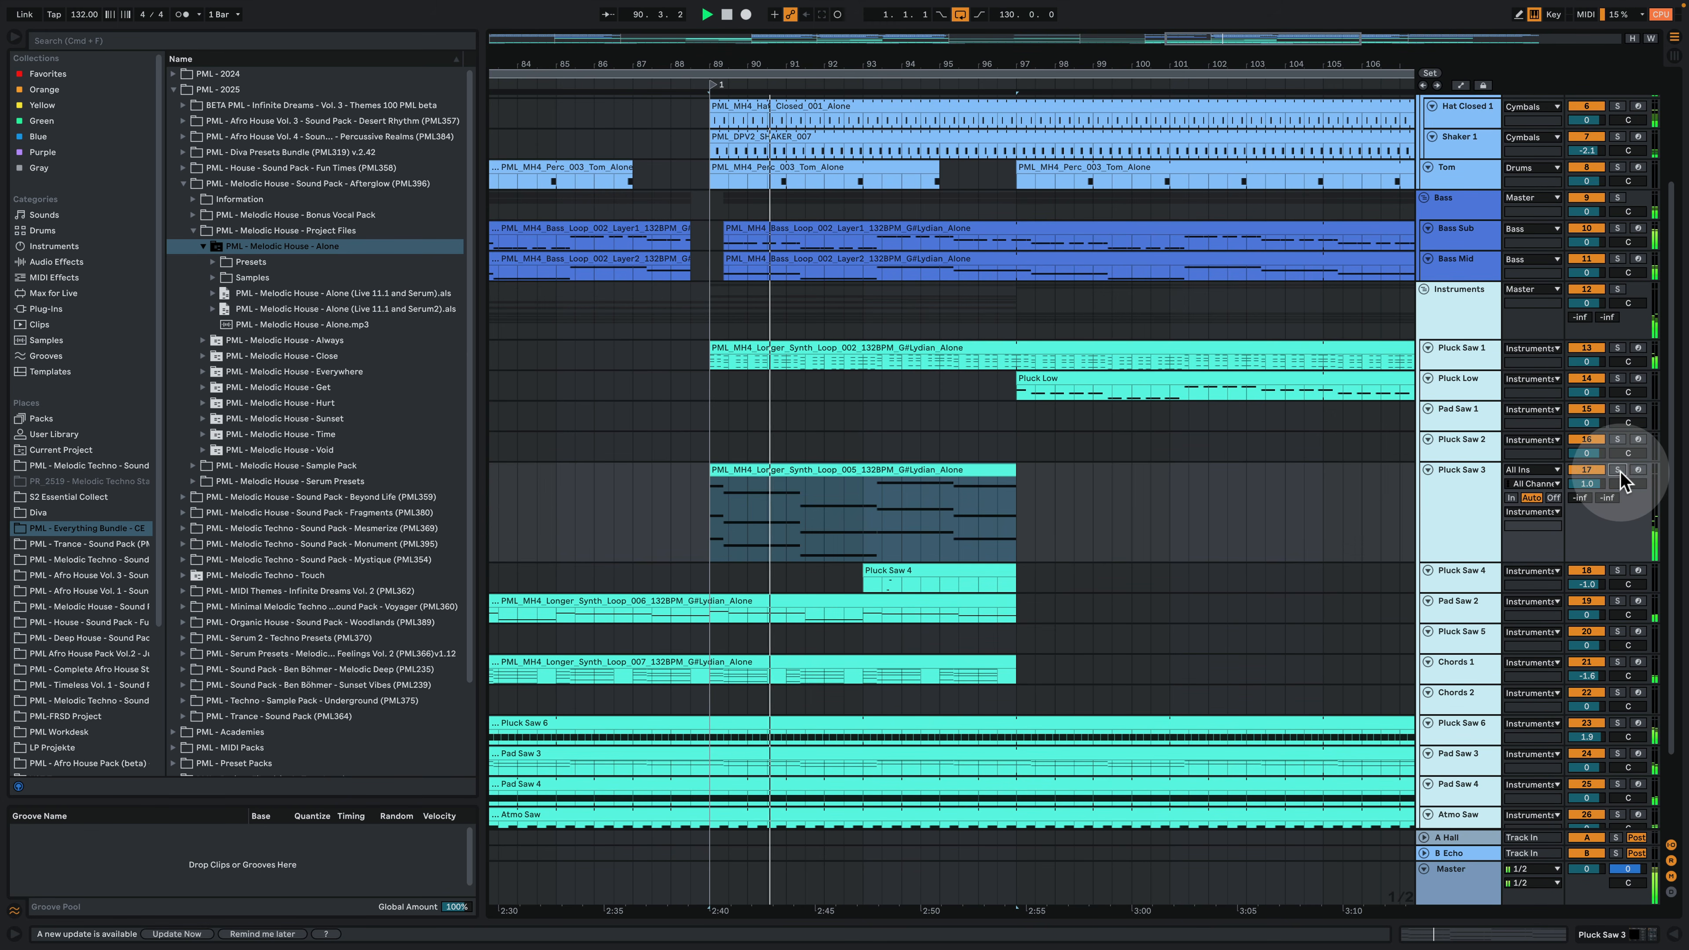
{"action": "left_click_drag", "start_coordinate": [828, 64], "coordinate": [768, 67]}
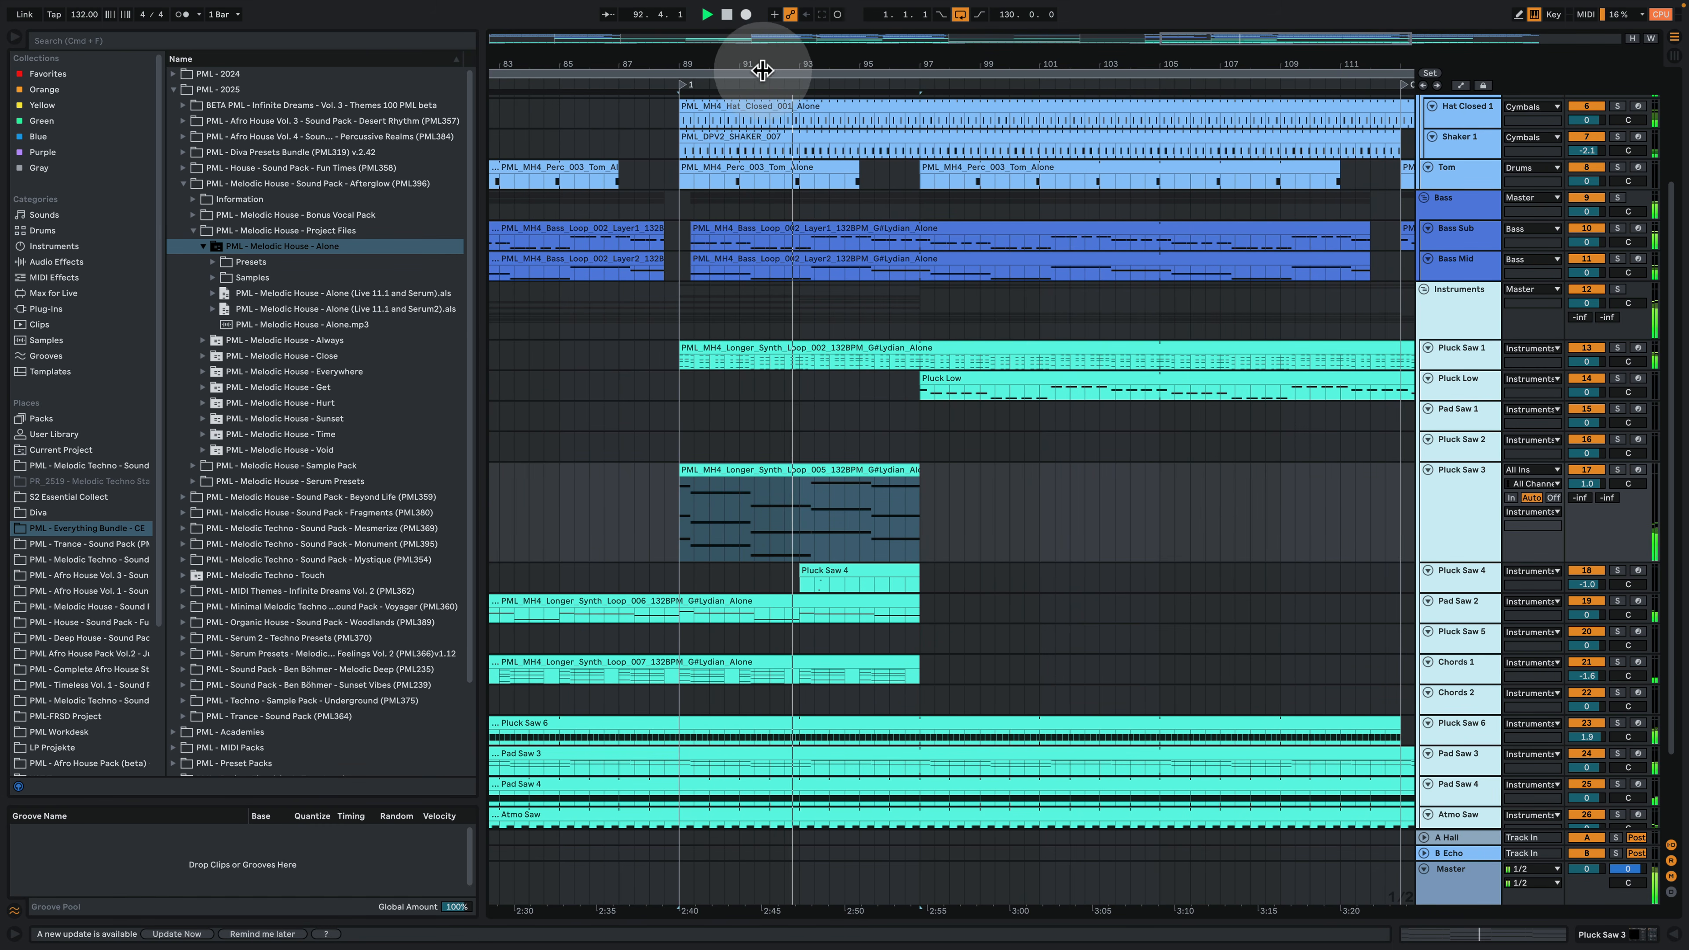
{"action": "left_click", "coordinate": [731, 169]}
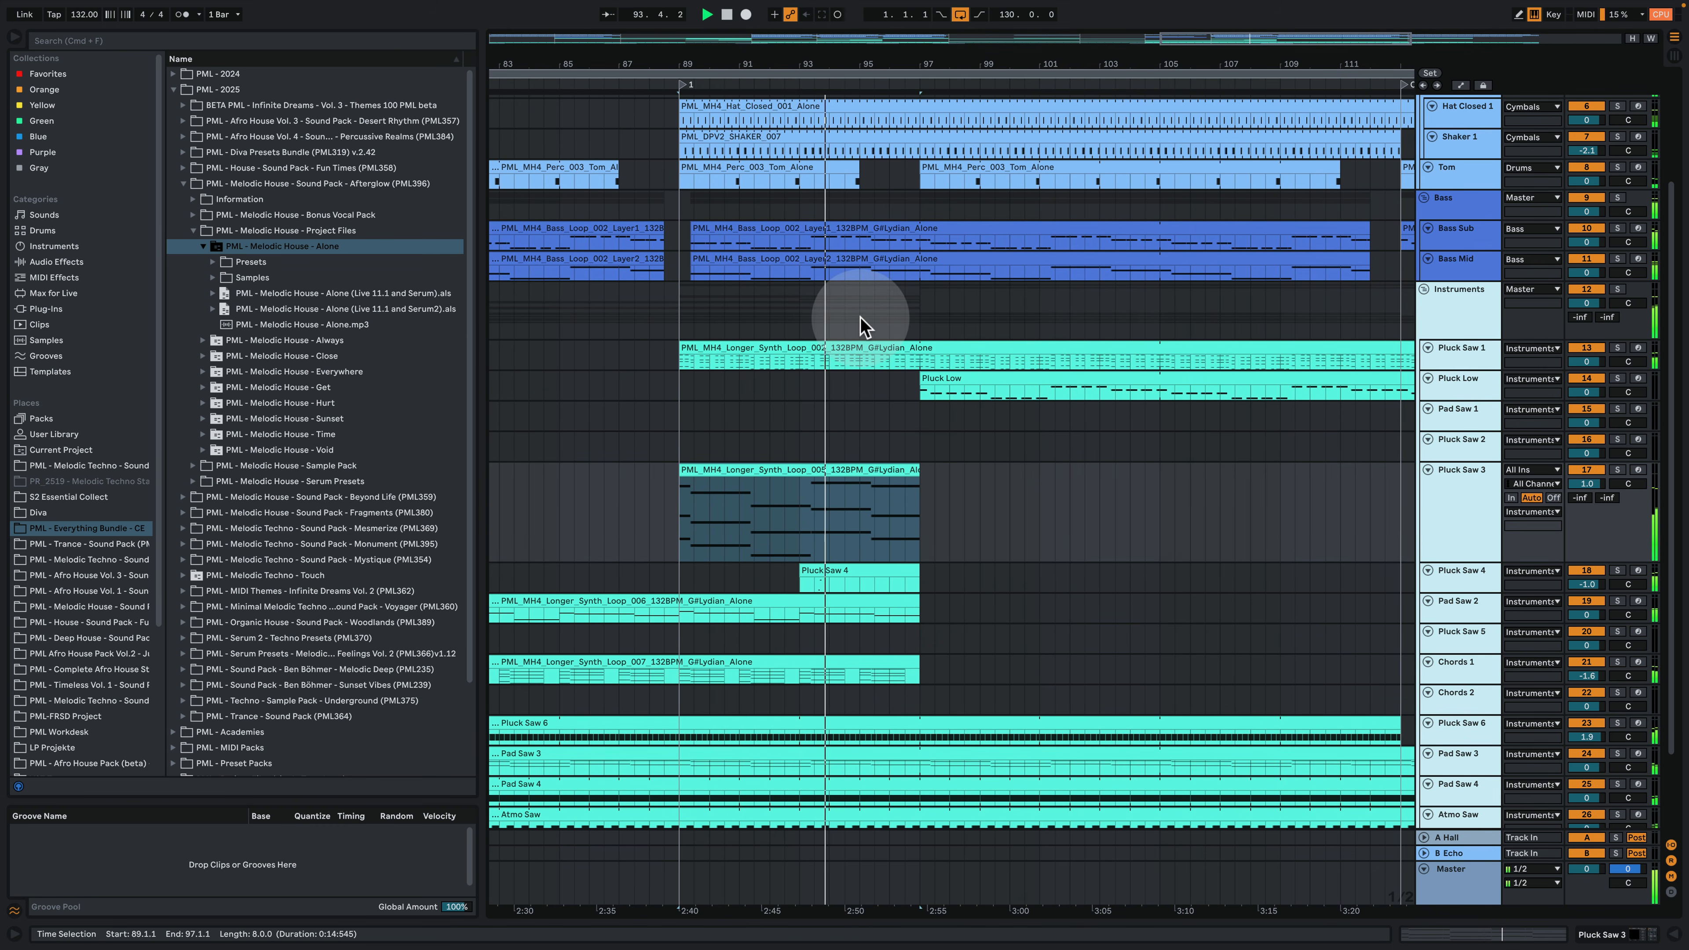
{"action": "left_click", "coordinate": [734, 470]}
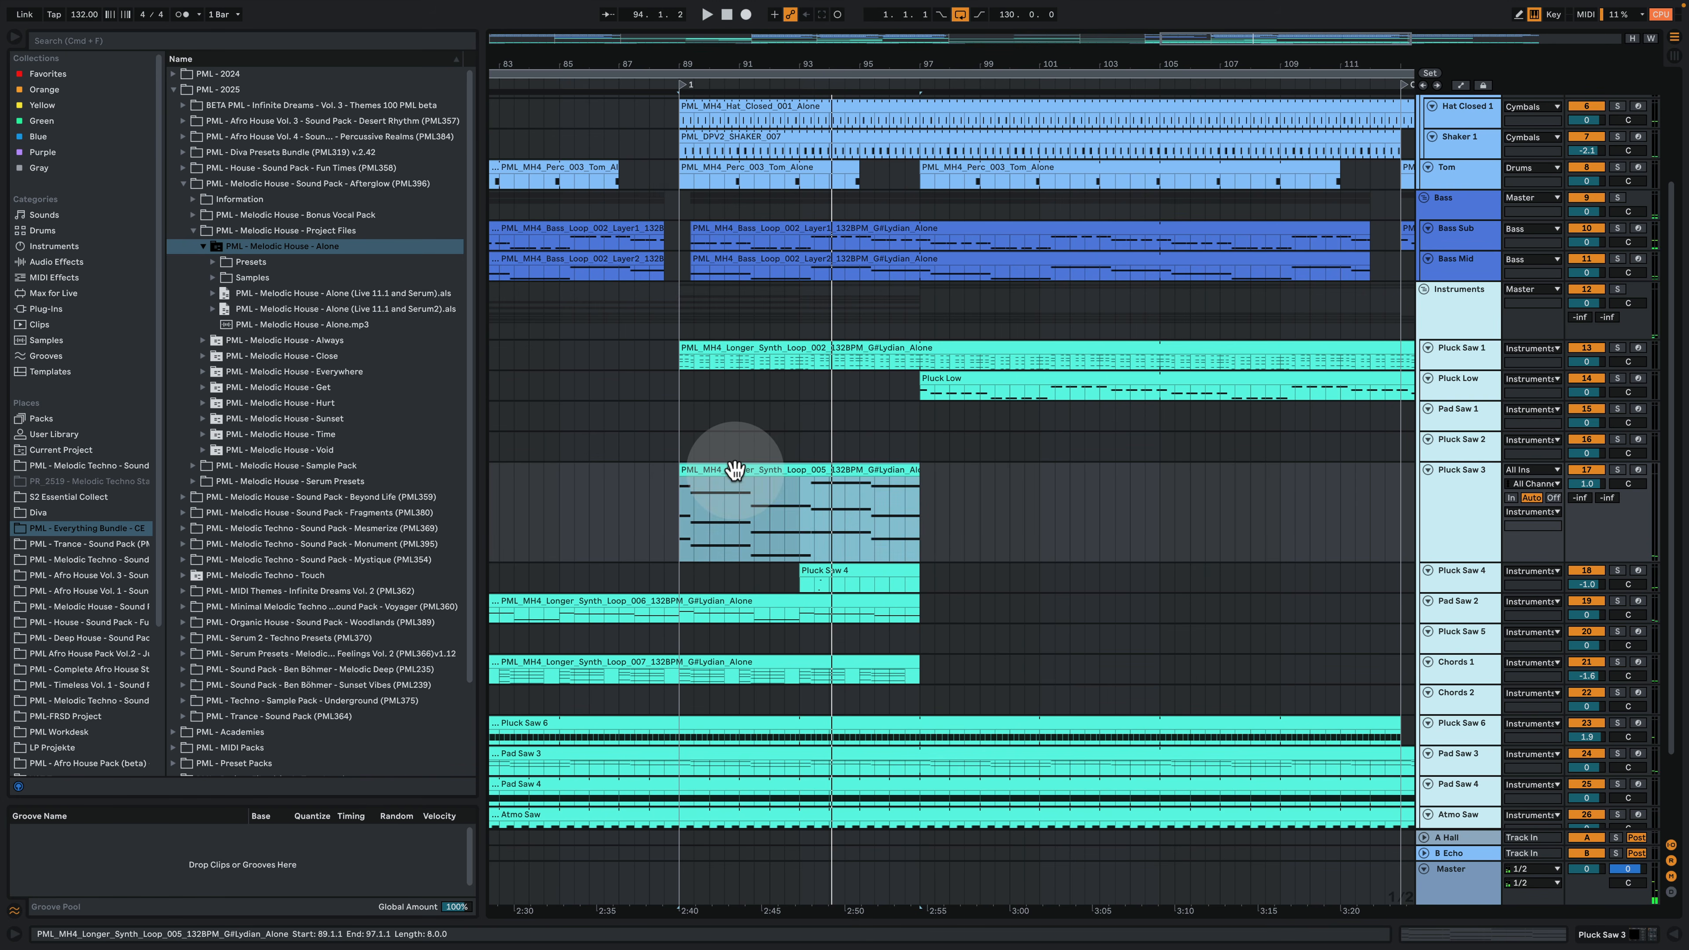
Step: Enlarge the Pluck Saw 4 track and audition its clip from bar 93, first in solo and again in the full mix
{"action": "left_click", "coordinate": [819, 585]}
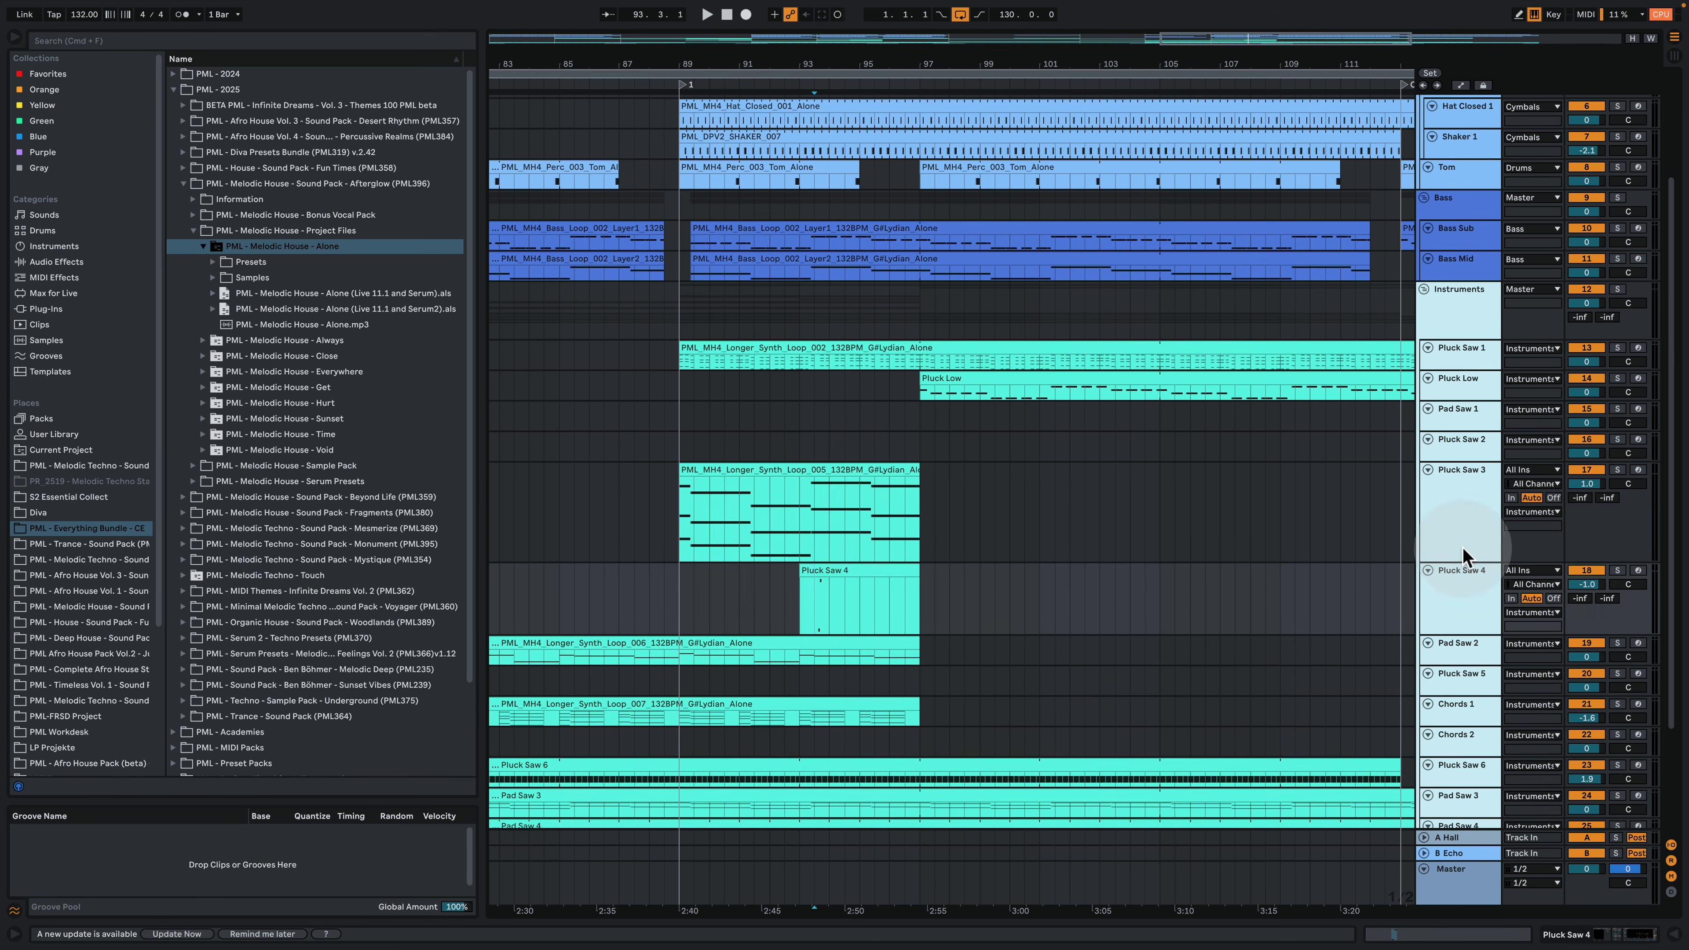
{"action": "left_click", "coordinate": [1618, 572]}
{"action": "key", "text": "space"}
{"action": "left_click", "coordinate": [1618, 470]}
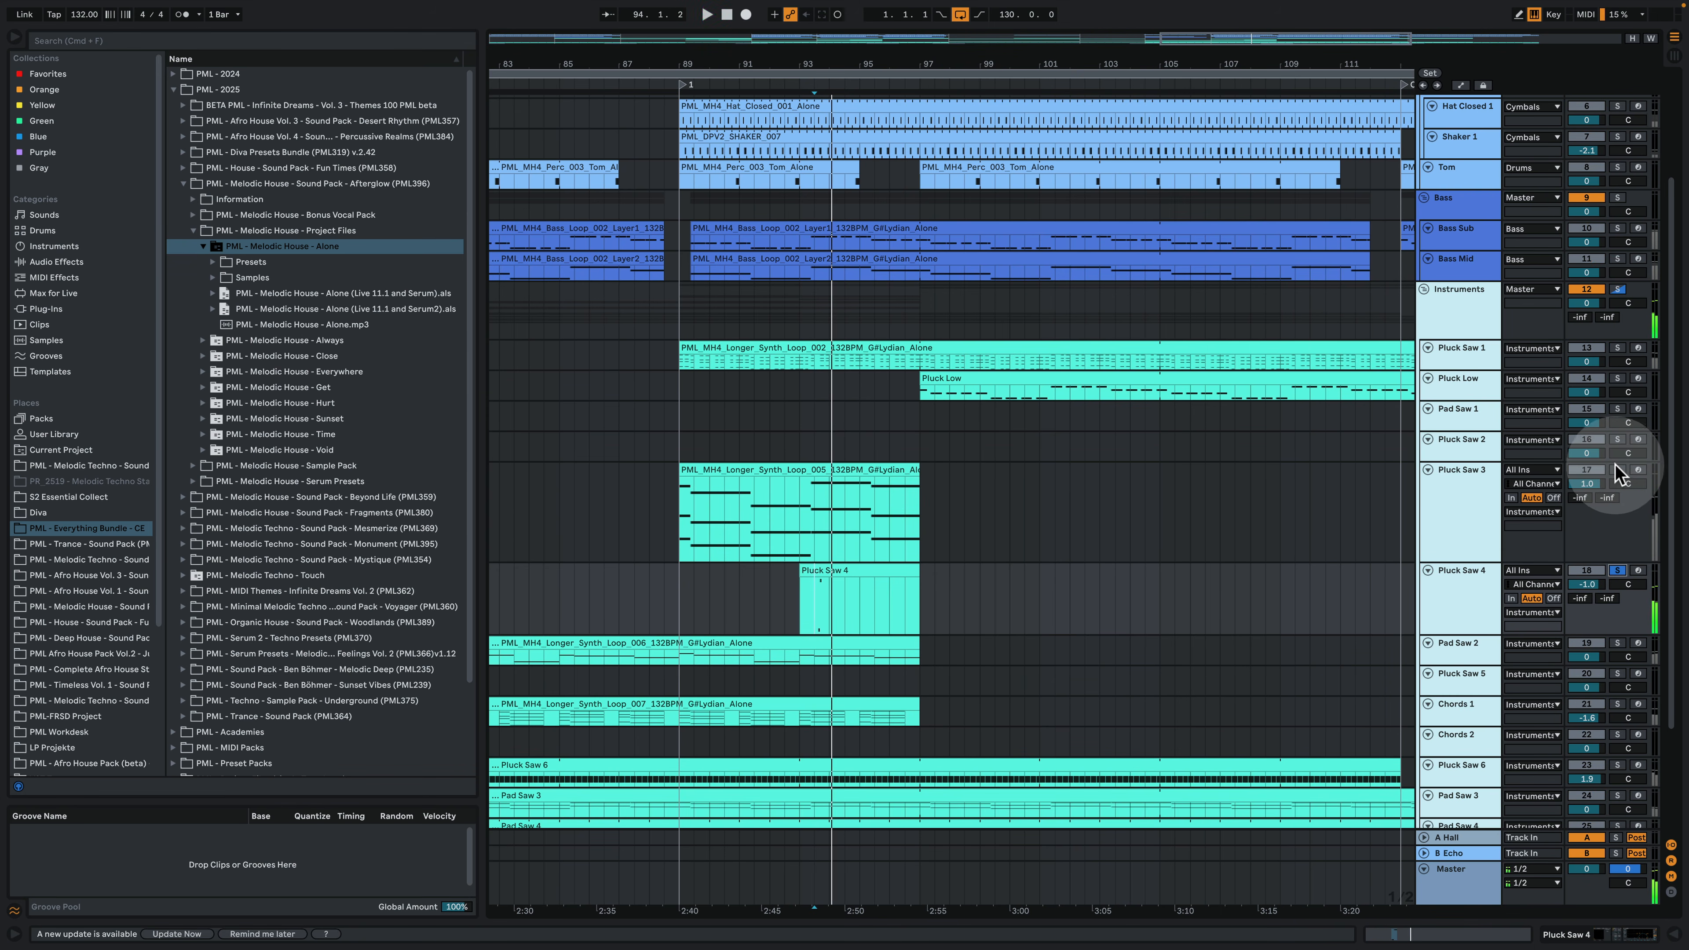
{"action": "left_click", "coordinate": [1618, 570]}
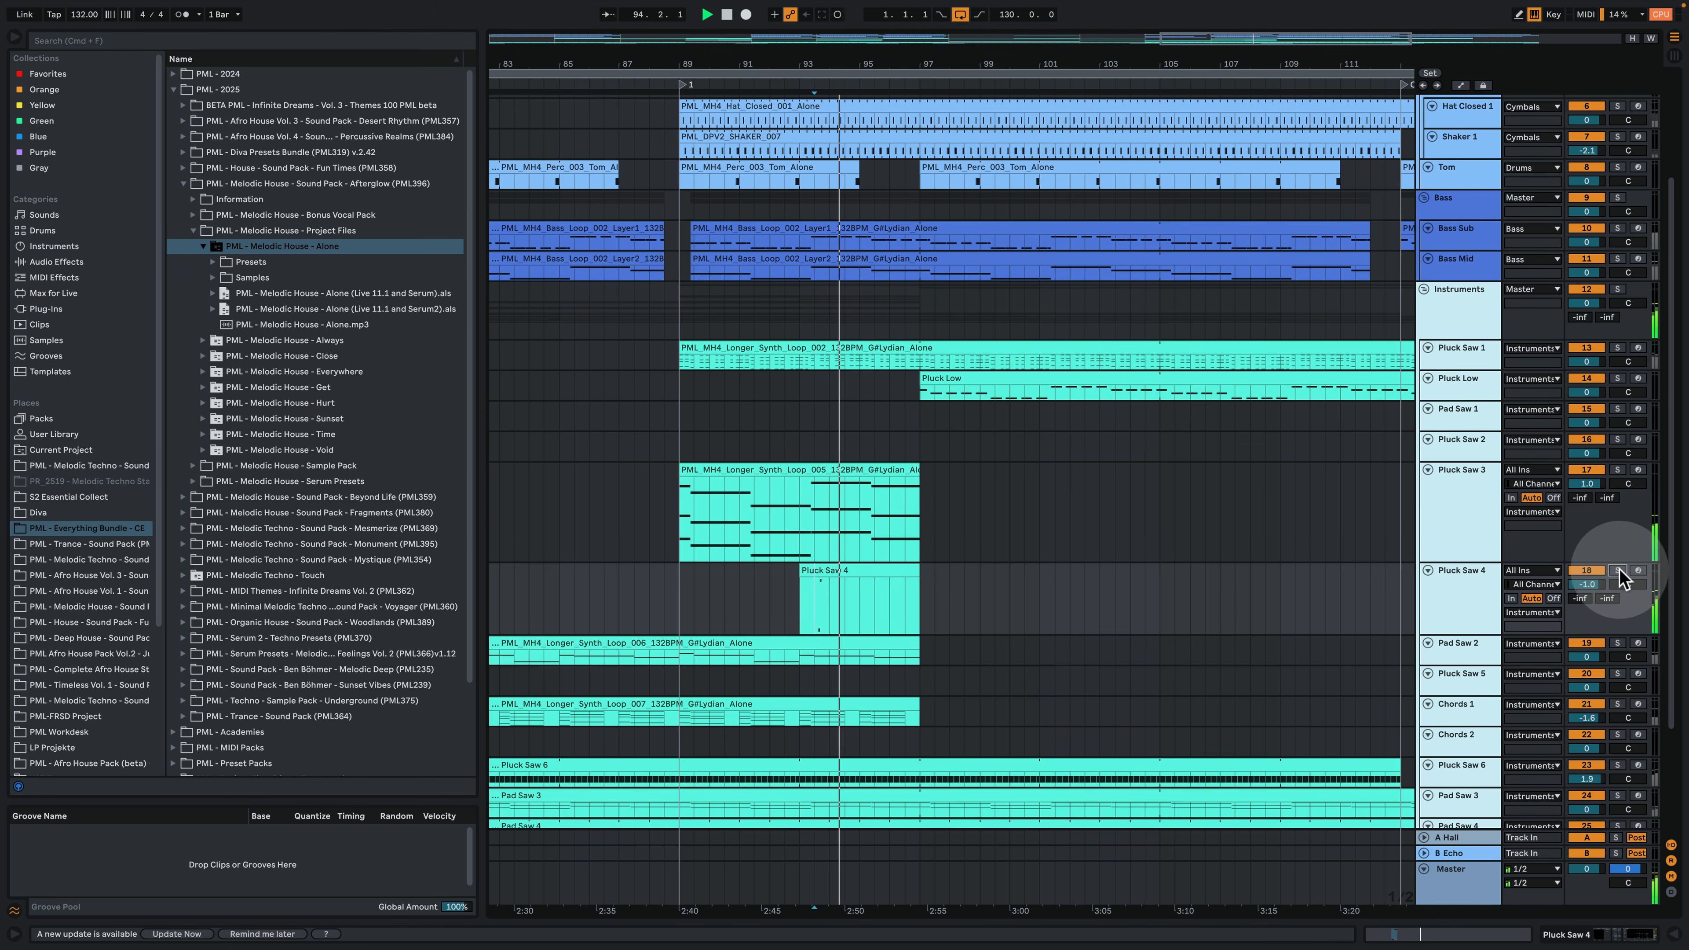
{"action": "left_click", "coordinate": [821, 491]}
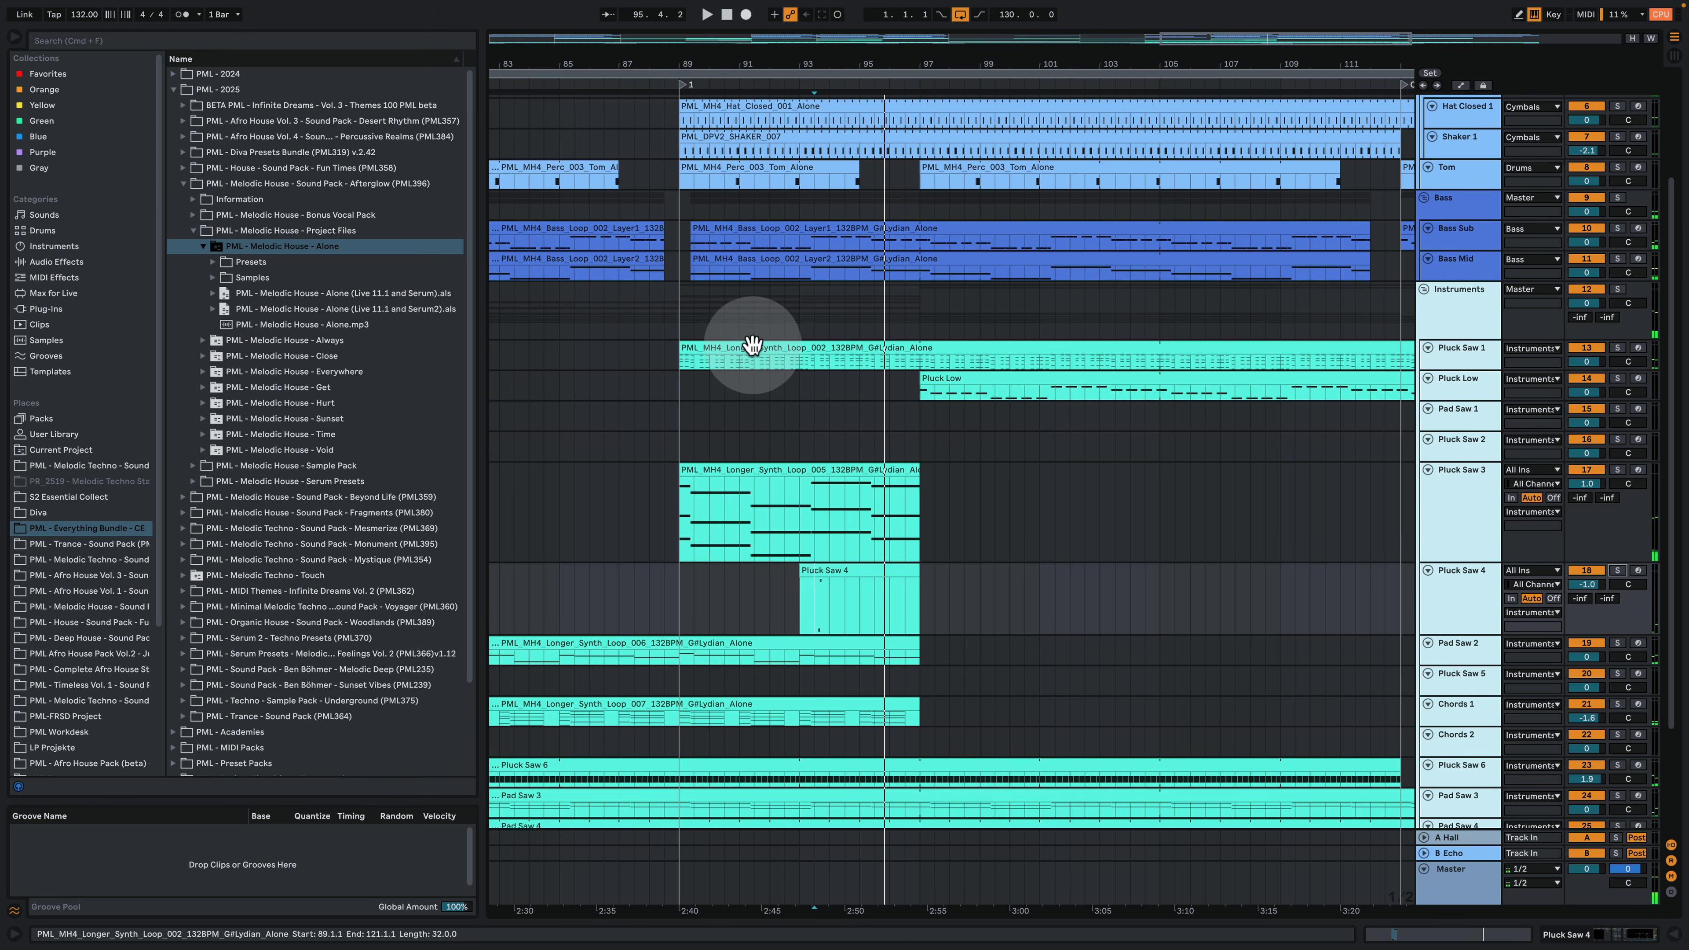
Step: Enlarge the Pluck Saw 1 track and examine its notes against the bass and Pluck Saw 3 from bar 89
{"action": "scroll", "coordinate": [725, 359], "scroll_direction": "up", "scroll_amount": 5}
{"action": "scroll", "coordinate": [805, 535], "scroll_direction": "down", "scroll_amount": 1}
{"action": "left_click", "coordinate": [690, 475]}
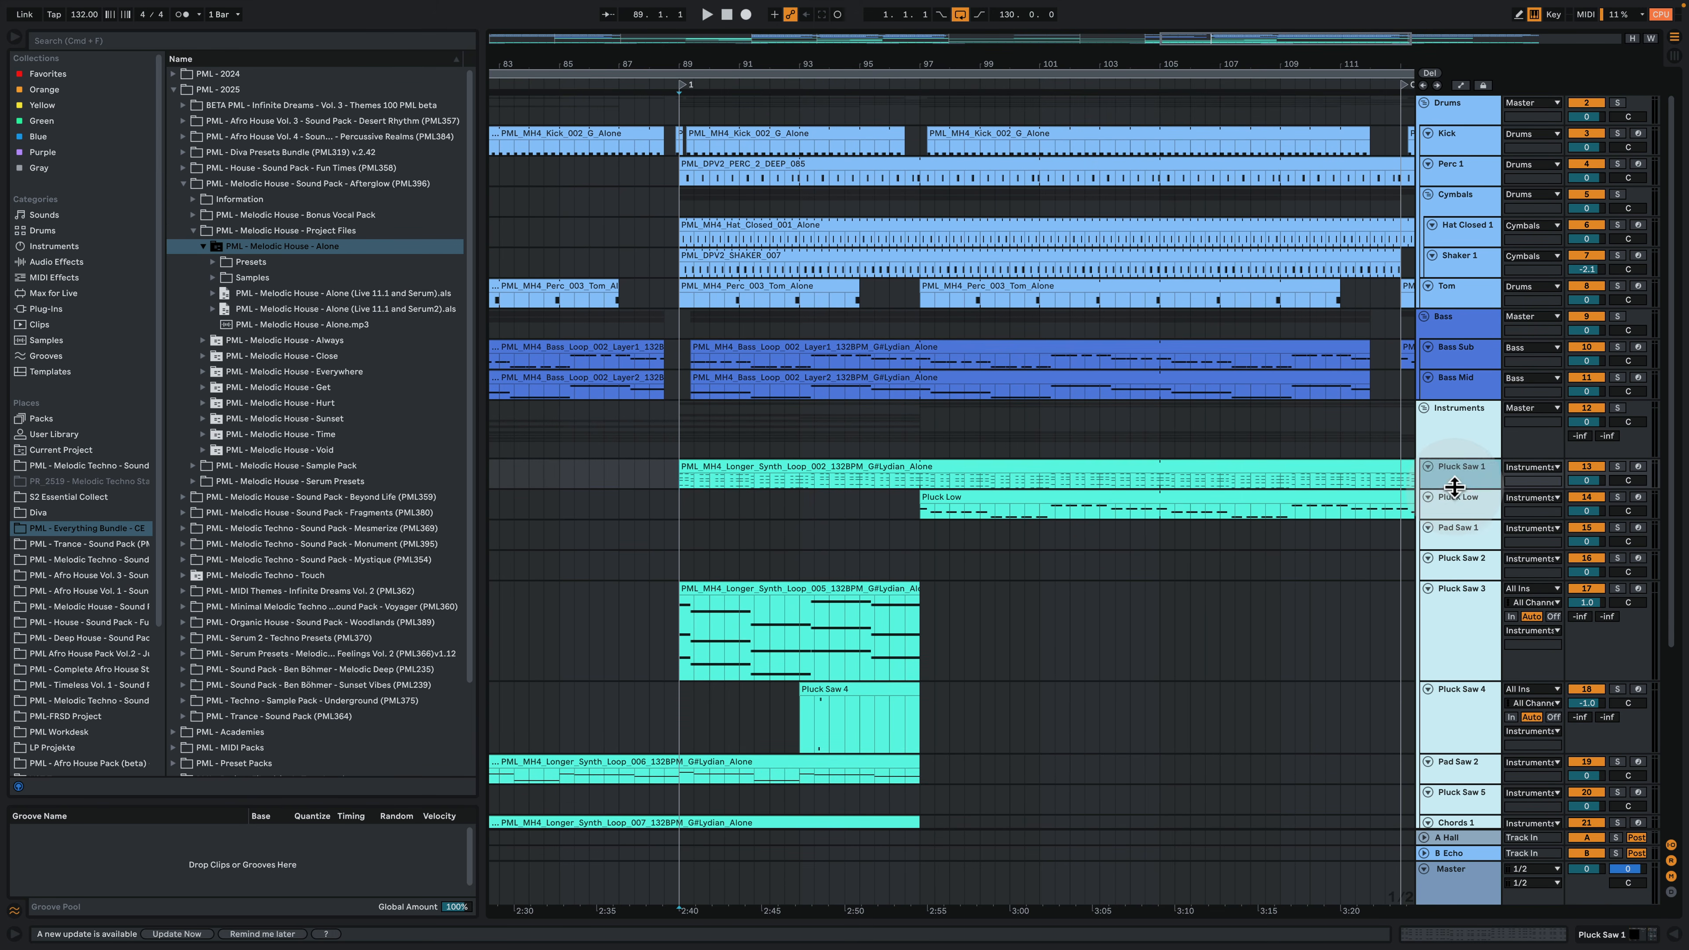
{"action": "left_click_drag", "start_coordinate": [1454, 487], "coordinate": [1098, 543]}
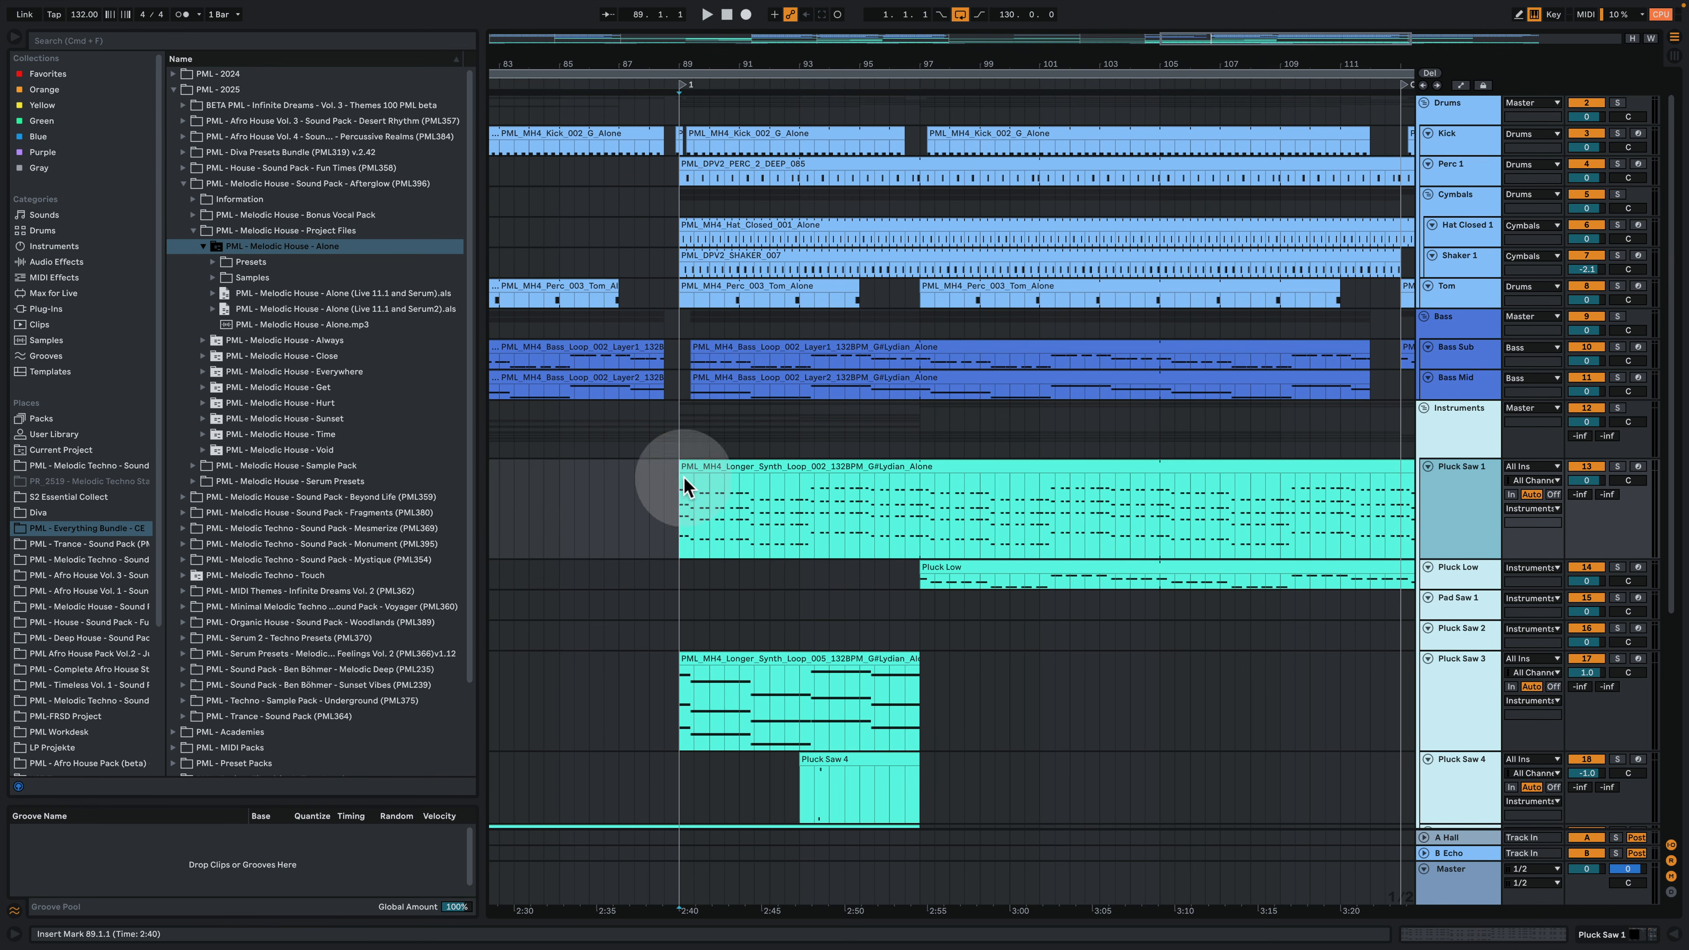
{"action": "left_click_drag", "start_coordinate": [695, 58], "coordinate": [695, 178]}
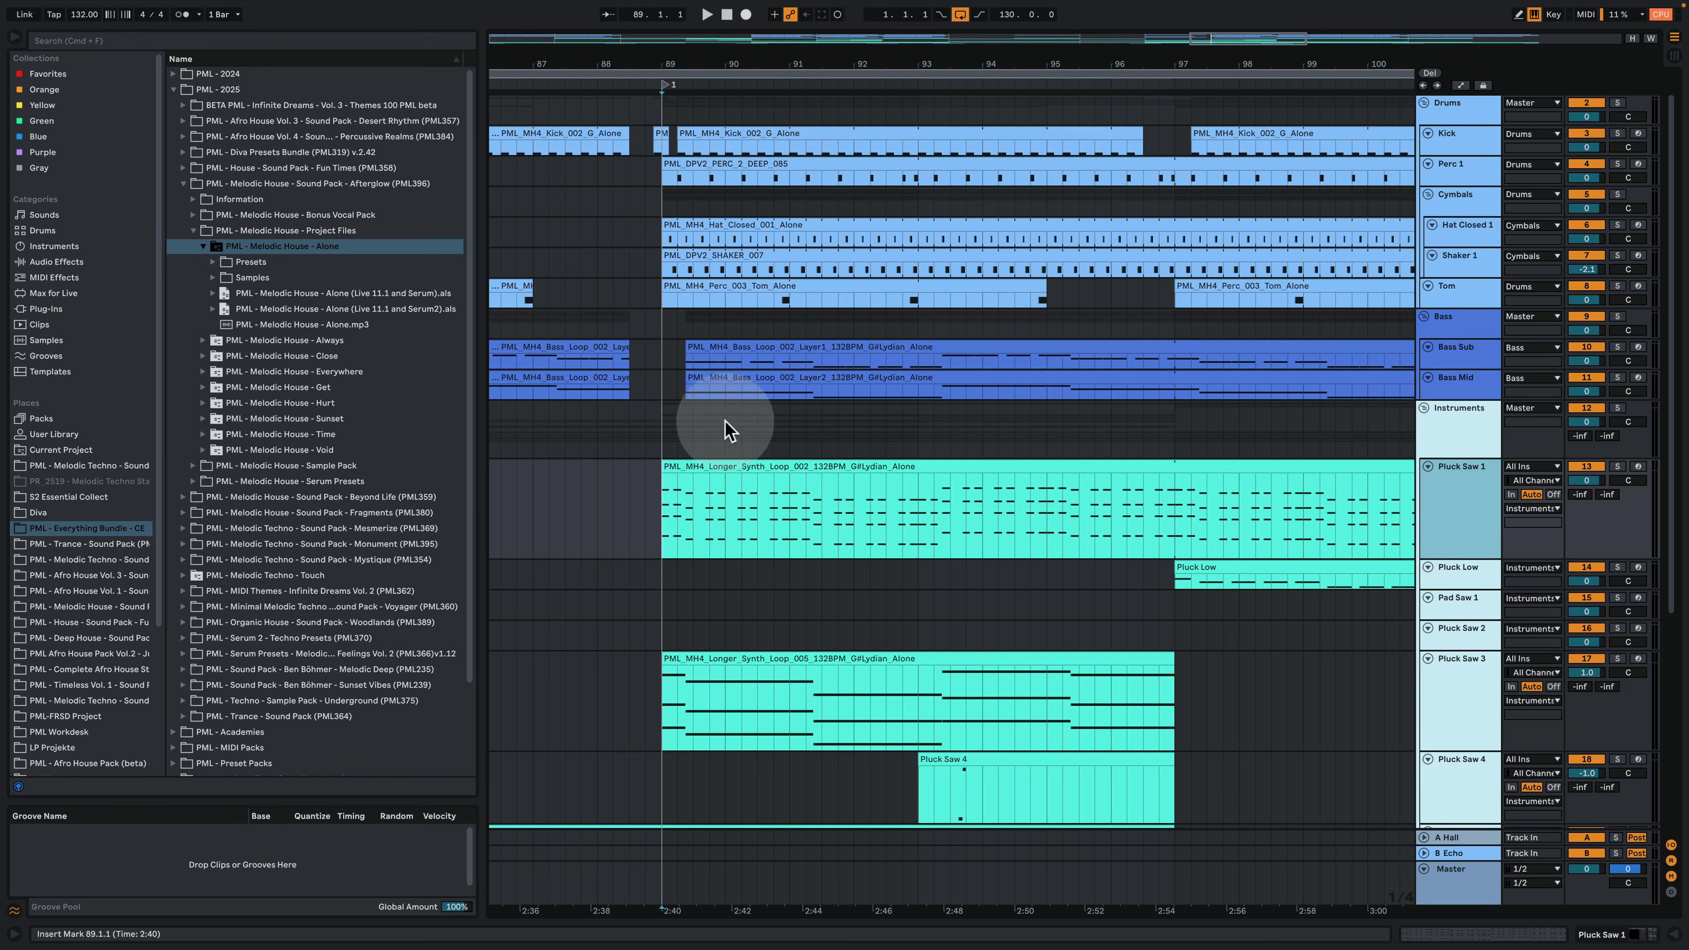
{"action": "left_click", "coordinate": [691, 435]}
{"action": "left_click_drag", "start_coordinate": [690, 55], "coordinate": [690, 167]}
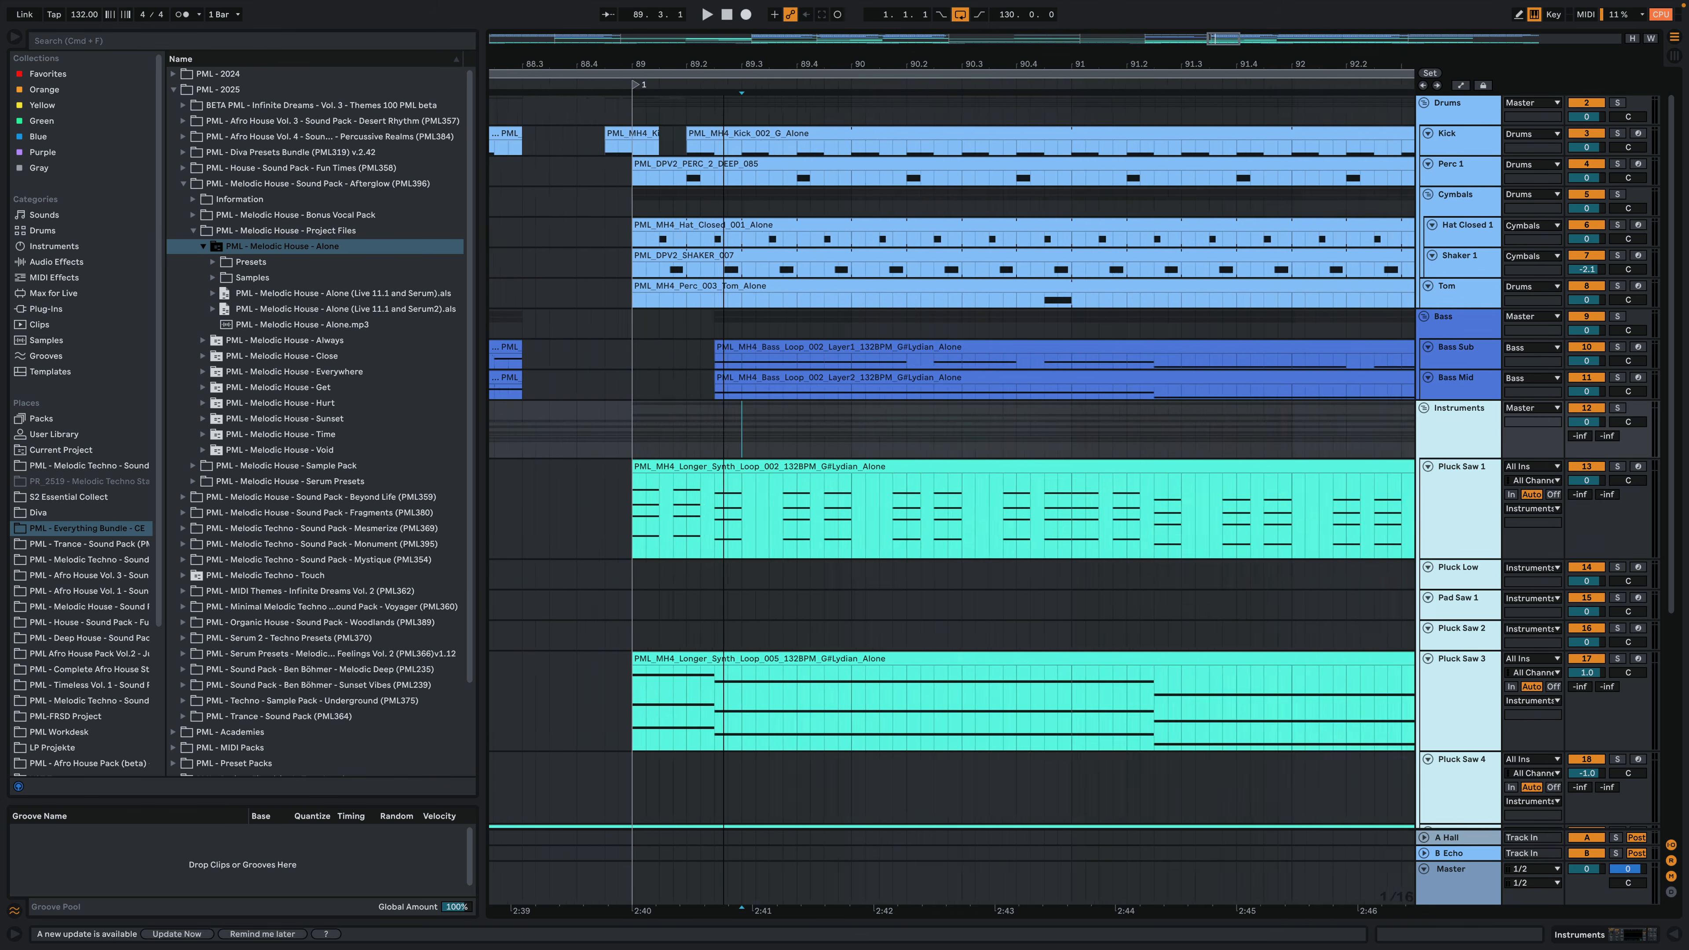
Step: Mark the gap before the Bass Sub clip around bar 89 and compare the bass entry with the Pluck Saw 3 chord change
{"action": "left_click_drag", "start_coordinate": [707, 467], "coordinate": [812, 467]}
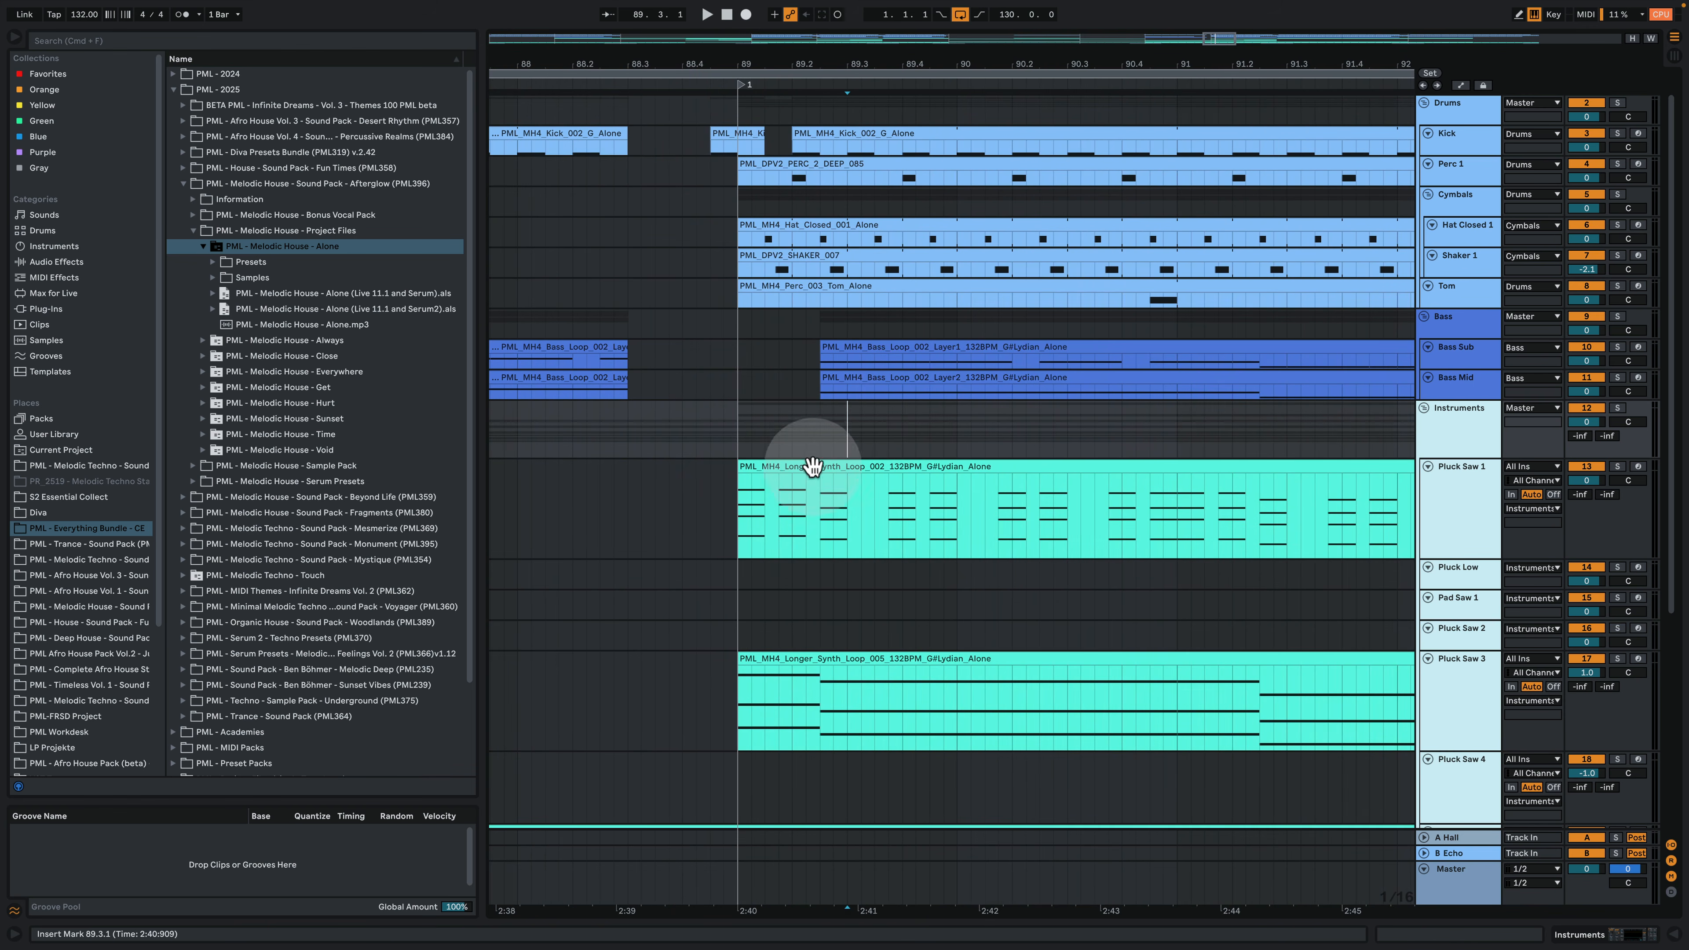
{"action": "left_click", "coordinate": [827, 709]}
{"action": "left_click_drag", "start_coordinate": [813, 349], "coordinate": [723, 352]}
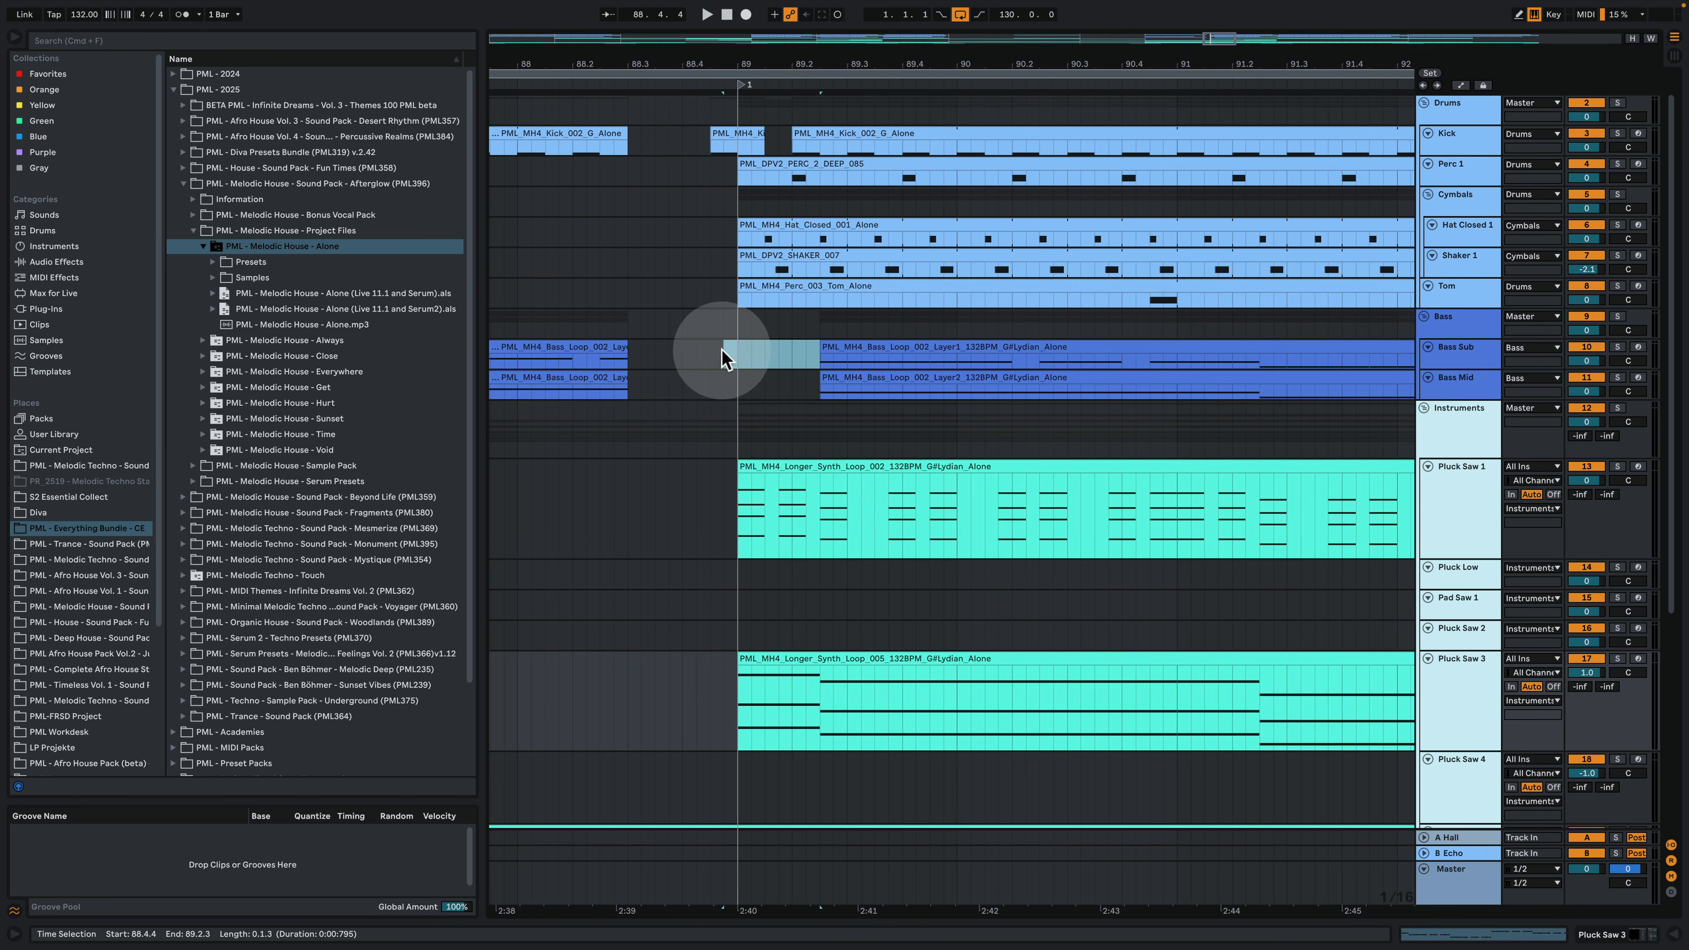
{"action": "left_click", "coordinate": [827, 411]}
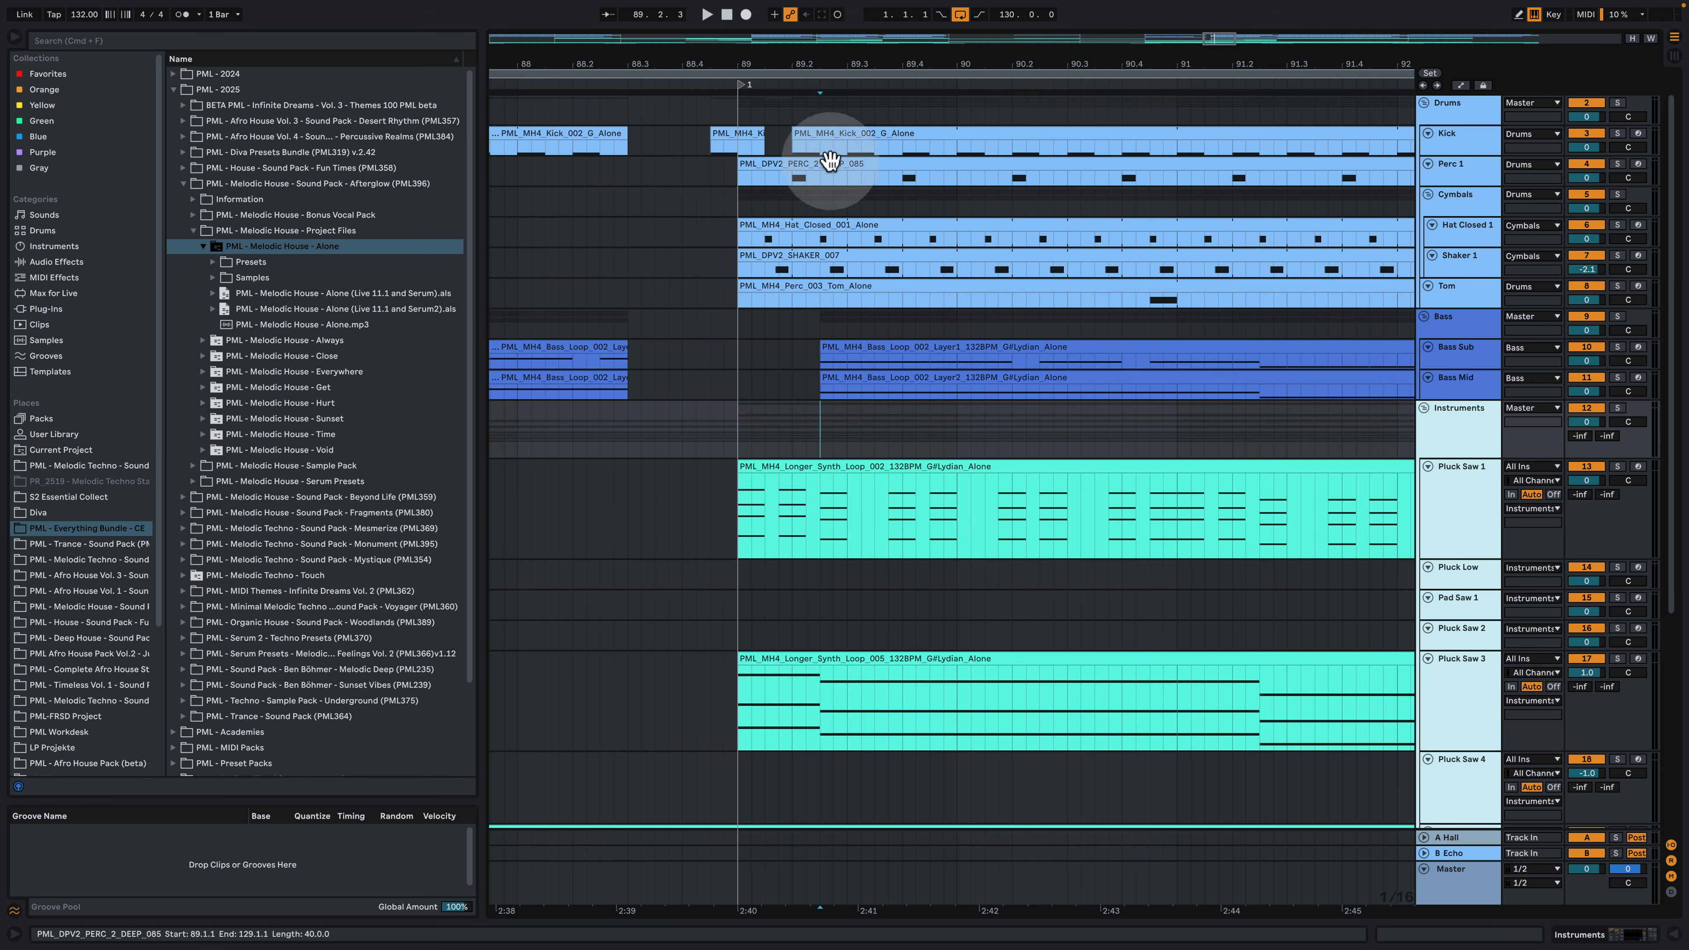
Step: Audition the full mix from bar 88 into the section starting at bar 89
{"action": "left_click", "coordinate": [518, 236]}
{"action": "key", "text": "space"}
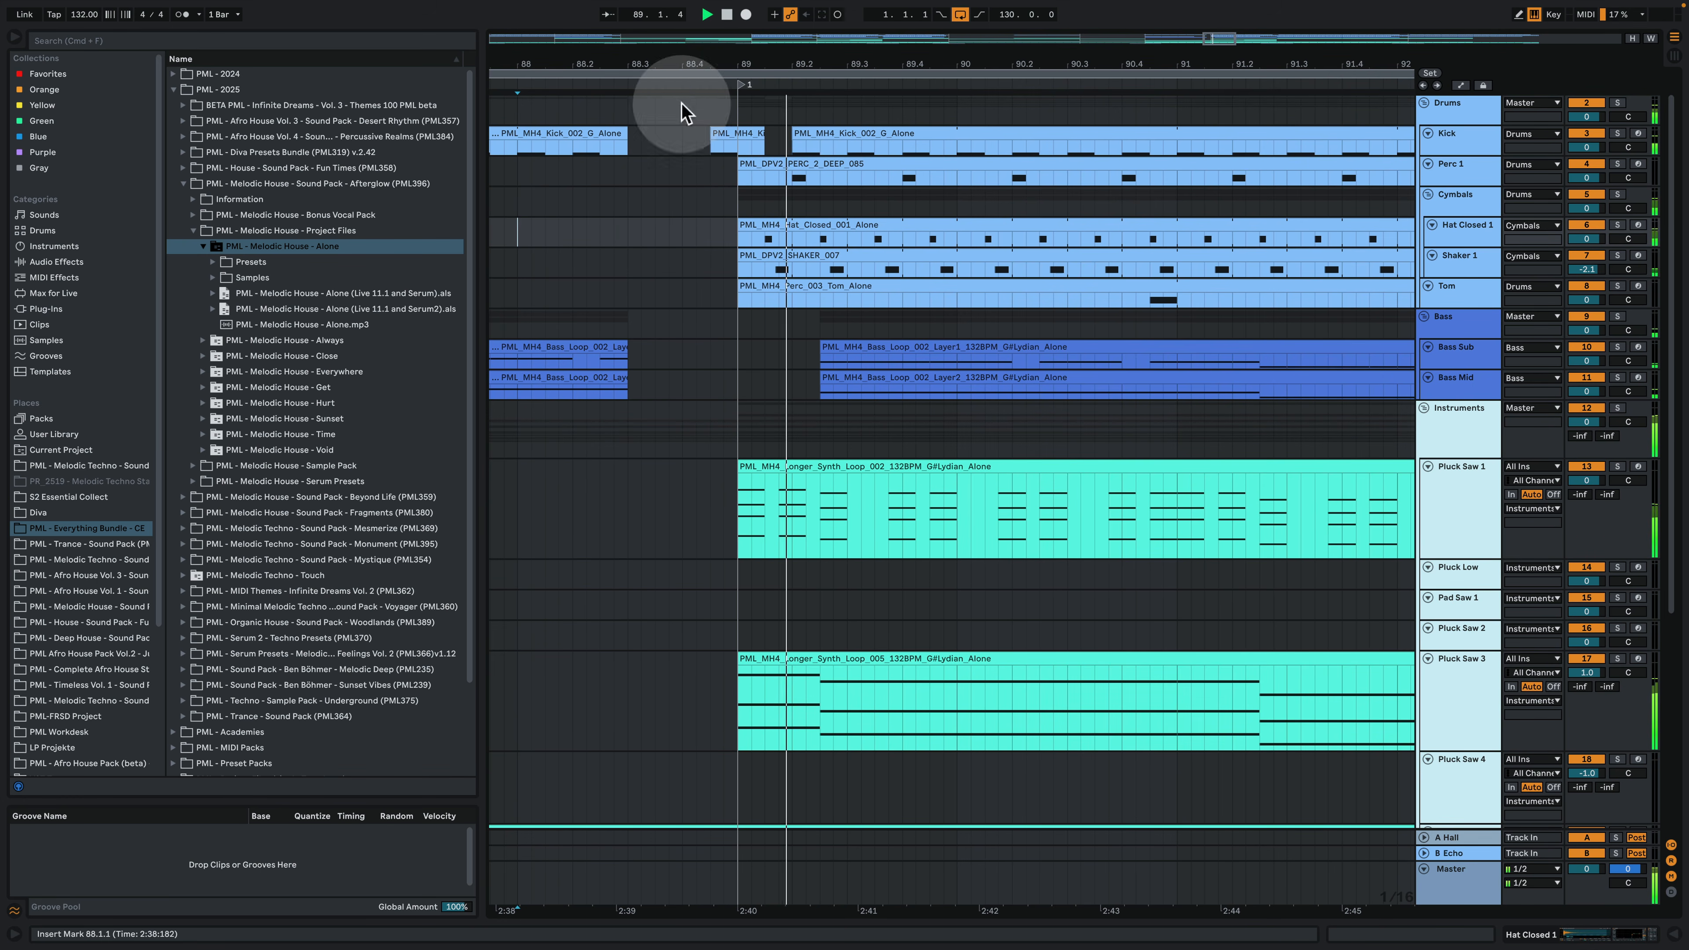
{"action": "left_click_drag", "start_coordinate": [739, 62], "coordinate": [649, 52]}
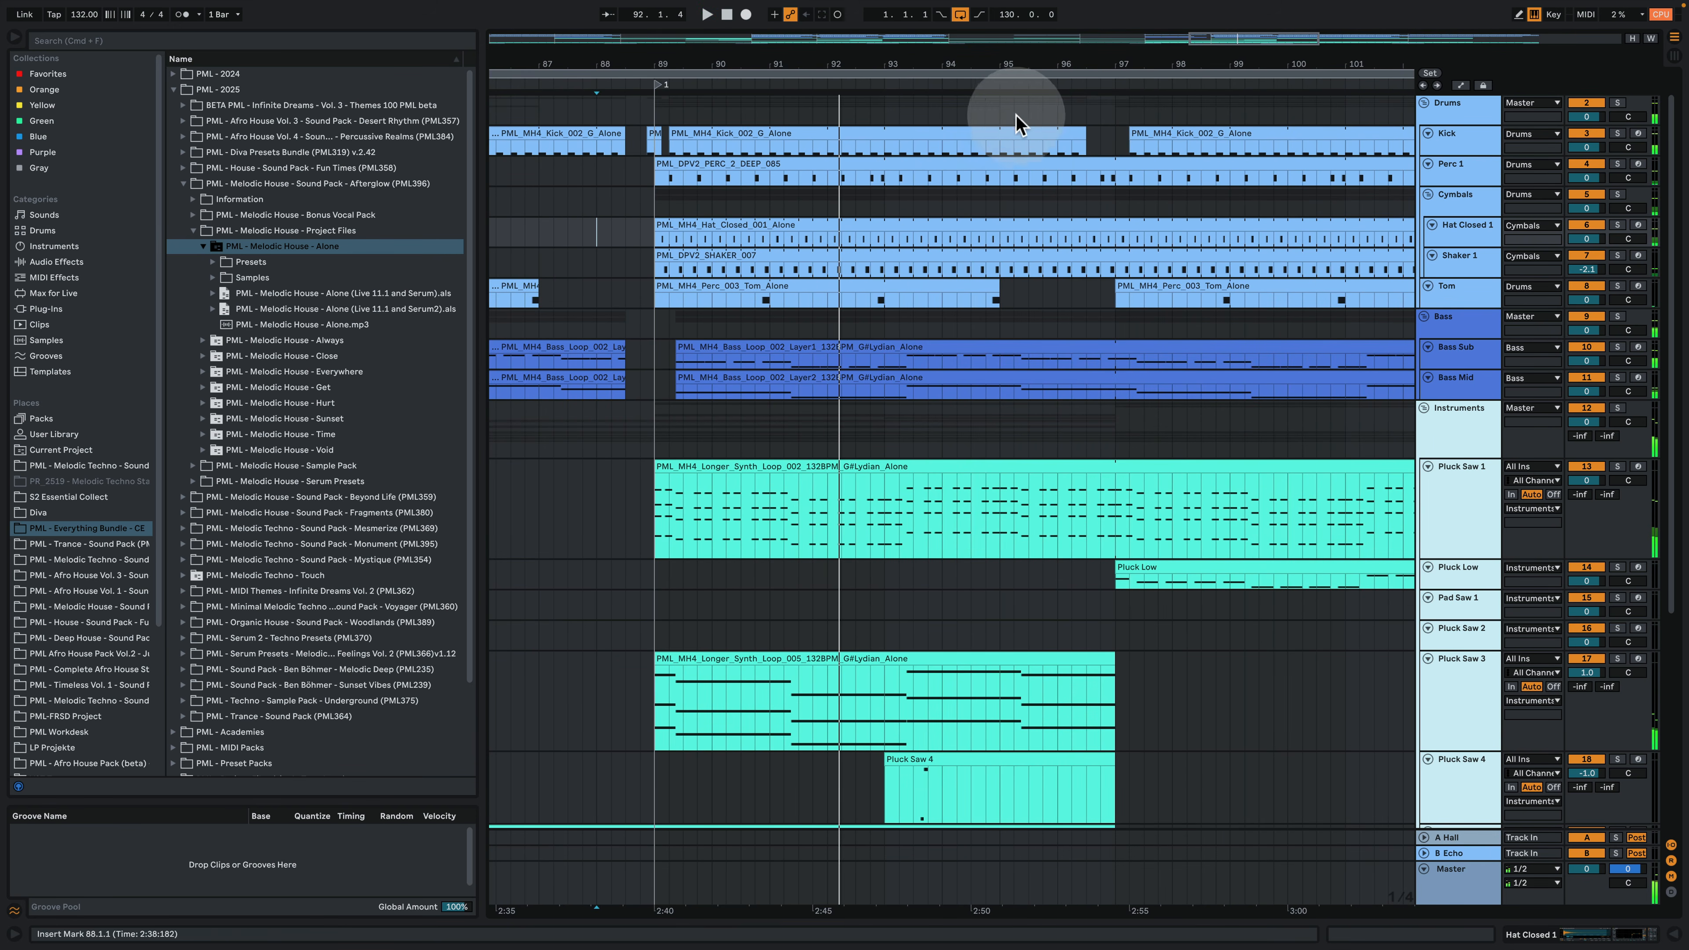
Step: Audition the full mix from bar 95.4 across the Pluck Low entry at bar 97
{"action": "left_click_drag", "start_coordinate": [1051, 65], "coordinate": [938, 55]}
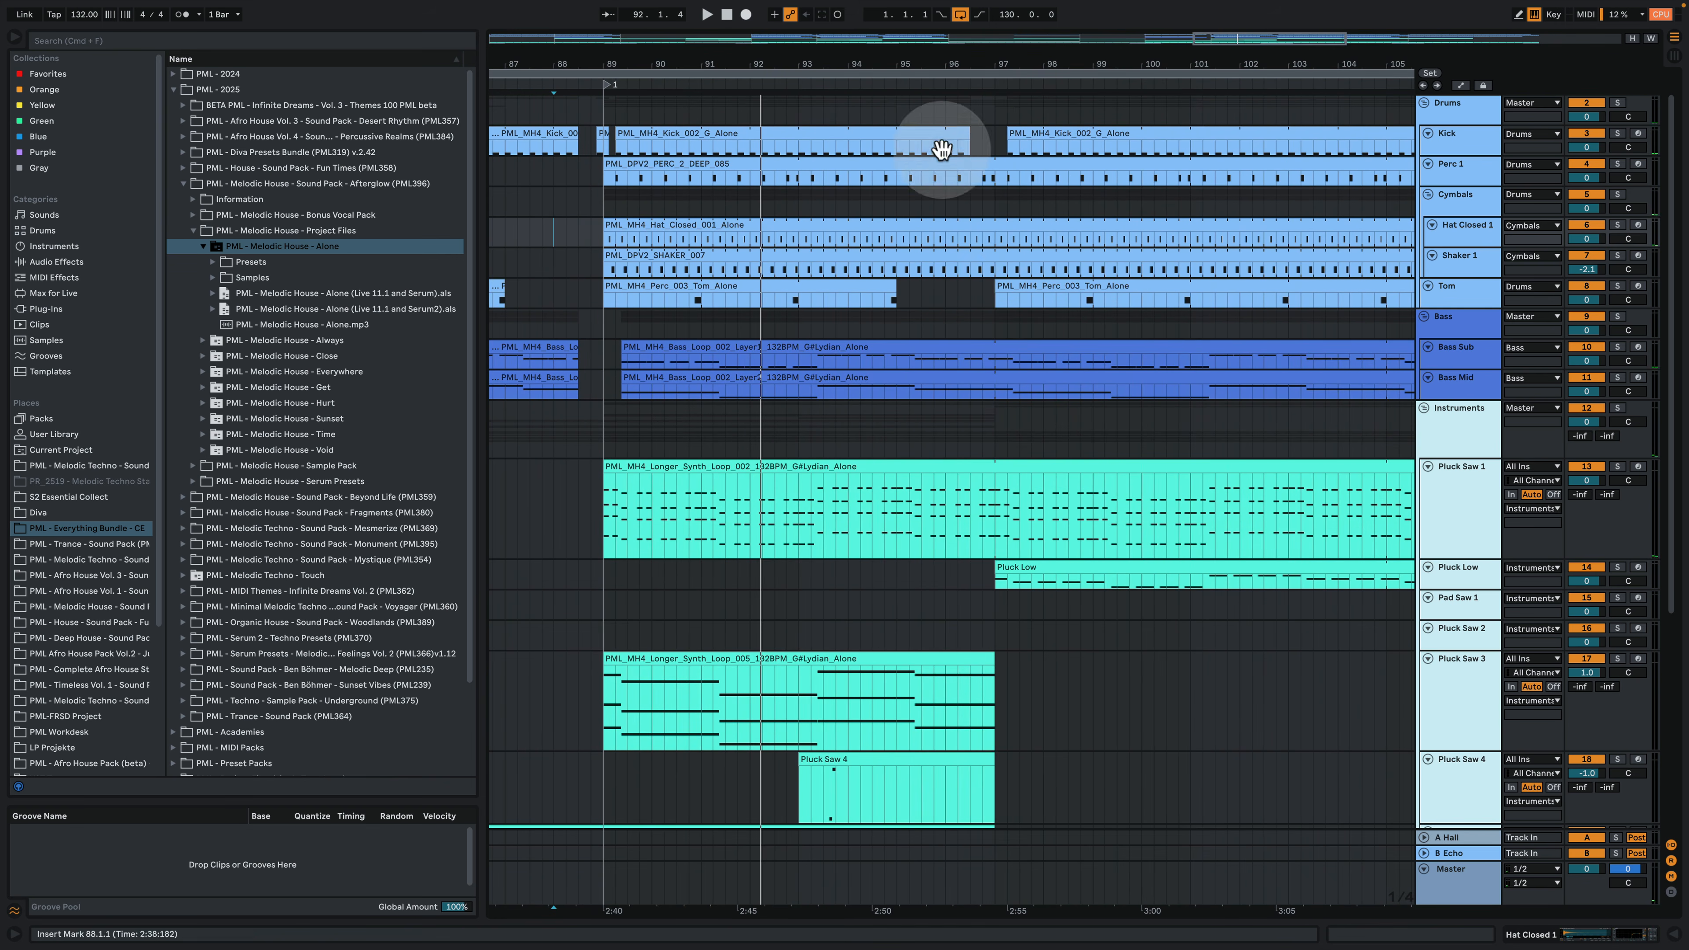
{"action": "left_click", "coordinate": [934, 296]}
{"action": "key", "text": "space"}
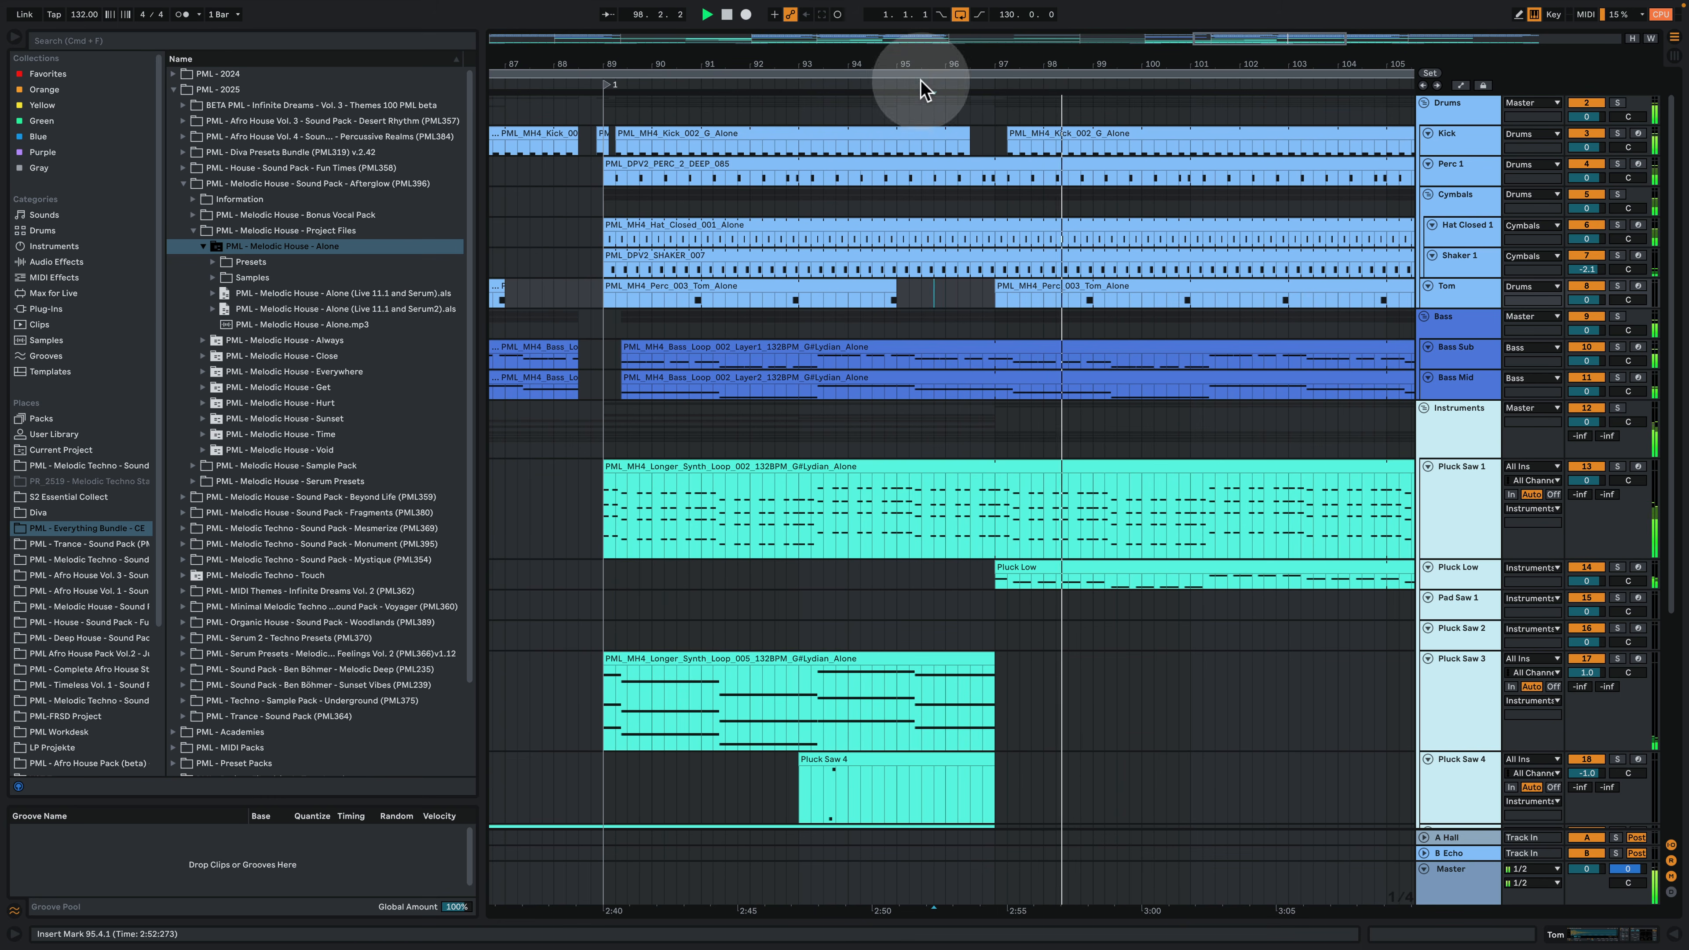
{"action": "left_click_drag", "start_coordinate": [912, 61], "coordinate": [912, 13]}
{"action": "key", "text": "space"}
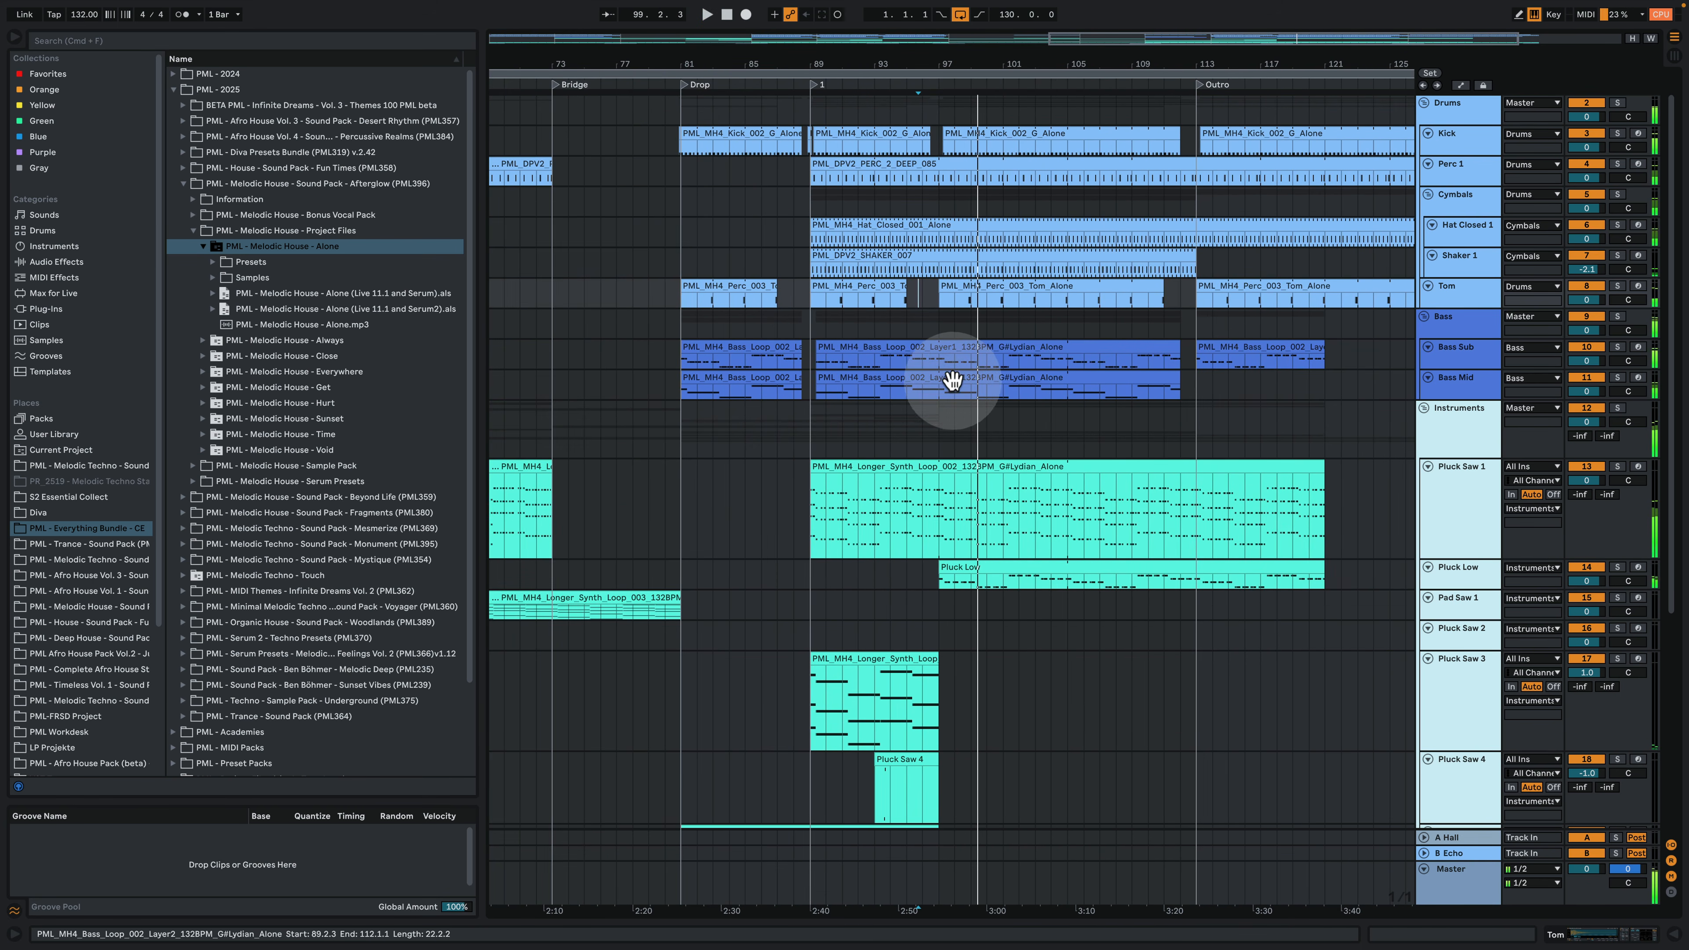
Step: Review the bass and instrument clips across the whole arrangement, from the Bass section to the Outro
{"action": "left_click", "coordinate": [916, 439]}
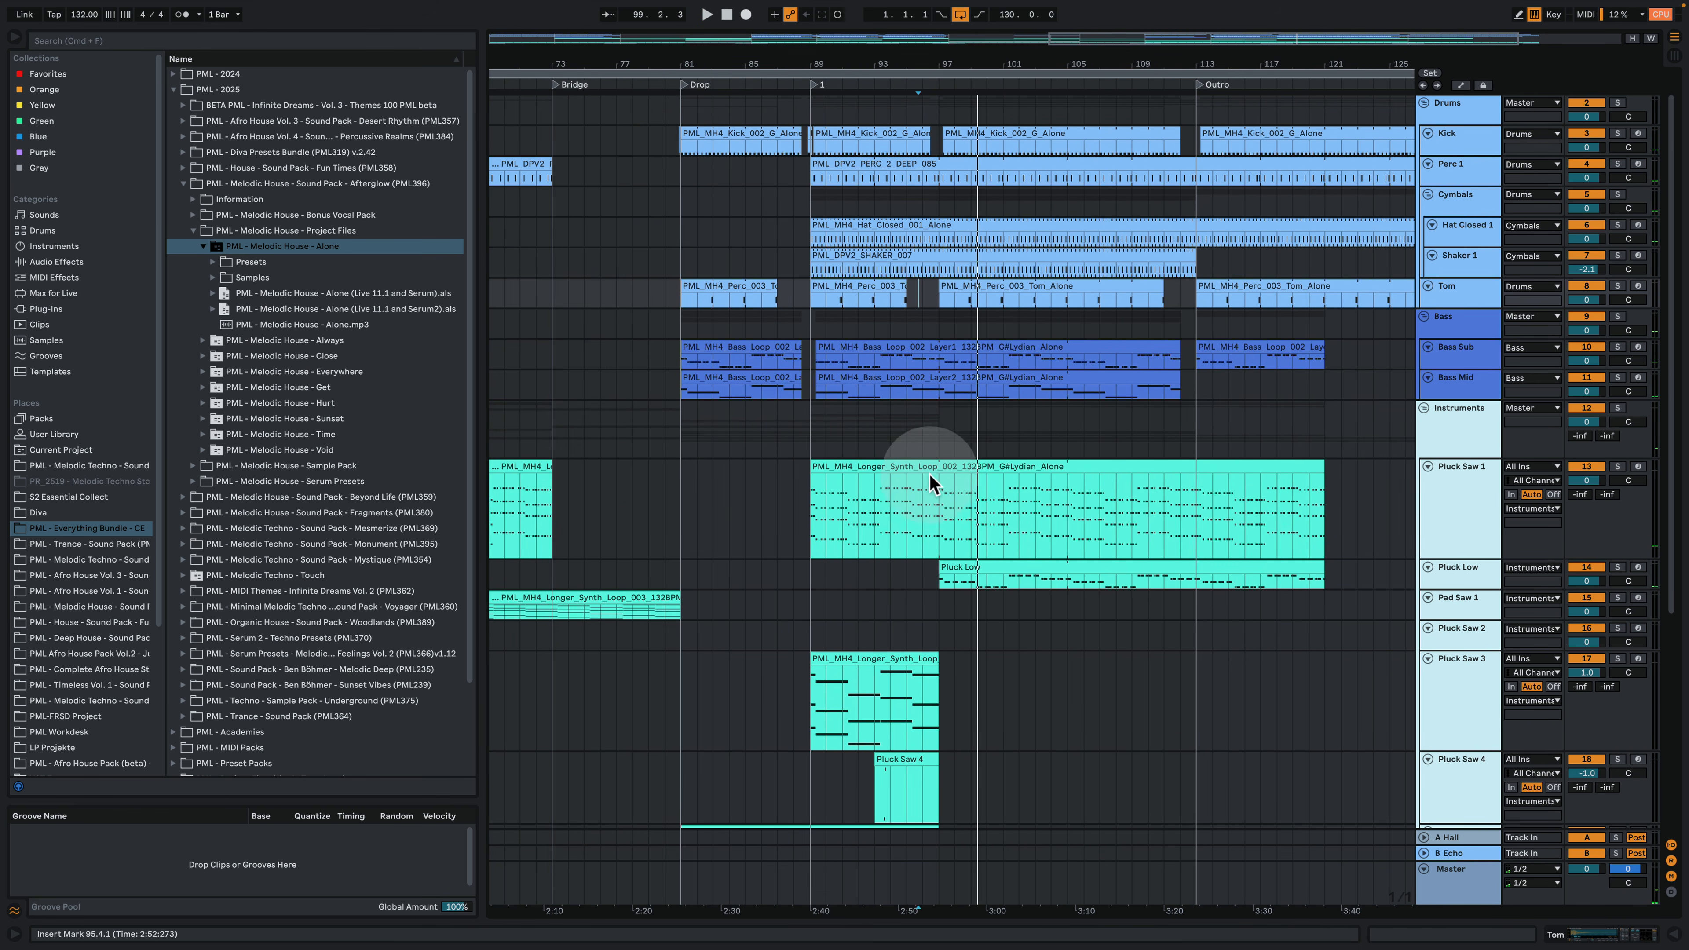
{"action": "scroll", "coordinate": [930, 483], "scroll_direction": "down", "scroll_amount": 5}
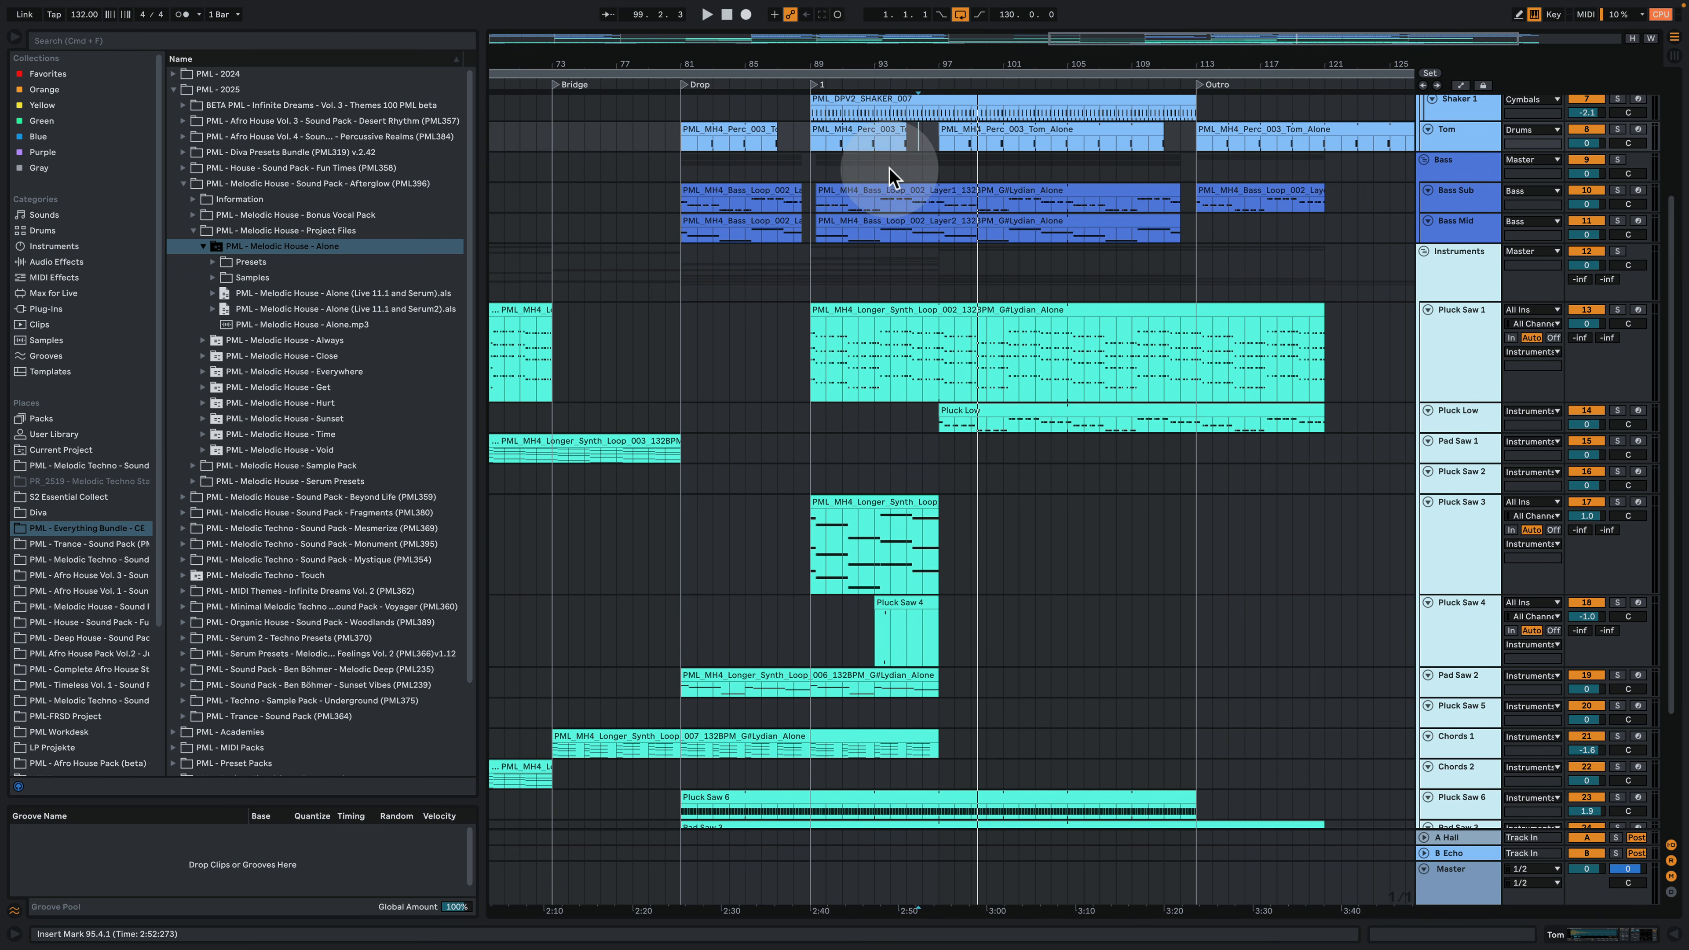
{"action": "left_click_drag", "start_coordinate": [883, 60], "coordinate": [882, 30]}
{"action": "left_click_drag", "start_coordinate": [1078, 62], "coordinate": [1107, 62]}
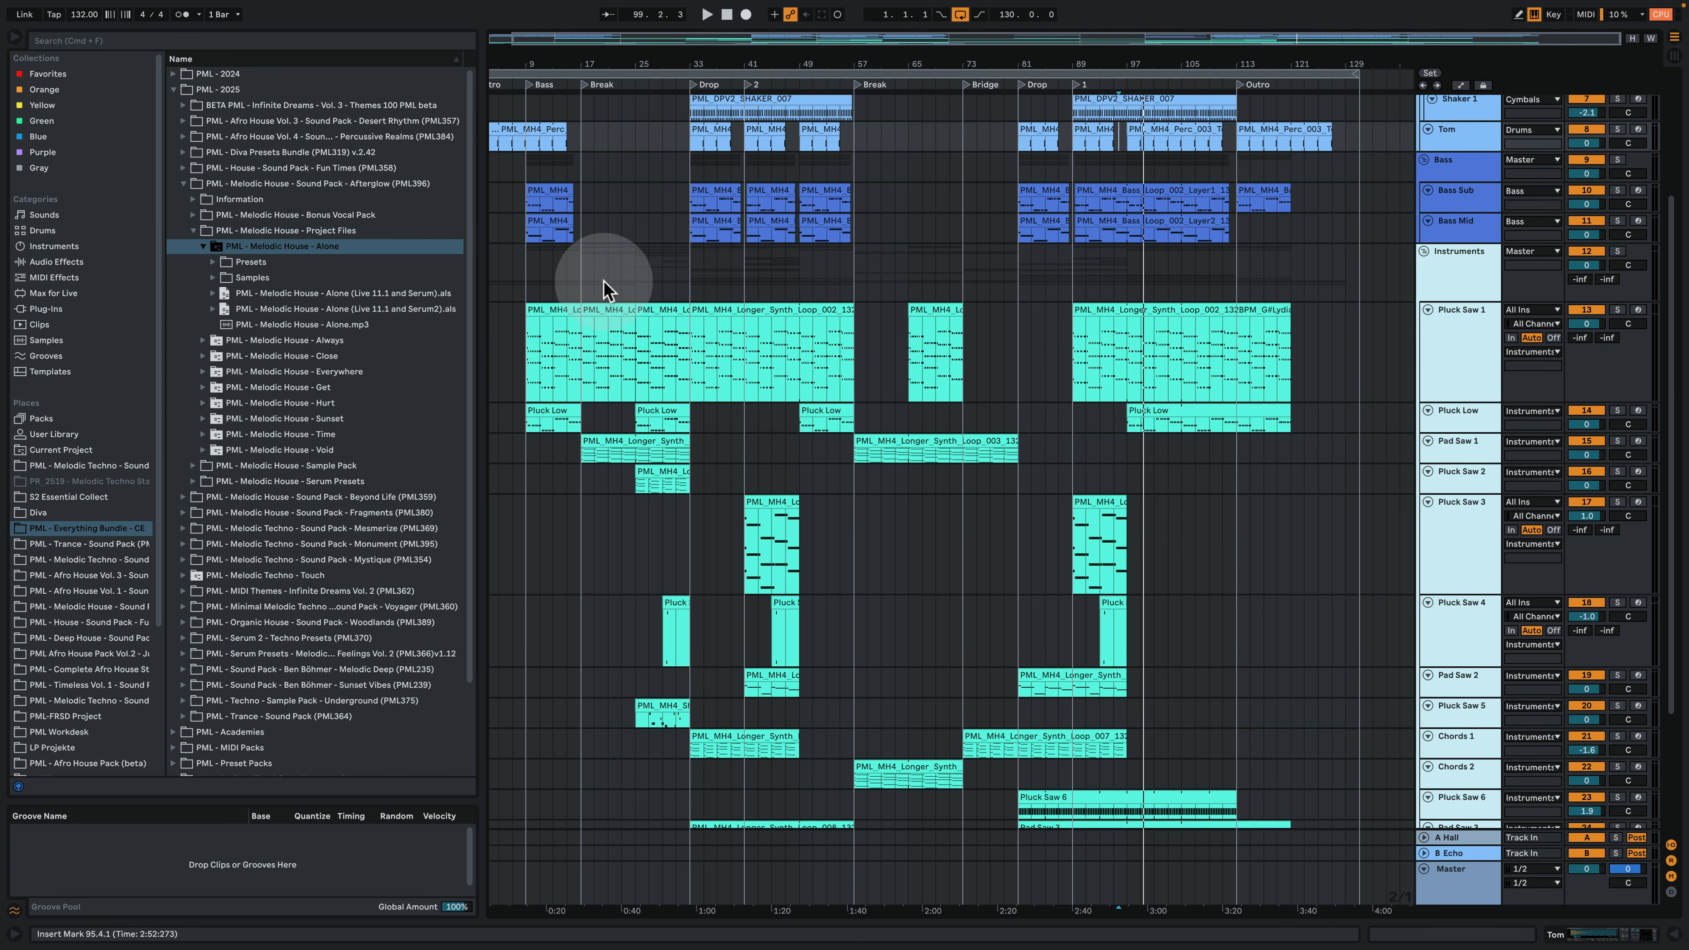
Step: Expand the Afterglow pack's Melodic House Sample Pack folder and browse its Percussions one-shots
{"action": "left_click", "coordinate": [377, 178]}
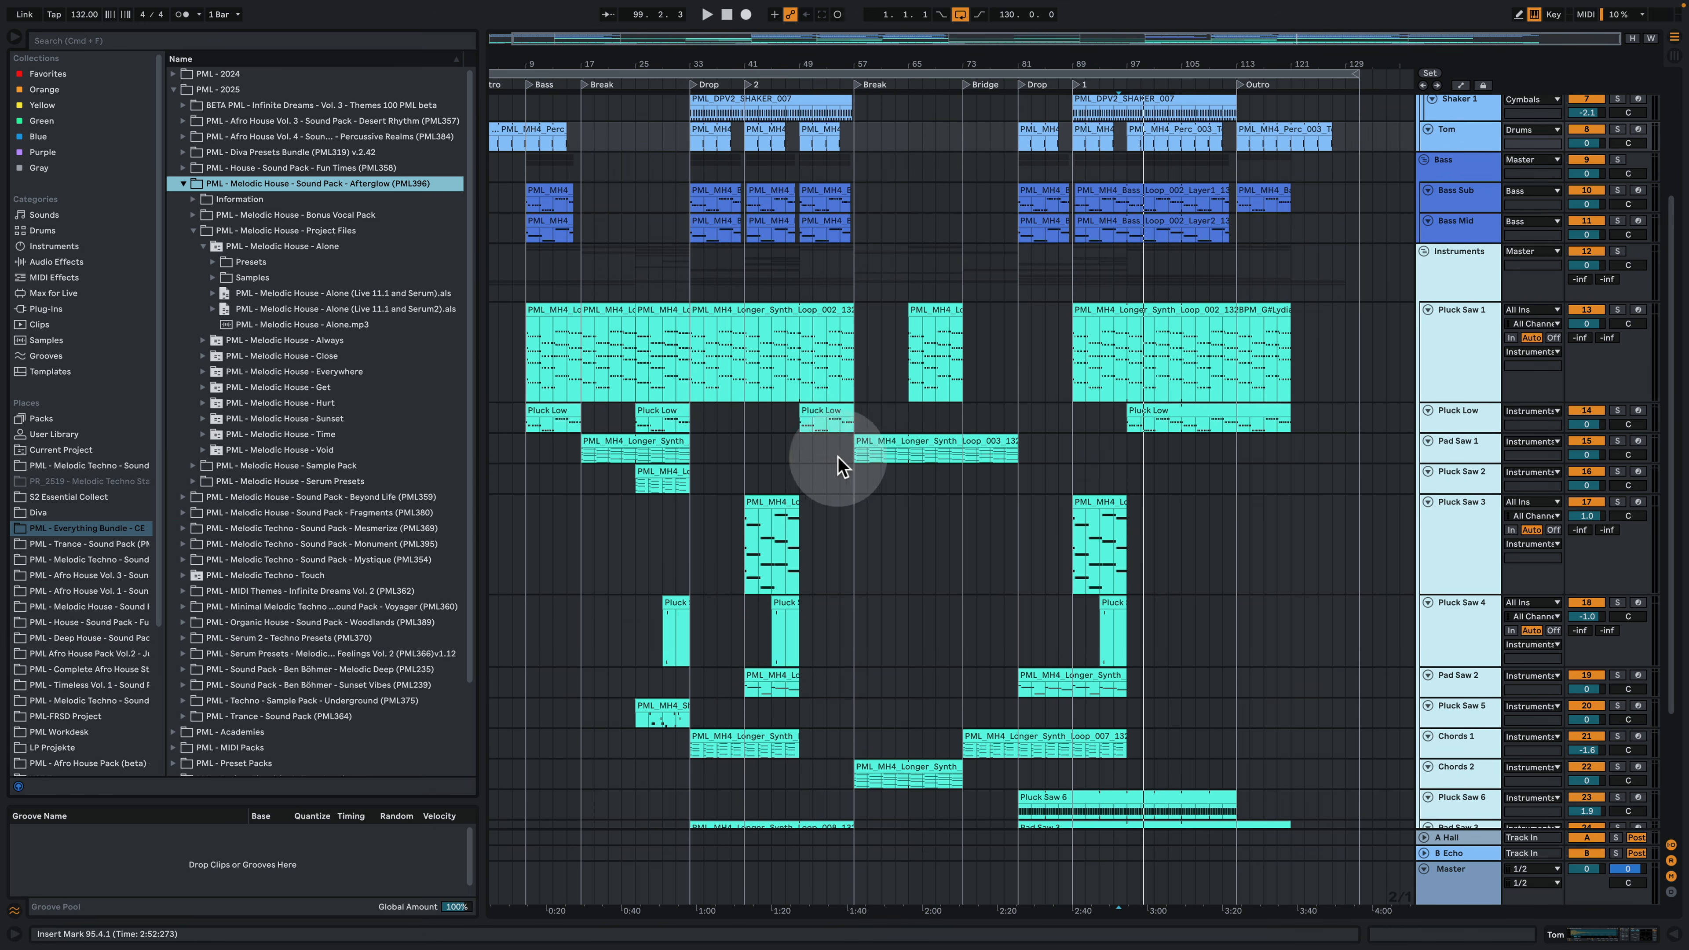
{"action": "scroll", "coordinate": [837, 460], "scroll_direction": "up", "scroll_amount": 2}
{"action": "left_click", "coordinate": [350, 387]}
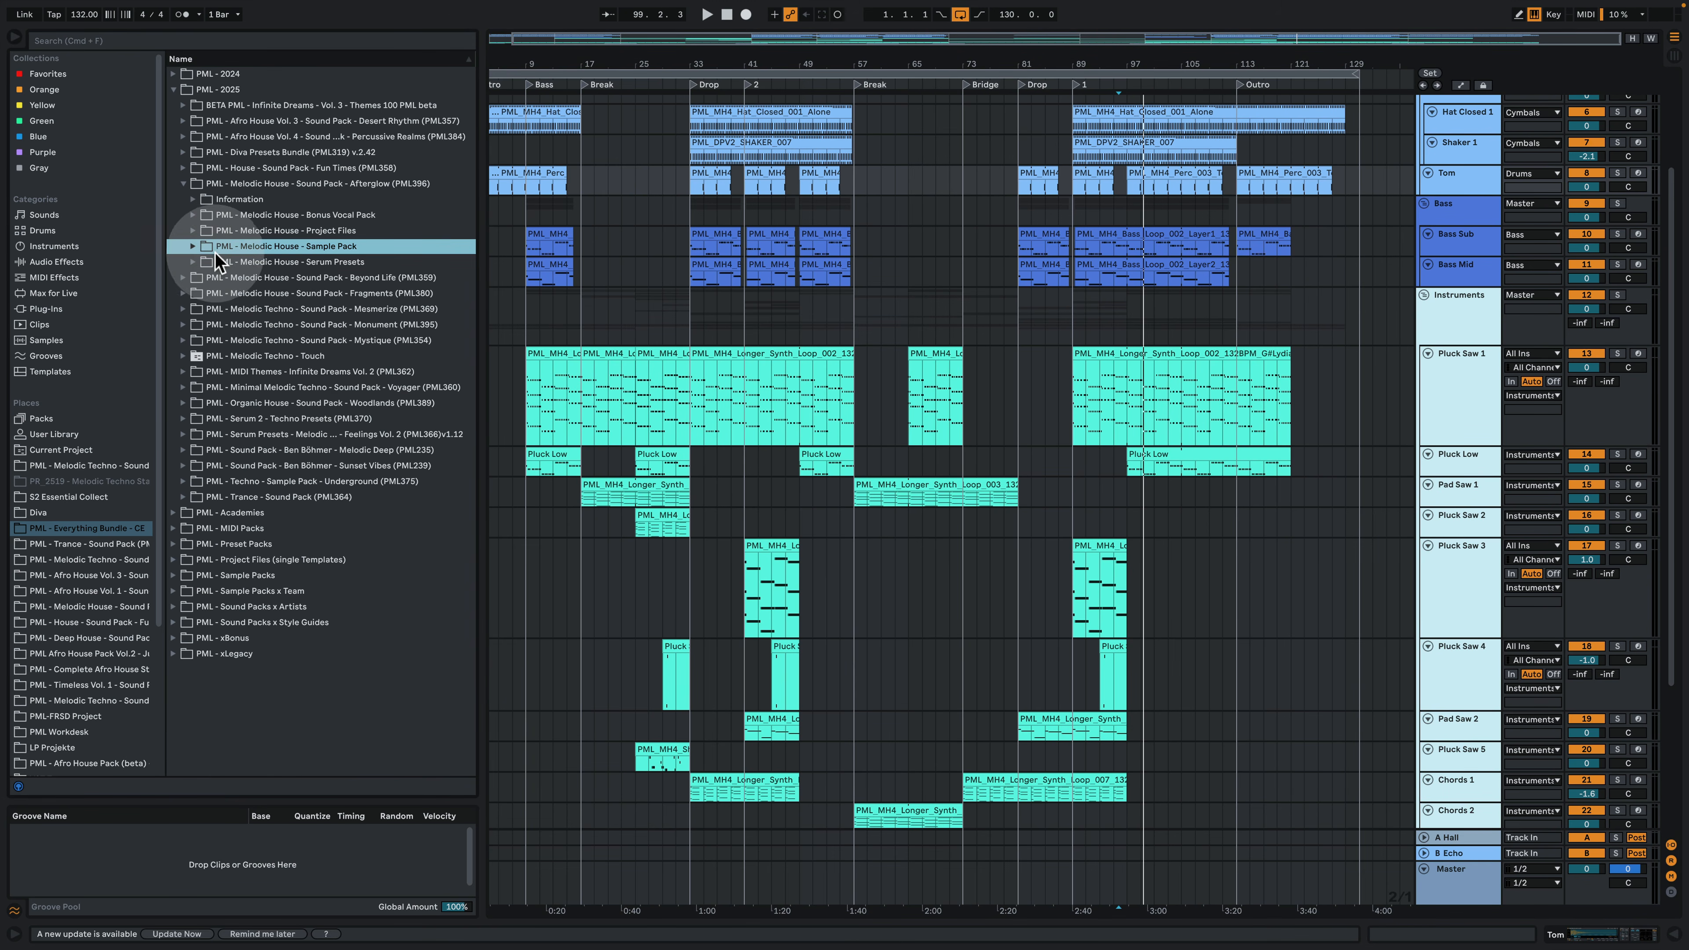
{"action": "left_click", "coordinate": [194, 246]}
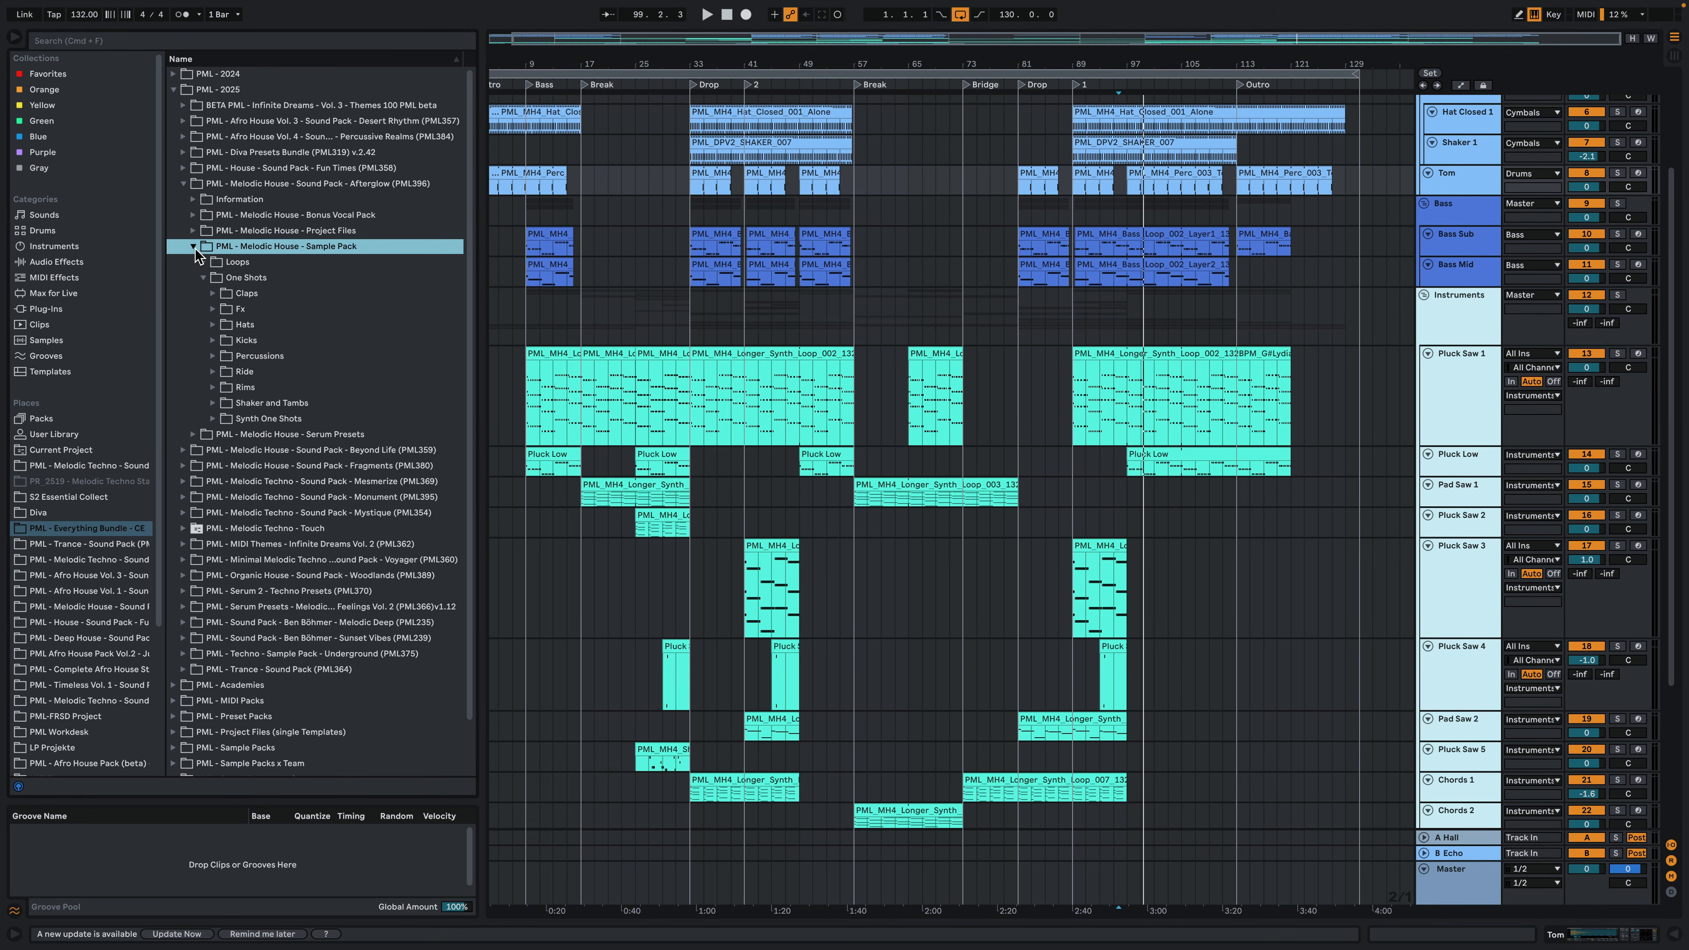
{"action": "left_click", "coordinate": [218, 356]}
{"action": "scroll", "coordinate": [281, 511], "scroll_direction": "down", "scroll_amount": 4}
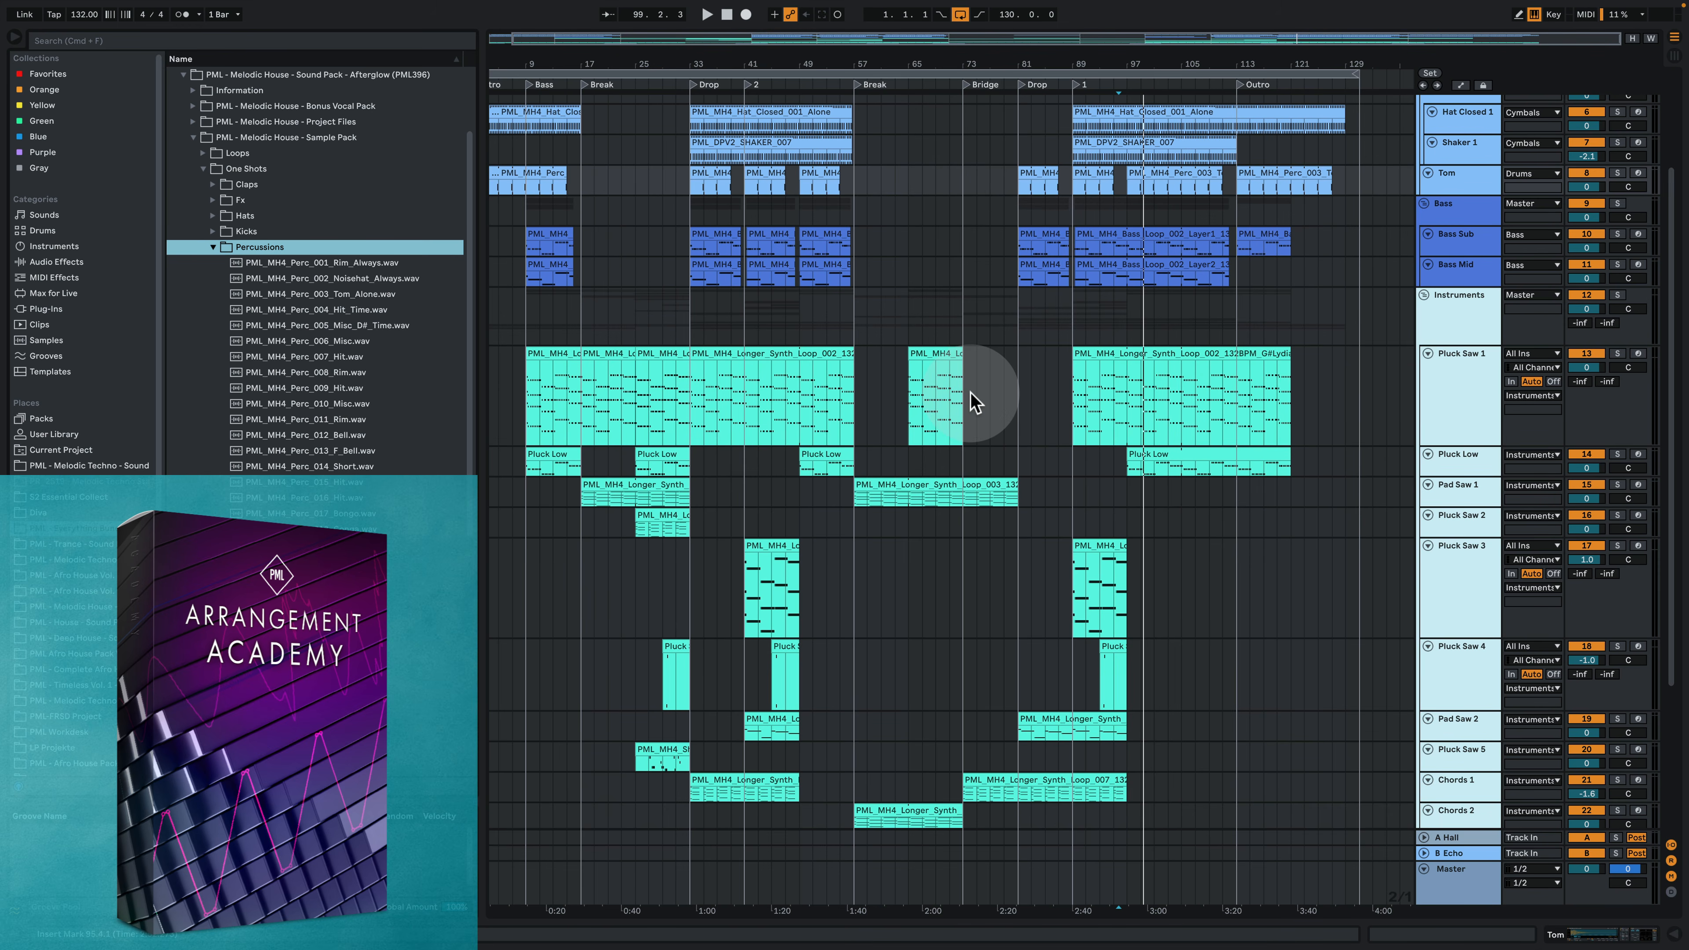
{"action": "left_click", "coordinate": [124, 527]}
{"action": "scroll", "coordinate": [332, 309], "scroll_direction": "up", "scroll_amount": 4}
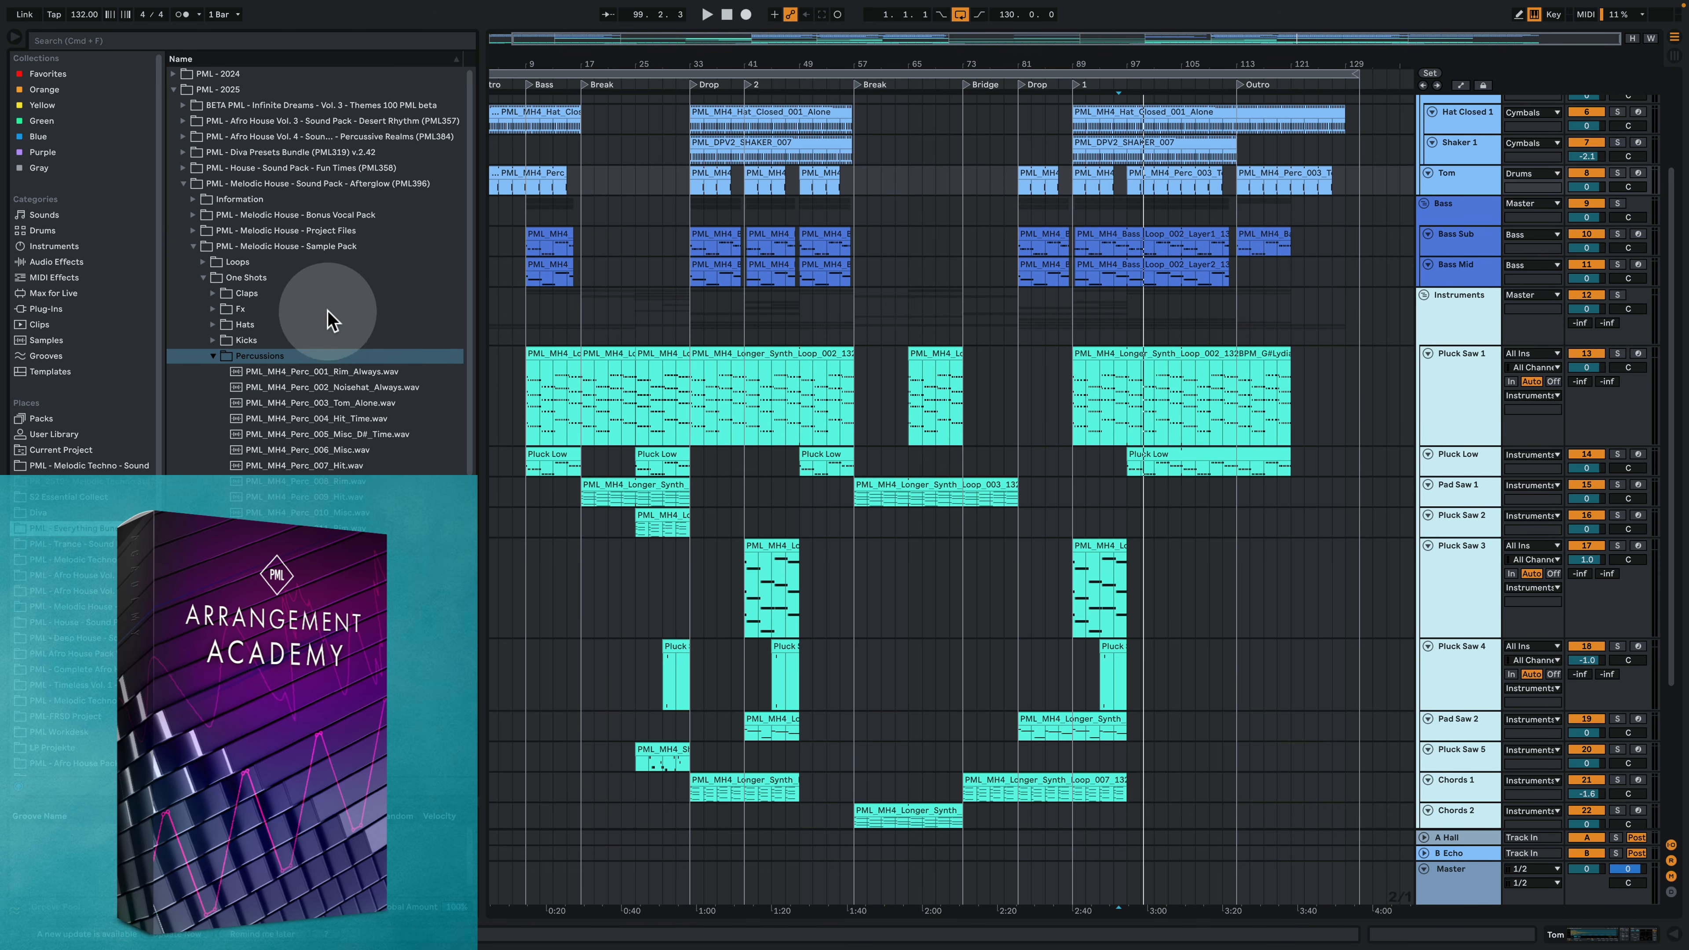
{"action": "left_click", "coordinate": [261, 360]}
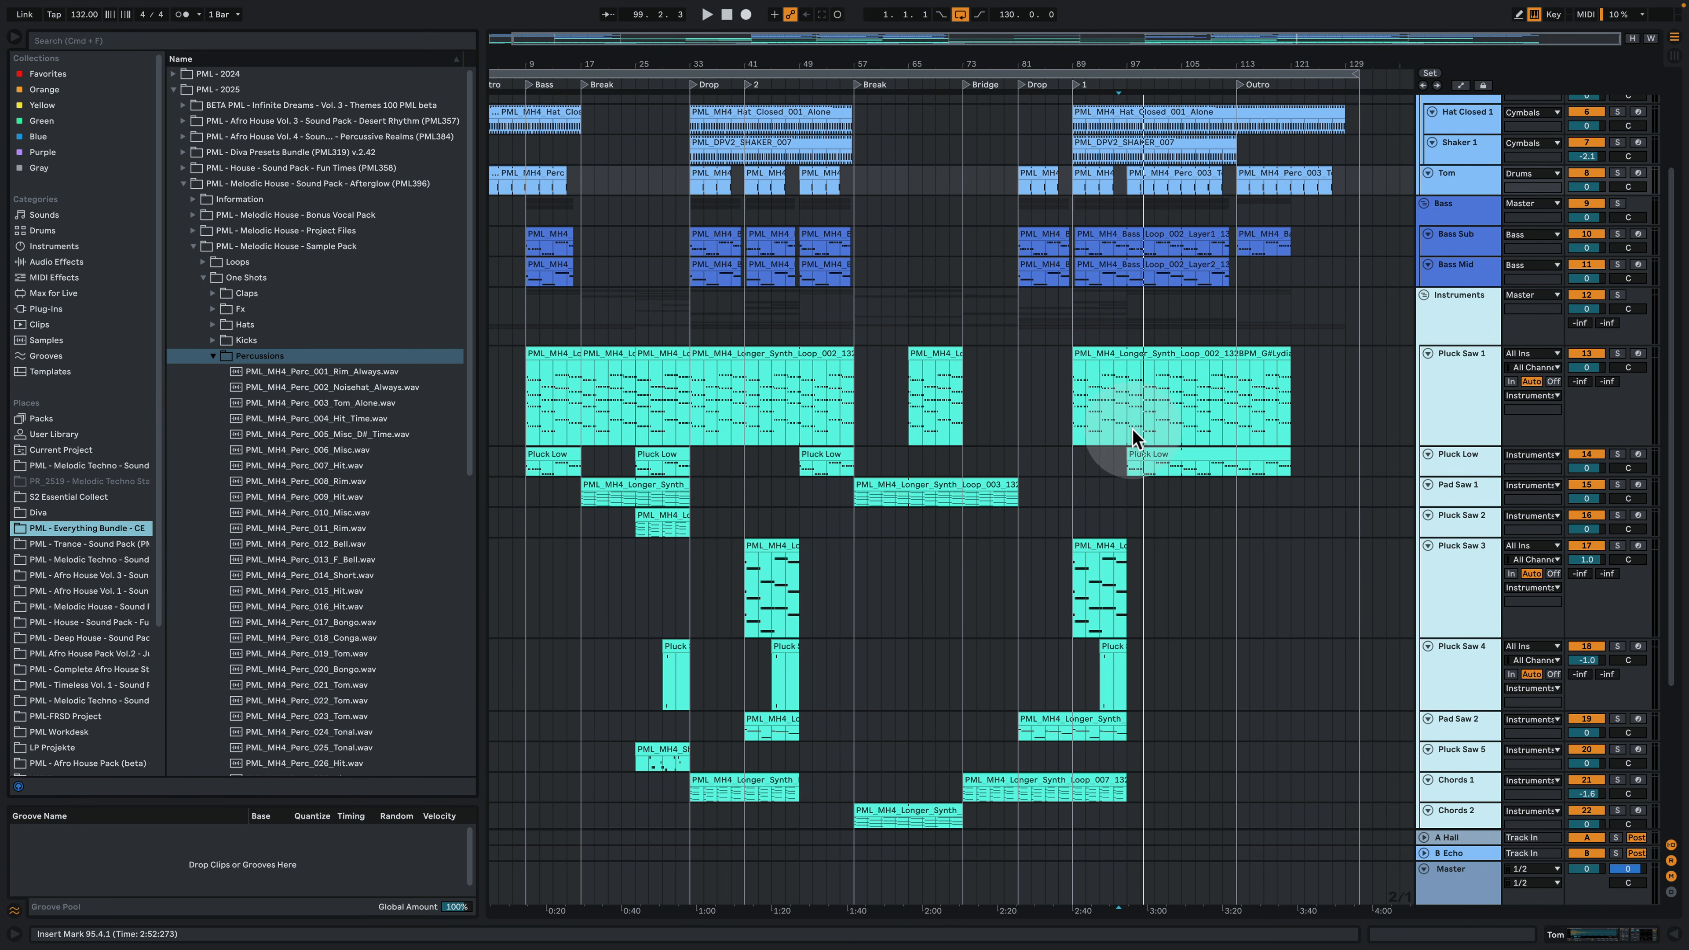
Step: Start playback at bar 9 and collapse the Pluck Saw 1, Pluck Saw 3 and Pluck Saw 4 tracks
{"action": "left_click_drag", "start_coordinate": [929, 61], "coordinate": [939, 55]}
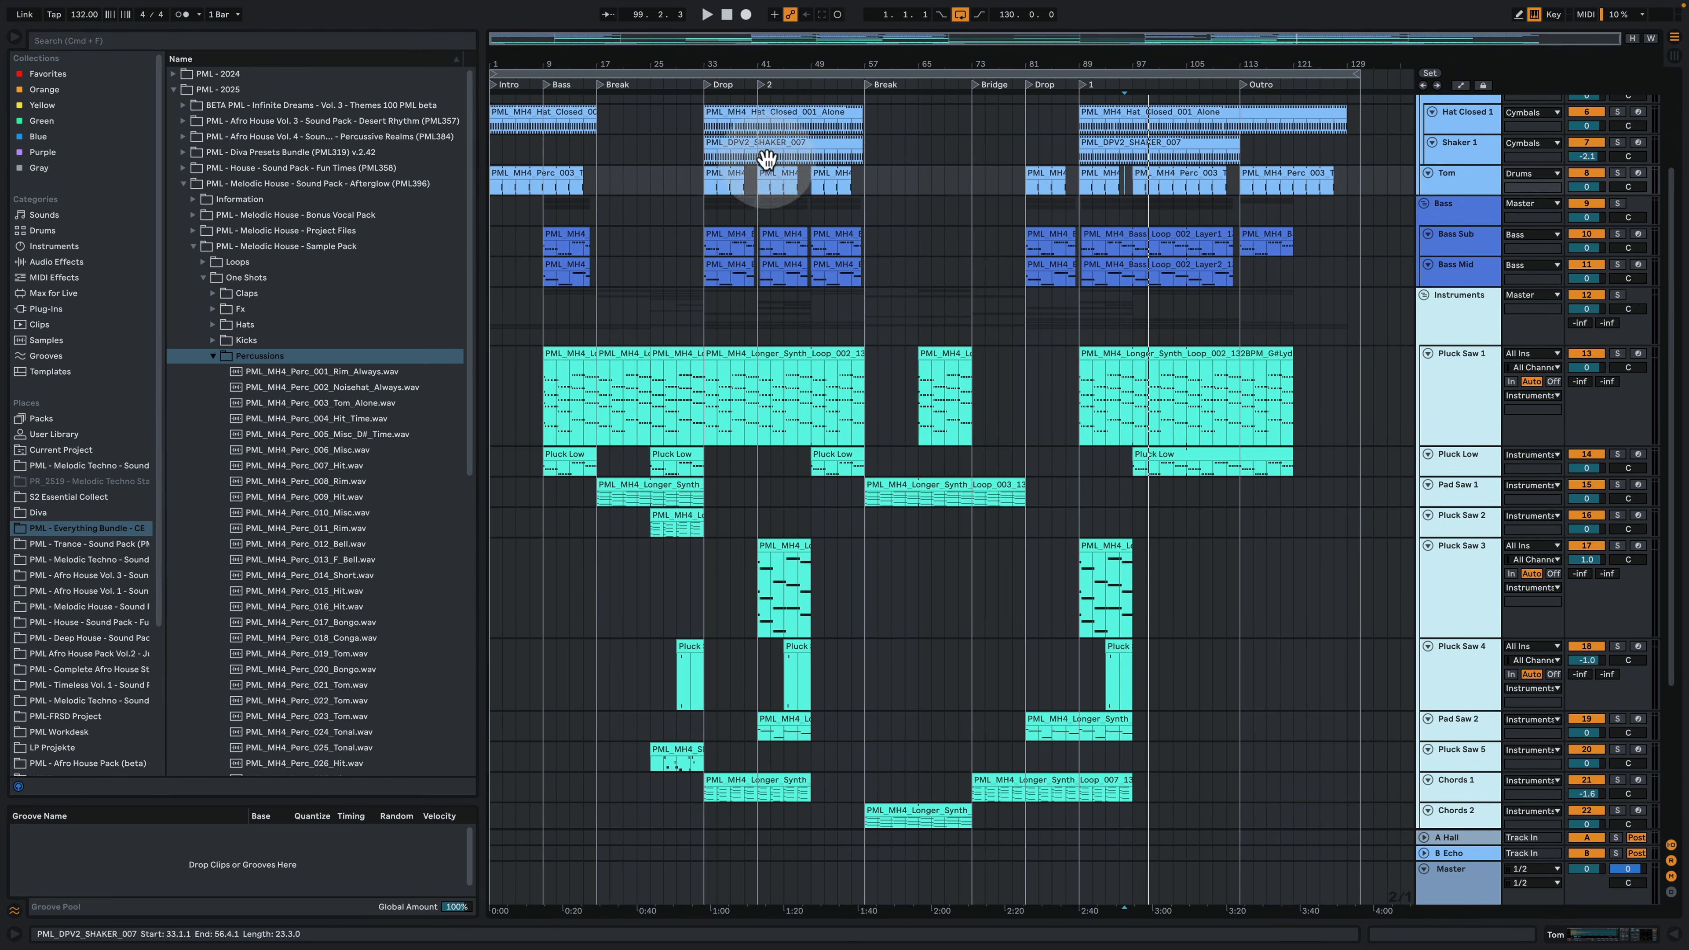
{"action": "left_click", "coordinate": [545, 212]}
{"action": "key", "text": "space"}
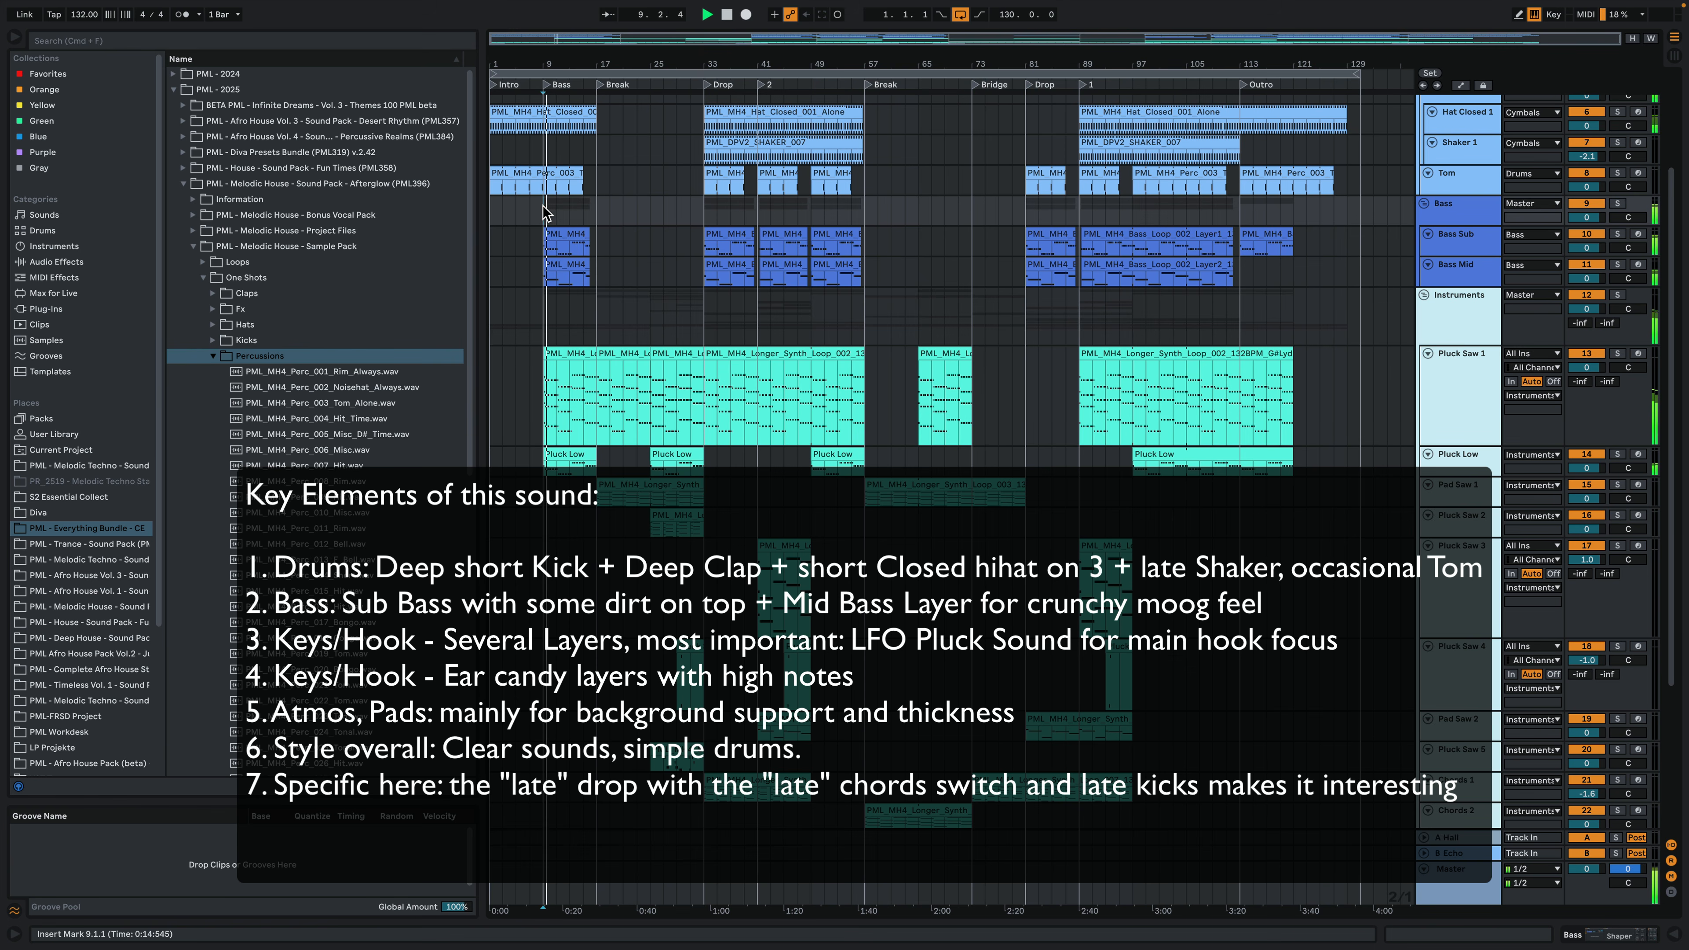
{"action": "left_click", "coordinate": [1429, 354]}
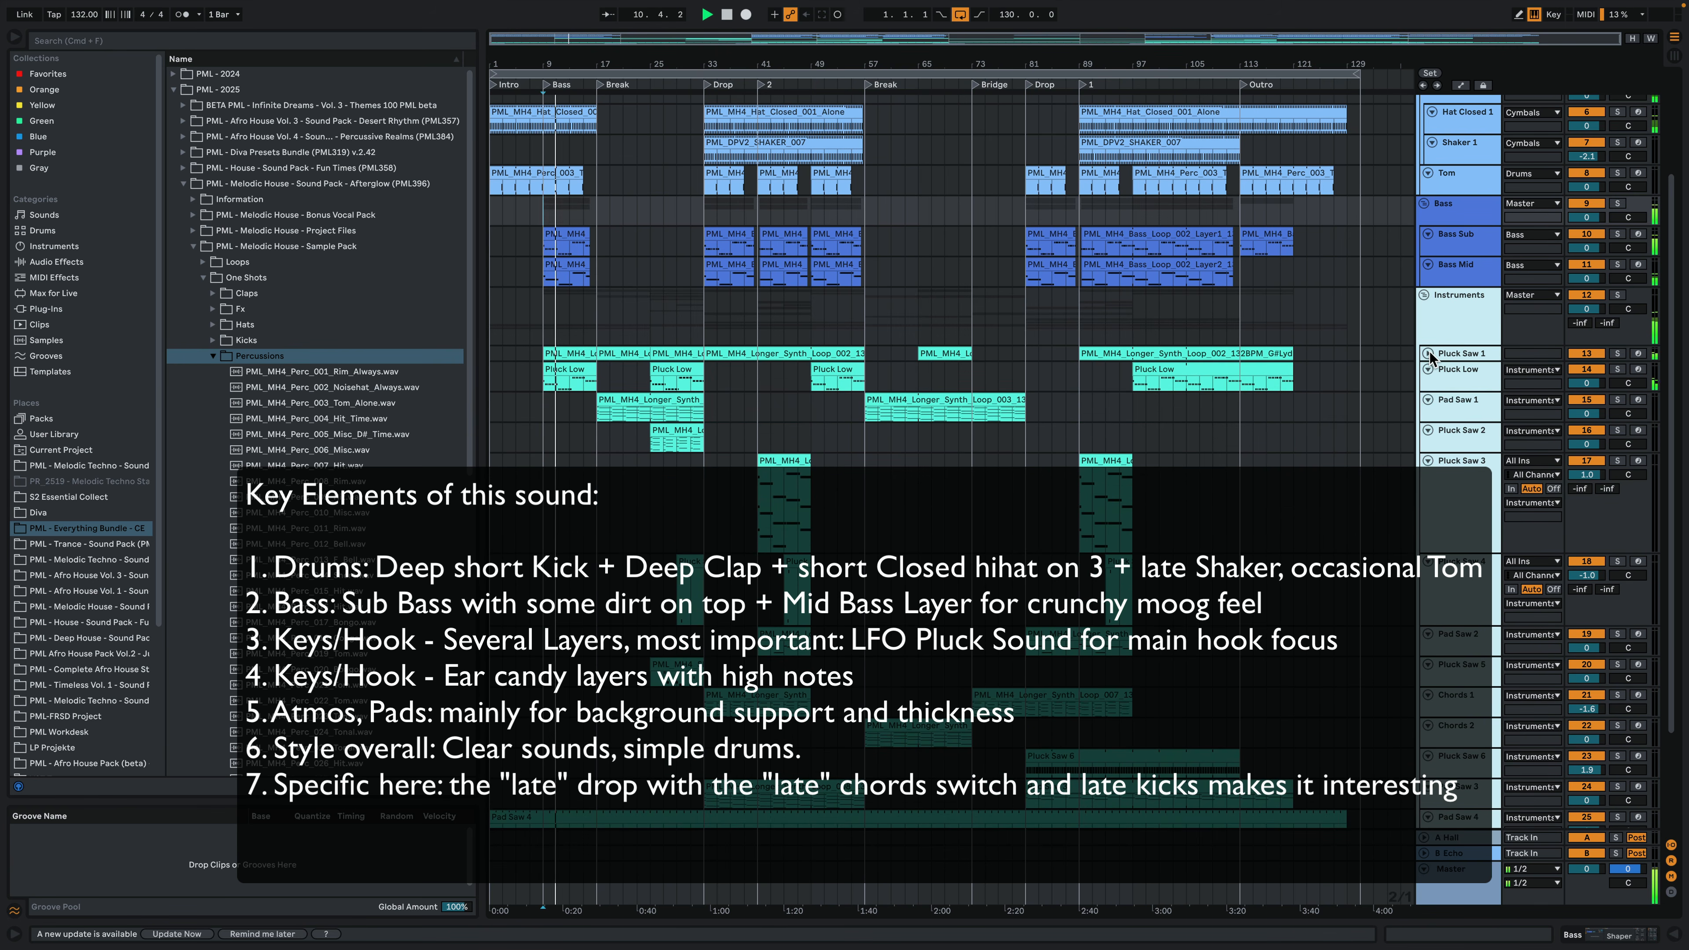
{"action": "left_click", "coordinate": [1428, 461]}
{"action": "left_click", "coordinate": [1429, 475]}
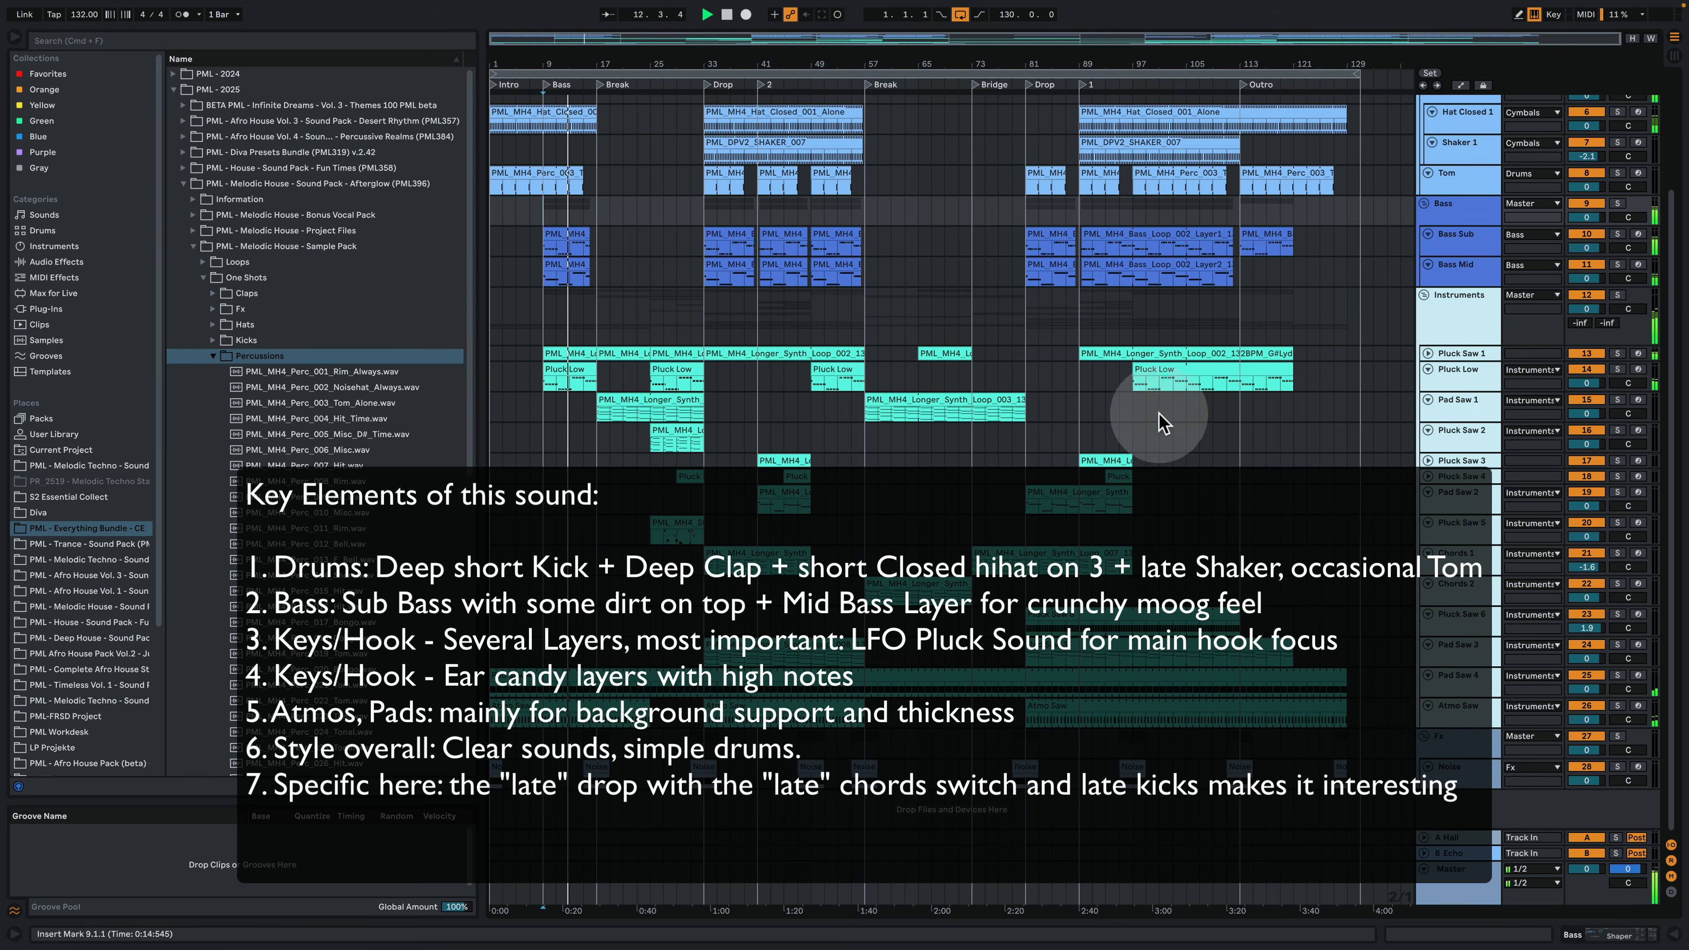
Step: Collapse the Sample Pack folder, expand Project Files and select the Alone set for Live 11.1 and Serum2
{"action": "left_click", "coordinate": [193, 247]}
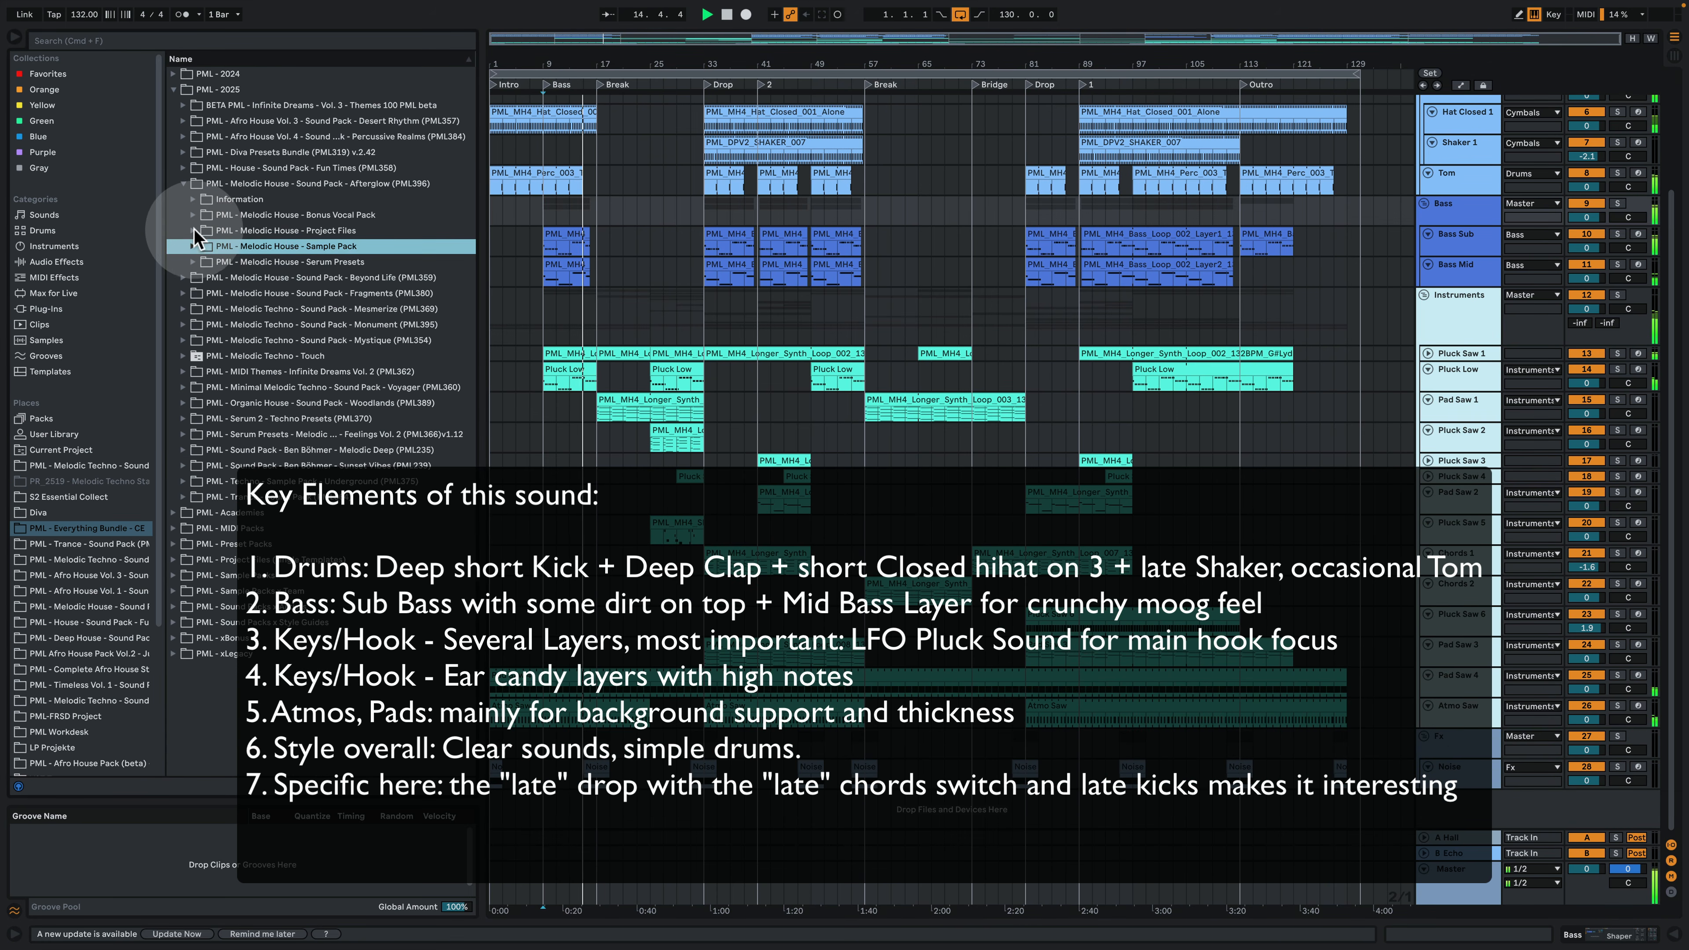
{"action": "left_click", "coordinate": [192, 231]}
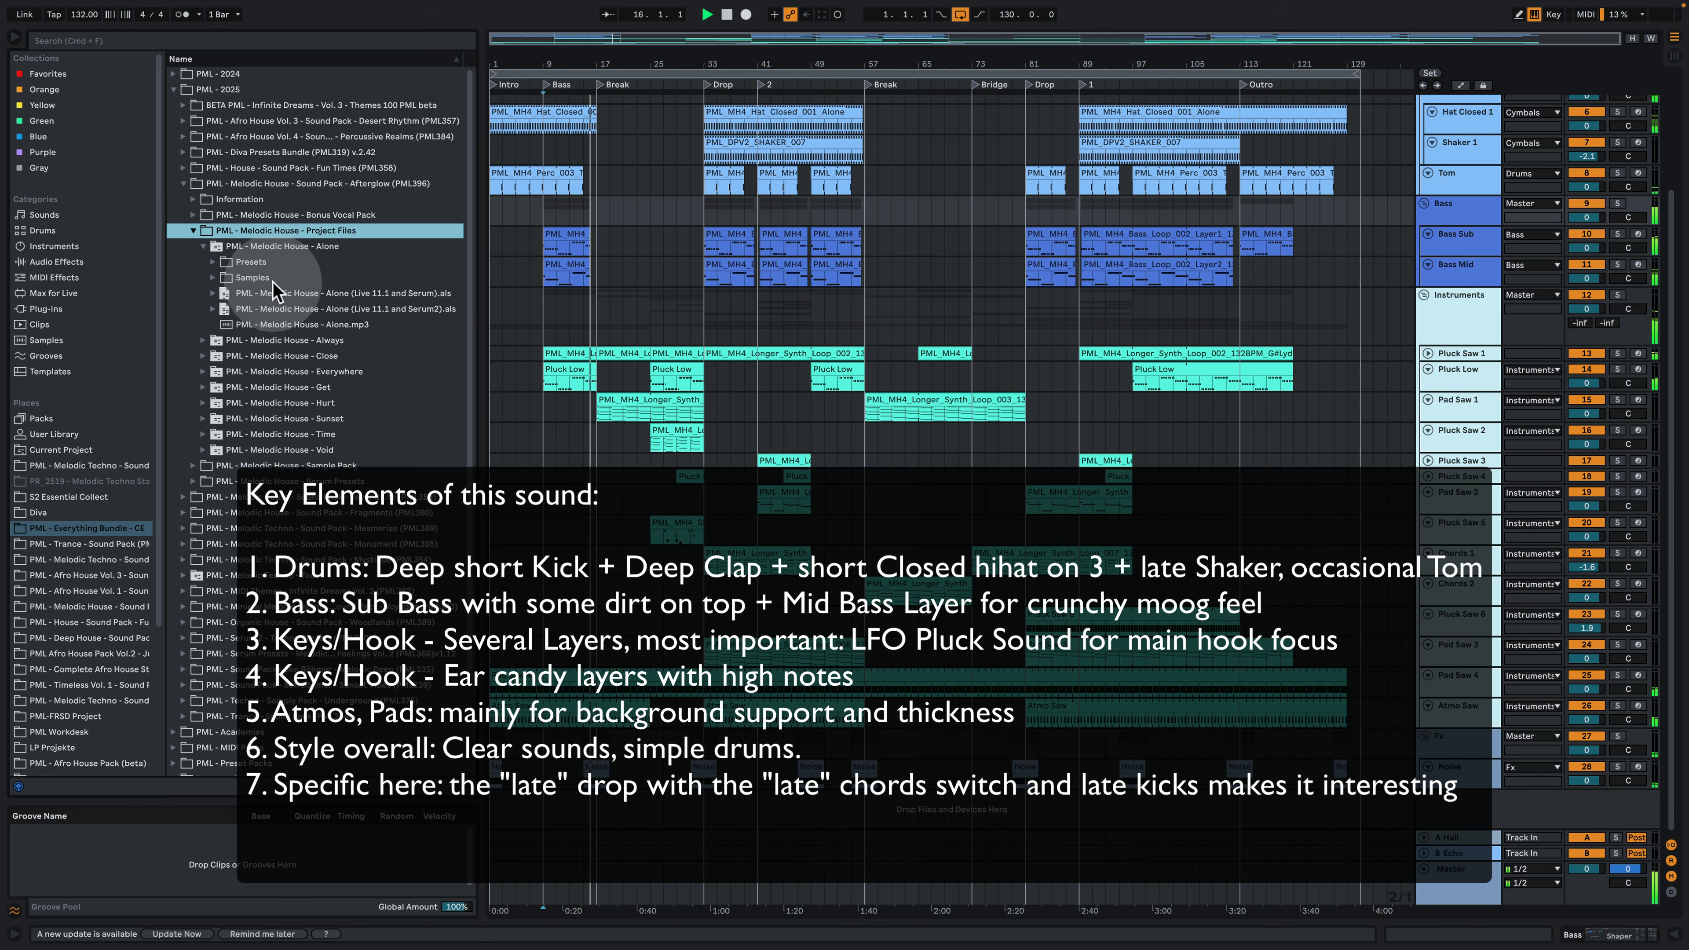
{"action": "left_click", "coordinate": [253, 247]}
{"action": "left_click", "coordinate": [389, 308]}
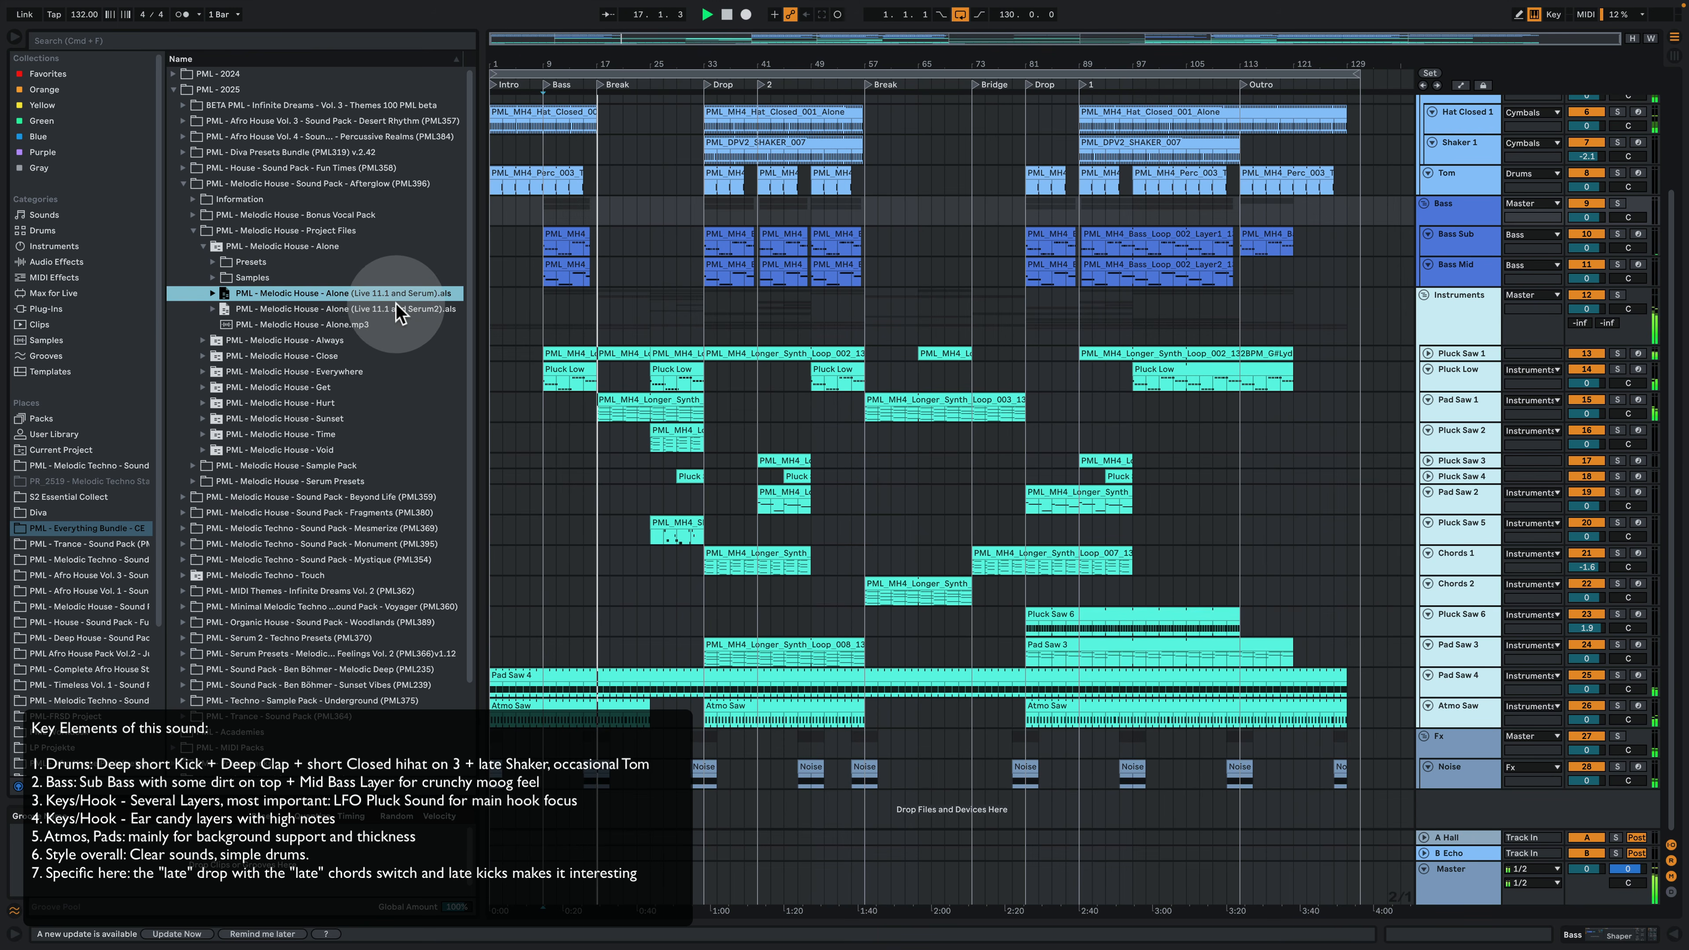
Step: Expand the Pluck Saw 1 track and open its clip at bar 17, magnifying the piano roll to examine the chord notes
{"action": "left_click", "coordinate": [1452, 400]}
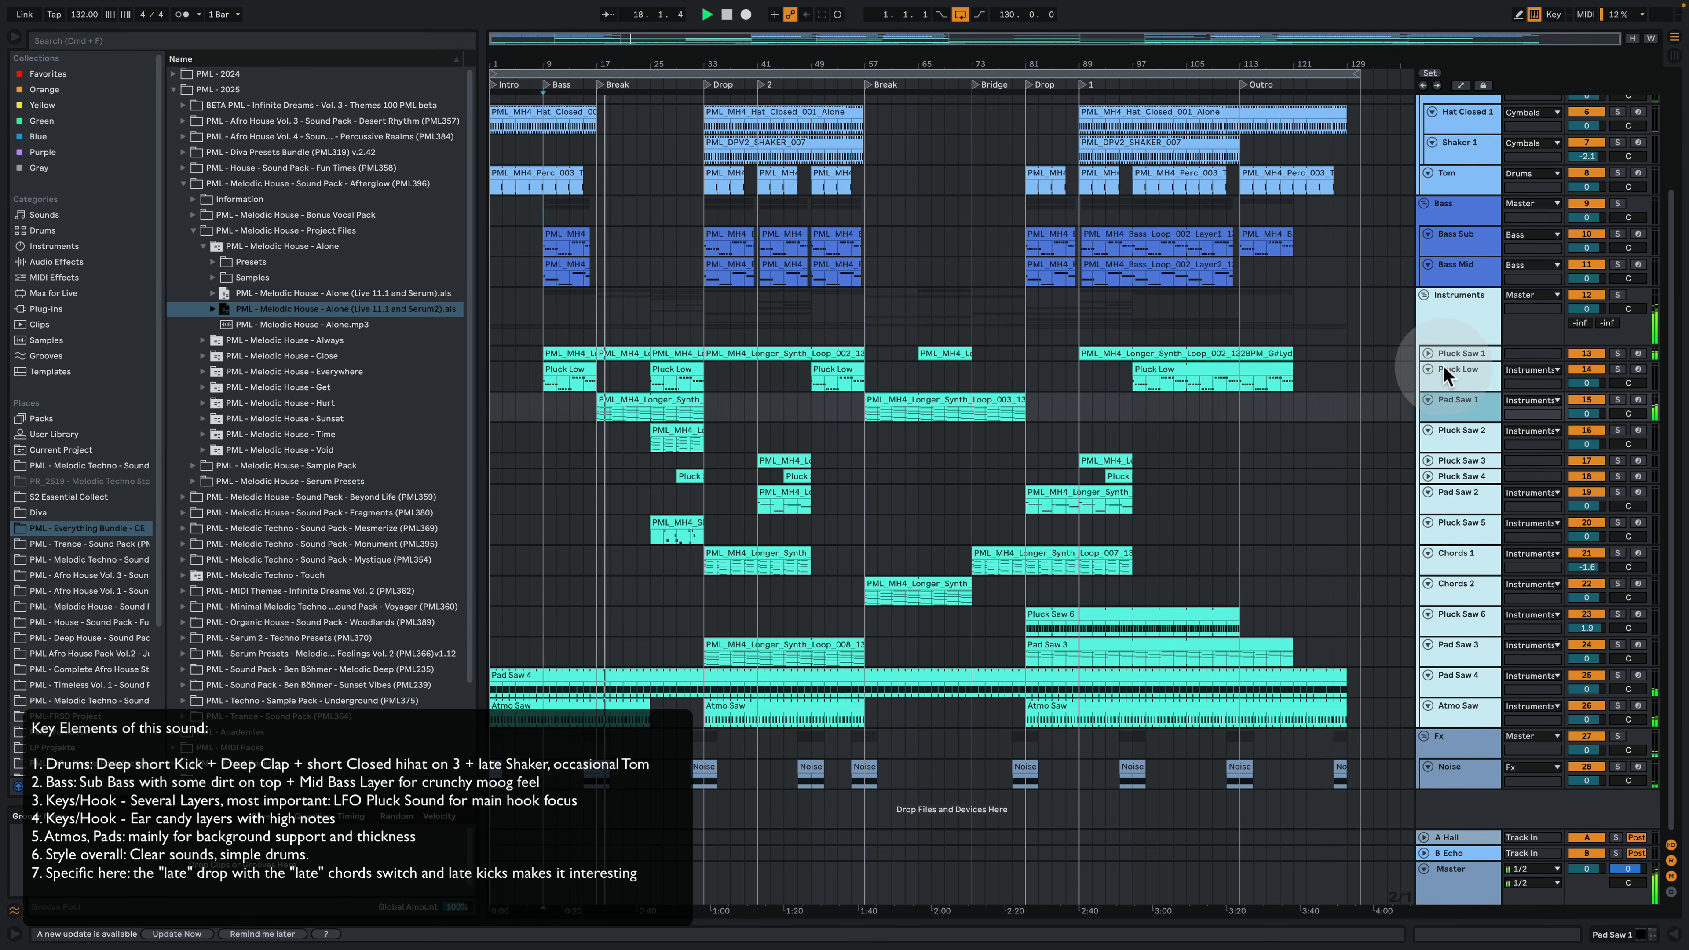
{"action": "left_click", "coordinate": [1429, 352]}
{"action": "double_click", "coordinate": [1483, 355]}
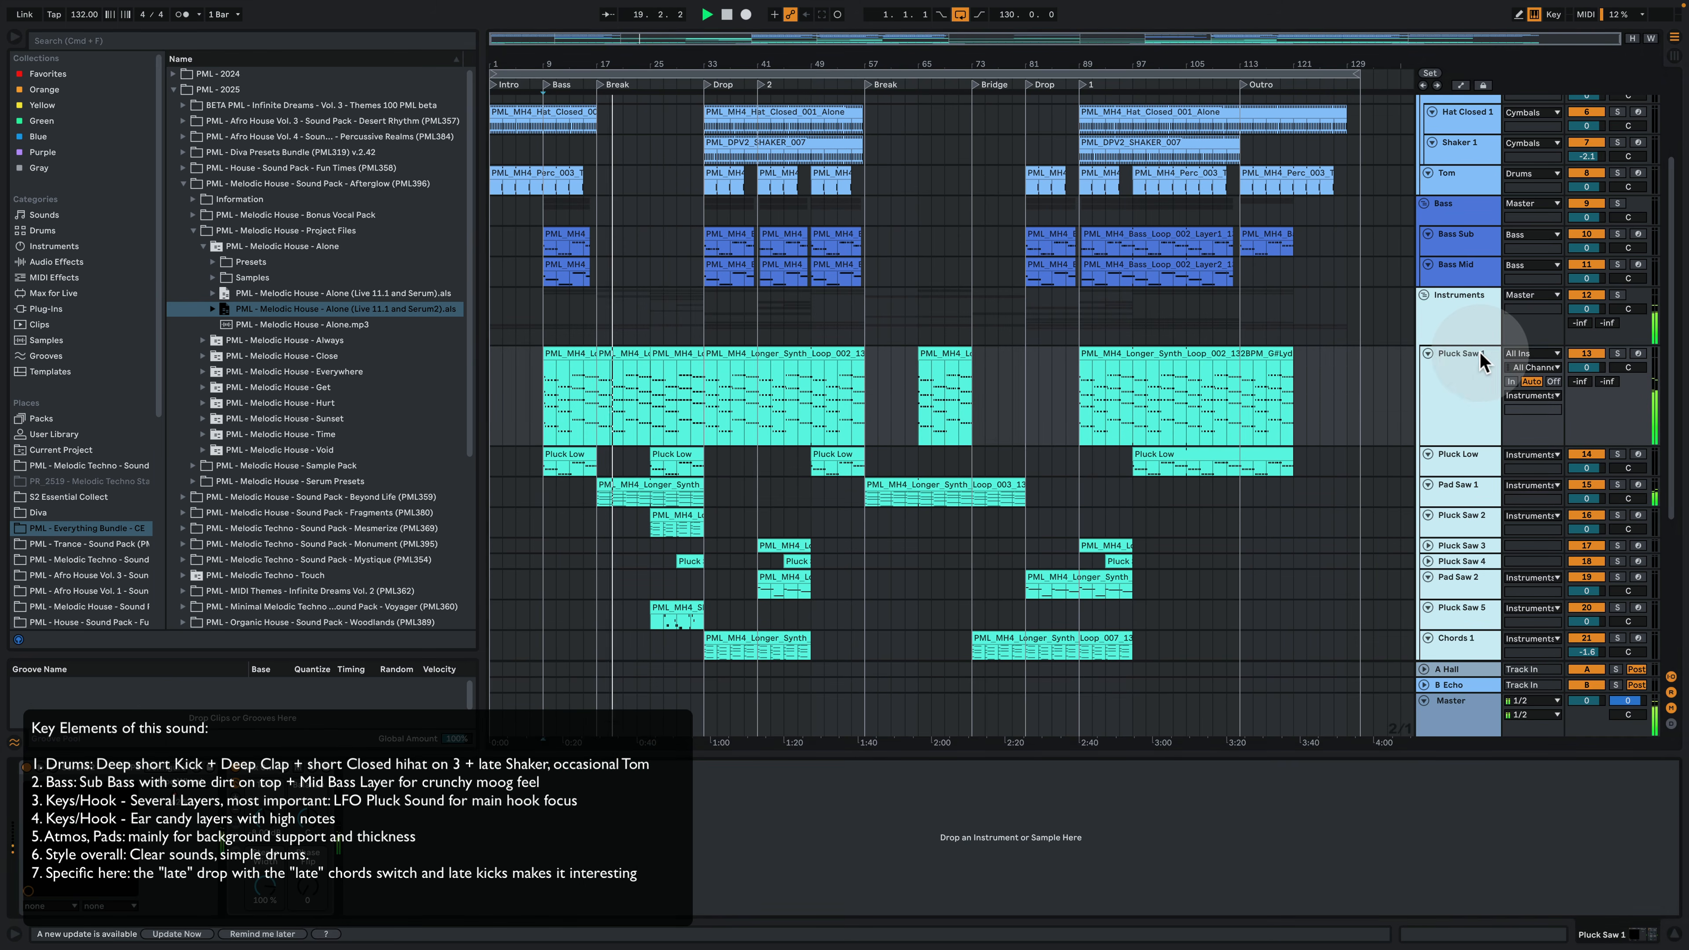
{"action": "double_click", "coordinate": [619, 358]}
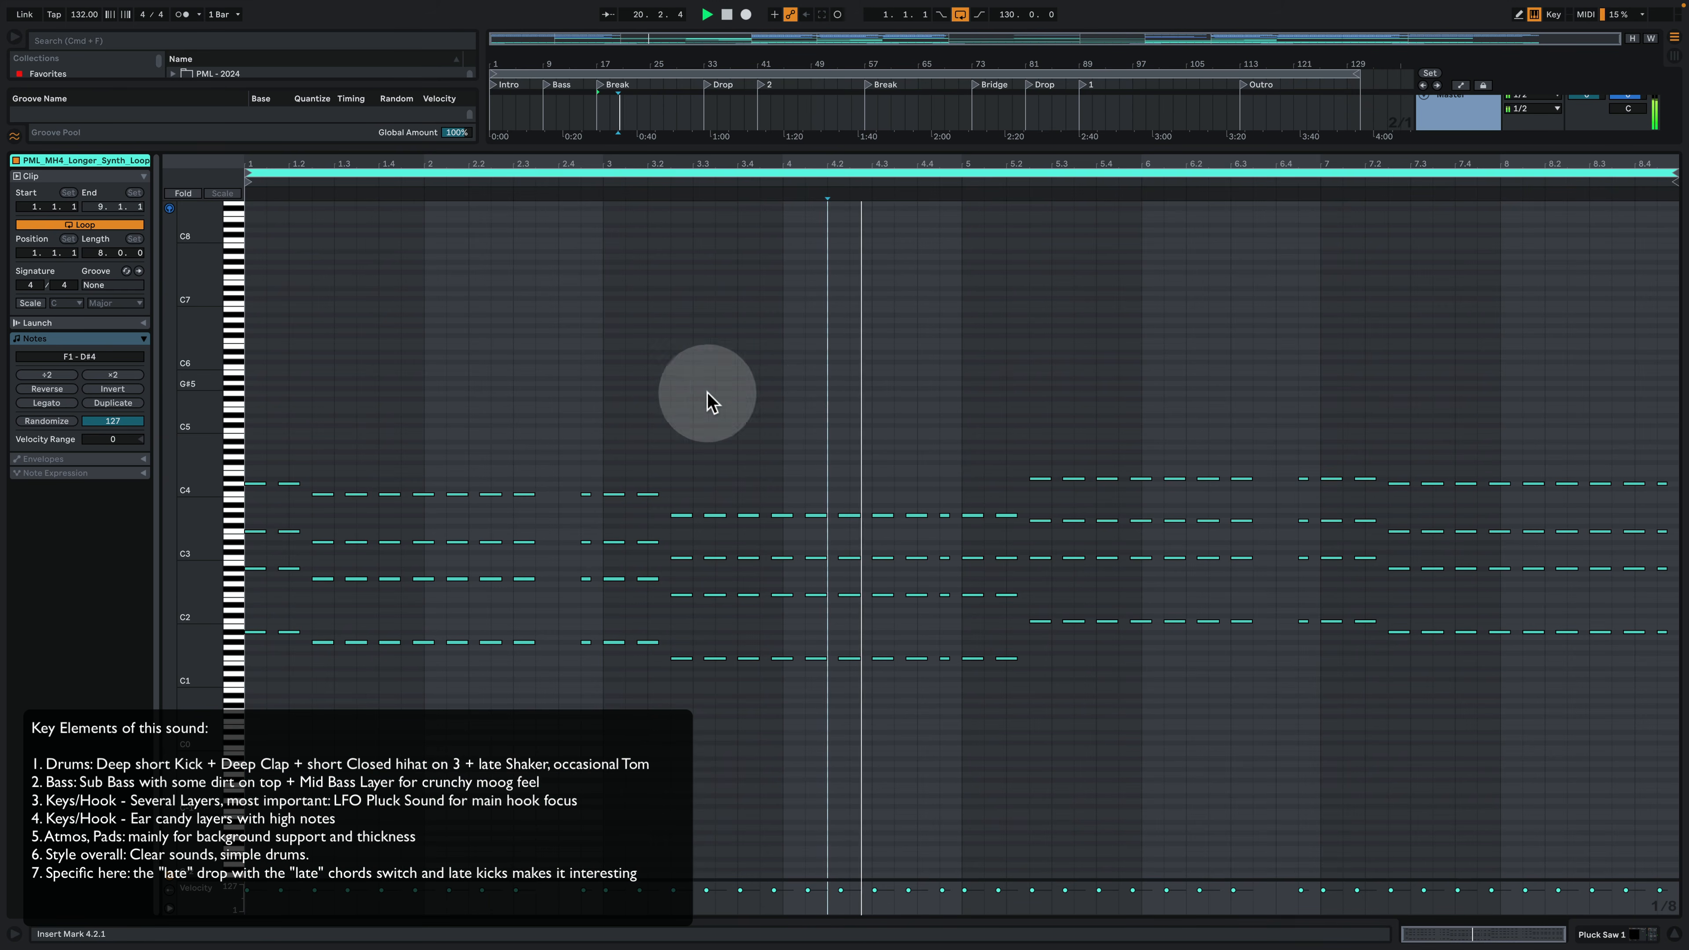
{"action": "left_click_drag", "start_coordinate": [237, 536], "coordinate": [601, 619]}
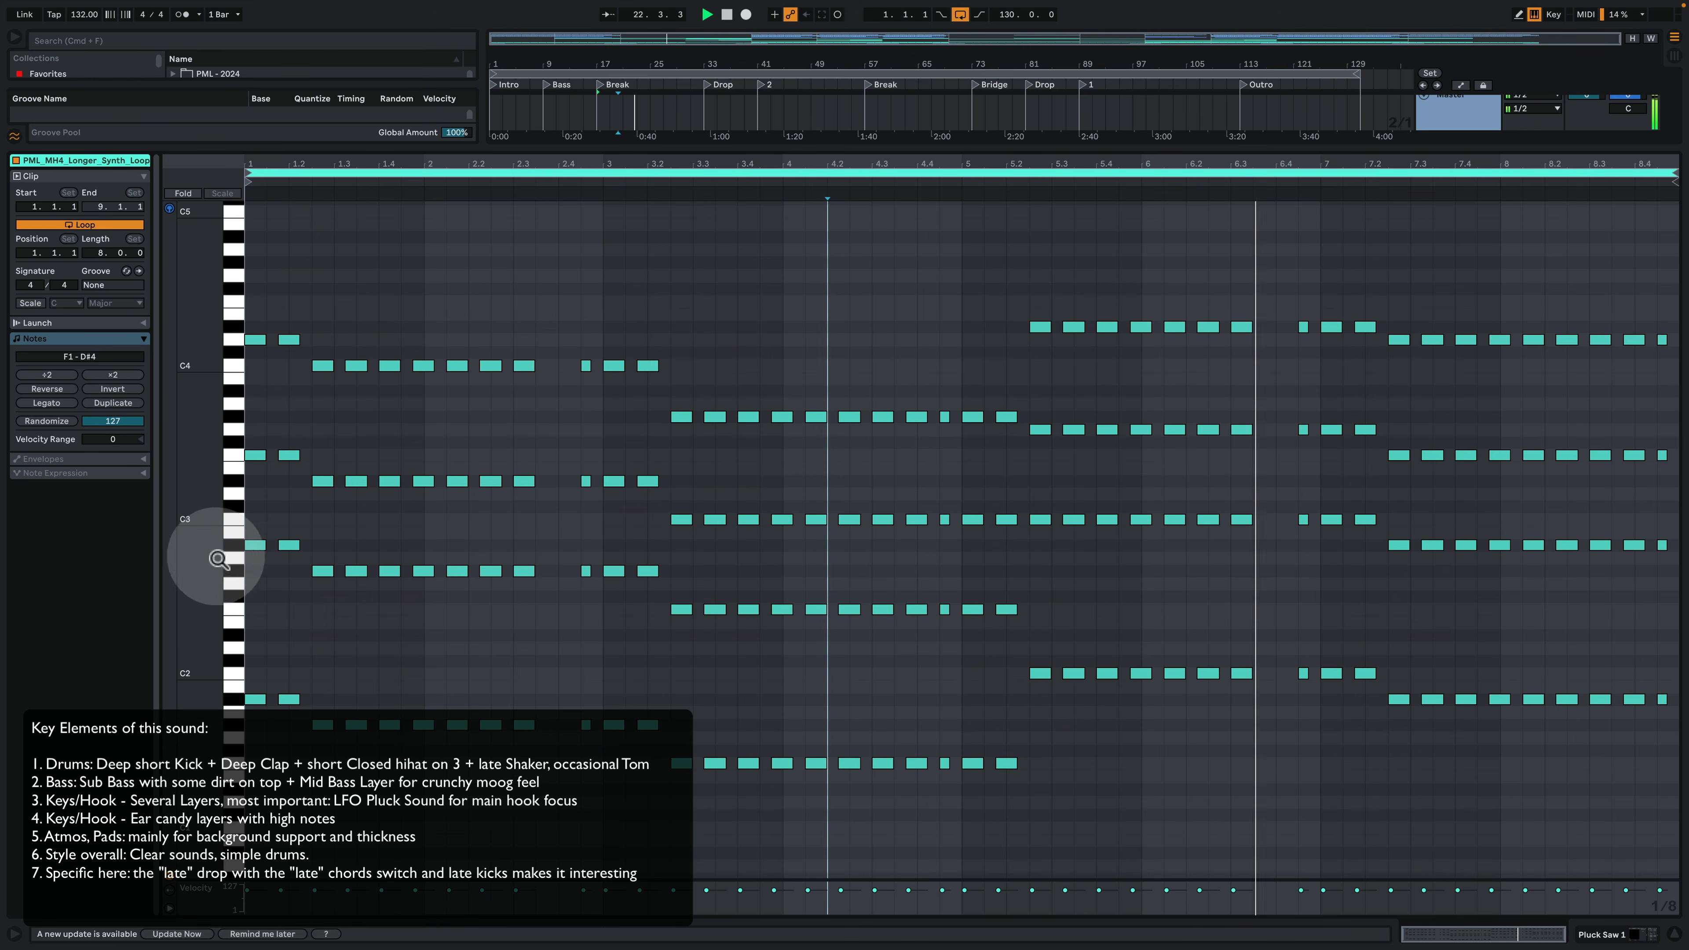
{"action": "left_click_drag", "start_coordinate": [200, 546], "coordinate": [226, 523]}
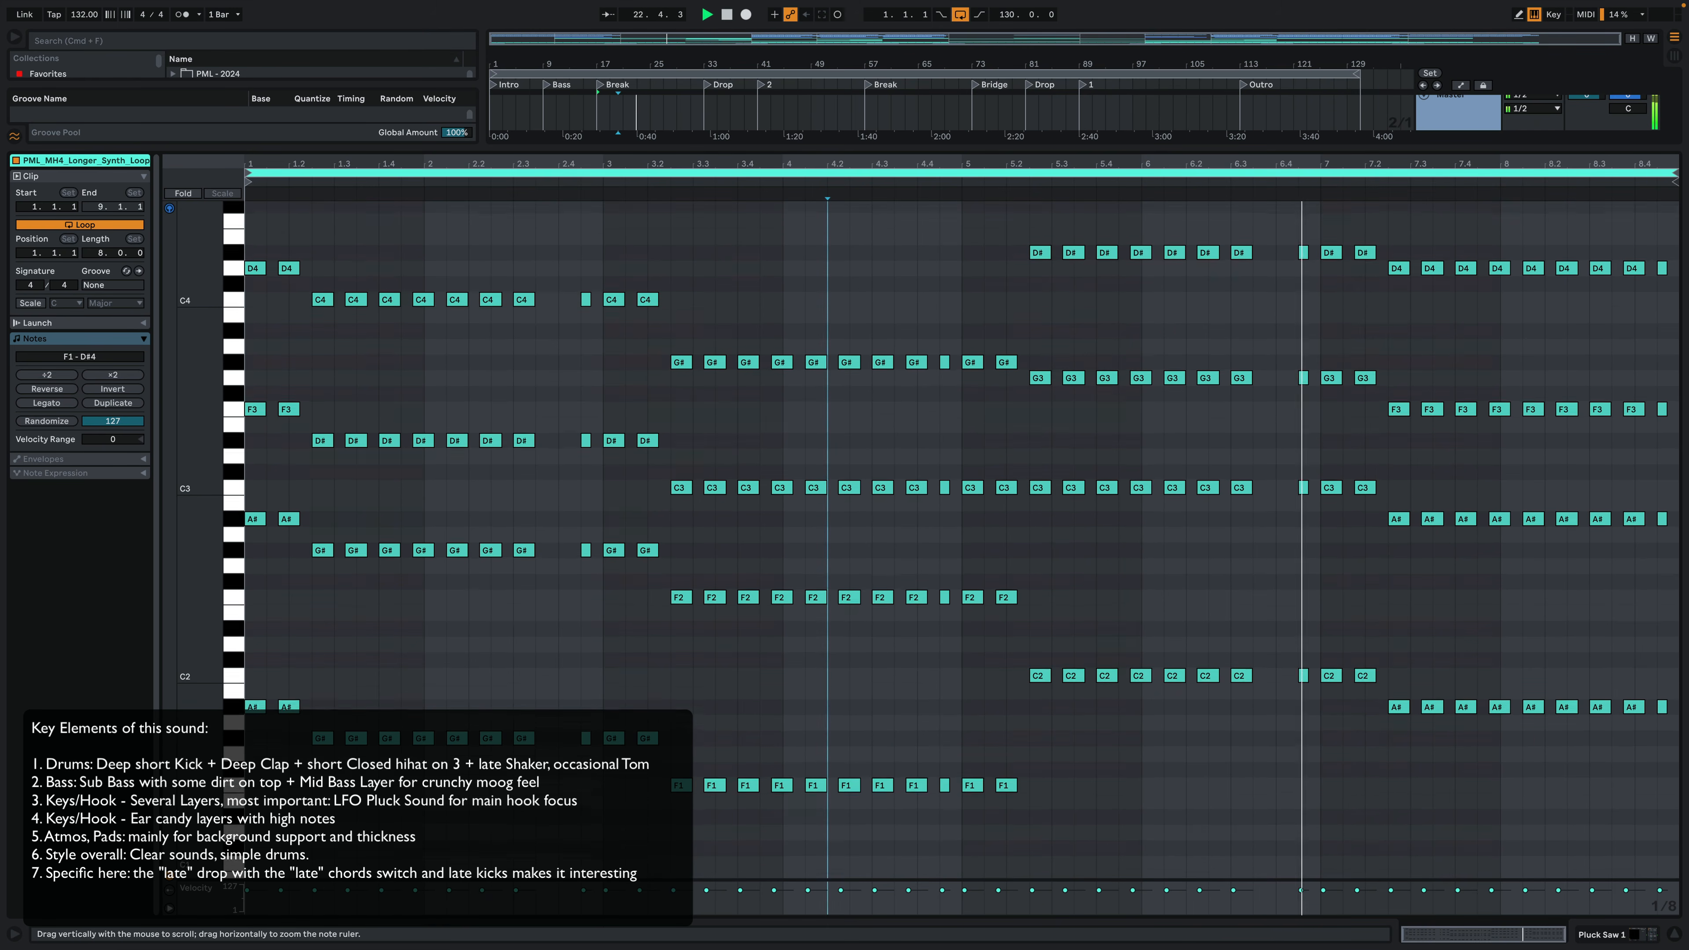
Step: Open the Serum 2 synth on Pluck Saw 1 to inspect its patch, and close the plug-in window again
{"action": "left_click", "coordinate": [1589, 933]}
{"action": "left_click", "coordinate": [53, 768]}
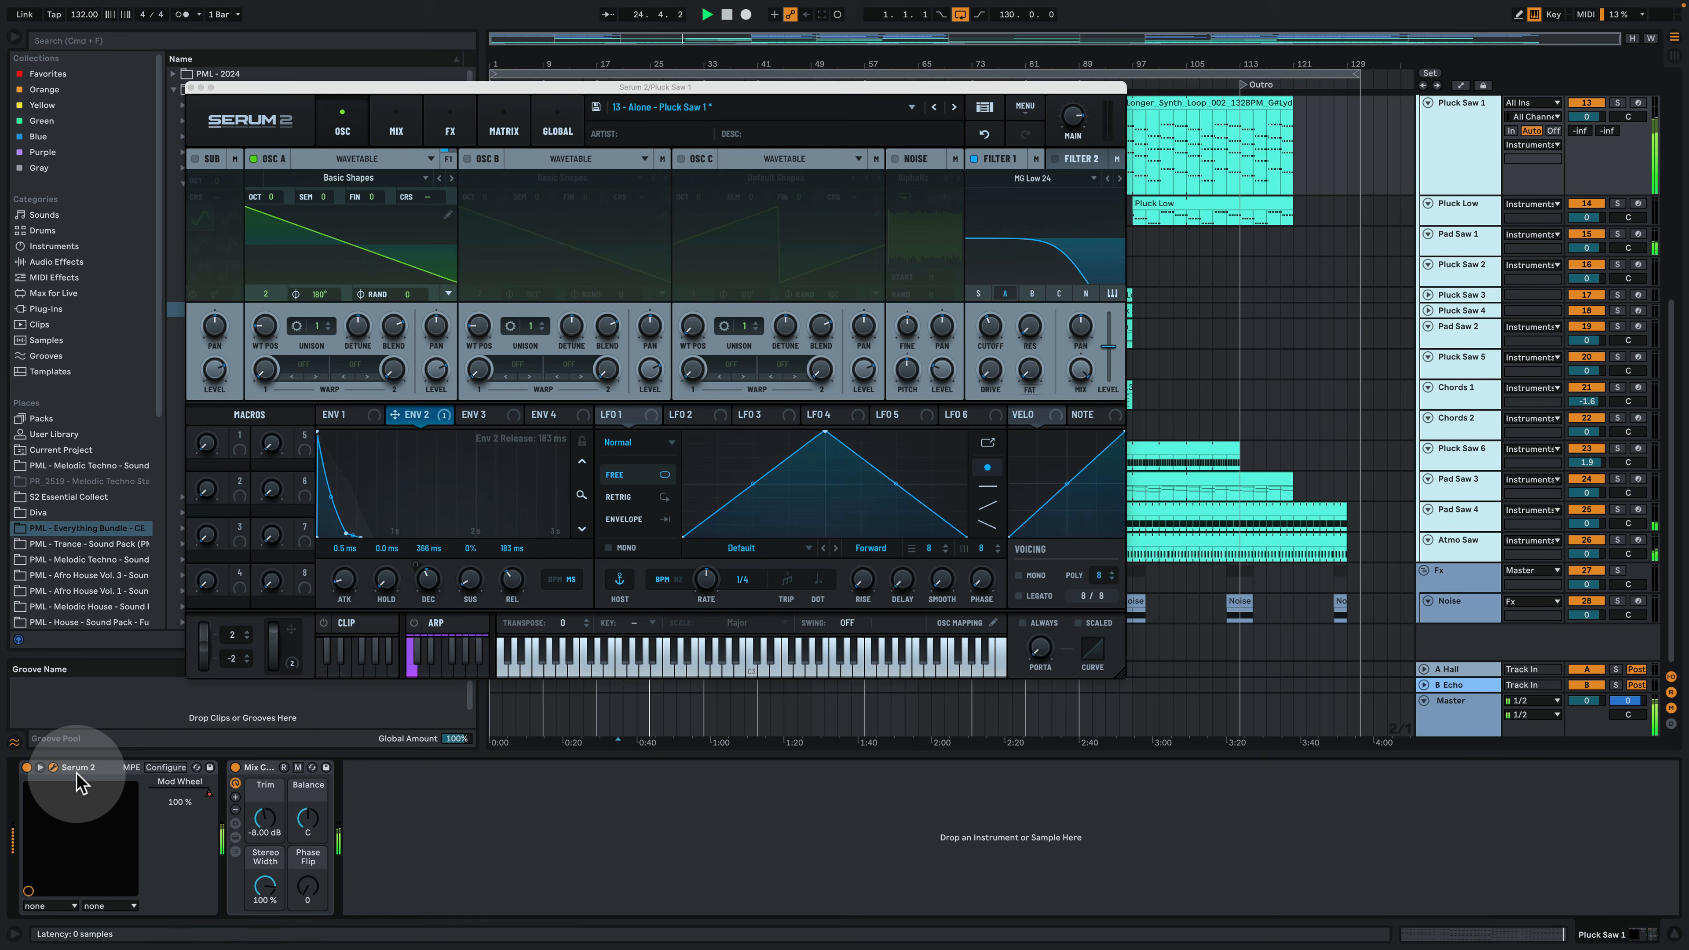
{"action": "left_click", "coordinate": [191, 87]}
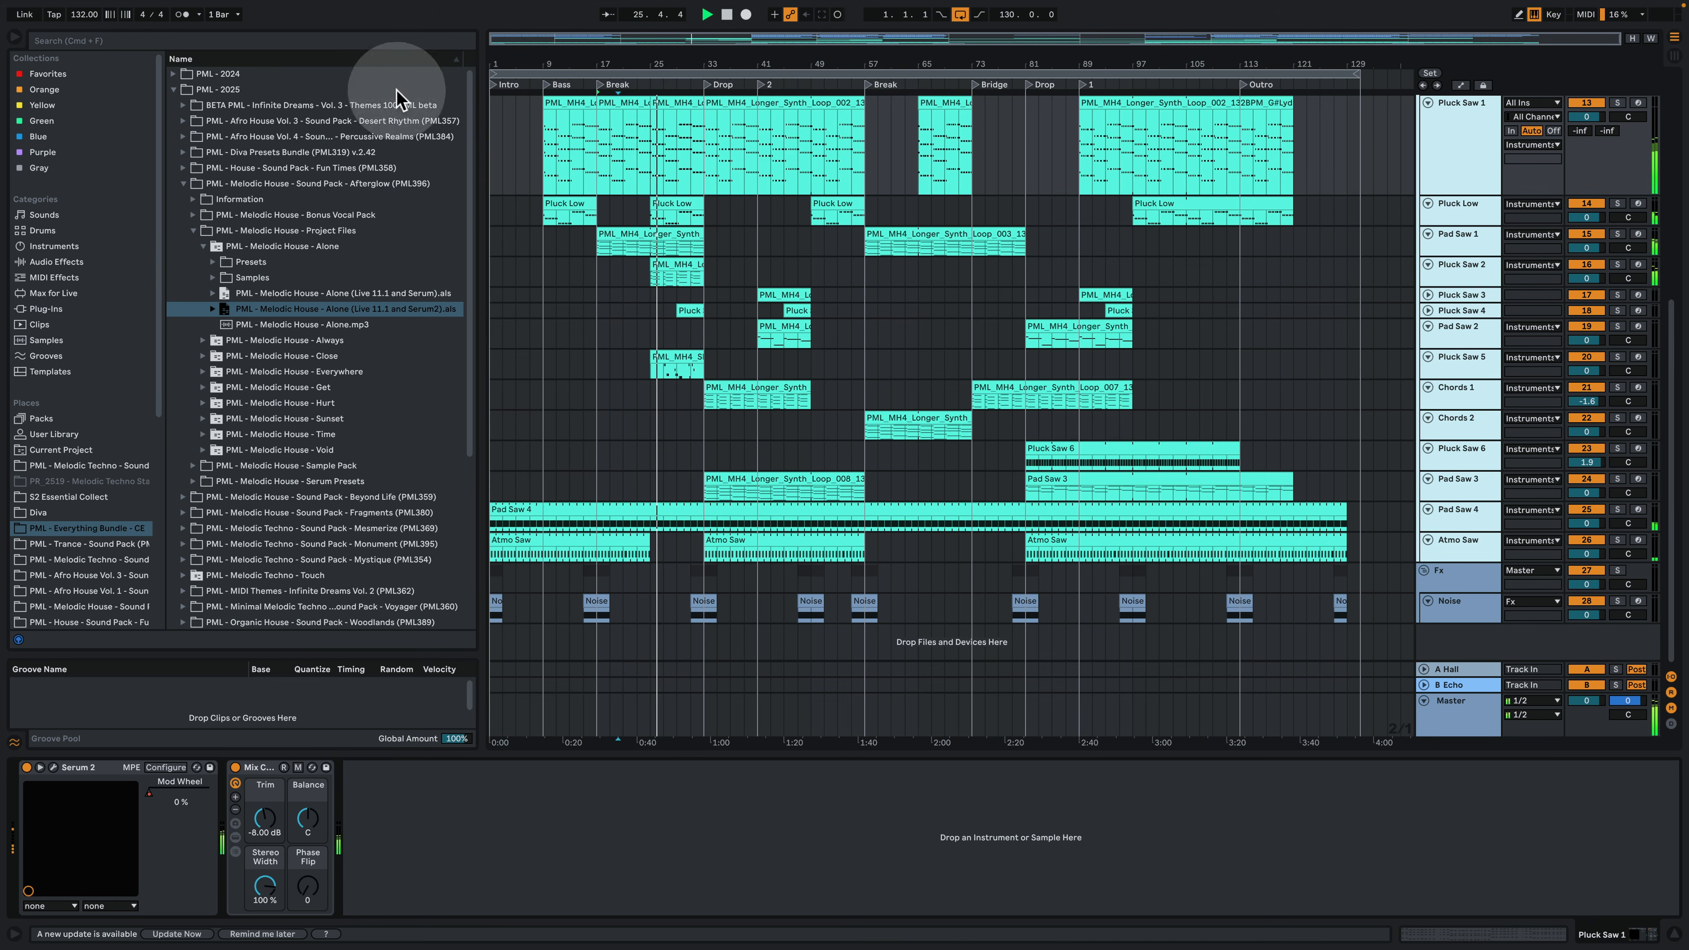
Step: Show the automation lanes, enlarge Pluck Saw 2's Mod Wheel lane and examine its curves from bar 25 to 33
{"action": "left_click", "coordinate": [667, 269]}
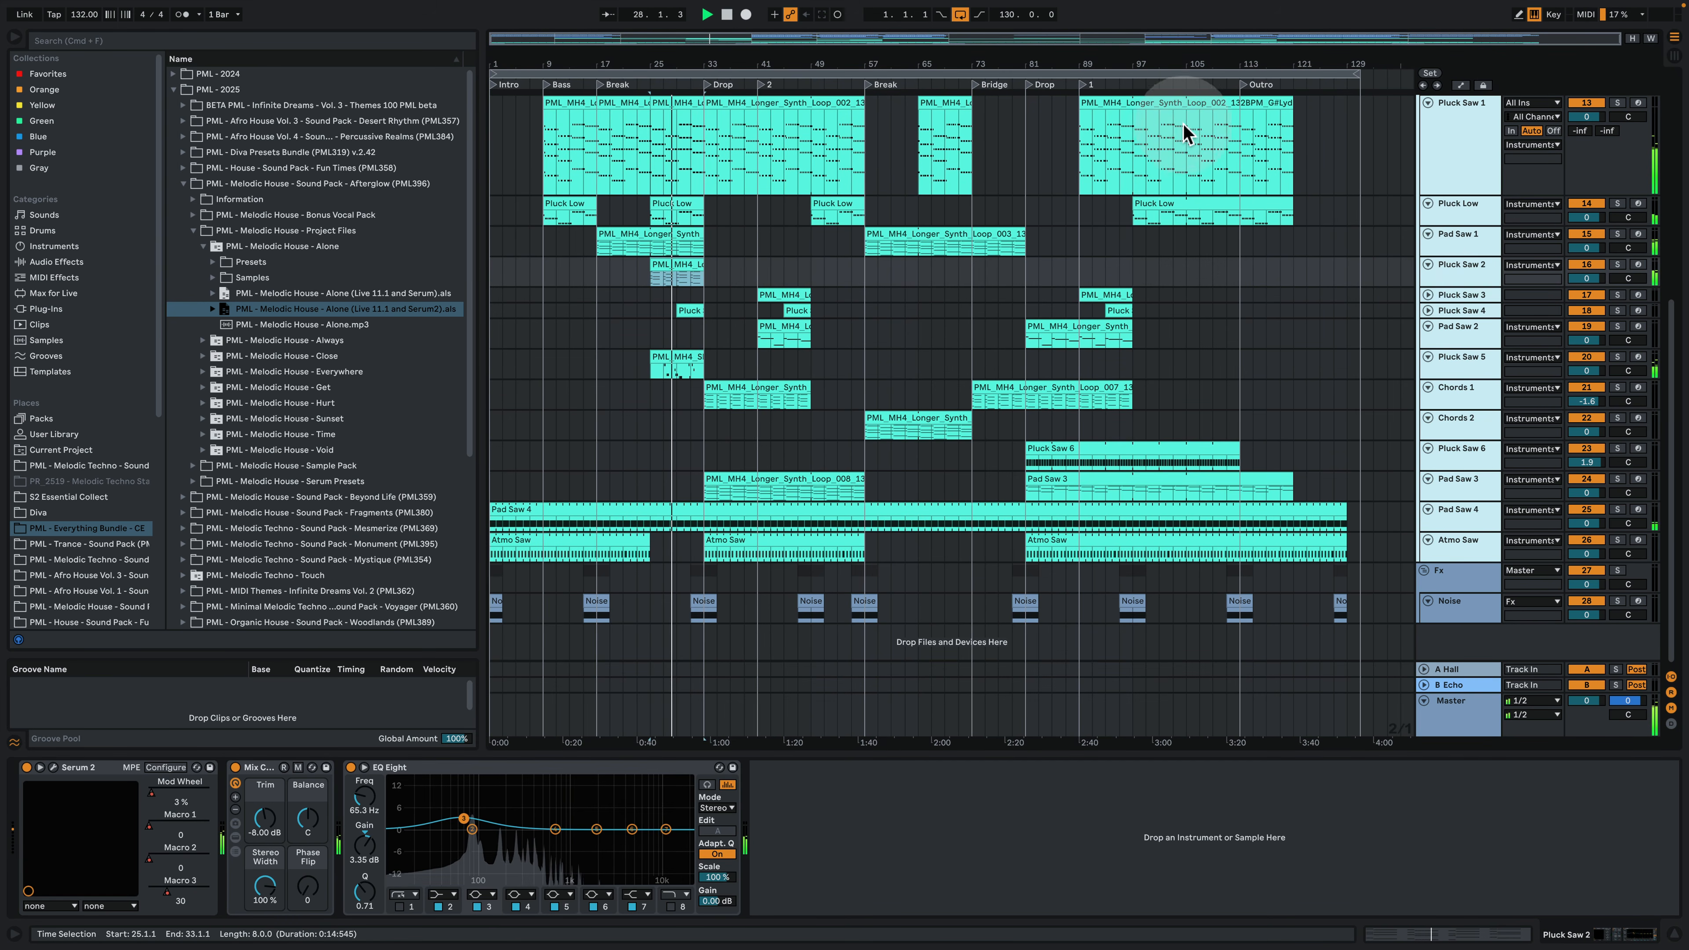
{"action": "left_click", "coordinate": [1460, 85]}
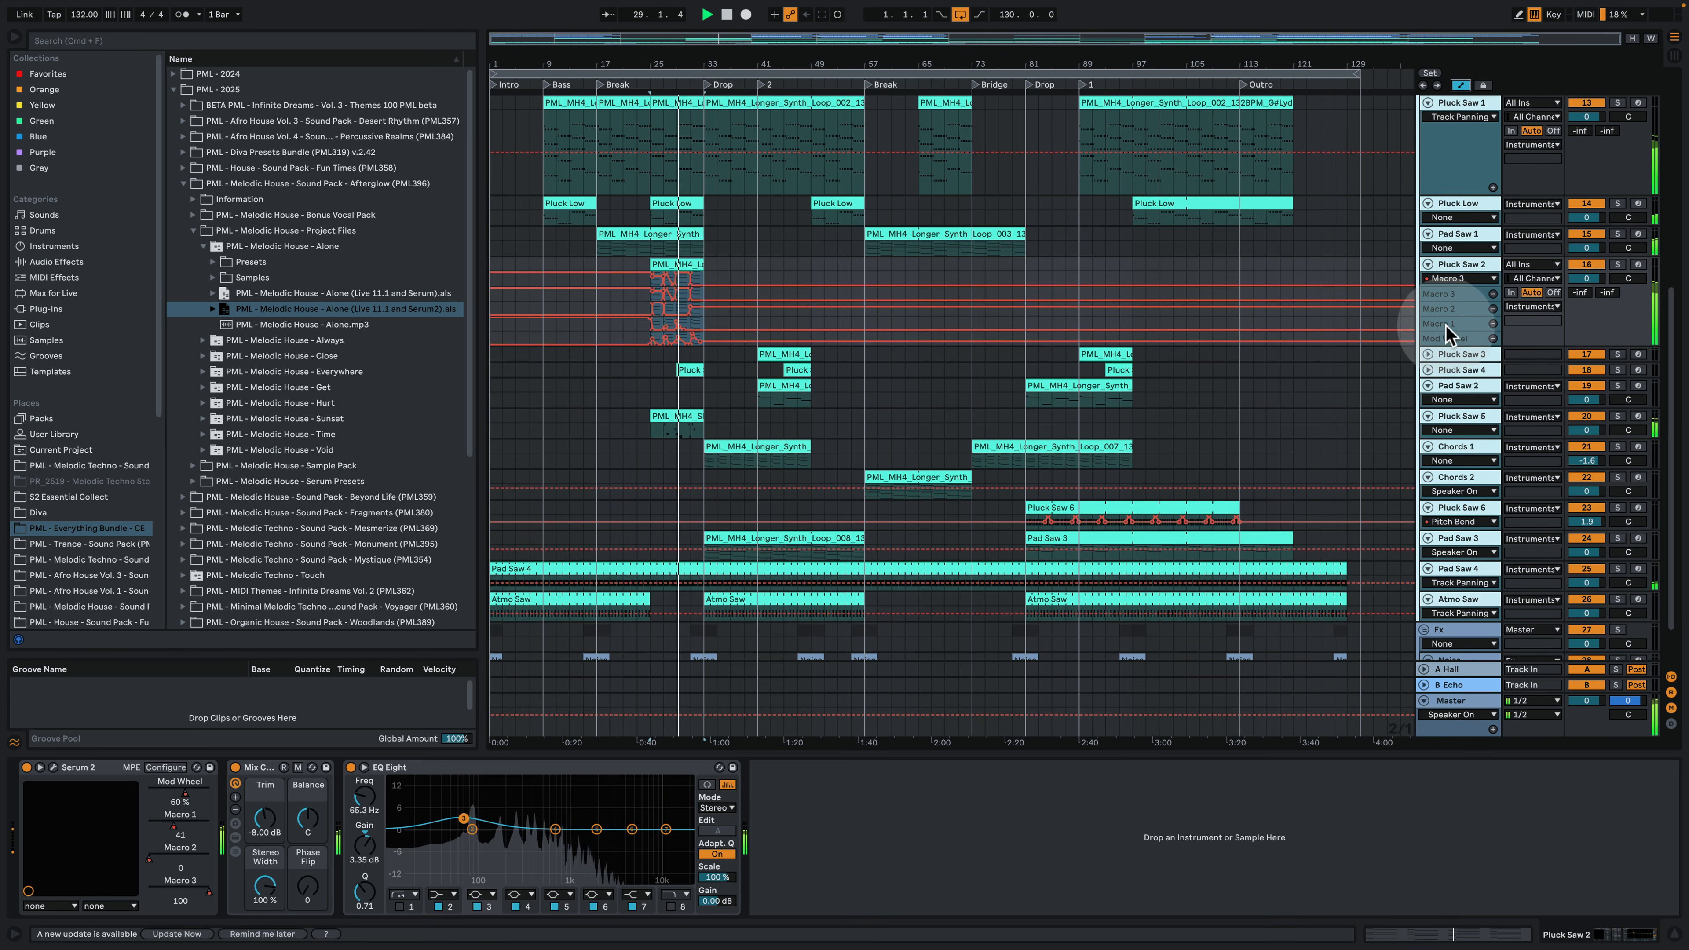
{"action": "left_click_drag", "start_coordinate": [1454, 344], "coordinate": [1454, 385]}
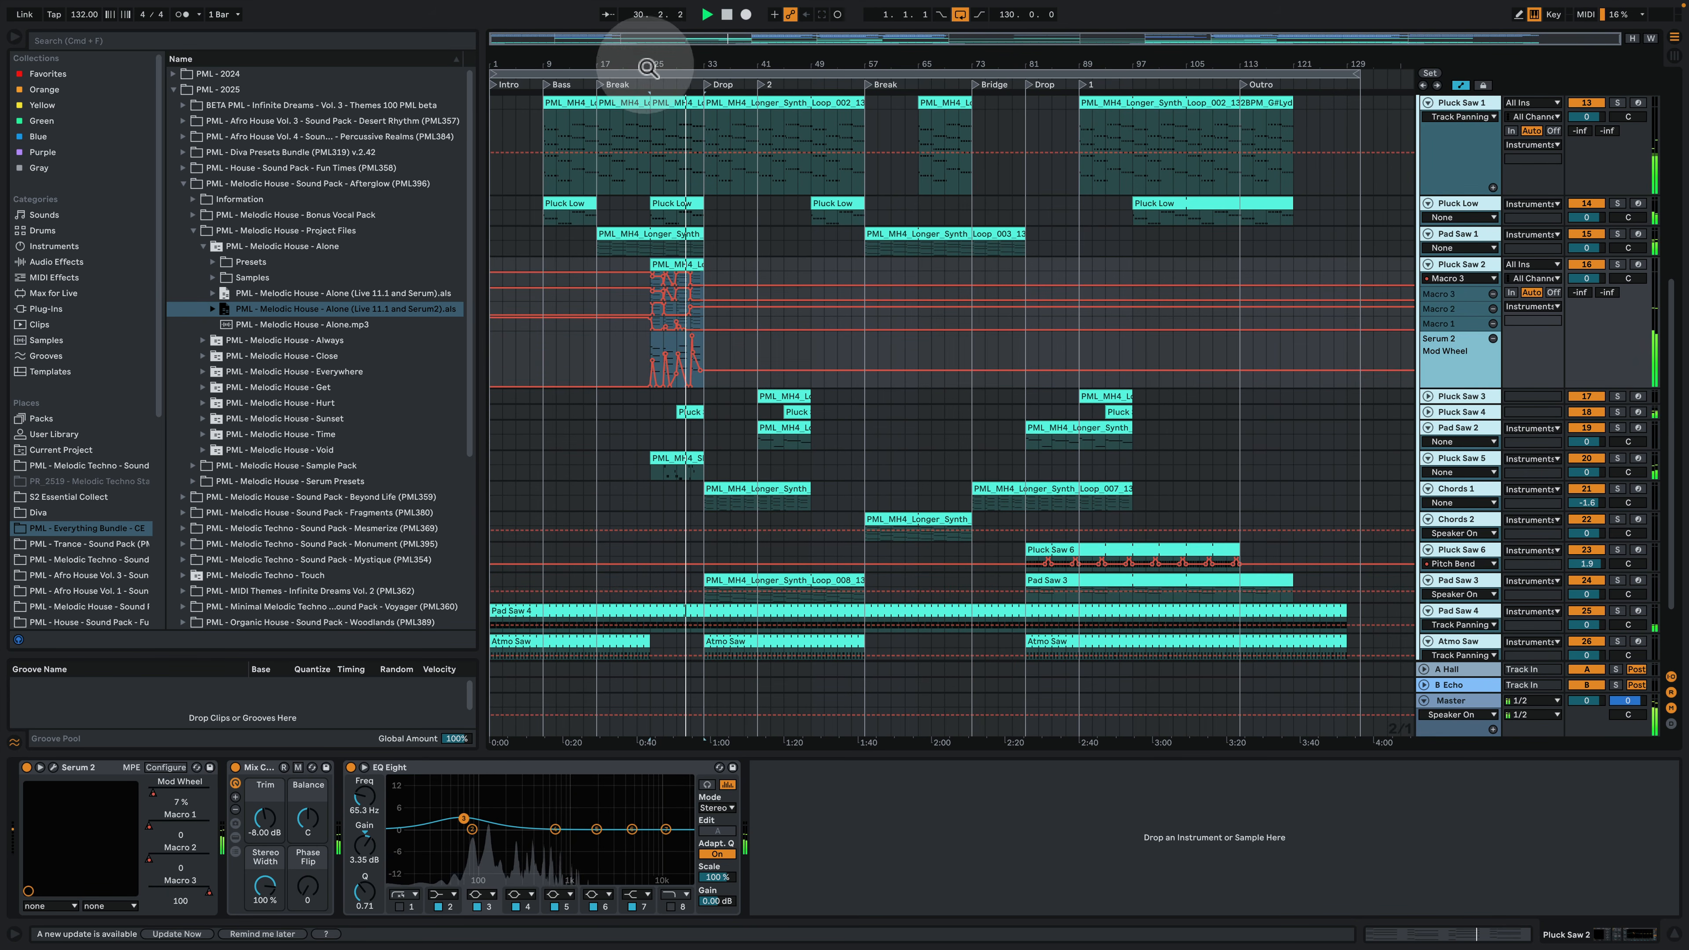
{"action": "left_click_drag", "start_coordinate": [646, 64], "coordinate": [651, 200]}
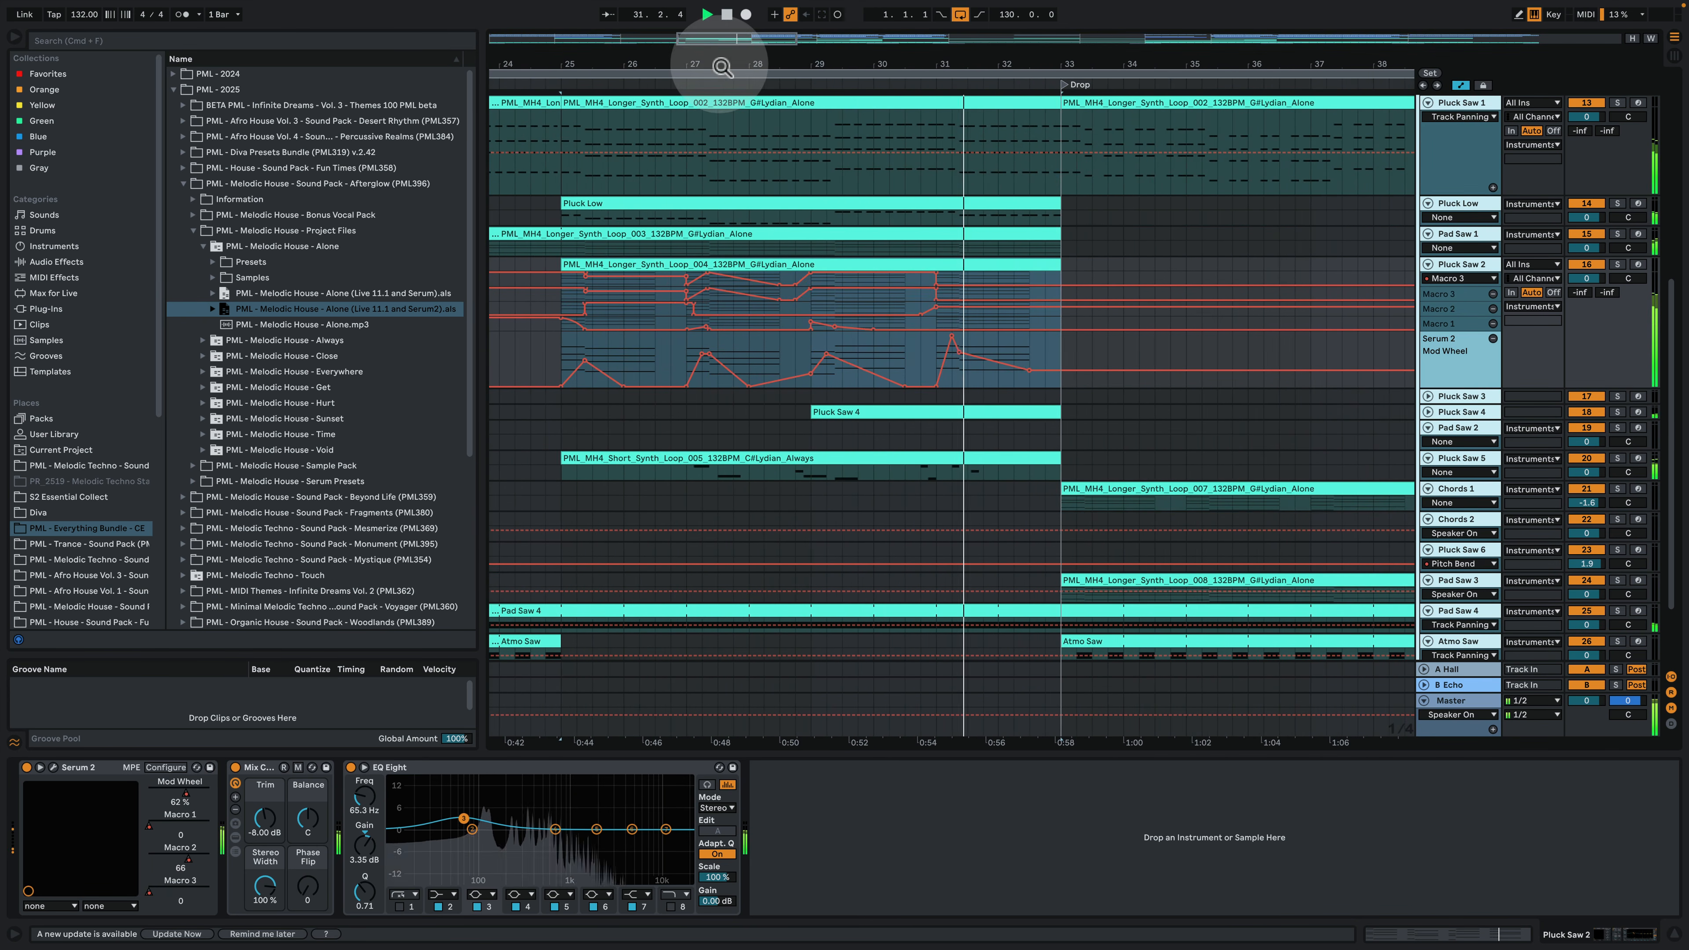
Step: Expand the Pluck Saw 5 track and examine its bar 25 clip's notes and its Serum 2 patch, closing the plug-in window again
{"action": "left_click", "coordinate": [825, 454]}
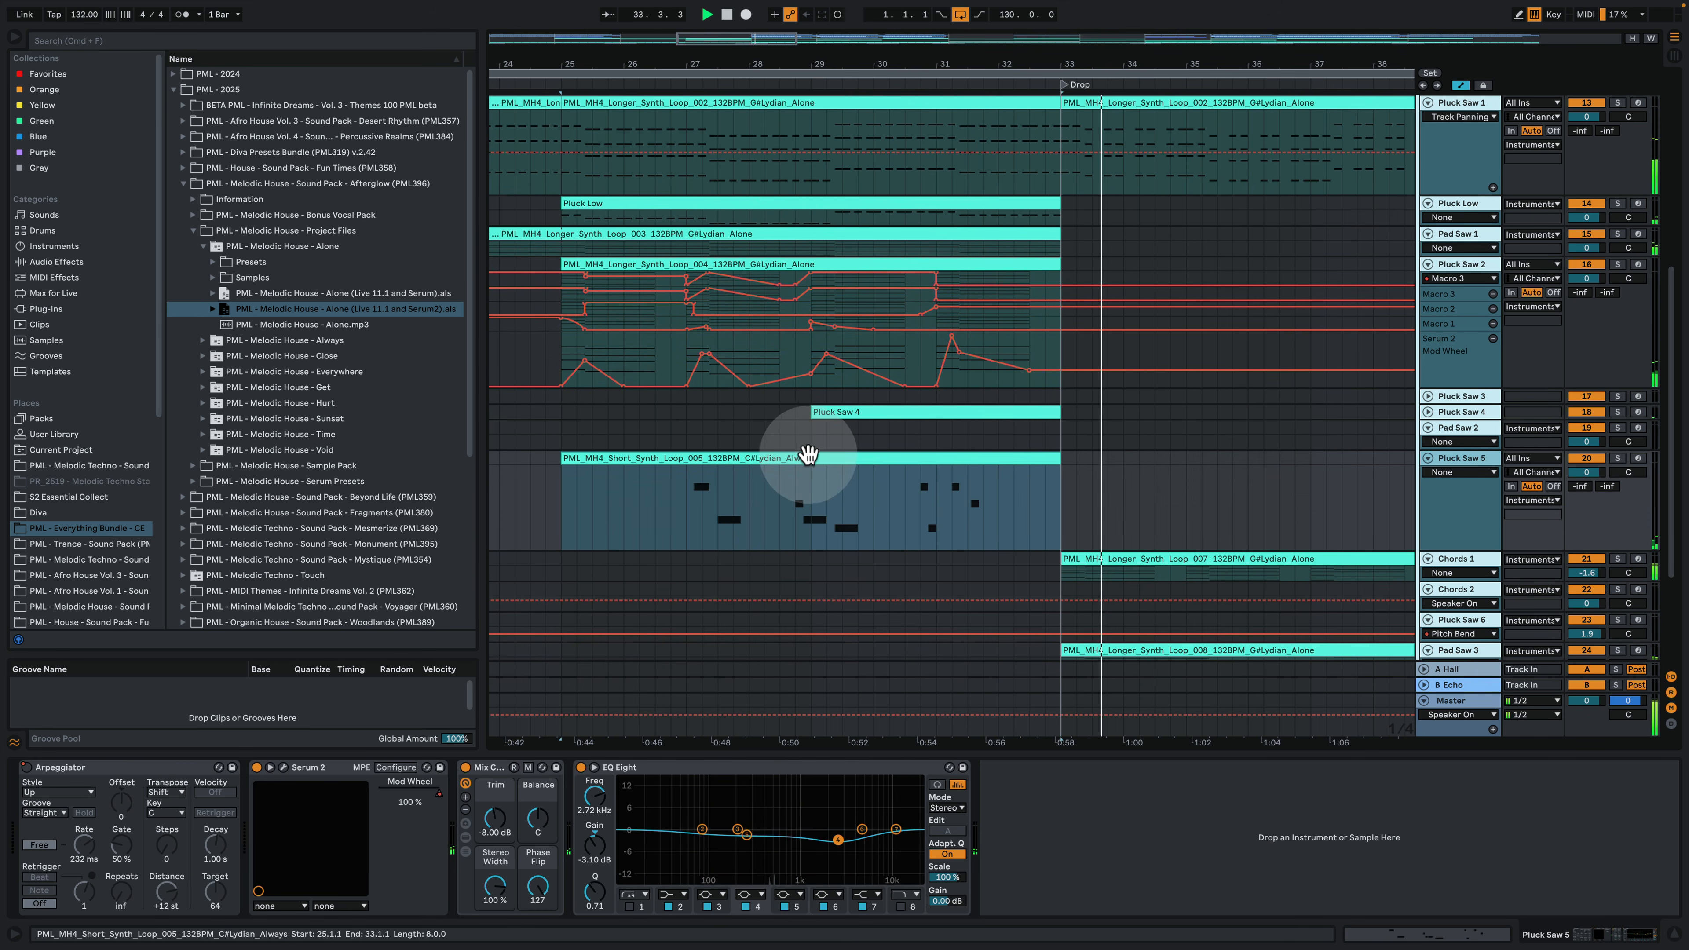
{"action": "double_click", "coordinate": [837, 472]}
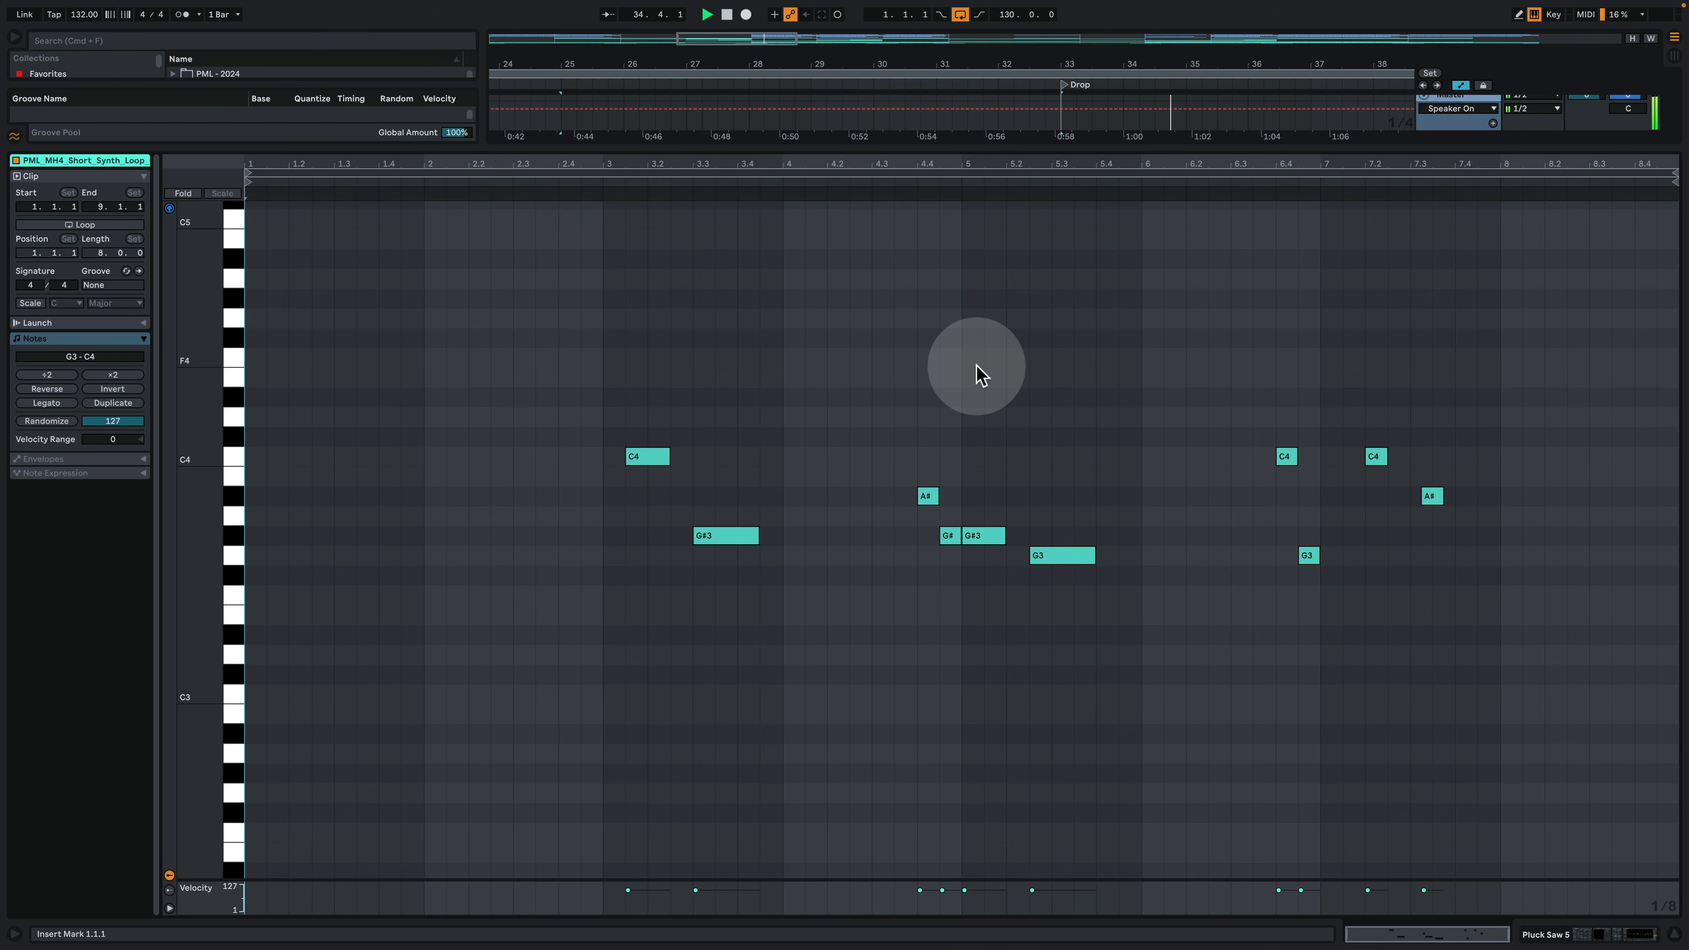
{"action": "left_click", "coordinate": [1566, 933]}
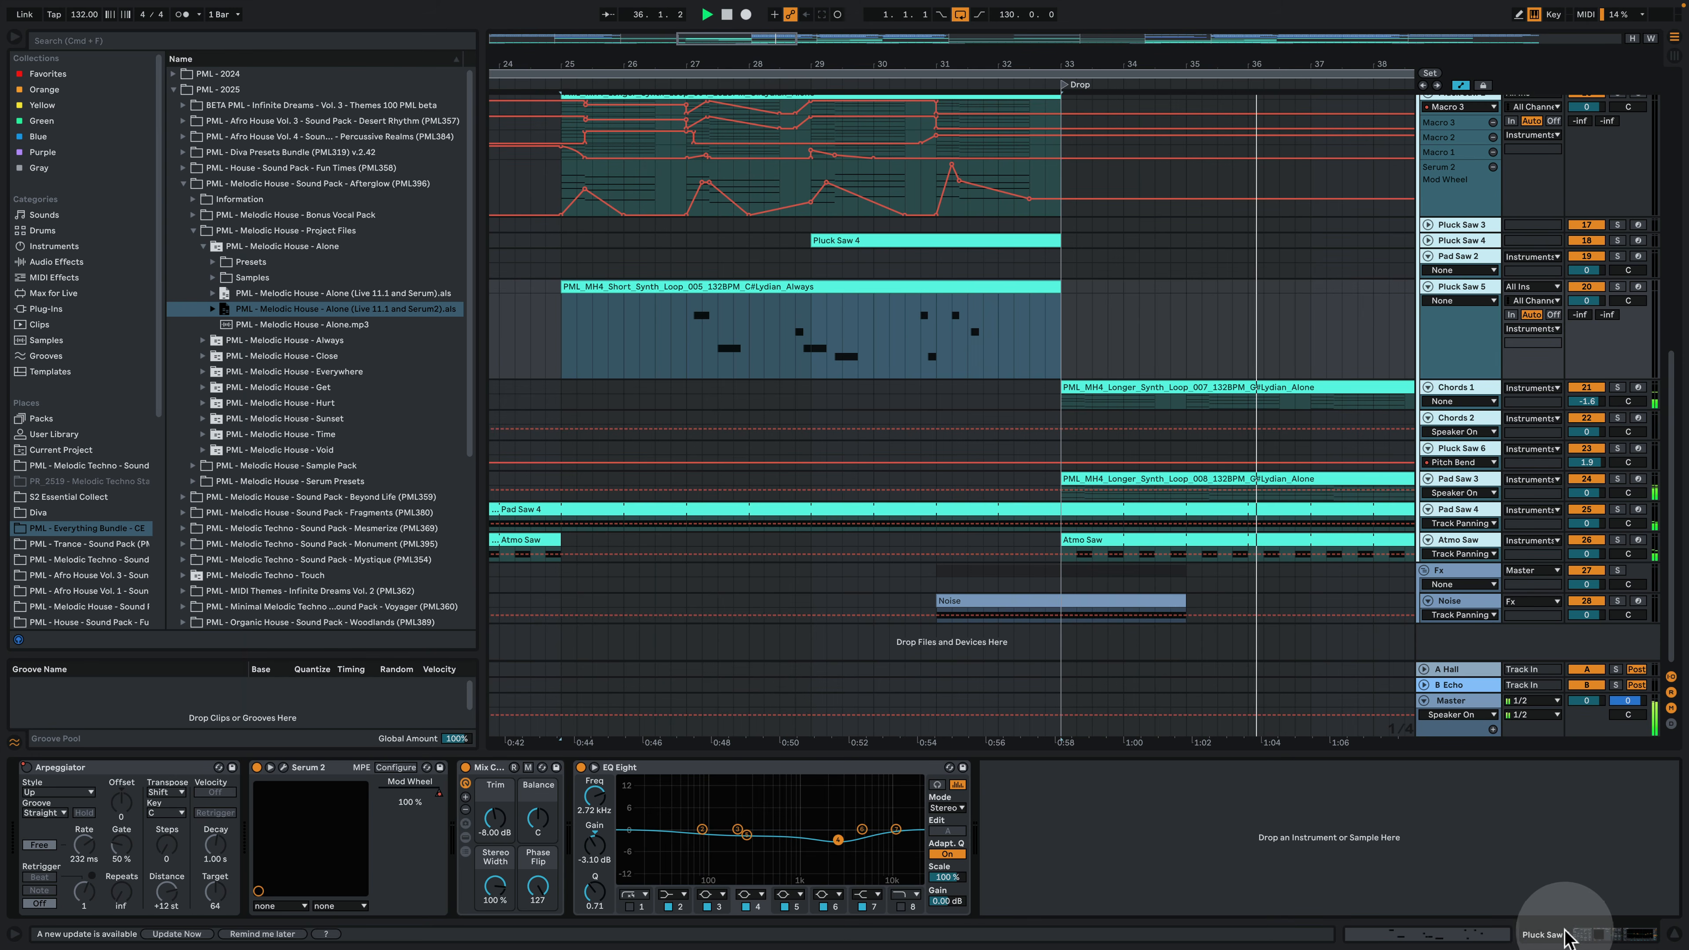
{"action": "left_click", "coordinate": [283, 767]}
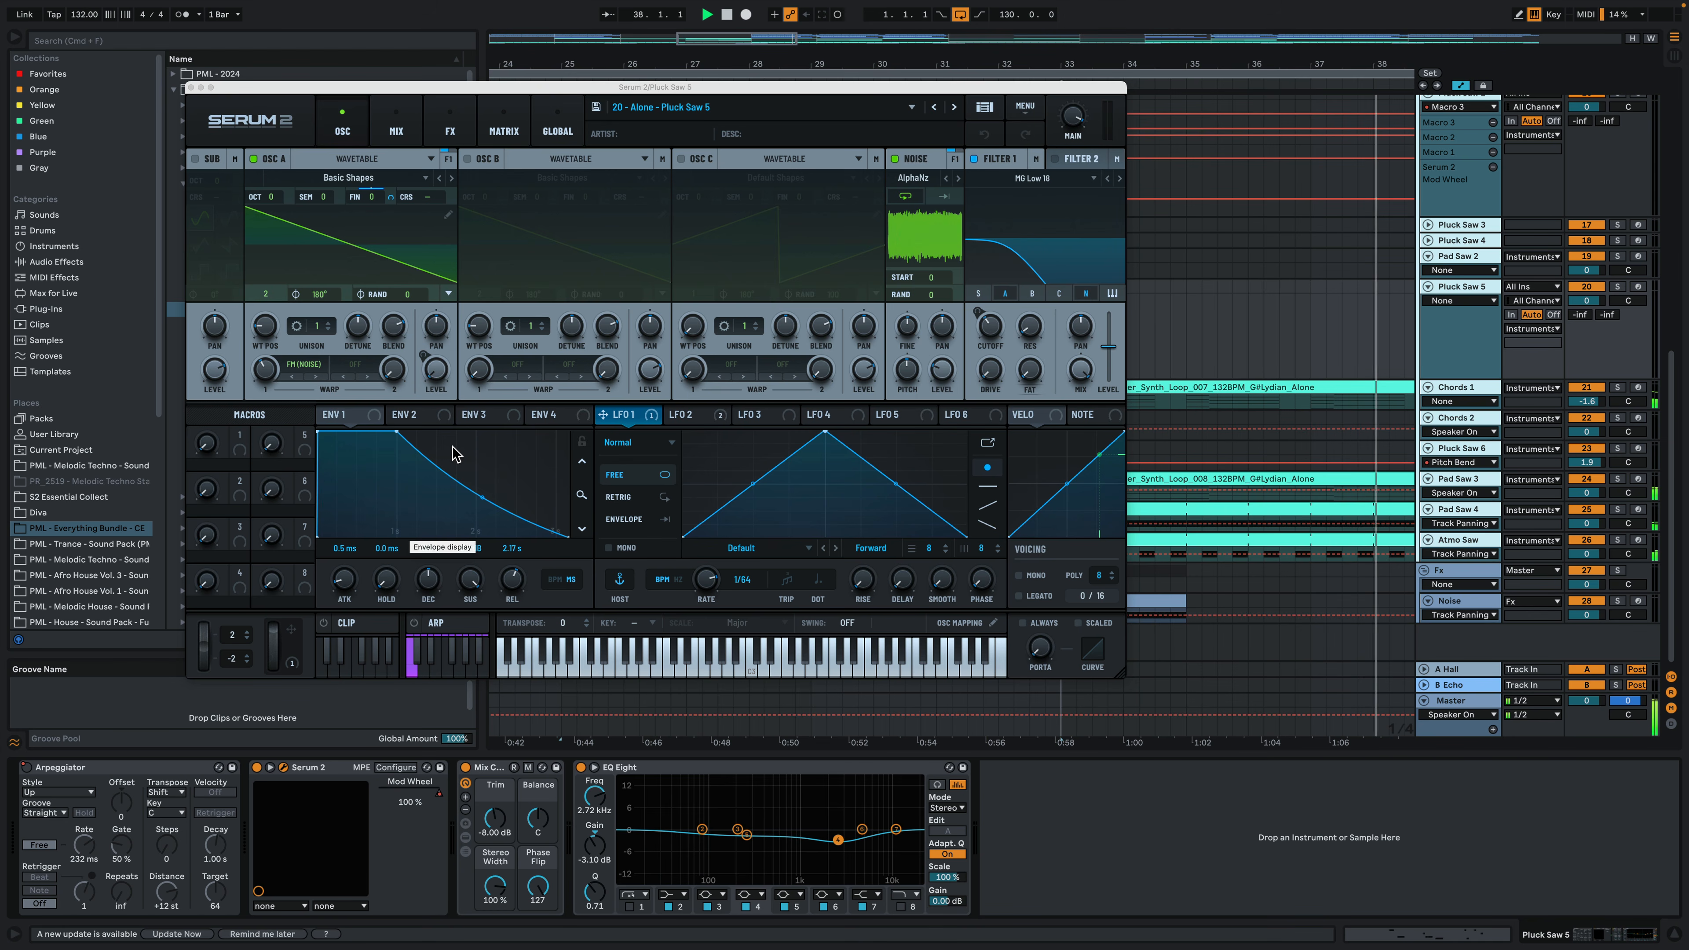
{"action": "left_click", "coordinate": [191, 88]}
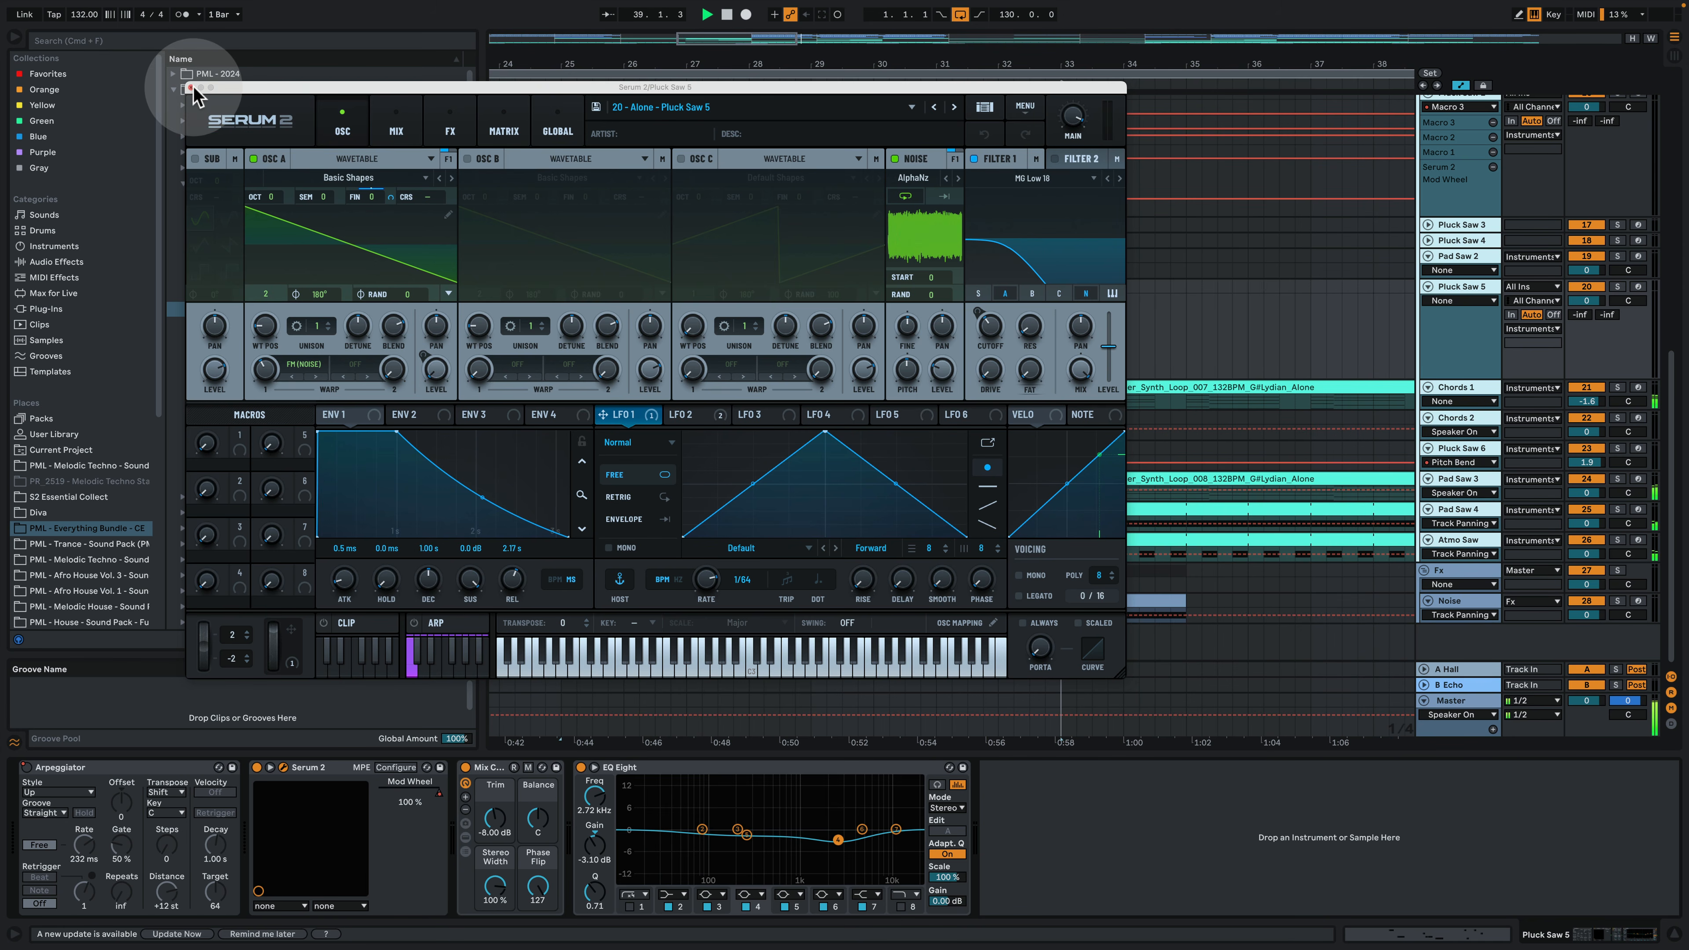
Step: Expand the Pluck Saw 3 track and enlarge its Mod Wheel and Macro 1 to 3 automation lanes to examine the curves from bar 41 to 49
{"action": "left_click_drag", "start_coordinate": [748, 63], "coordinate": [748, 13]}
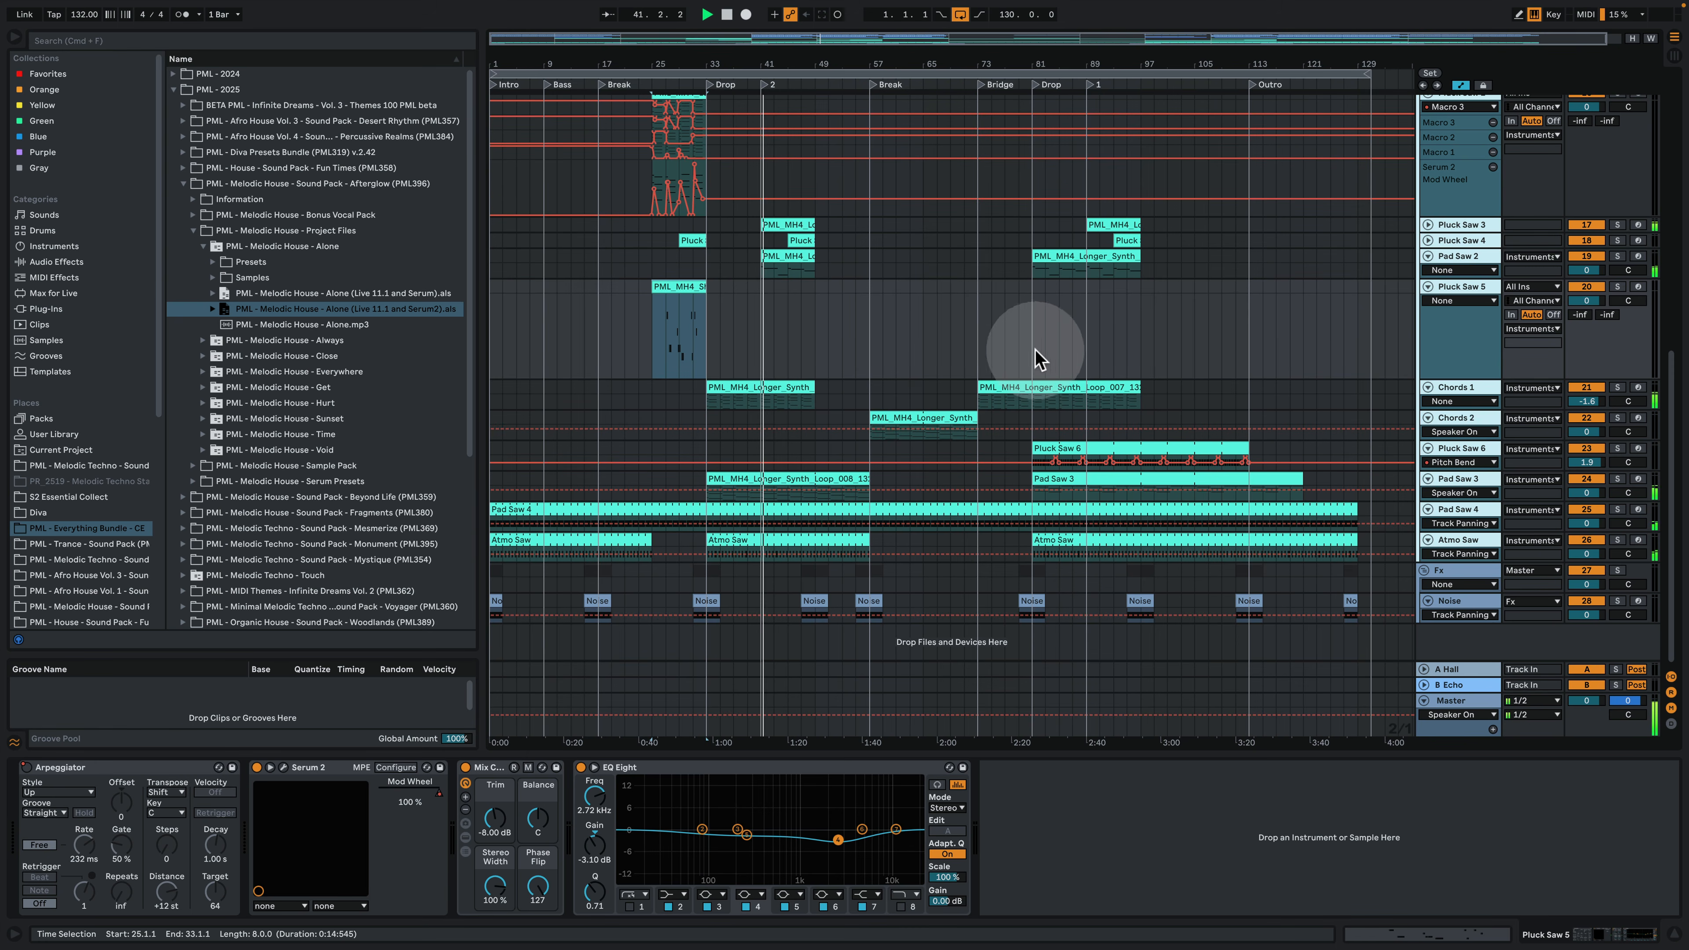
{"action": "left_click", "coordinate": [1428, 225]}
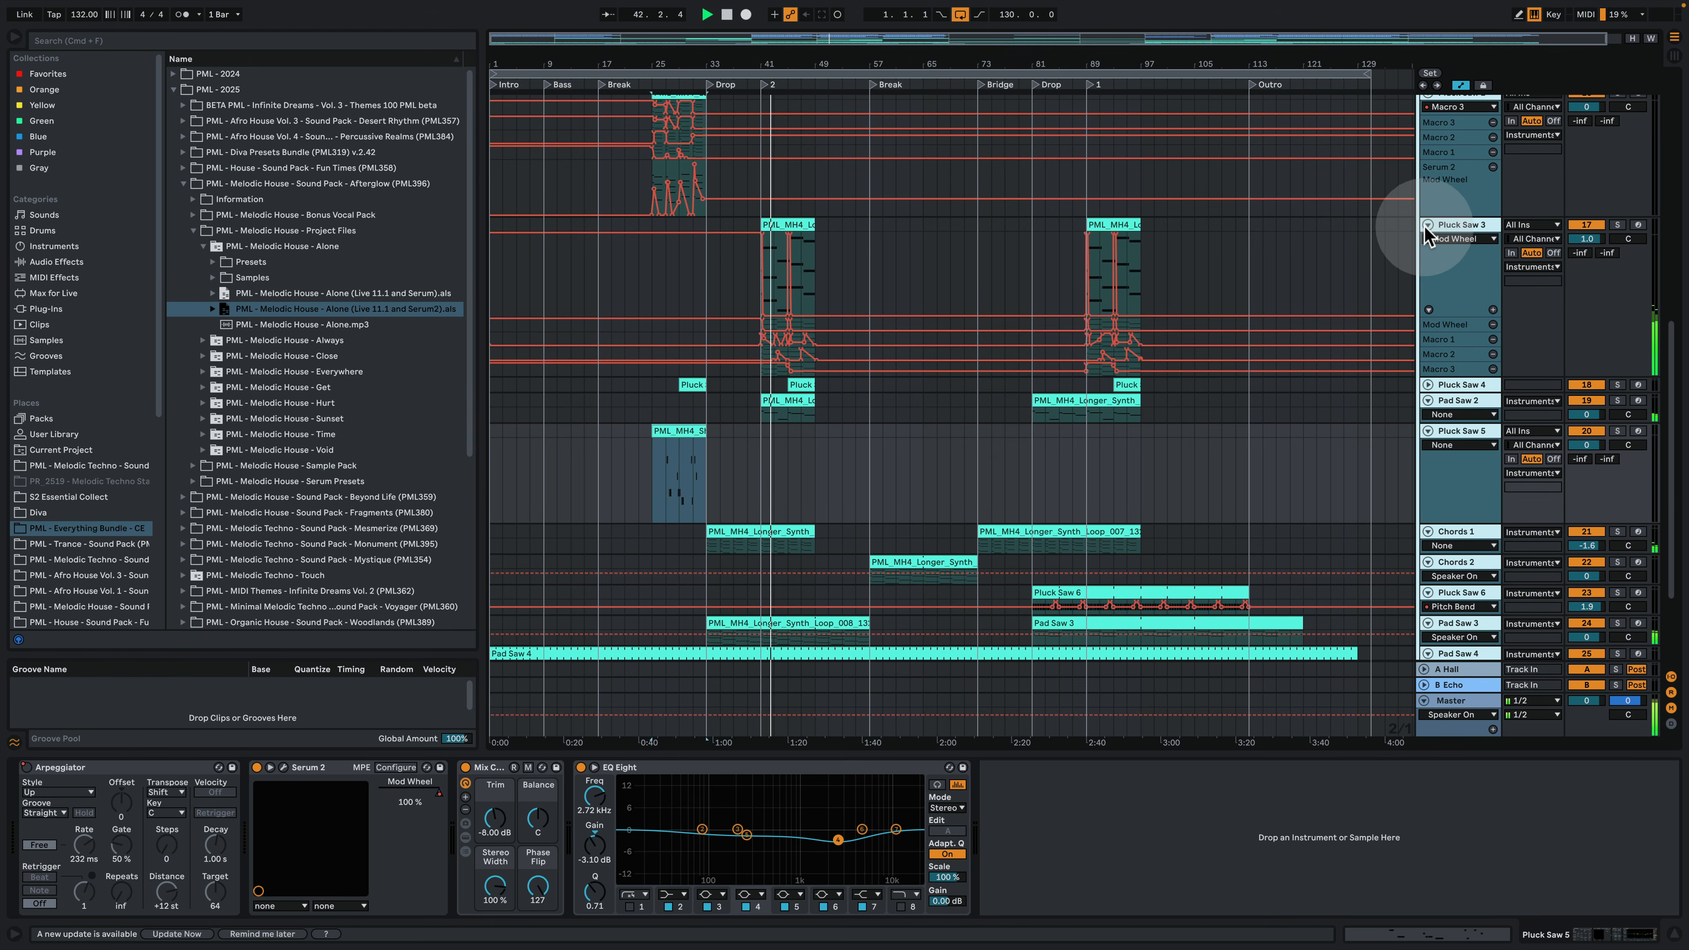
{"action": "left_click_drag", "start_coordinate": [795, 67], "coordinate": [825, 103]}
{"action": "left_click_drag", "start_coordinate": [1446, 322], "coordinate": [1467, 264]}
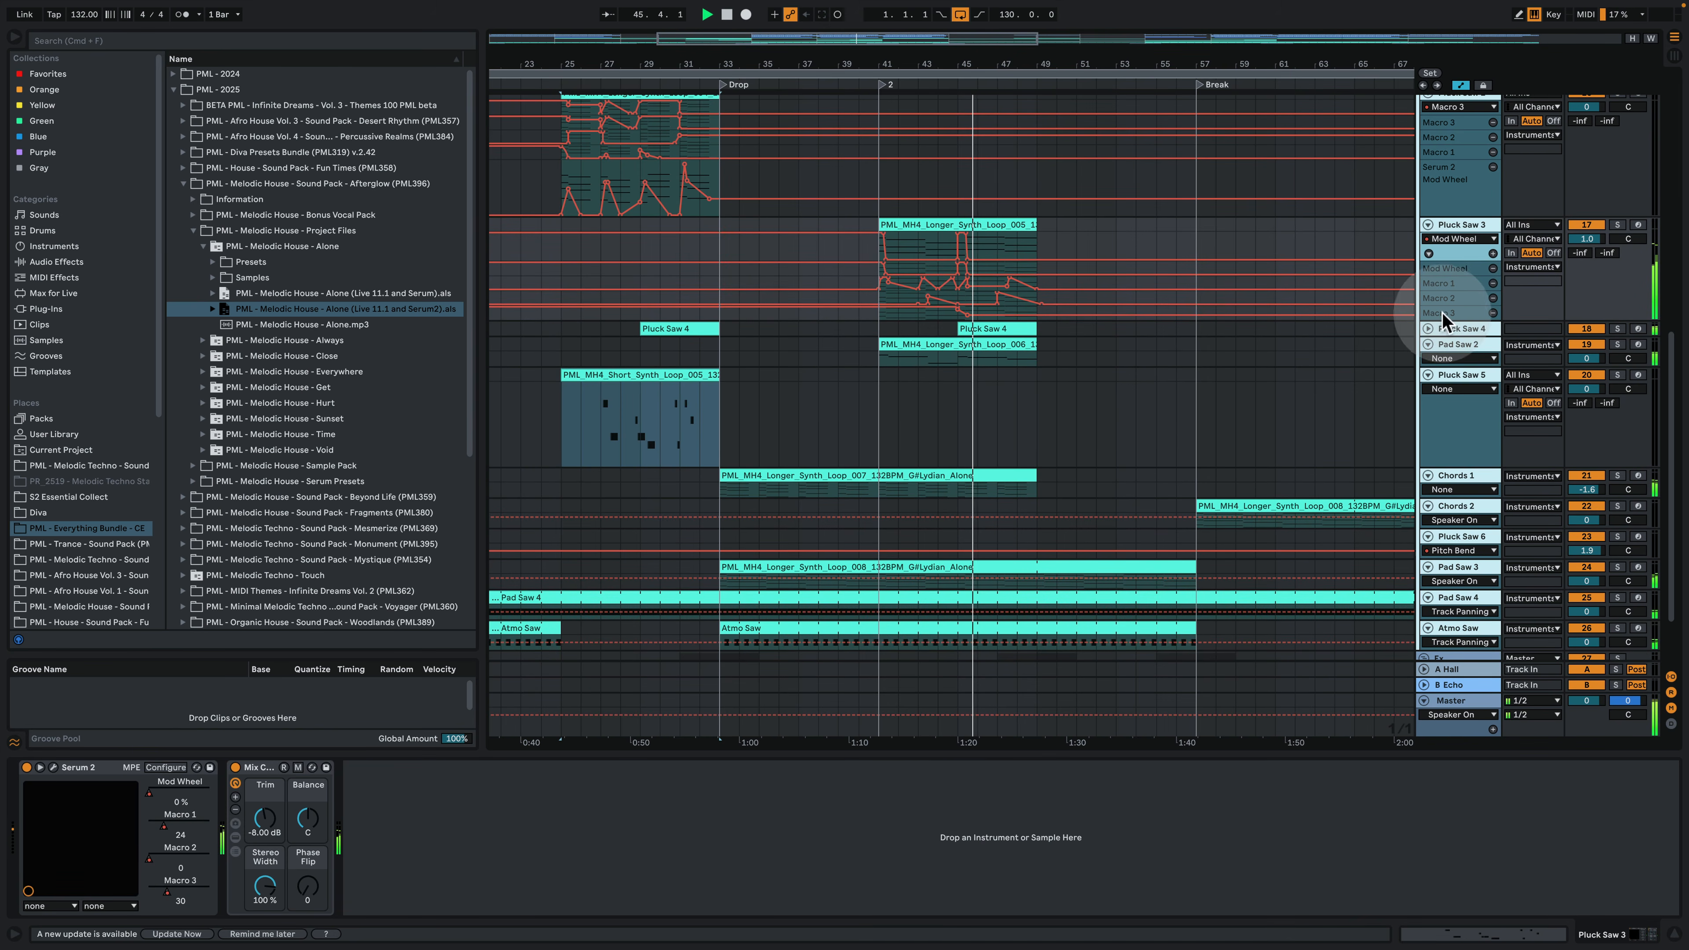
{"action": "mouse_move", "coordinate": [1442, 319]}
{"action": "left_mouse_down"}
{"action": "mouse_move", "coordinate": [1442, 360]}
{"action": "mouse_move", "coordinate": [1448, 332]}
{"action": "mouse_move", "coordinate": [1448, 347]}
{"action": "left_mouse_up"}
{"action": "left_click_drag", "start_coordinate": [1450, 289], "coordinate": [1457, 333]}
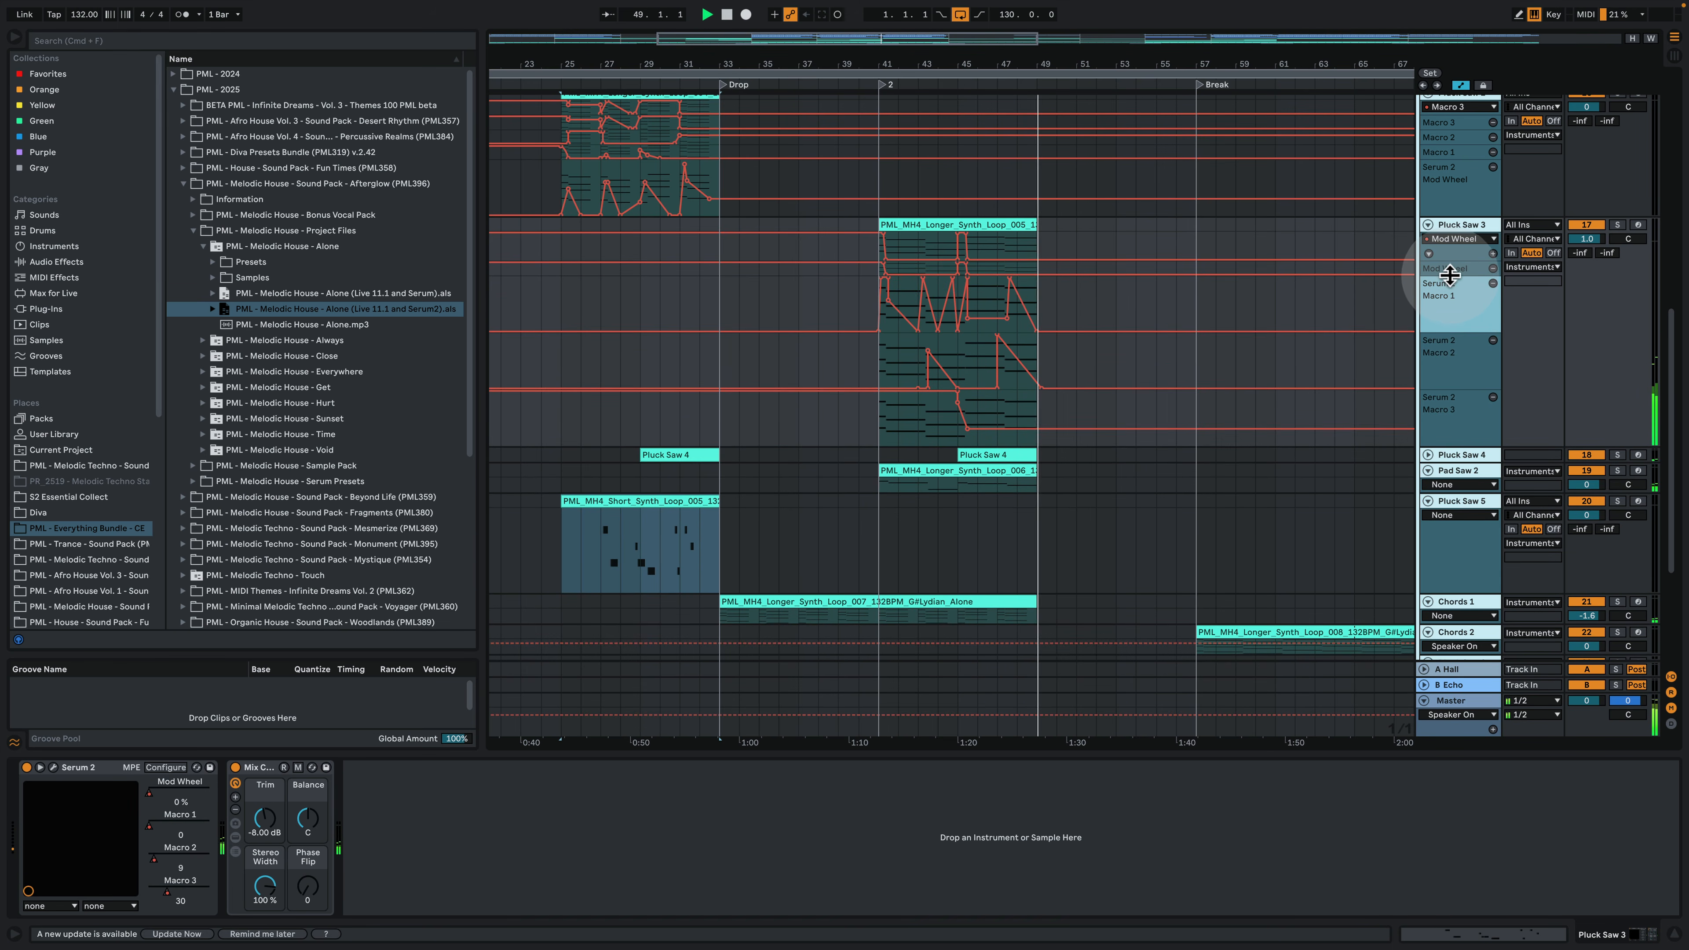
{"action": "left_click_drag", "start_coordinate": [1449, 276], "coordinate": [1458, 331]}
Step: Open the Pad Saw 1 clip at the Break from bar 57 to examine its chord notes
{"action": "left_click_drag", "start_coordinate": [1067, 59], "coordinate": [1067, 13]}
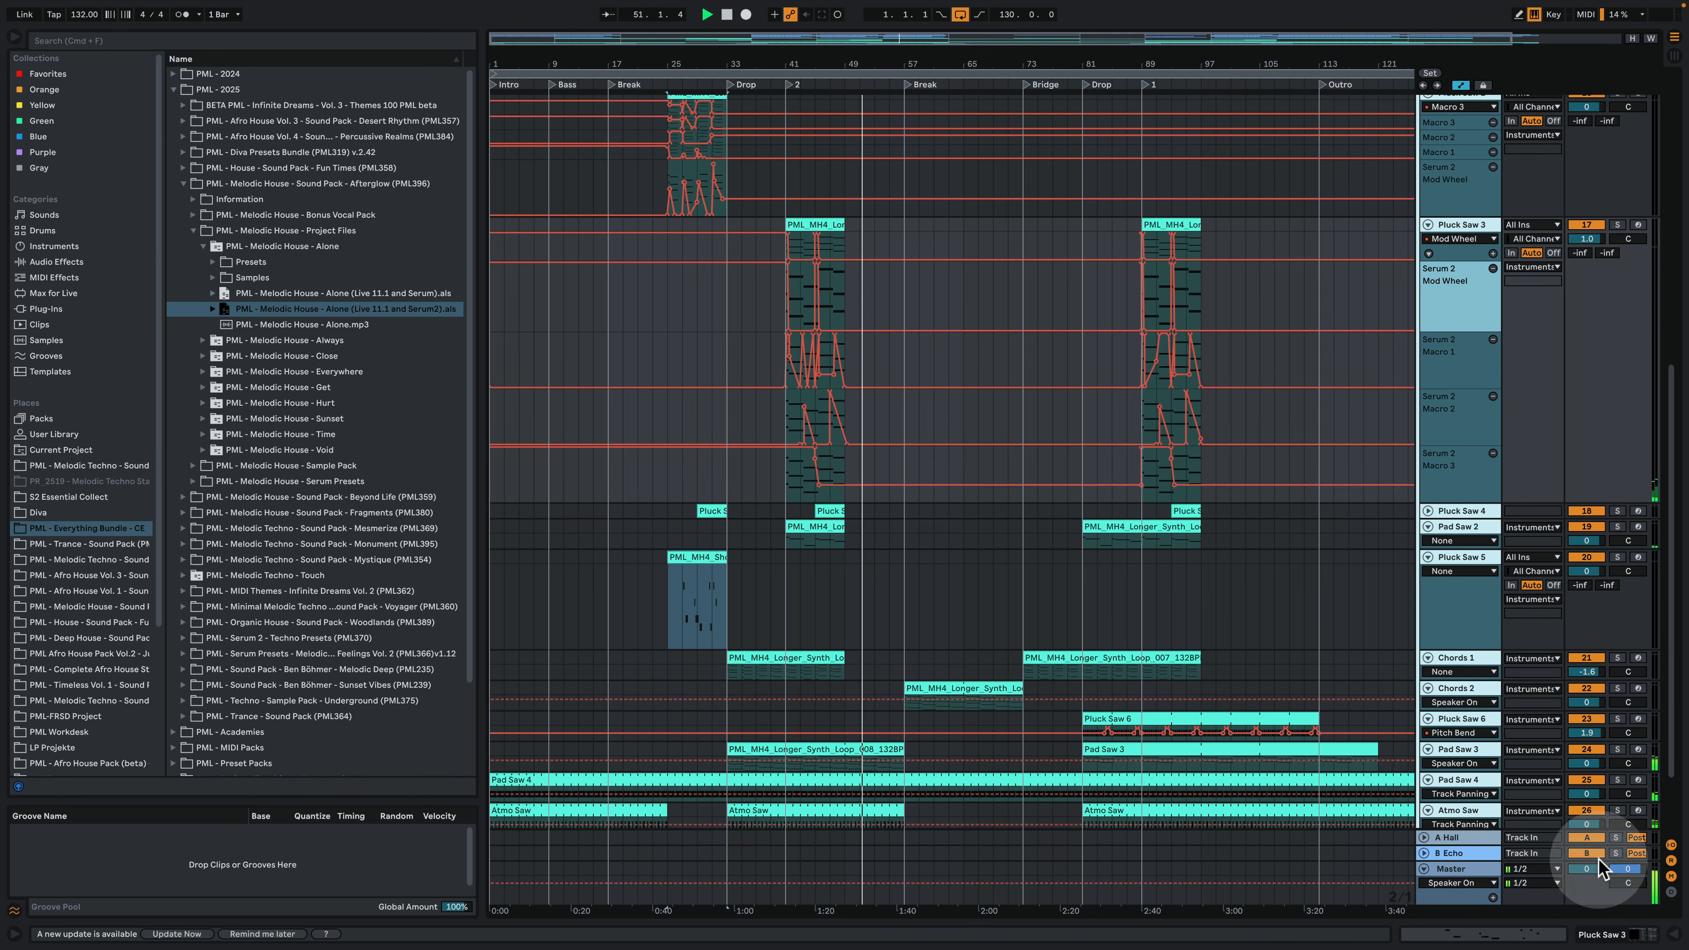
{"action": "left_click", "coordinate": [1673, 934]}
{"action": "scroll", "coordinate": [1174, 604], "scroll_direction": "up", "scroll_amount": 10}
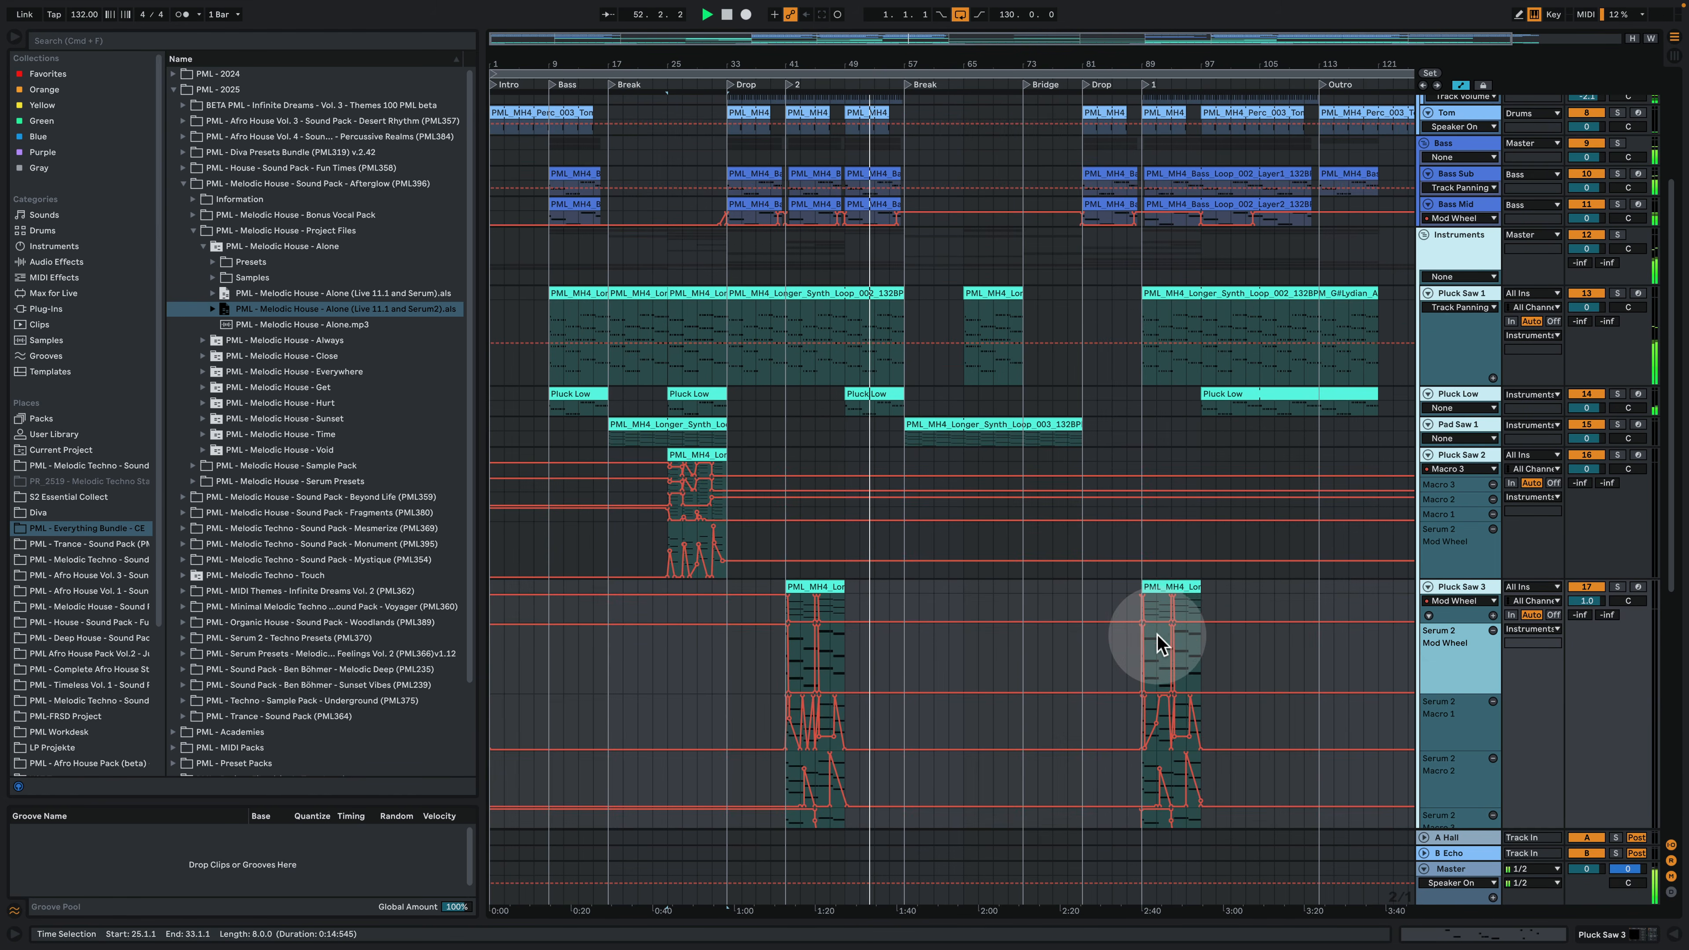
{"action": "scroll", "coordinate": [1157, 628], "scroll_direction": "up", "scroll_amount": 4}
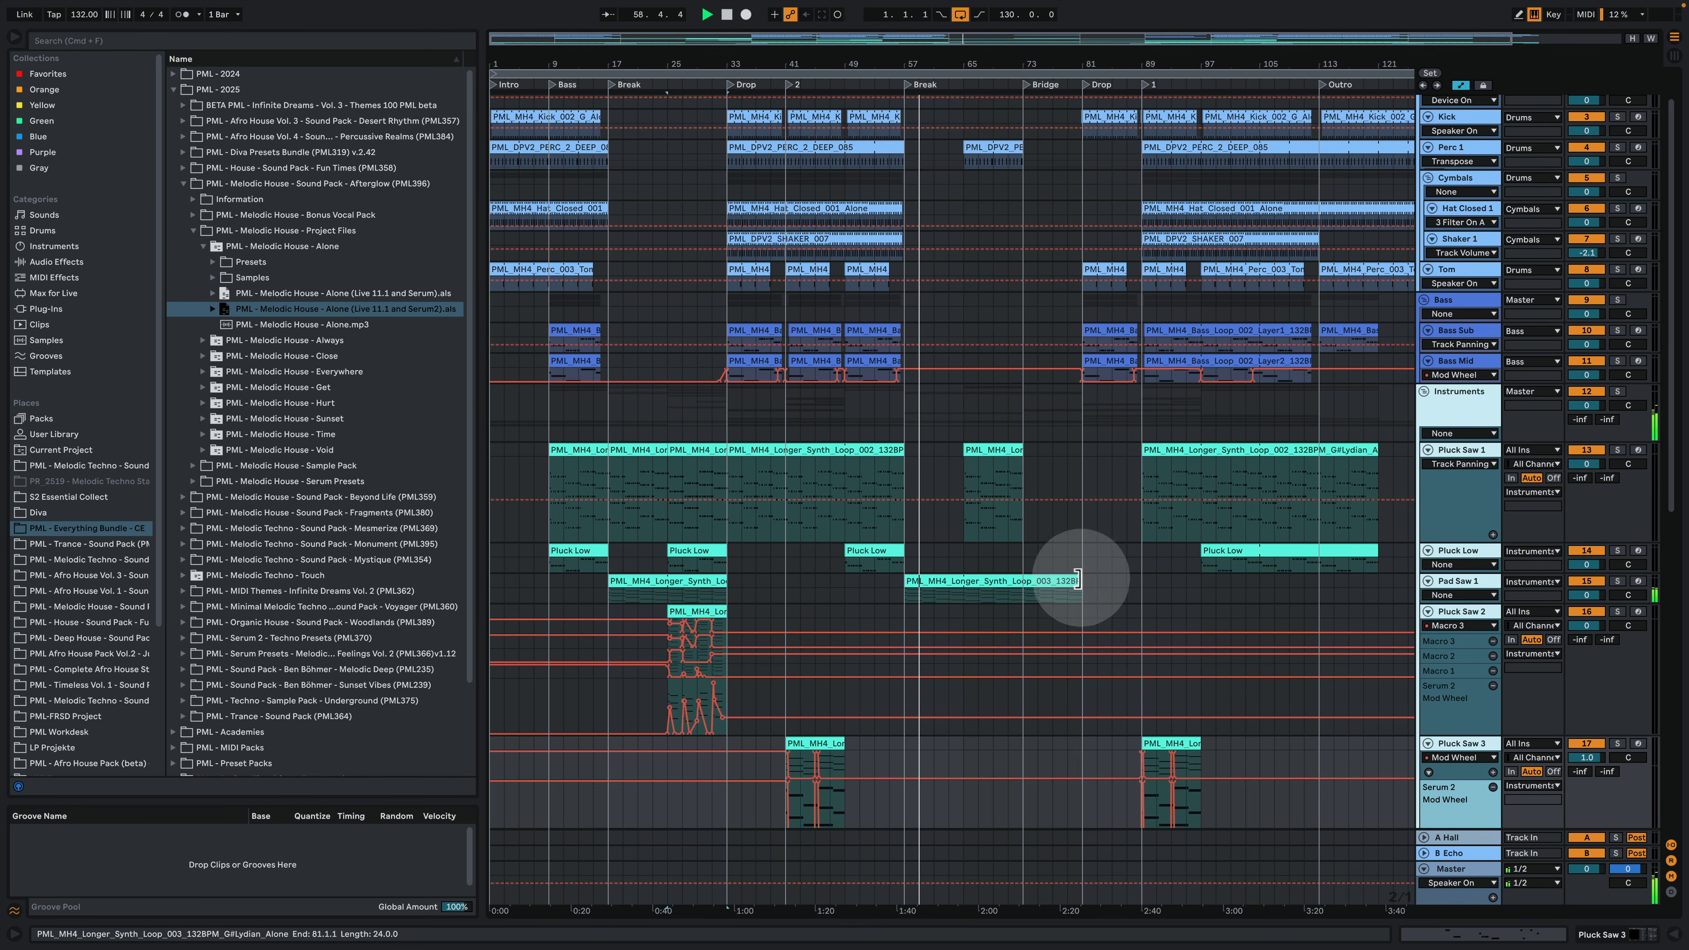
{"action": "double_click", "coordinate": [1007, 585]}
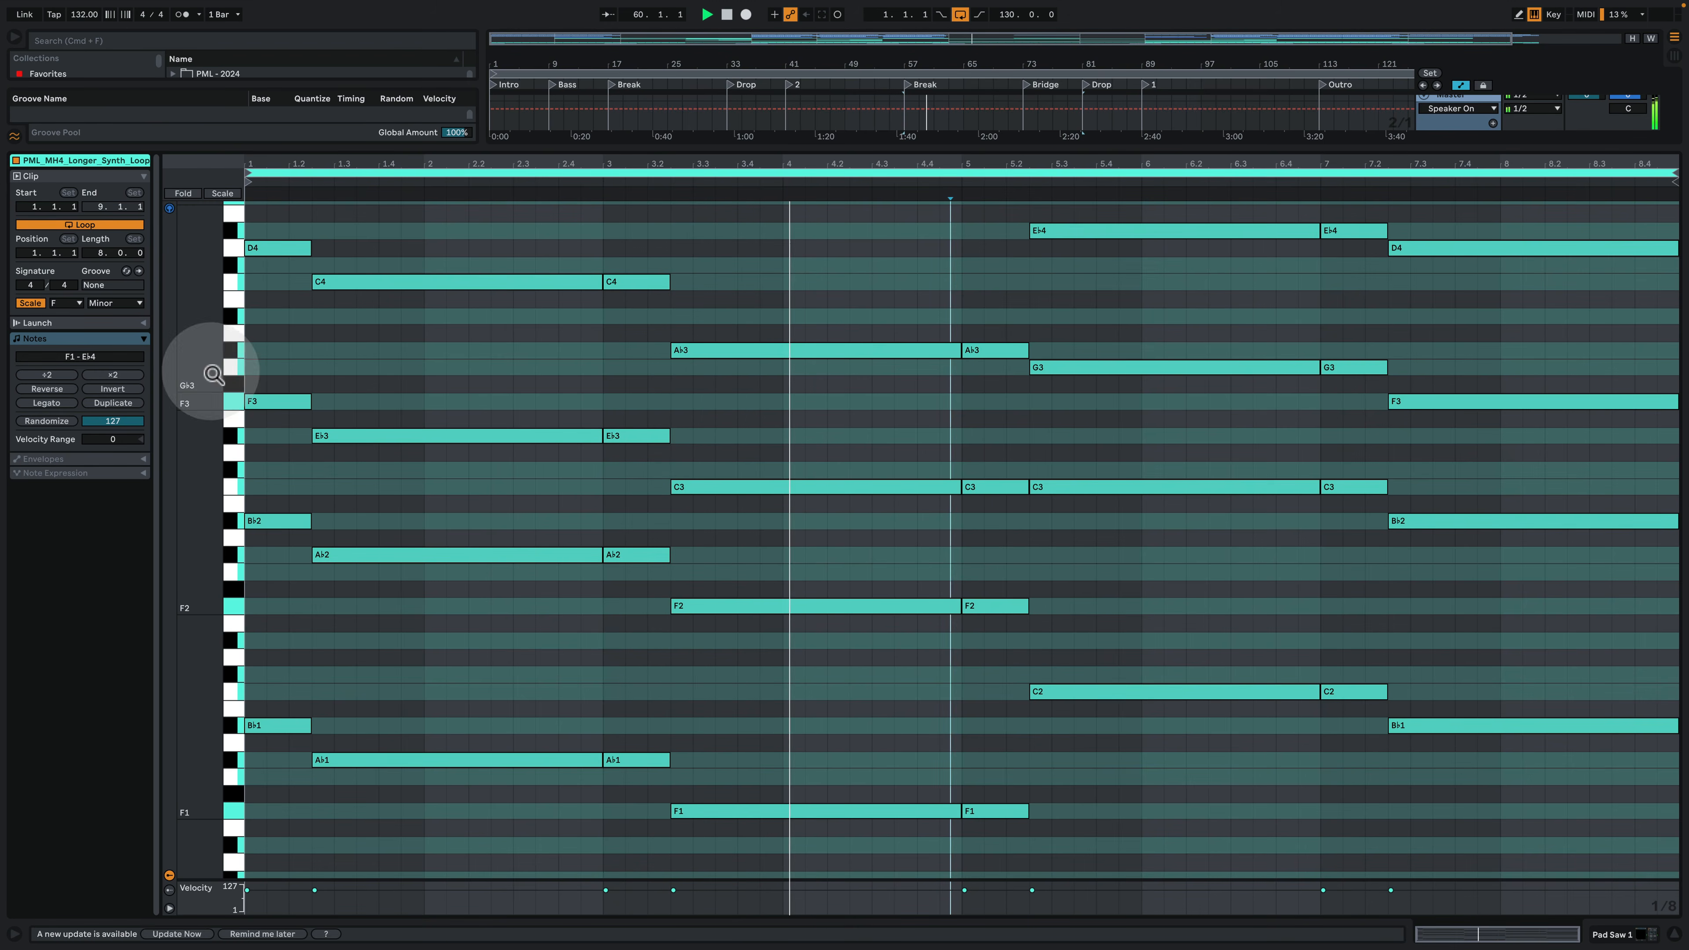
Step: Set the Pad Saw 1 clip's scale to C Minor and limit the piano roll to scale notes, then return to the track's devices
{"action": "left_click", "coordinate": [66, 302]}
{"action": "left_click", "coordinate": [63, 316]}
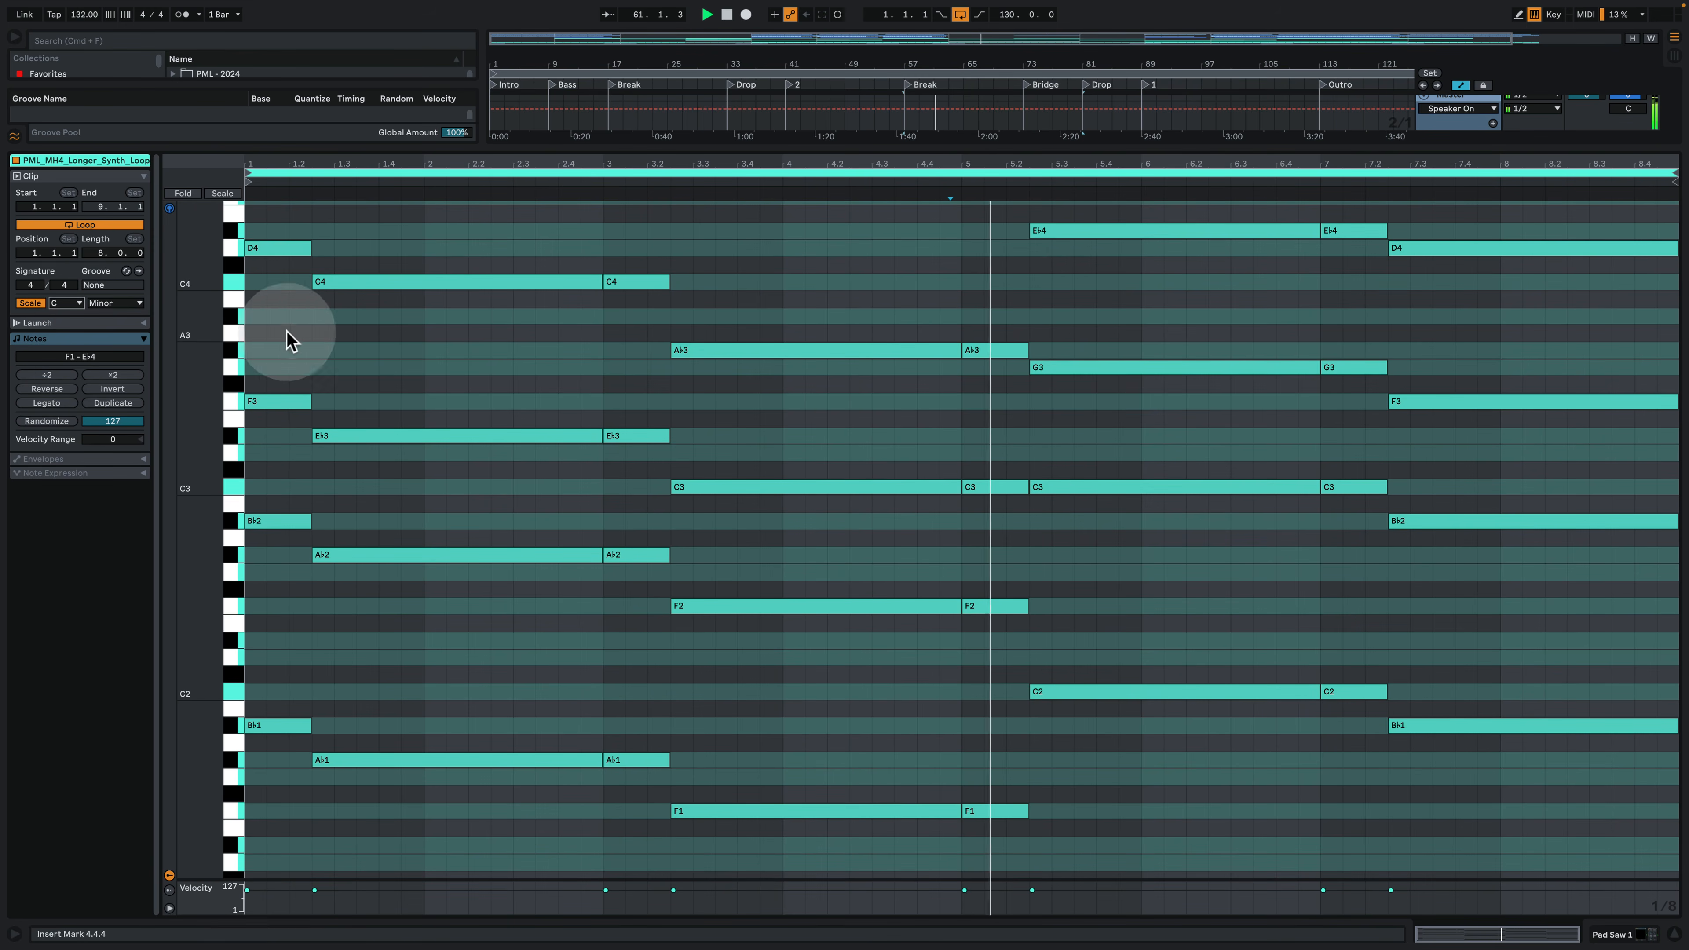
{"action": "left_click", "coordinate": [222, 193]}
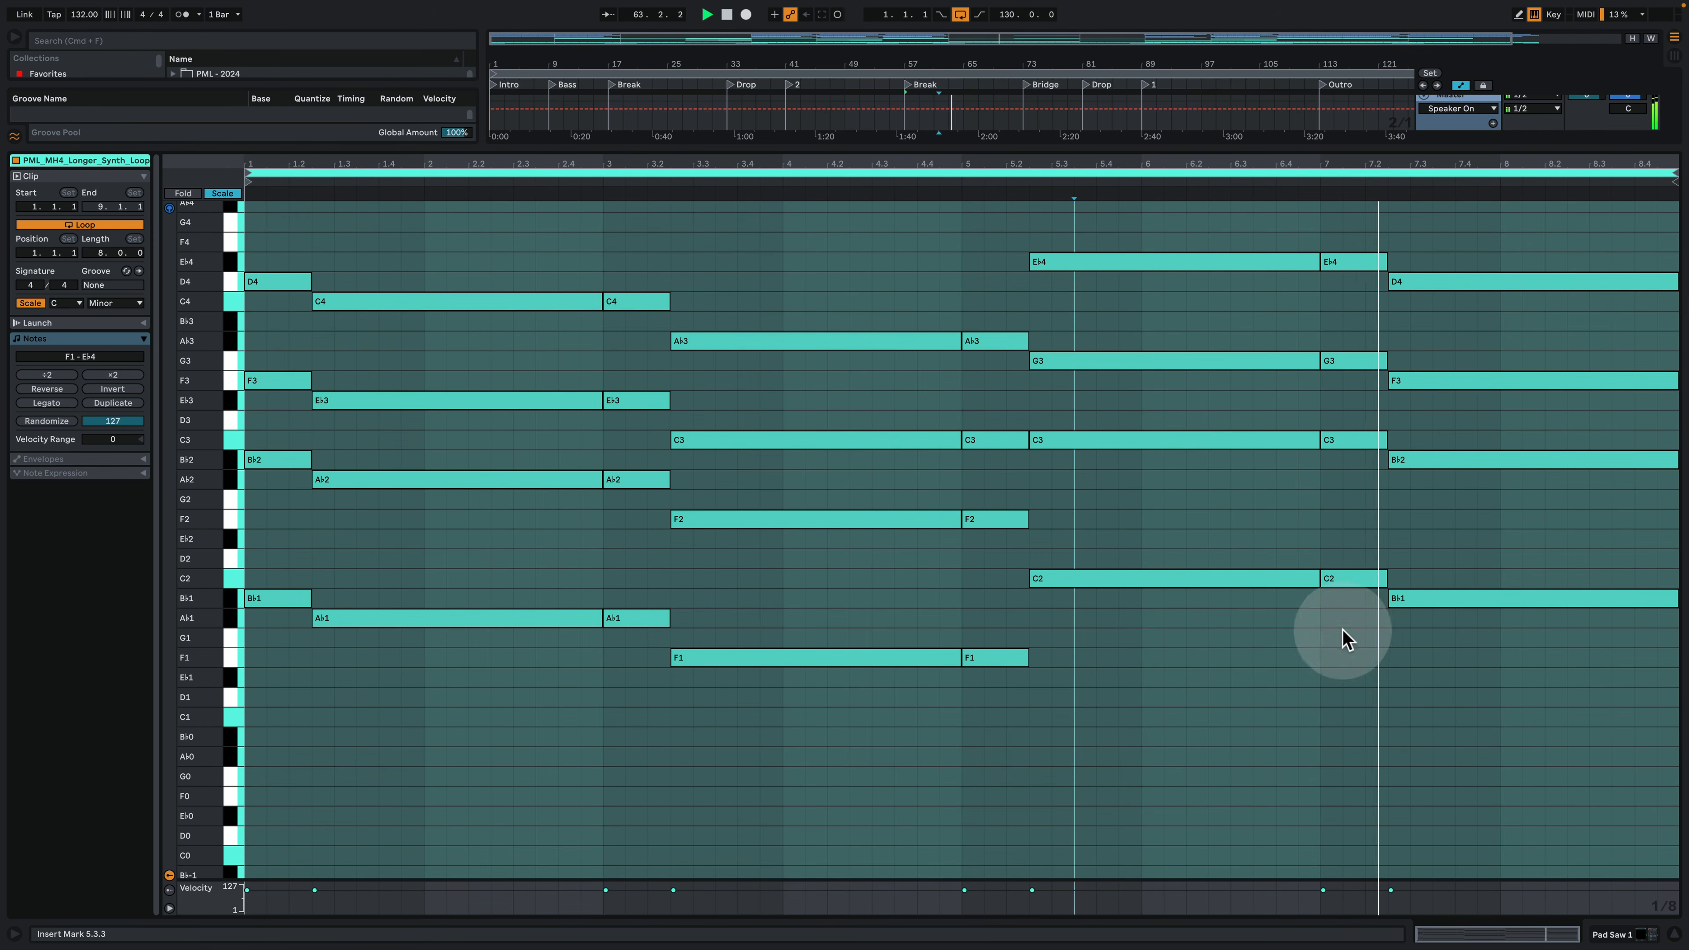
{"action": "left_click", "coordinate": [1628, 933]}
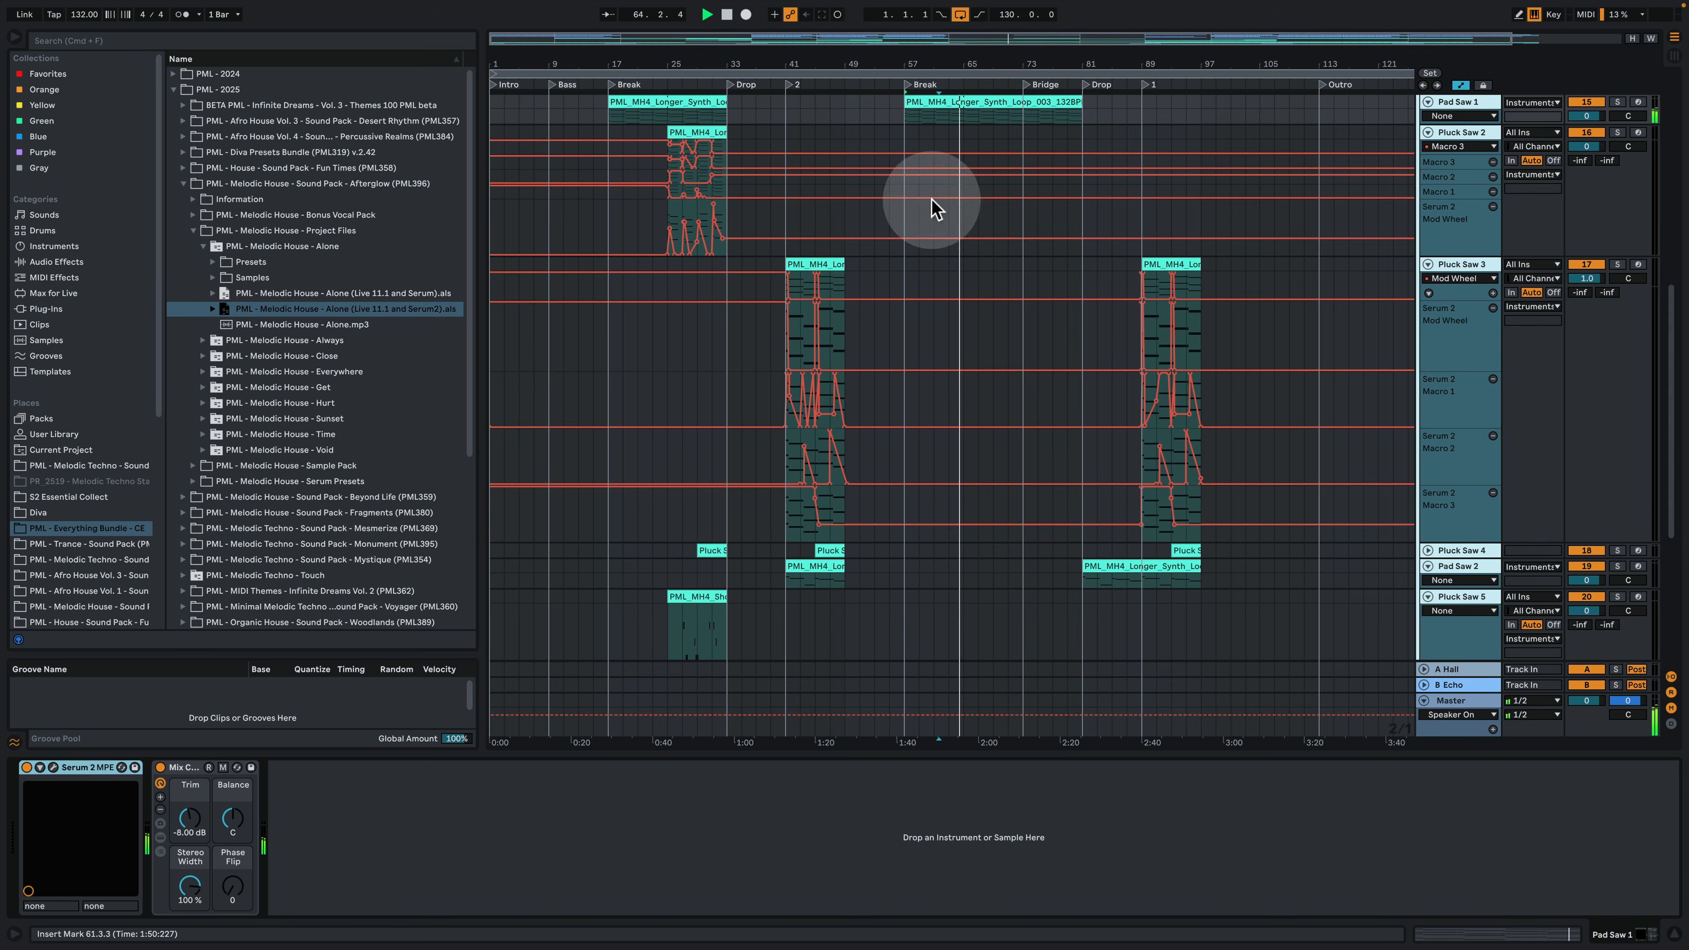
Step: Open the Pluck Saw 1 clip at bar 65 to examine its notes, and return to the track's devices
{"action": "scroll", "coordinate": [1016, 280], "scroll_direction": "up", "scroll_amount": 4}
{"action": "double_click", "coordinate": [990, 140]}
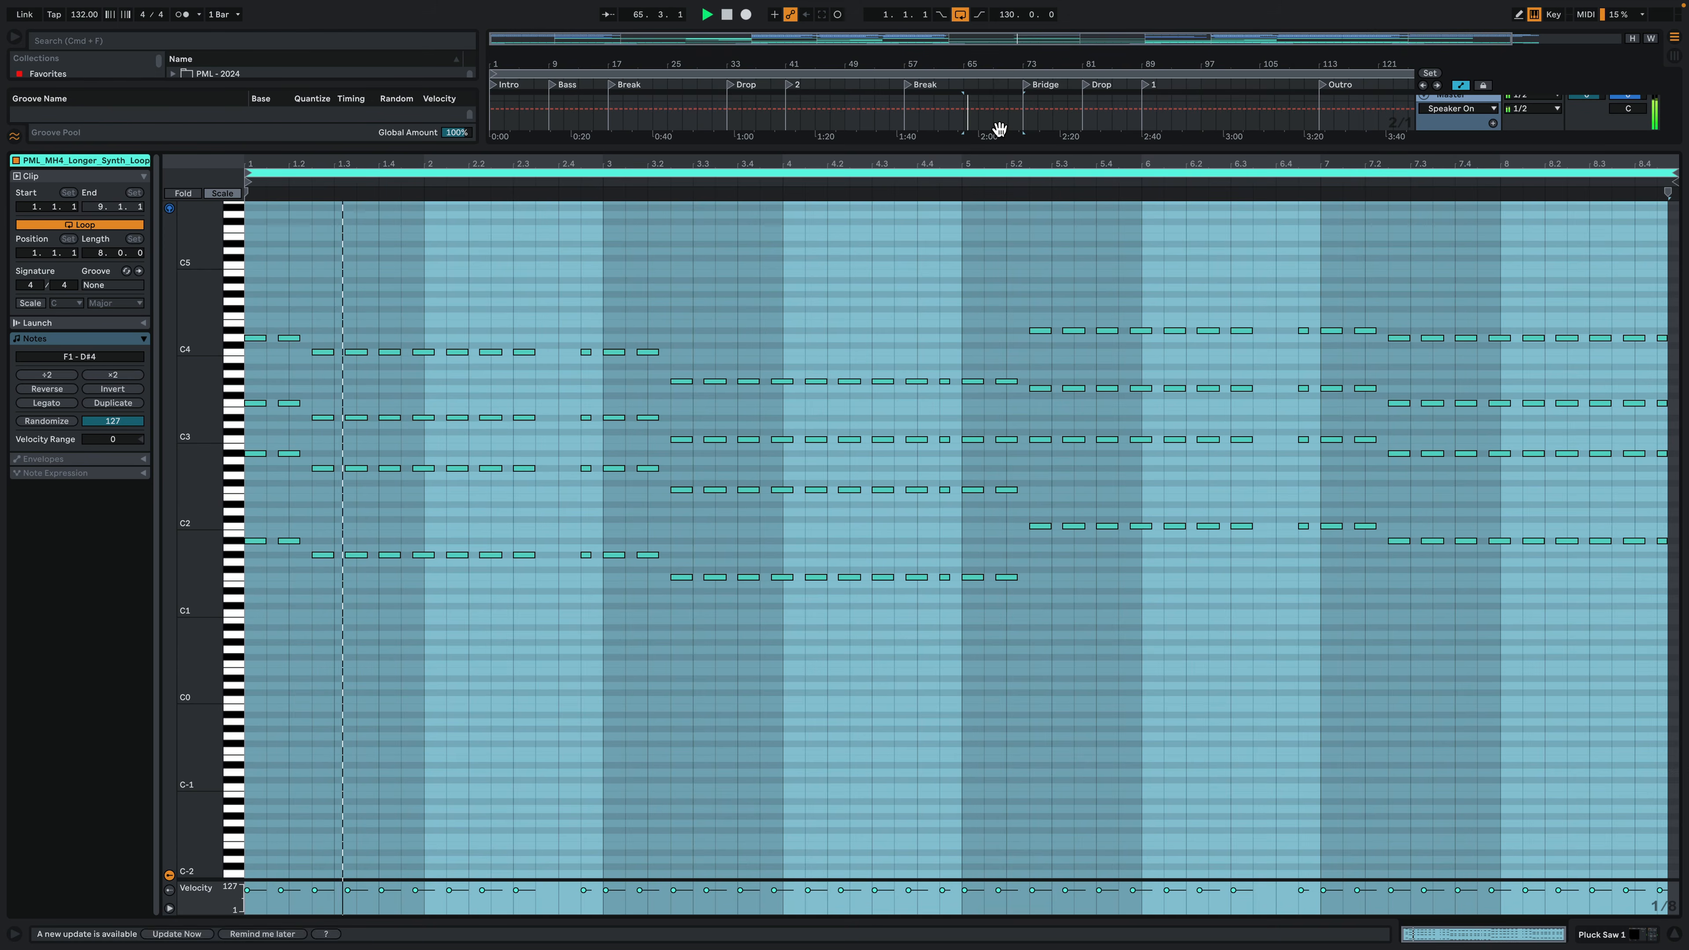
{"action": "left_click", "coordinate": [922, 275]}
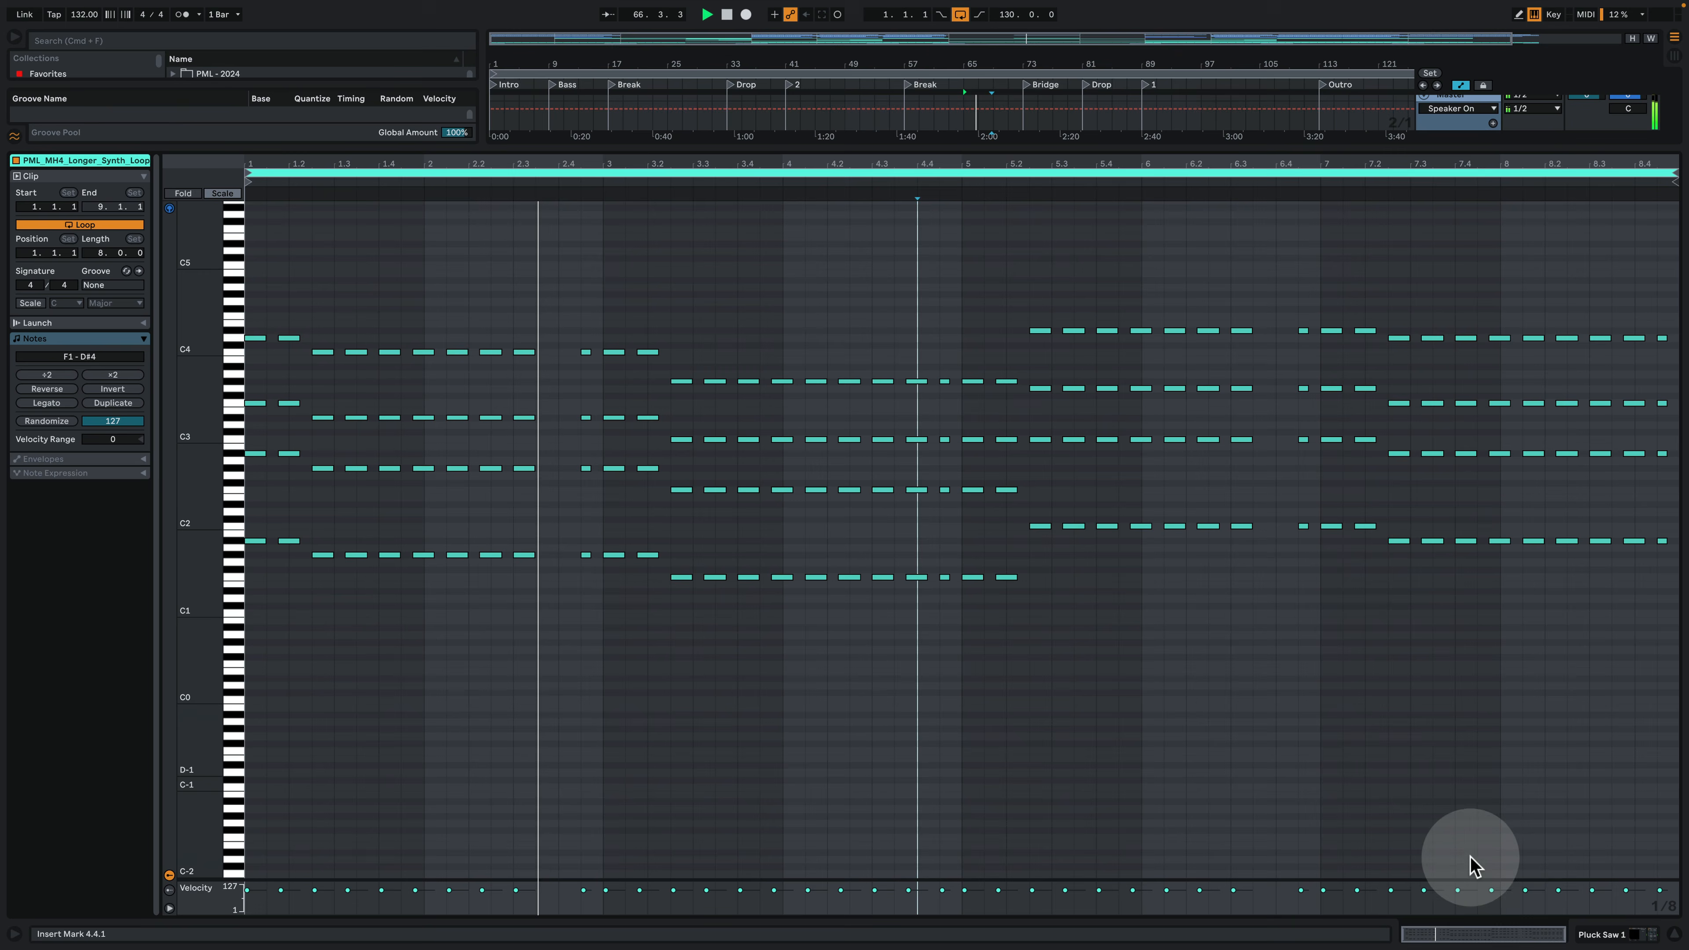
{"action": "left_click", "coordinate": [1592, 932]}
Step: Inspect the effect chains on the Master track and the A Hall return
{"action": "scroll", "coordinate": [1297, 569], "scroll_direction": "up", "scroll_amount": 8}
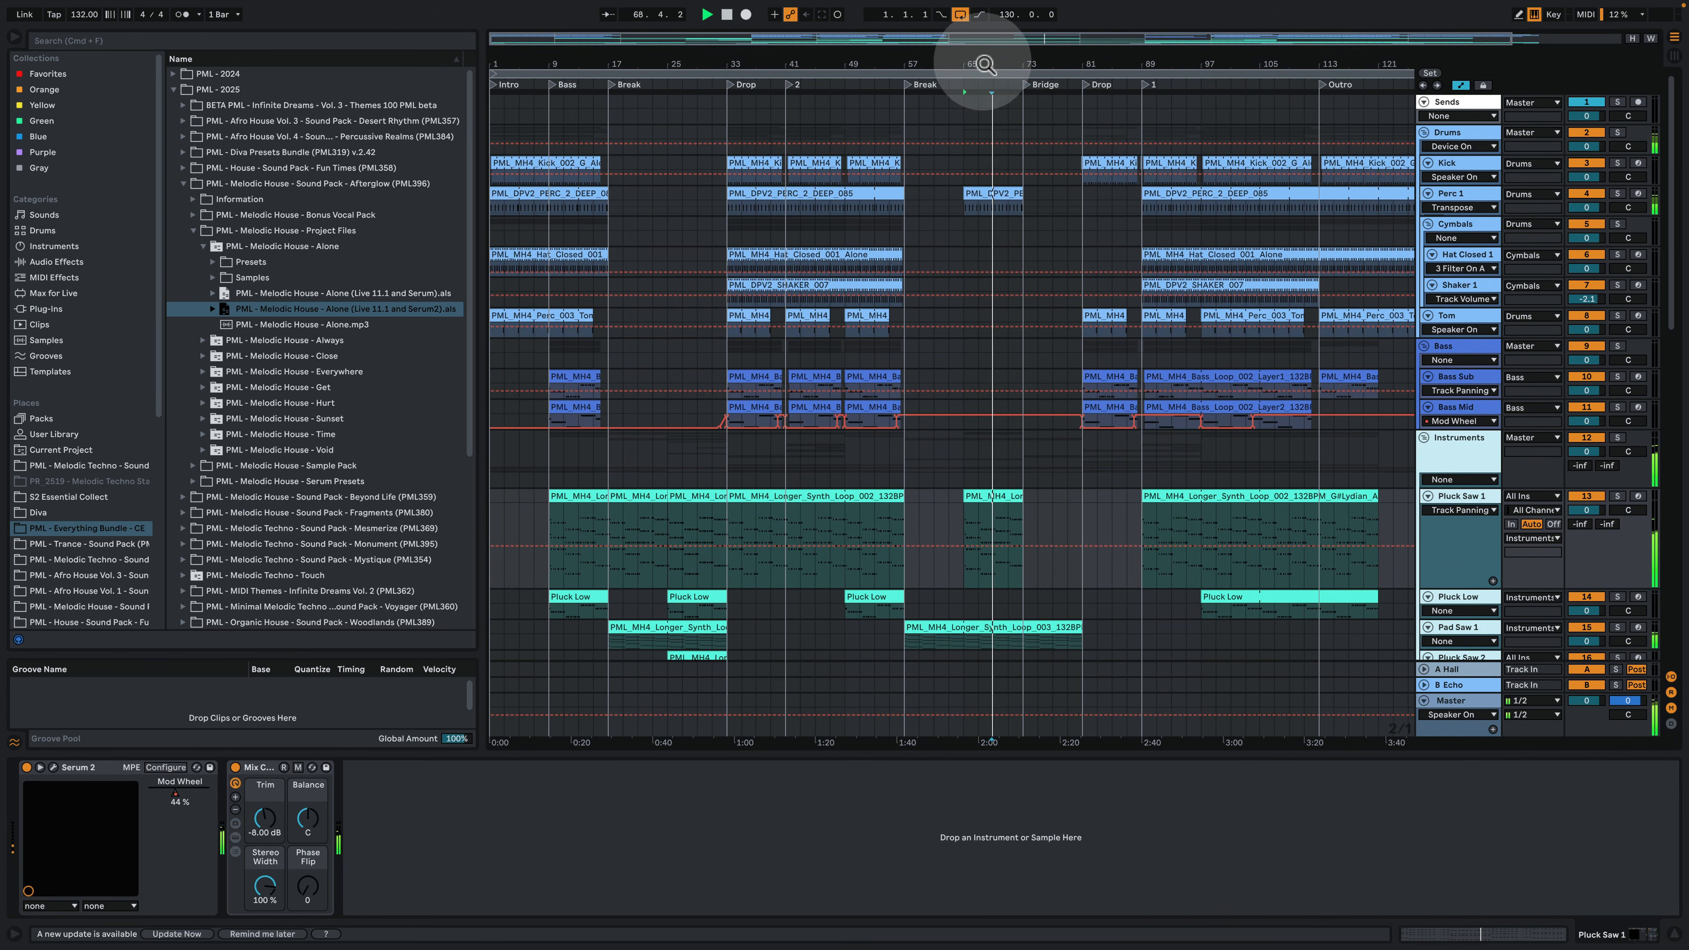
{"action": "left_click_drag", "start_coordinate": [983, 62], "coordinate": [984, 34]}
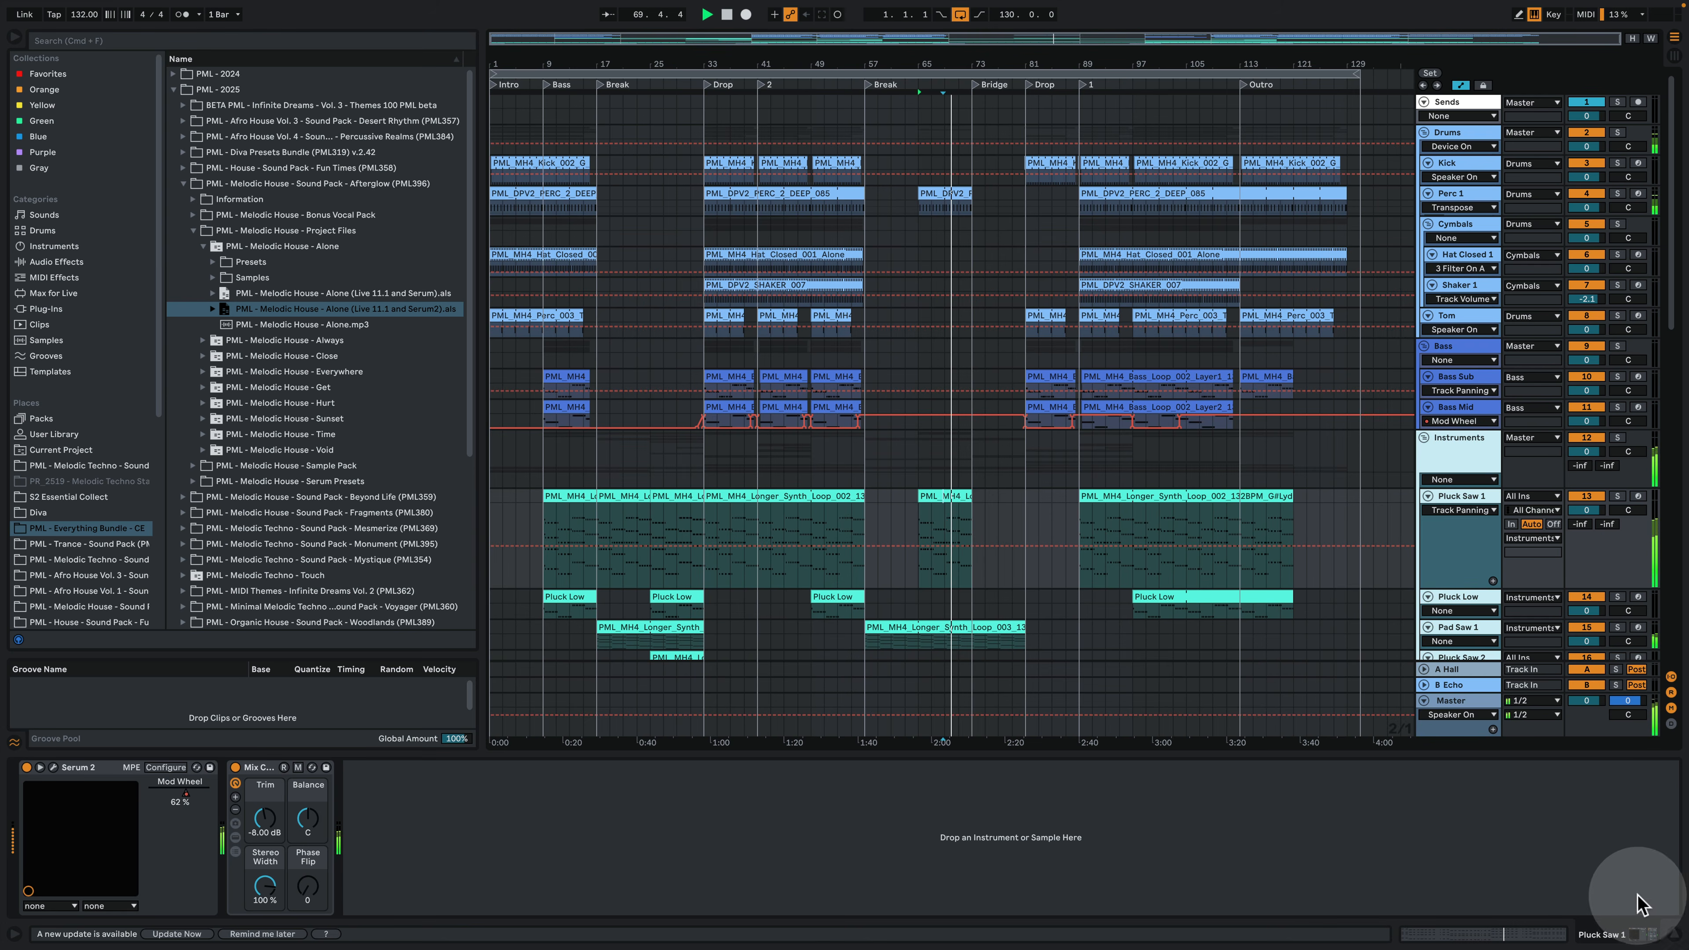
{"action": "left_click", "coordinate": [1677, 936]}
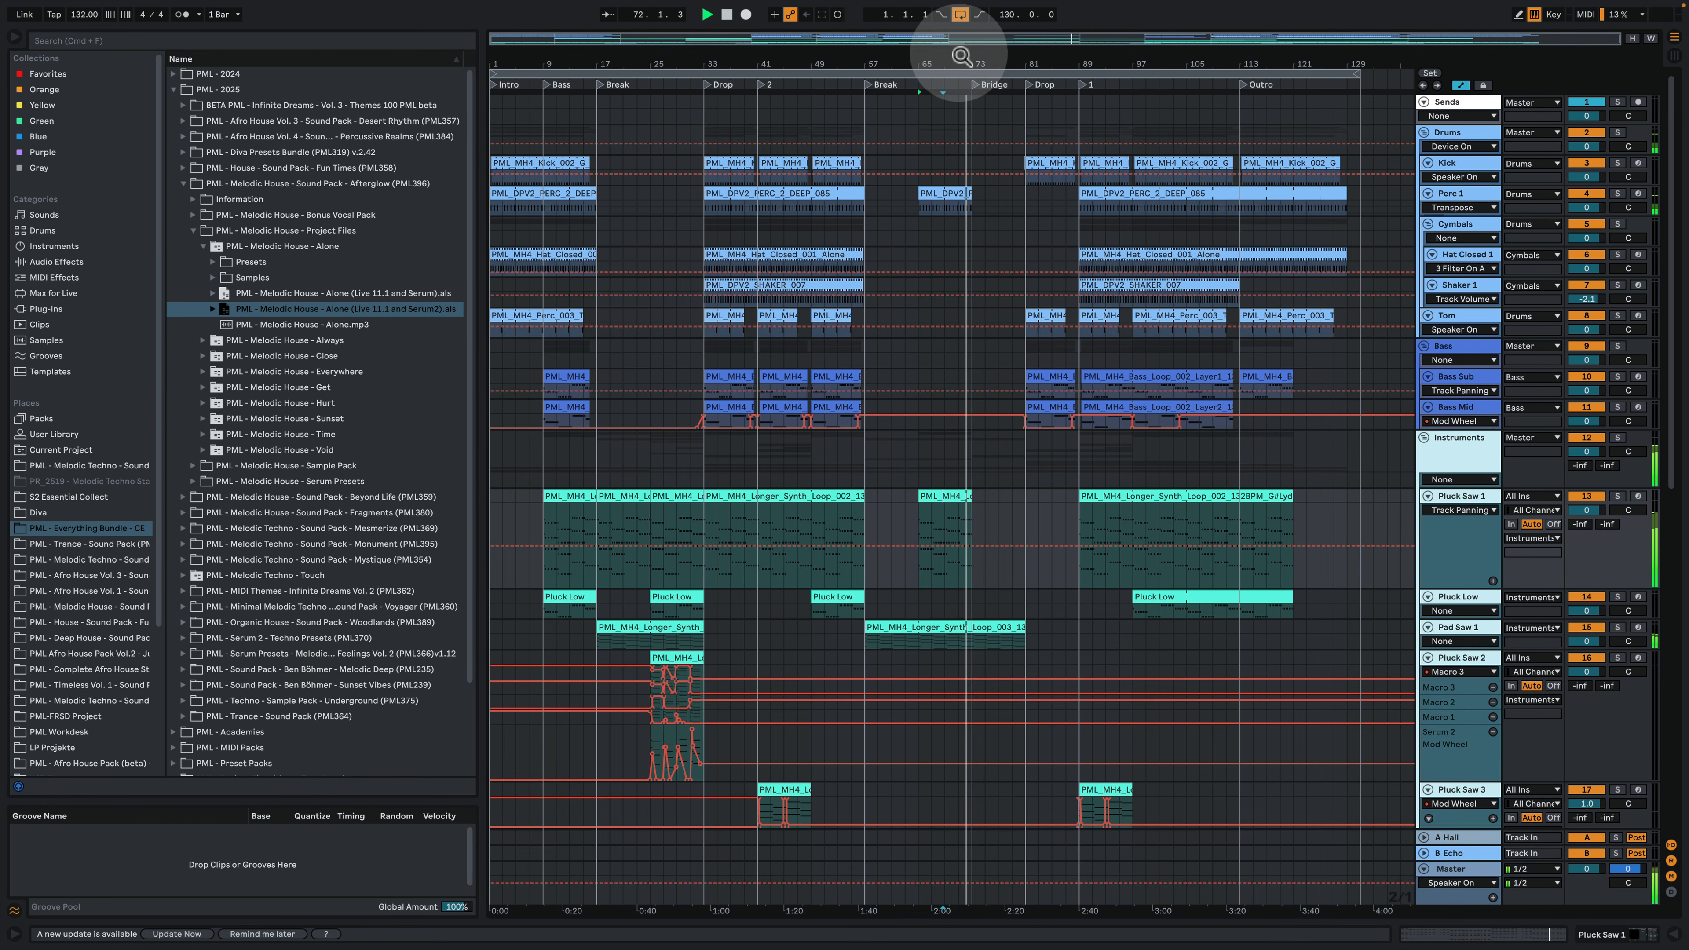
{"action": "double_click", "coordinate": [1463, 869]}
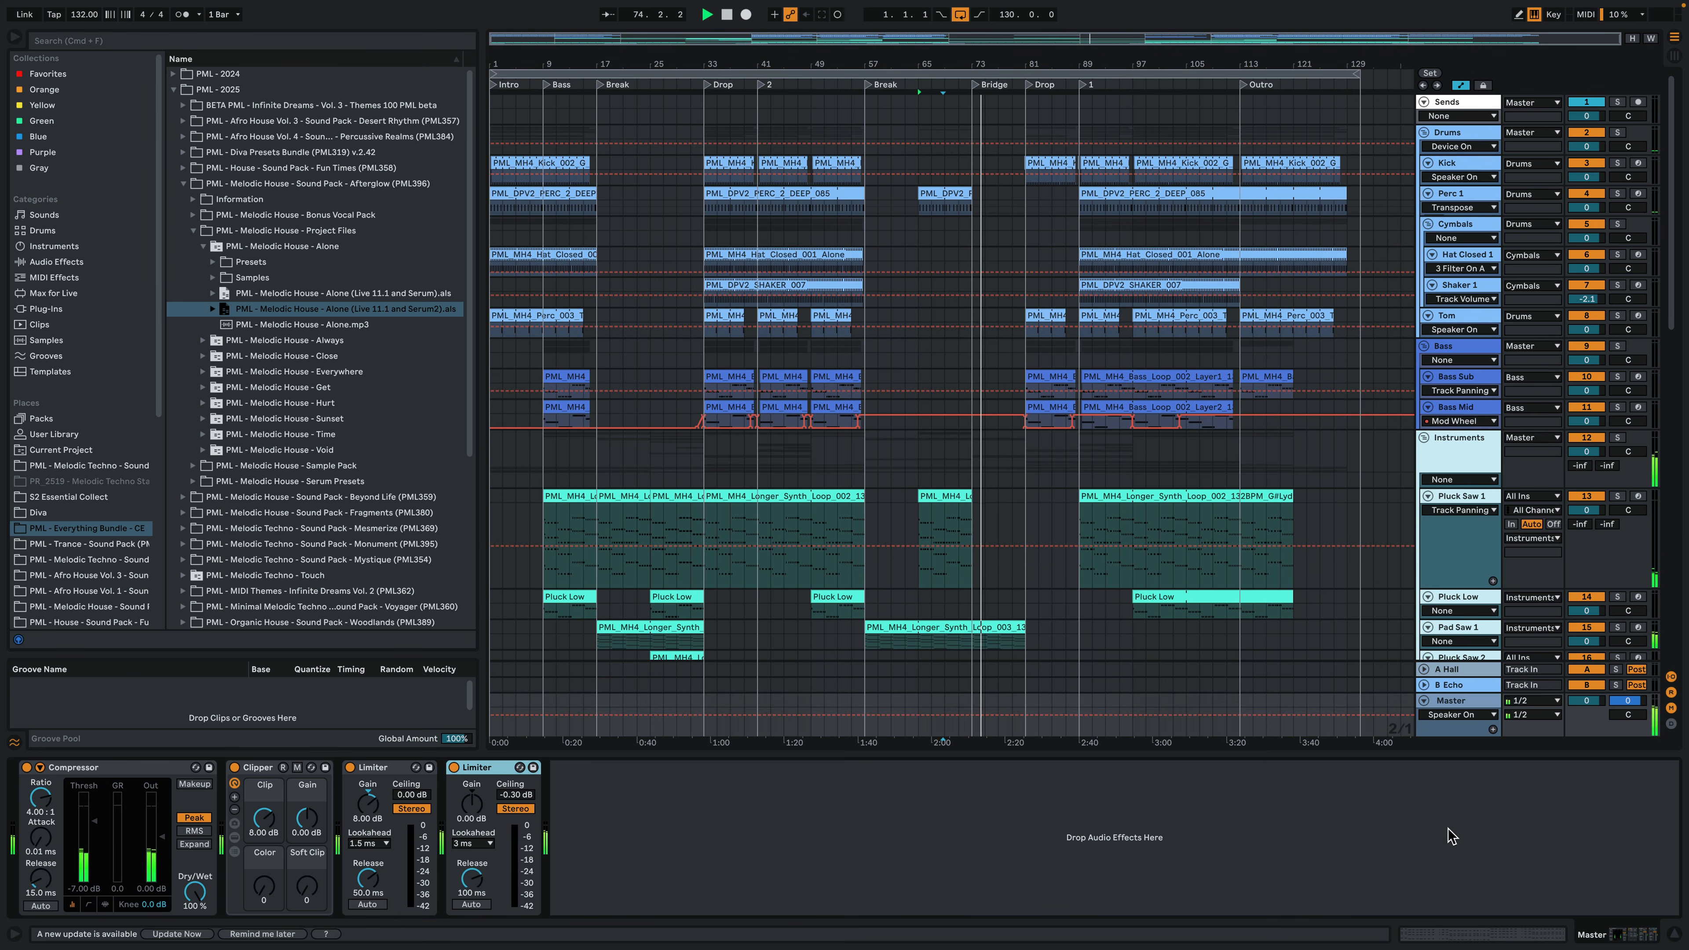
{"action": "left_click", "coordinate": [1473, 671]}
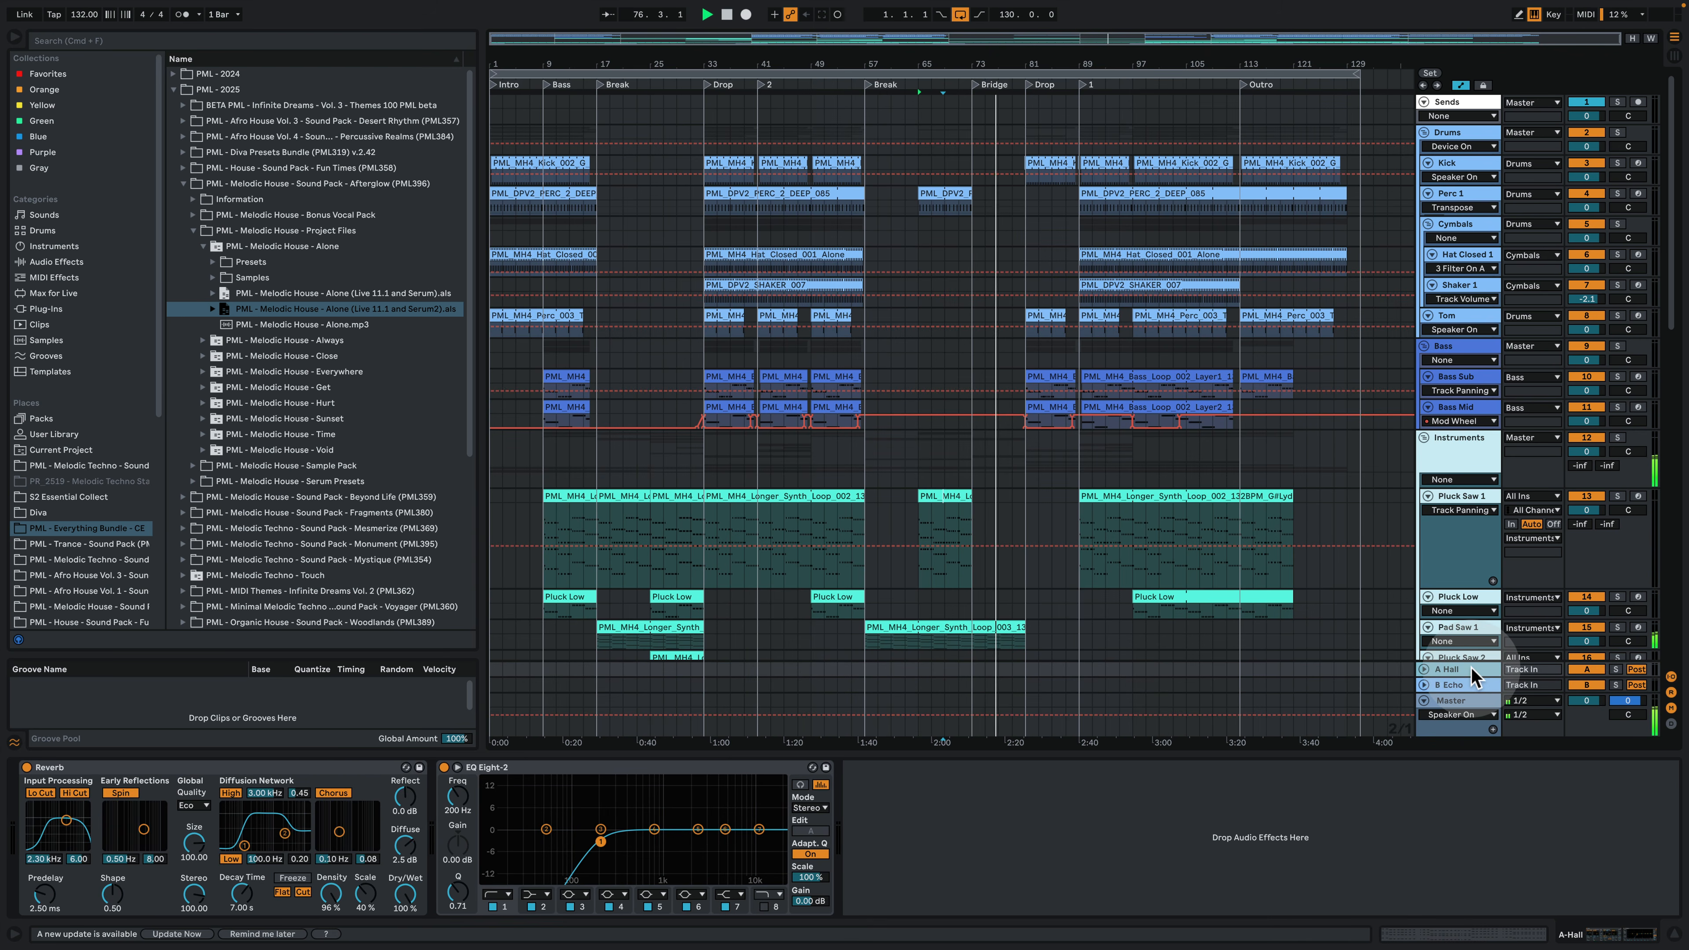
Step: Inspect the effect chains on the Instruments, Bass and Drums groups, and hide the devices again
{"action": "left_click", "coordinate": [1473, 440]}
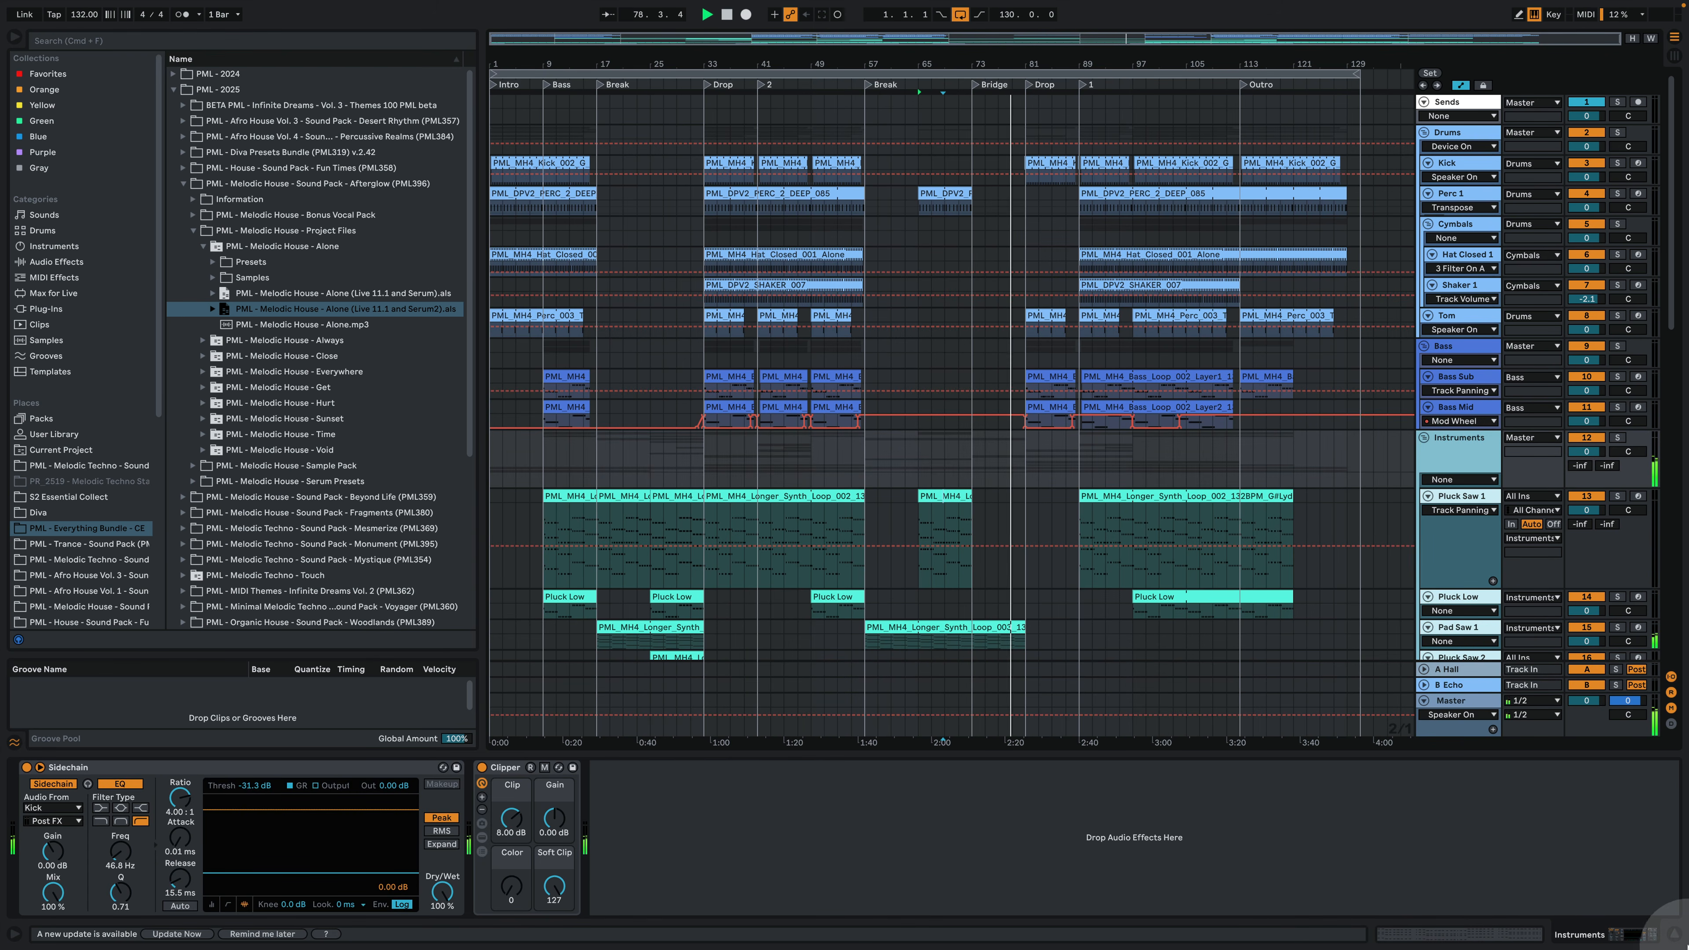
{"action": "left_click", "coordinate": [1678, 939]}
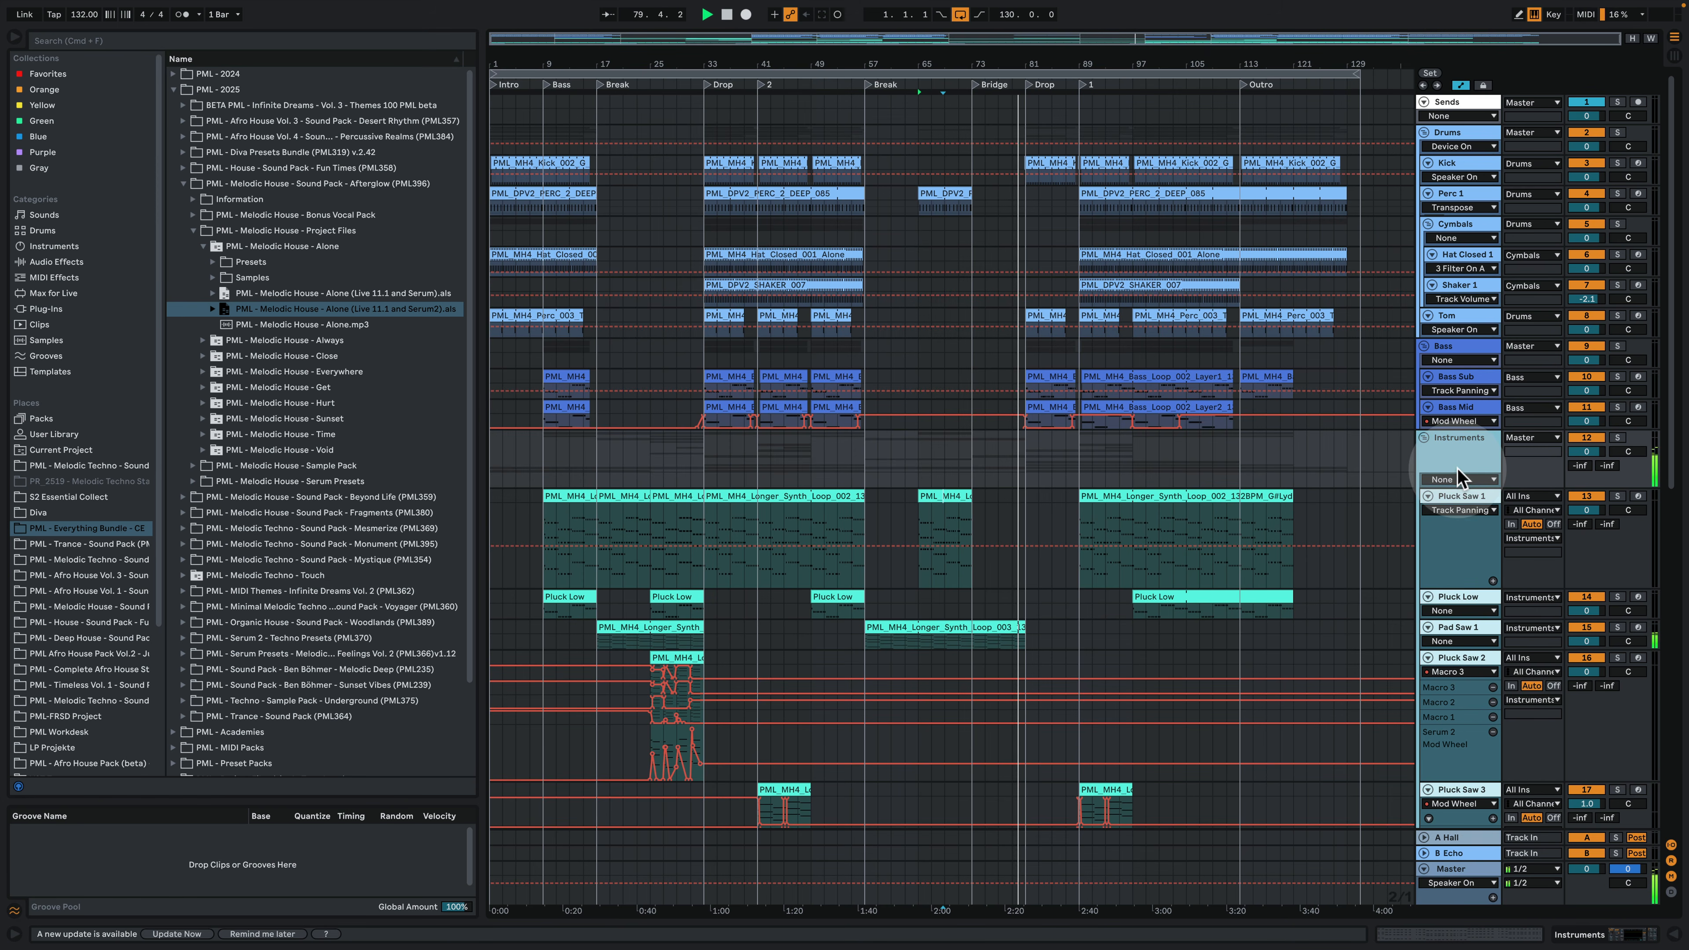
{"action": "double_click", "coordinate": [1470, 348]}
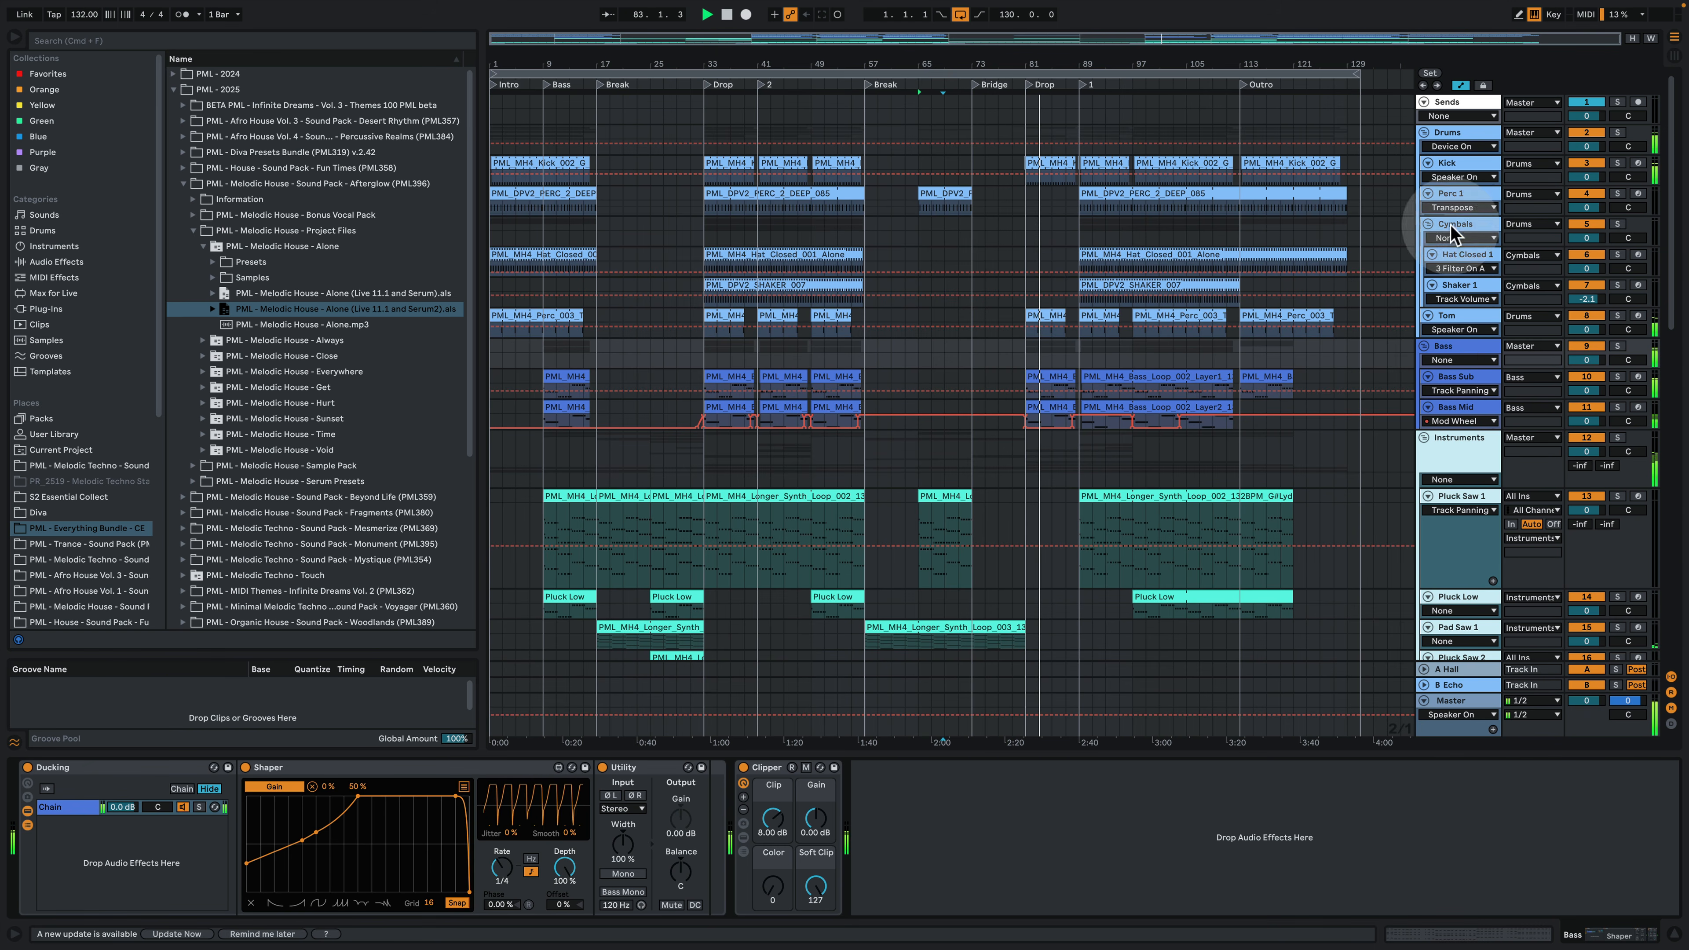
{"action": "left_click", "coordinate": [1455, 129]}
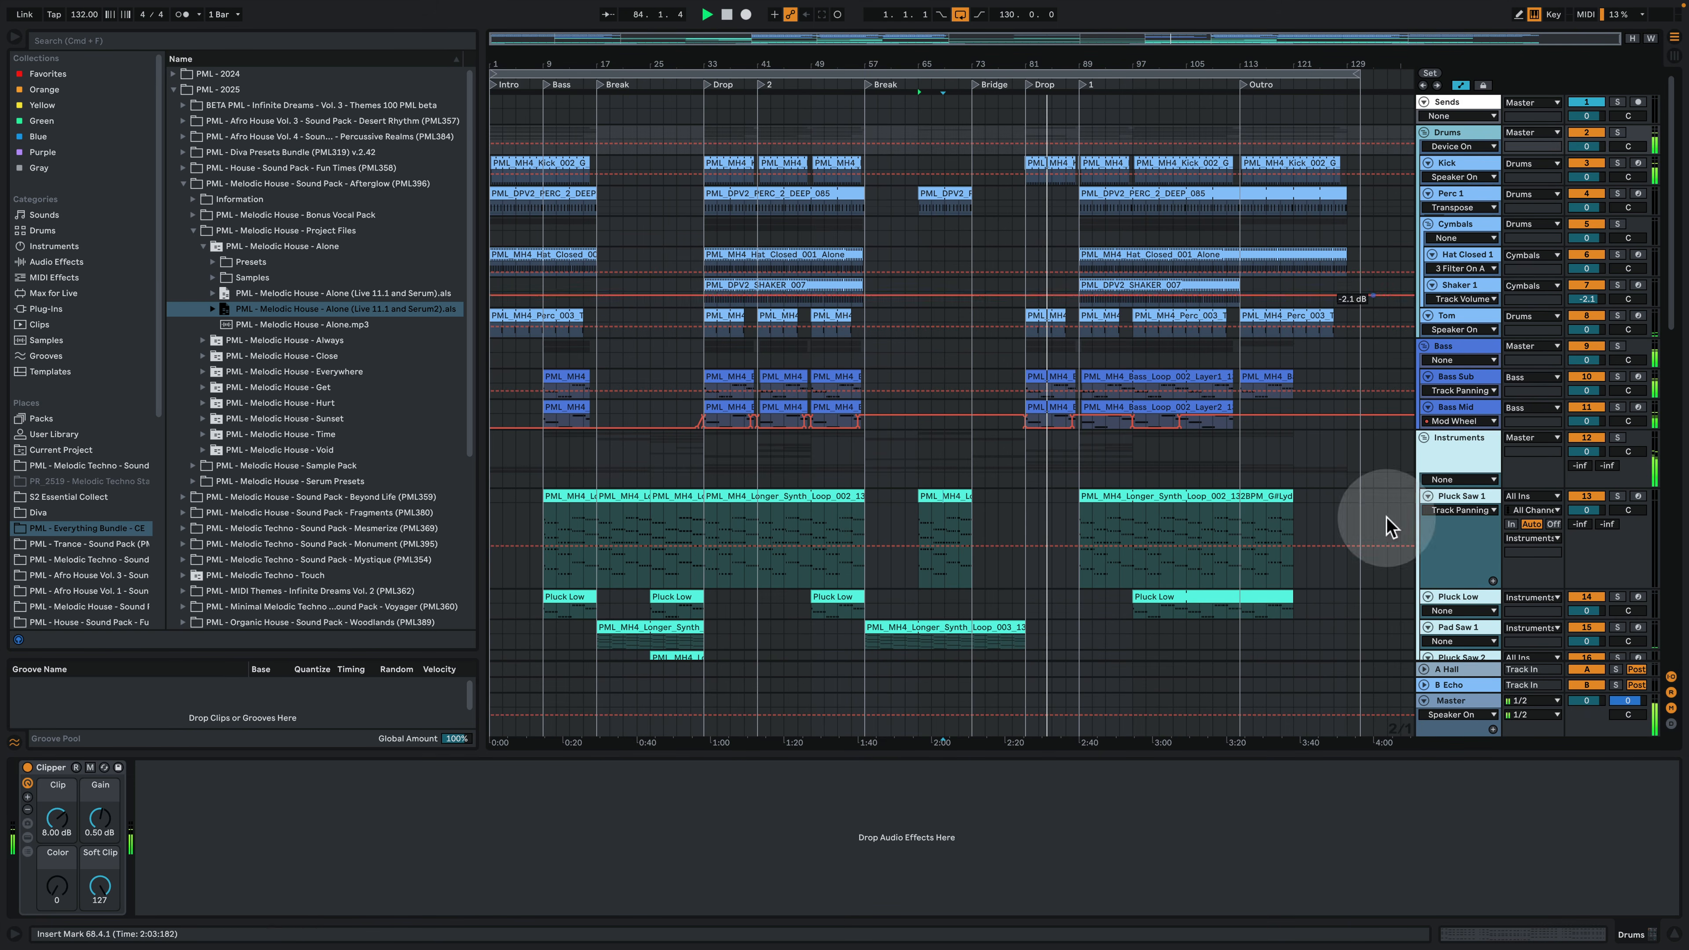
{"action": "left_click", "coordinate": [1675, 934]}
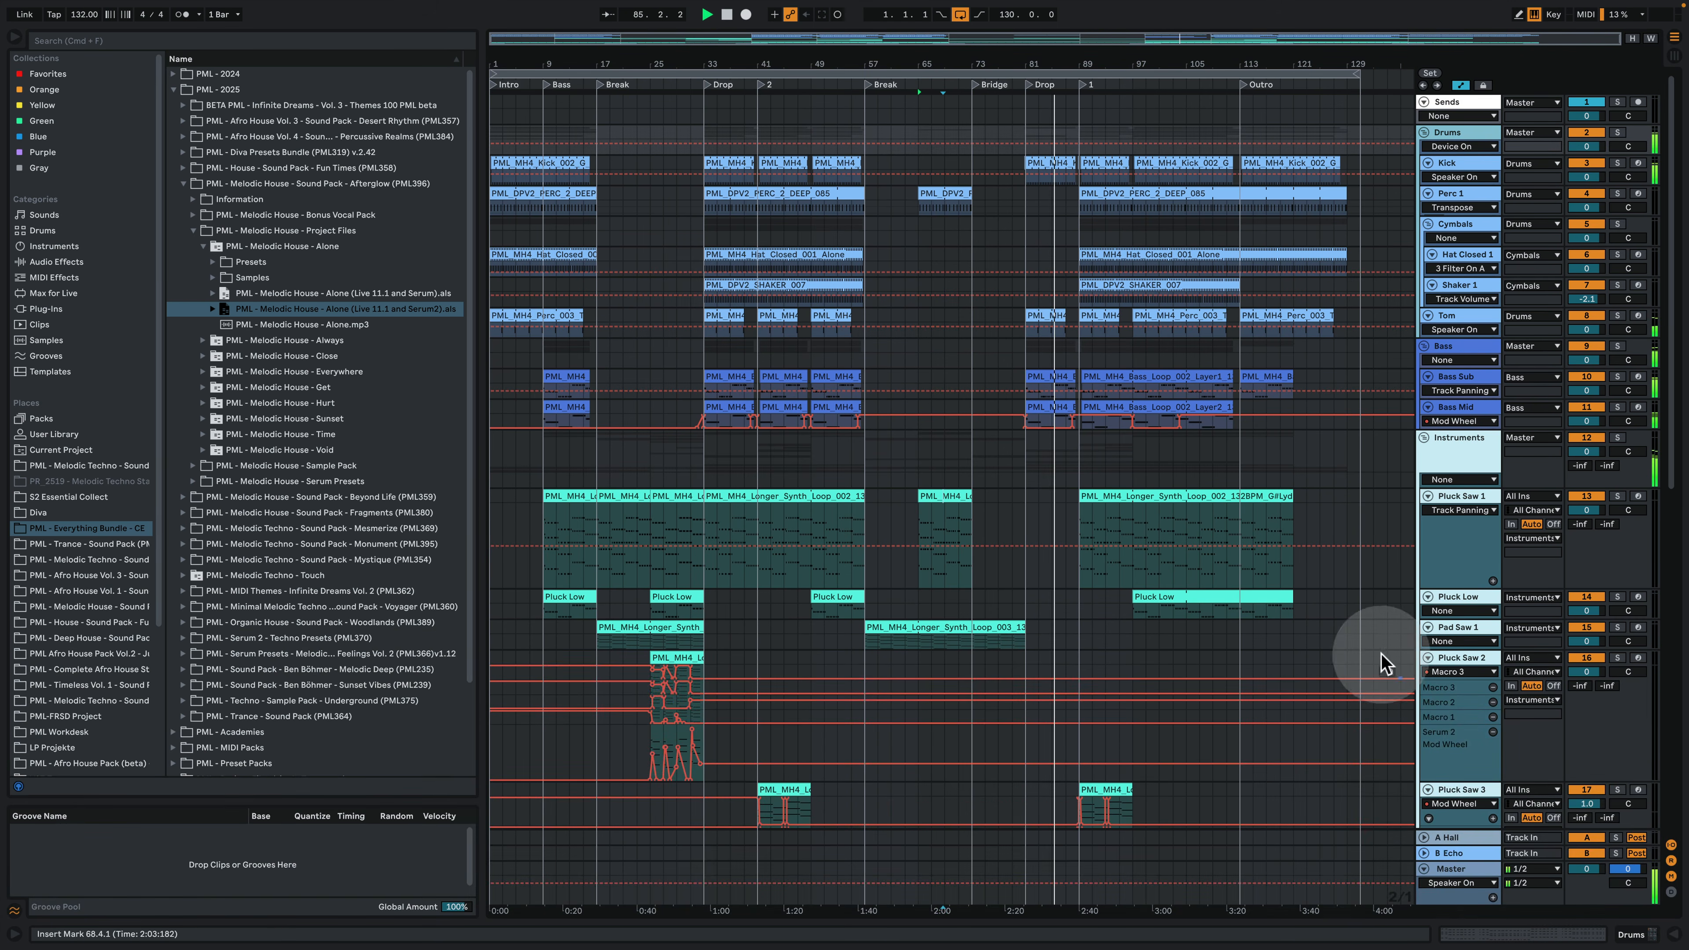
Step: Open the Chords 1 clip at the Bridge from bar 73 and examine its notes and the track's device chain
{"action": "scroll", "coordinate": [1309, 625], "scroll_direction": "down", "scroll_amount": 8}
{"action": "scroll", "coordinate": [1211, 692], "scroll_direction": "down", "scroll_amount": 3}
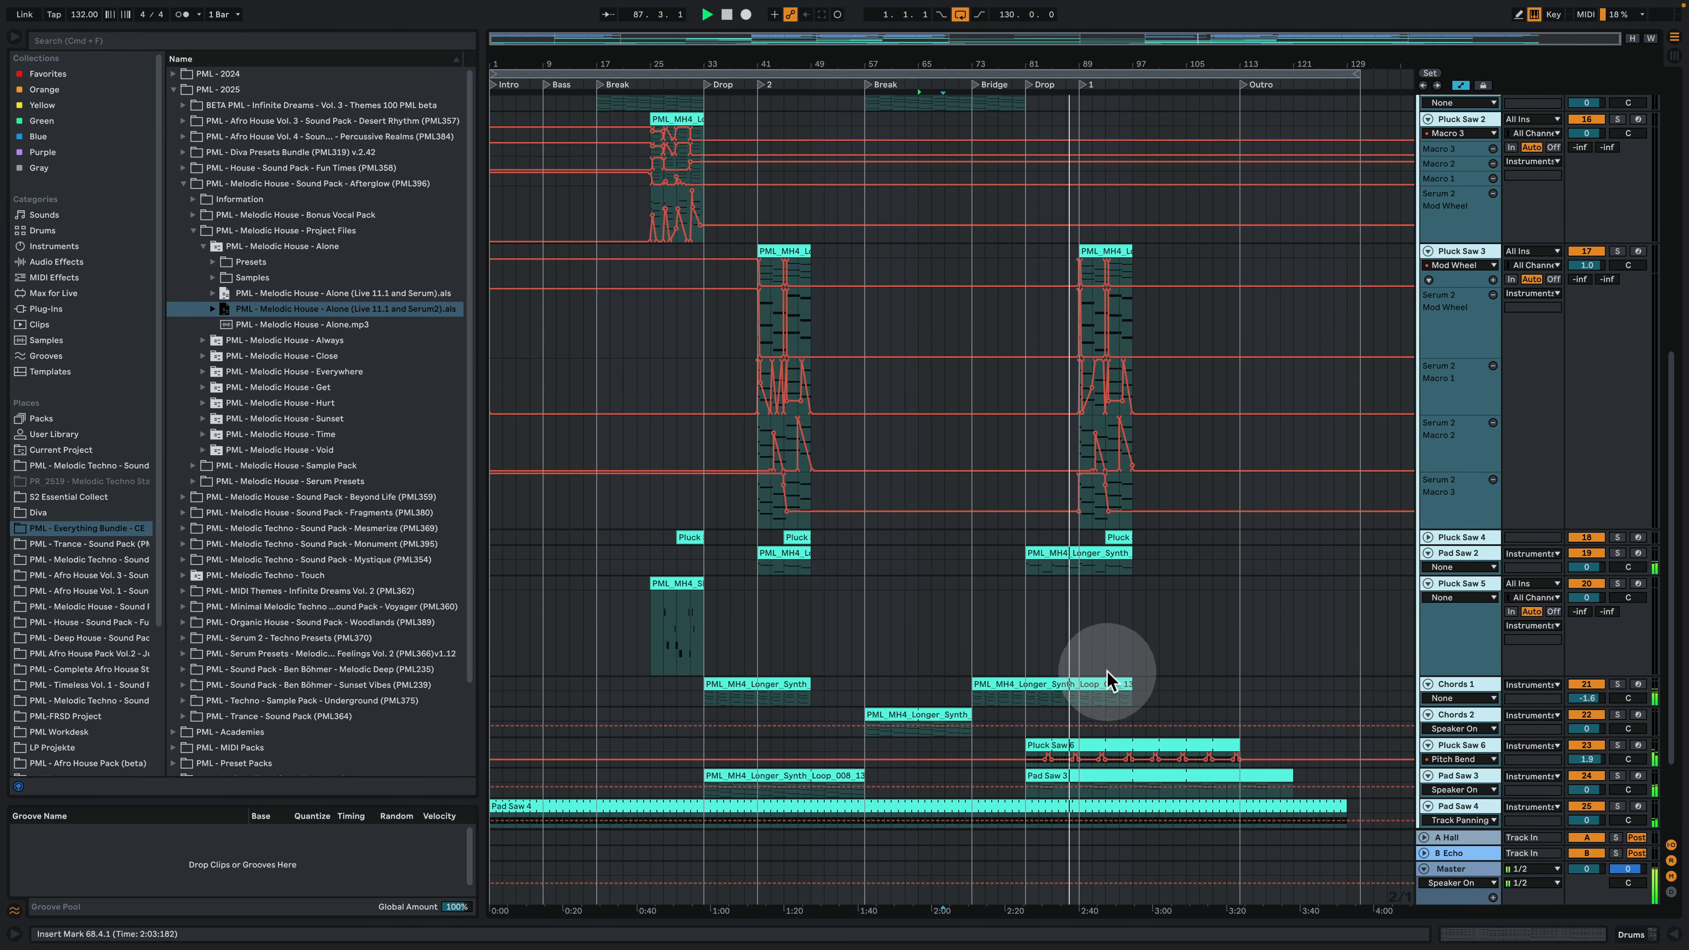
{"action": "double_click", "coordinate": [1094, 682]}
{"action": "left_click", "coordinate": [1398, 728]}
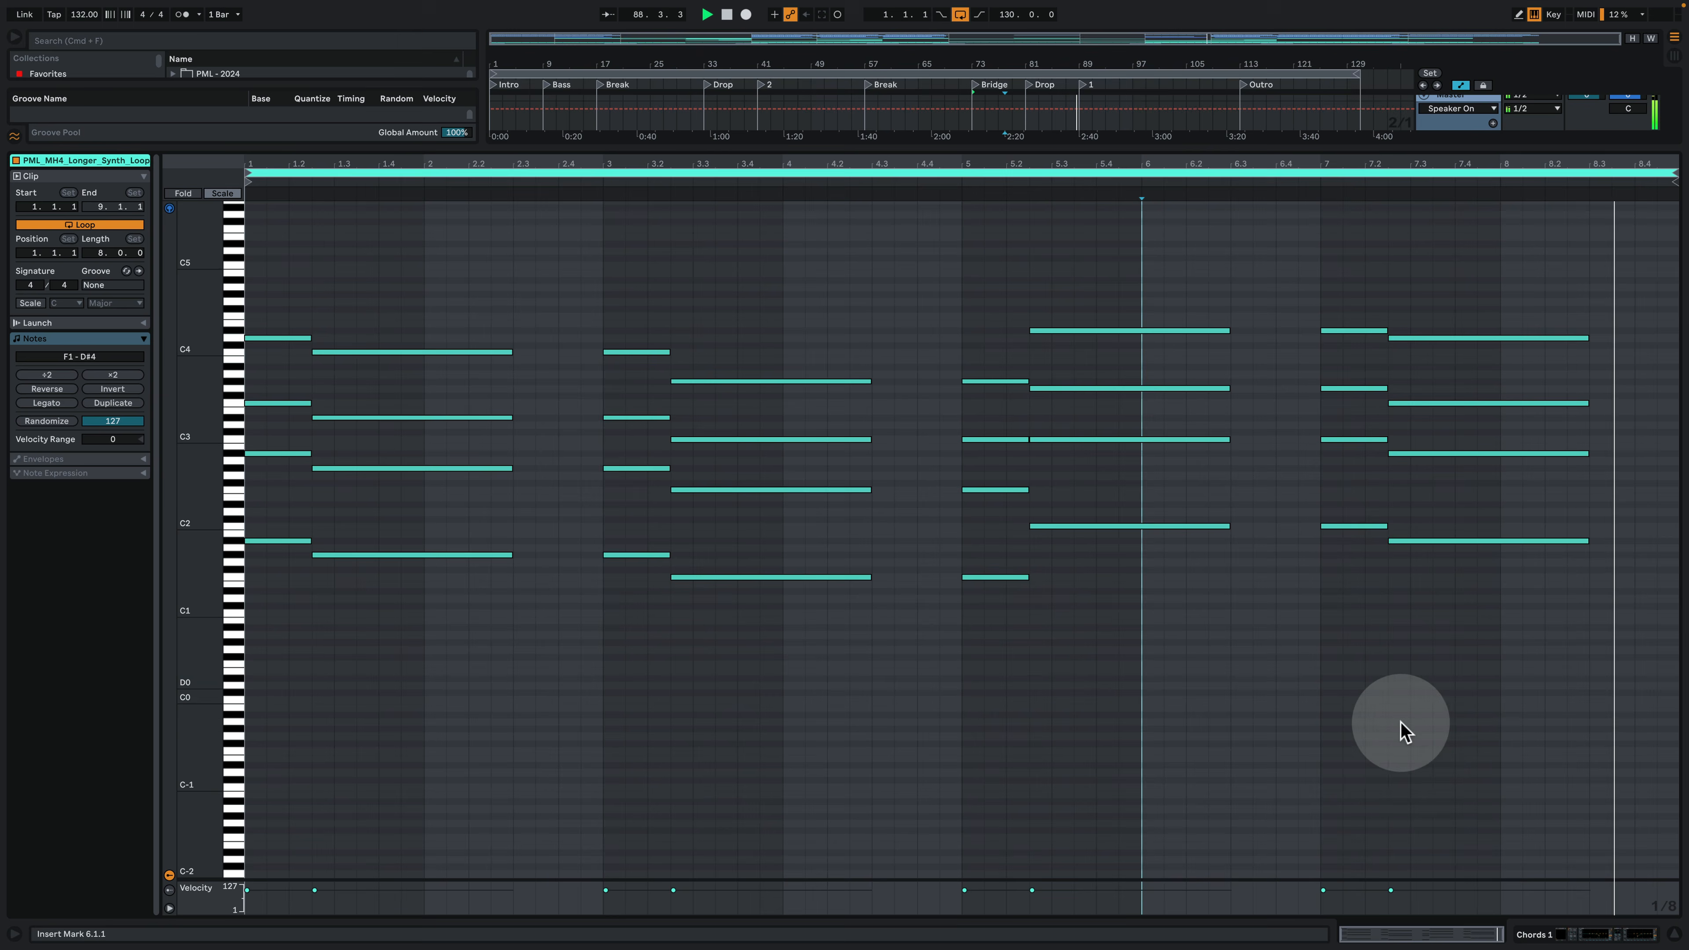
{"action": "left_click", "coordinate": [1590, 933]}
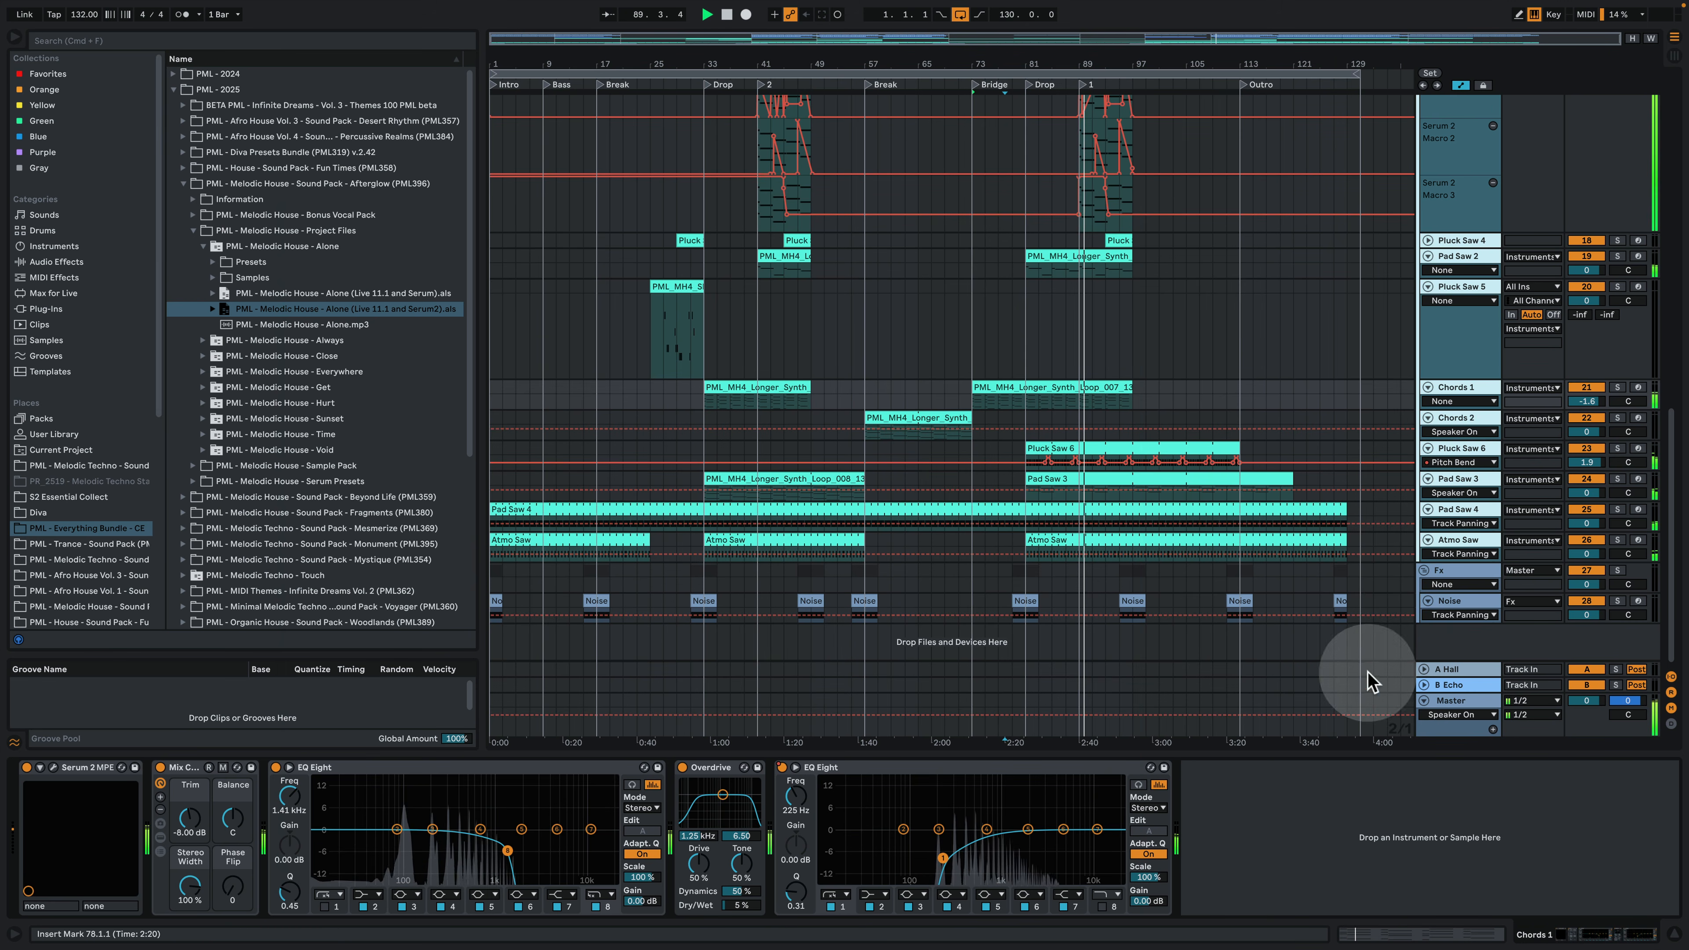
{"action": "left_click", "coordinate": [1672, 939]}
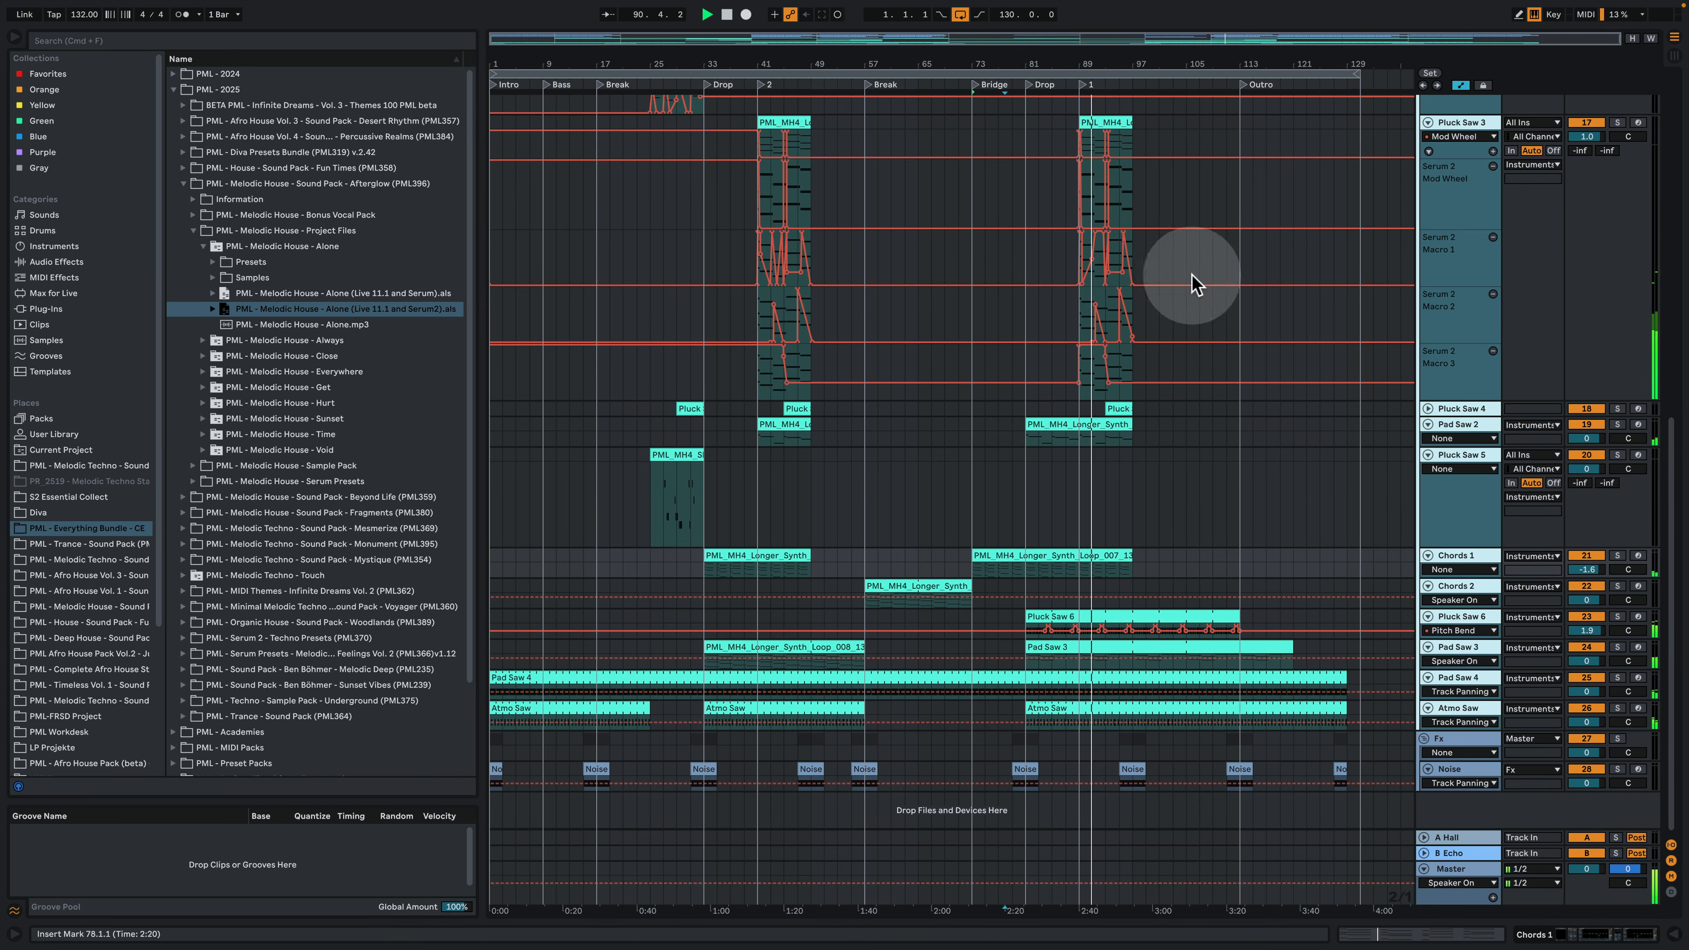
Step: Magnify the arrangement around bars 81 to 100 to examine the second drop's bass clips and Pluck Saw 3 automation
{"action": "scroll", "coordinate": [1468, 223], "scroll_direction": "up", "scroll_amount": 10}
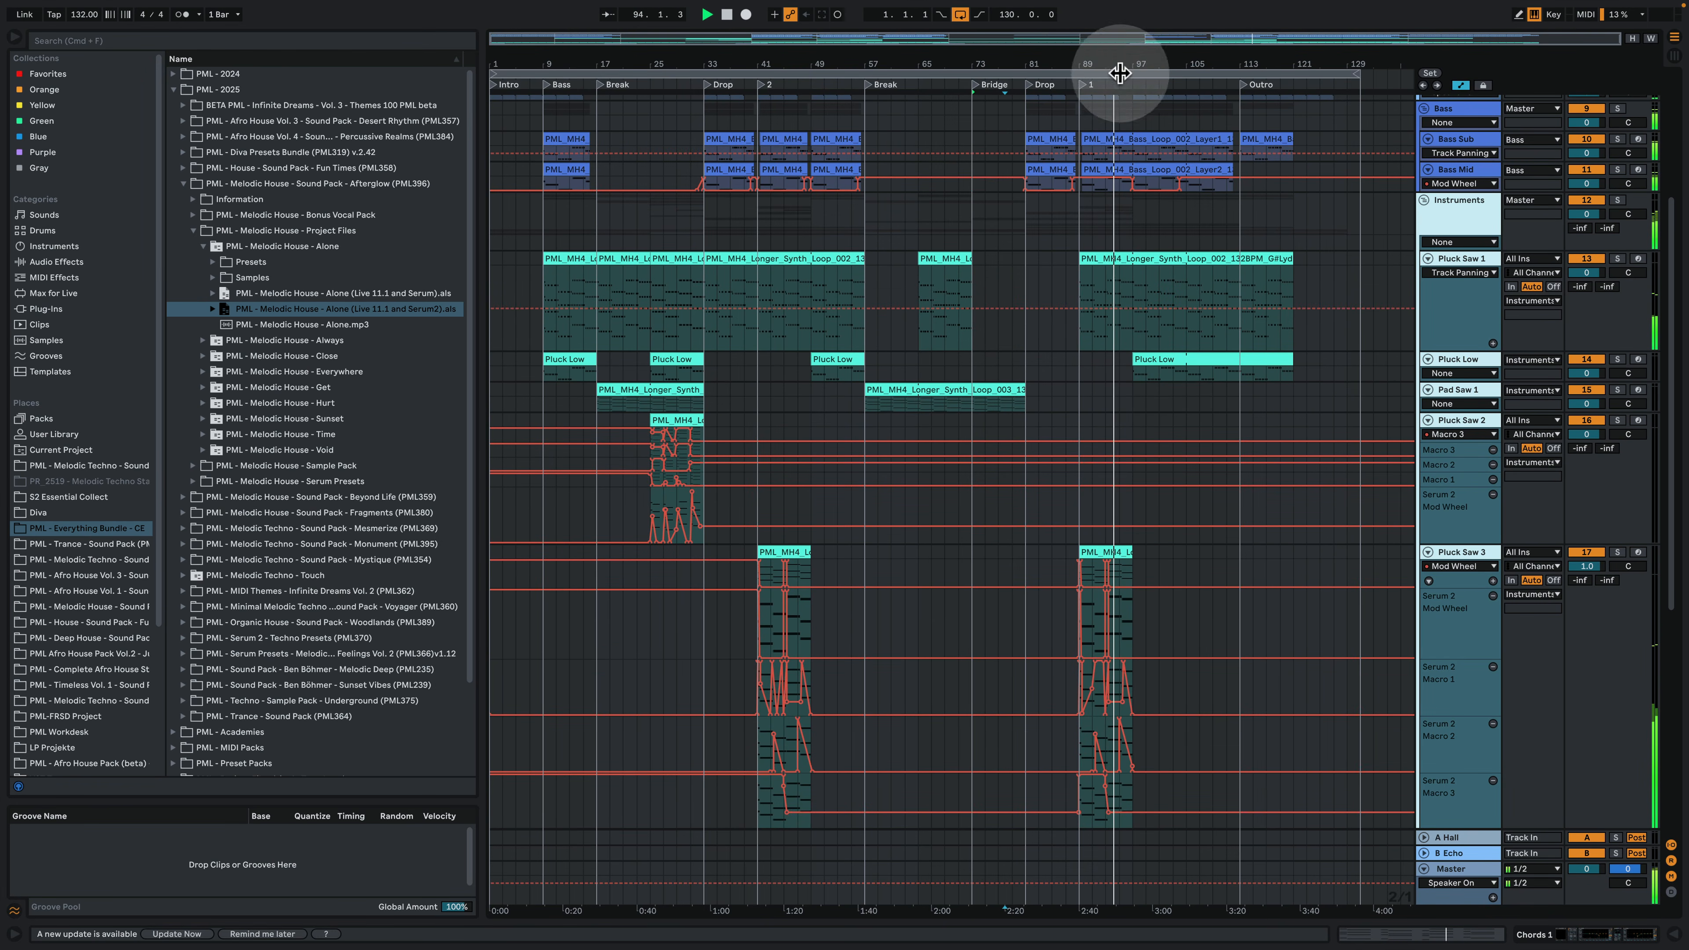
{"action": "left_click_drag", "start_coordinate": [1120, 72], "coordinate": [1120, 146]}
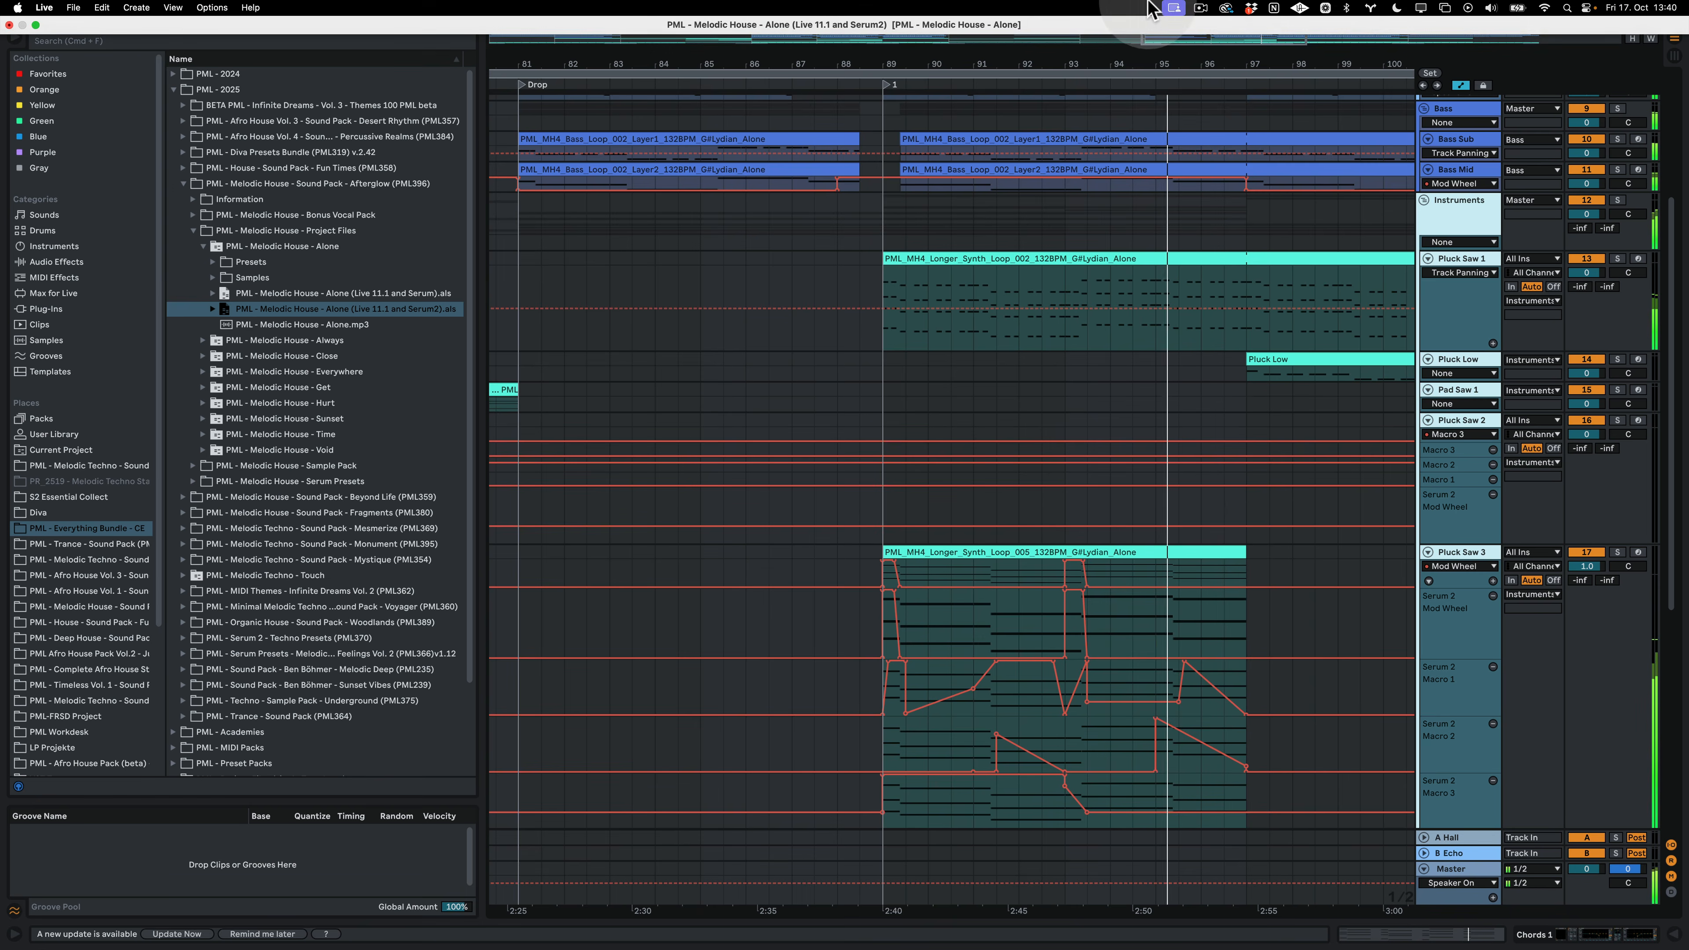
{"action": "left_click", "coordinate": [1100, 154]}
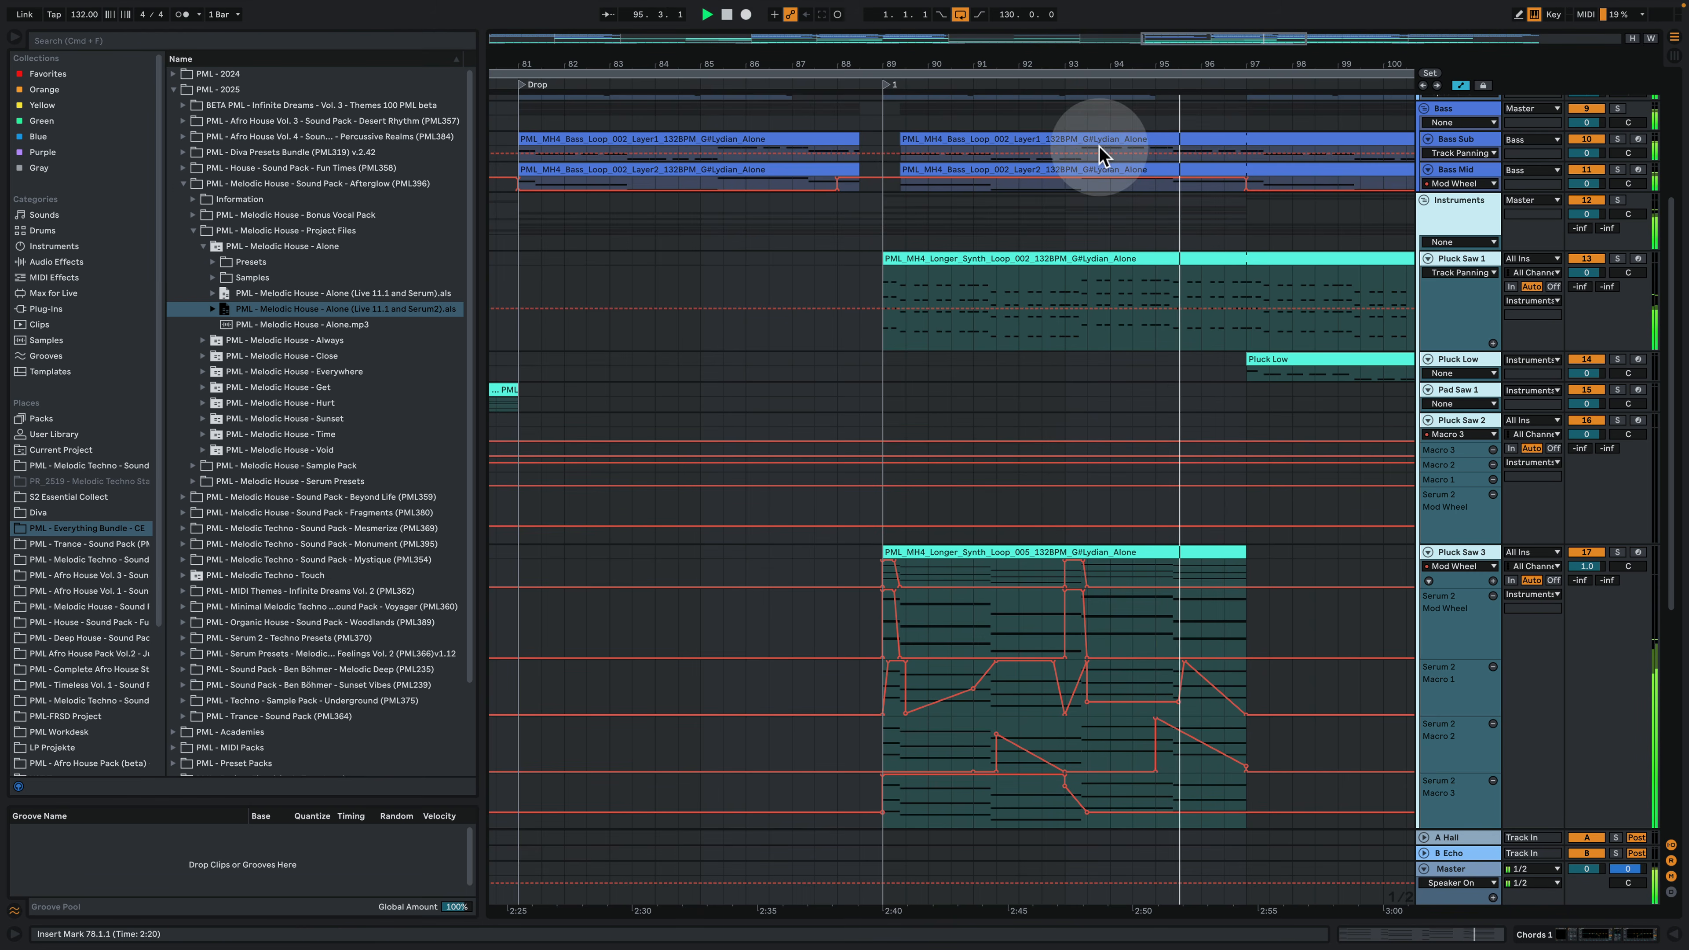
Step: Collapse the expanded Pluck Saw 3 and Pluck Saw 2 tracks in the arrangement to hide their automation lanes
{"action": "left_click", "coordinate": [1120, 161]}
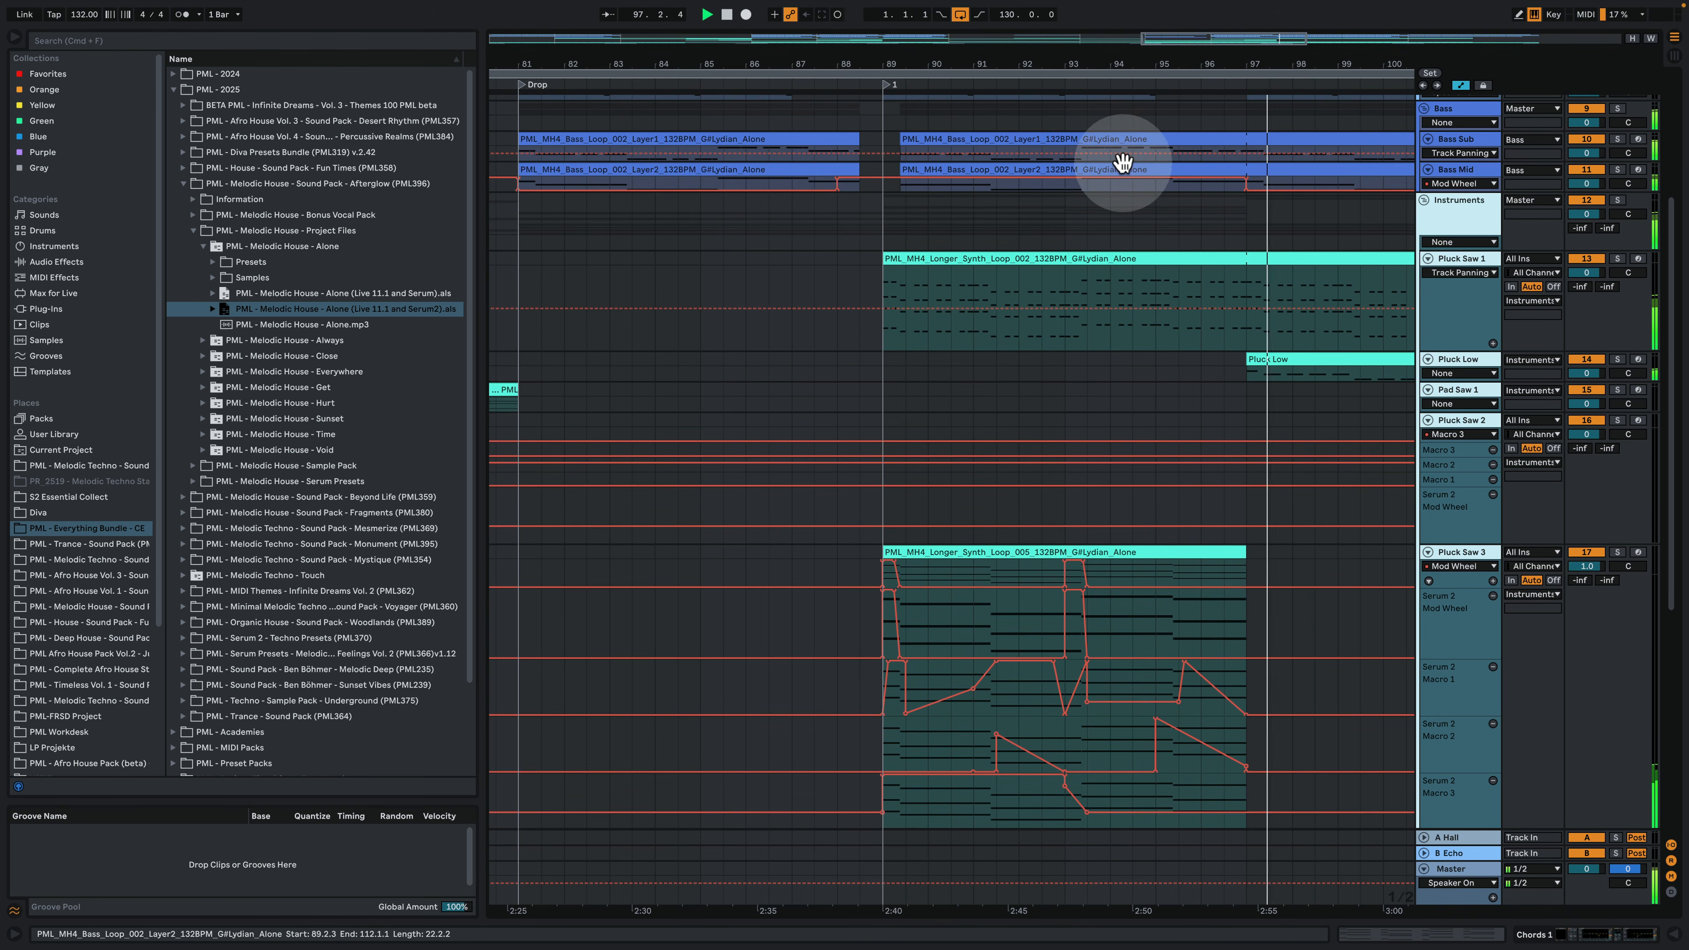
{"action": "left_click", "coordinate": [1126, 45]}
{"action": "left_click_drag", "start_coordinate": [1131, 58], "coordinate": [973, 57]}
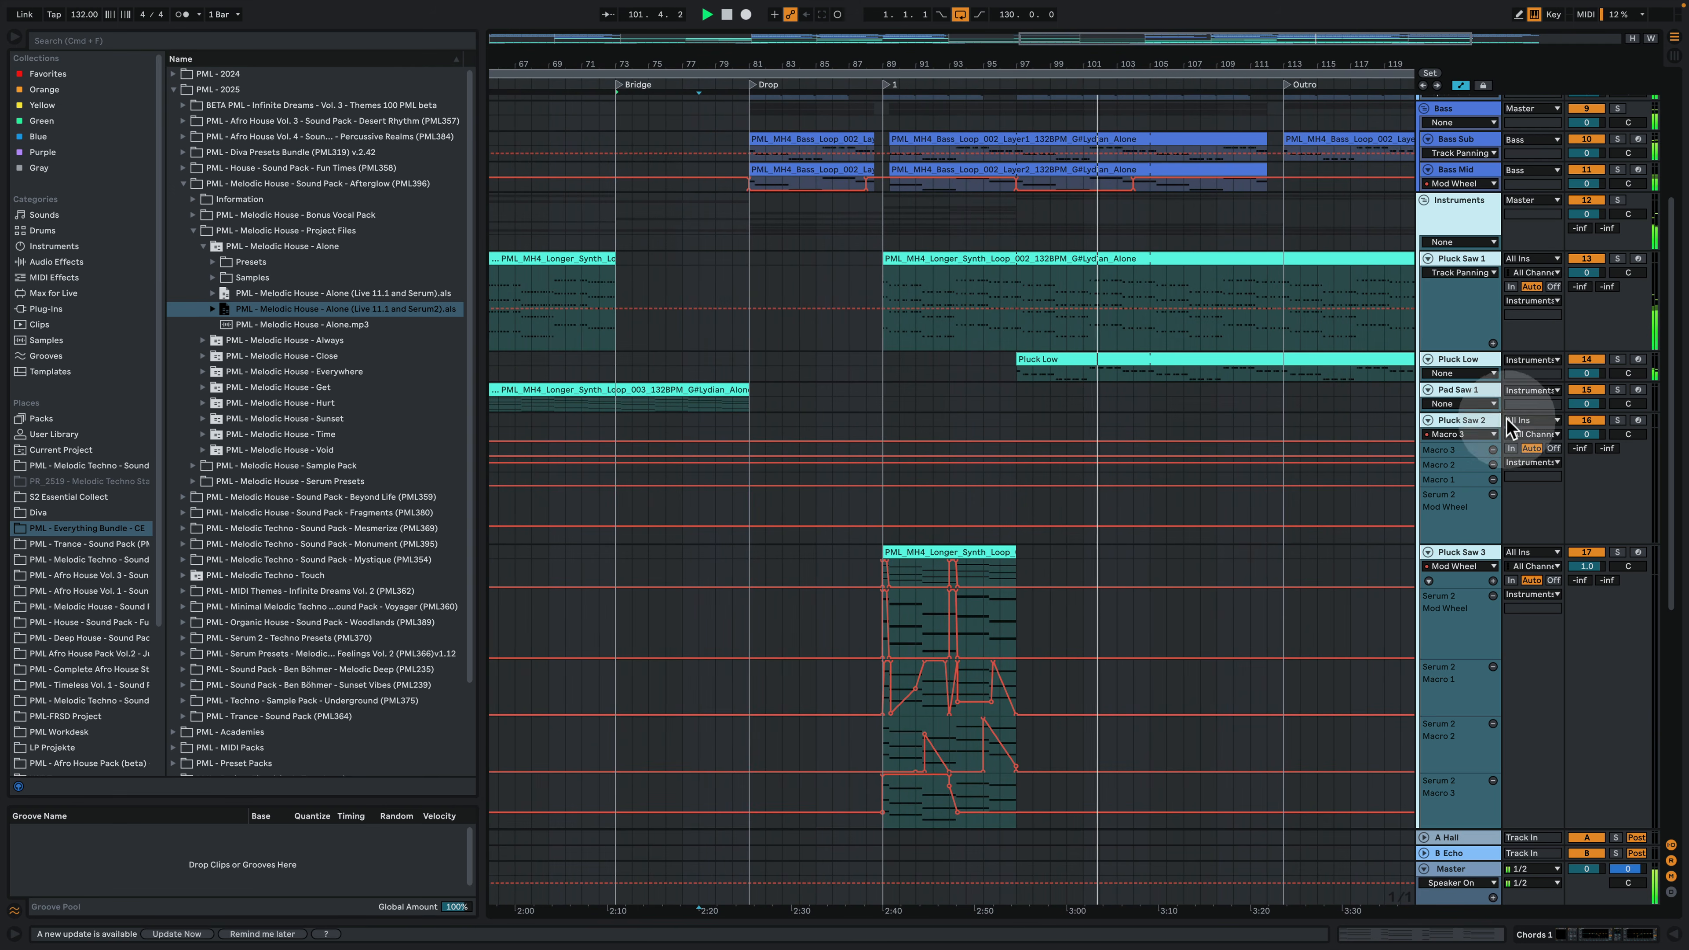
{"action": "left_click", "coordinate": [1429, 552]}
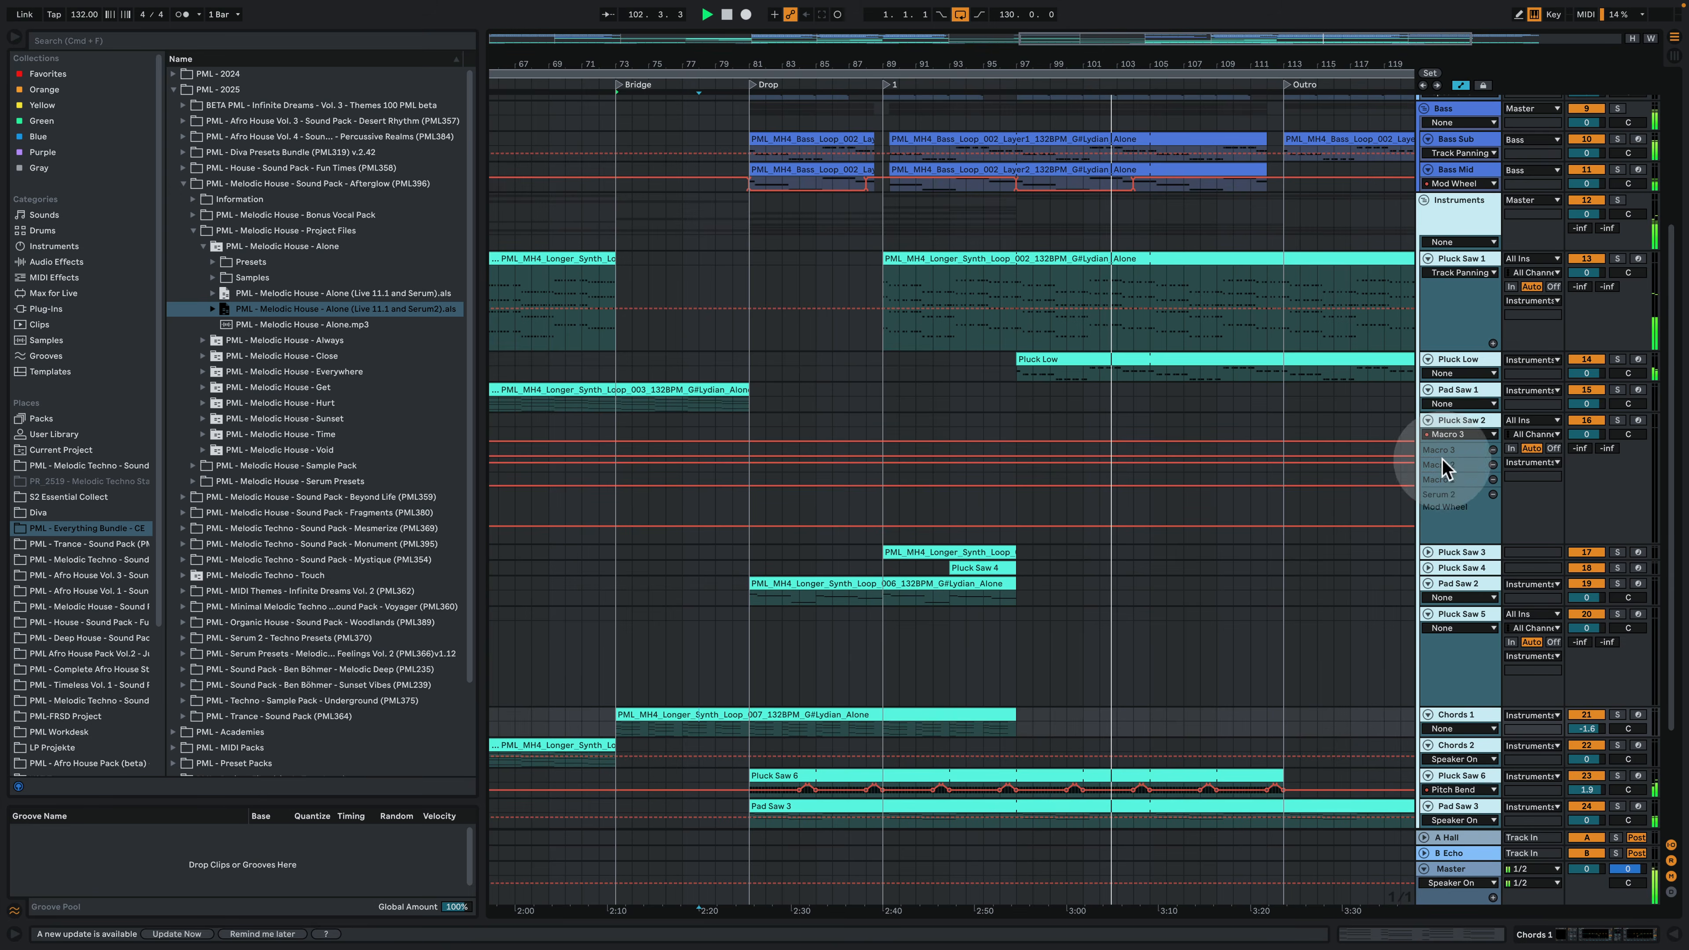
{"action": "left_click", "coordinate": [1430, 420]}
Step: Unfold the Pluck Saw 6 track to examine its Pitch Bend automation within the full arrangement from Intro to Outro
{"action": "left_click_drag", "start_coordinate": [1270, 64], "coordinate": [1297, 480]}
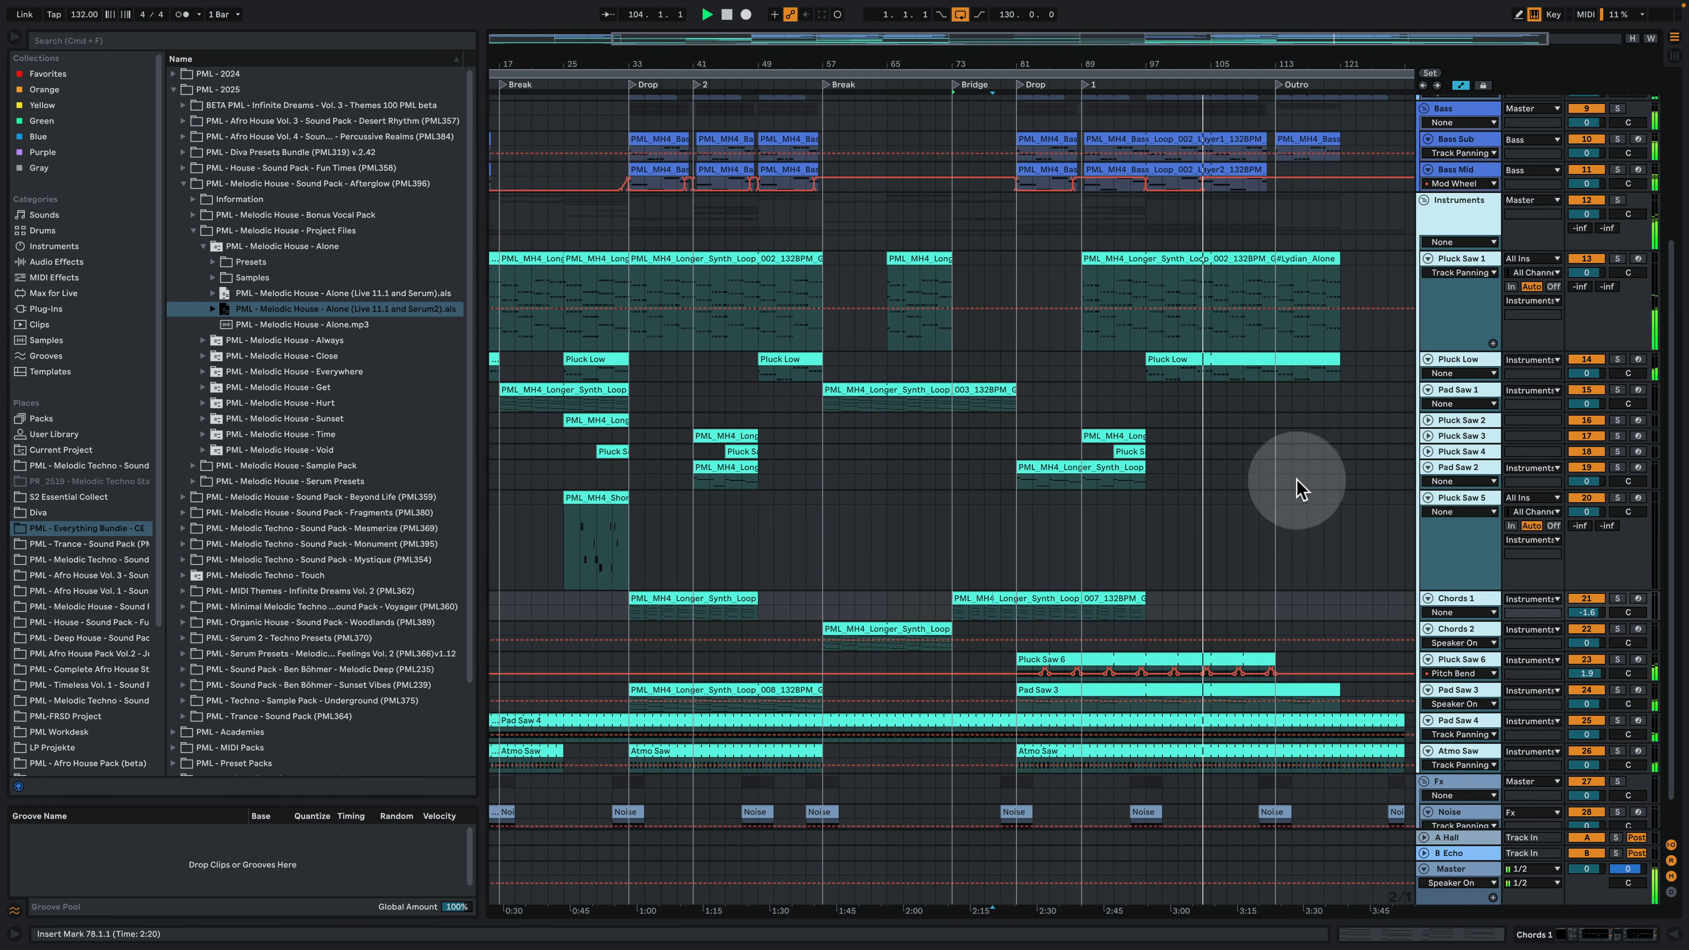
{"action": "left_click", "coordinate": [1428, 659]}
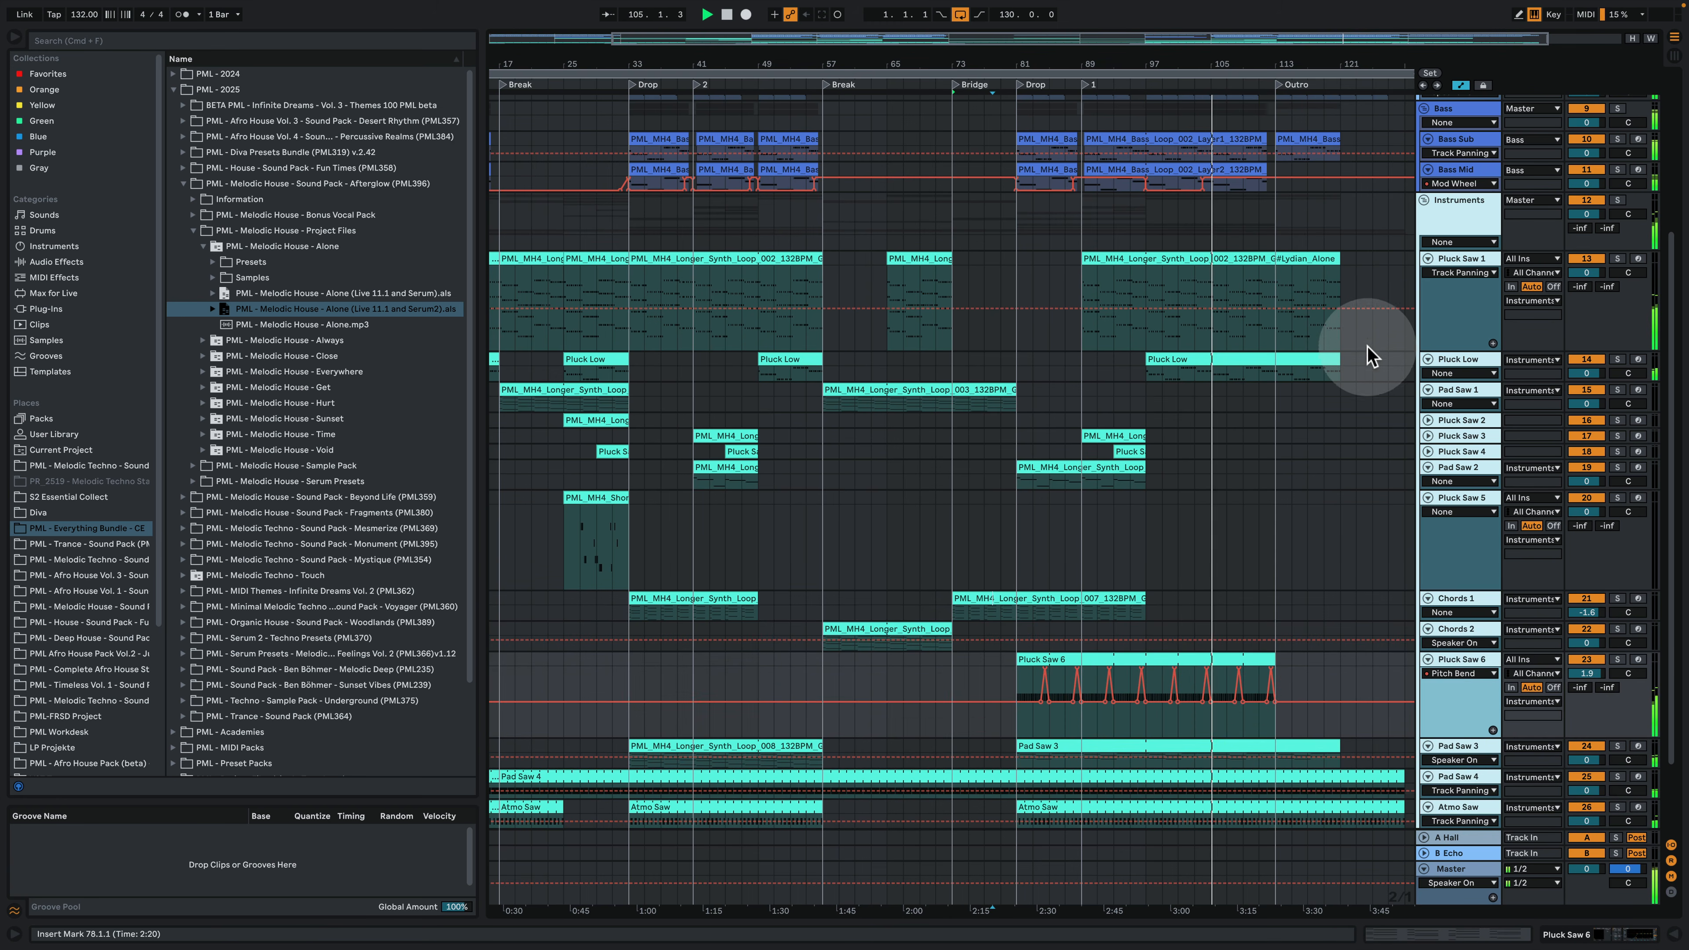
{"action": "left_click_drag", "start_coordinate": [1232, 64], "coordinate": [1202, 230]}
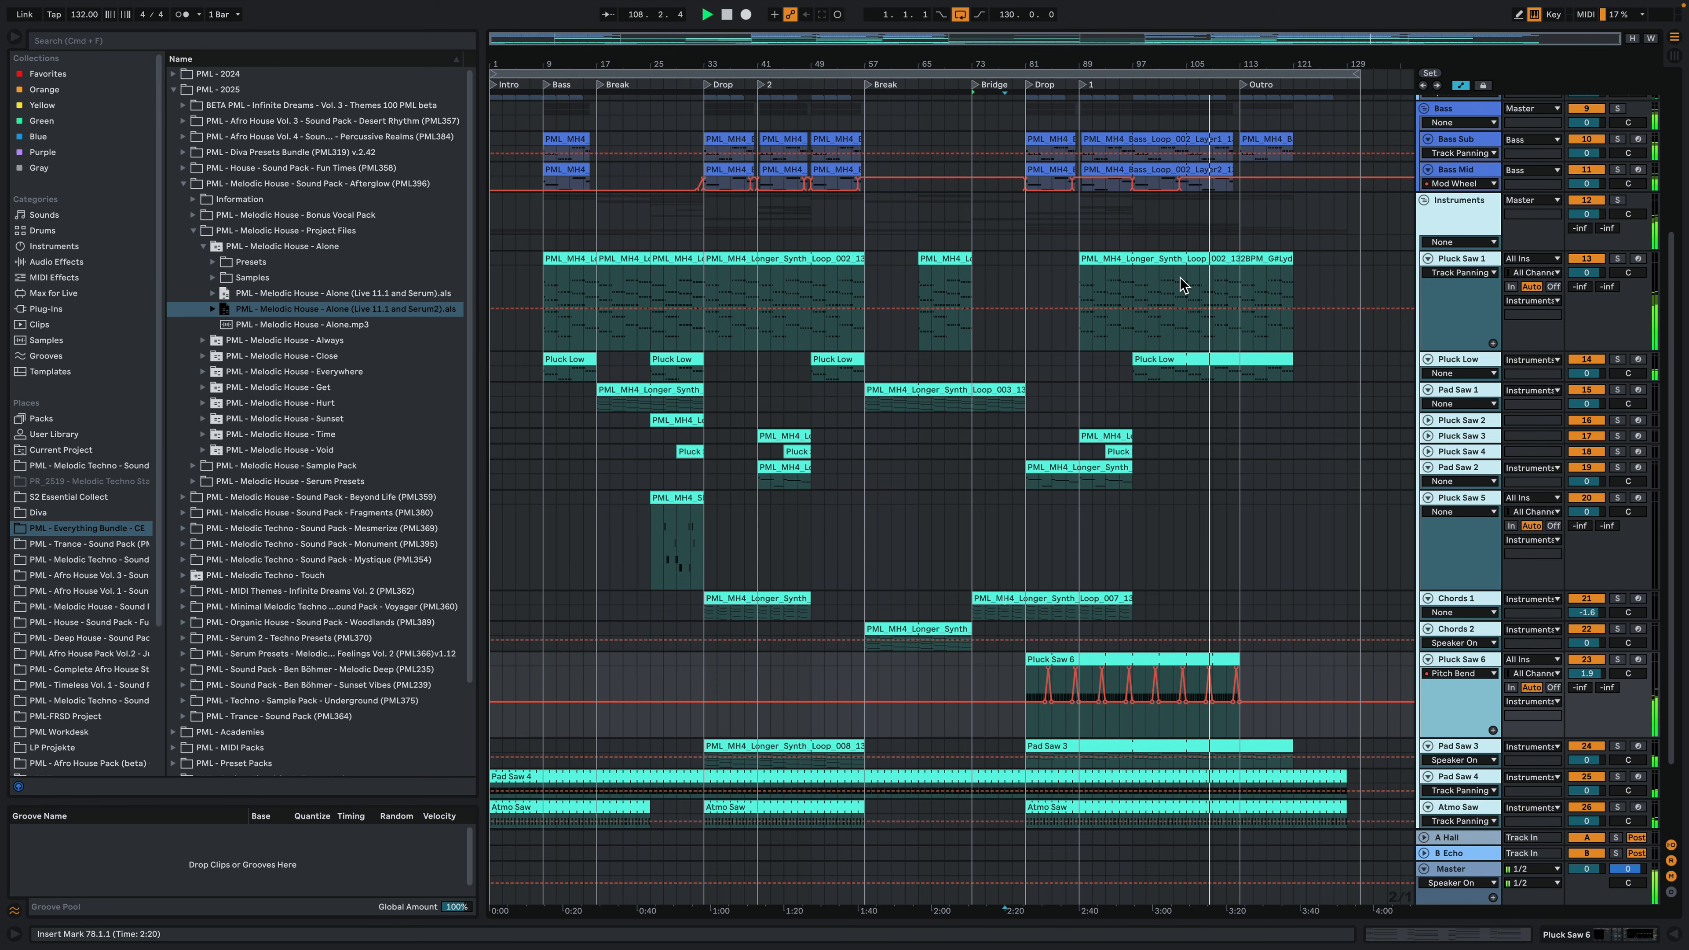
{"action": "left_click", "coordinate": [1155, 257]}
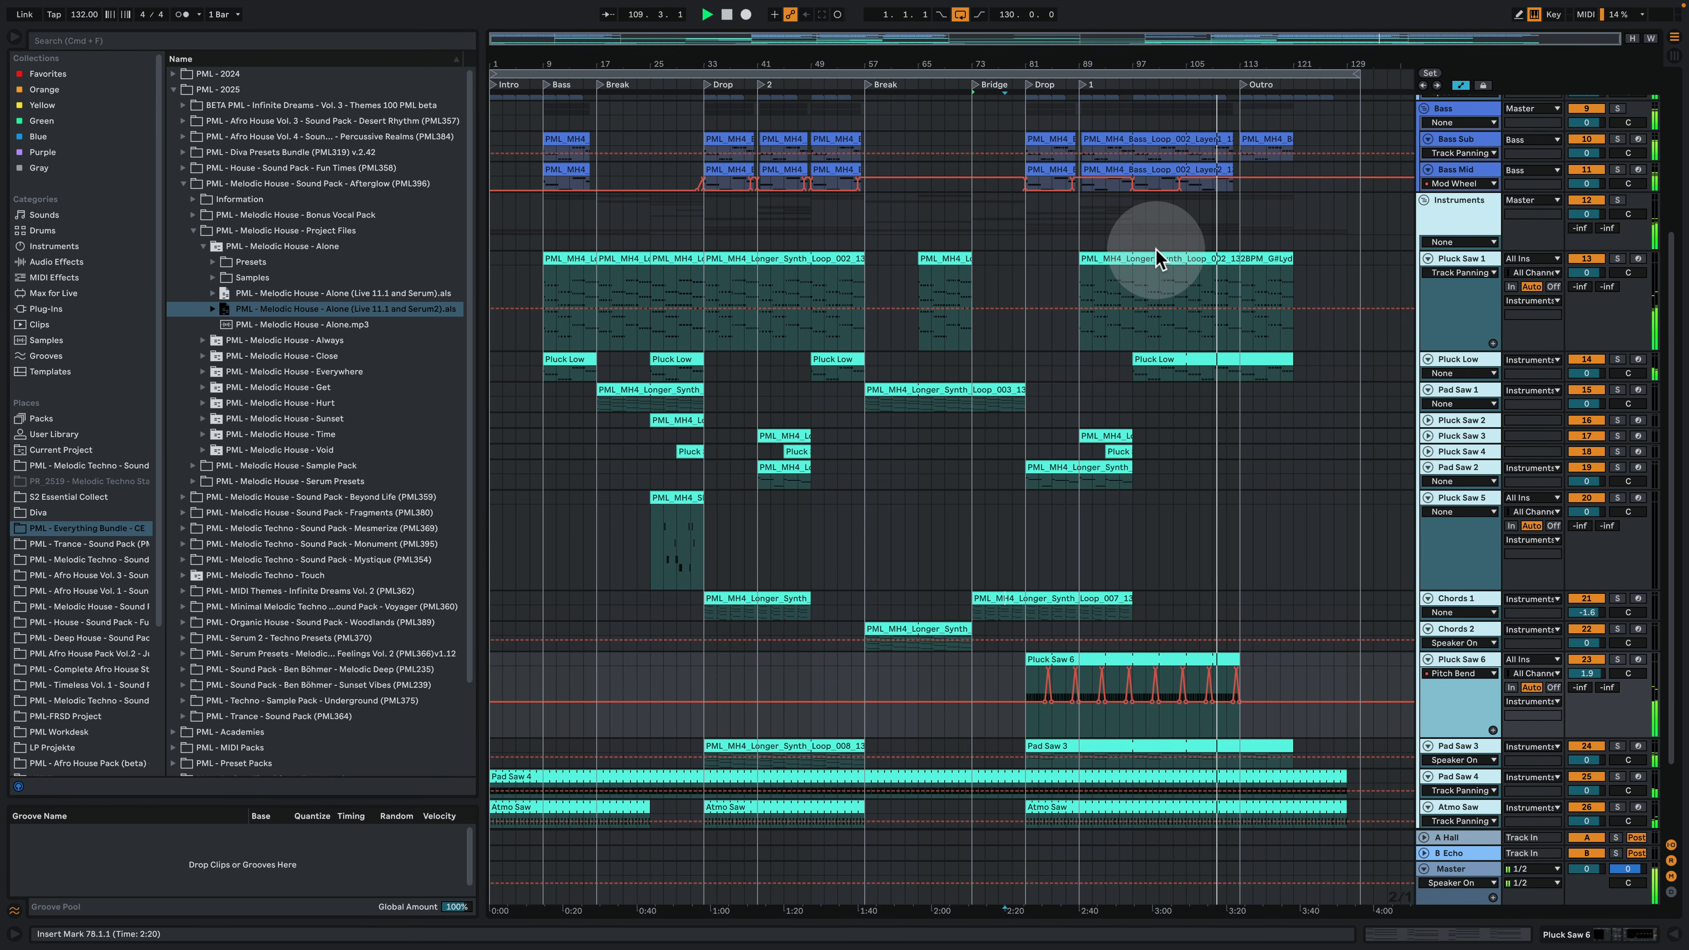